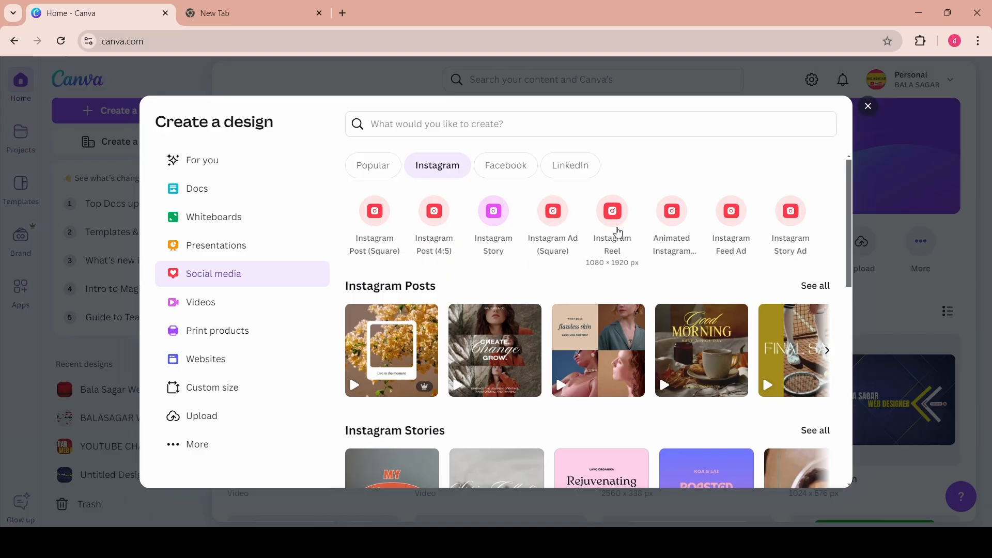
- Create a new Instagram Reel design
left_click(613, 211)
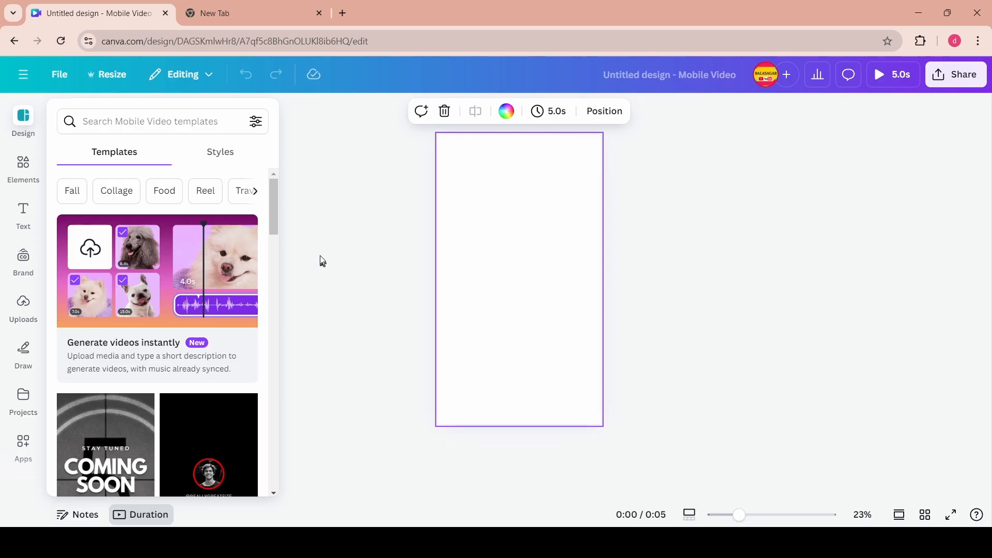
scroll(103, 327, "down", 4)
- Search the elements library for technology and teacher teaching videos and browse the results
left_click(23, 169)
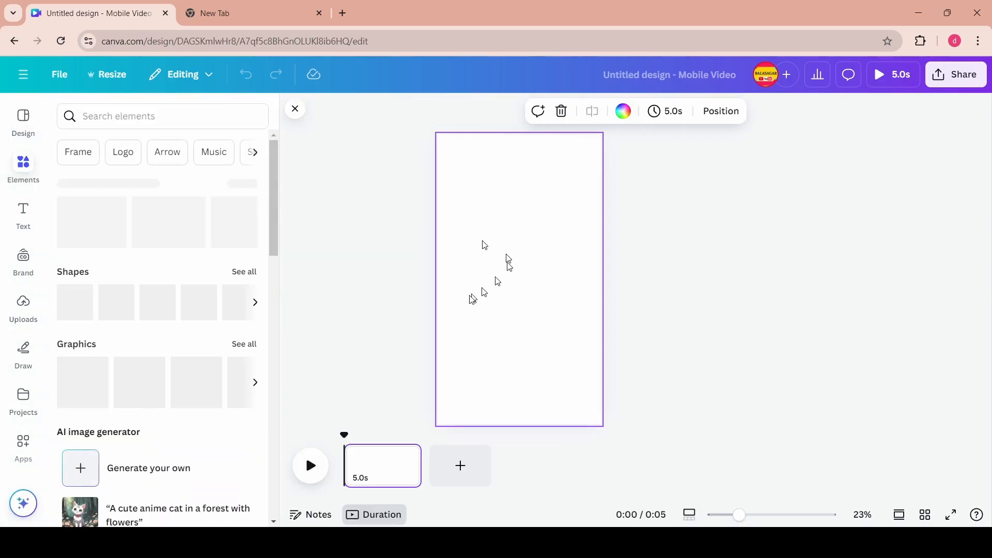
left_click(160, 116)
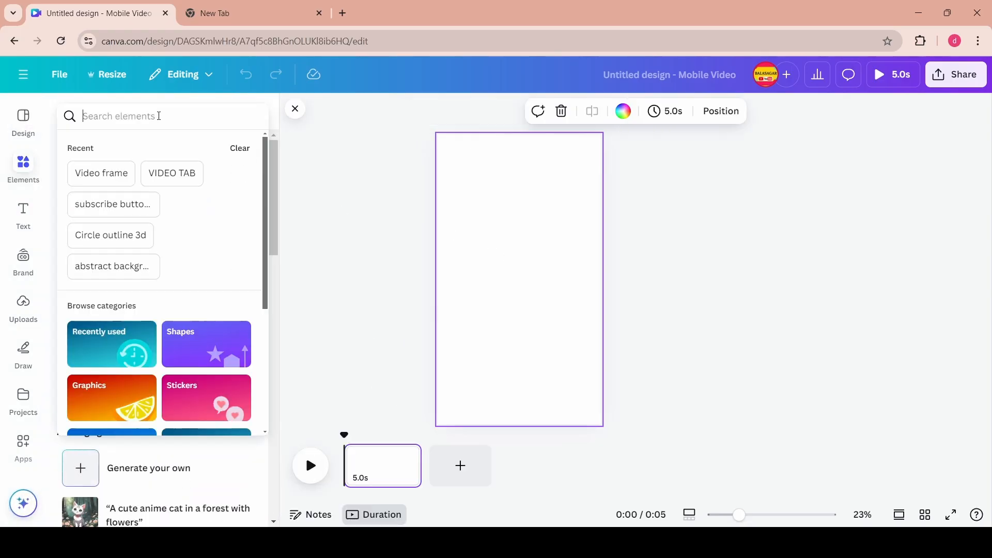
type("techn")
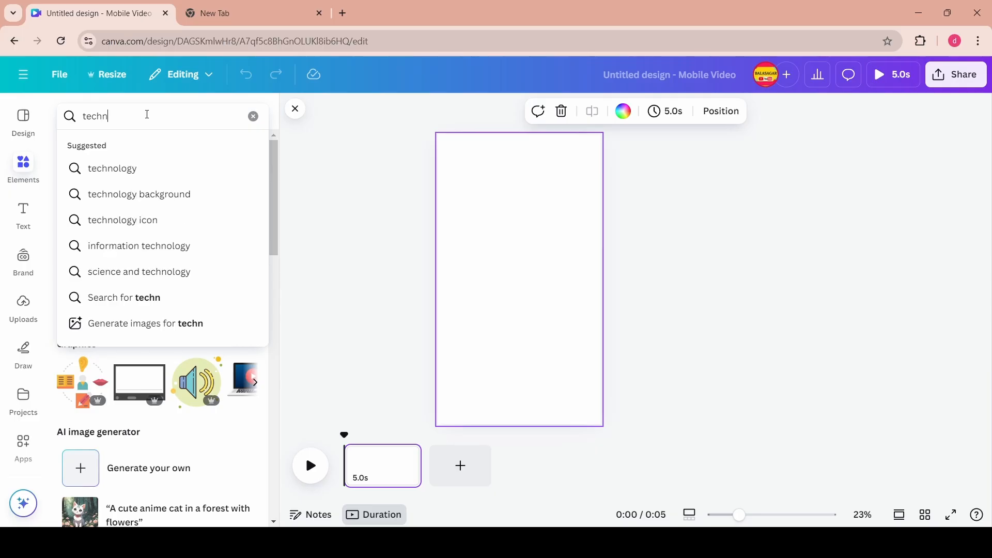
left_click(134, 169)
left_click(186, 149)
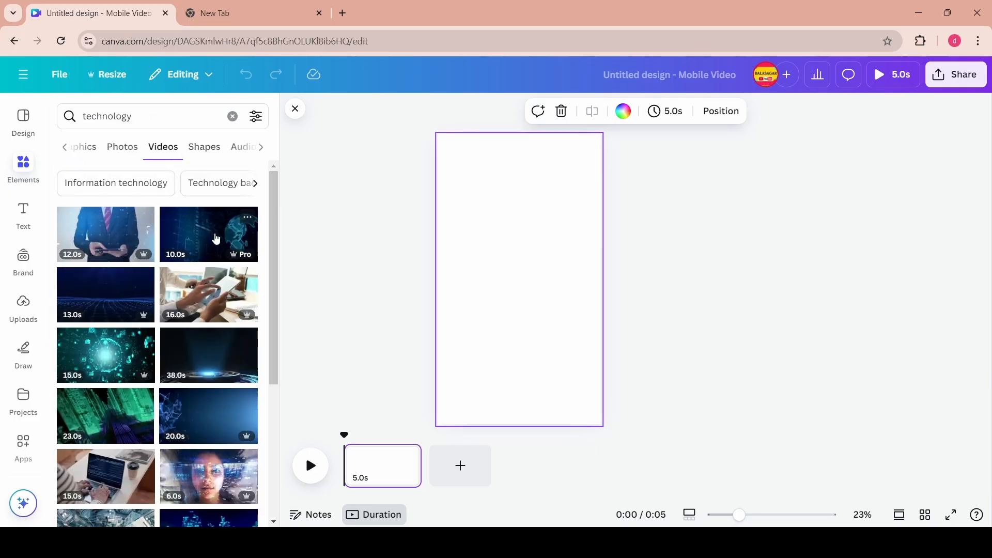
scroll(199, 297, "down", 5)
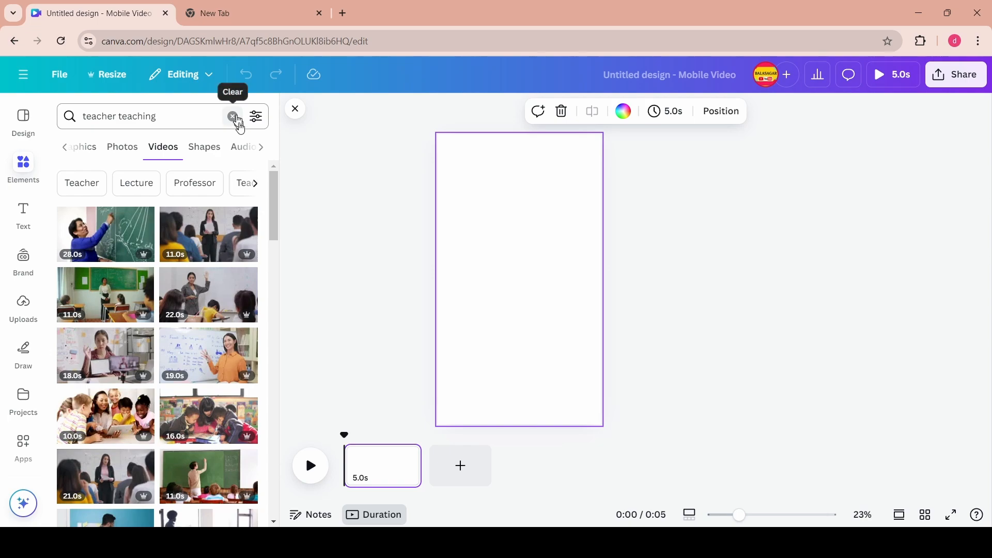
left_click(237, 120)
left_click(324, 229)
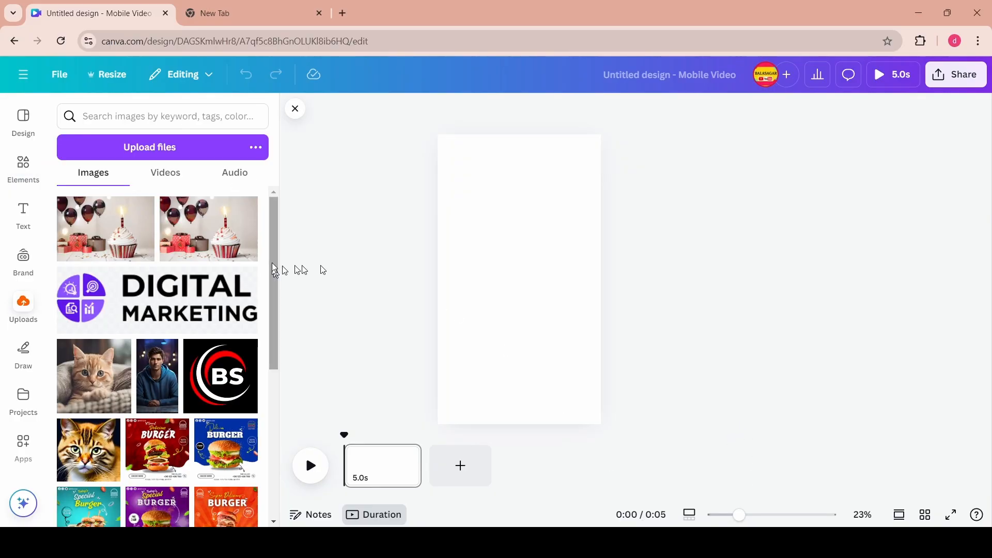
- Open the uploaded videos and add the green-screen presenter video to the page
left_click(24, 307)
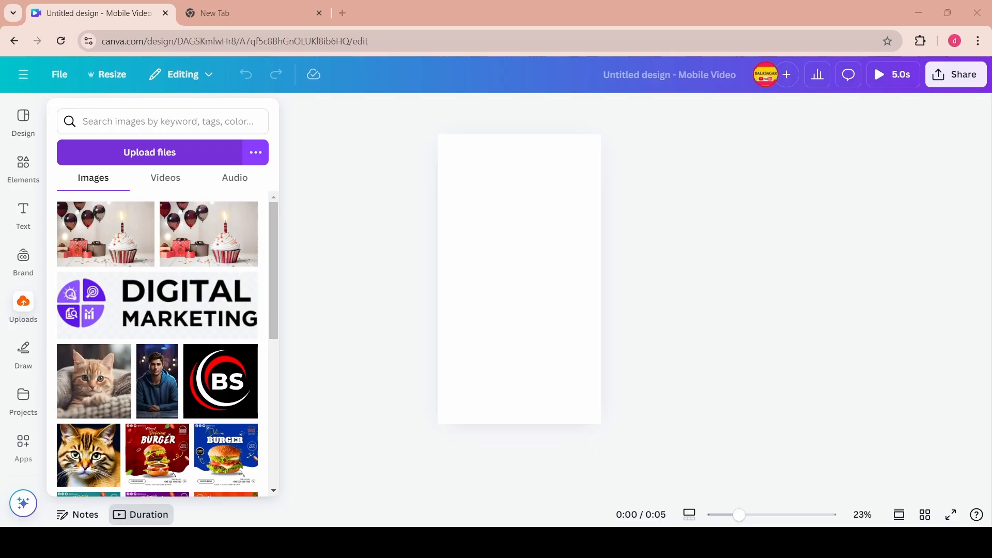
double_click(214, 298)
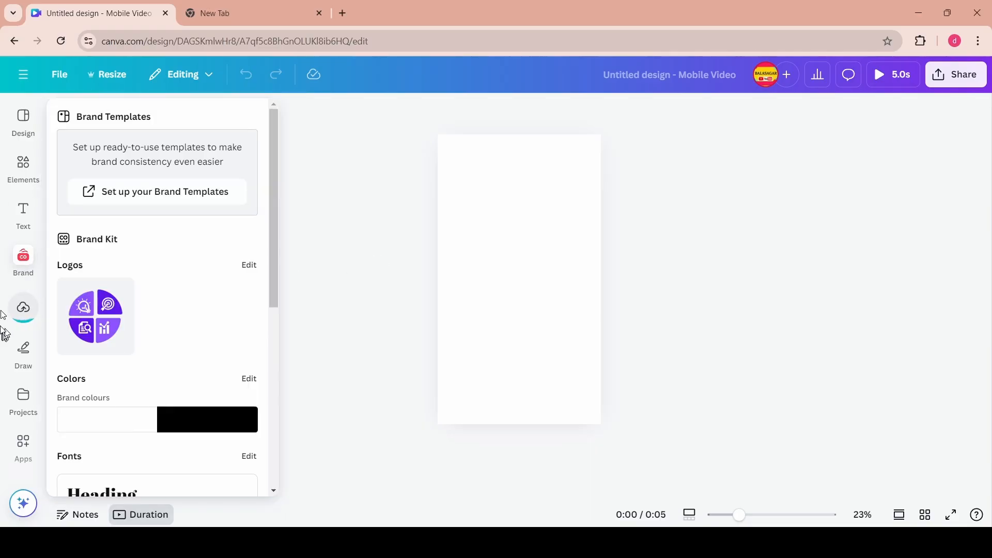
mouse_move(21, 310)
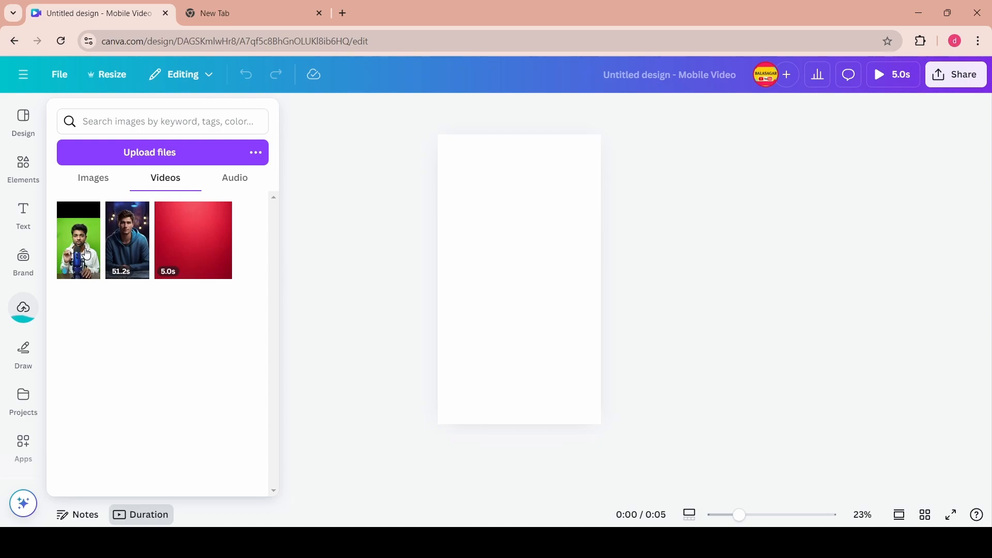
left_click(24, 307)
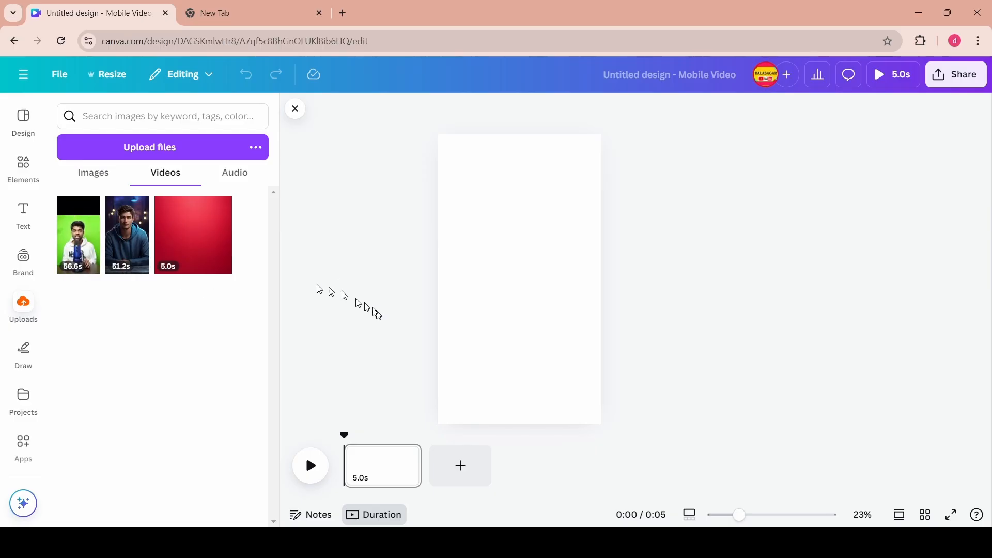
left_click(84, 246)
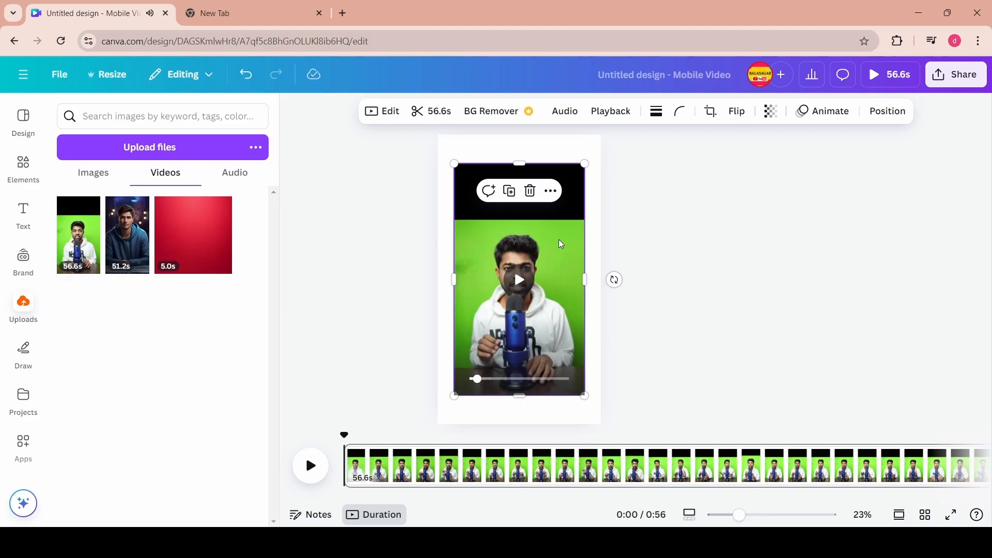
- Set the presenter video as the page background
right_click(571, 281)
left_click(609, 459)
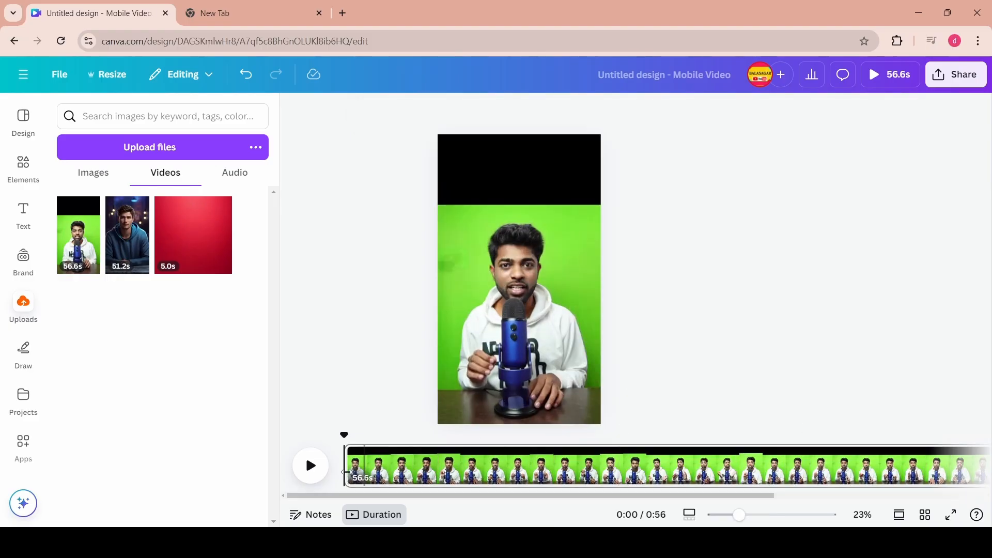
- Preview the video playback and return the playhead to the start
key("space")
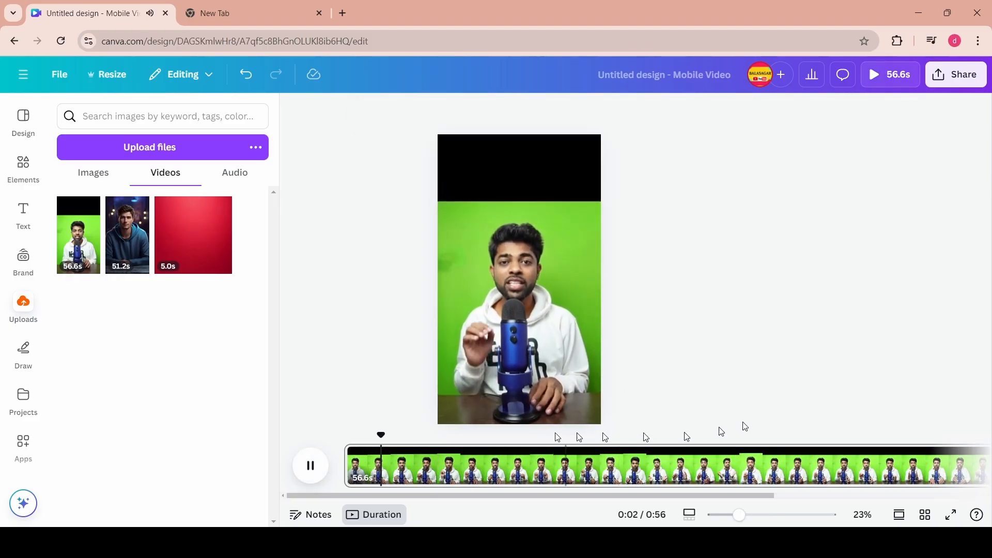
key("space")
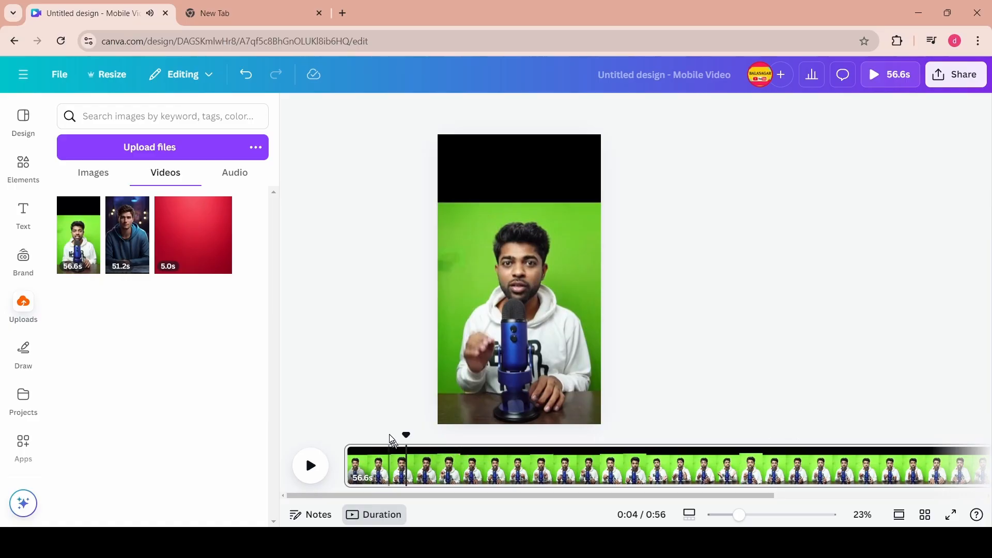
left_click(360, 436)
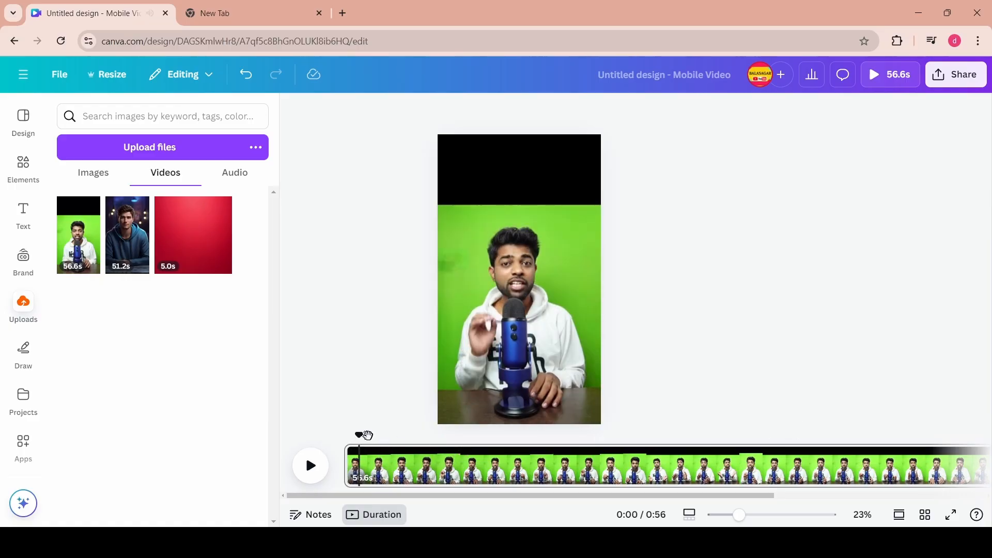
left_click_drag(368, 436, 345, 435)
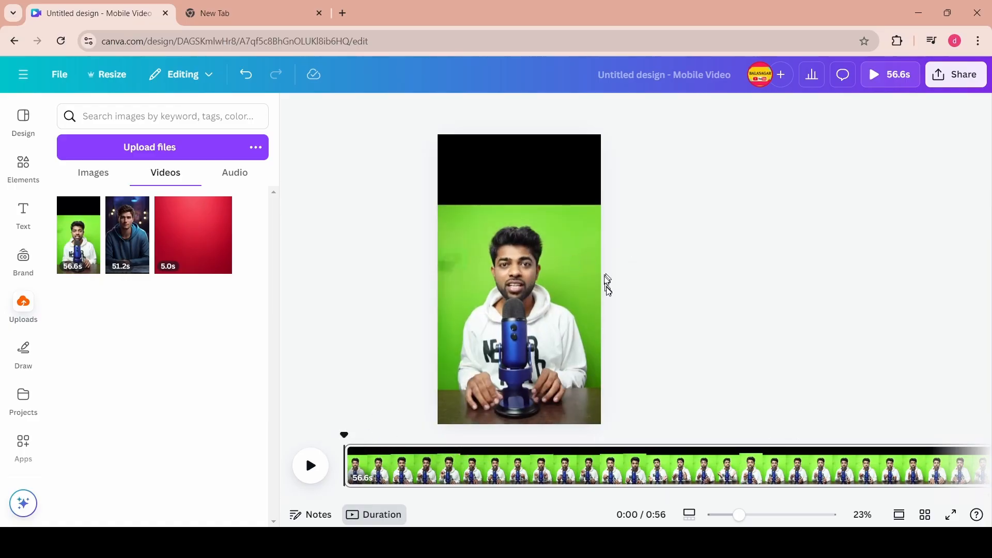
- Remove the presenter video's background with BG Remover
left_click(565, 236)
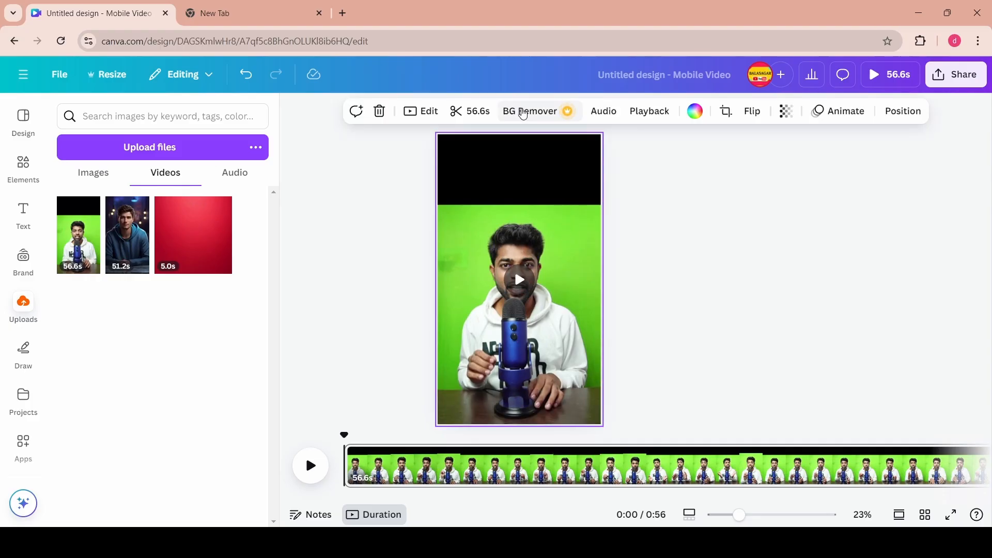
left_click(523, 113)
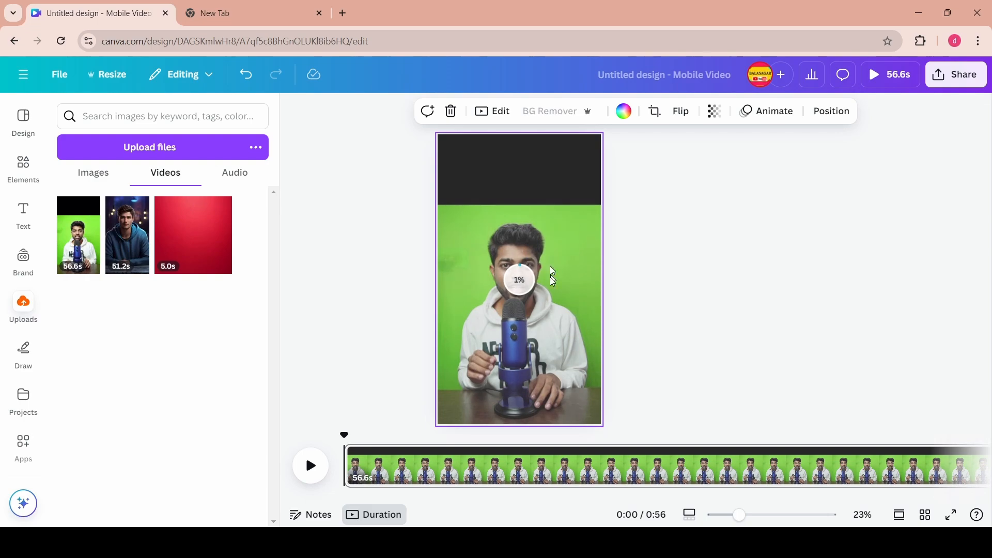
left_click_drag(365, 497, 597, 499)
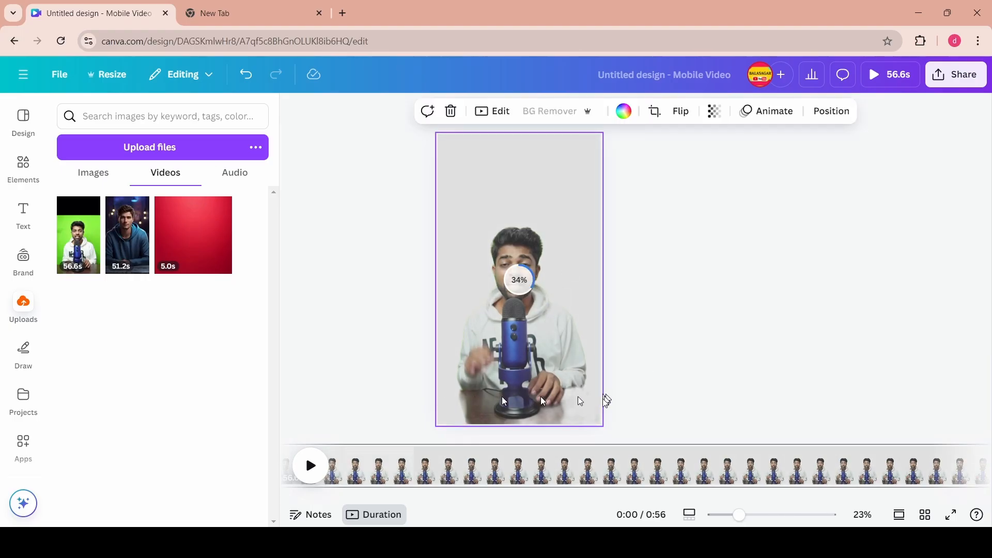
- Detach the video from the background and resize it to fill the page at 1,080 × 1,920
right_click(561, 222)
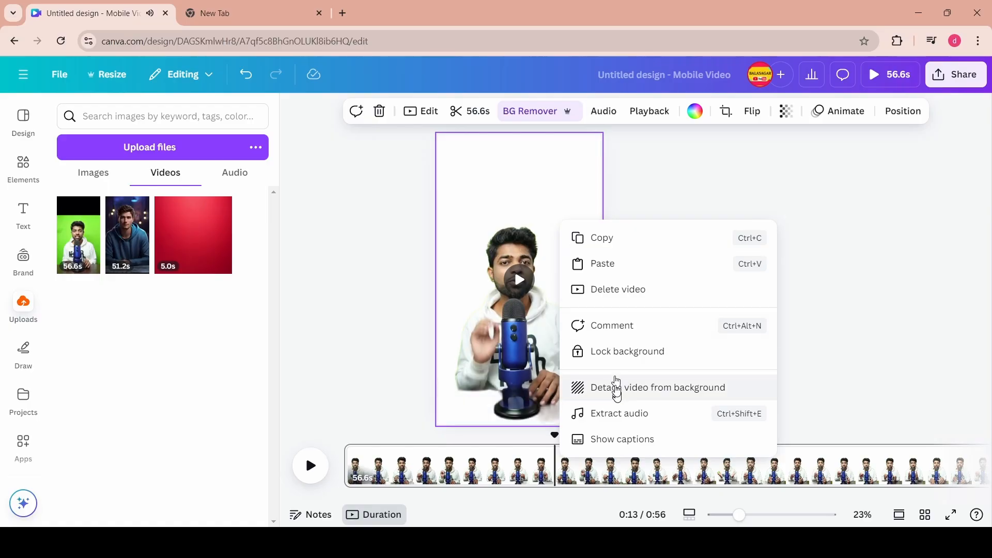
left_click(618, 393)
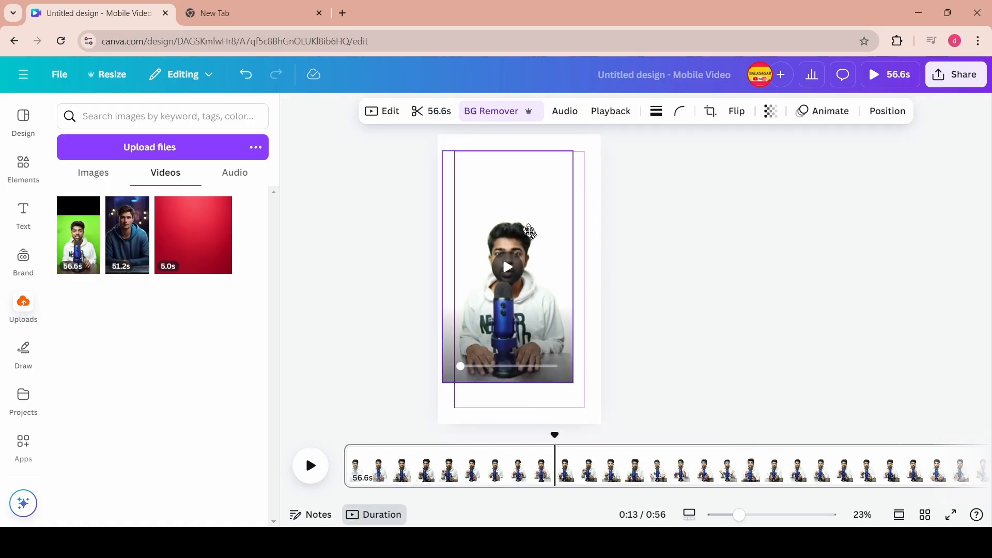
left_click_drag(525, 219, 524, 215)
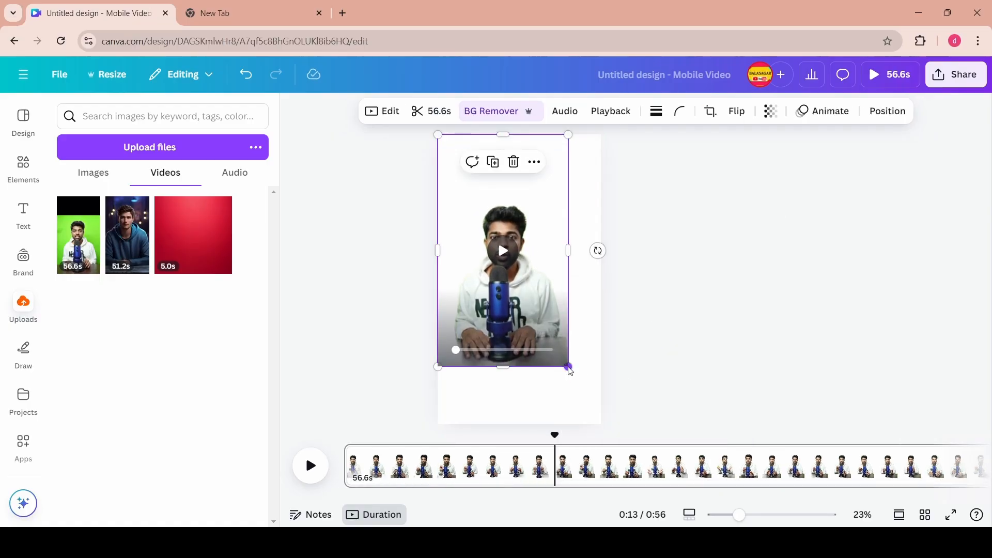
left_click_drag(569, 368, 600, 424)
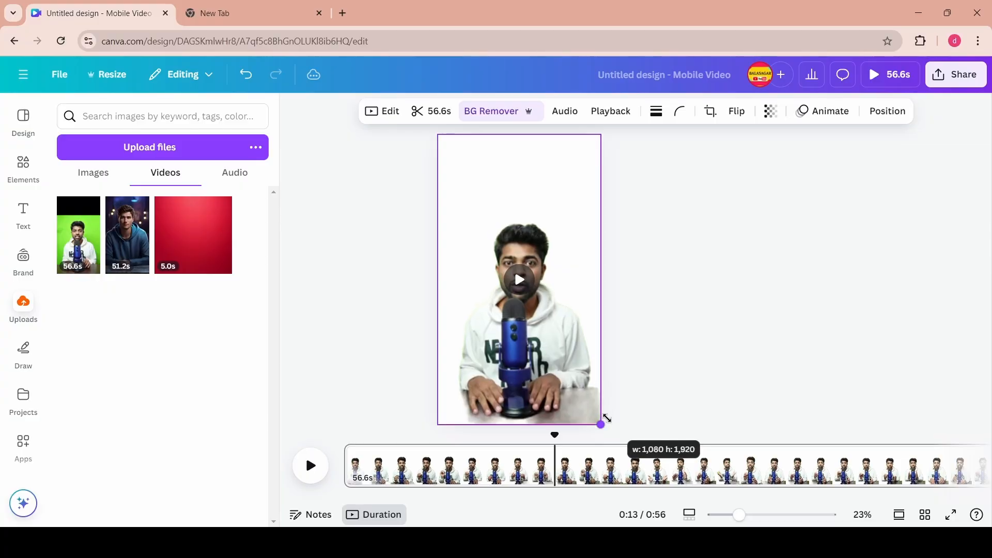
left_click(631, 372)
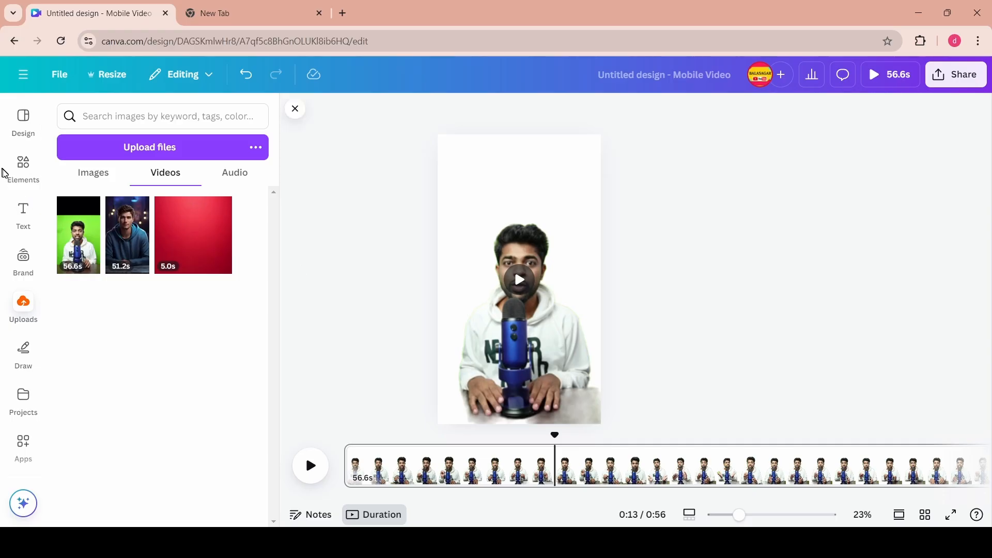
- Search graphics for a black gradient and place it over the lower half of the page
left_click(23, 164)
left_click(111, 118)
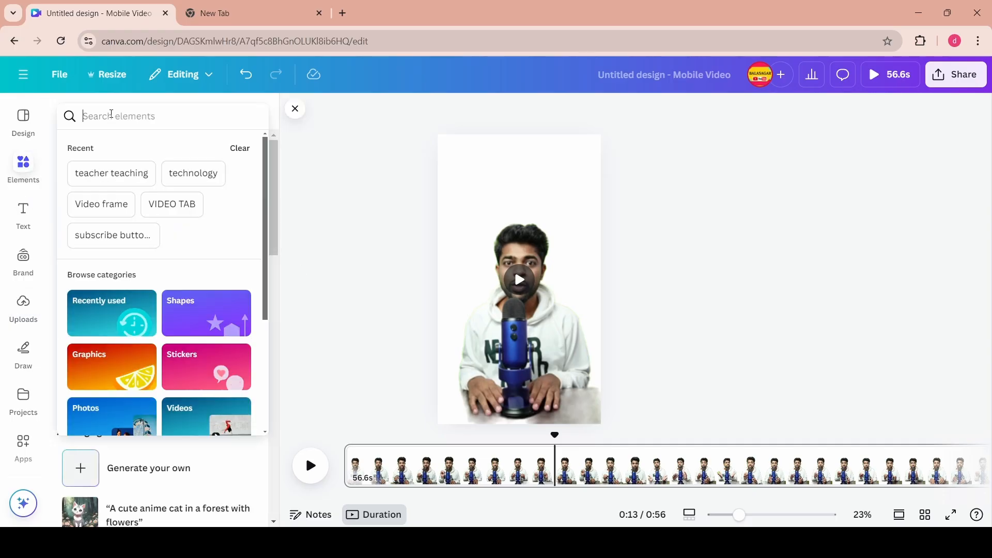
type("black")
left_click(124, 243)
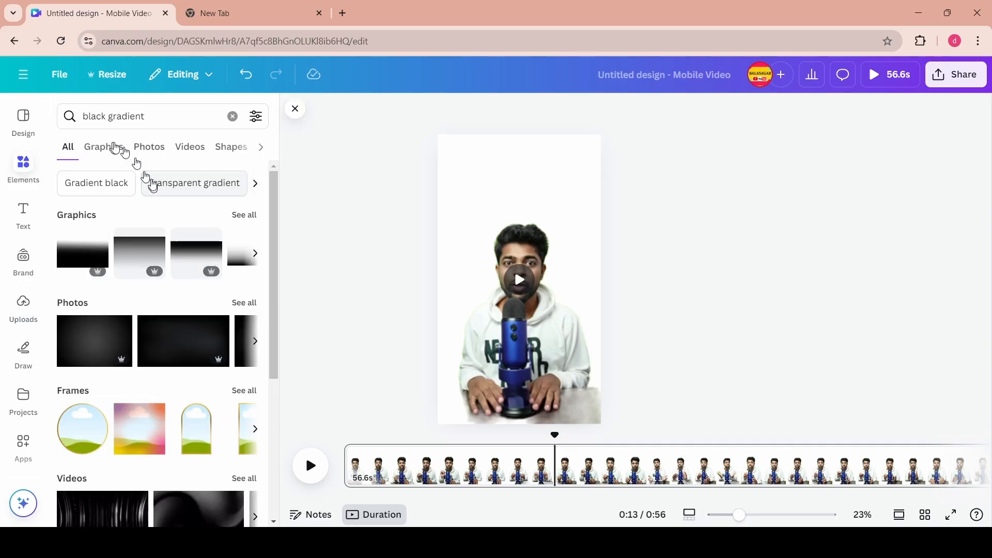
left_click(112, 148)
scroll(220, 270, "down", 3)
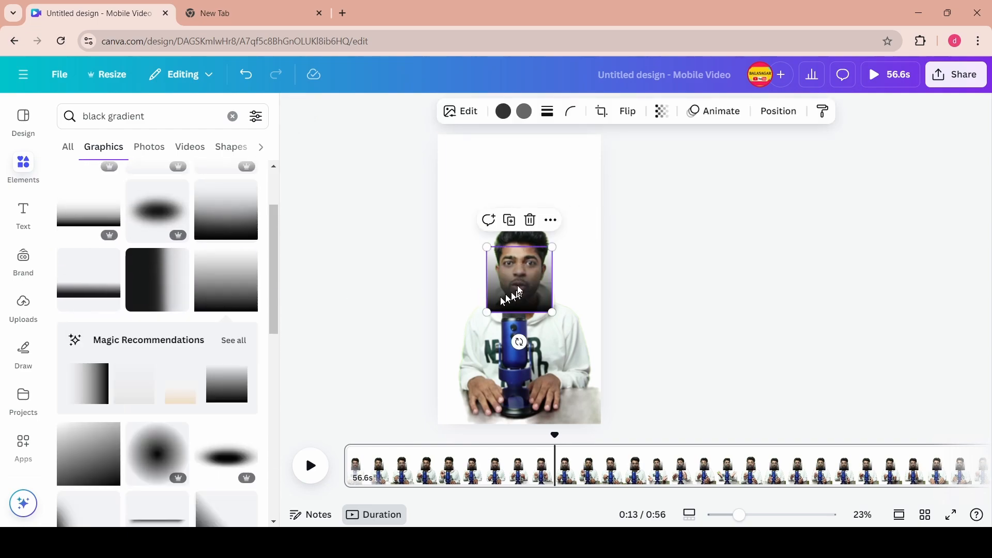
left_click_drag(522, 287, 671, 480)
left_click_drag(574, 404, 567, 290)
left_click_drag(609, 246, 630, 283)
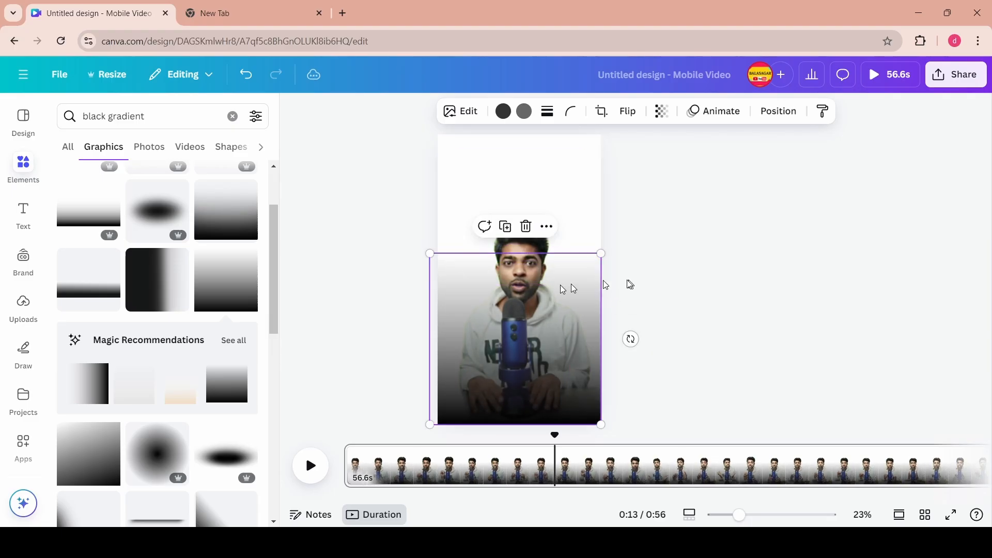
- Crop the black gradient to a thin strip along the bottom edge of the page
left_click(602, 112)
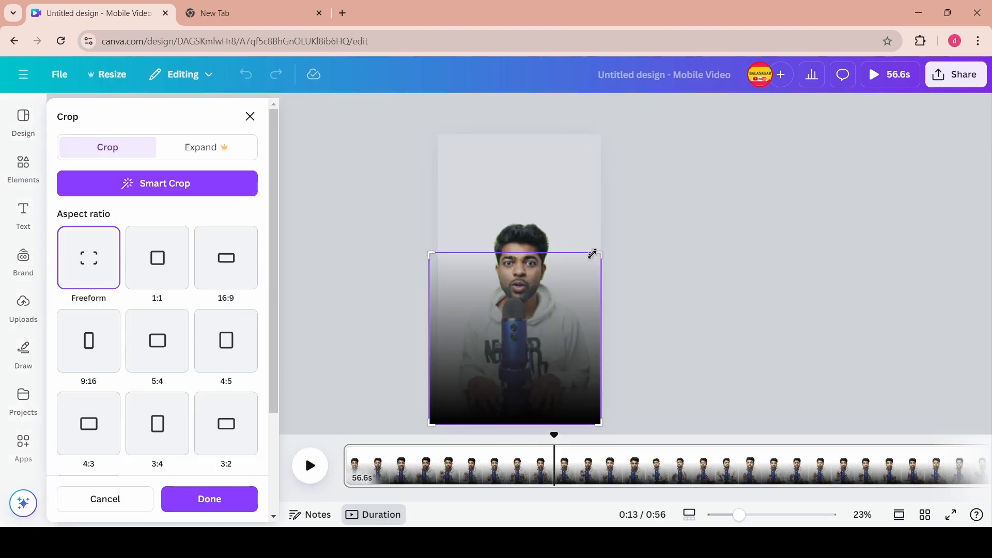
left_click_drag(598, 252, 620, 368)
left_click(653, 358)
left_click_drag(574, 393, 579, 411)
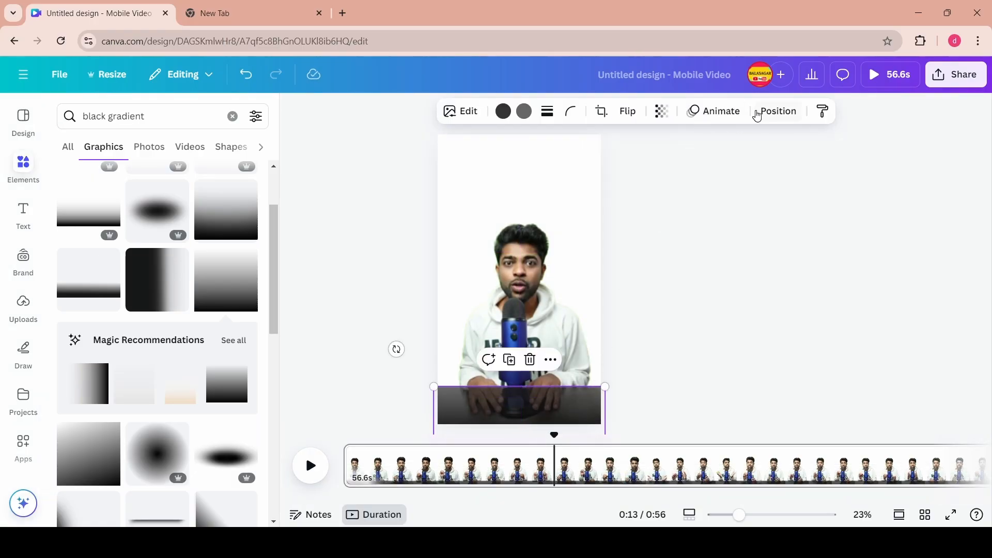
- Send the gradient strip backward behind the presenter video
left_click(757, 114)
left_click(206, 212)
left_click(283, 443)
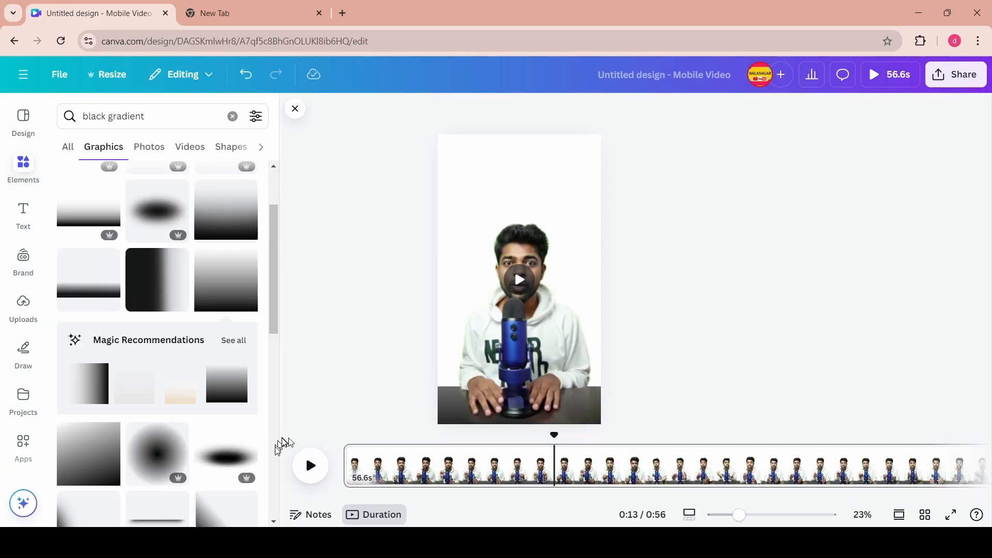
- Preview the video and move the playhead back to the beginning
left_click(310, 466)
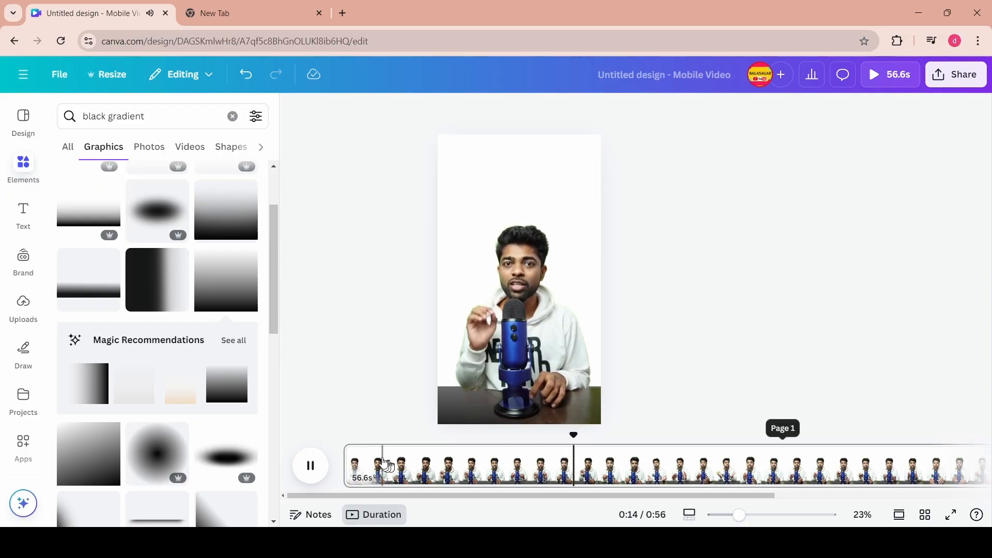
left_click(494, 451)
left_click_drag(493, 436, 342, 446)
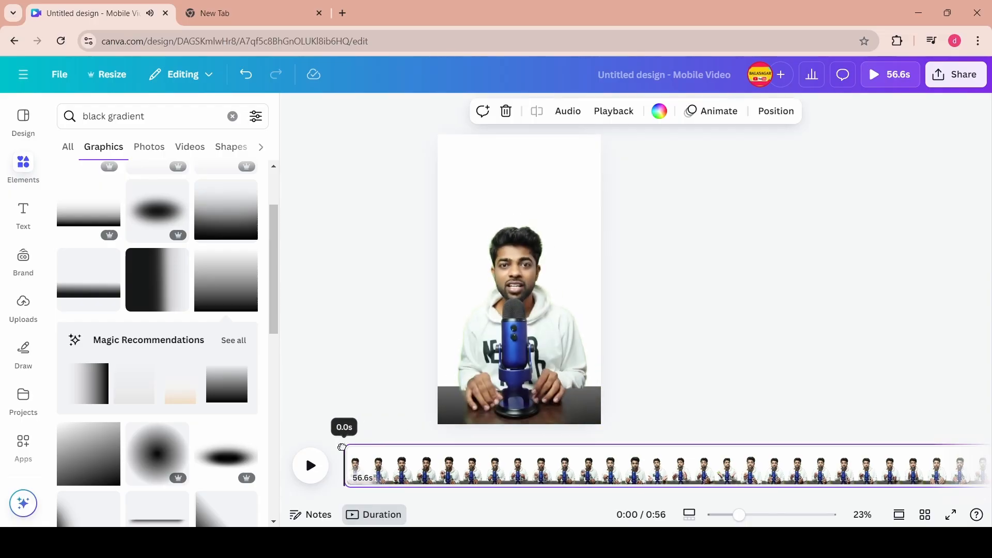
- Open the presenter video's edit options and scroll through them
left_click(517, 238)
left_click(374, 119)
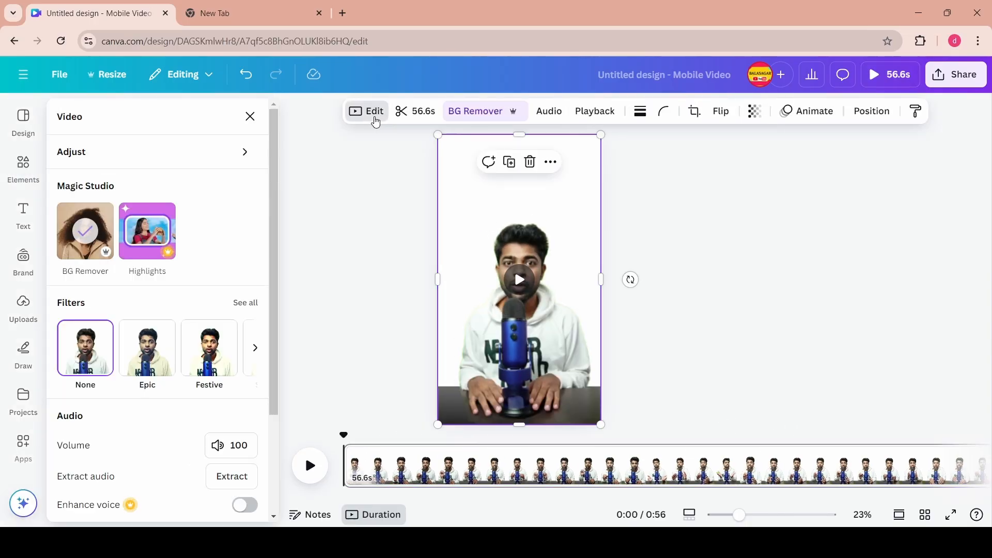
scroll(171, 240, "down", 3)
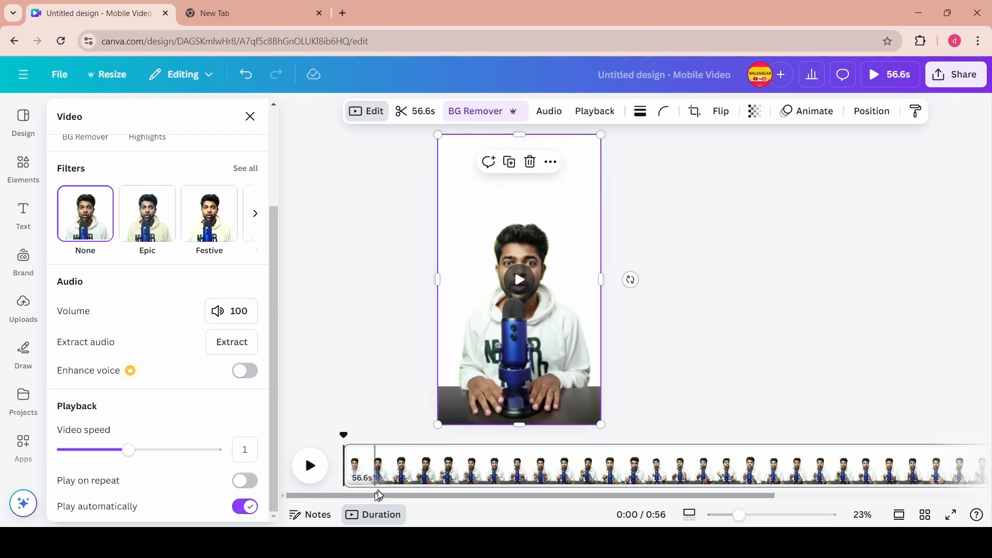
- Add a new page after the presenter clip and insert the uploaded 56.6s green-screen video onto it
left_click_drag(377, 496, 662, 510)
left_click(953, 466)
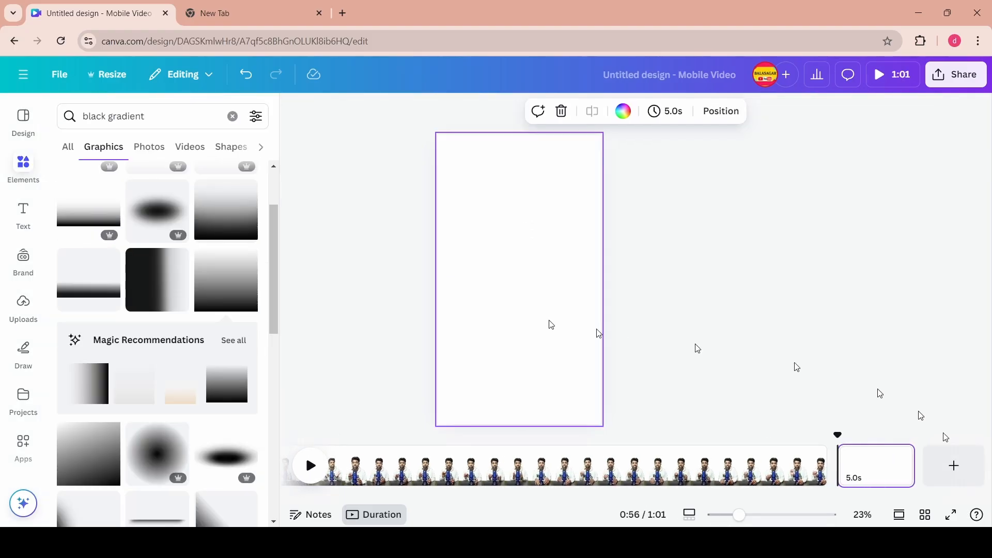
left_click(24, 299)
left_click(67, 253)
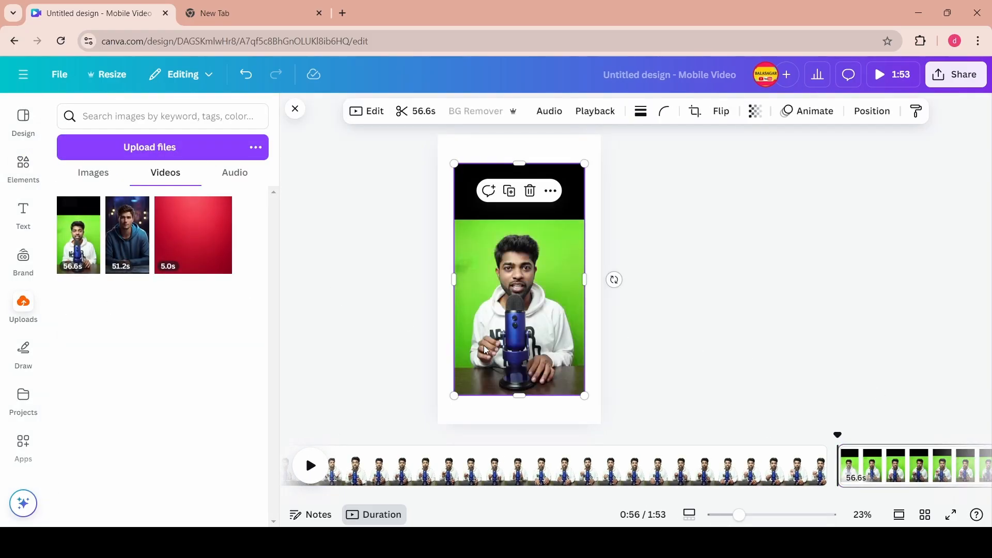
- Trim the new green-screen clip in the timeline to about 10 seconds
left_click_drag(914, 472, 388, 469)
left_click_drag(860, 497, 791, 497)
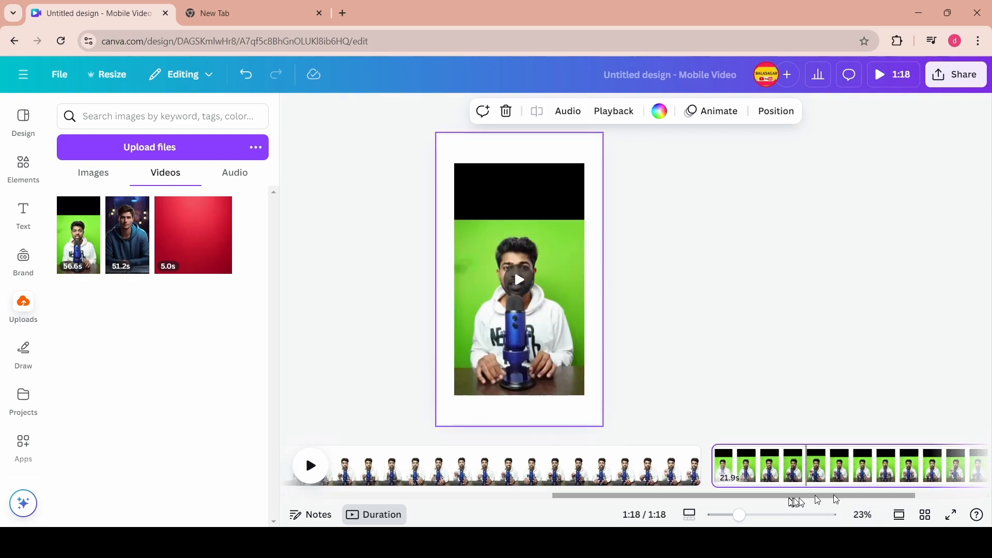
left_click_drag(859, 497, 732, 468)
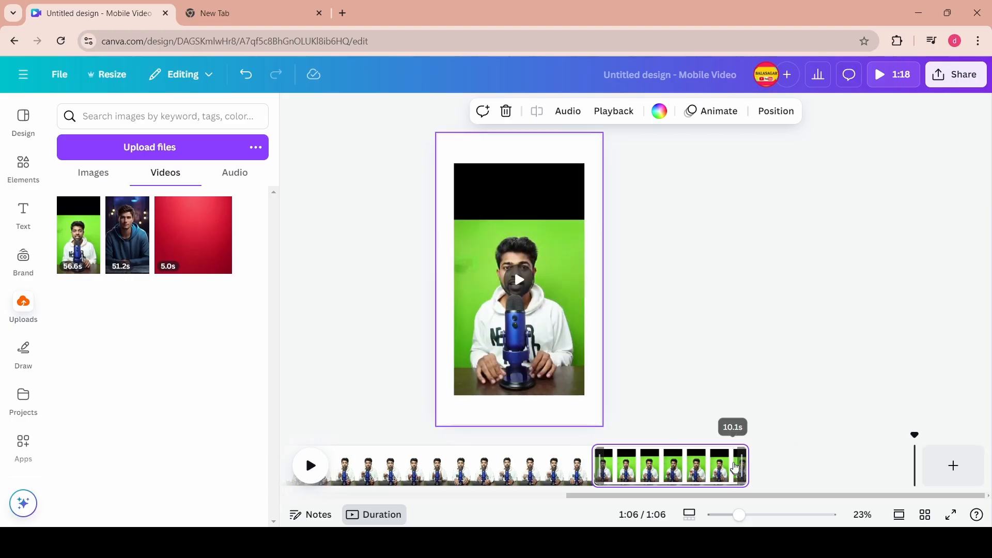
- Extend the green-screen clip's trim selection to about 15.9 seconds
left_click(811, 470)
left_click(854, 472)
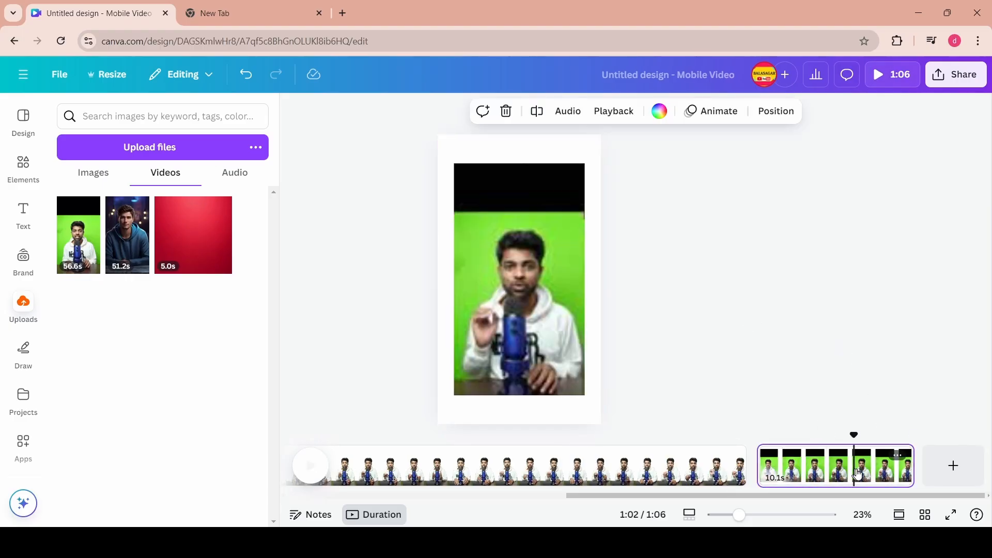
left_click(577, 314)
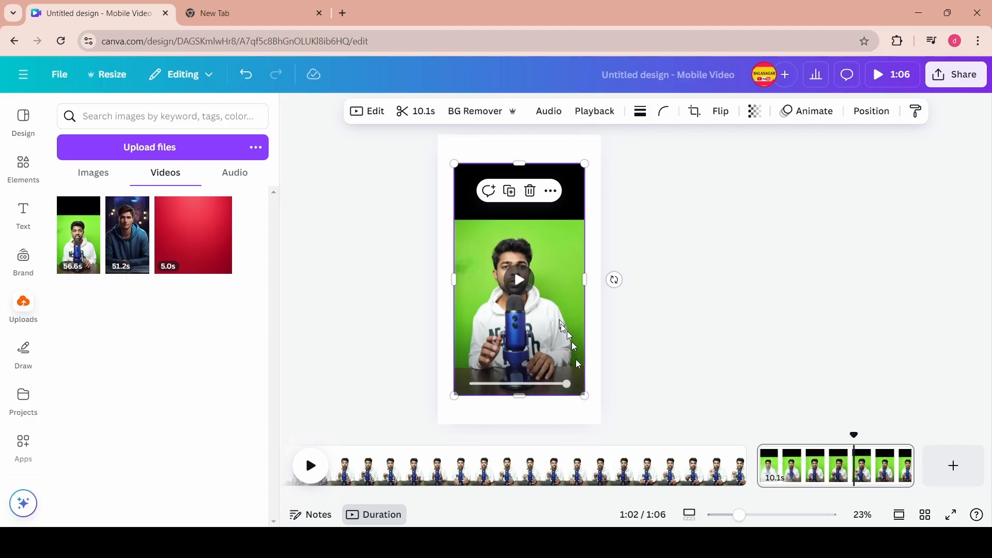
left_click(428, 114)
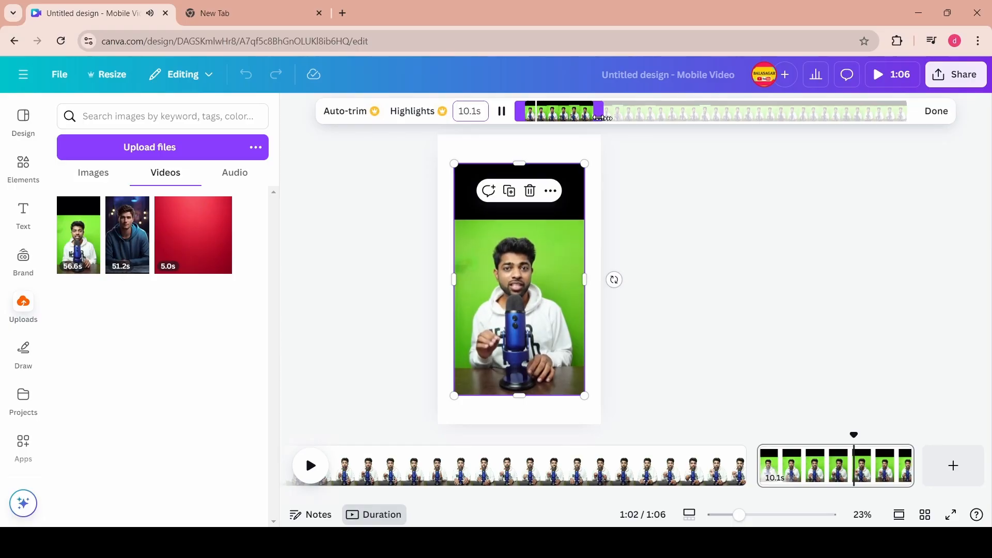
left_click_drag(598, 121, 639, 111)
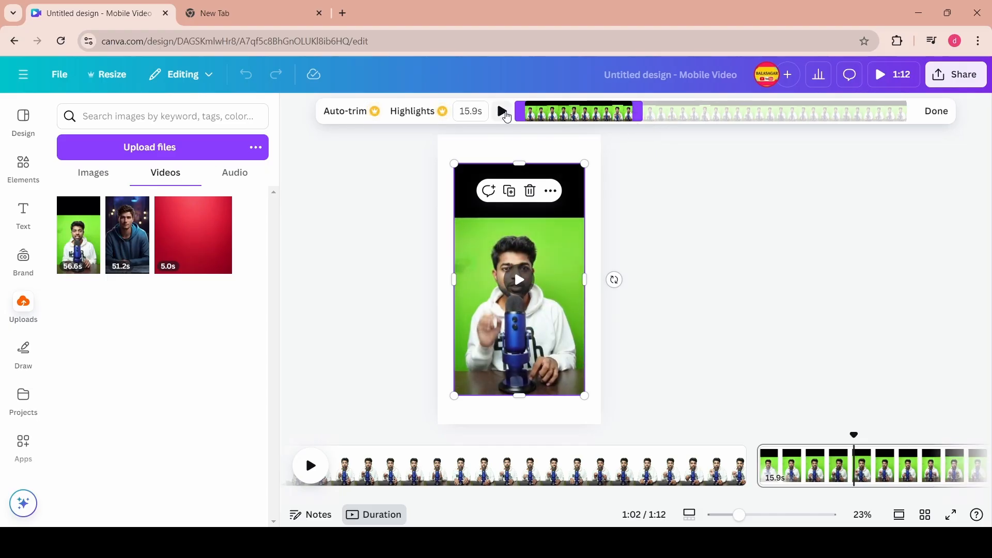
mouse_move(581, 112)
left_mouse_down()
mouse_move(856, 113)
mouse_move(592, 114)
left_mouse_up()
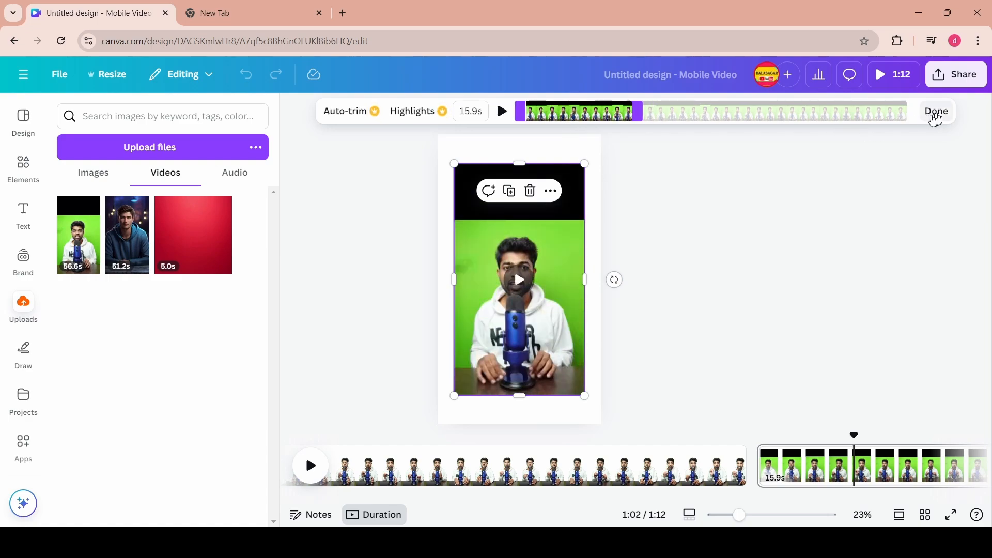
left_click(936, 113)
- Open the Highlights suggestions for the green-screen clip and go back to trimming
left_click(413, 112)
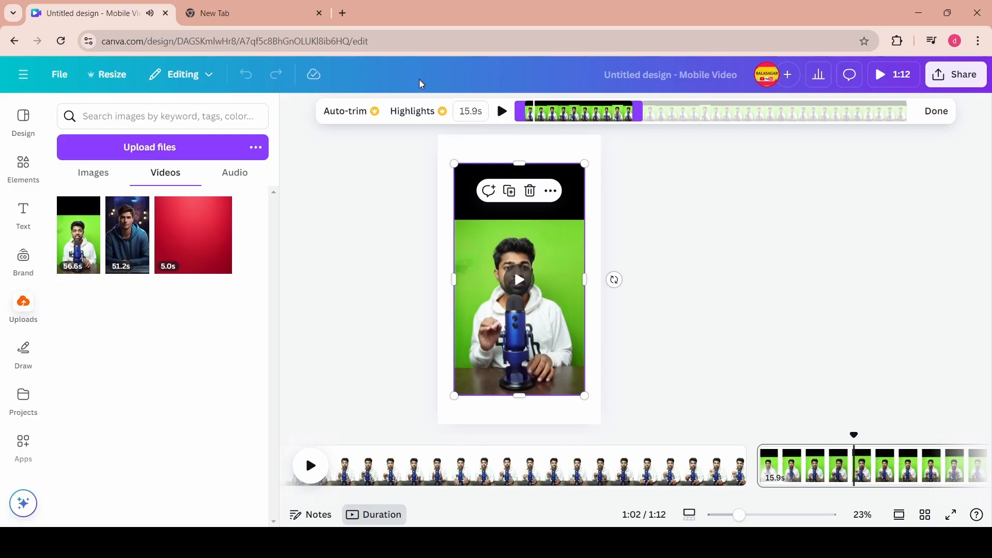
left_click(422, 111)
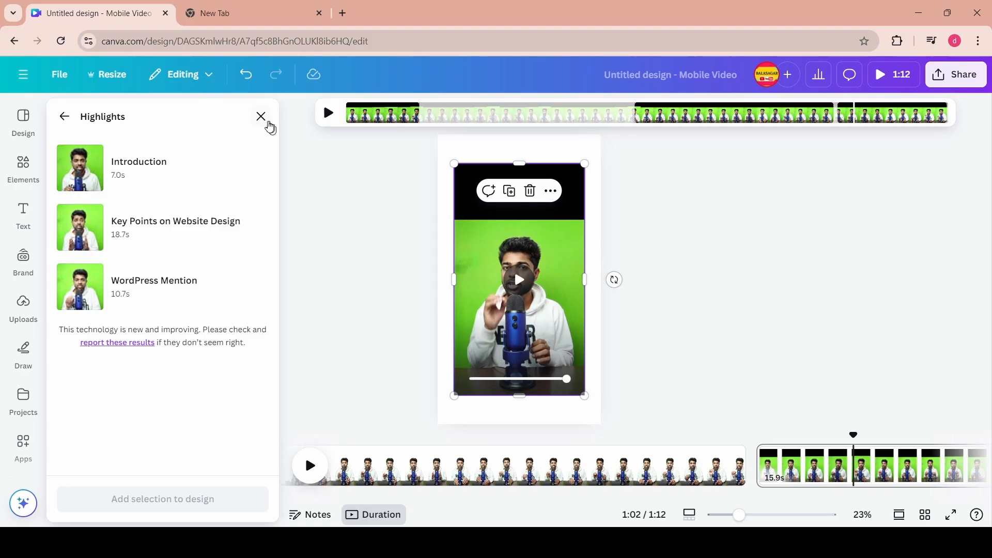
left_click(65, 117)
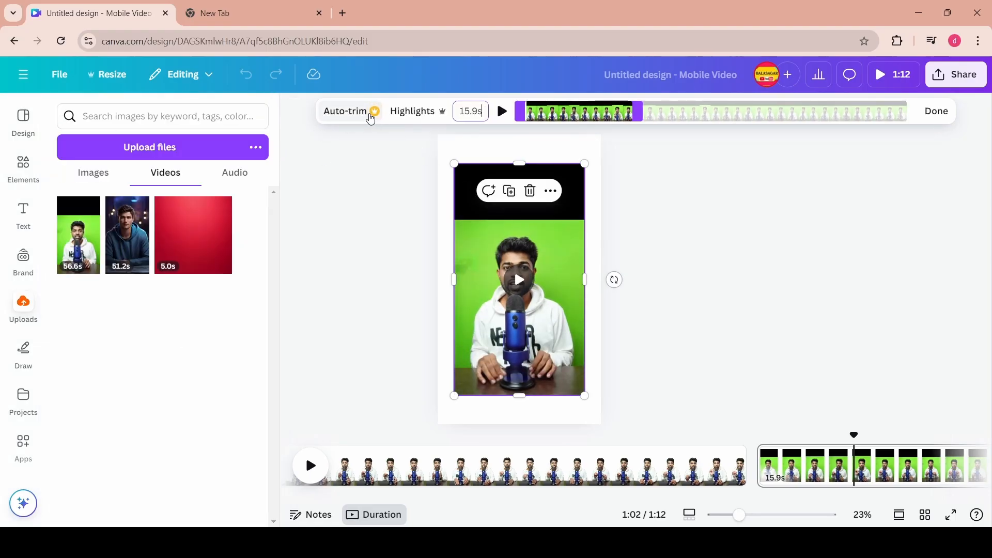
- Apply Auto-trim to the green-screen clip
left_click(499, 252)
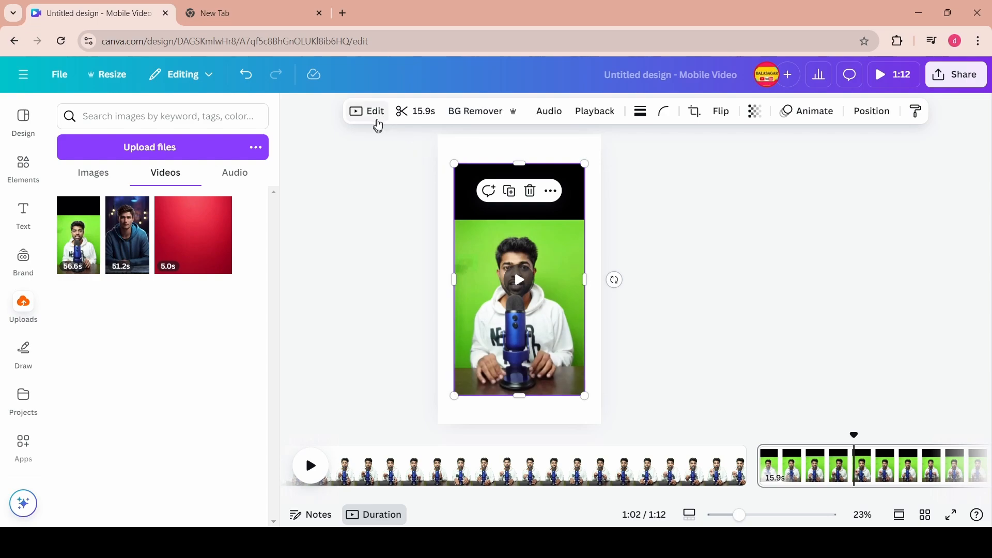
left_click(369, 114)
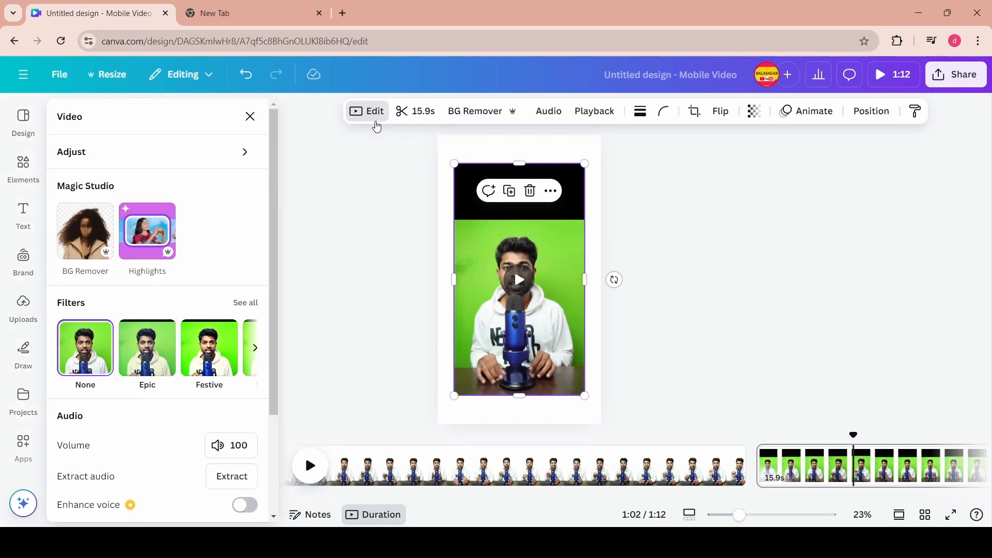
left_click(379, 112)
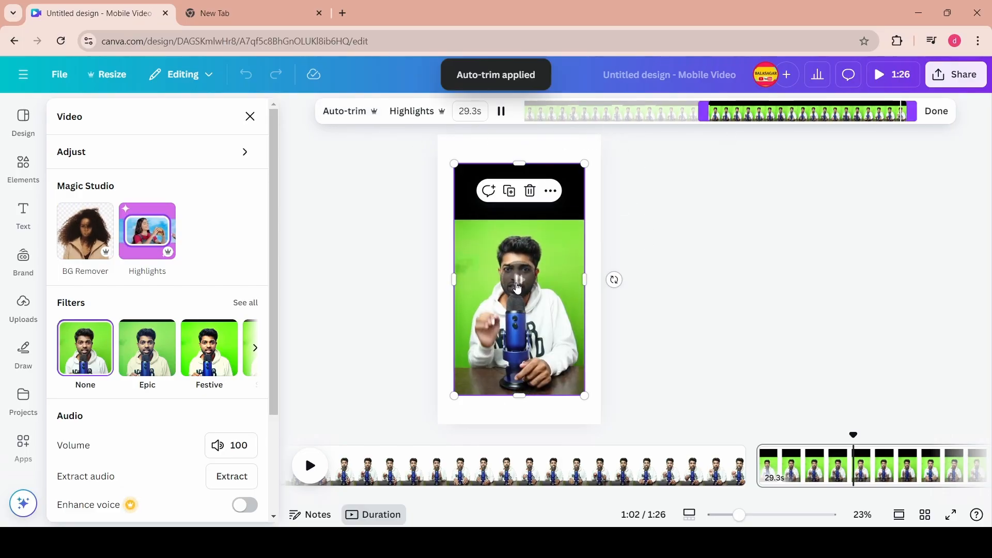
left_click(345, 112)
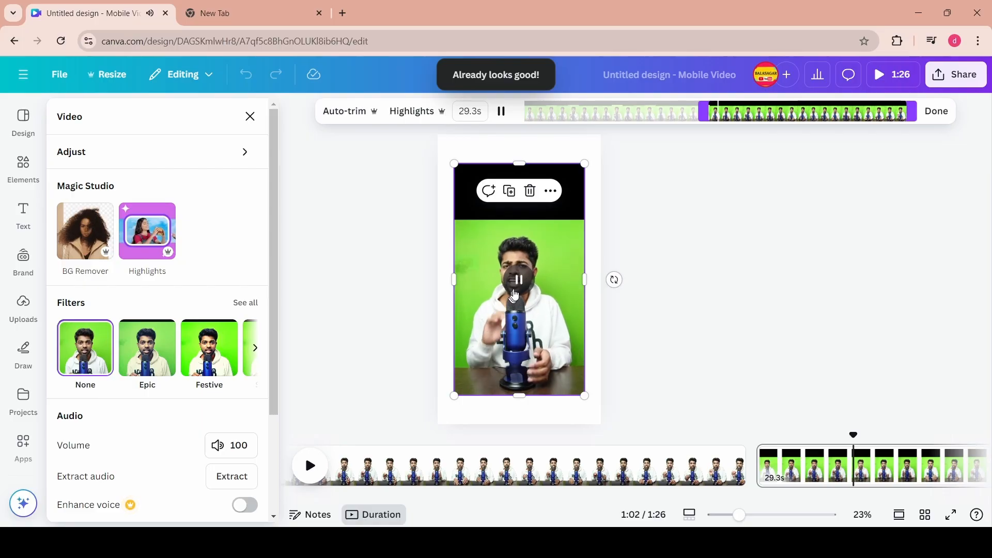
left_click(501, 111)
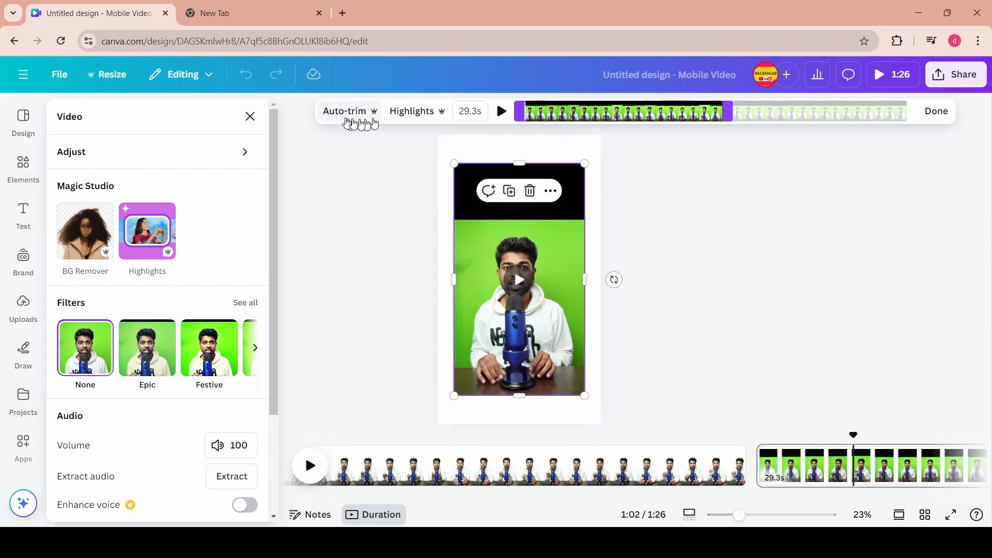
left_click(344, 111)
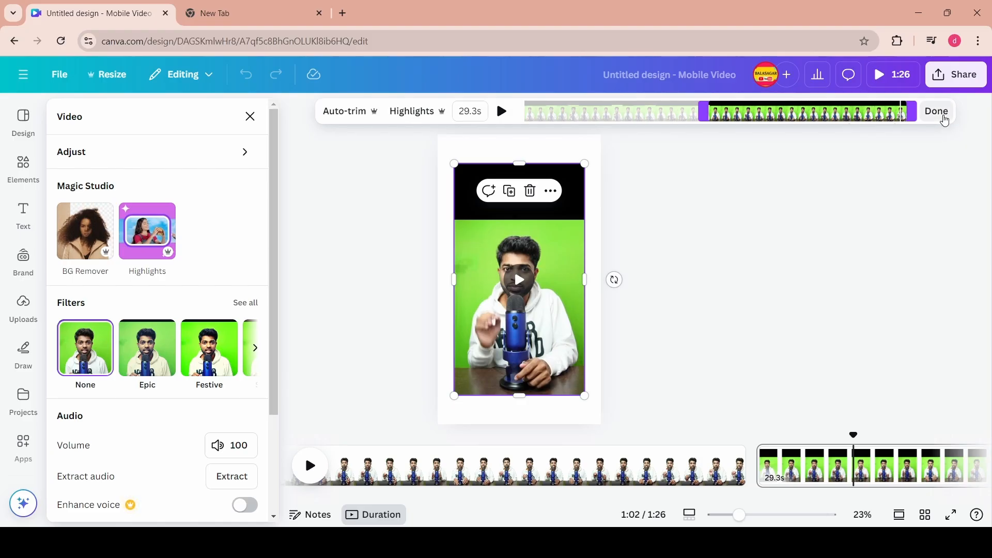
left_click(937, 111)
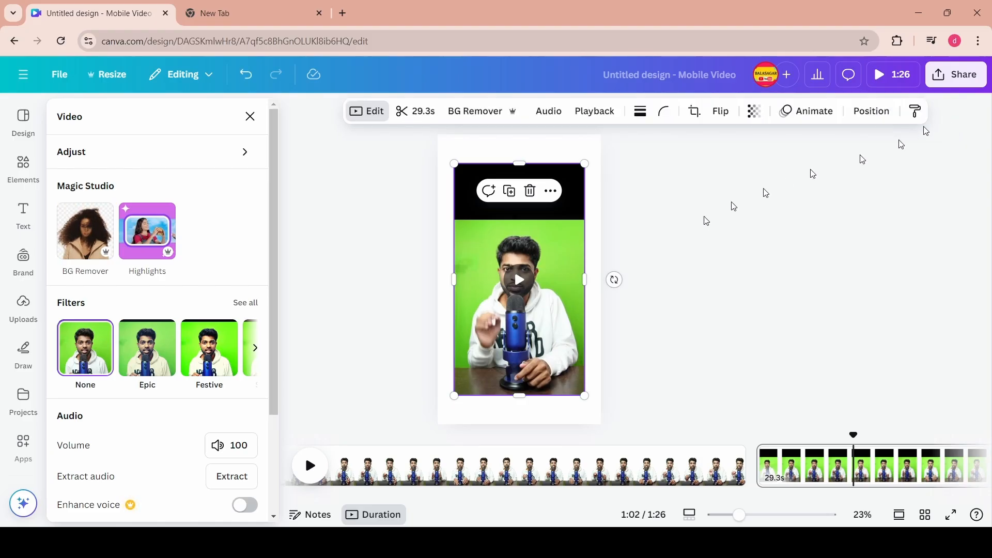
- Trim the green-screen clip to 15.0 seconds
left_click(403, 115)
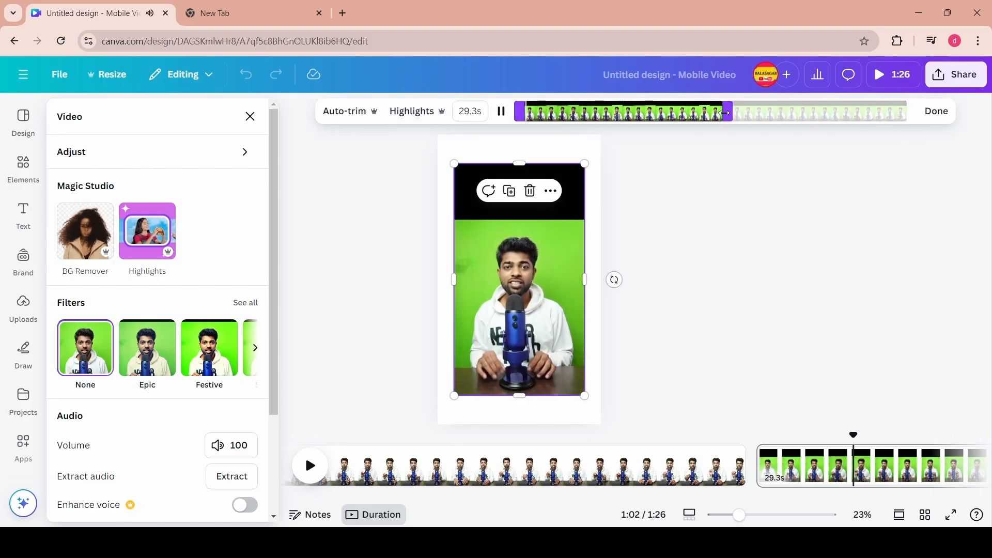
left_click_drag(725, 113, 633, 118)
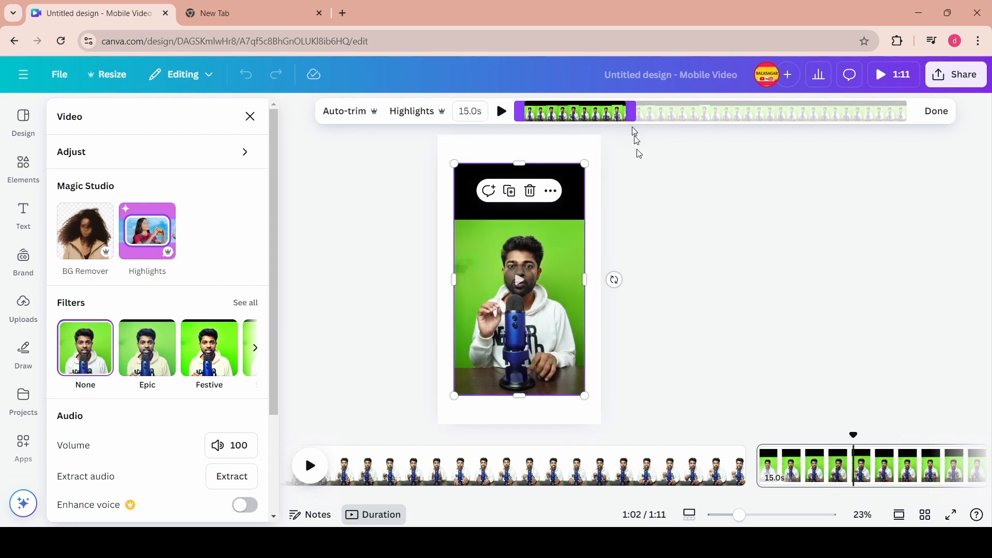
- Open the green-screen clip's Adjust settings and set Highlights to 100
left_click(226, 167)
mouse_move(139, 253)
left_mouse_down()
mouse_move(86, 253)
mouse_move(177, 248)
mouse_move(139, 248)
left_mouse_up()
mouse_move(139, 203)
left_mouse_down()
mouse_move(122, 203)
mouse_move(190, 201)
mouse_move(128, 201)
mouse_move(140, 202)
left_mouse_up()
left_click(339, 294)
scroll(144, 281, "down", 3)
mouse_move(139, 248)
left_mouse_down()
mouse_move(179, 246)
mouse_move(140, 247)
left_mouse_up()
left_click_drag(140, 291, 242, 293)
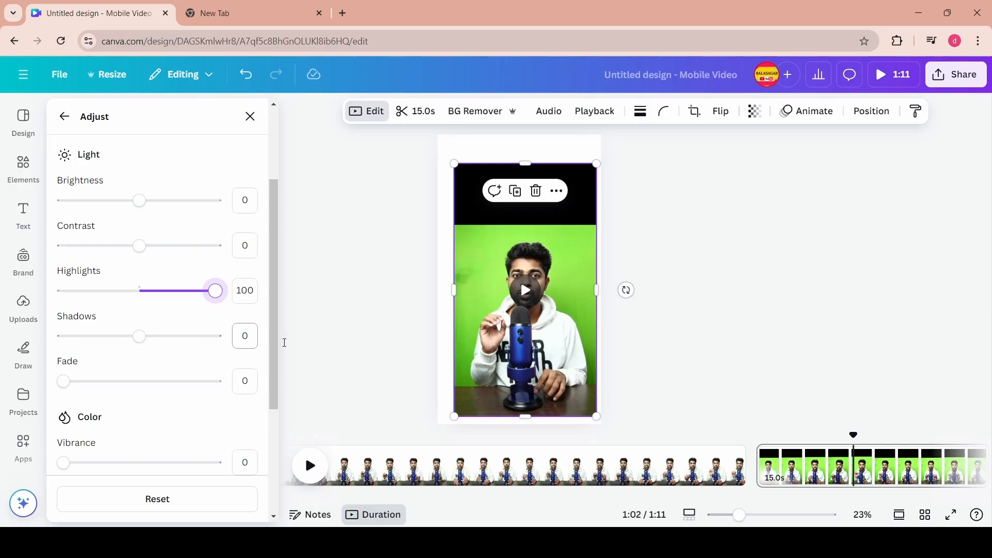
- Reopen the green-screen clip's Adjust settings and set Shadows to 100
left_click(532, 292)
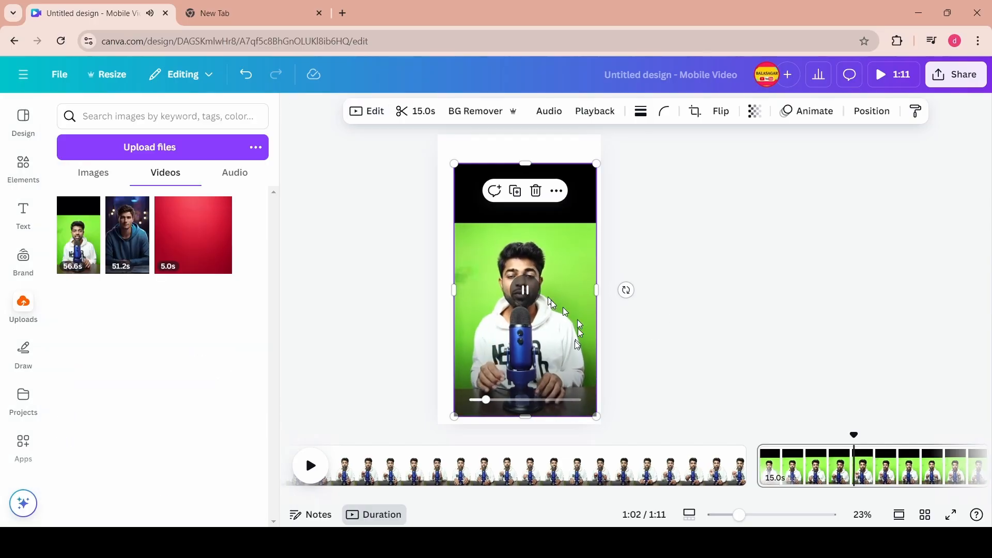
left_click(525, 290)
left_click(369, 124)
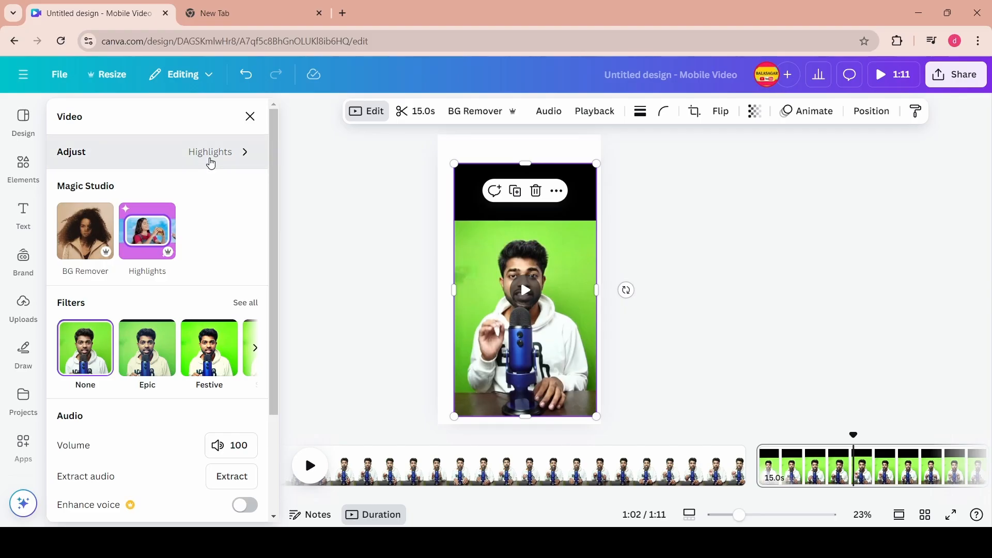
left_click(211, 164)
scroll(155, 331, "down", 3)
left_click_drag(140, 337, 201, 340)
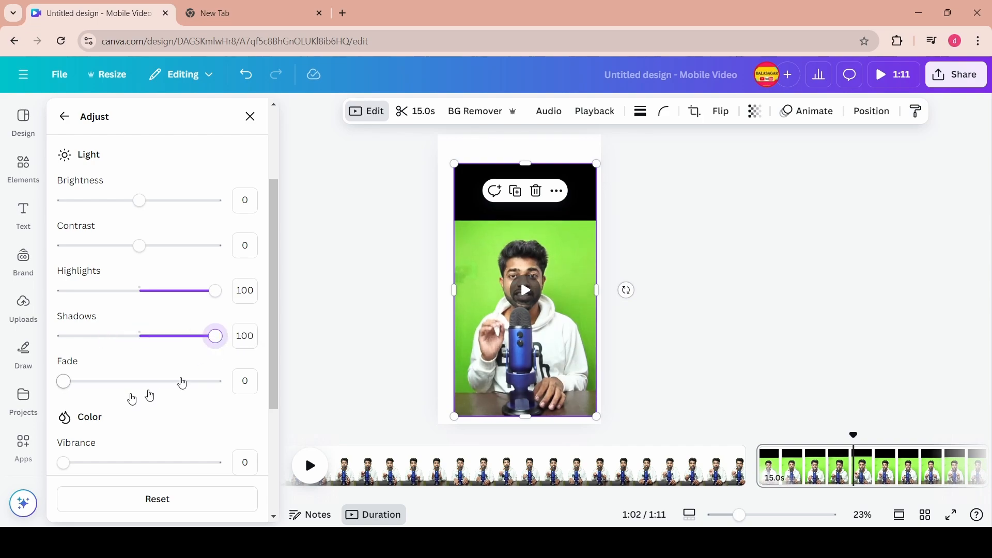
- Set the clip's Vibrance to 37
left_click_drag(182, 383, 64, 381)
scroll(70, 310, "down", 3)
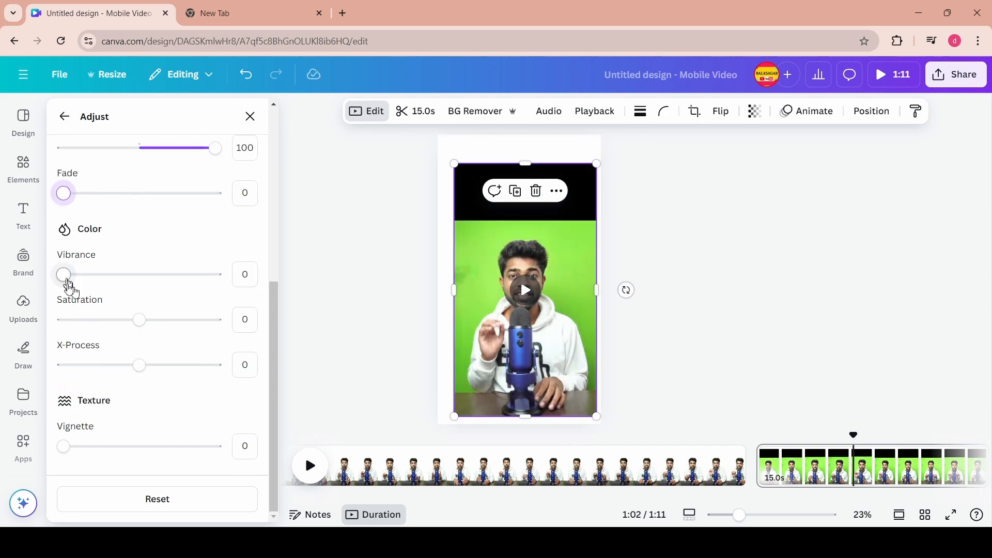
left_click_drag(69, 287, 120, 283)
- Enlarge the green-screen video to about 1313 × 2334 so it fills the page, and recenter it
left_click_drag(454, 163, 334, 104)
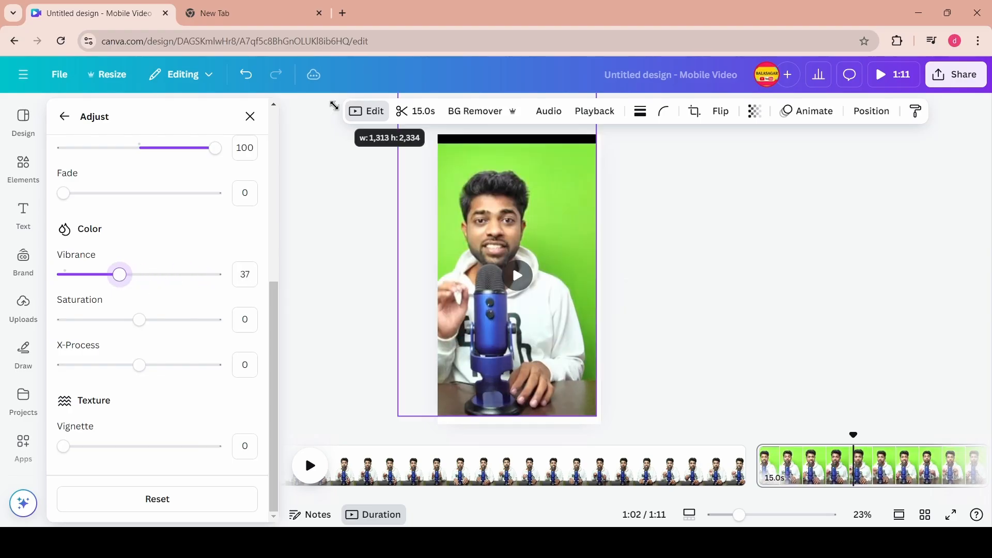
left_click_drag(120, 283, 95, 283)
left_click_drag(484, 226, 511, 232)
- Lower Vibrance to 9, set Contrast to -3 and Highlights to 97
left_click_drag(127, 275, 78, 274)
scroll(124, 252, "up", 6)
mouse_move(139, 203)
left_mouse_down()
mouse_move(86, 203)
mouse_move(166, 215)
mouse_move(142, 218)
left_mouse_up()
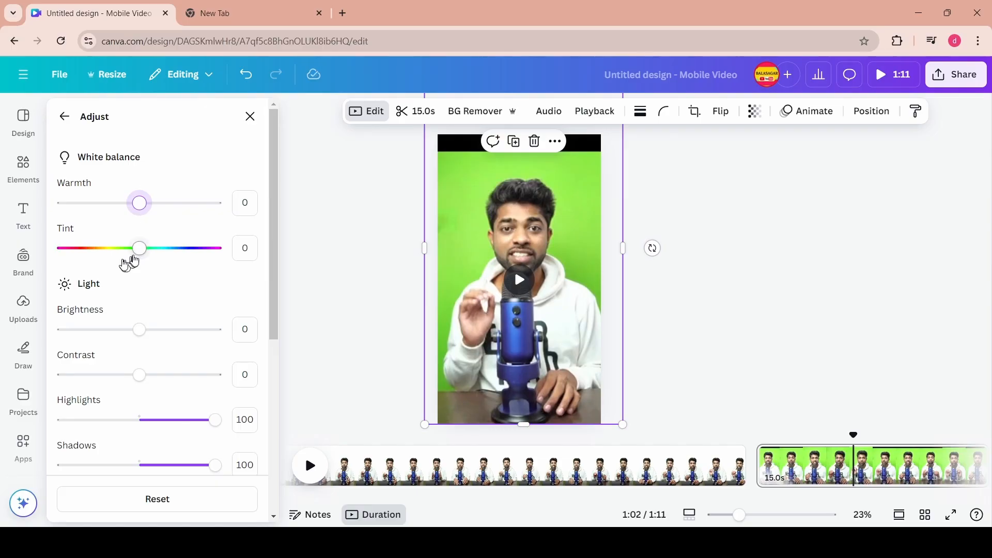
mouse_move(139, 257)
left_mouse_down()
mouse_move(84, 252)
mouse_move(140, 250)
left_mouse_up()
mouse_move(141, 328)
left_mouse_down()
mouse_move(76, 335)
mouse_move(219, 332)
mouse_move(142, 339)
left_mouse_up()
mouse_move(140, 383)
left_mouse_down()
mouse_move(173, 375)
mouse_move(137, 375)
left_mouse_up()
mouse_move(215, 420)
left_mouse_down()
mouse_move(154, 422)
mouse_move(200, 421)
left_mouse_up()
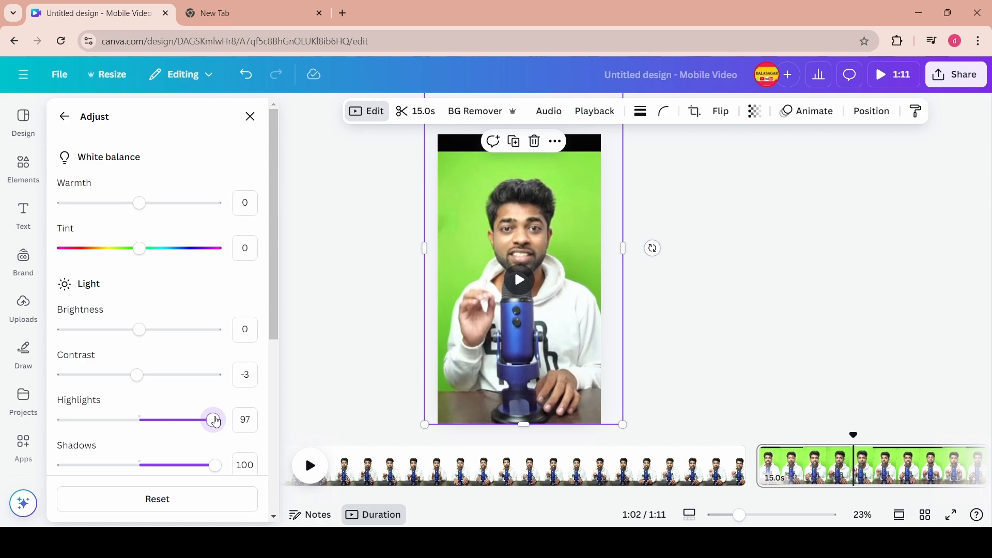
- Set the clip's Shadows to 87
scroll(169, 374, "down", 3)
left_click_drag(215, 335, 110, 336)
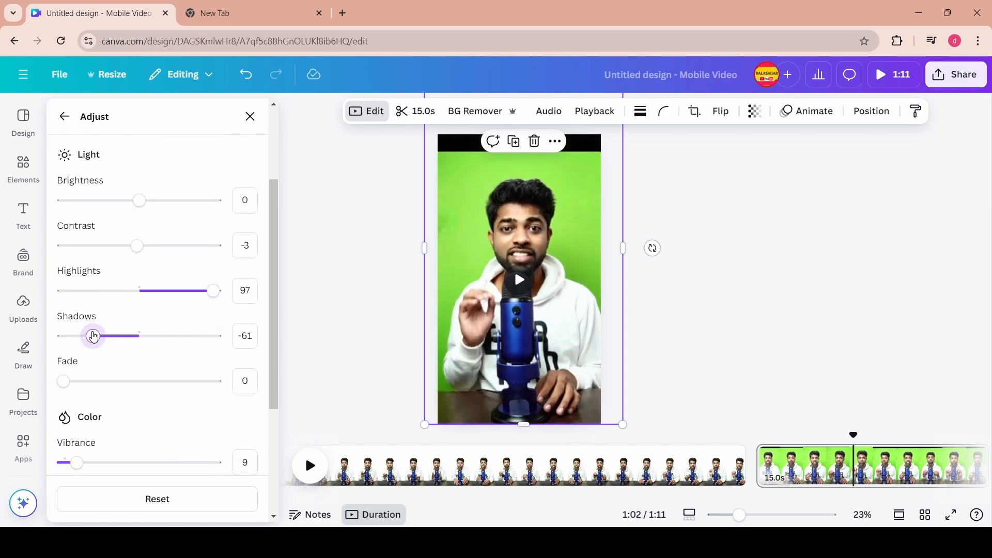
left_click_drag(94, 337, 159, 339)
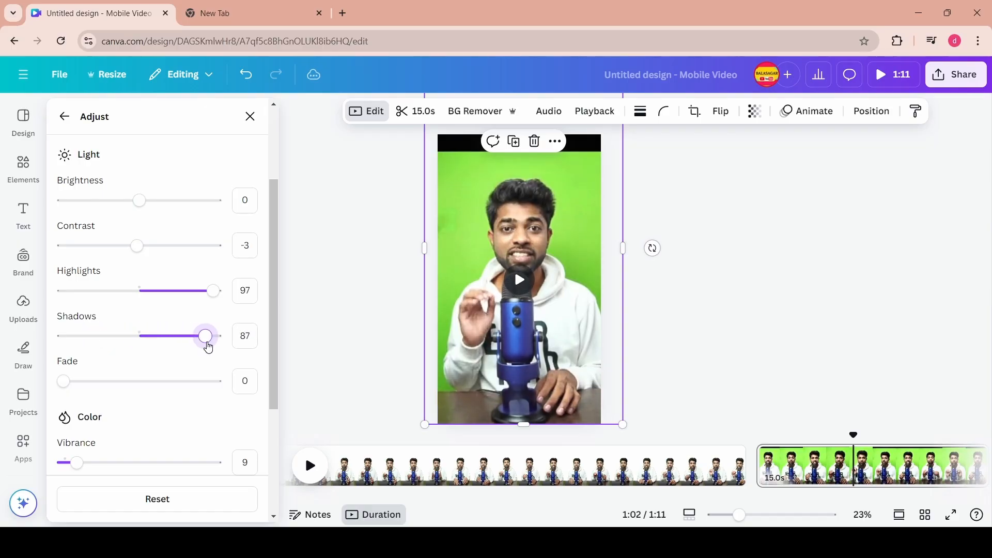
- Try a Fade of 57, then set Vibrance to 35 and Saturation to 6
scroll(124, 310, "down", 2)
left_click_drag(63, 253, 169, 258)
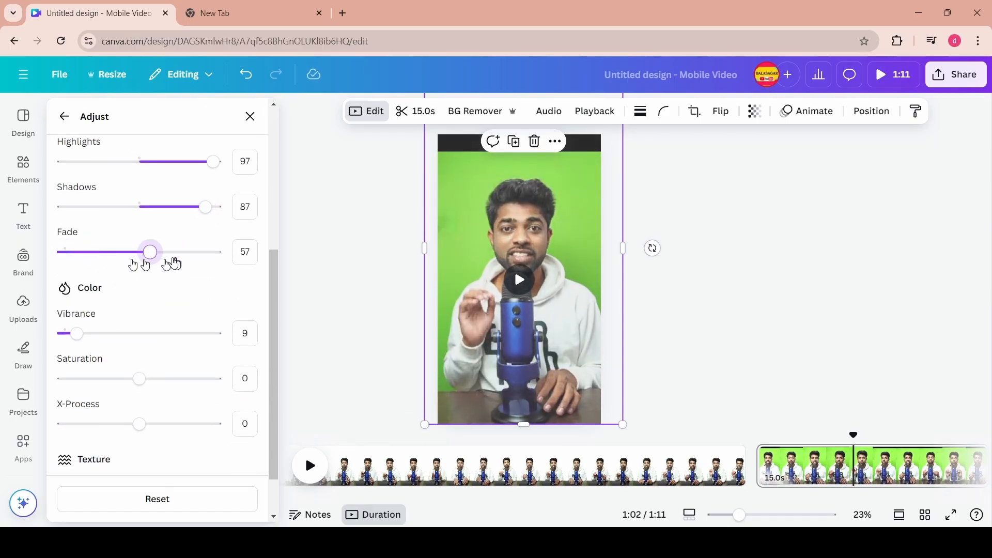
left_click_drag(77, 335, 116, 335)
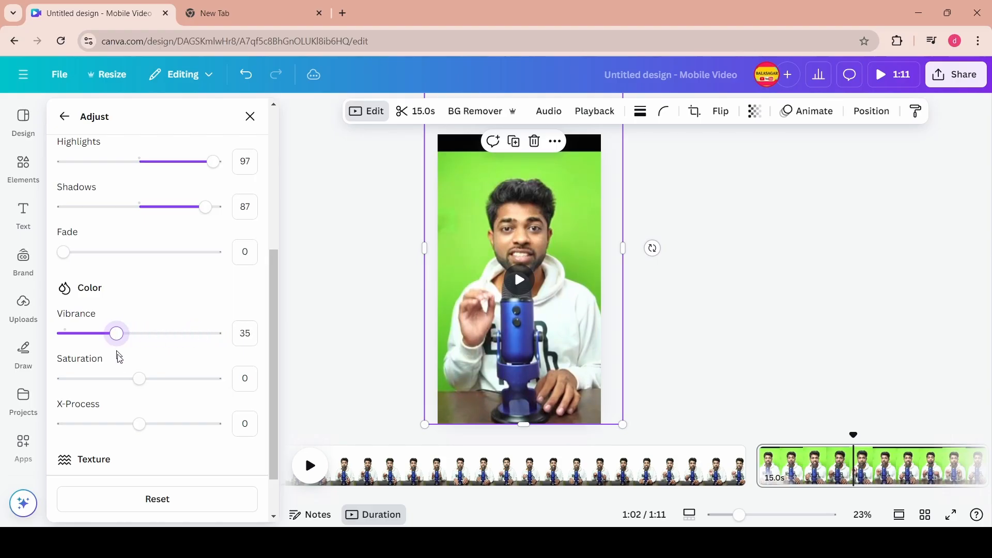
mouse_move(140, 379)
left_mouse_down()
mouse_move(86, 377)
mouse_move(181, 378)
mouse_move(143, 379)
left_mouse_up()
mouse_move(140, 424)
left_mouse_down()
mouse_move(203, 423)
mouse_move(139, 424)
left_mouse_up()
scroll(104, 413, "down", 1)
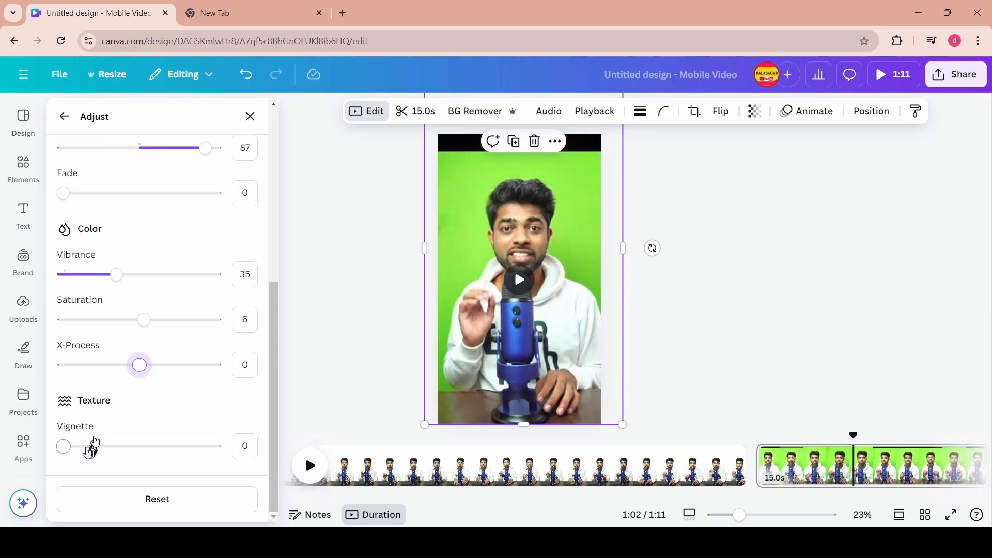
- Reset all of the green-screen clip's adjustments to their defaults
mouse_move(63, 446)
left_mouse_down()
mouse_move(199, 445)
mouse_move(57, 448)
left_mouse_up()
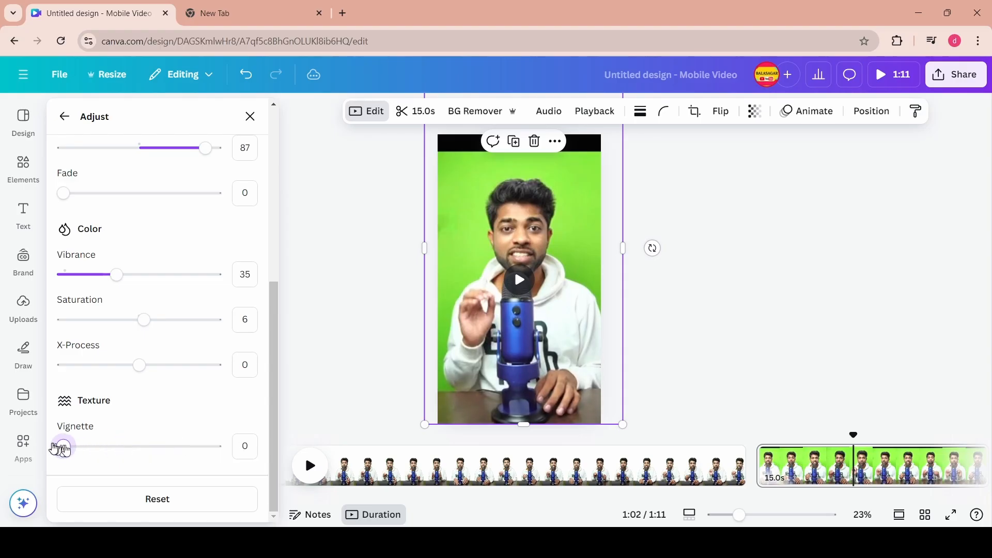
scroll(188, 303, "up", 5)
scroll(215, 310, "down", 5)
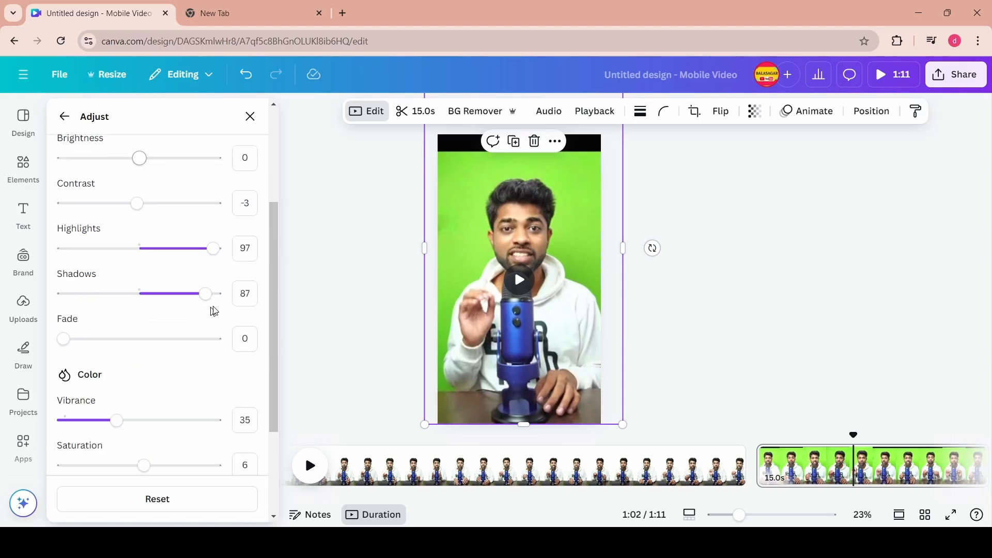
left_click(185, 504)
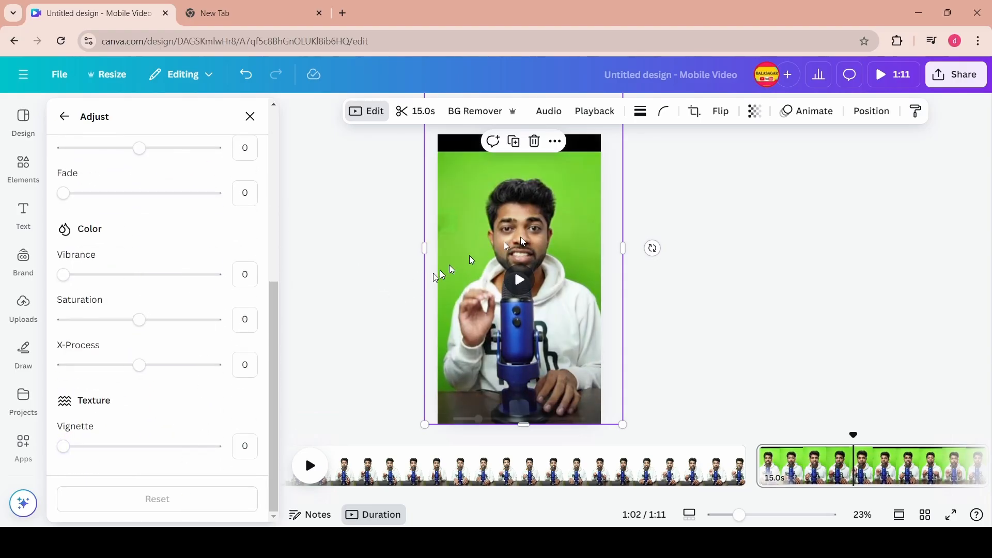
- Set the clip's Highlights adjustment to 77
scroll(159, 331, "up", 2)
scroll(129, 347, "down", 1)
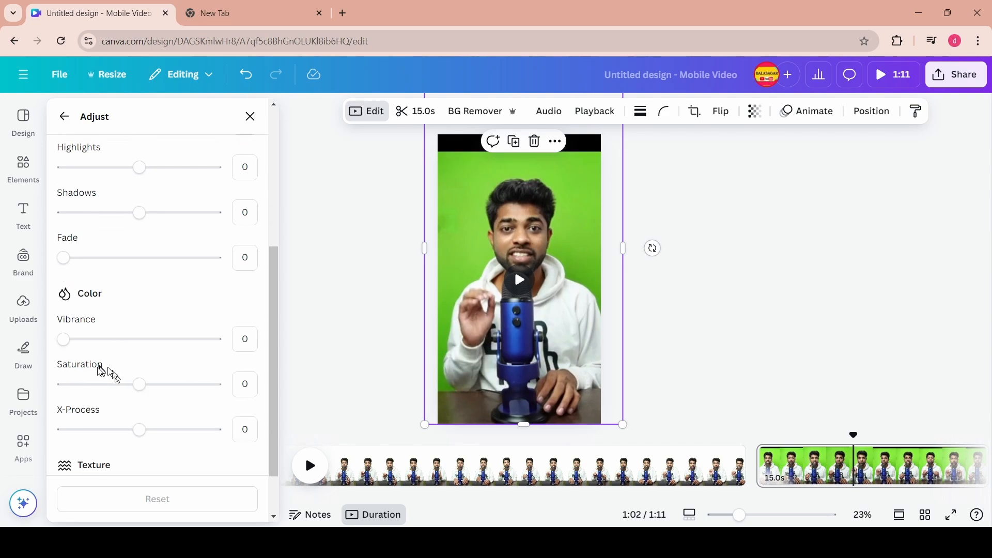
left_click_drag(149, 339, 116, 339)
scroll(140, 313, "up", 2)
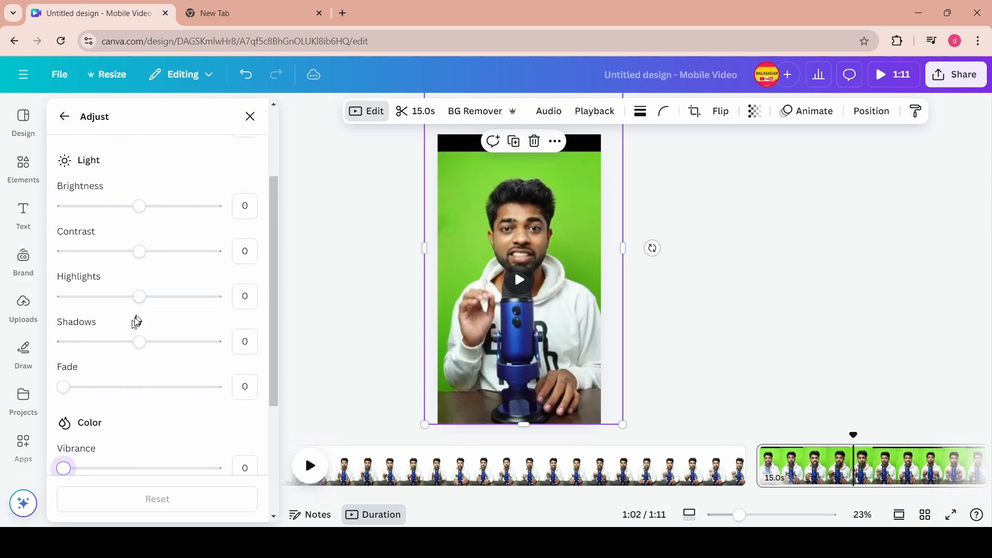
left_click_drag(140, 306, 197, 306)
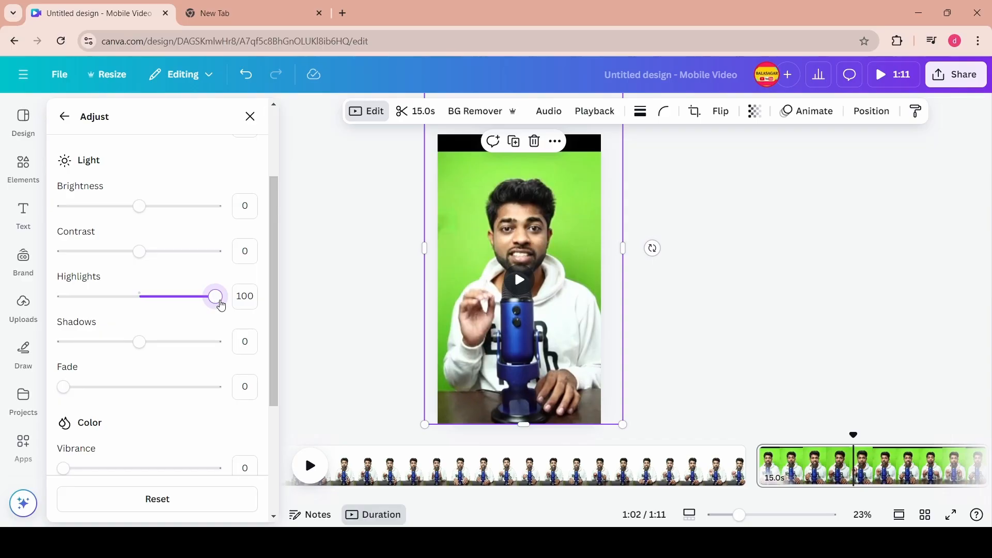
scroll(94, 164, "up", 2)
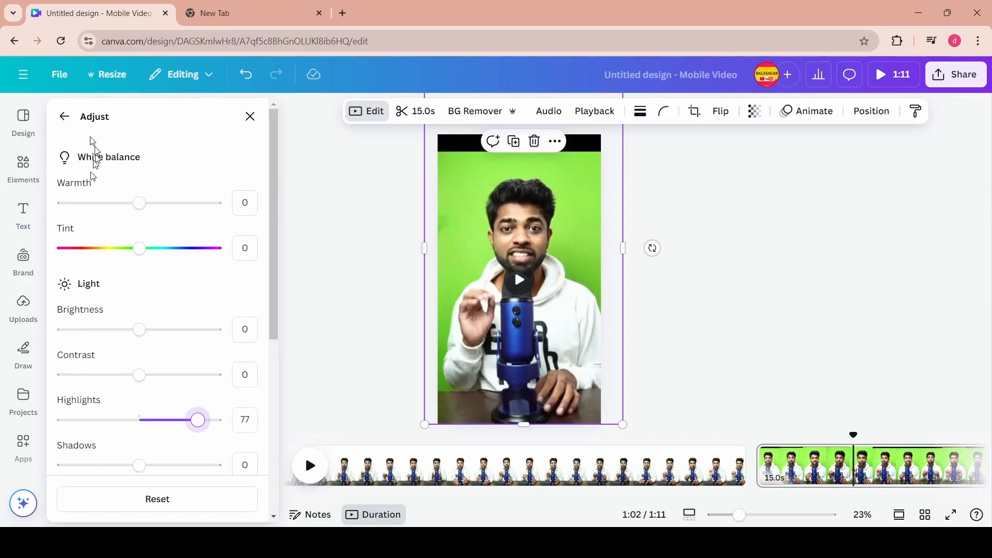
- Open the clip's filters and try the Afterglow and Edge filters
left_click(64, 116)
scroll(250, 234, "down", 2)
left_click(243, 236)
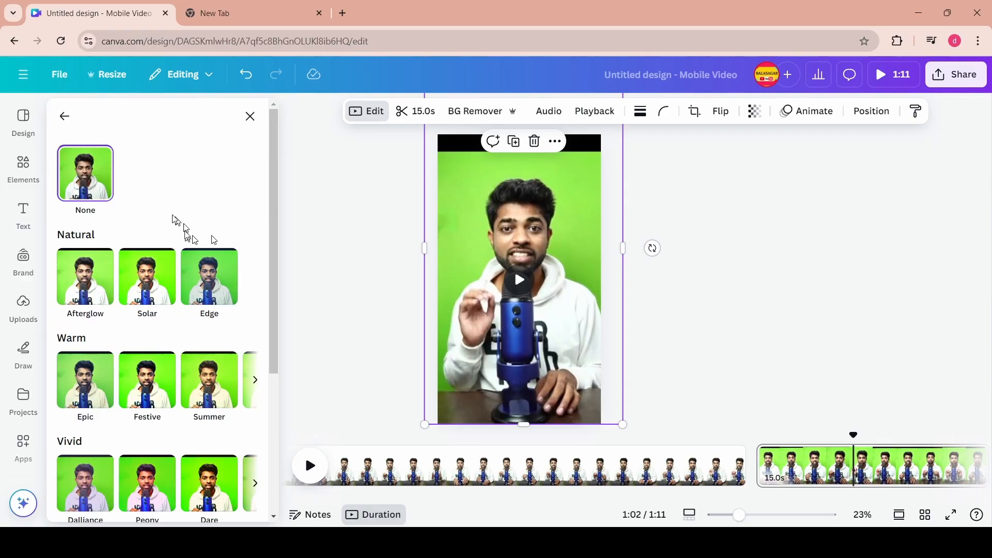
scroll(174, 299, "down", 1)
left_click(102, 221)
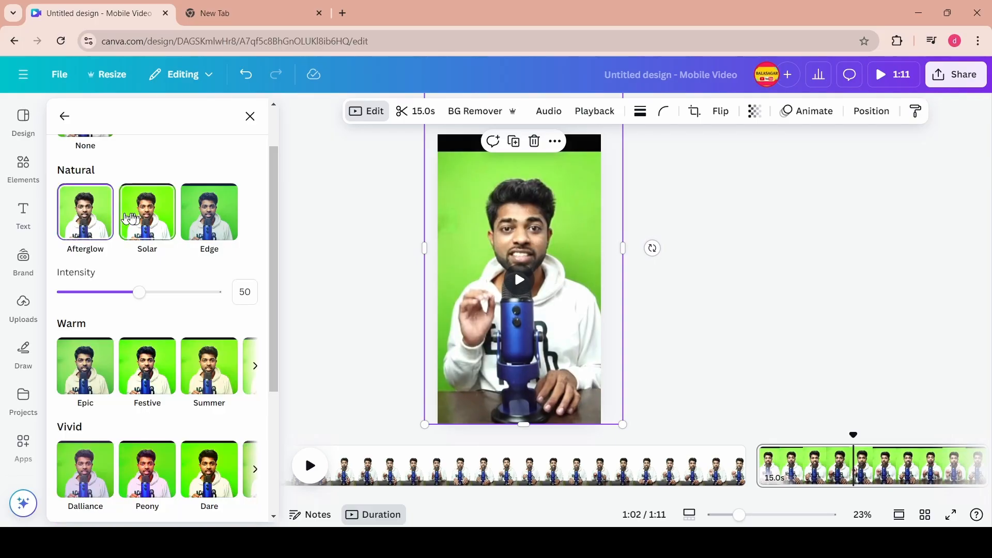
left_click(201, 220)
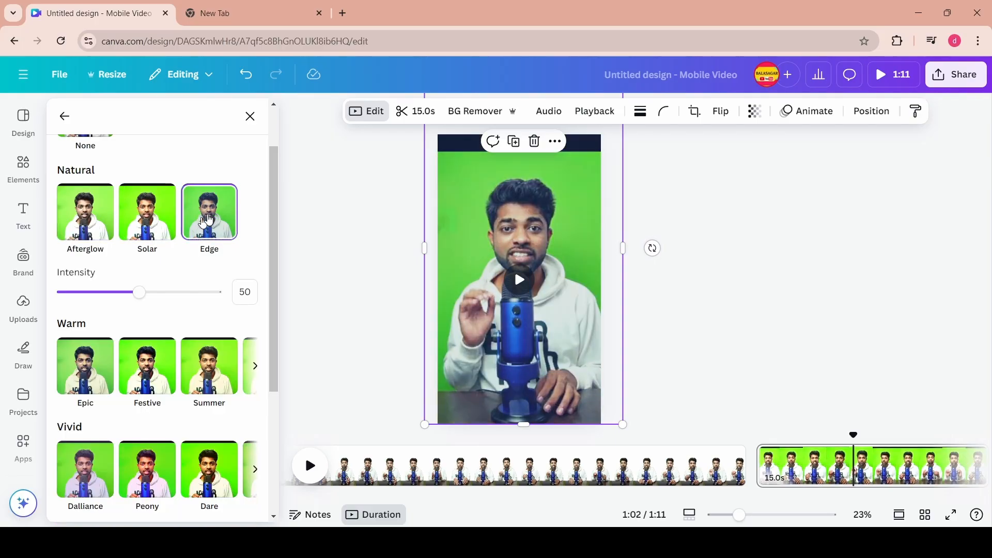
- Try several Warm, Vivid and Vintage filters on the clip, including The blues and Nordic
scroll(192, 229, "down", 2)
left_click(190, 231)
scroll(155, 268, "down", 3)
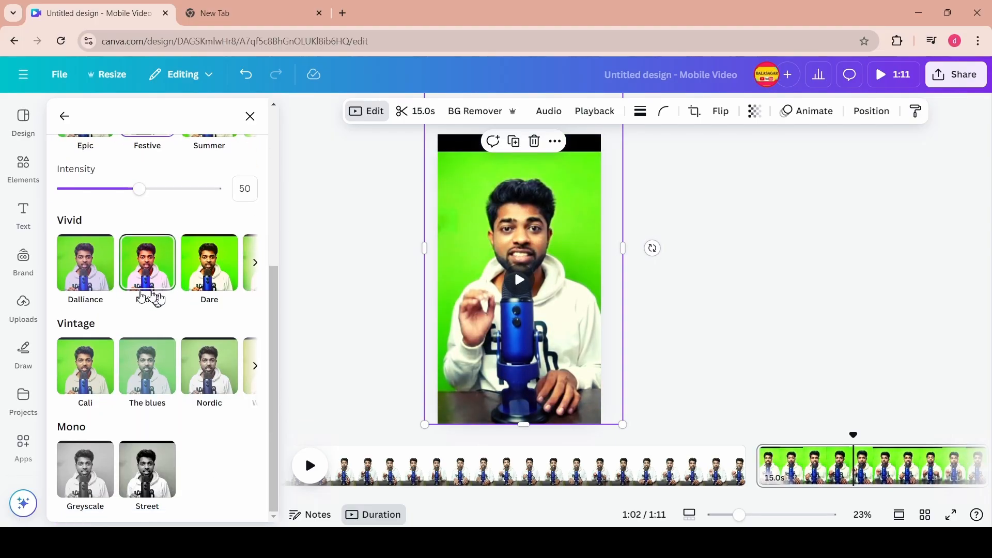
left_click(94, 371)
left_click(209, 315)
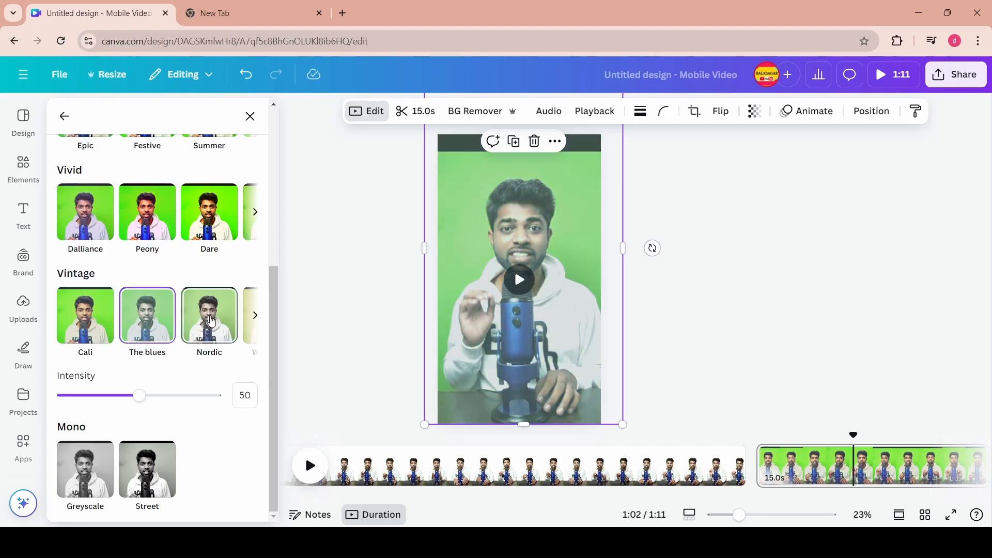
left_click(254, 315)
- Try the Greyscale and Street mono filters and nudge the filter intensity
left_click(90, 471)
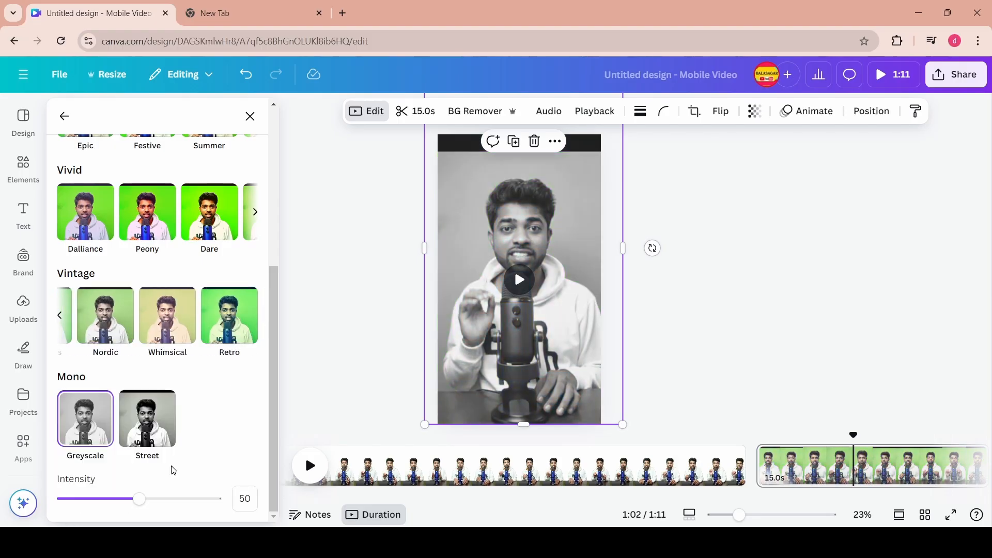
left_click(150, 416)
left_click(93, 421)
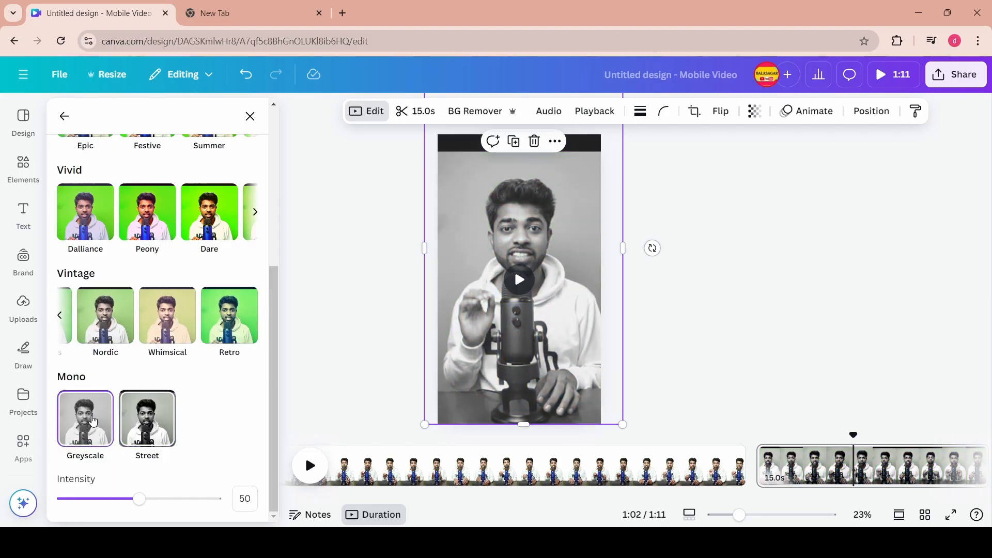
left_click(147, 428)
mouse_move(139, 499)
left_mouse_down()
mouse_move(186, 499)
mouse_move(67, 500)
mouse_move(139, 500)
left_mouse_up()
- Set the clip's filter back to None and leave the filters list
scroll(210, 372, "up", 5)
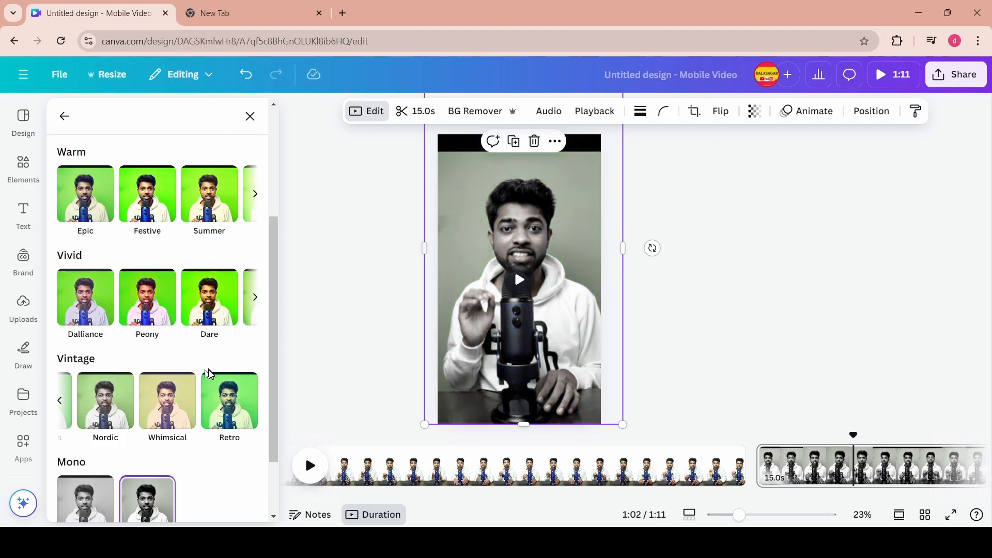
left_click(89, 188)
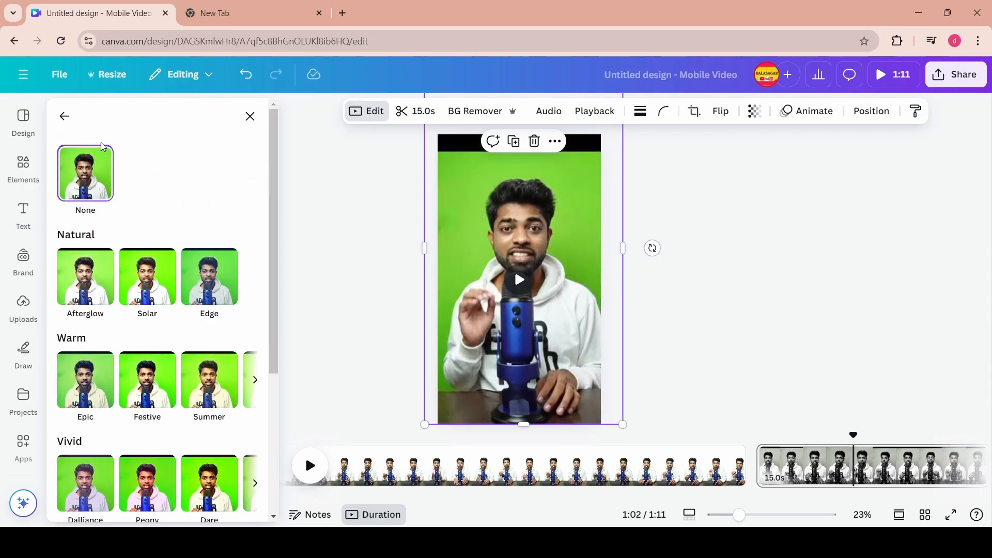
left_click(64, 117)
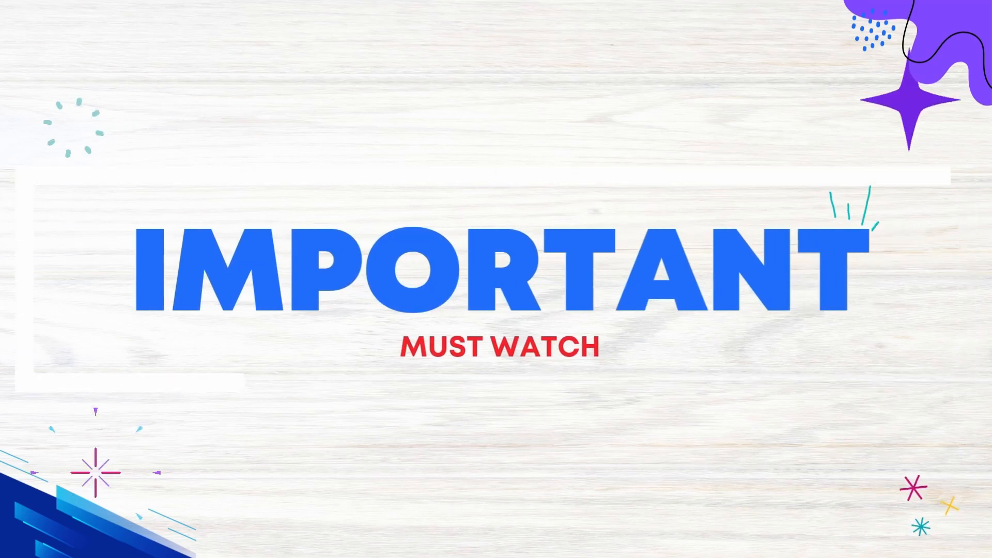
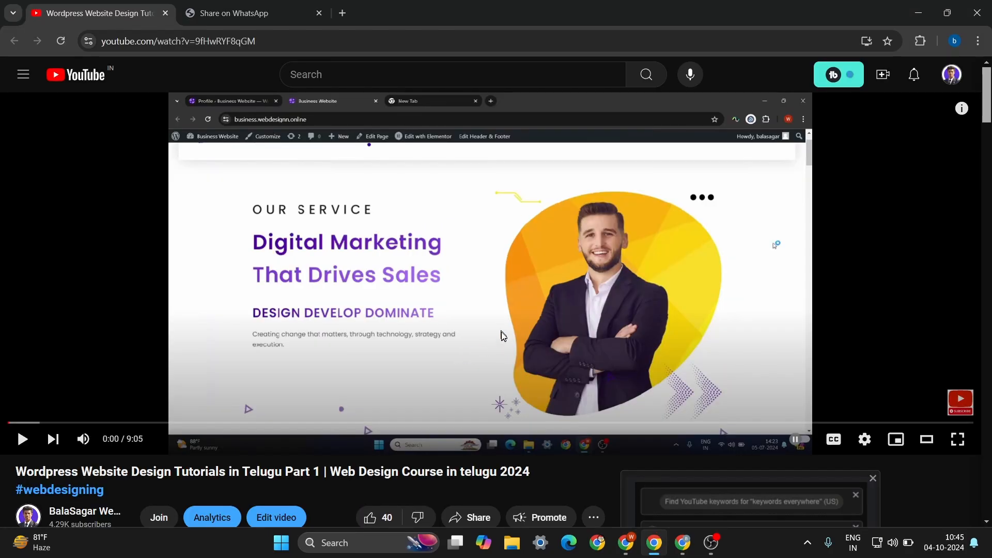
scroll(496, 338, "down", 4)
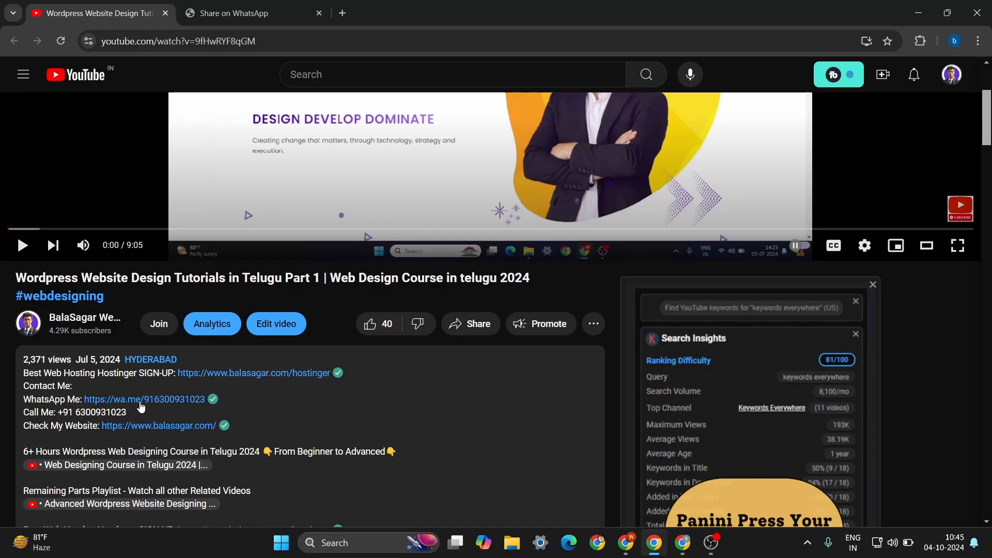
scroll(316, 424, "up", 4)
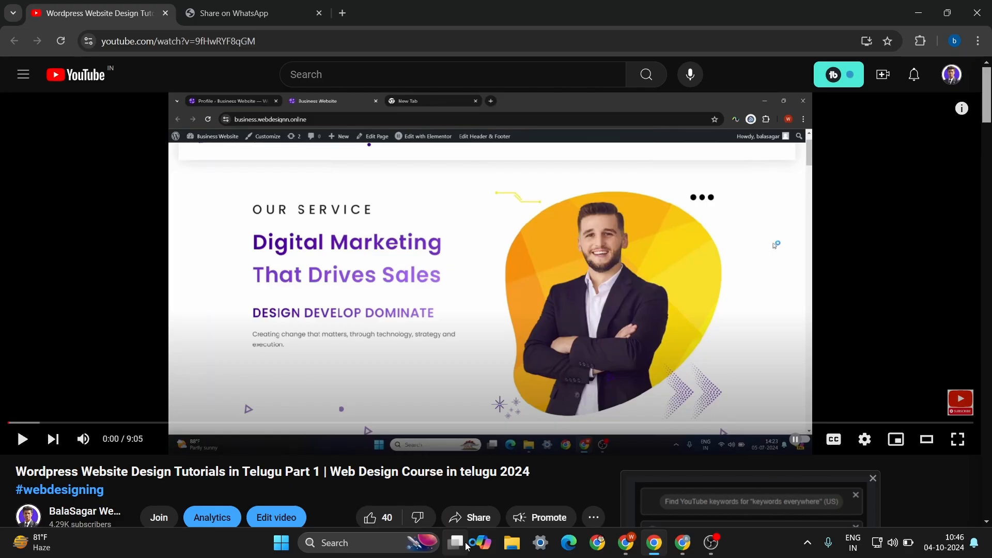
scroll(160, 452, "down", 4)
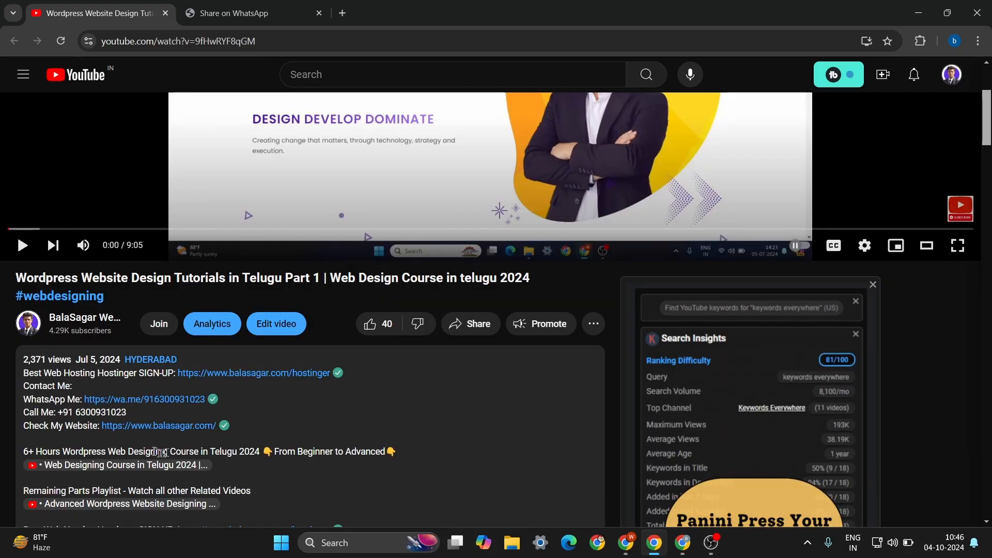
left_click(182, 427)
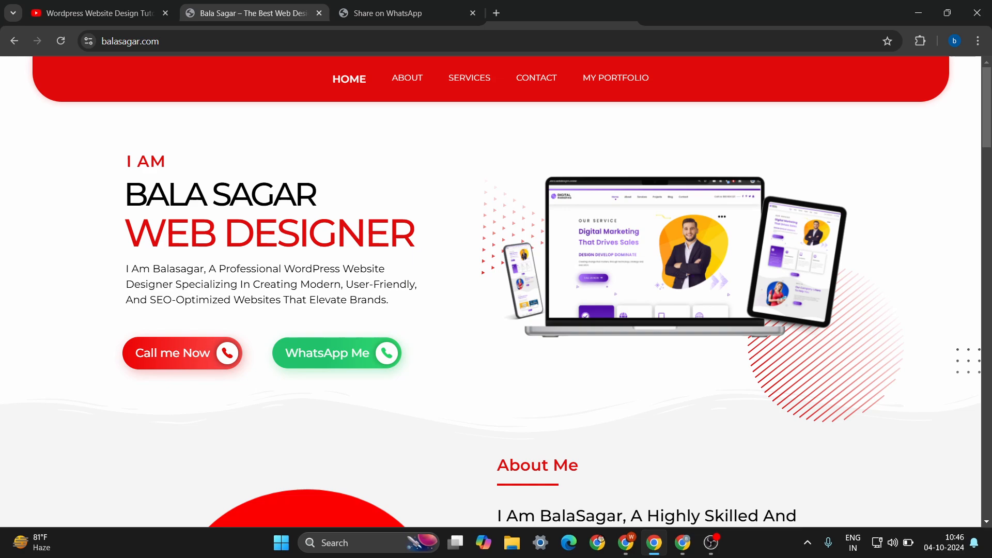
scroll(491, 291, "down", 20)
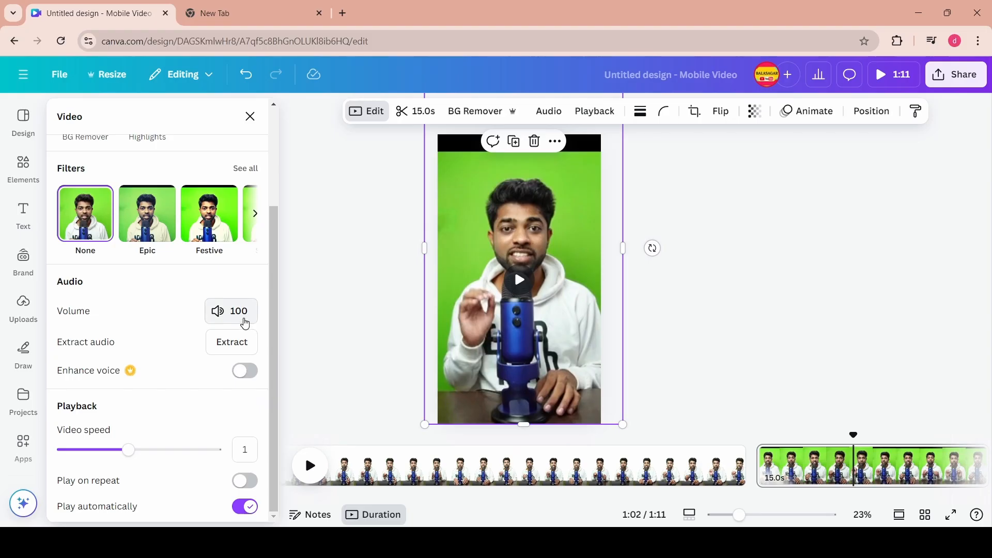
- Extract the green-screen clip's audio into a separate audio track
left_click(241, 316)
left_click_drag(243, 381, 362, 389)
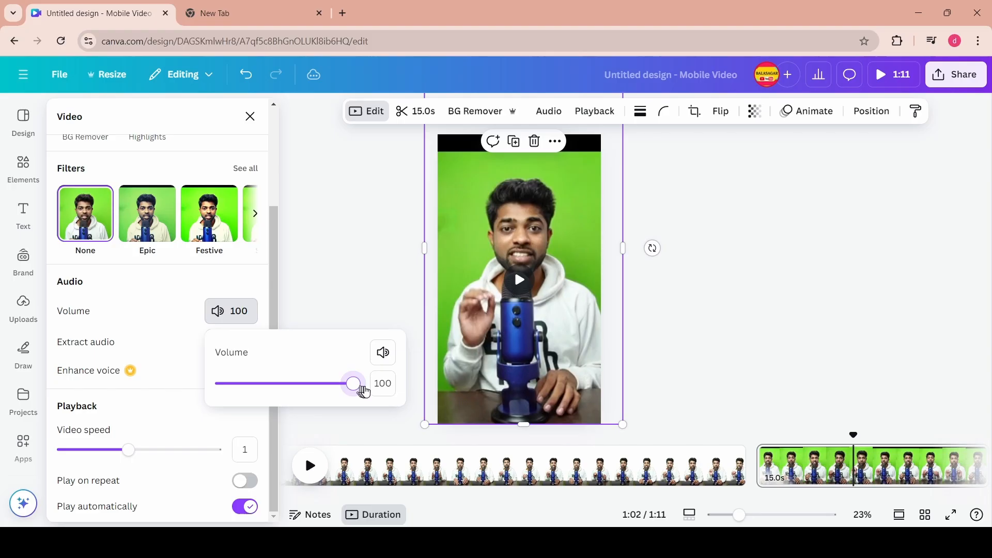
left_click(131, 309)
left_click(232, 343)
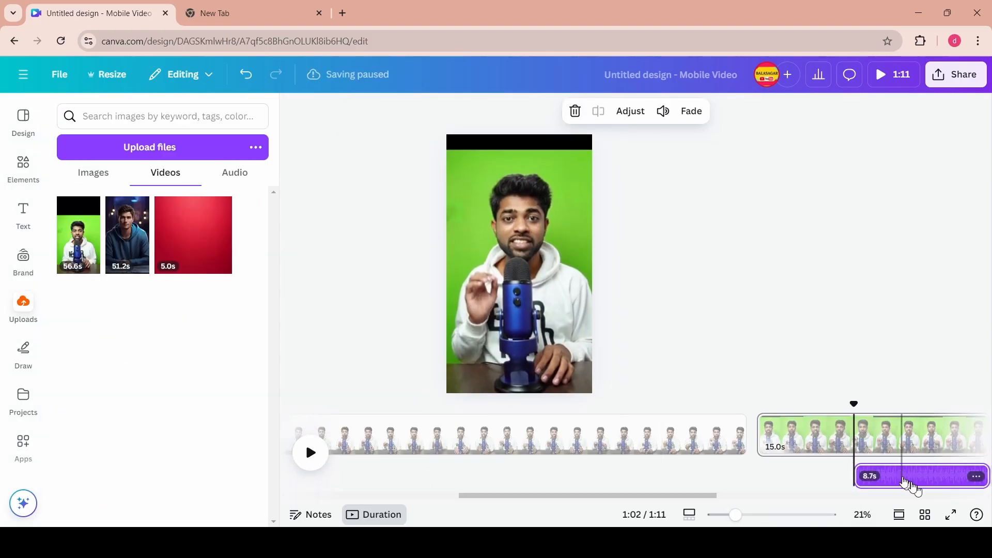
- Split the extracted audio track at the playhead near 1:06
left_click(902, 481)
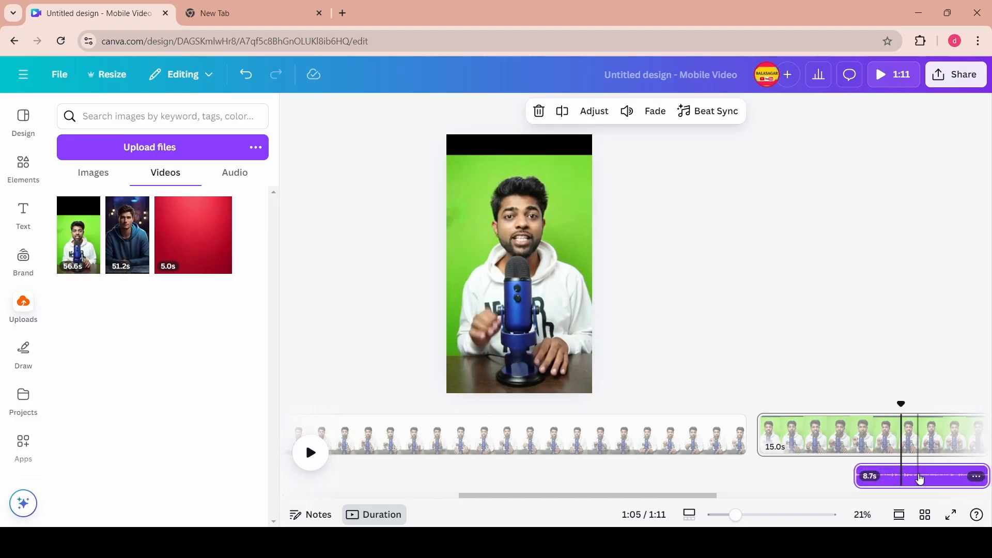
left_click(918, 481)
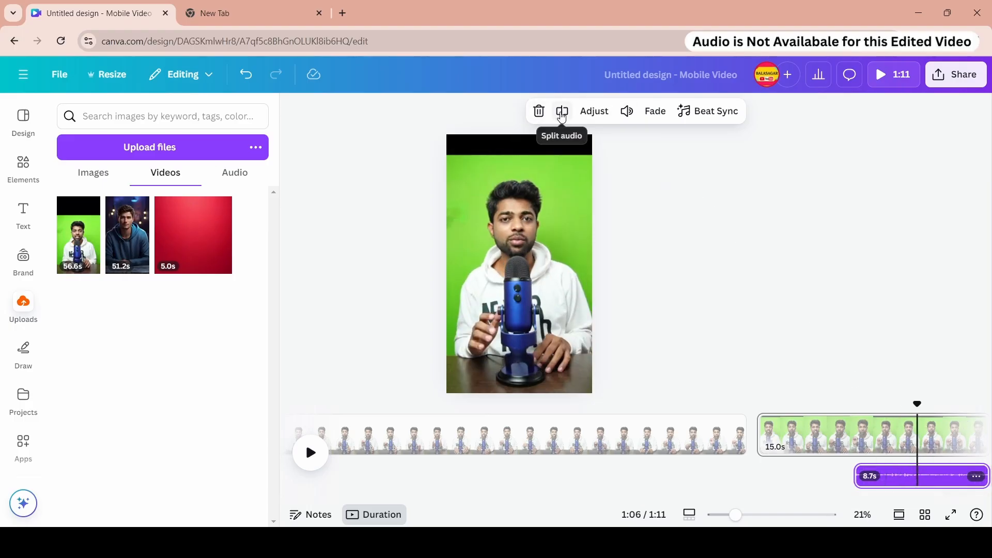
left_click(563, 112)
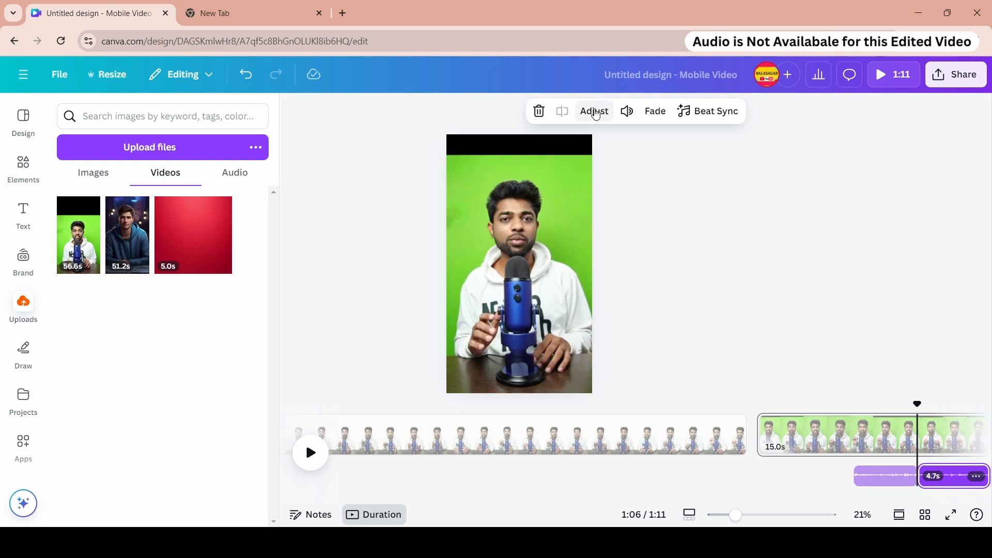
- Try adjusting and fading the split audio segment, then undo the change
left_click(596, 112)
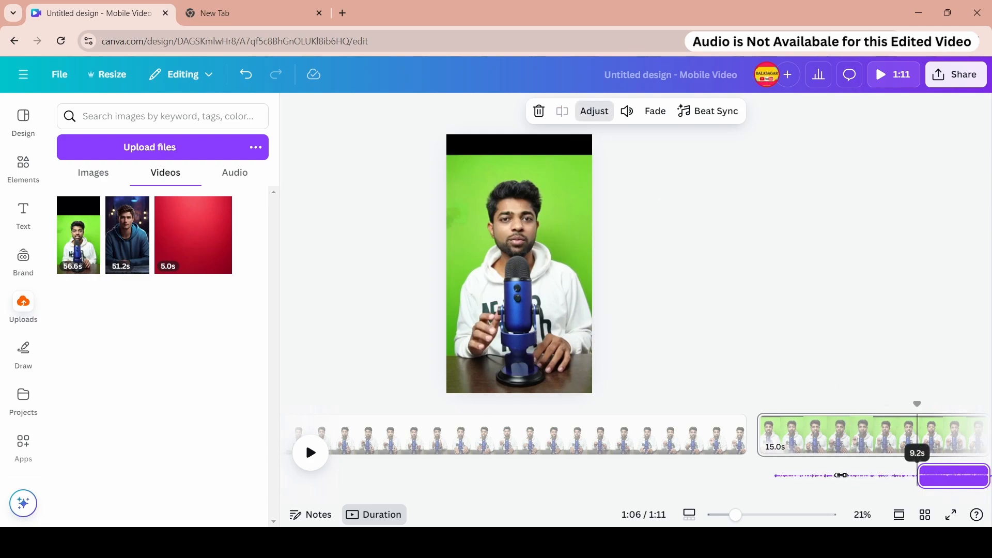
left_click(655, 113)
left_click_drag(585, 169, 554, 169)
left_click(661, 114)
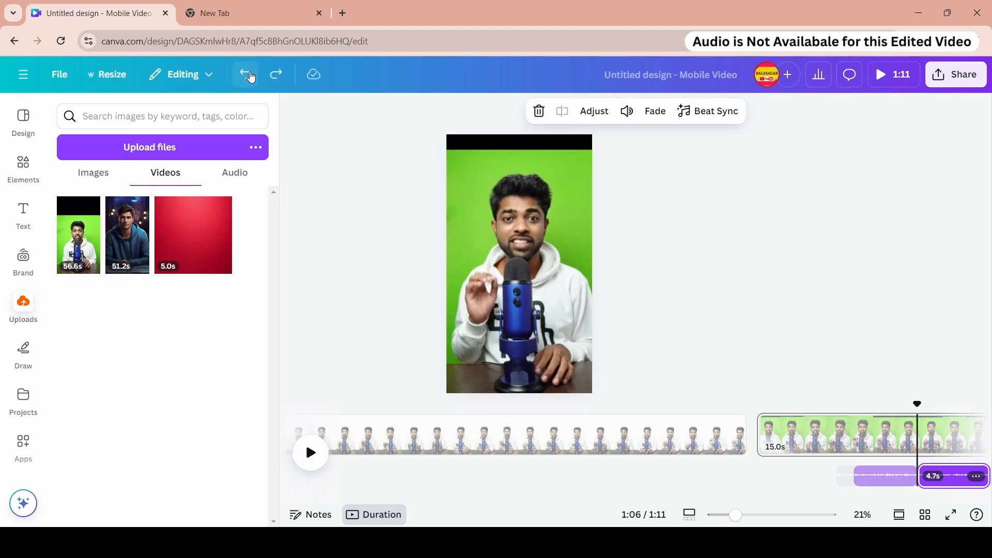
left_click(251, 76)
- Open the audio volume settings for all videos on the page and turn on Play on repeat for the clip
left_click(799, 471)
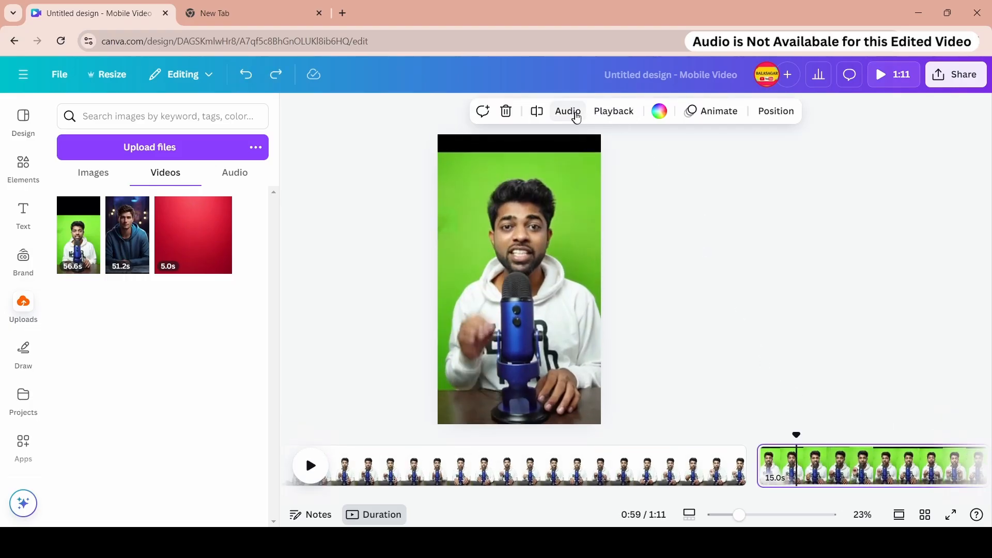
left_click(569, 112)
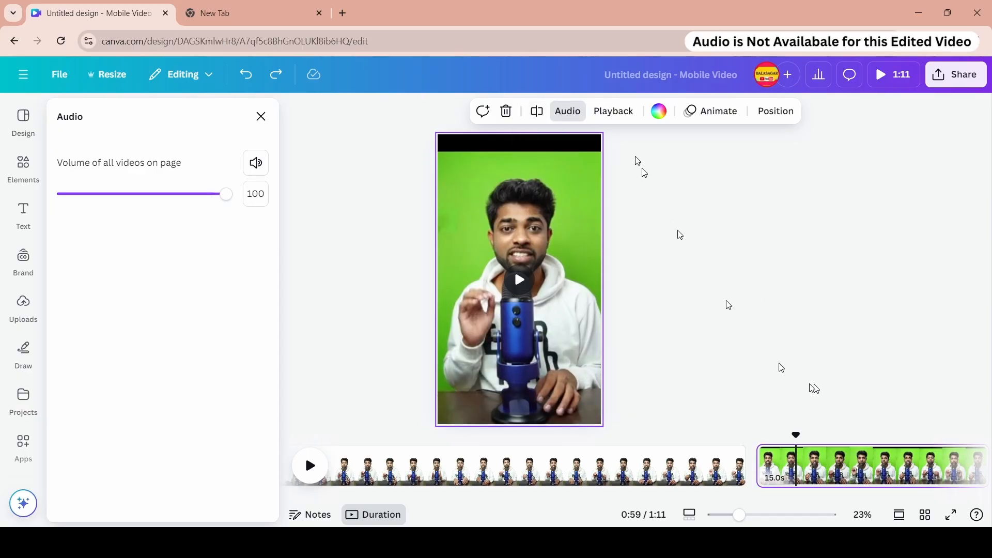
left_click(615, 121)
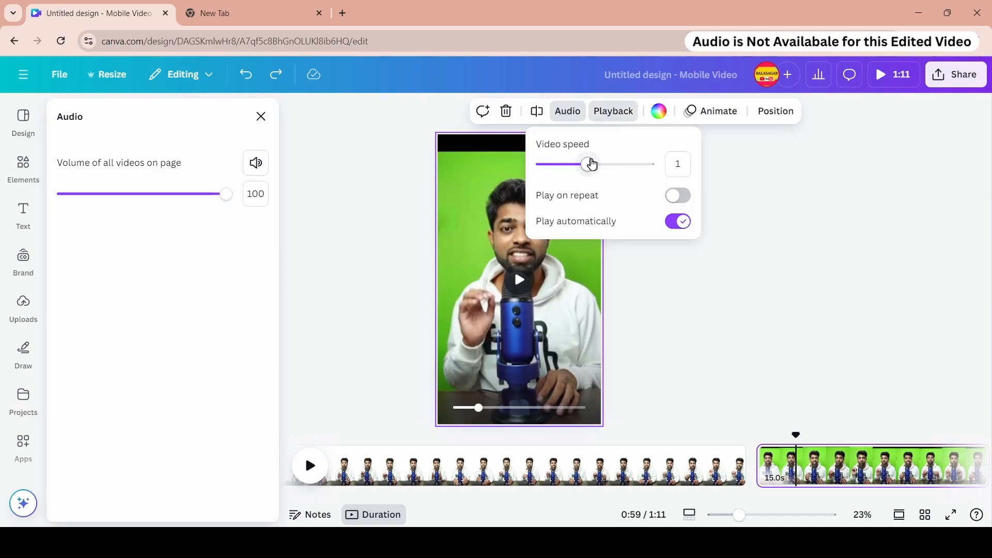
mouse_move(594, 165)
left_mouse_down()
mouse_move(629, 172)
mouse_move(589, 180)
left_mouse_up()
left_click(677, 196)
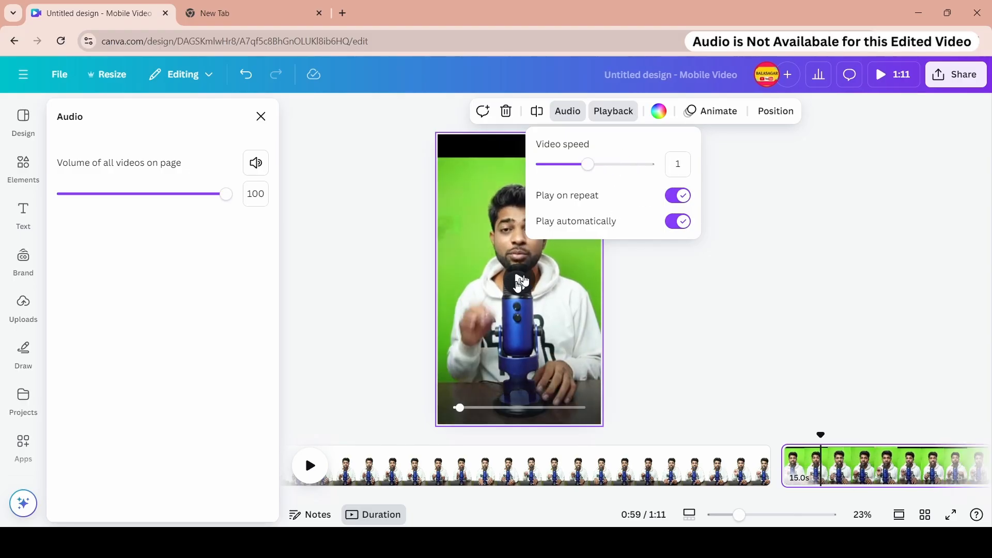
- Preview the clip and switch off its Play on repeat and Play automatically options
left_click(520, 280)
left_click(613, 112)
left_click(678, 196)
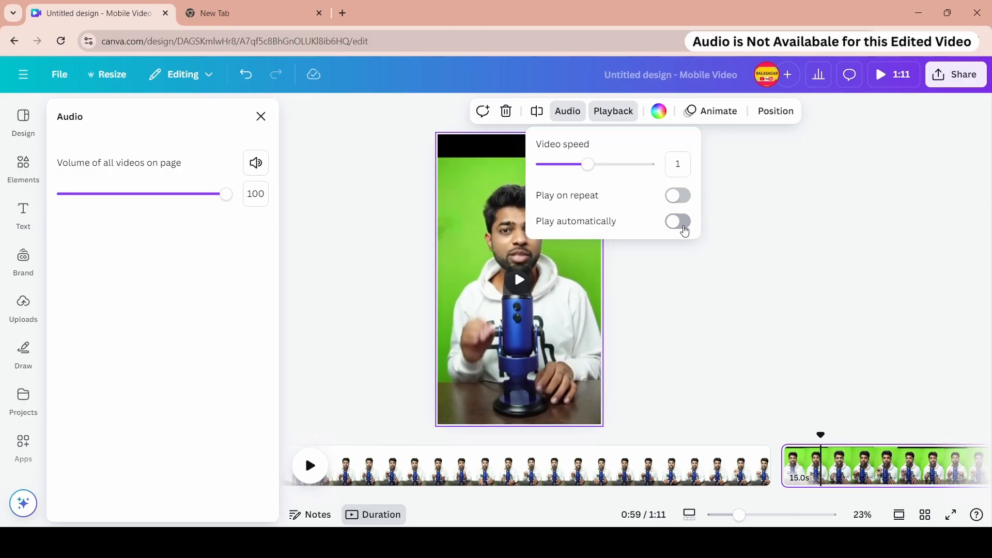
left_click(520, 280)
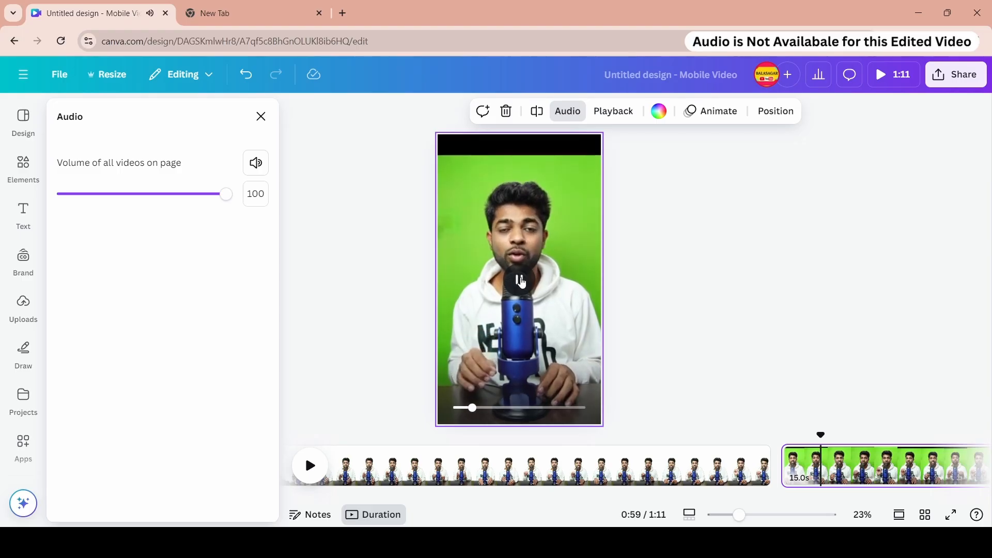
- Set the page background to the dark blue gradient brand colour
left_click(659, 110)
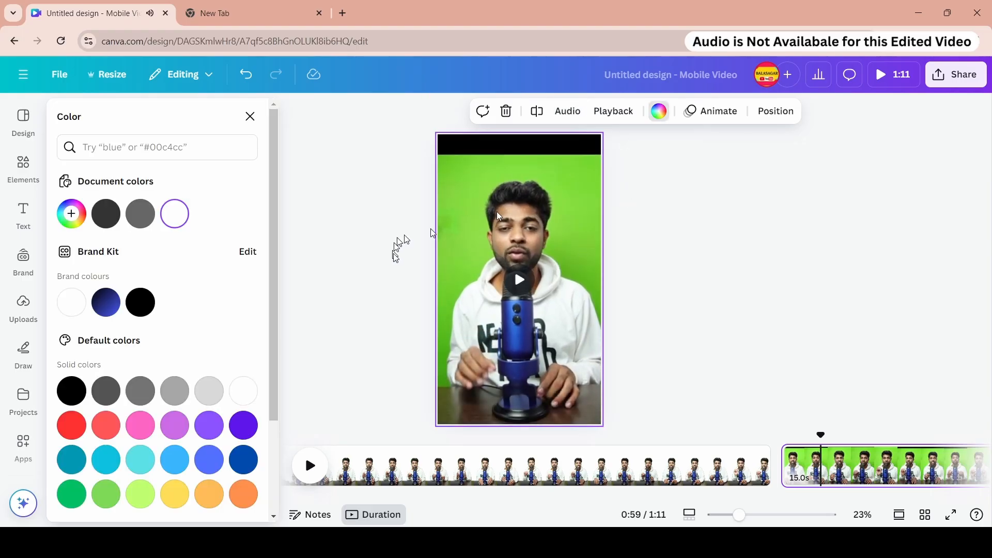
left_click(106, 302)
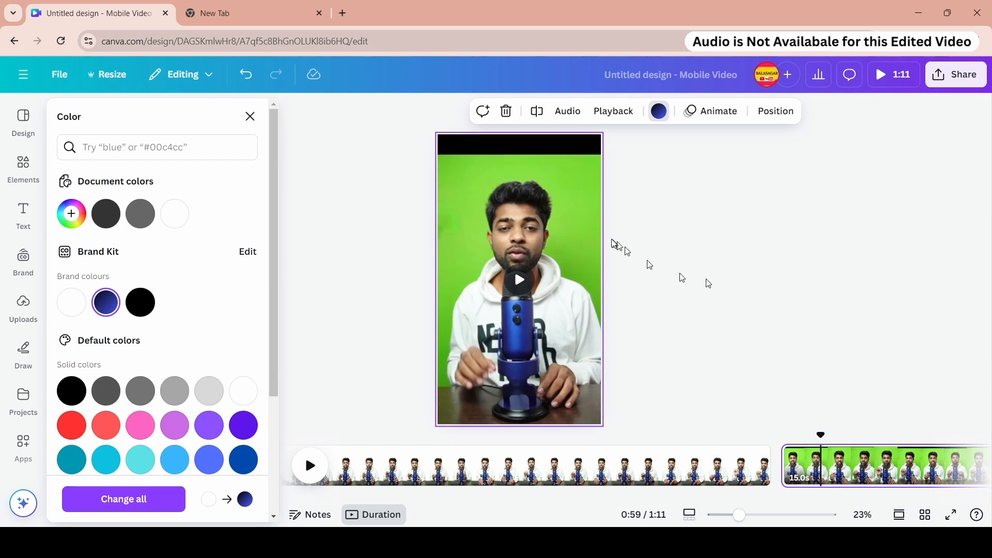
left_click(581, 219)
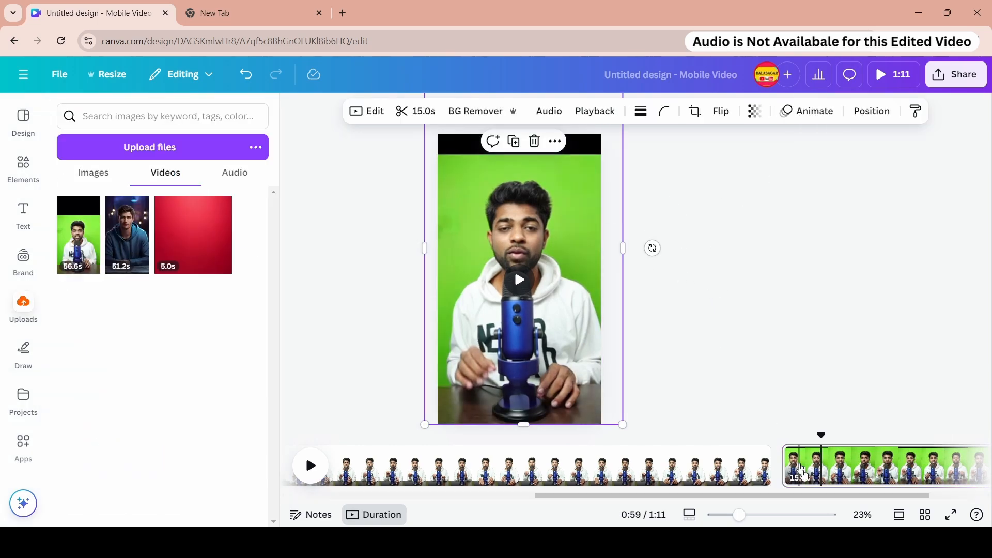
- Add a solid border with weight 24 around the green-screen clip
left_click(641, 111)
left_click_drag(558, 196, 590, 208)
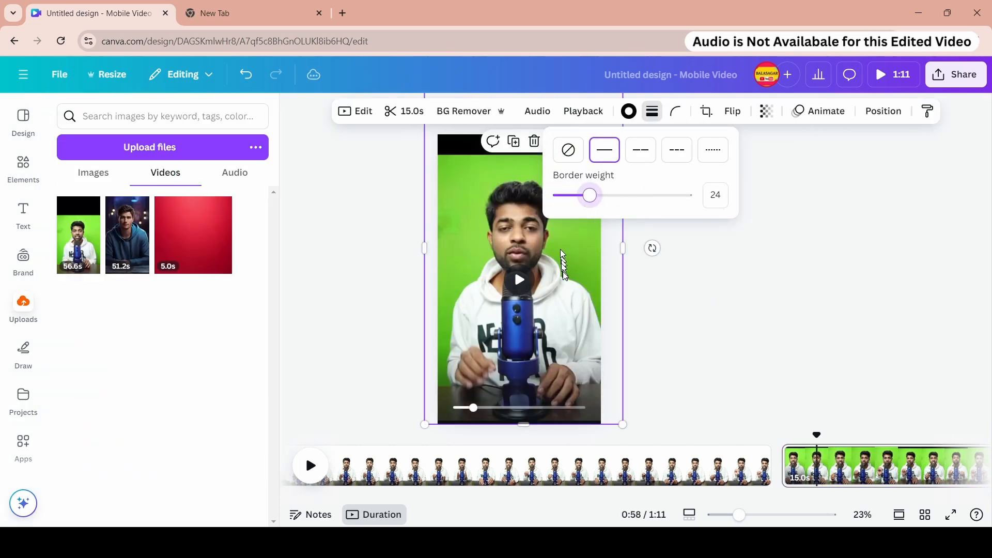
left_click_drag(566, 255, 565, 325)
left_click_drag(619, 143, 563, 242)
left_click_drag(535, 291, 562, 213)
- Round the clip's corners and set its border colour to white
left_click(629, 111)
left_click(675, 114)
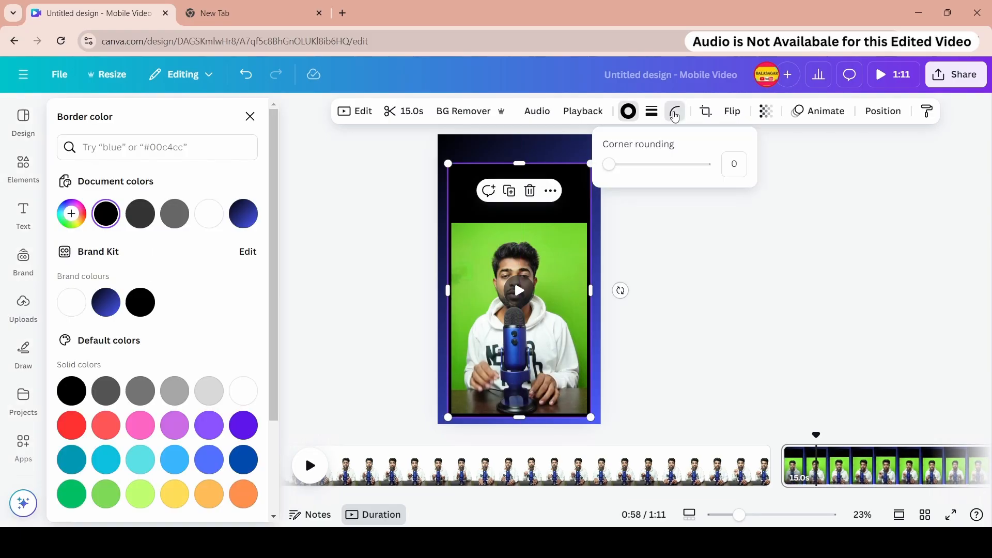
left_click_drag(611, 164, 680, 165)
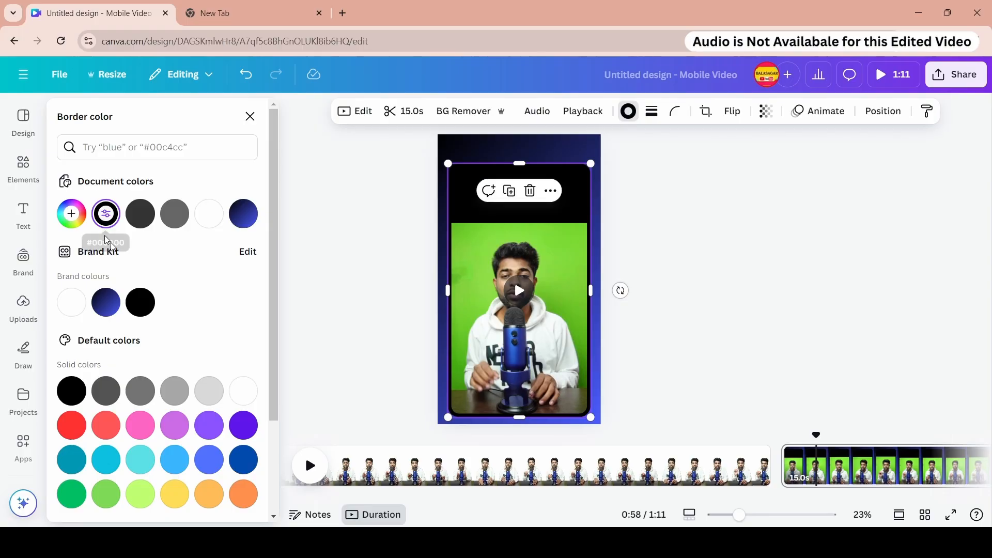
left_click(206, 216)
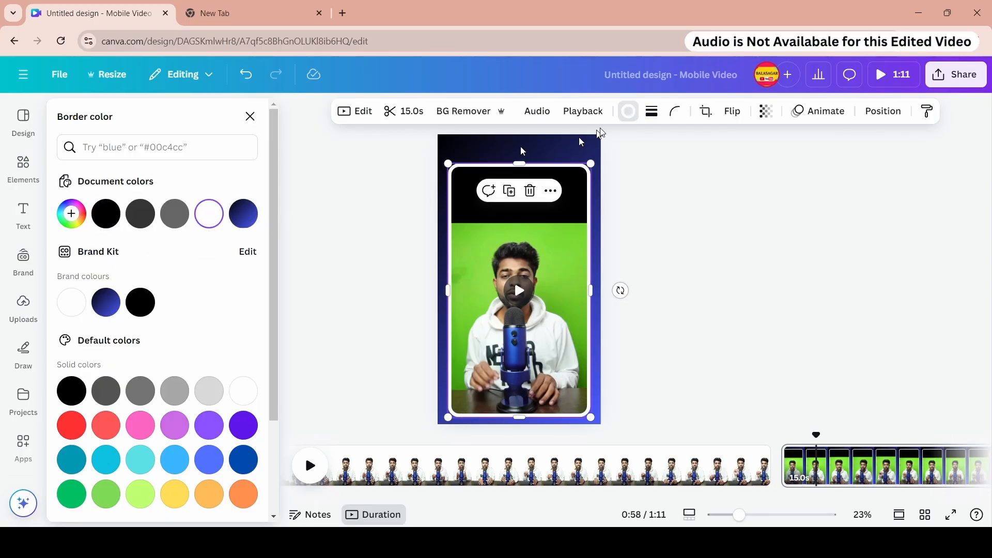
- Set the clip's border weight to 0 and its corner rounding to 100
left_click(650, 113)
left_click_drag(593, 195, 570, 197)
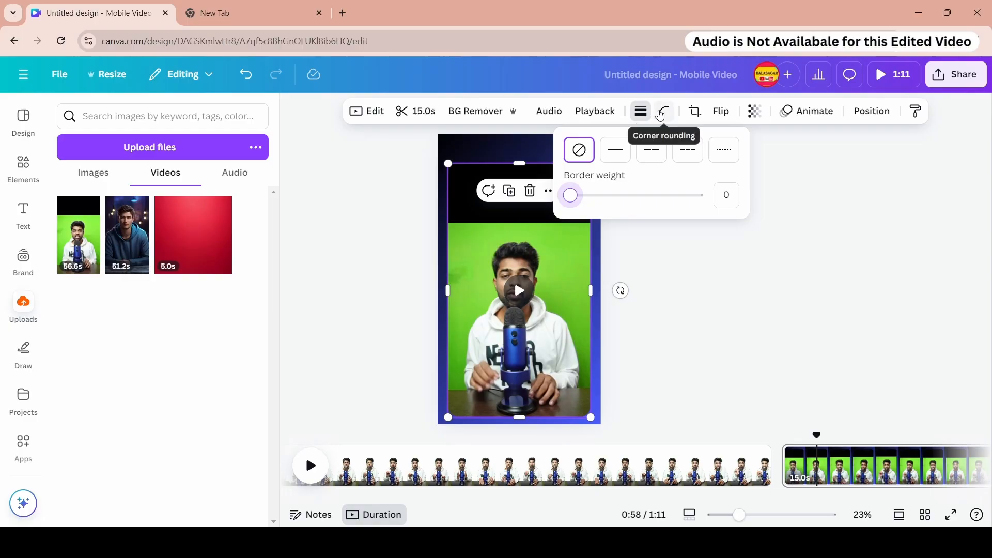
left_click(659, 114)
left_click_drag(593, 164, 691, 173)
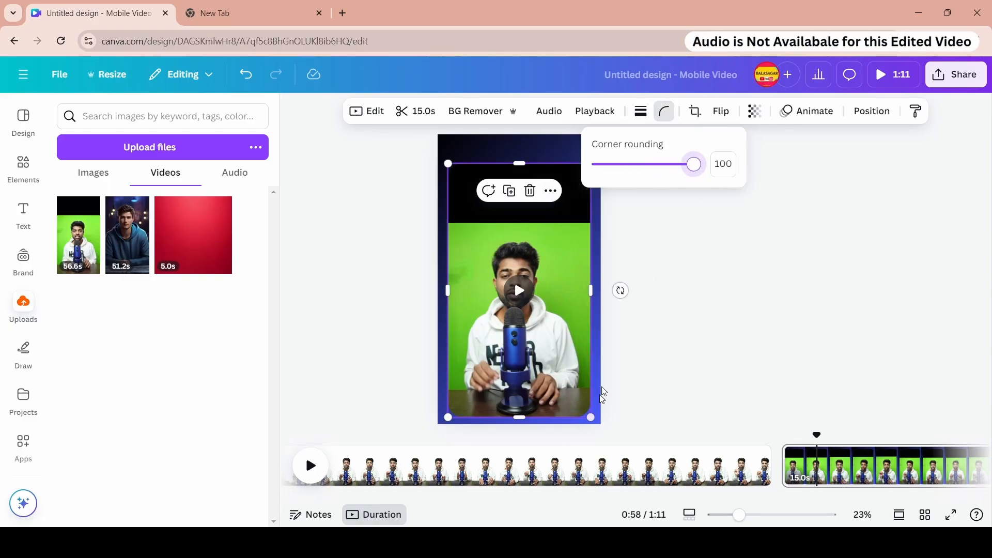
- Change the page background colour to white
left_click(537, 158)
left_click(583, 111)
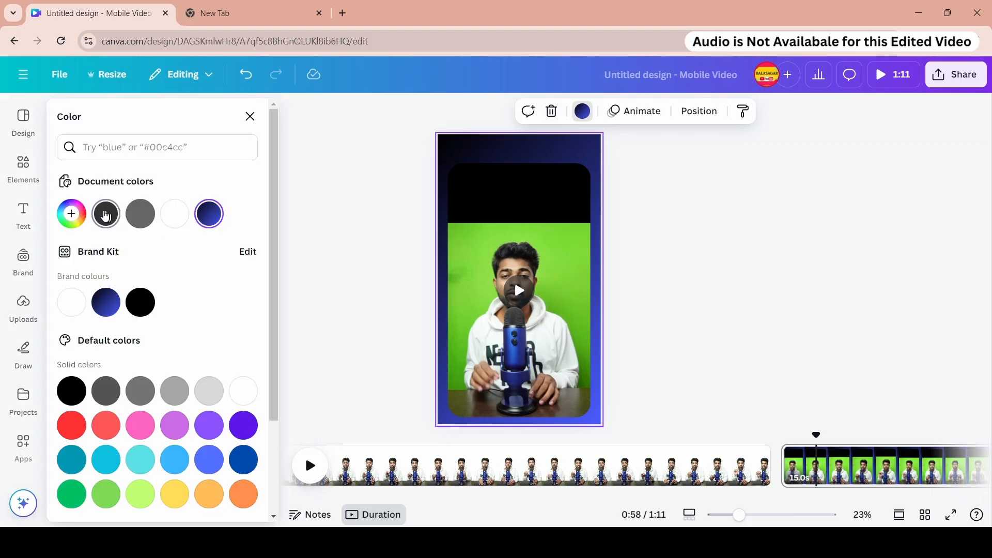
left_click(105, 213)
left_click(175, 213)
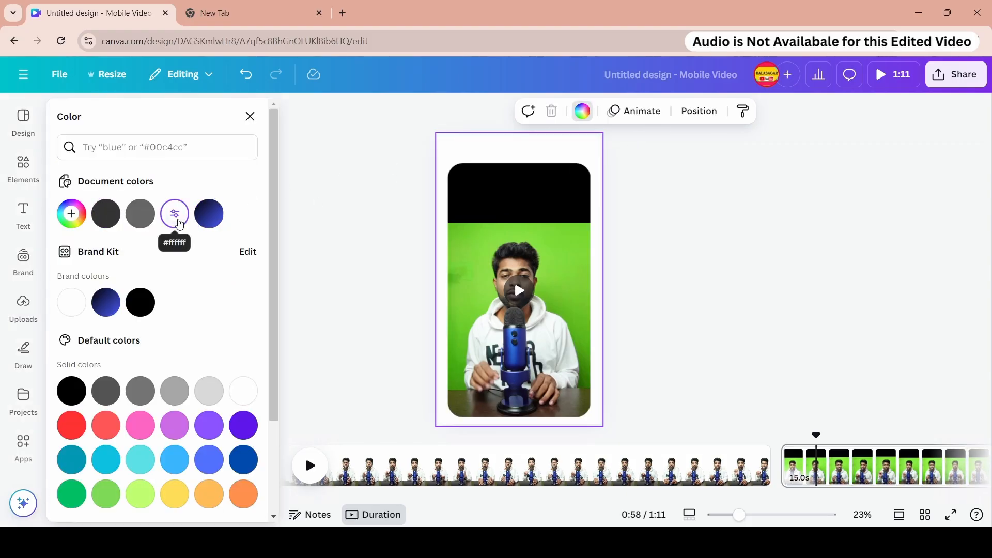
- Reduce the clip's corner rounding to 63
left_click(542, 184)
left_click(667, 112)
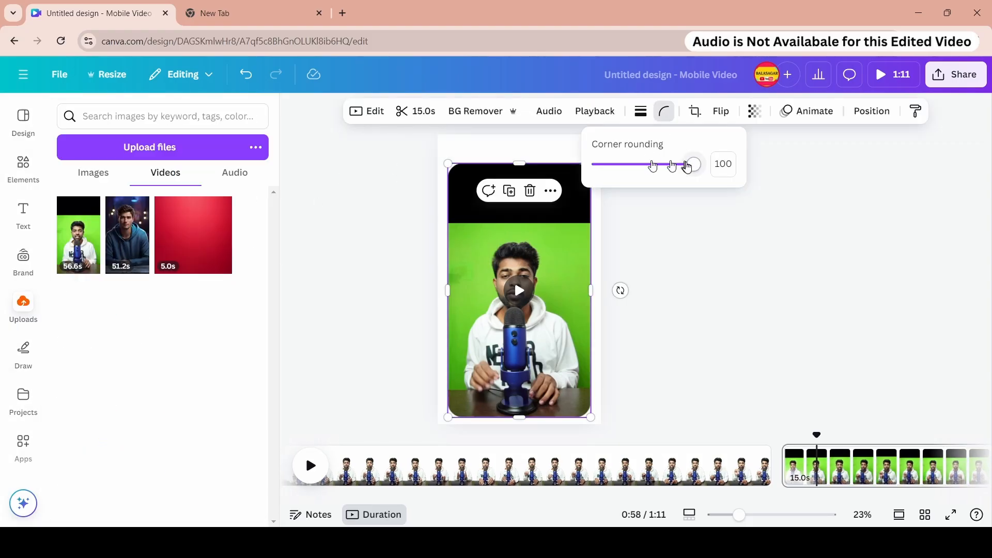
left_click_drag(687, 166, 657, 175)
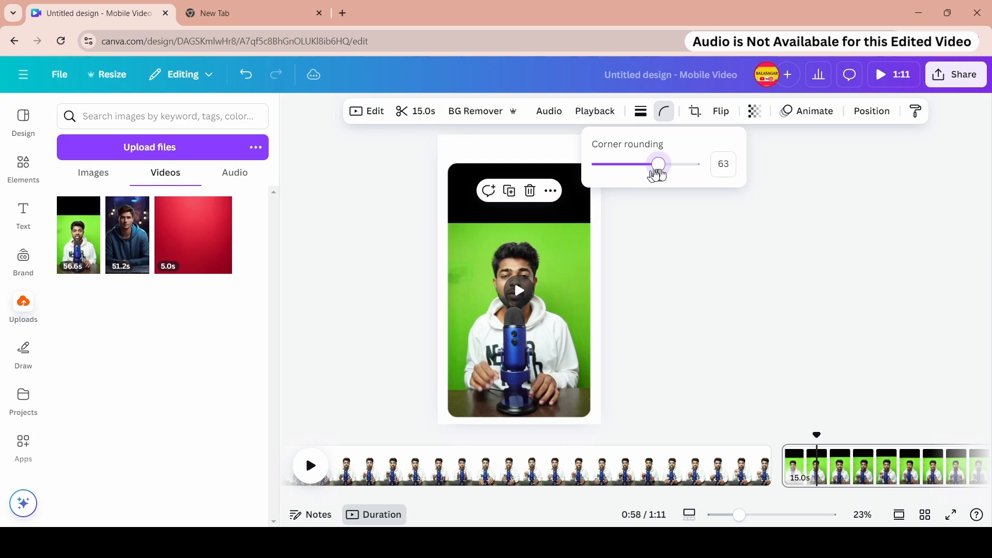
- Crop away the black strip at the top of the clip and preview the result
left_click(721, 111)
left_click(719, 150)
left_click(694, 112)
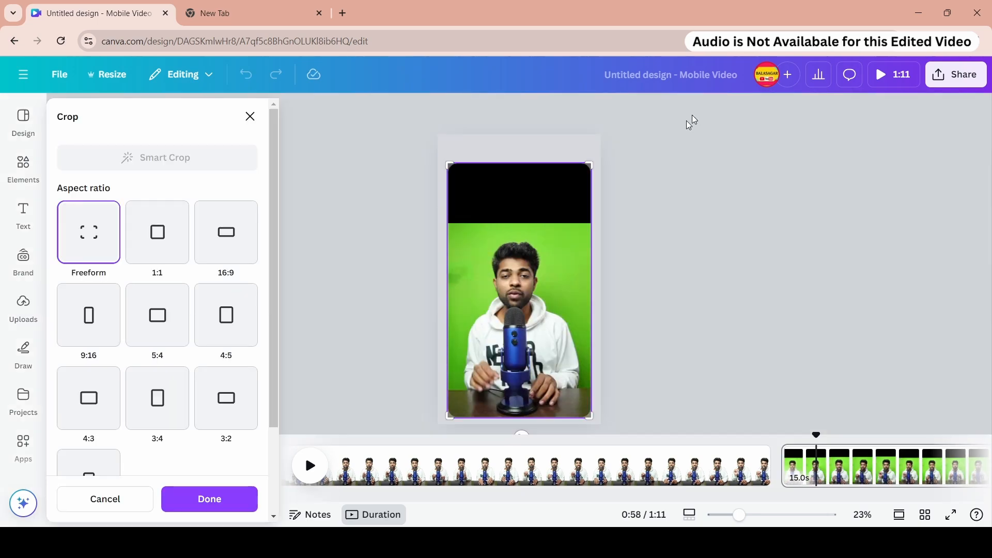
left_click_drag(587, 162, 591, 228)
left_click(649, 223)
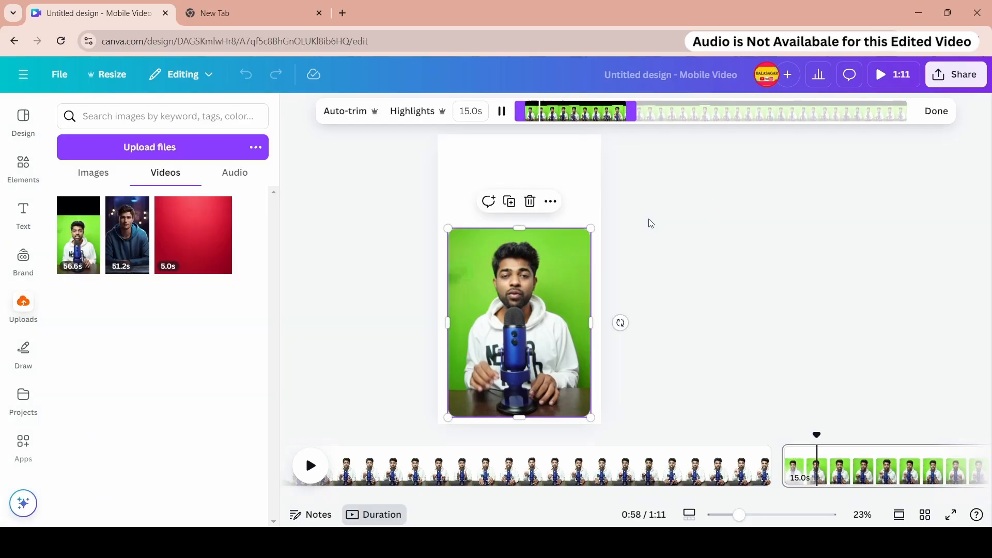
left_click(520, 324)
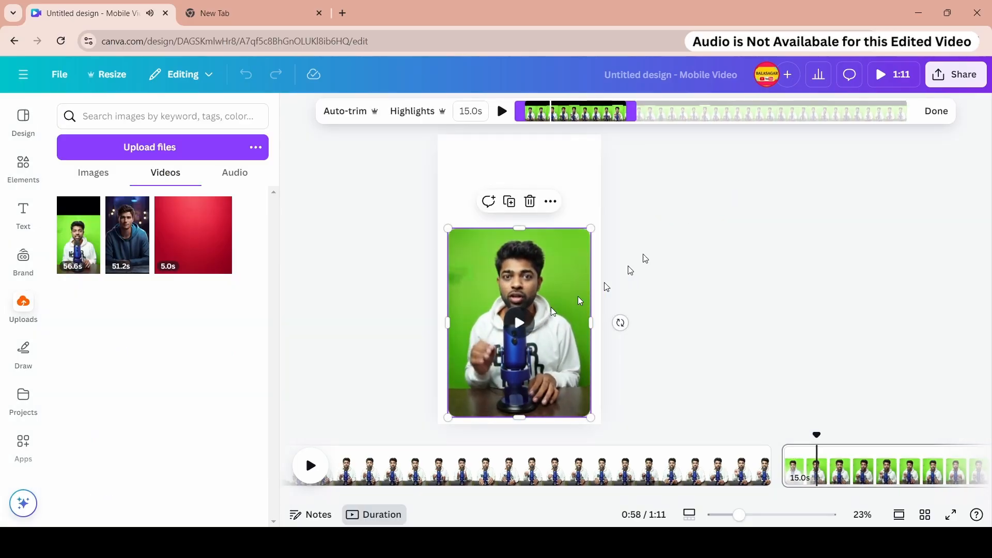
left_click(928, 119)
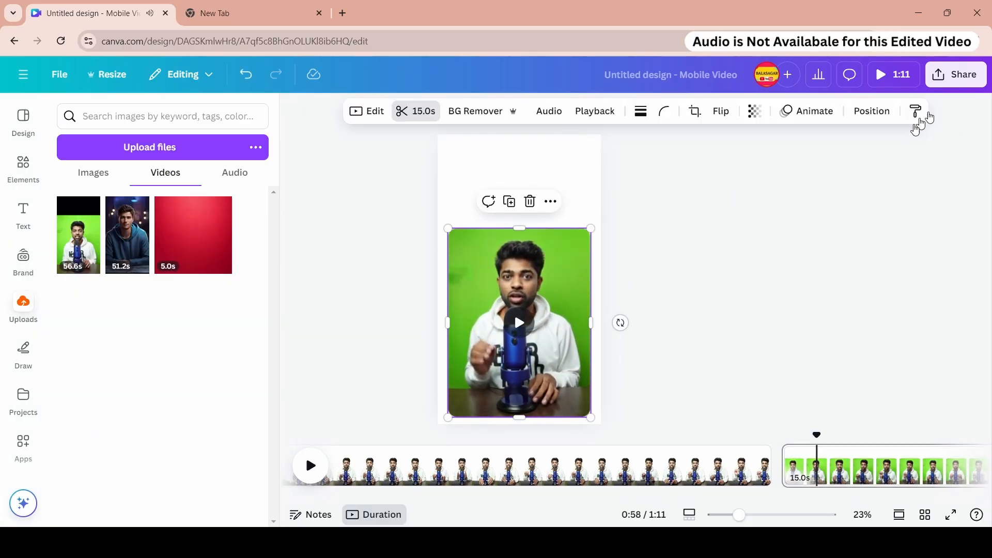
- Apply the Fade animation to the green-screen clip and open its position settings
left_click(807, 111)
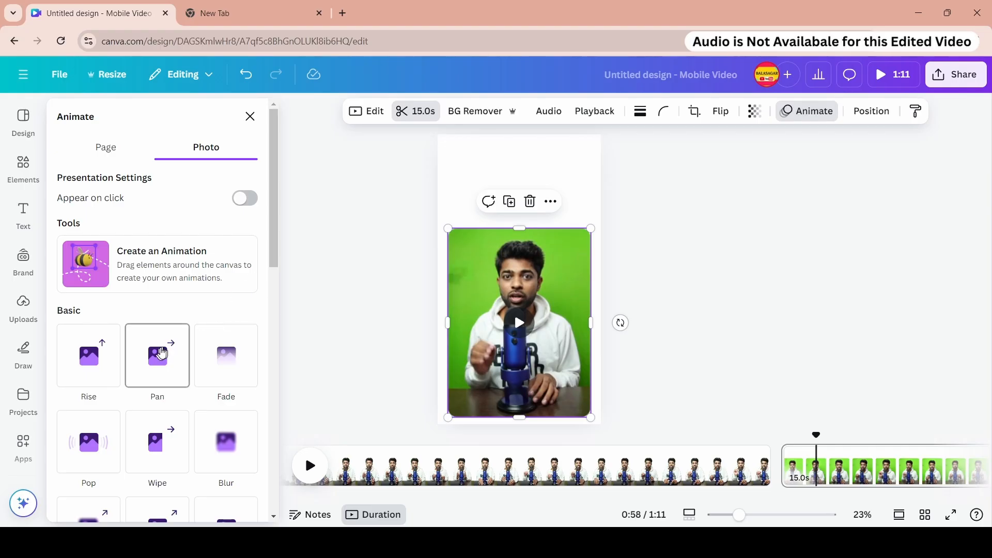
left_click(158, 355)
left_click(227, 305)
left_click(862, 111)
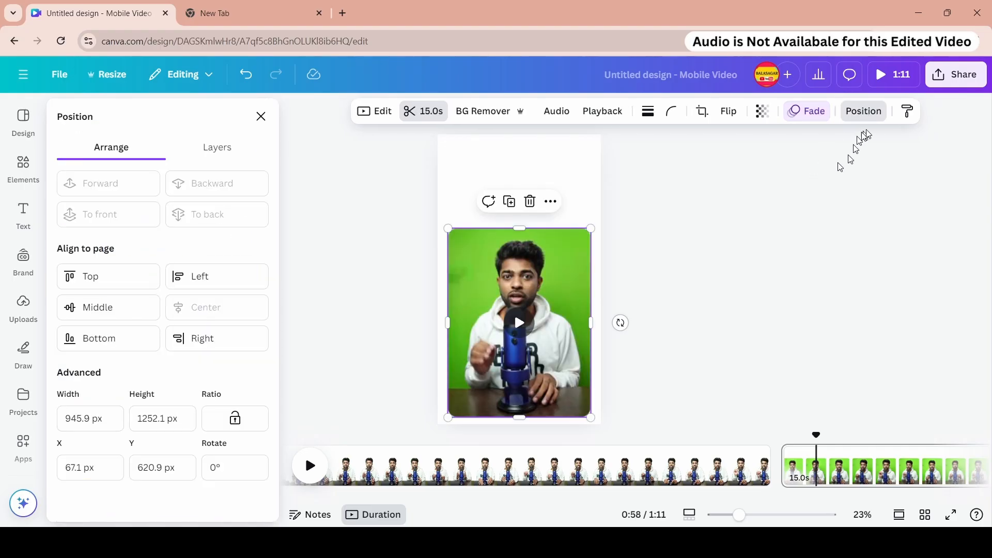
- Remove the clip's background with BG Remover and play the clip to preview it
left_click(374, 111)
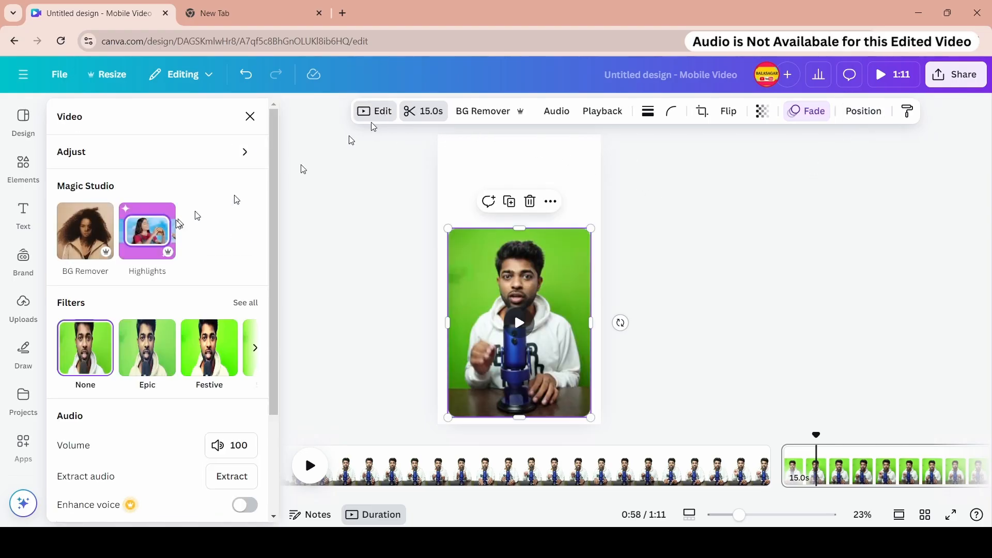
scroll(160, 277, "down", 3)
scroll(170, 266, "up", 3)
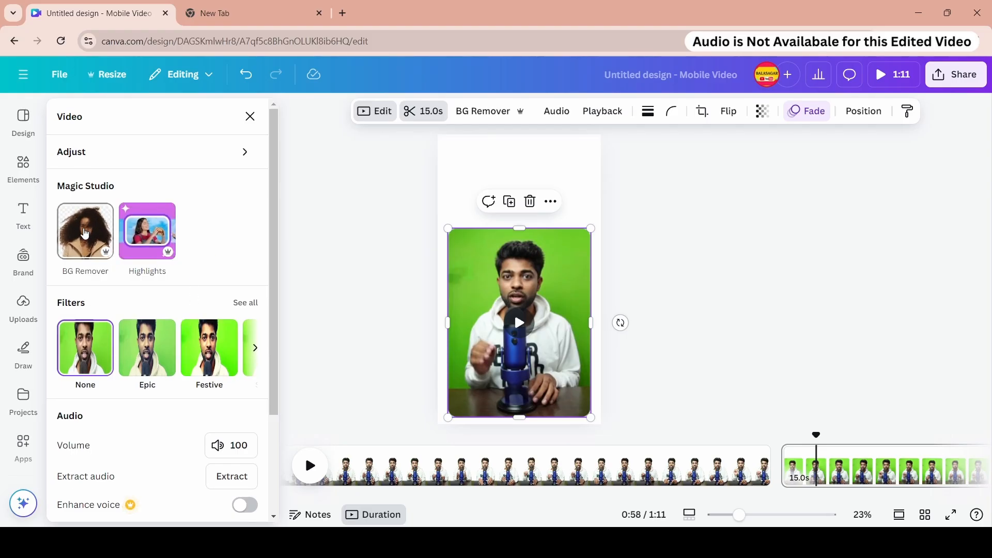
left_click(85, 233)
left_click(513, 357)
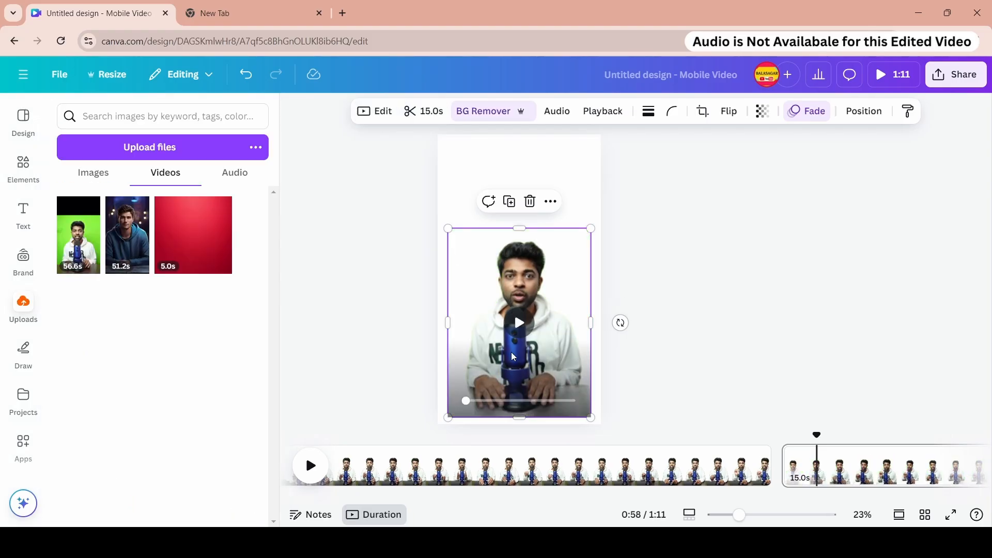
left_click(519, 324)
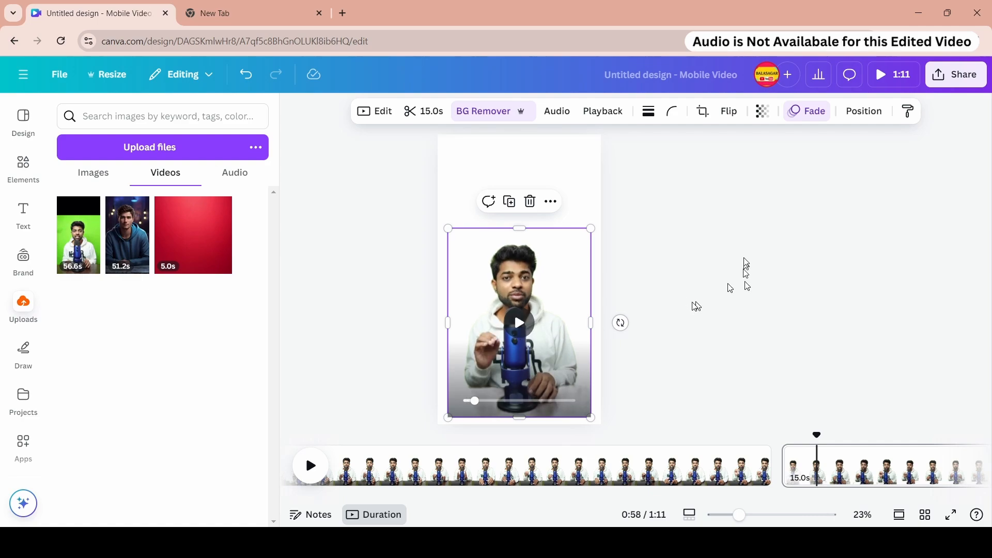
- Delete the second page containing the clip
left_click(897, 456)
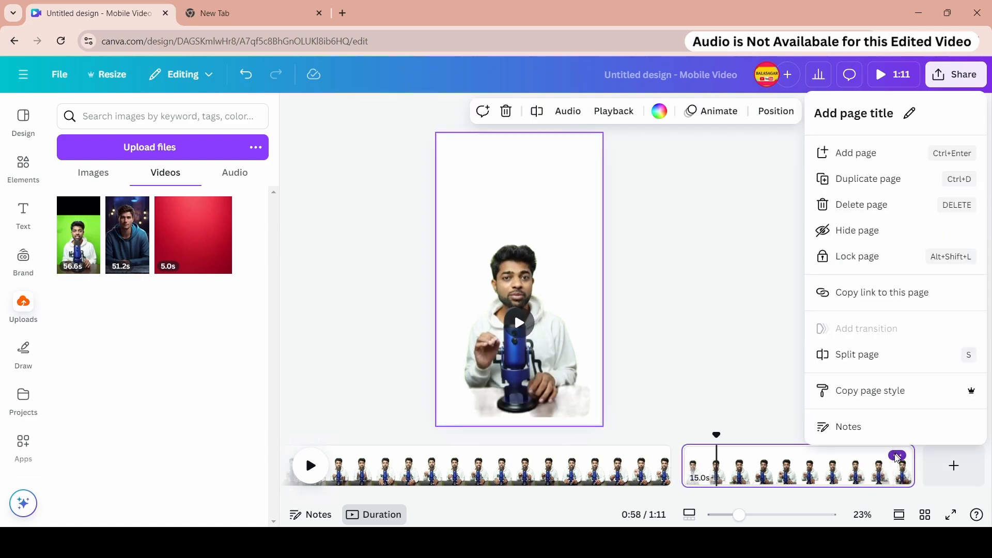
left_click(852, 203)
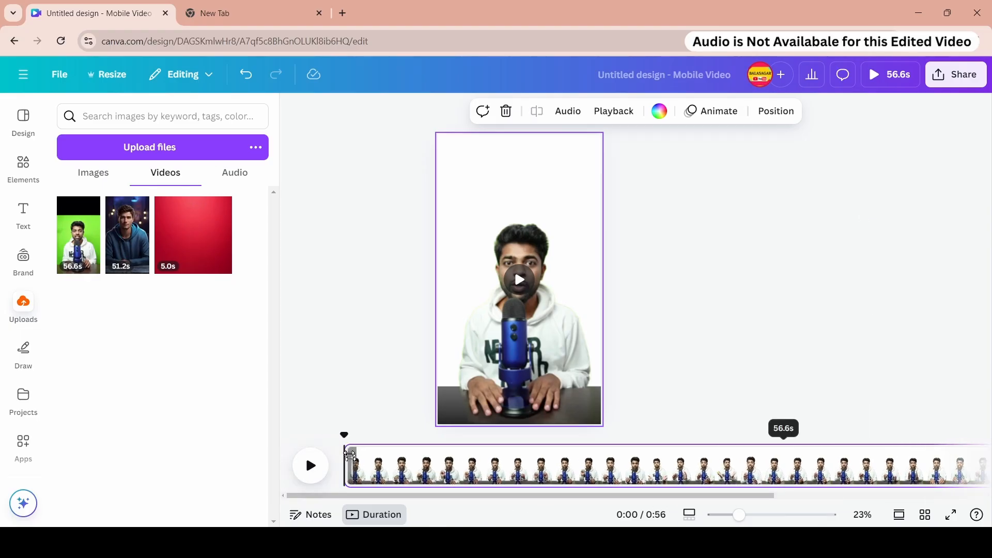
- Crop the top of the presenter video down to about a third of the page height
left_click(568, 185)
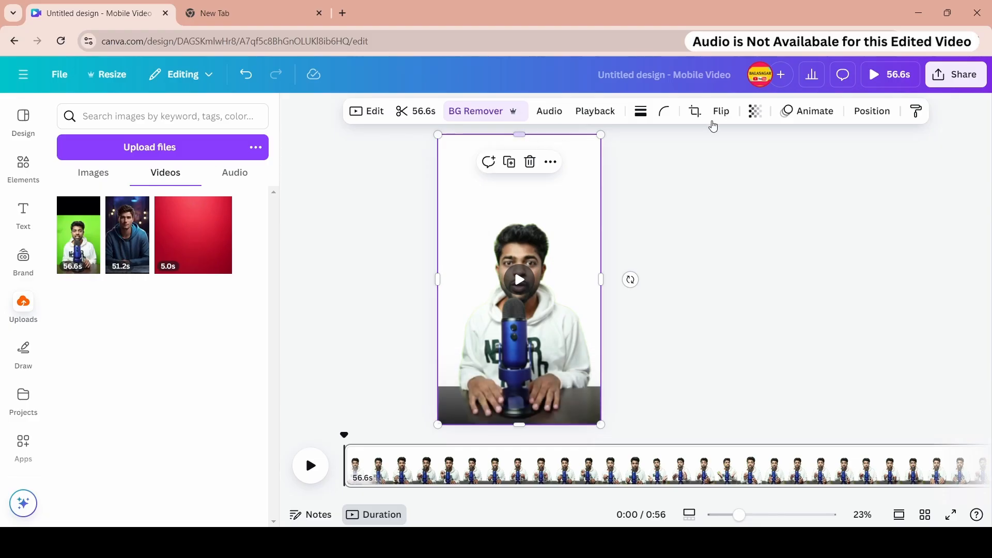
left_click(694, 112)
left_click_drag(603, 134, 611, 215)
left_click(685, 236)
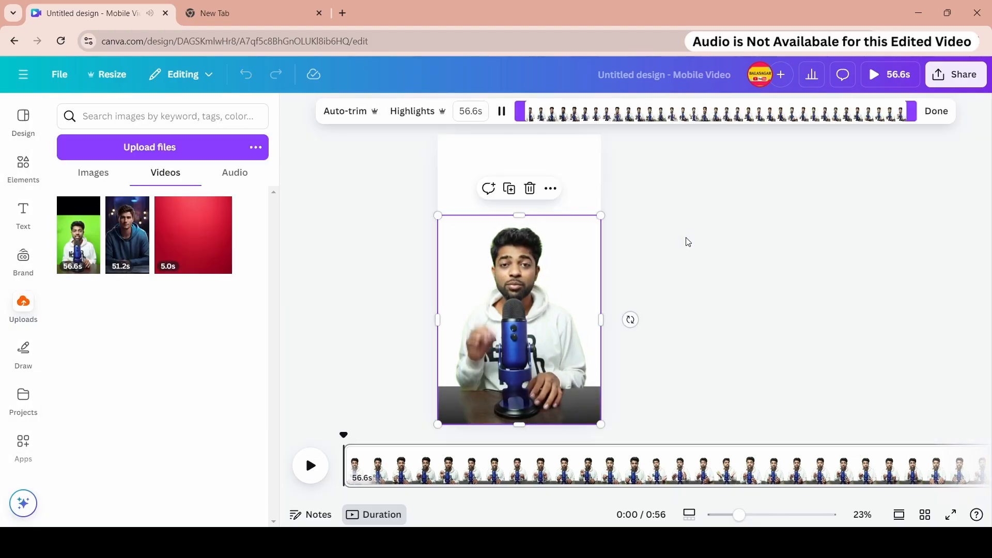
left_click(937, 112)
- Turn on Play automatically in the presenter video's playback settings
left_click(597, 112)
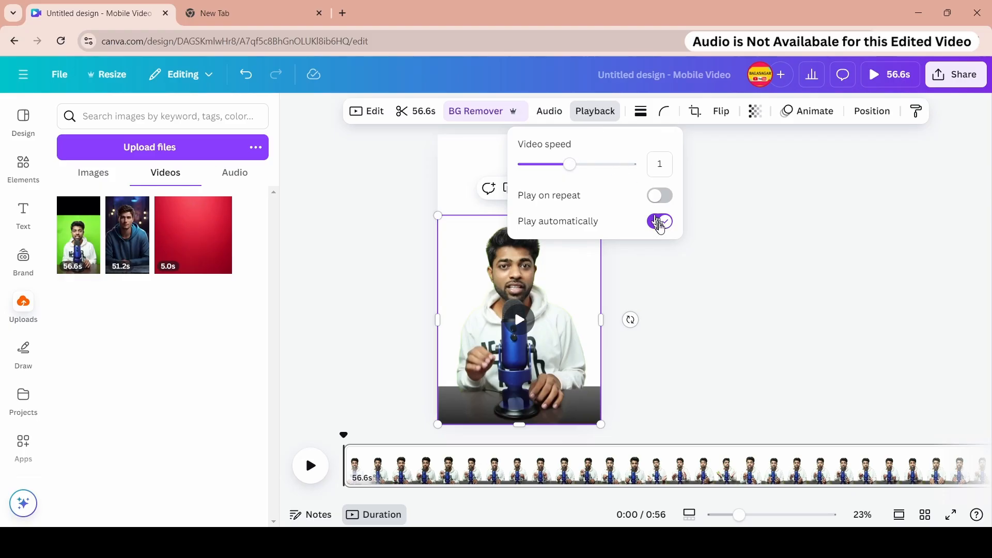
left_click(722, 227)
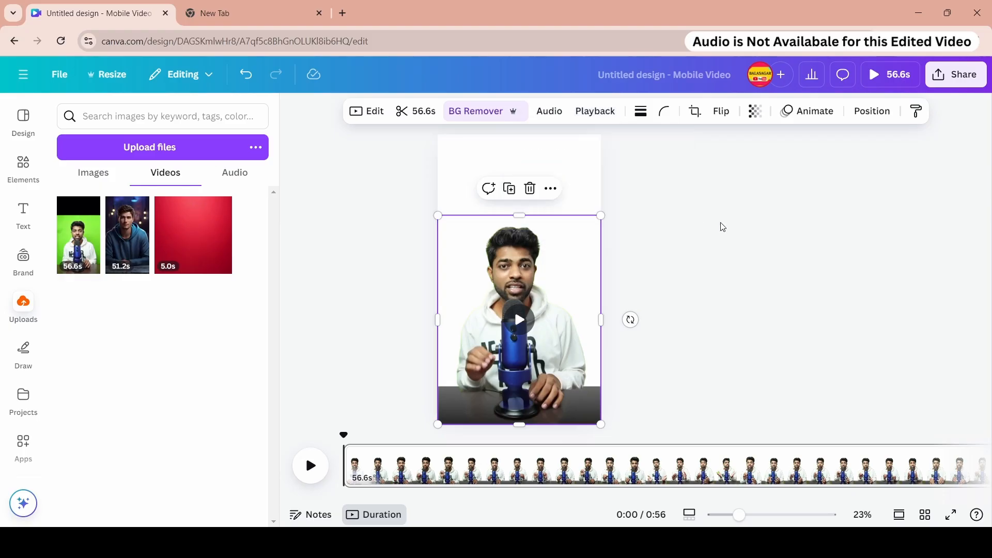
left_click(580, 172)
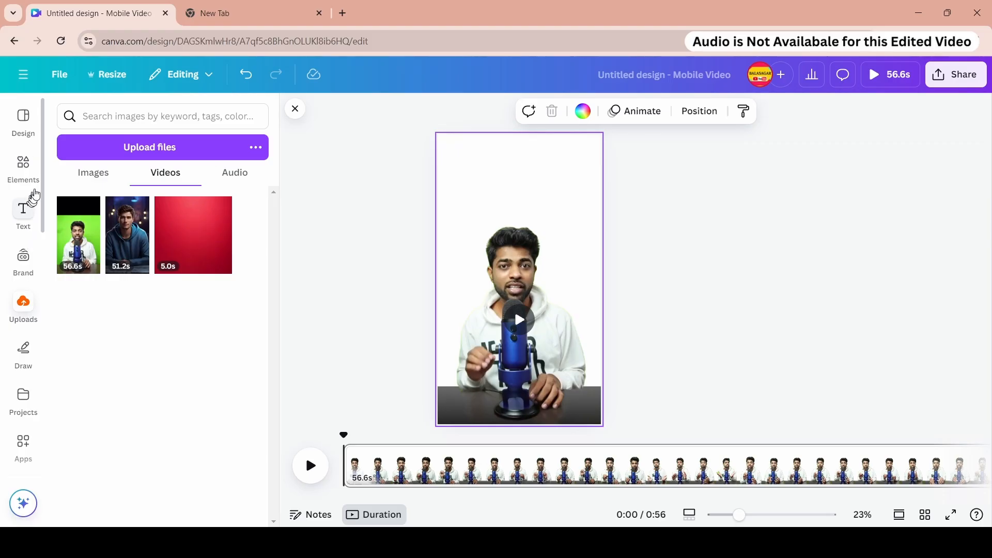
- Search elements for "background" and set a light blue photo as the page background
left_click(24, 163)
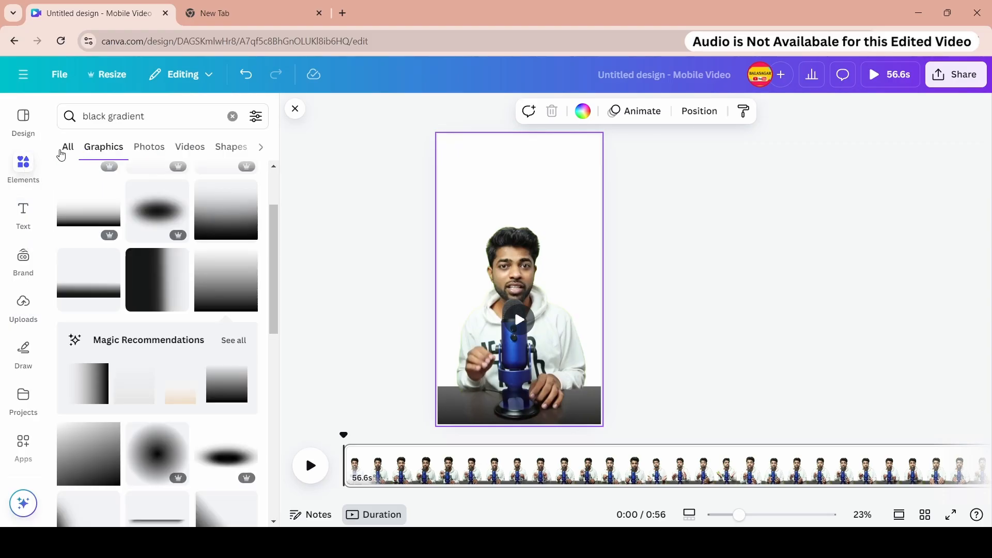
left_click(232, 117)
left_click(162, 116)
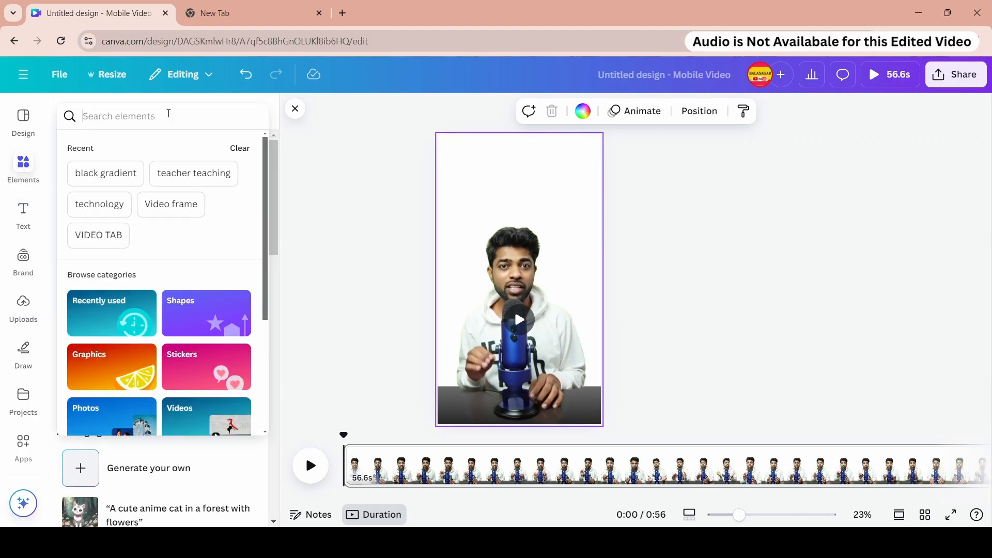
type("back")
left_click(114, 256)
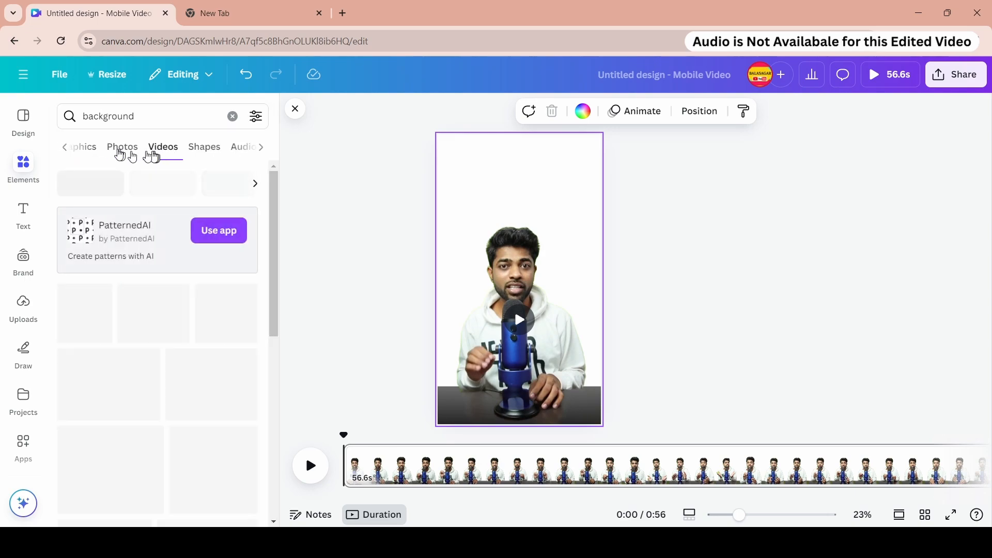
scroll(157, 328, "down", 4)
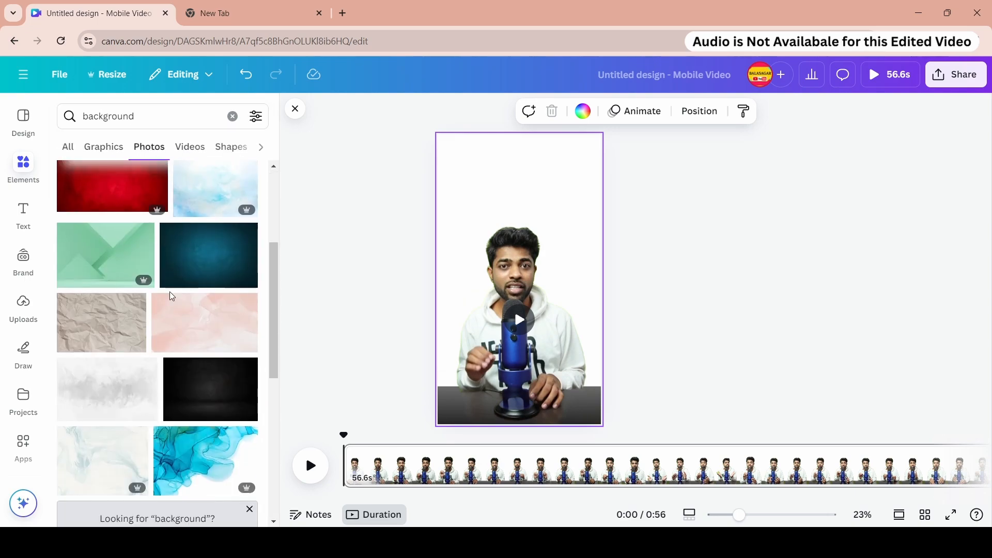
scroll(172, 296, "down", 5)
left_click(170, 305)
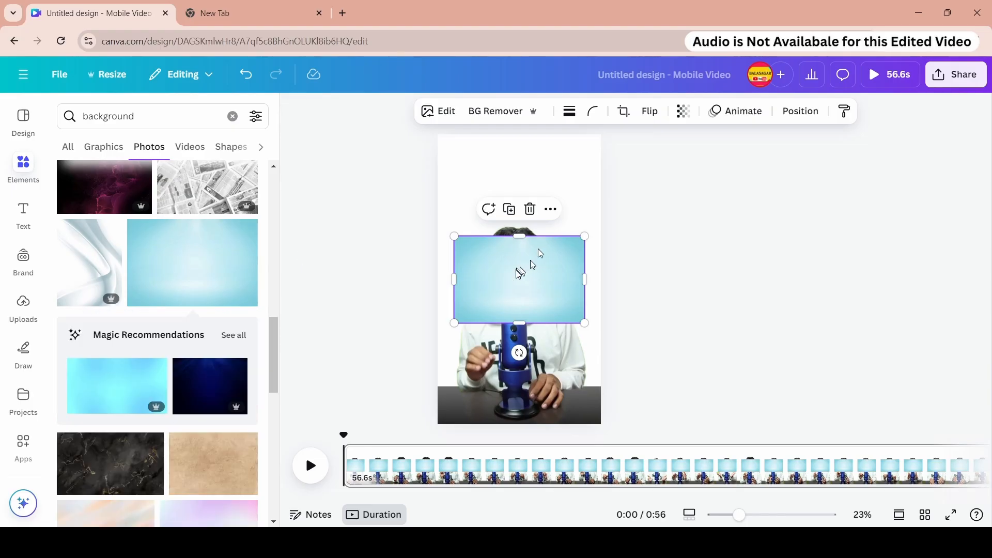
left_click_drag(520, 273, 507, 191)
right_click(504, 187)
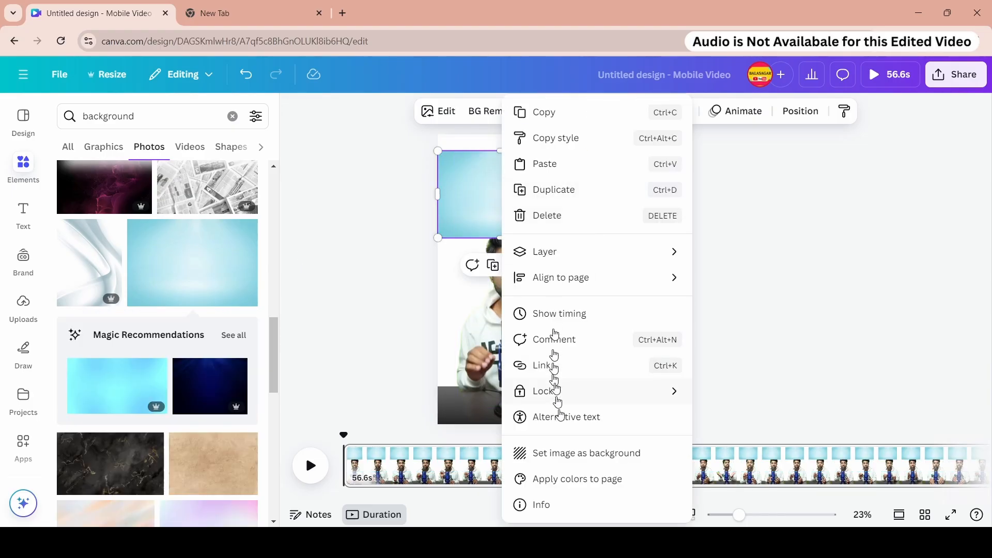
left_click(567, 454)
left_click(690, 345)
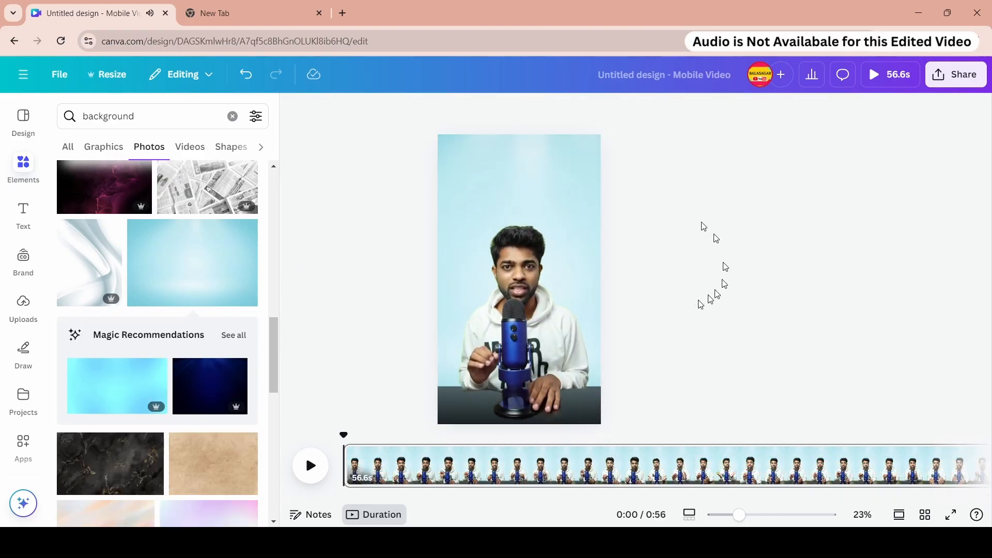
- Replace the page background with a brighter blue gradient photo from the recommendations
mouse_move(518, 321)
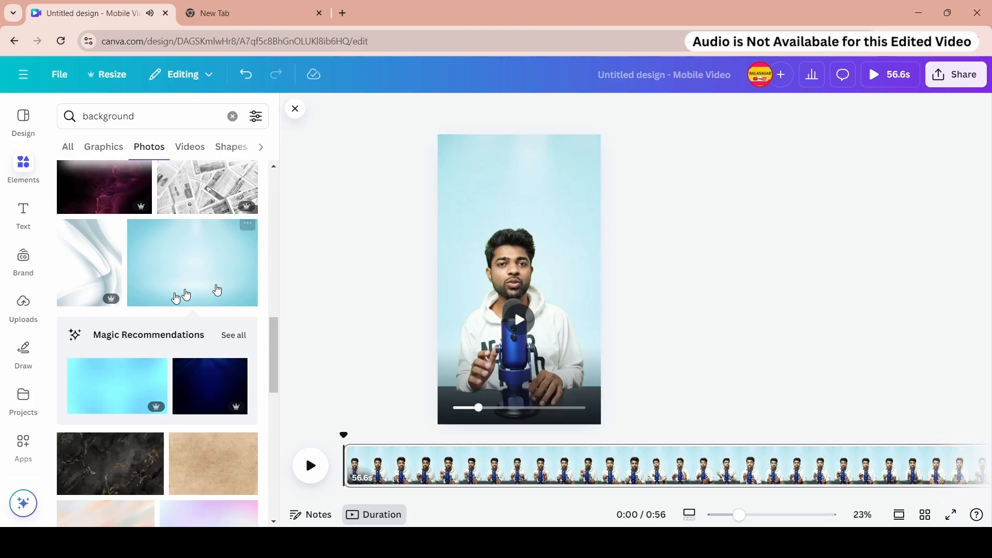
scroll(171, 331, "down", 4)
left_click(119, 200)
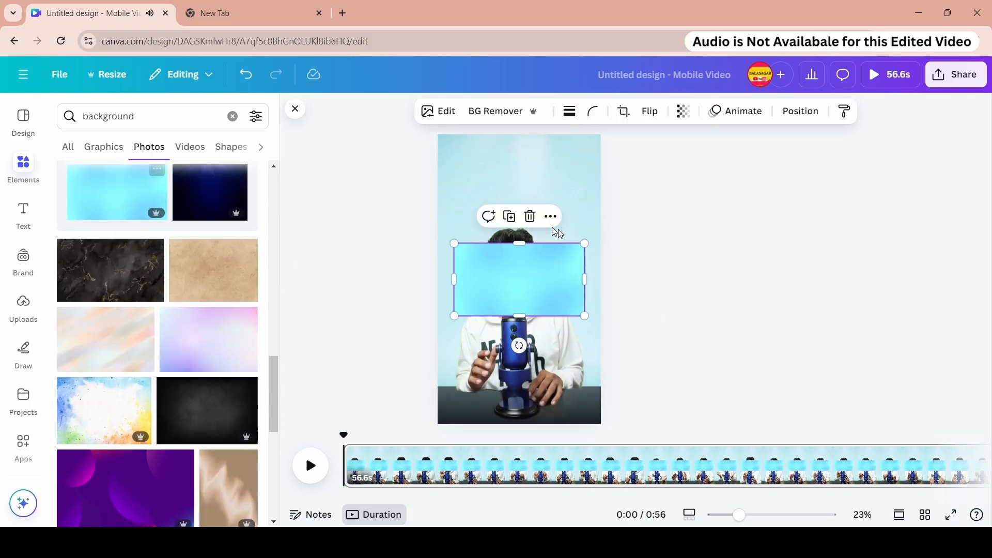
right_click(537, 279)
left_click(553, 451)
- Scrub and play the page to preview the video over the new background
left_click_drag(343, 436, 642, 450)
left_click(427, 470)
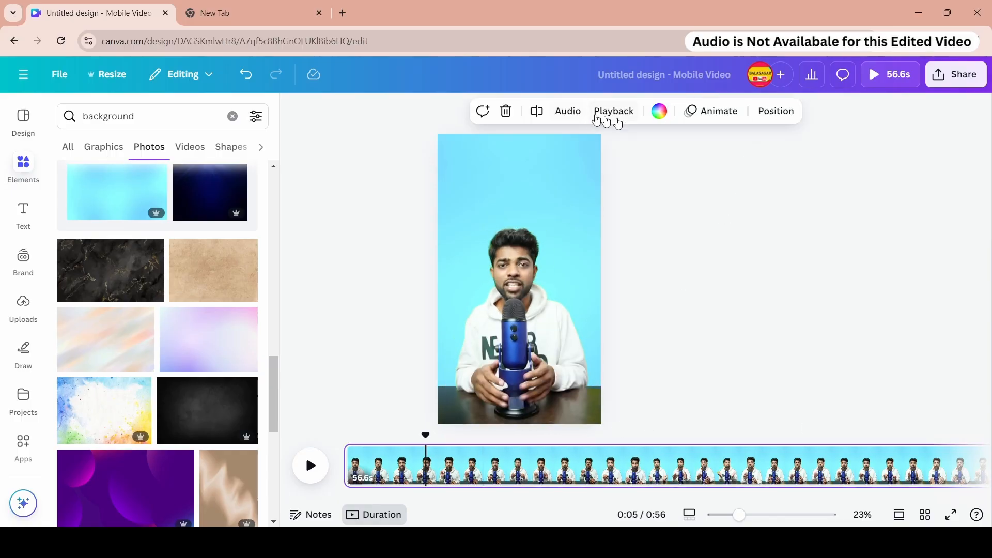
left_click(568, 111)
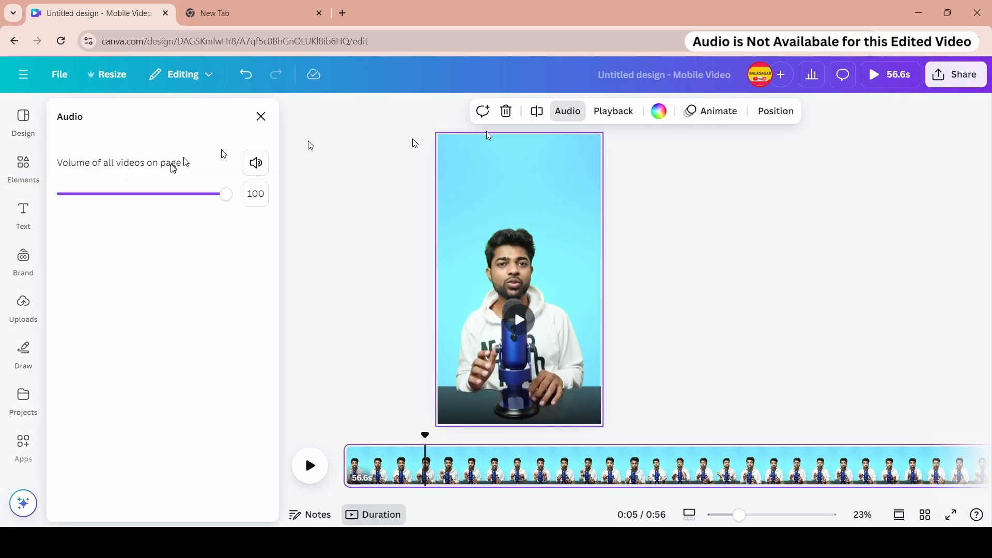
left_click(636, 238)
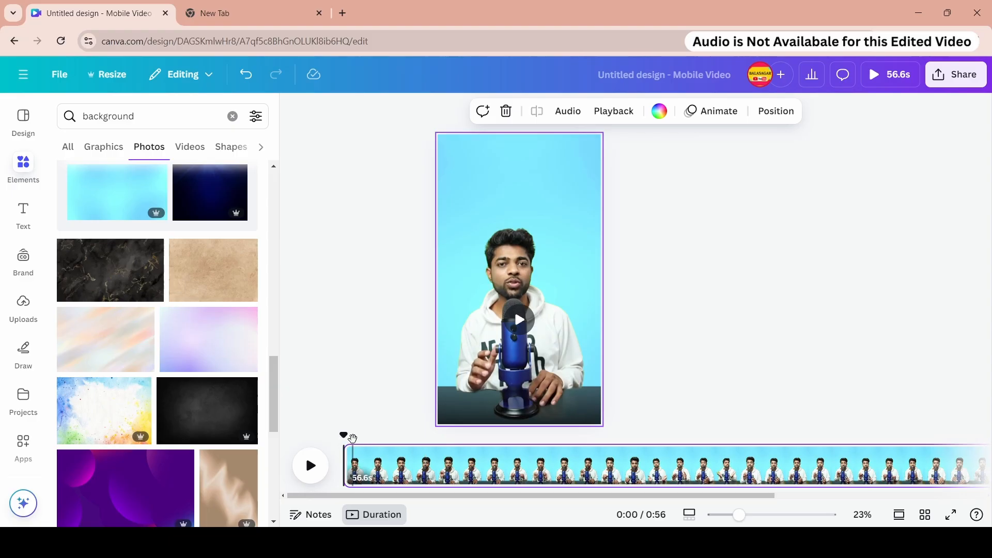
left_click(311, 465)
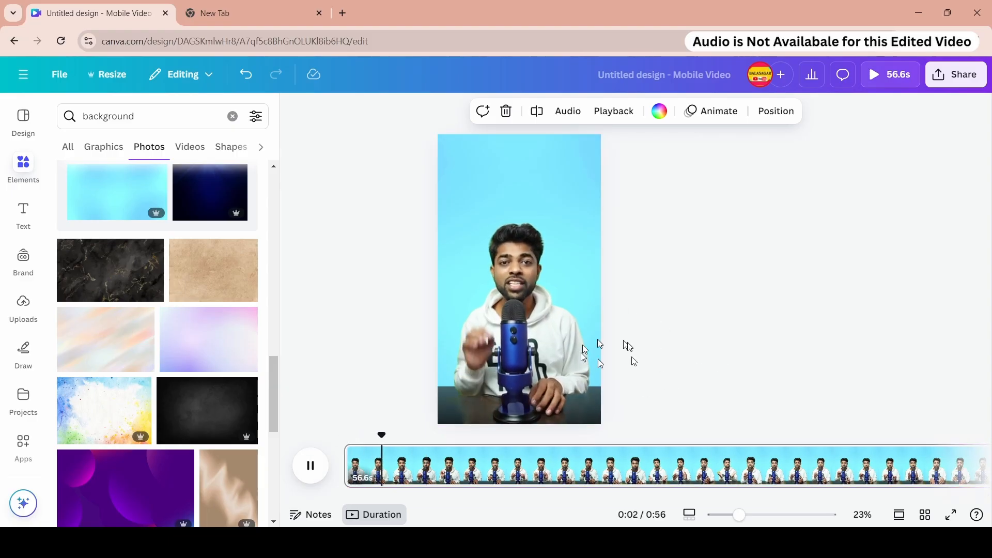
left_click(308, 473)
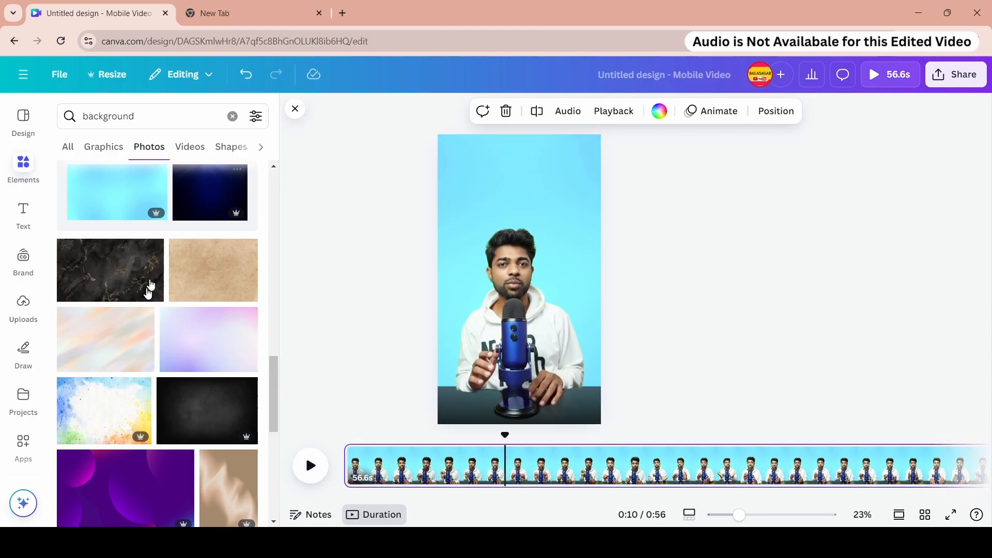
- Replace the page background with a lavender gradient photo and play a few seconds to preview it
left_click(188, 346)
right_click(518, 261)
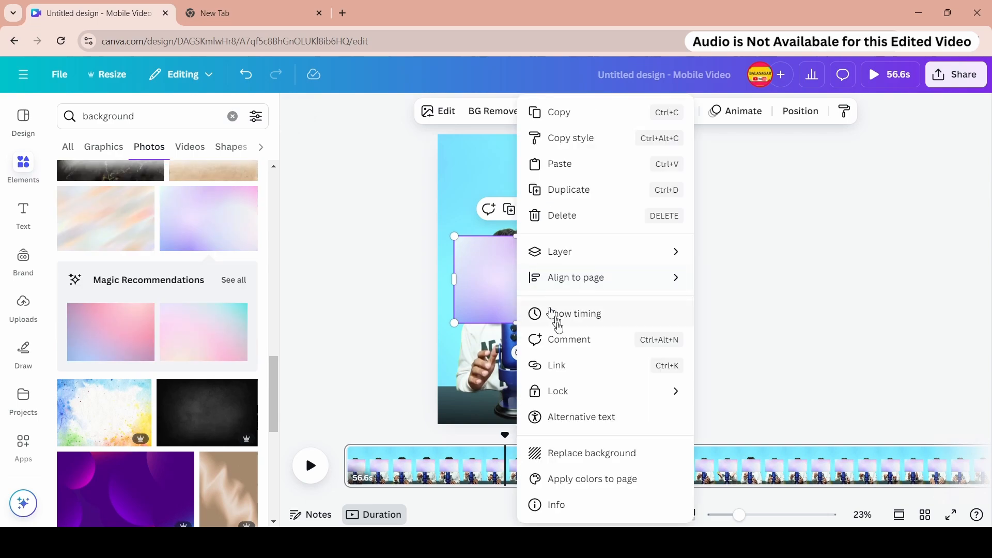
left_click(555, 451)
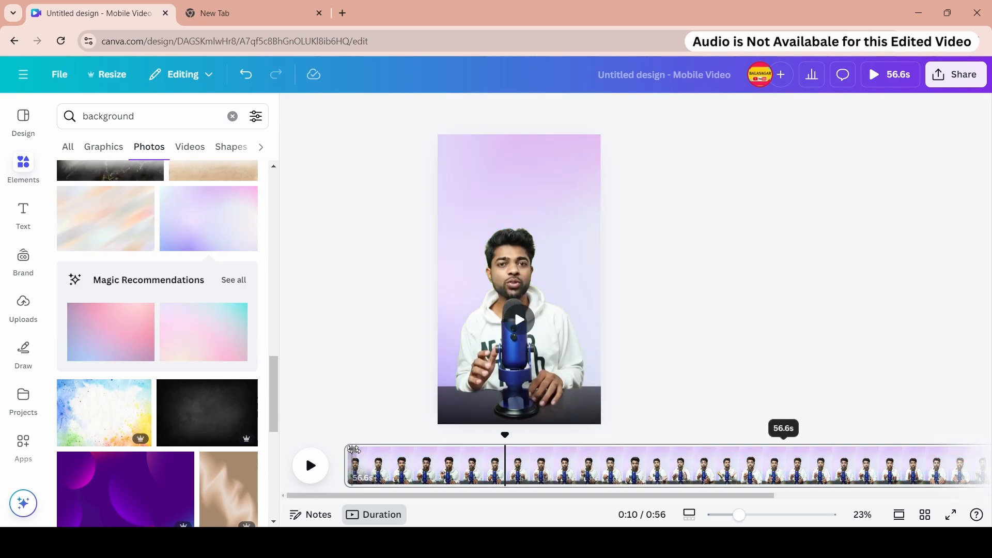
left_click(354, 449)
left_click(310, 465)
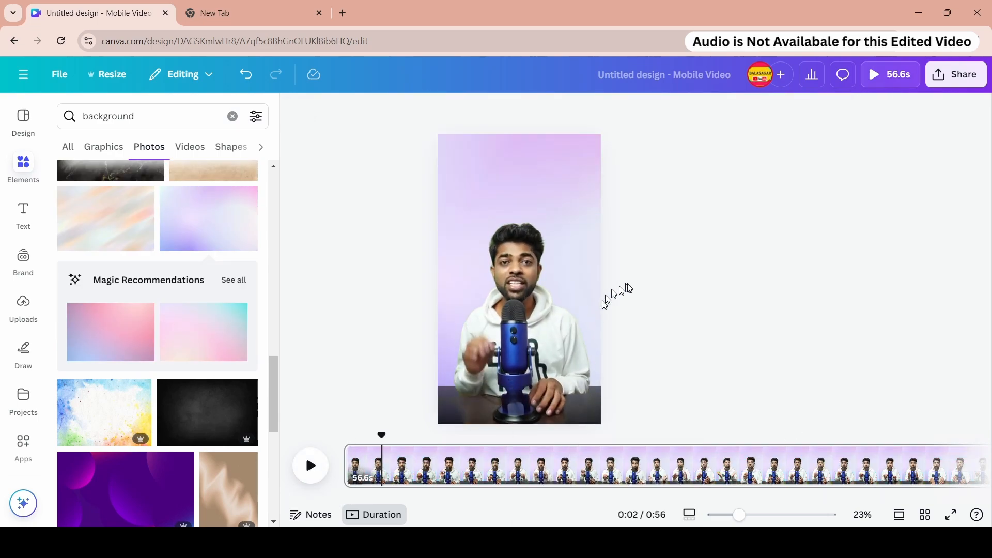
left_click_drag(381, 438, 345, 435)
- Search photos for "studio background" and filter the results to vertical orientation
scroll(195, 324, "down", 6)
scroll(184, 347, "down", 5)
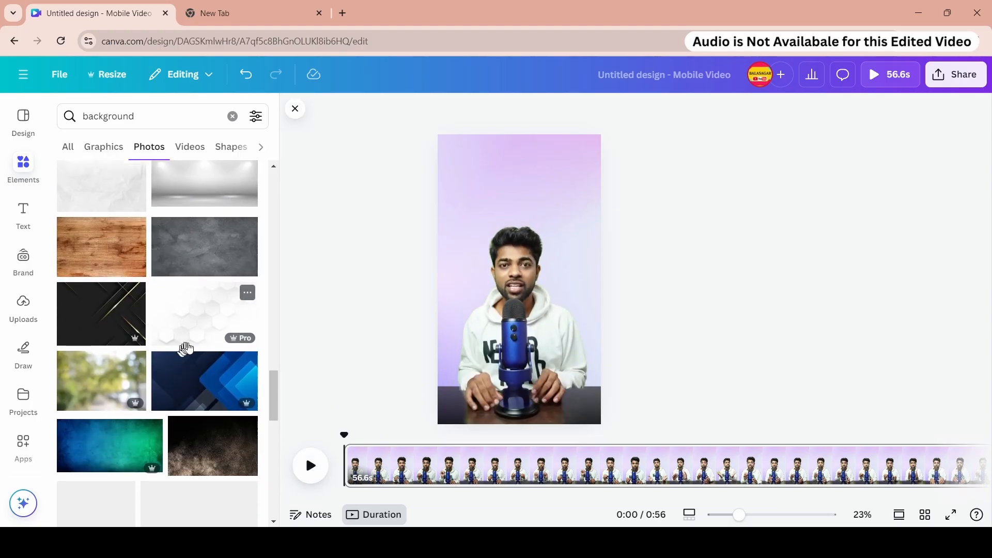
left_click(107, 122)
left_click(150, 121)
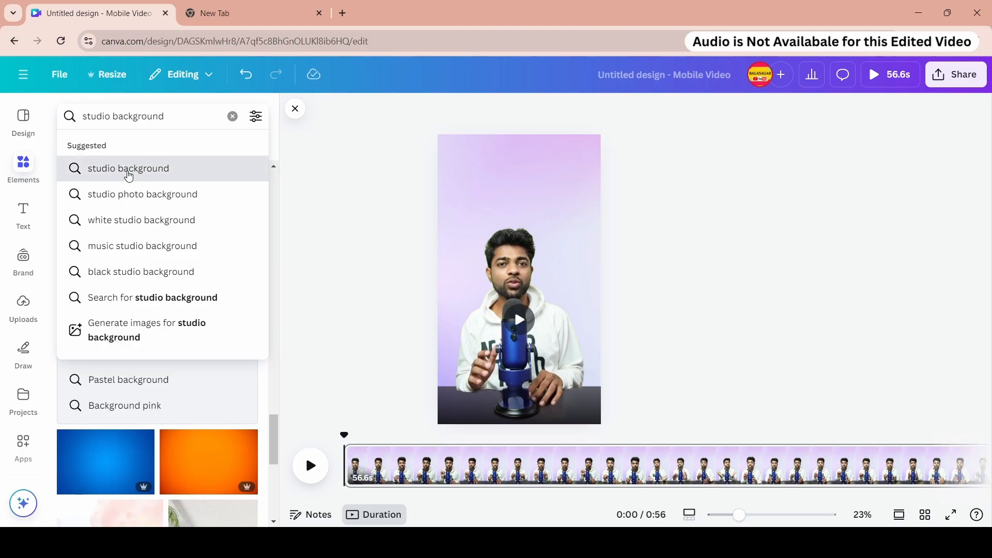
left_click(128, 172)
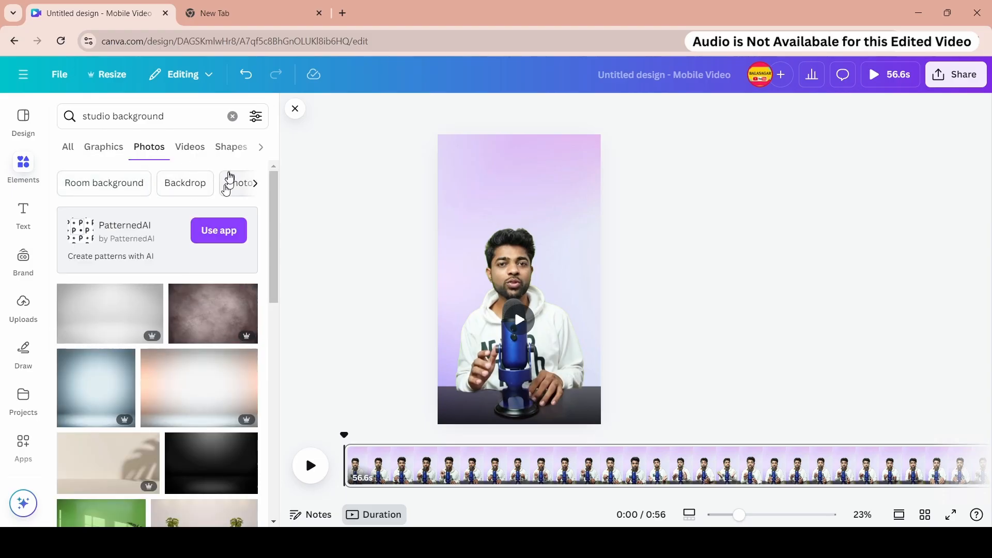
left_click(256, 118)
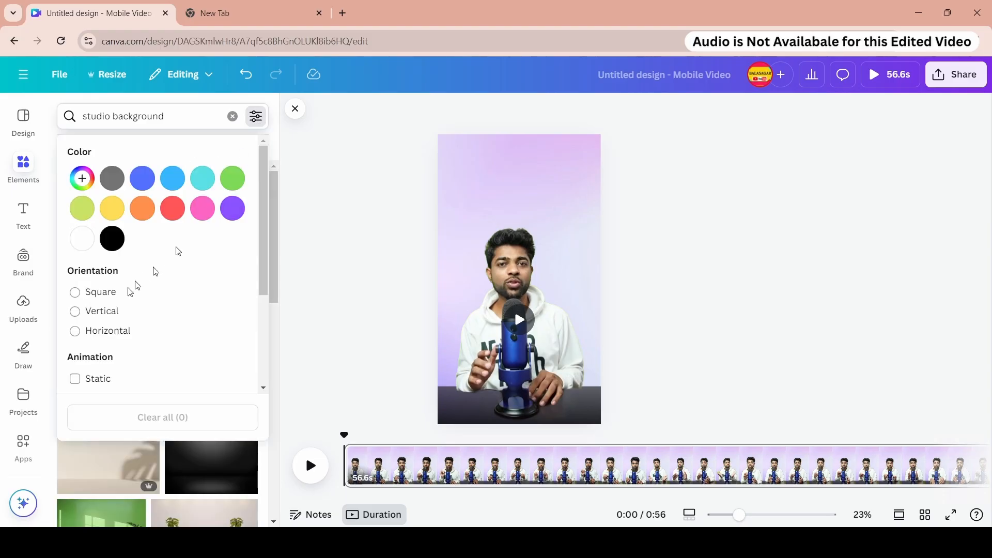
scroll(122, 299, "down", 3)
left_click(91, 248)
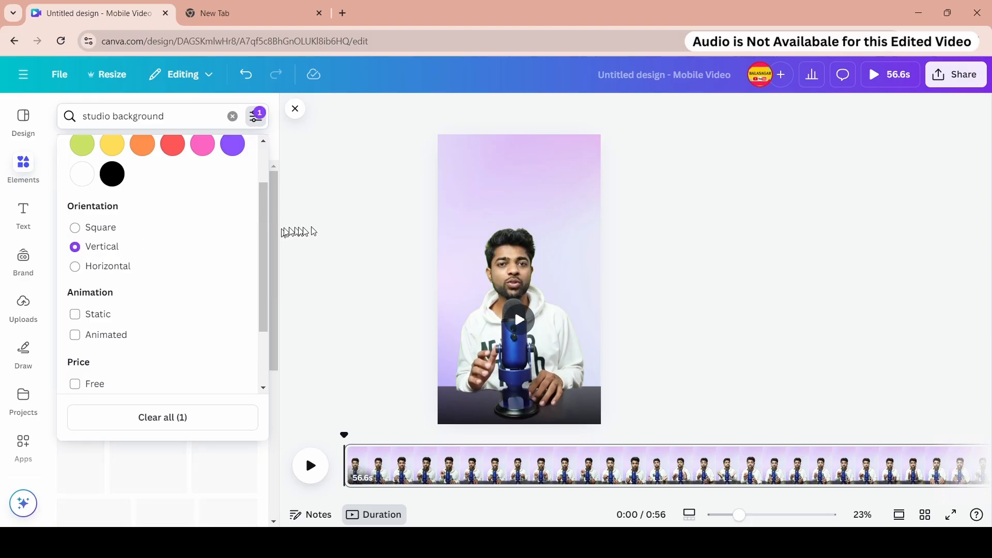
- Close the filters and replace the page background with a soft grey studio gradient photo from the results
left_click(287, 228)
scroll(155, 289, "down", 5)
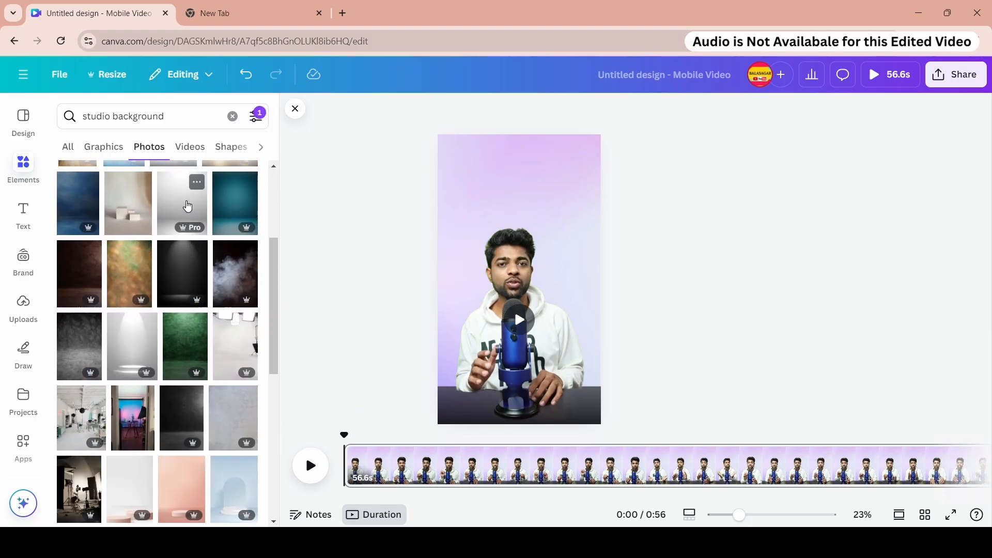
left_click(188, 204)
right_click(492, 247)
left_click(561, 452)
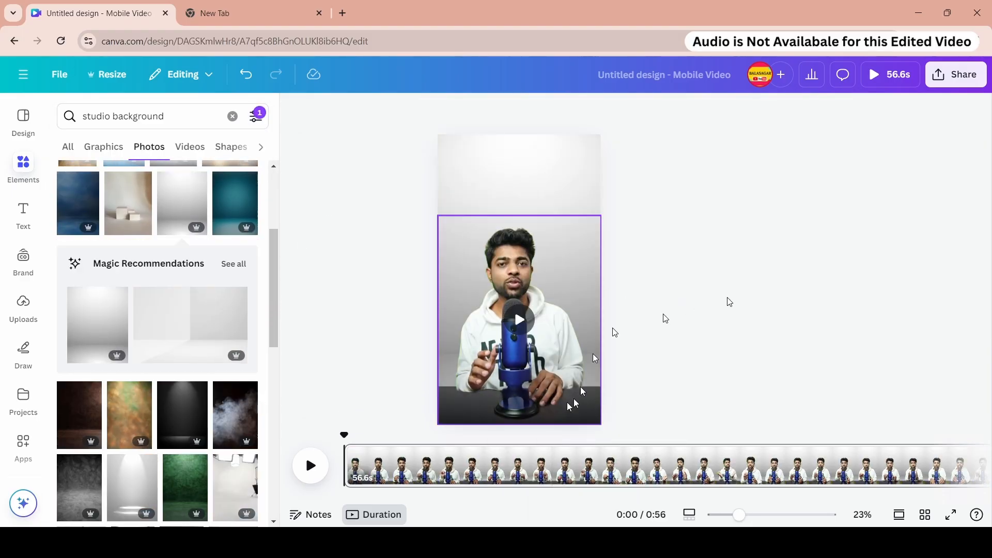
- Play the page and scrub back to the start to preview the video over the grey background
left_click(311, 465)
left_click(310, 465)
left_click_drag(388, 436, 342, 442)
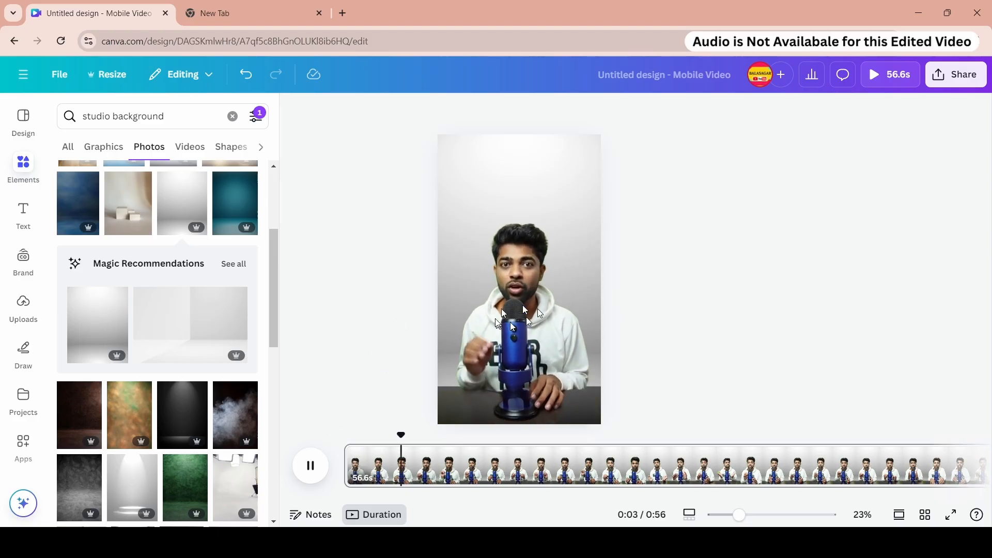
left_click_drag(408, 436, 343, 442)
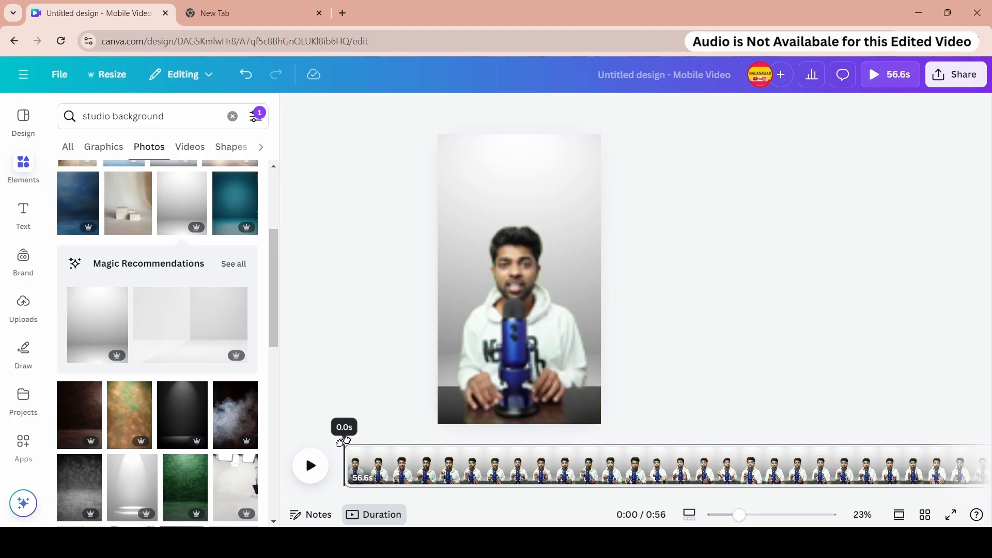
left_click(312, 468)
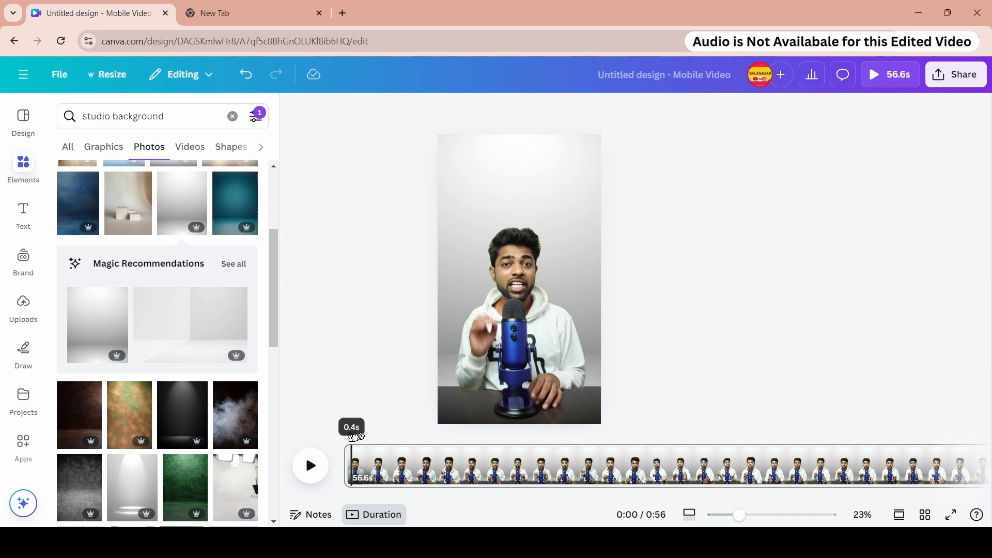
- Replace the page background with the lavender photo with pastel podiums, opening and closing its crop view
scroll(222, 233, "down", 5)
left_click(233, 220)
right_click(517, 285)
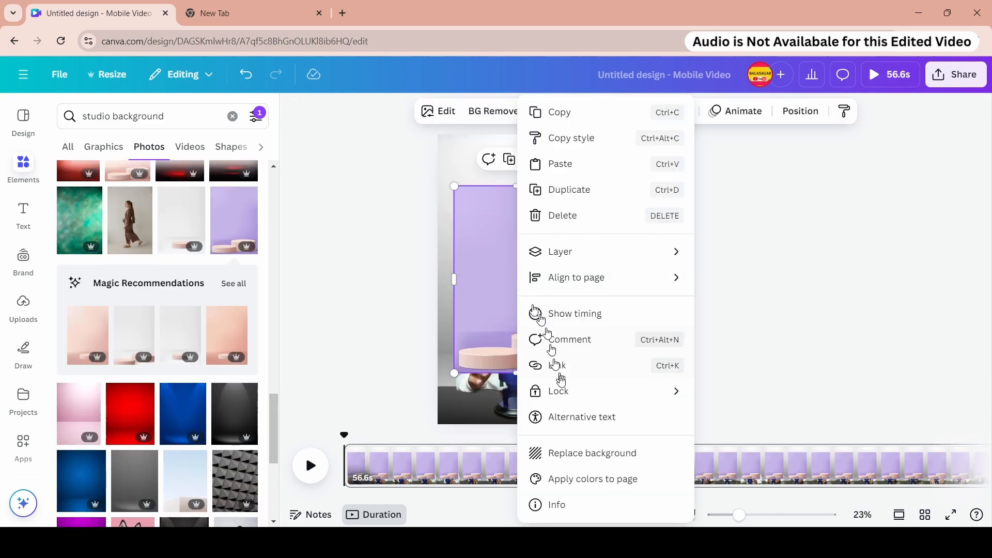
left_click(568, 455)
double_click(558, 201)
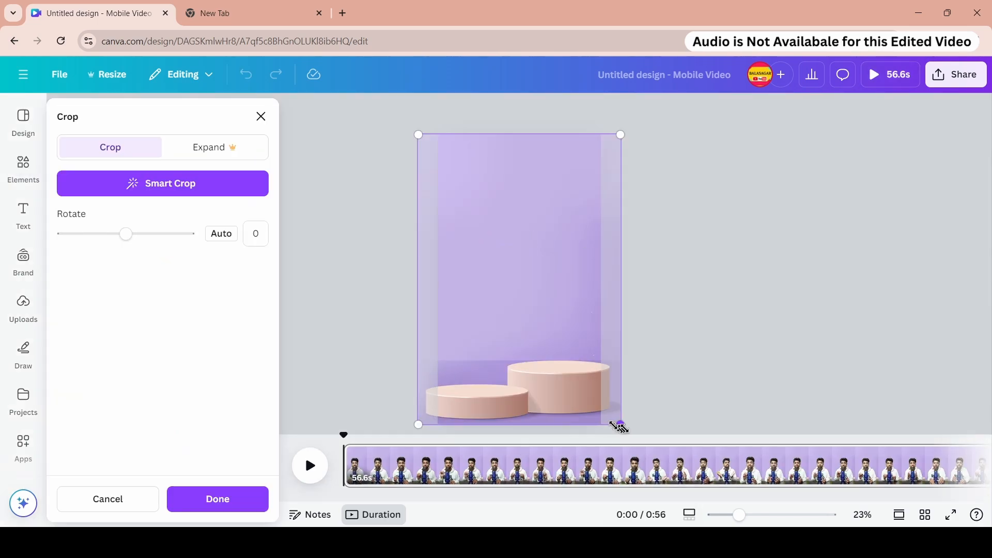
left_click(743, 234)
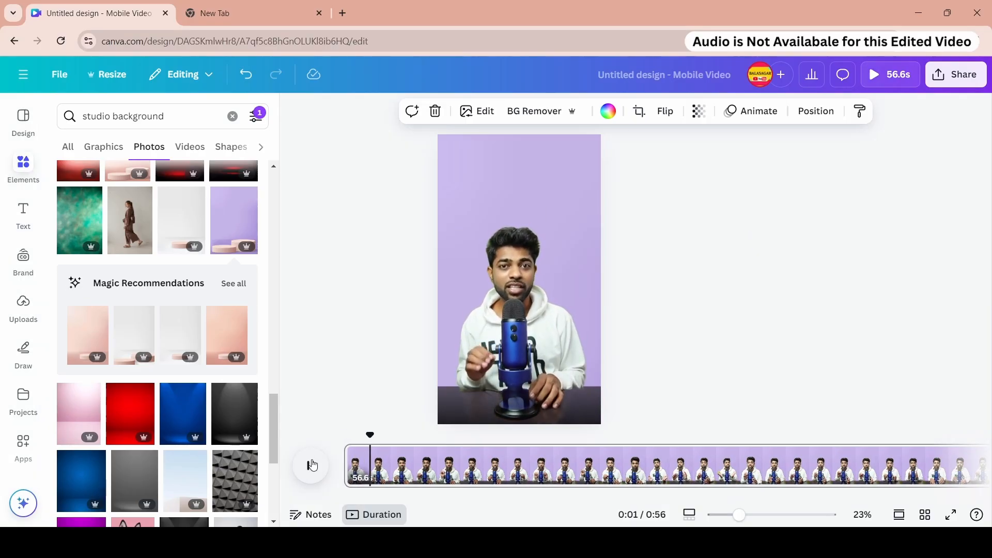
- Play the page and zoom in on the presenter to inspect the cut-out edges, then zoom back out
left_click(312, 466)
left_click_drag(741, 515, 776, 515)
left_click(476, 208)
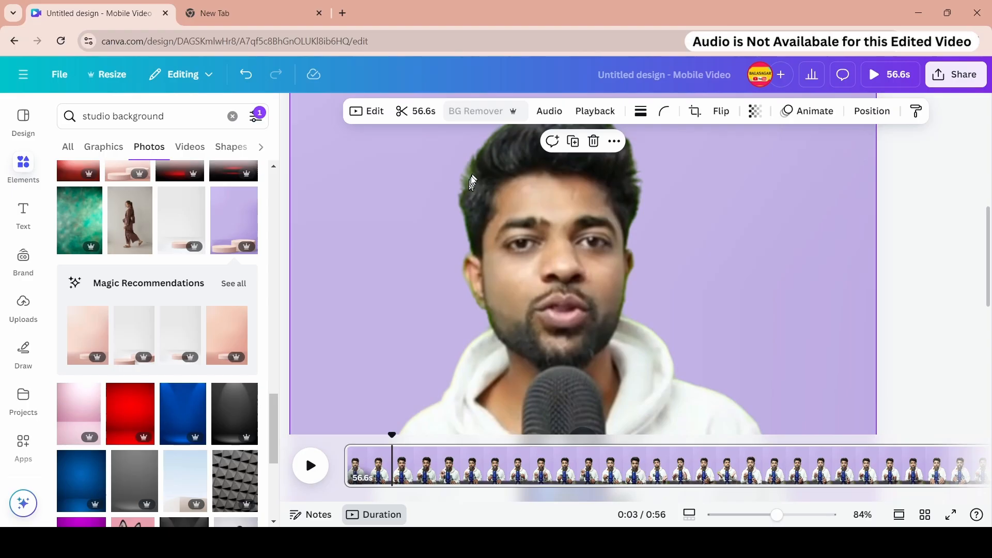
left_click_drag(776, 515, 748, 515)
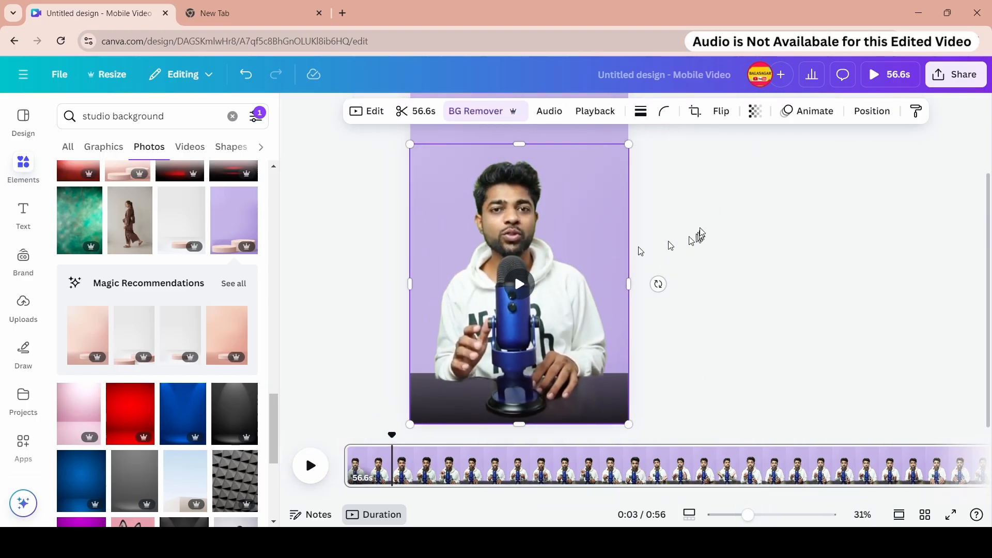
left_click(495, 111)
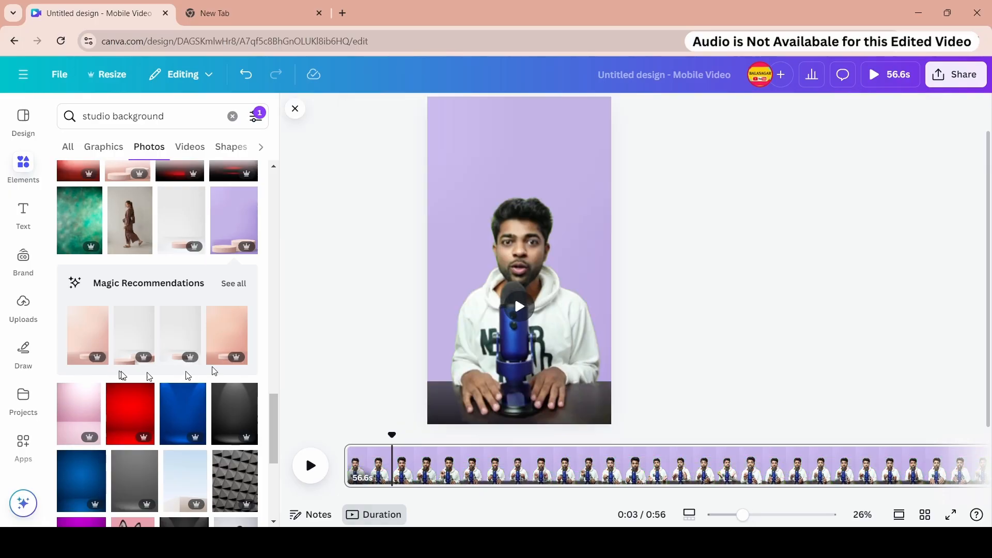
- Search the photos for "Room background"
scroll(181, 354, "down", 5)
scroll(216, 355, "down", 10)
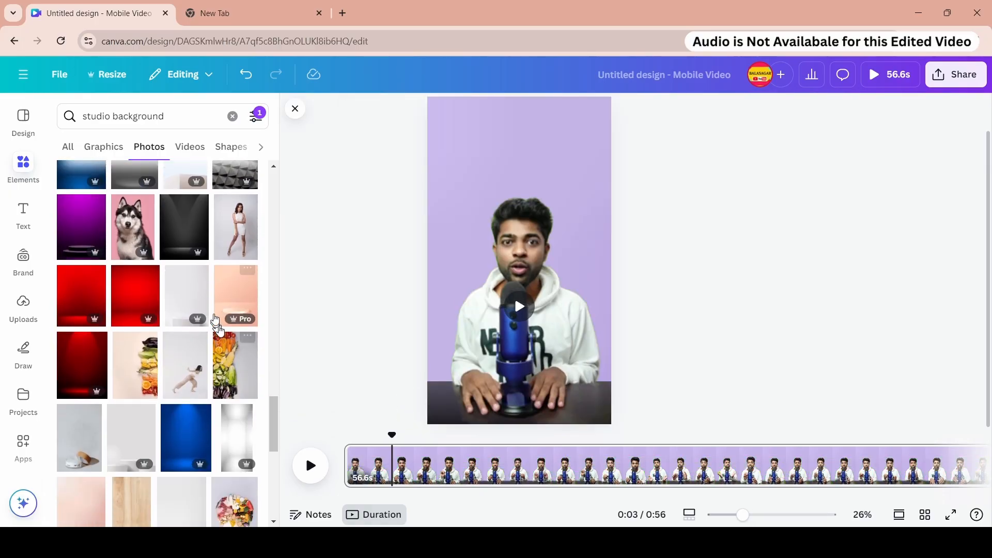
left_click(128, 237)
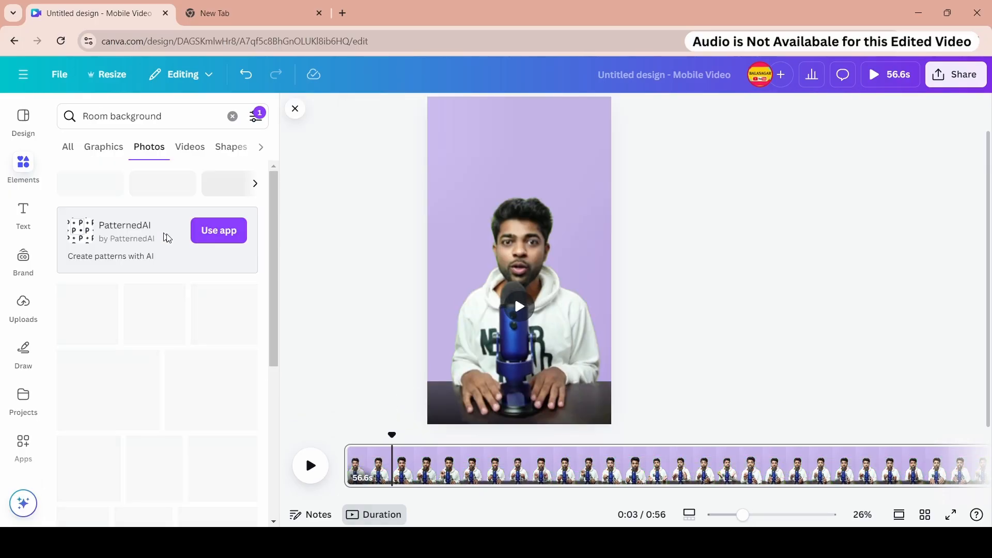
- Replace the page background with the orange wall room photo with plants and preview it
scroll(215, 277, "down", 1)
left_click(157, 255)
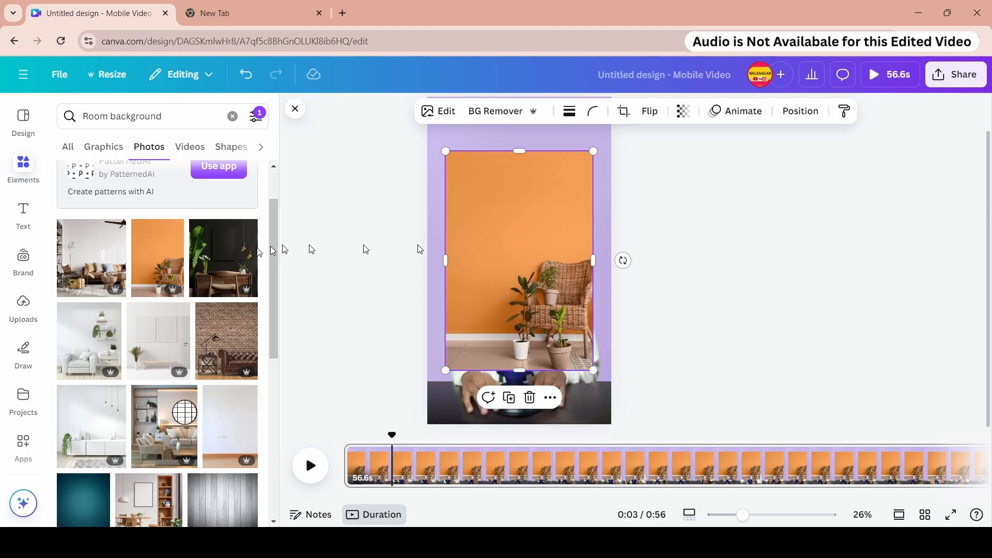
right_click(476, 221)
left_click(566, 462)
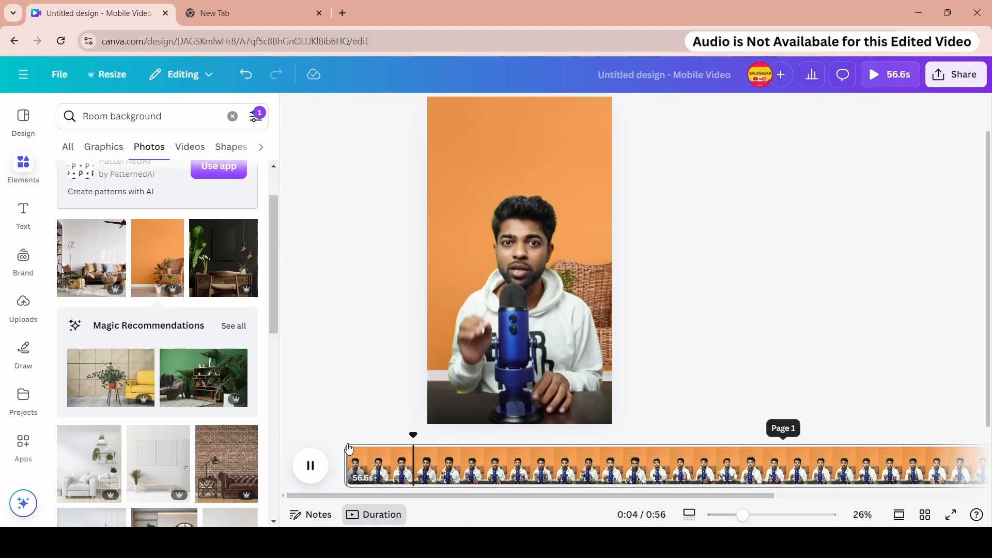
left_click(358, 450)
- Replace the page background with the white living room photo with shelves
scroll(157, 341, "down", 3)
left_click(89, 334)
right_click(475, 274)
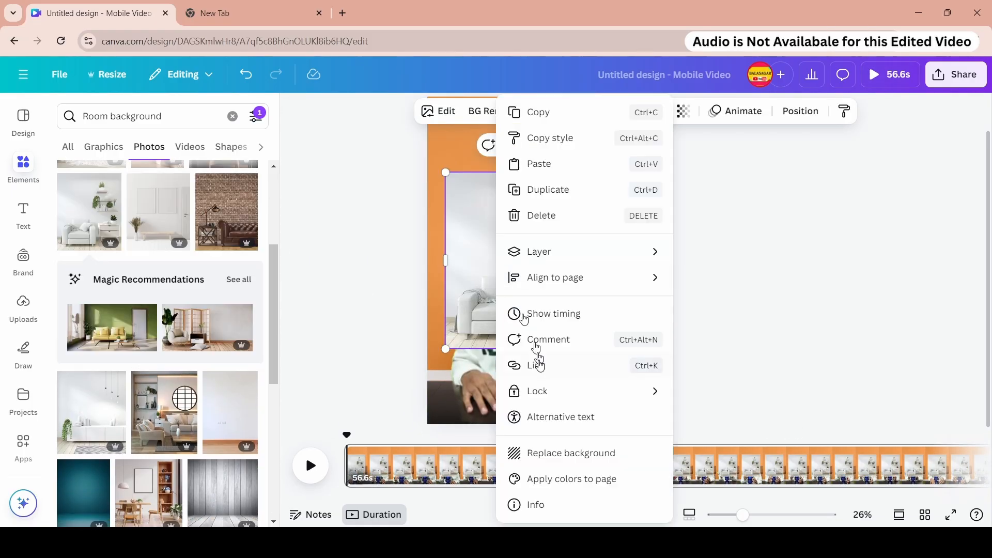
left_click(569, 452)
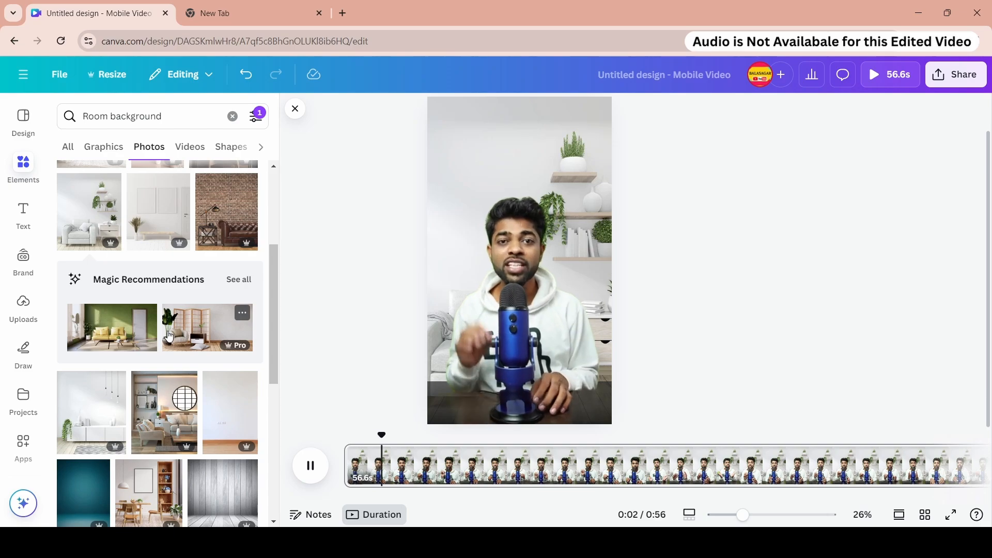
- Replace the page background with the red brick wall and wooden floor photo
scroll(184, 333, "down", 2)
left_click(189, 264)
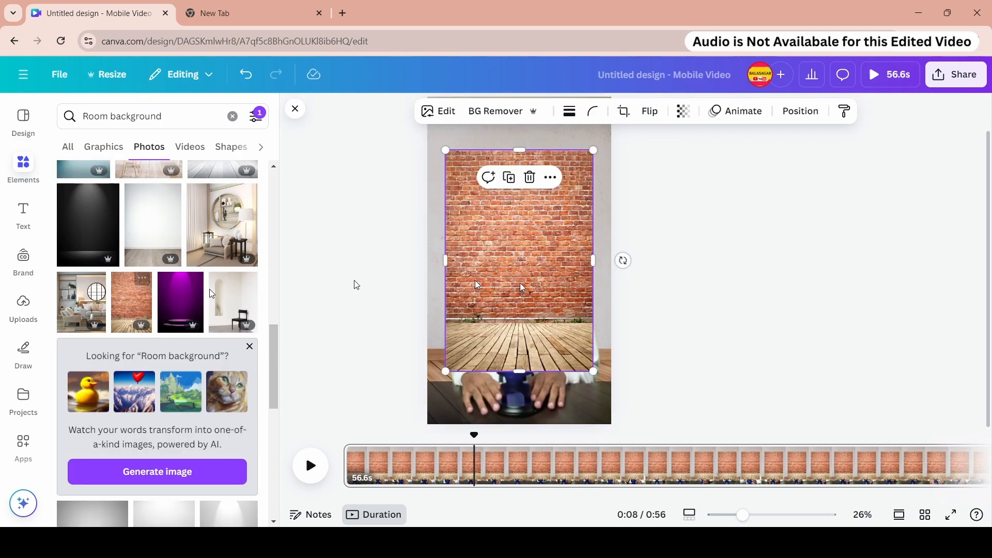
right_click(531, 240)
left_click(591, 439)
left_click(594, 244)
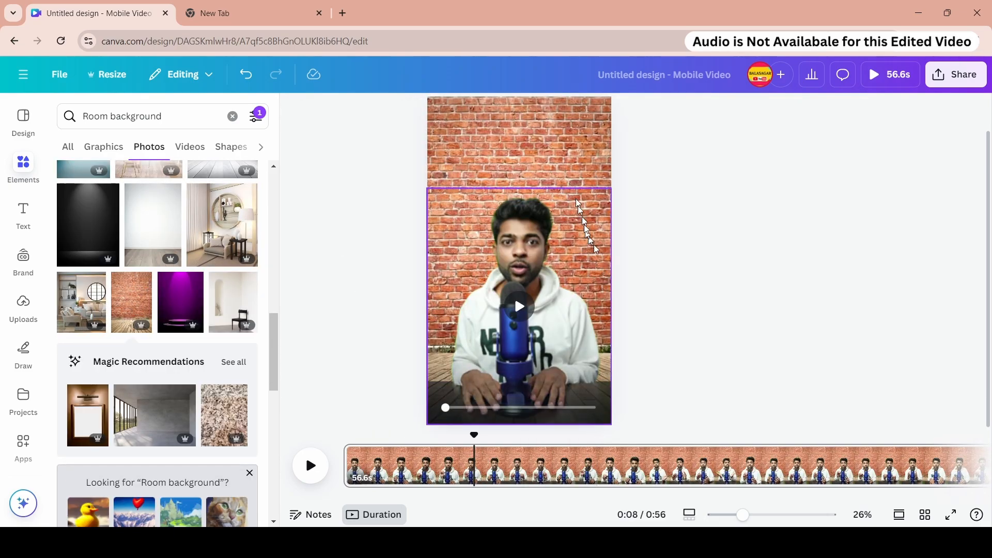
double_click(594, 244)
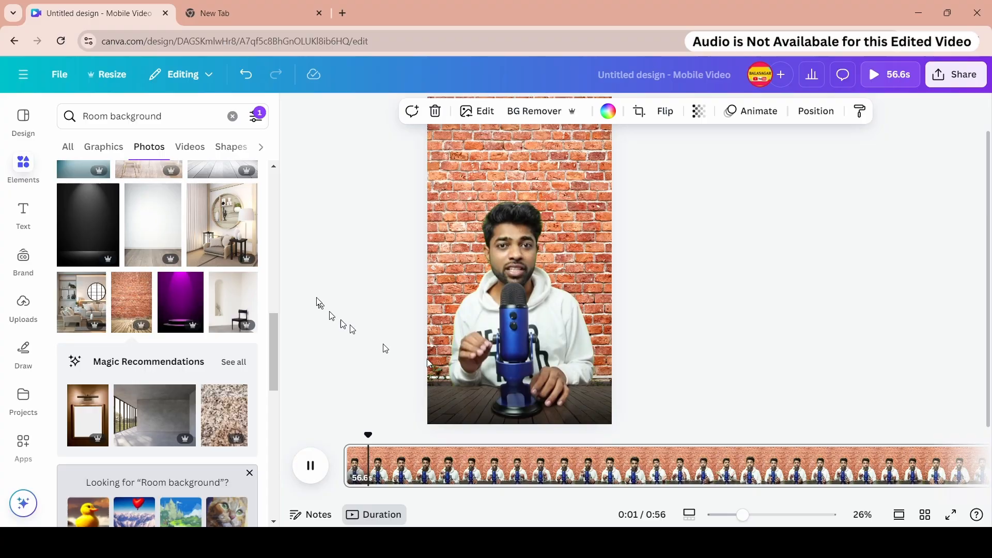
- Replace the page background with the room photo showing a sofa and framed pictures
scroll(215, 349, "down", 10)
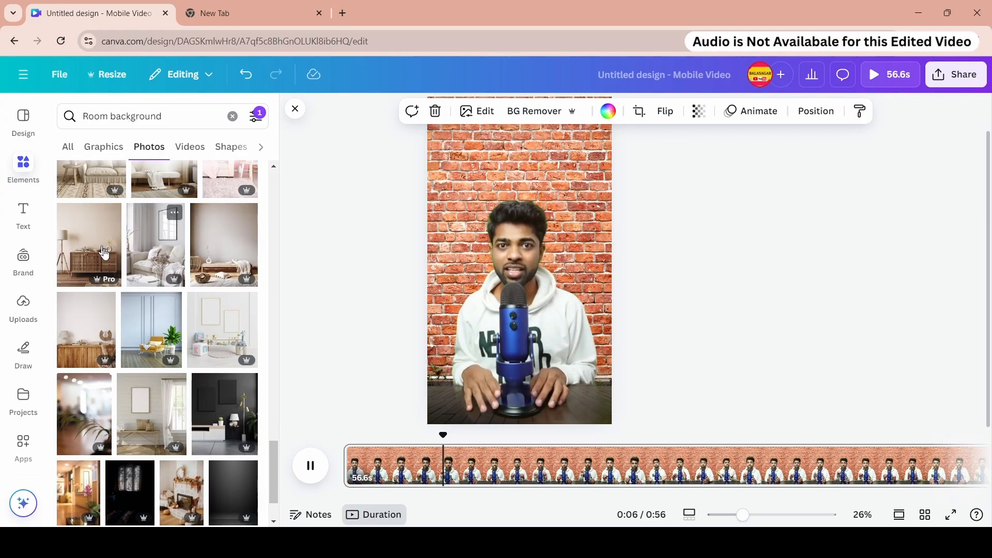
left_click(89, 244)
left_click(311, 466)
left_click(196, 367)
right_click(561, 258)
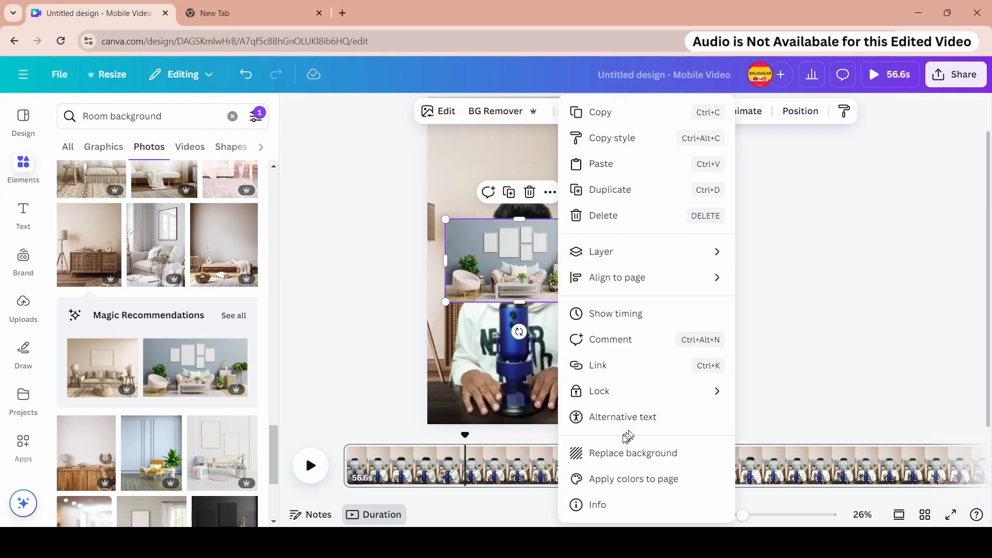
left_click(623, 453)
- Replace the page background with the bright bedroom photo with a window and rug, then play it
left_click(139, 244)
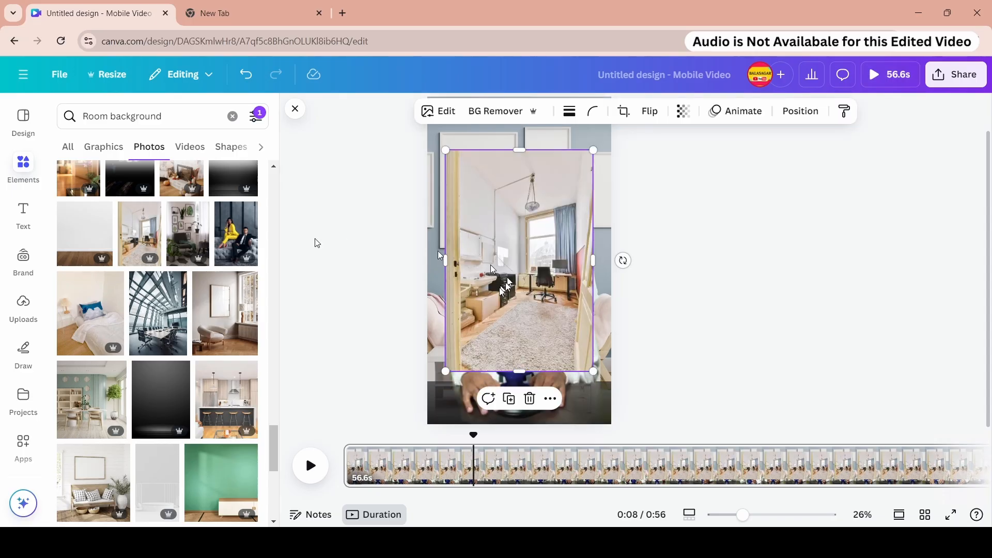
right_click(512, 248)
left_click(579, 452)
left_click(310, 466)
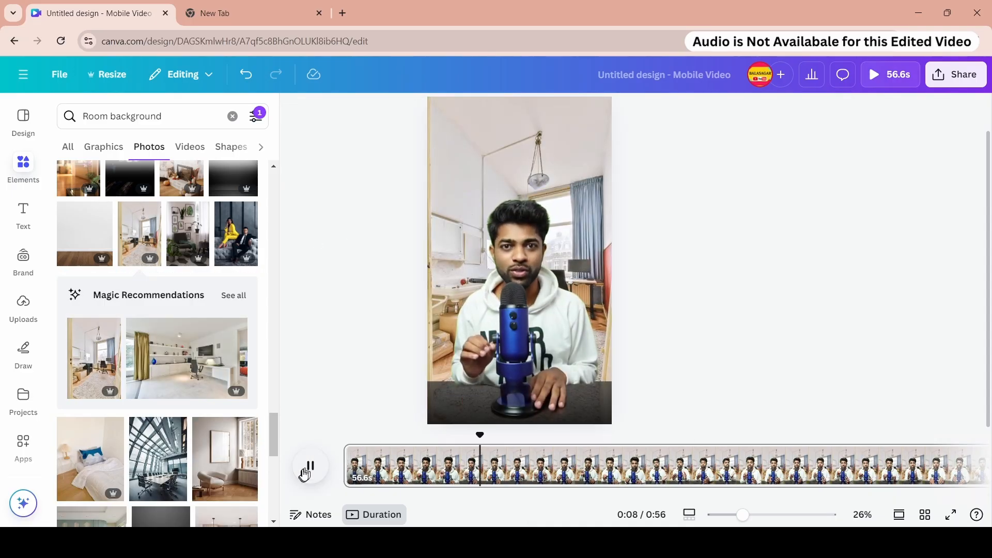
- Replace the page background with the white home office photo and reposition it inside the crop frame
scroll(155, 310, "down", 3)
left_click(186, 229)
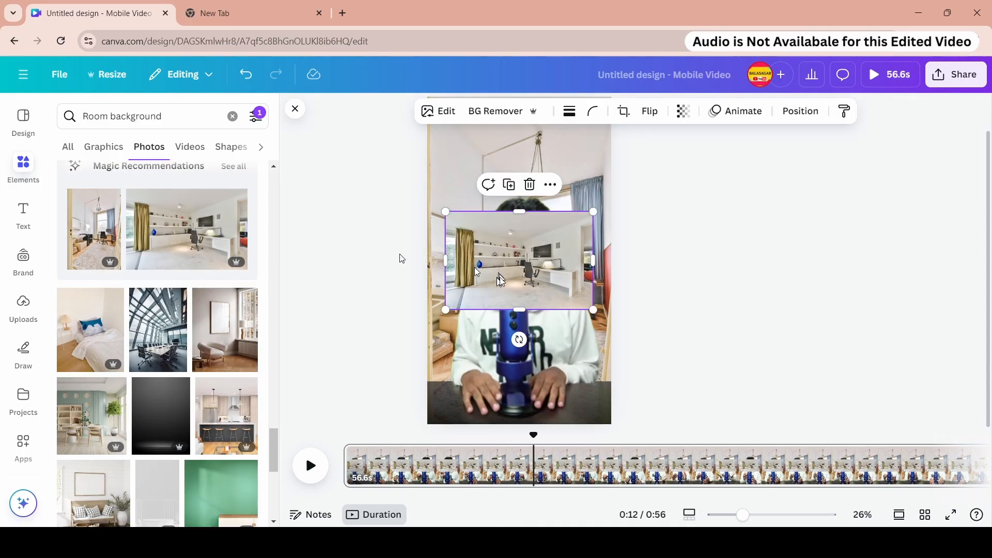
right_click(509, 258)
left_click(560, 454)
double_click(565, 157)
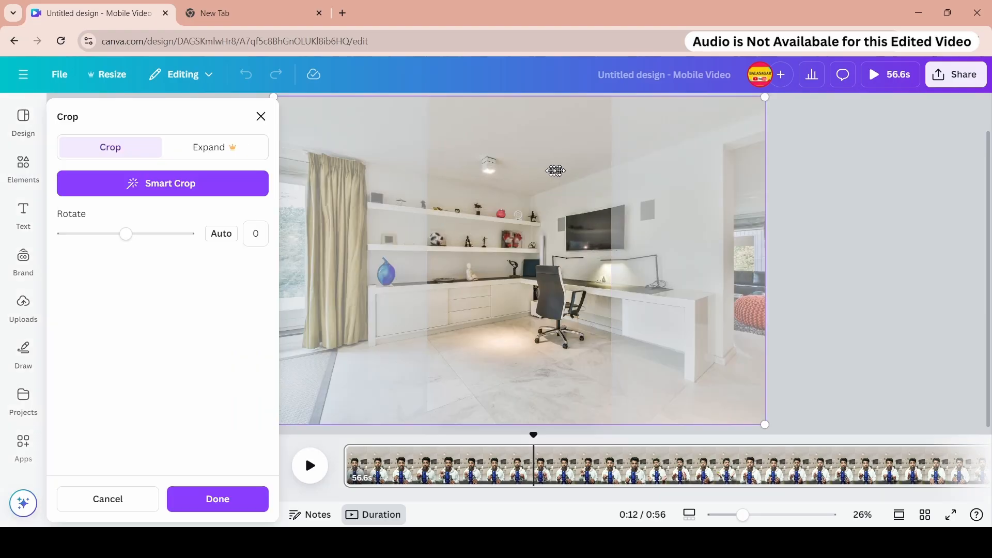
left_click_drag(566, 158, 470, 161)
left_click(769, 251)
double_click(577, 172)
left_click_drag(577, 171, 570, 170)
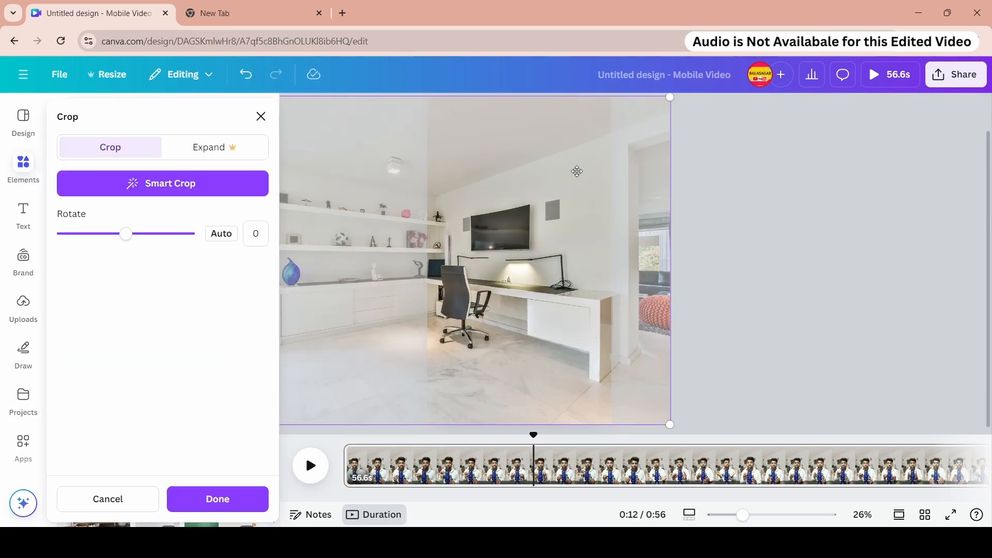
left_click(217, 498)
left_click(309, 465)
- Replace the page background with the beige room photo with an armchair and play it
left_click(355, 439)
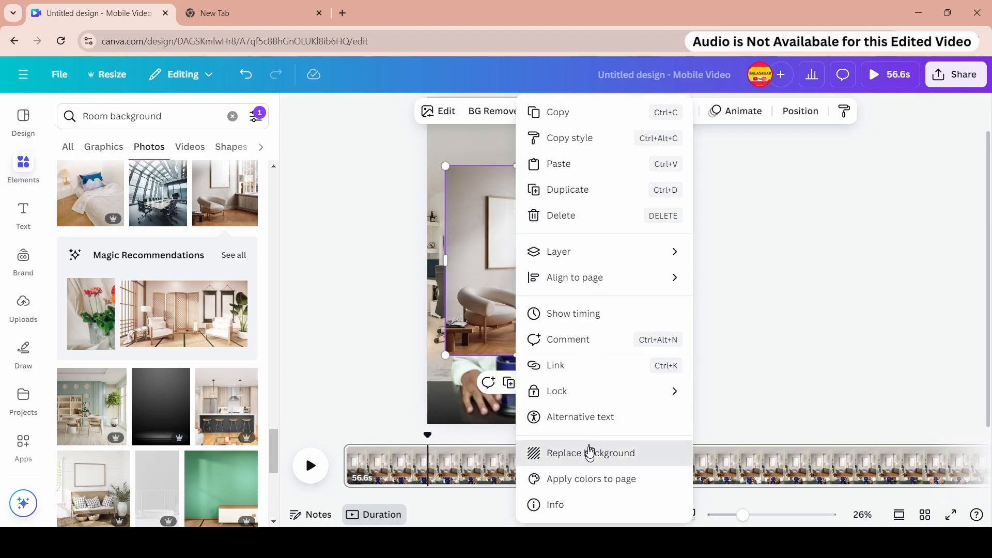
left_click(590, 453)
left_click(313, 467)
- Replace the page background with the dark grey spotlight gradient photo and play it
left_click(161, 407)
right_click(555, 285)
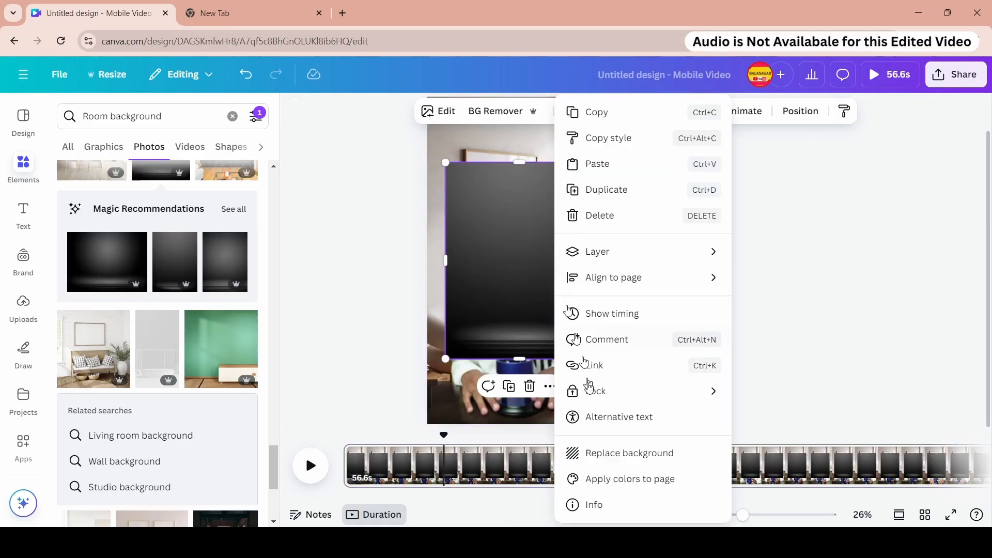
left_click(603, 454)
left_click(356, 441)
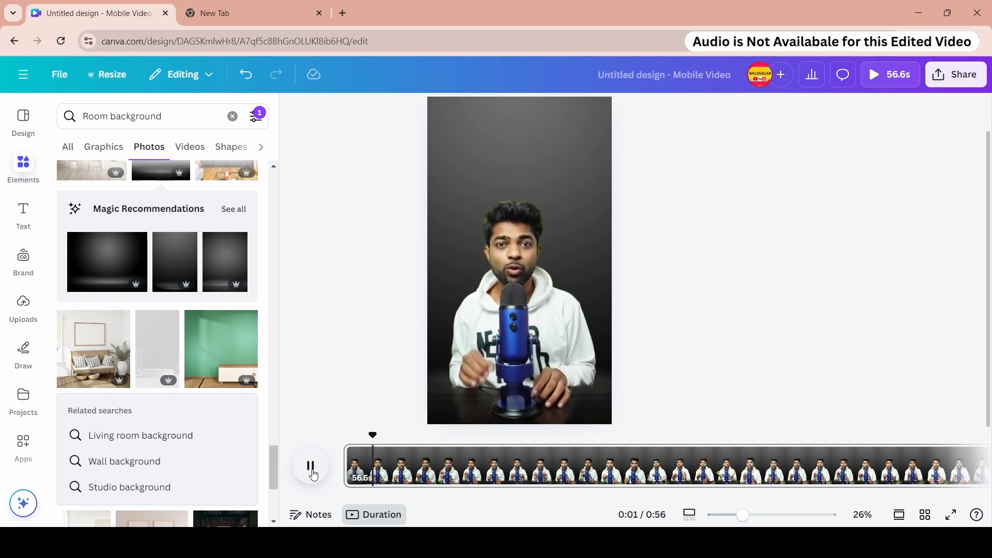
- Replace the page background with the dark wall photo with a pendant lamp and yellow chair, then play it
scroll(207, 393, "down", 5)
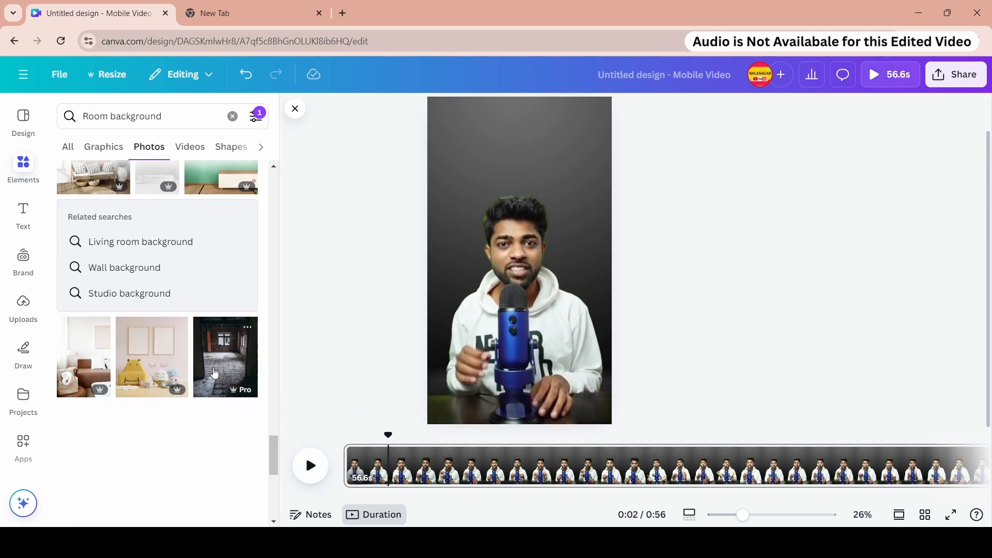
left_click_drag(134, 279, 517, 252)
right_click(516, 252)
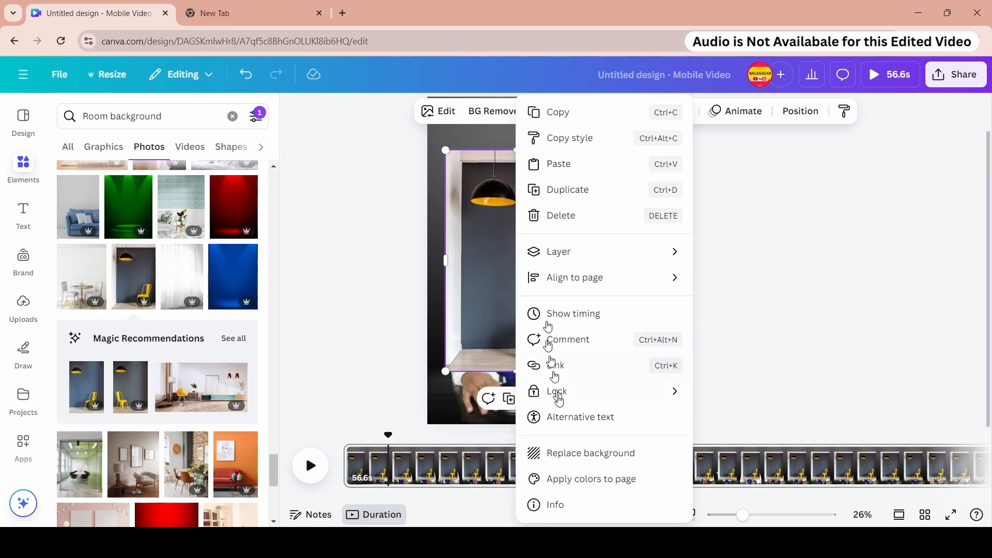
left_click(567, 452)
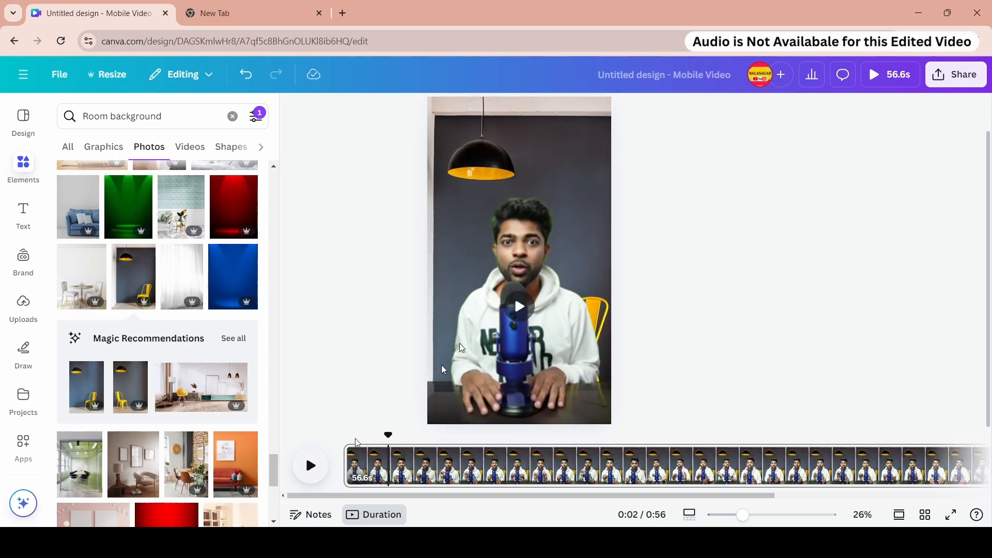
double_click(546, 138)
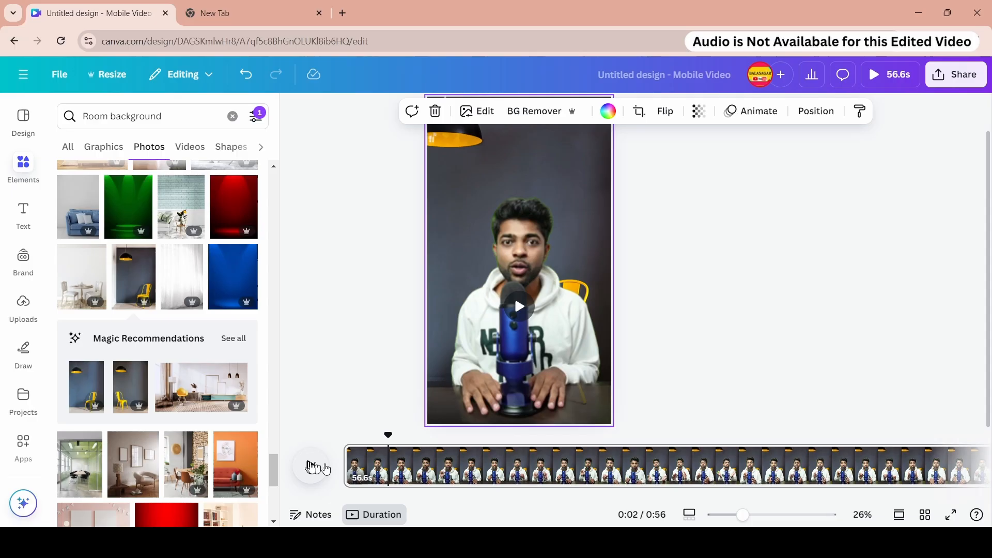
left_click(310, 466)
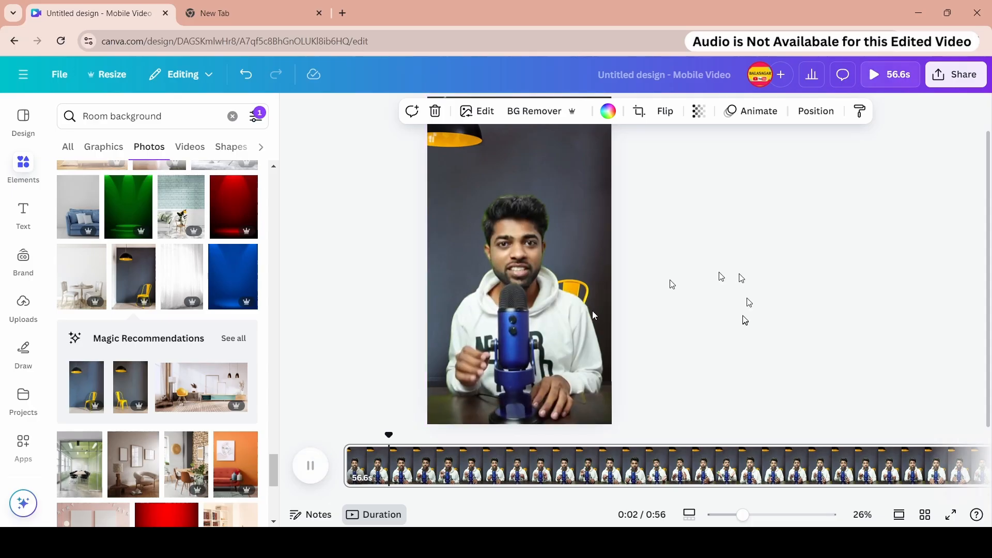
scroll(244, 348, "down", 3)
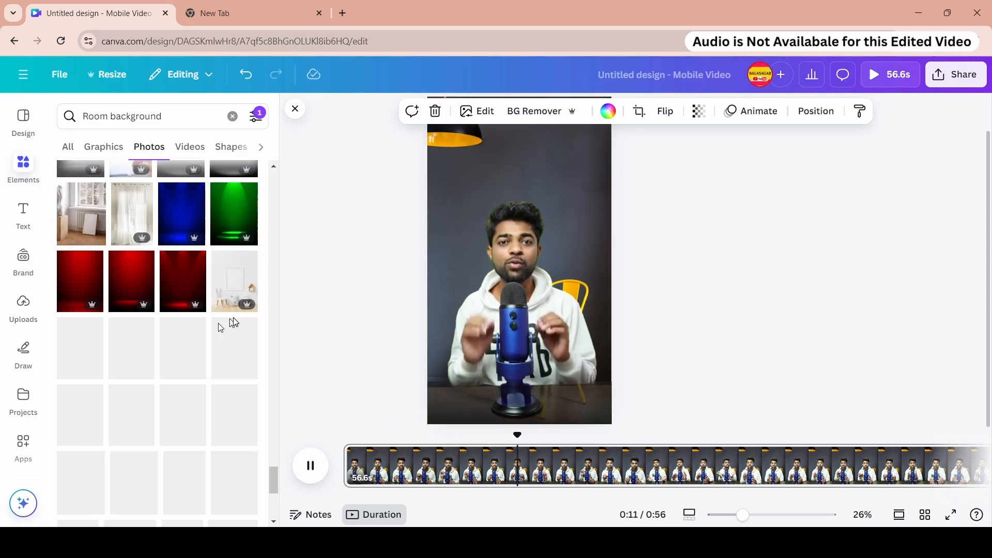
scroll(229, 336, "down", 4)
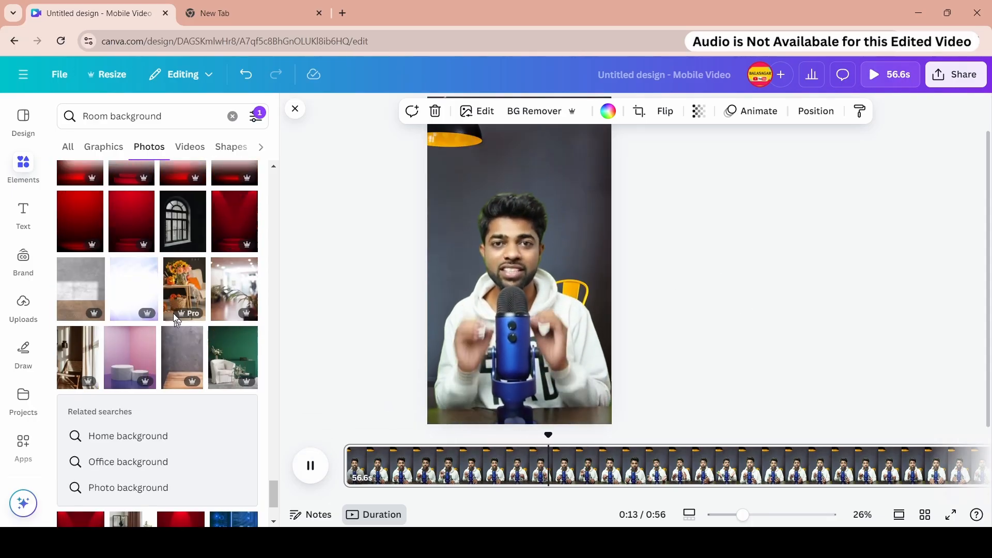
- Replace the page background with the blue living room photo with a white sofa and wall clock
scroll(159, 343, "down", 10)
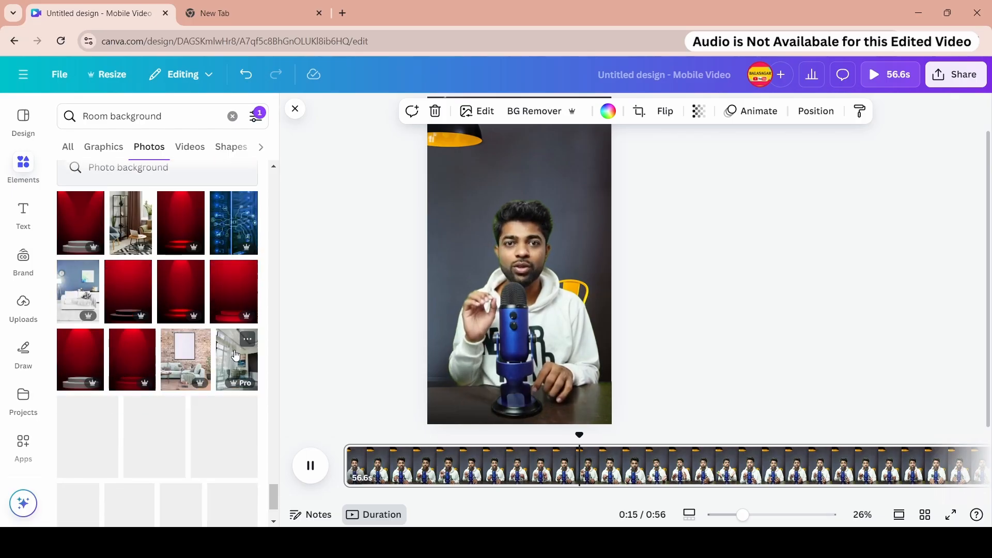
left_click_drag(78, 226, 476, 232)
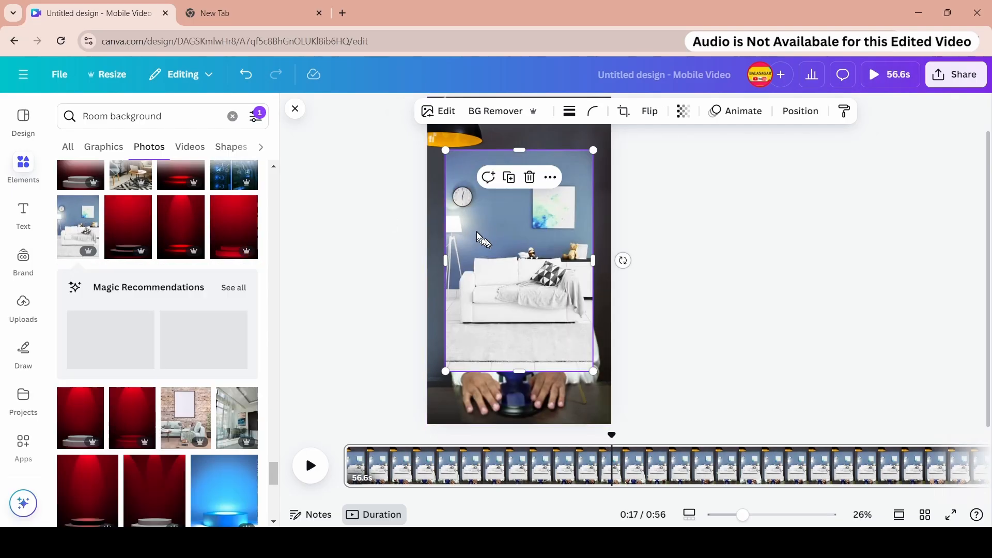
right_click(476, 231)
left_click(551, 452)
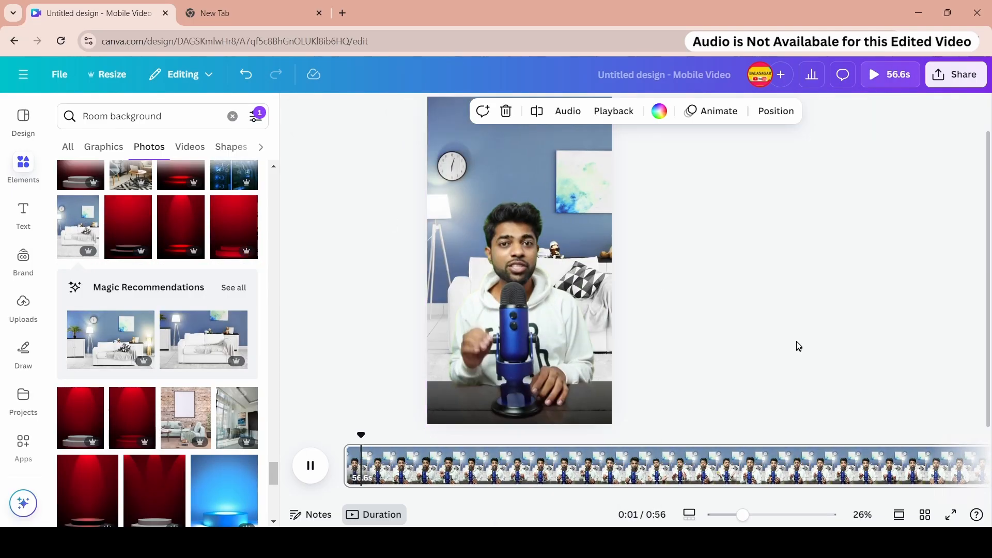
- Replace the page background with the white room photo with pendant lamps, adjust it, and play it
scroll(133, 366, "down", 10)
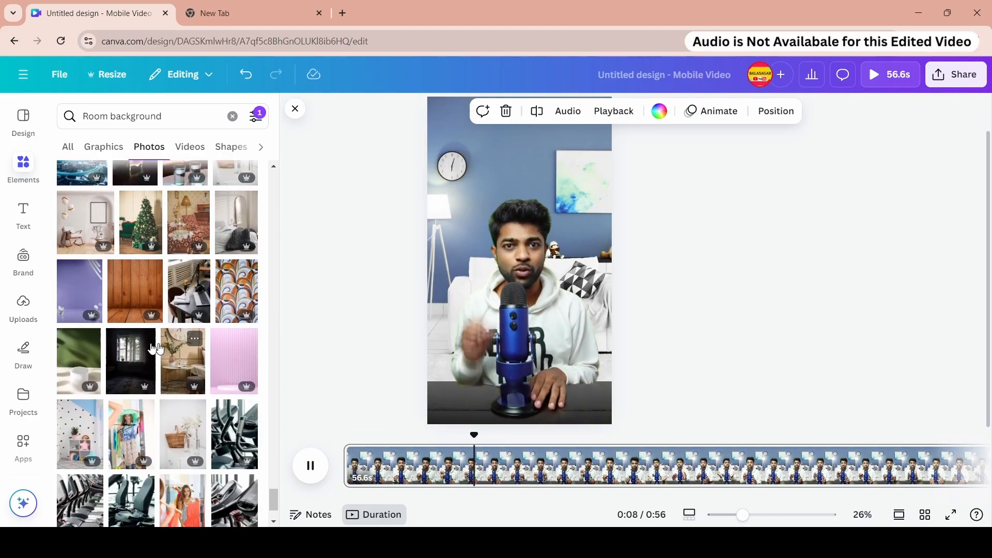
left_click(85, 219)
right_click(509, 264)
left_click(578, 359)
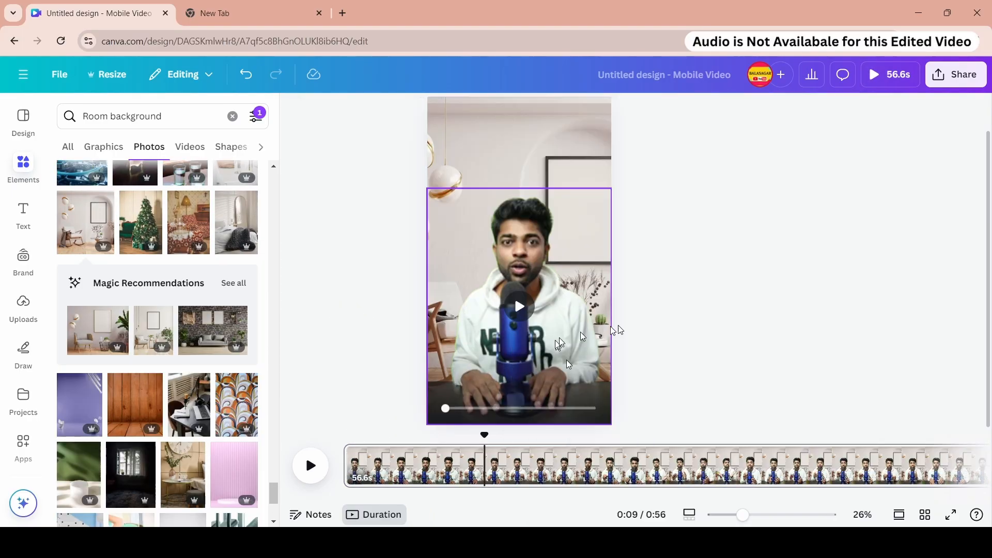
double_click(535, 175)
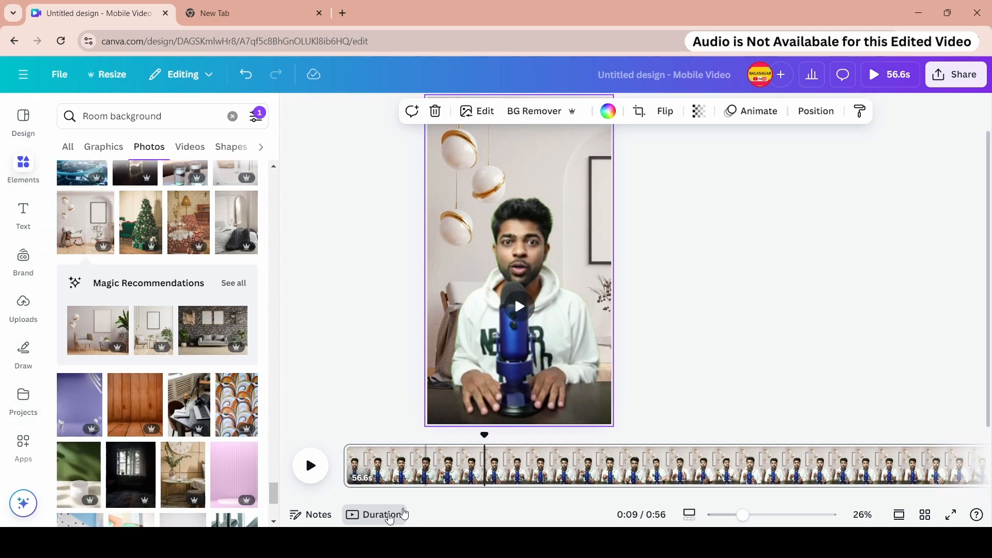
left_click(311, 476)
- Search the photos for Backdrop and replace the page background with the studio softbox photo
scroll(116, 423, "down", 8)
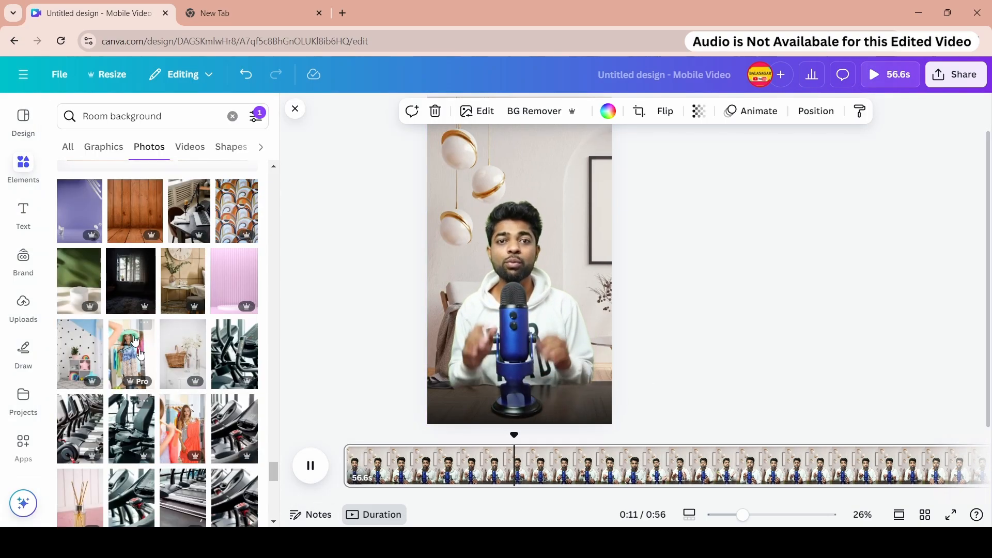
scroll(116, 423, "up", 8)
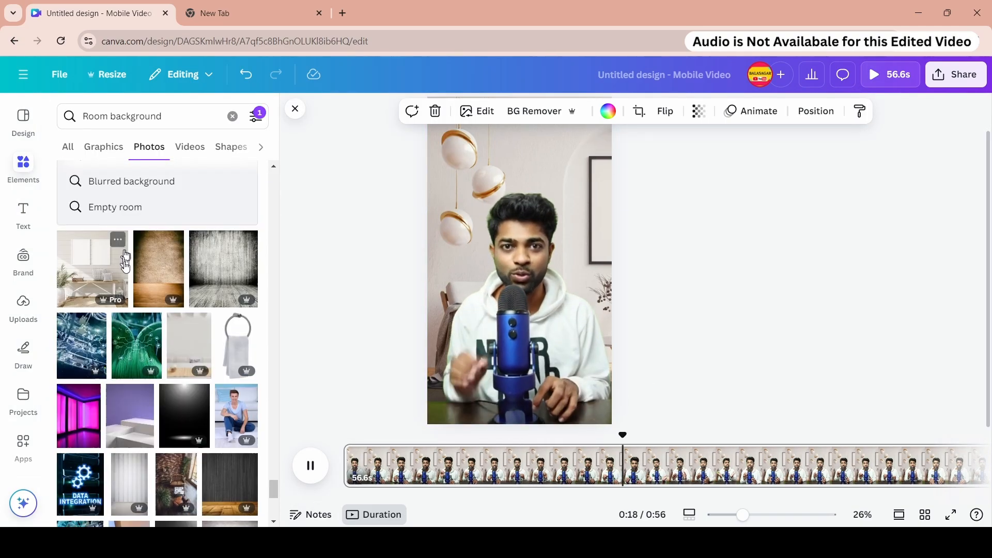
scroll(124, 284, "up", 3)
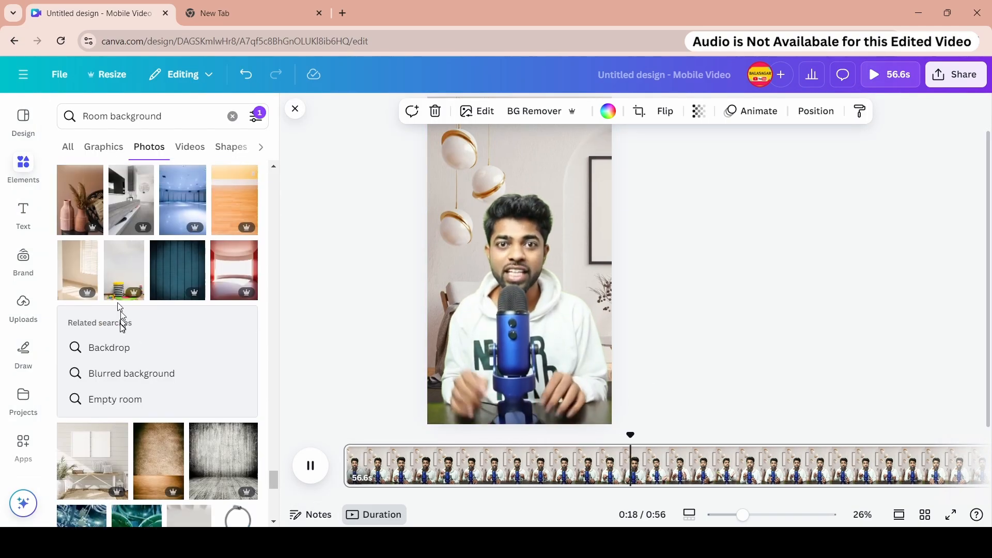
left_click(123, 345)
scroll(168, 347, "down", 5)
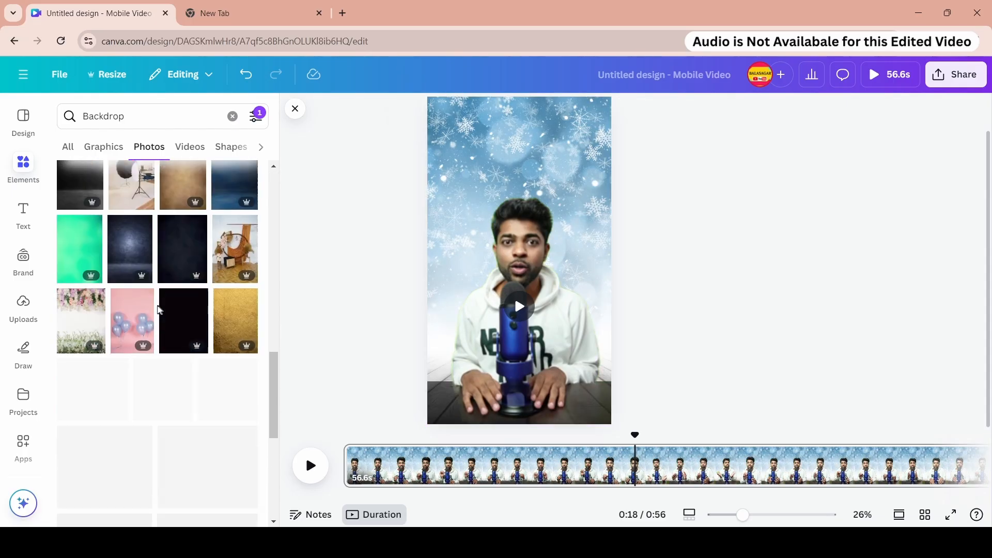
scroll(161, 310, "up", 1)
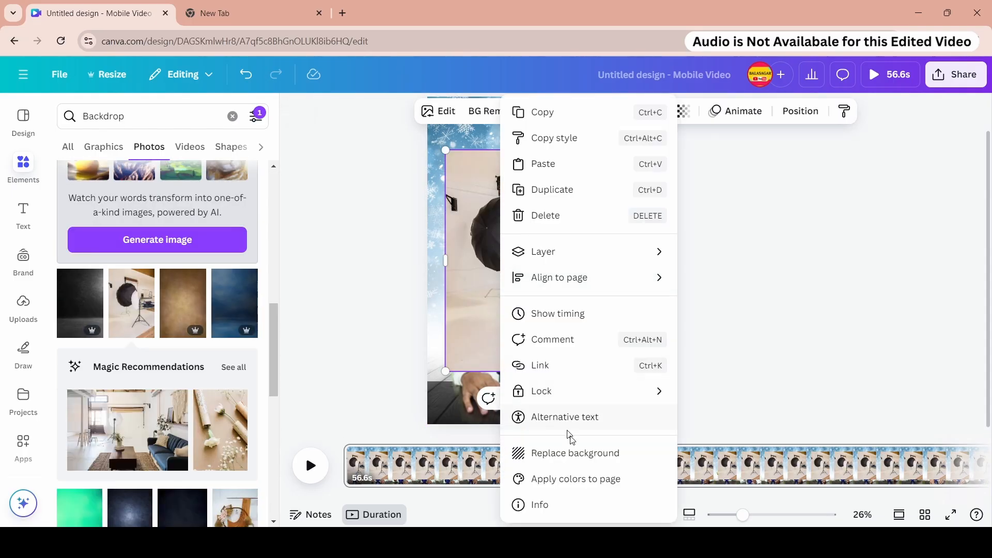
left_click(573, 451)
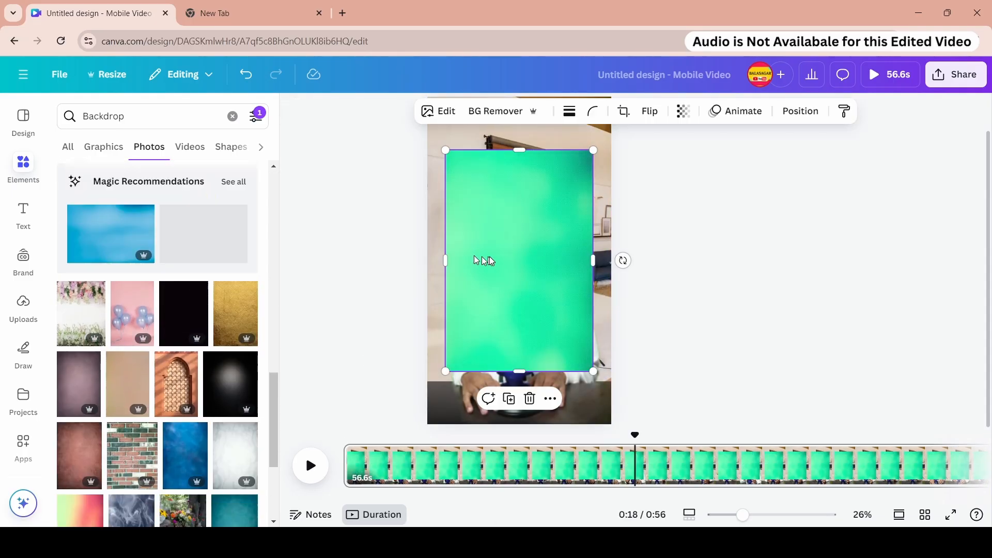
- Replace the page background with the green gradient photo, then with the orange Pro backdrop
right_click(496, 258)
left_click(542, 451)
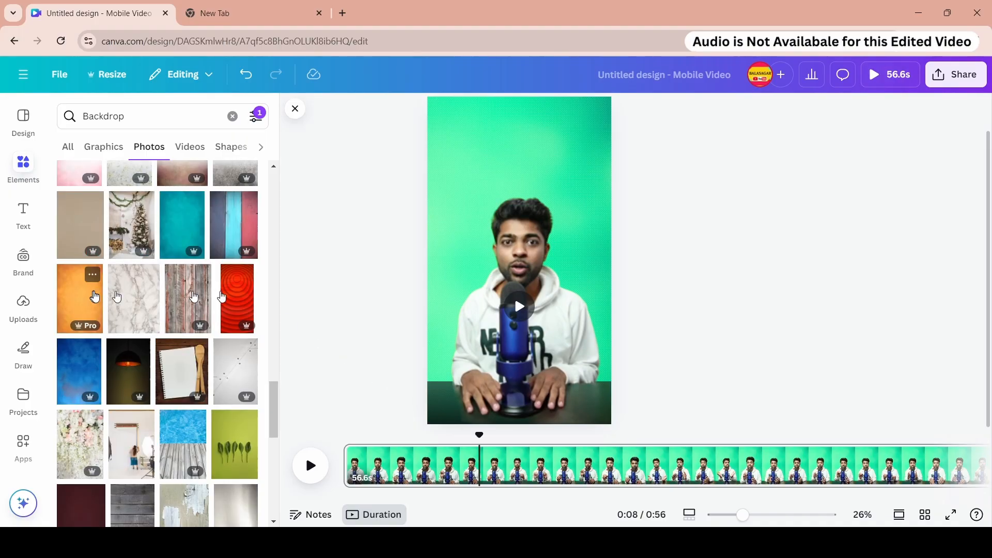
left_click(78, 292)
right_click(480, 255)
left_click(525, 453)
- Replace the page background with the magenta backdrop, then with the lavender watercolour photo
left_click(177, 241)
right_click(549, 258)
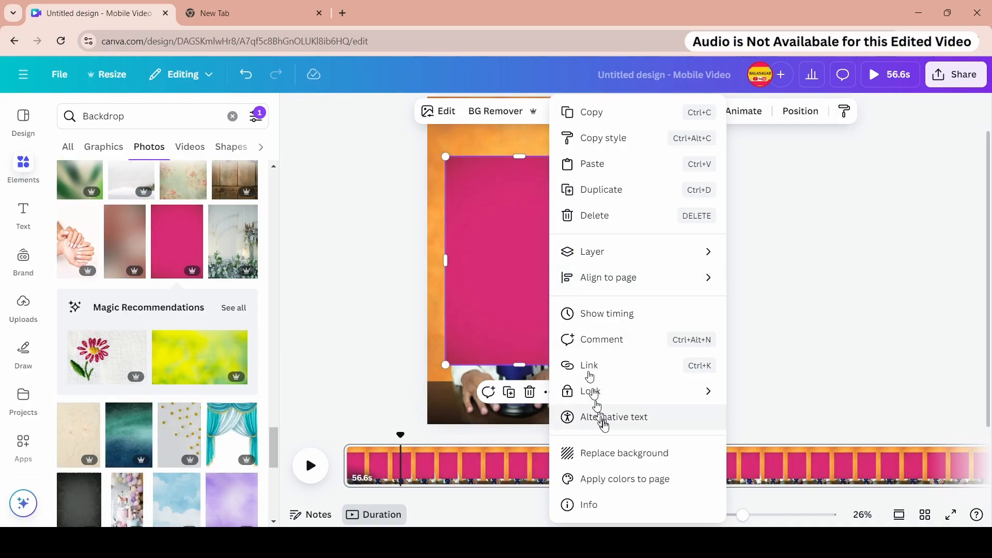
left_click(603, 464)
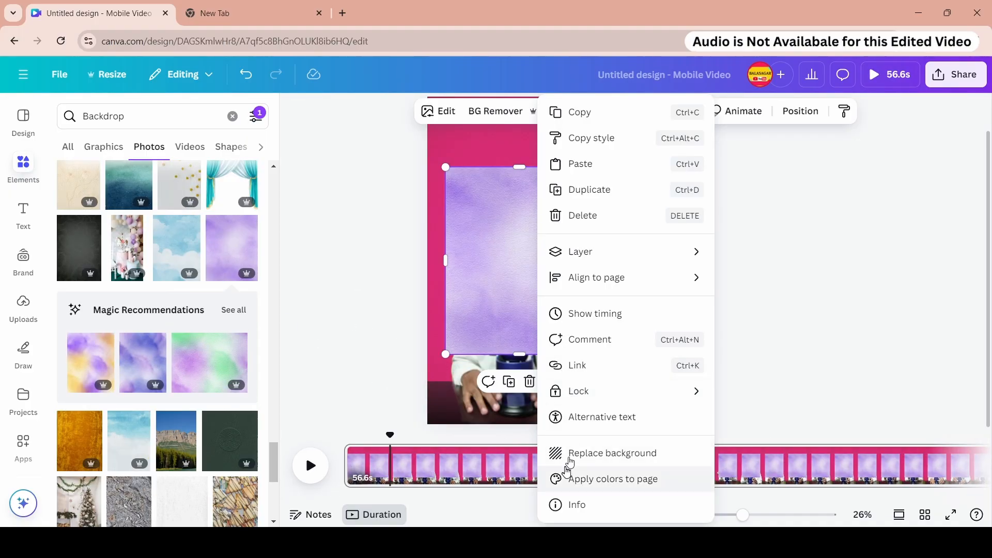
left_click(569, 459)
right_click(533, 253)
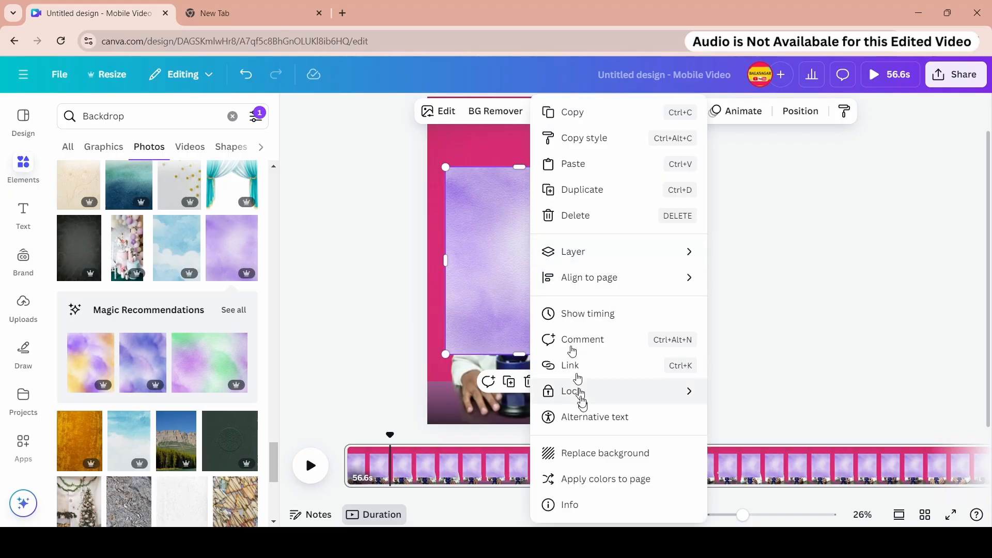
left_click(567, 459)
left_click_drag(356, 445, 488, 455)
scroll(199, 369, "down", 4)
scroll(199, 369, "down", 1)
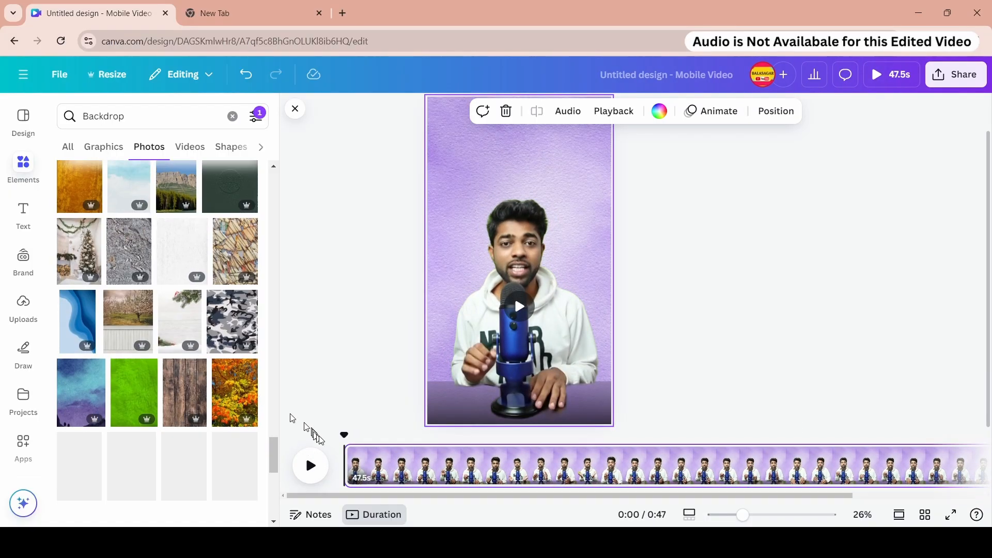
left_click_drag(346, 465, 147, 474)
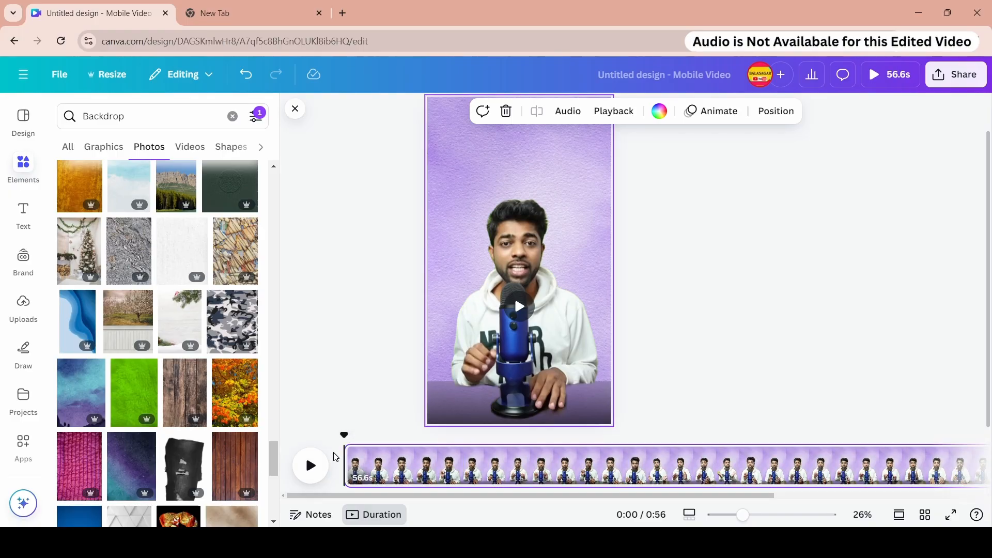
- Search for studio background and browse its graphics and photo results
scroll(104, 398, "down", 15)
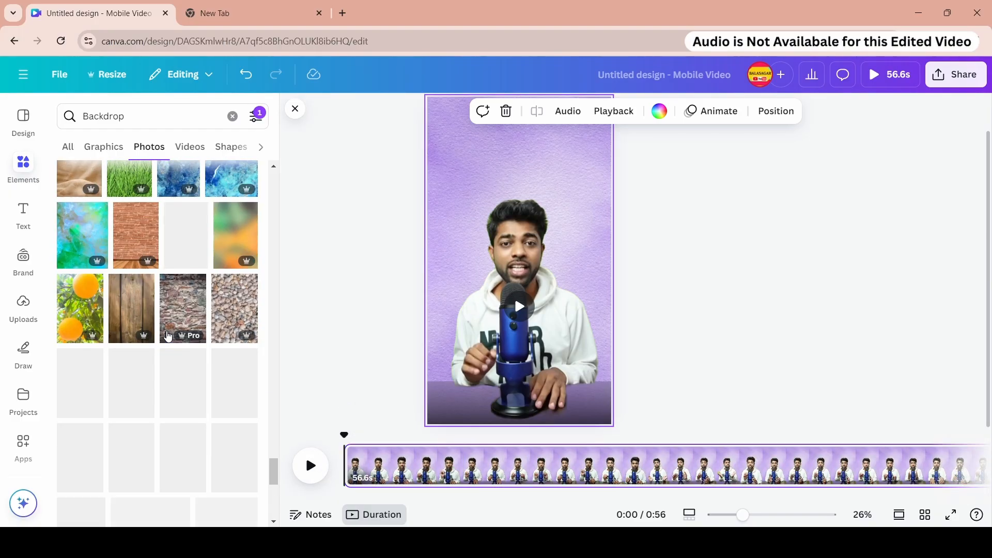
scroll(181, 310, "down", 10)
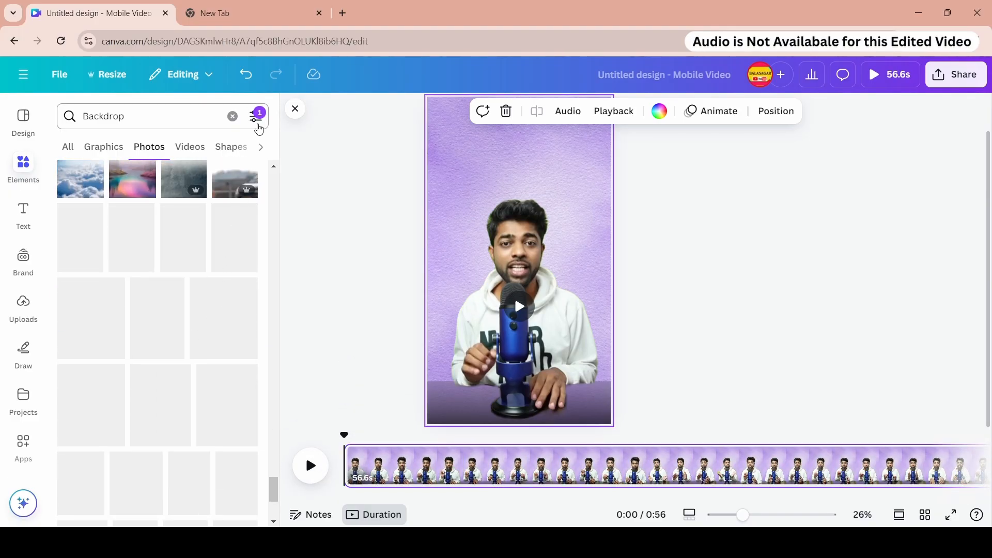
left_click(134, 116)
type("s")
left_click(119, 275)
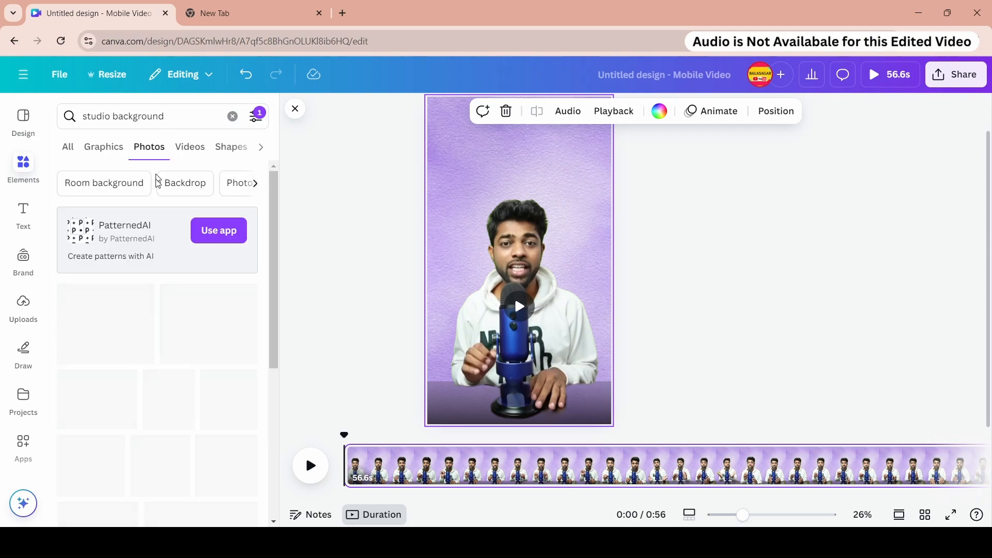
left_click(105, 147)
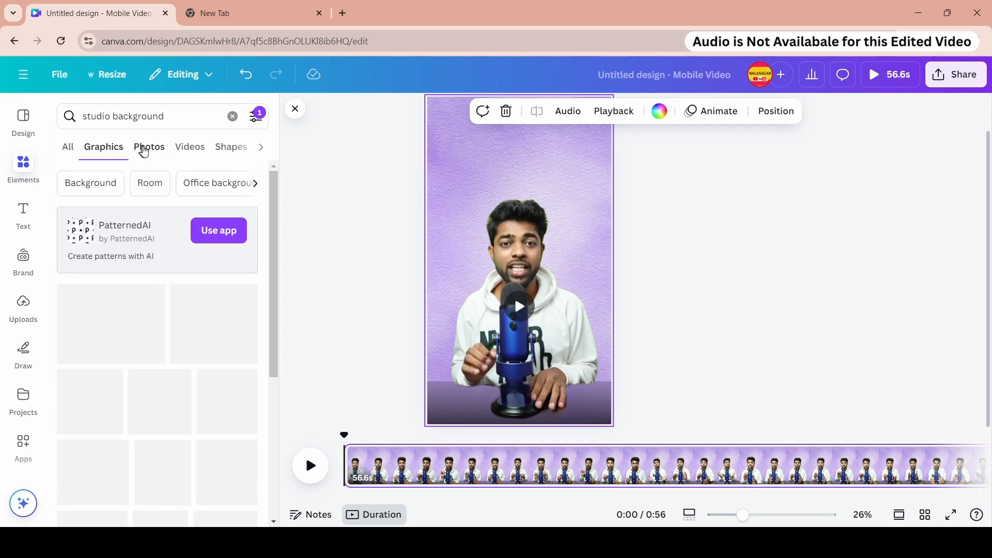
scroll(174, 363, "down", 15)
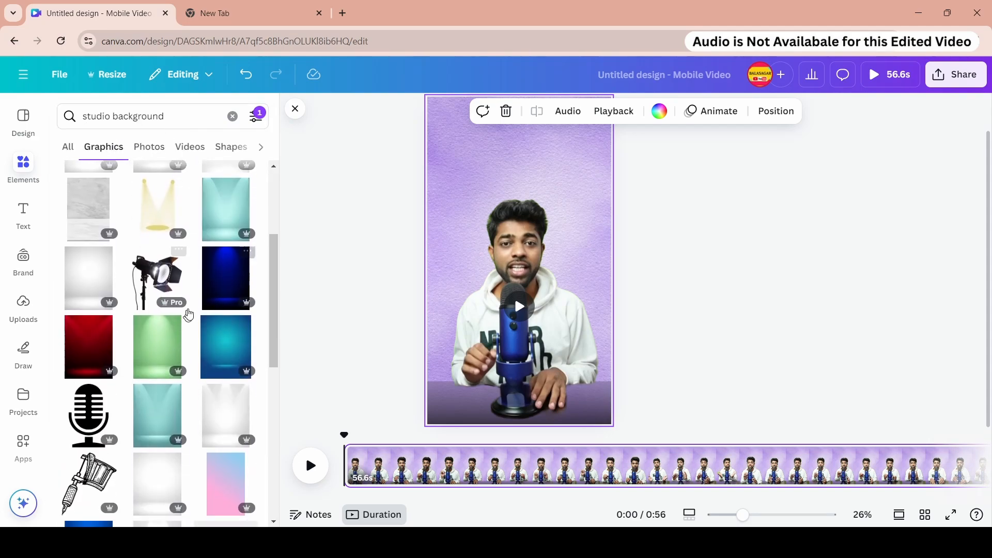
scroll(217, 313, "down", 10)
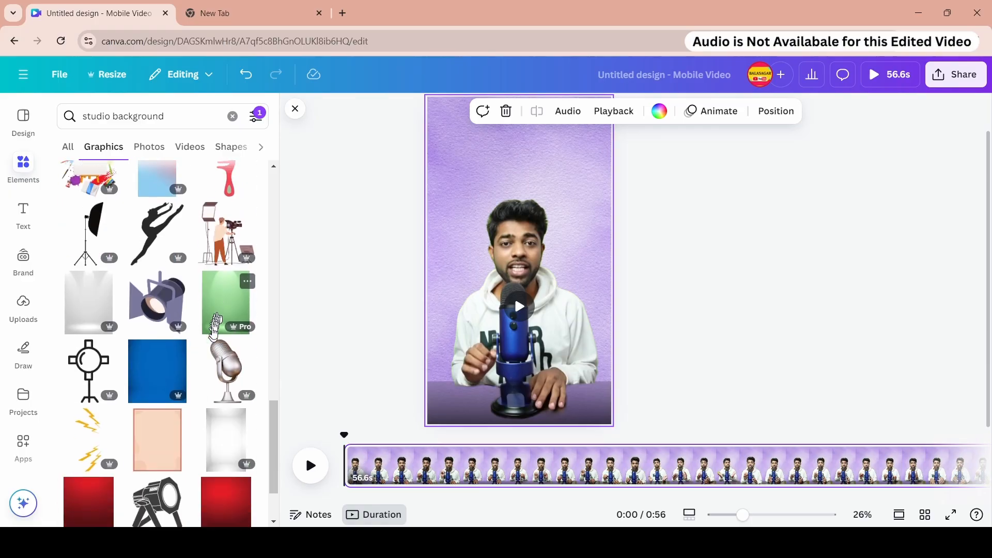
left_click(149, 147)
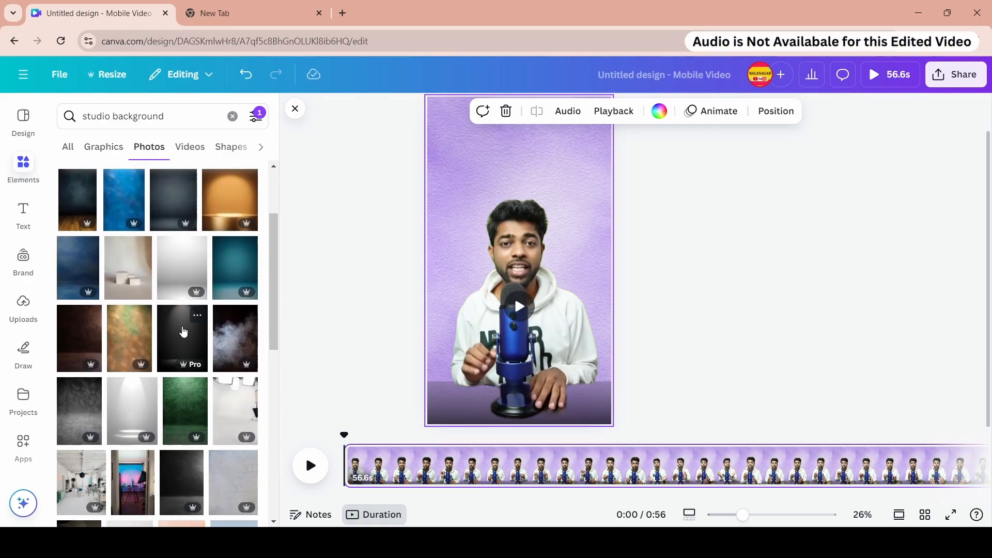
scroll(186, 332, "down", 12)
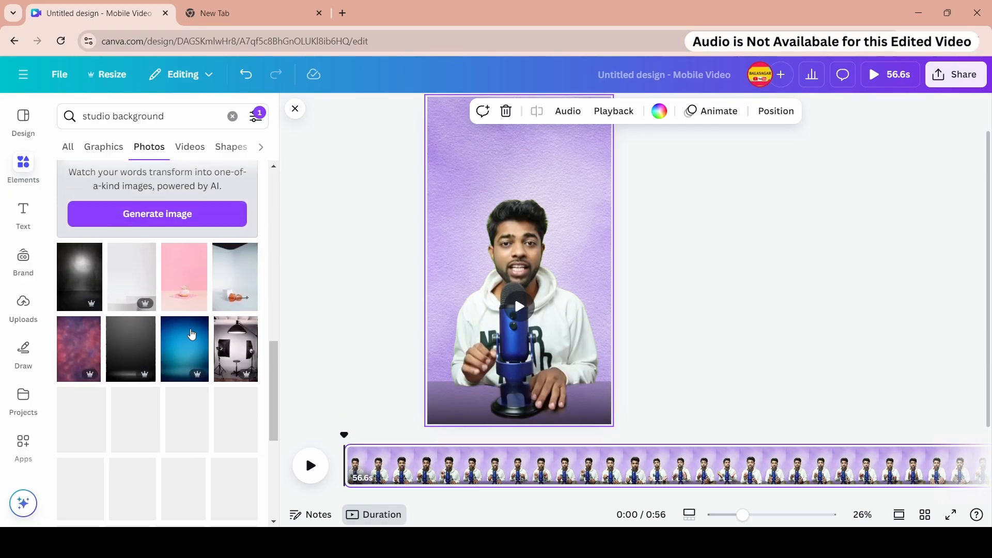
scroll(186, 331, "down", 7)
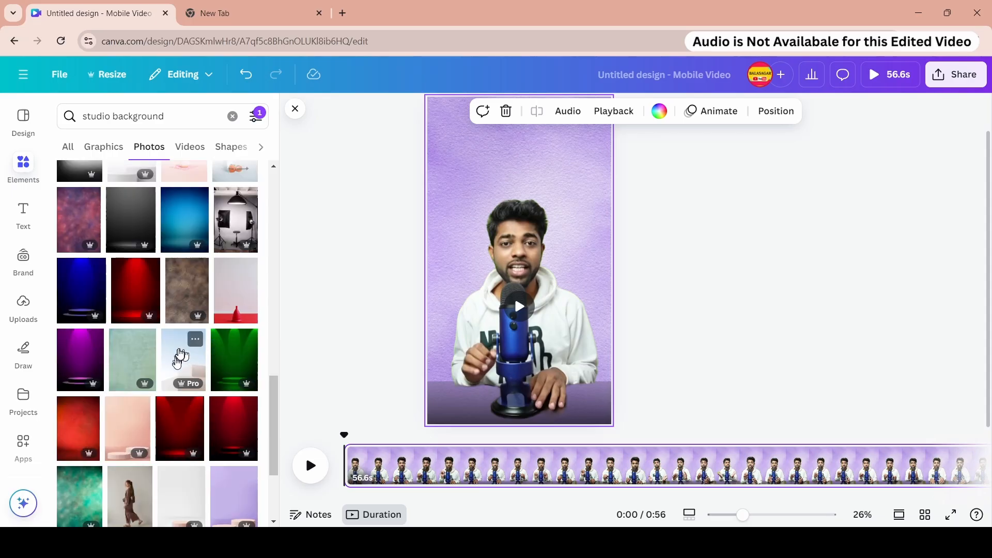
scroll(191, 348, "down", 10)
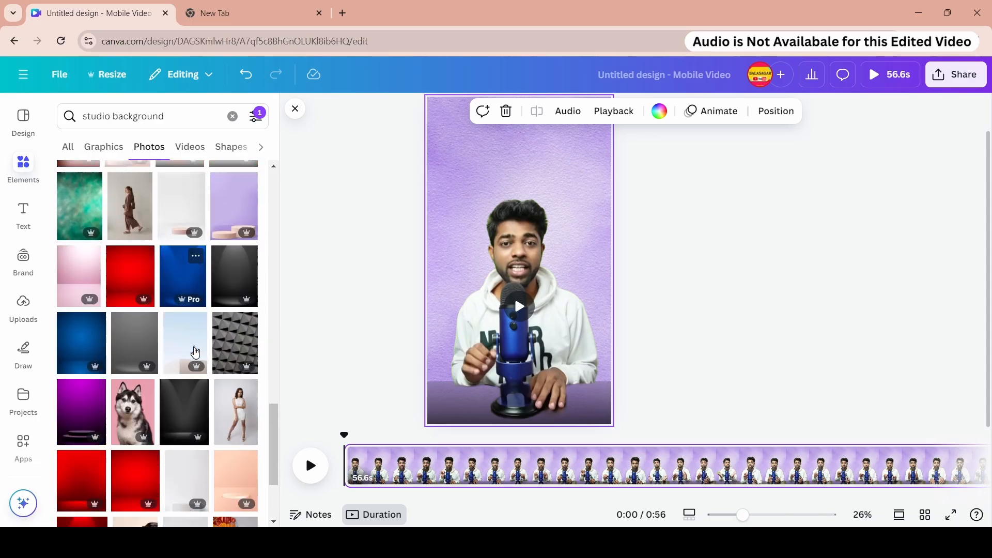
scroll(191, 351, "down", 5)
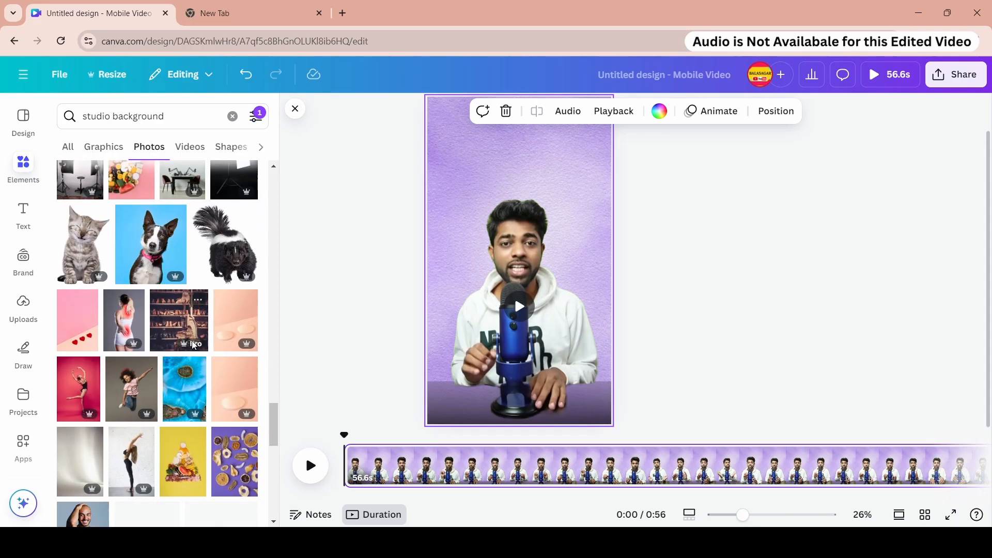
scroll(194, 346, "down", 4)
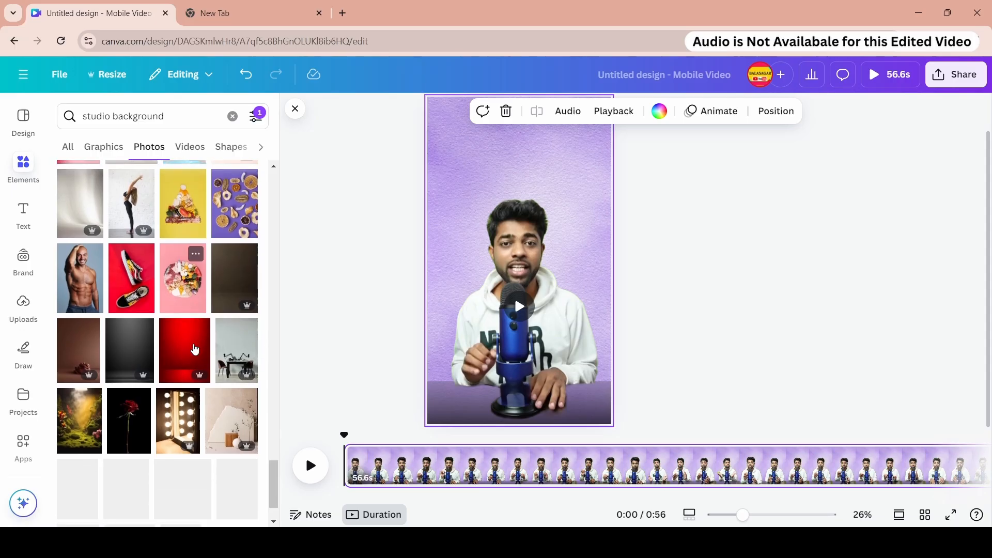
- Replace the page background with the plain orange wall photo from a Wall background search
scroll(197, 345, "up", 3)
scroll(198, 340, "up", 3)
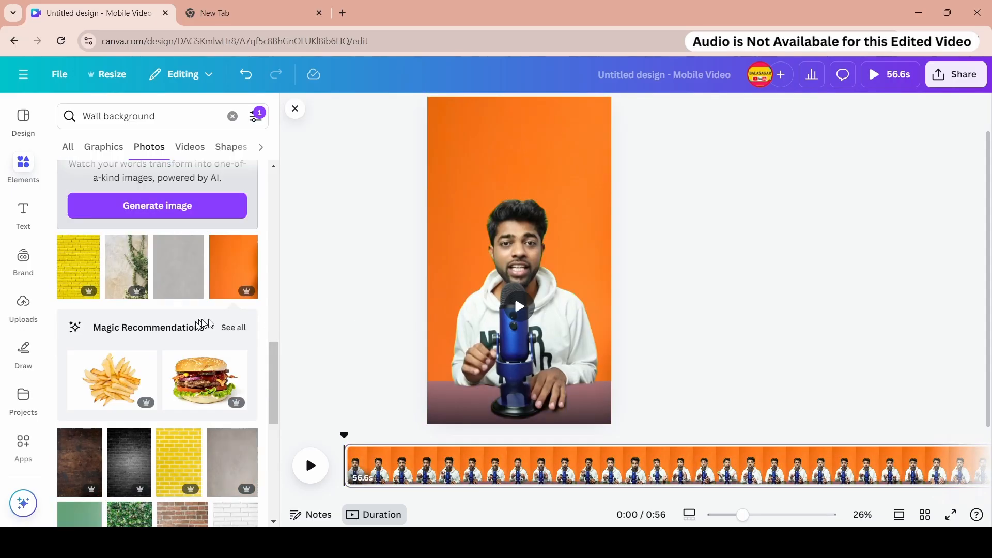
scroll(153, 347, "down", 5)
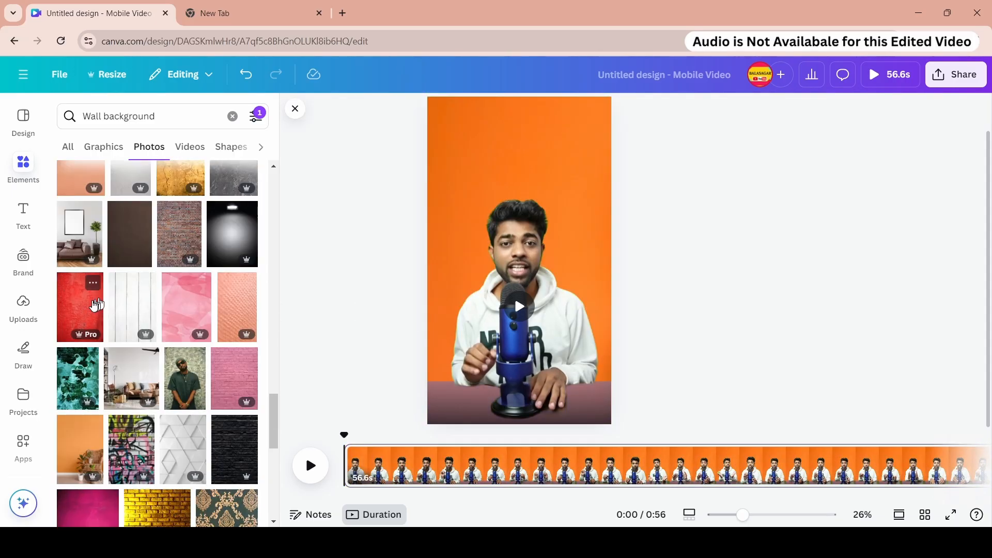
left_click(93, 306)
key("Delete")
- Play the design to preview the reel with the orange wall background
scroll(173, 357, "down", 20)
scroll(173, 385, "down", 10)
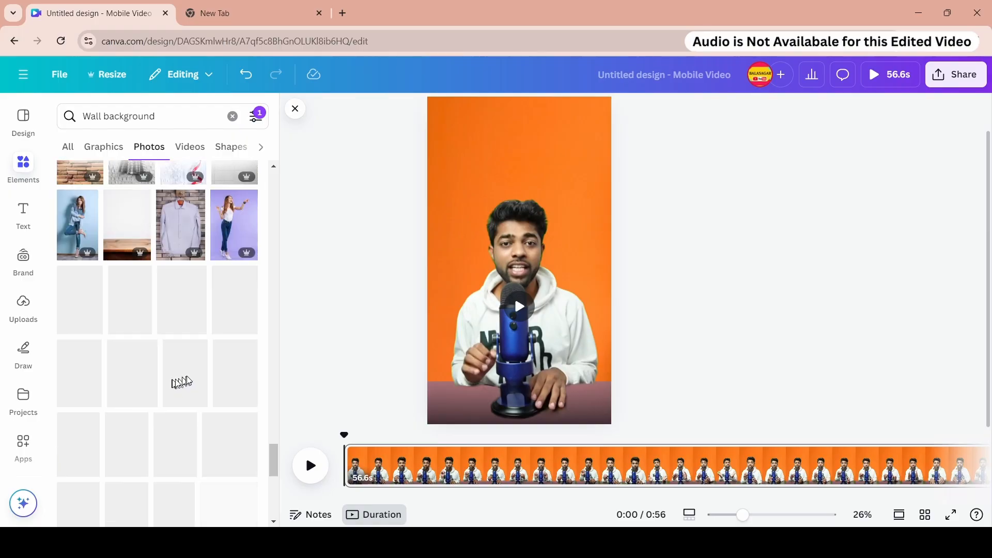
scroll(193, 374, "down", 5)
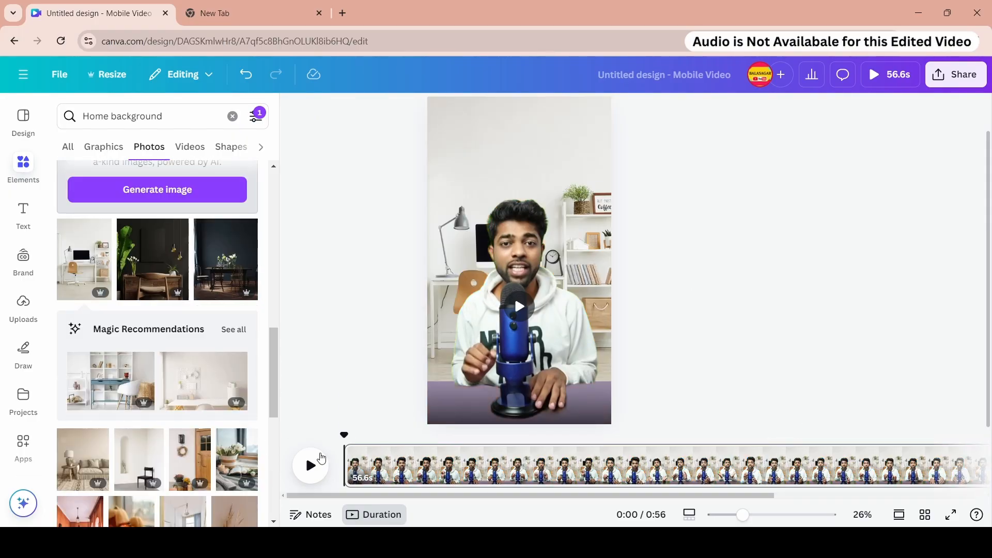
left_click(311, 465)
left_click(888, 78)
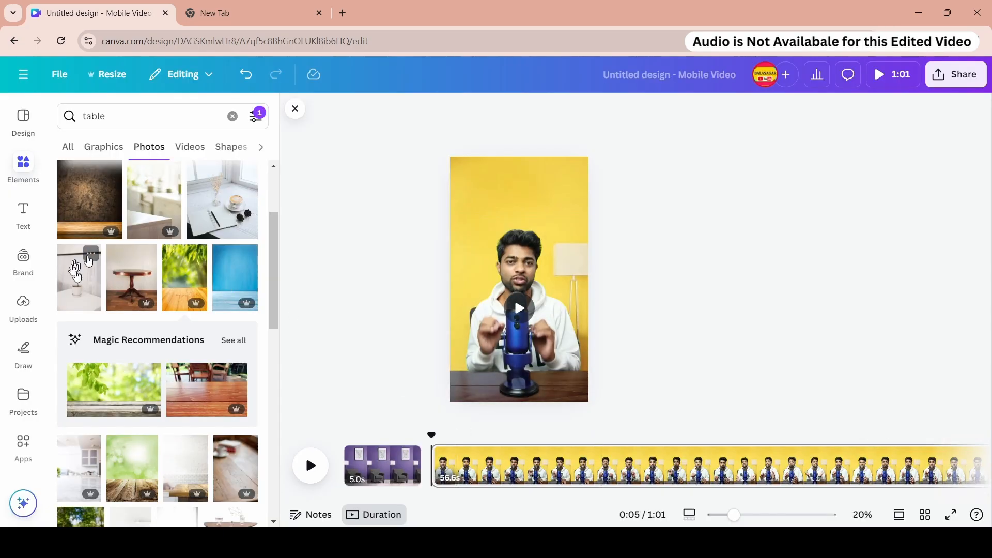
scroll(155, 310, "down", 3)
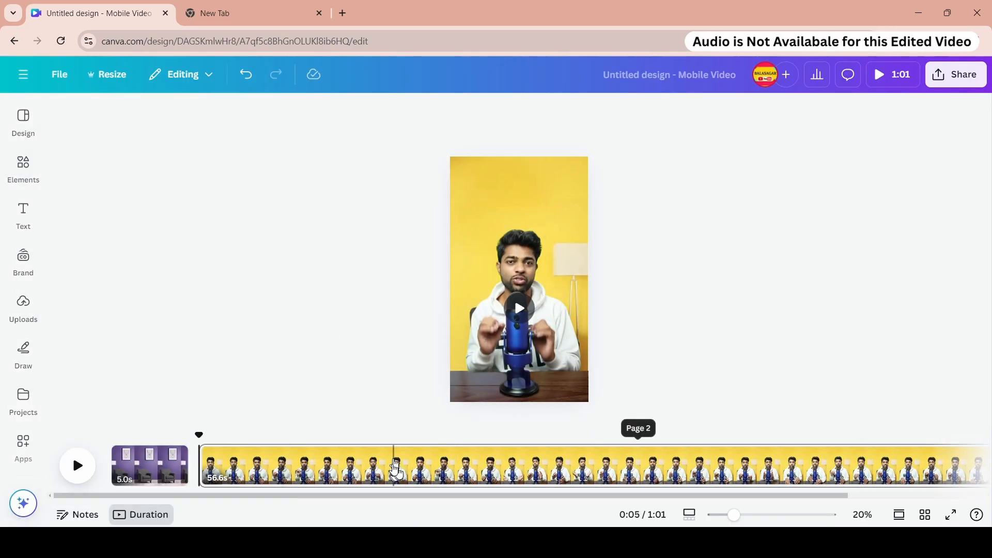
- Delete the 5-second purple room background page from the timeline
left_click(300, 466)
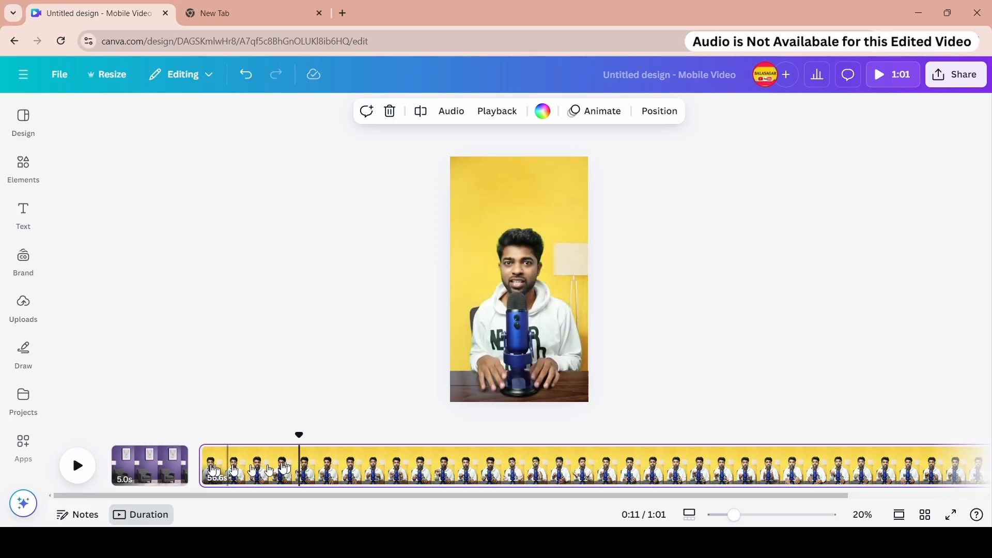
left_click(155, 467)
left_click(179, 454)
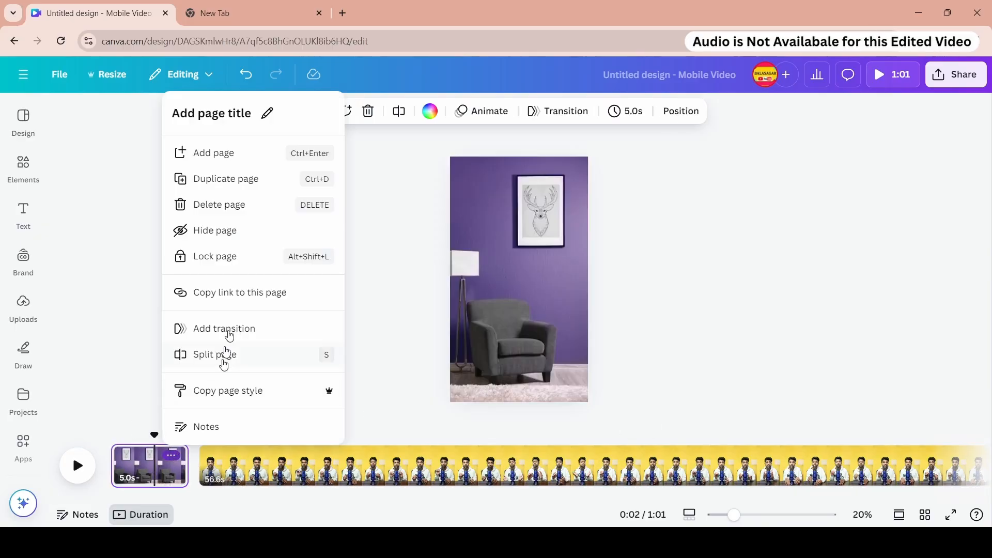
left_click(263, 204)
- Duplicate the presenter video page so the design has two copies
left_click_drag(718, 499, 947, 499)
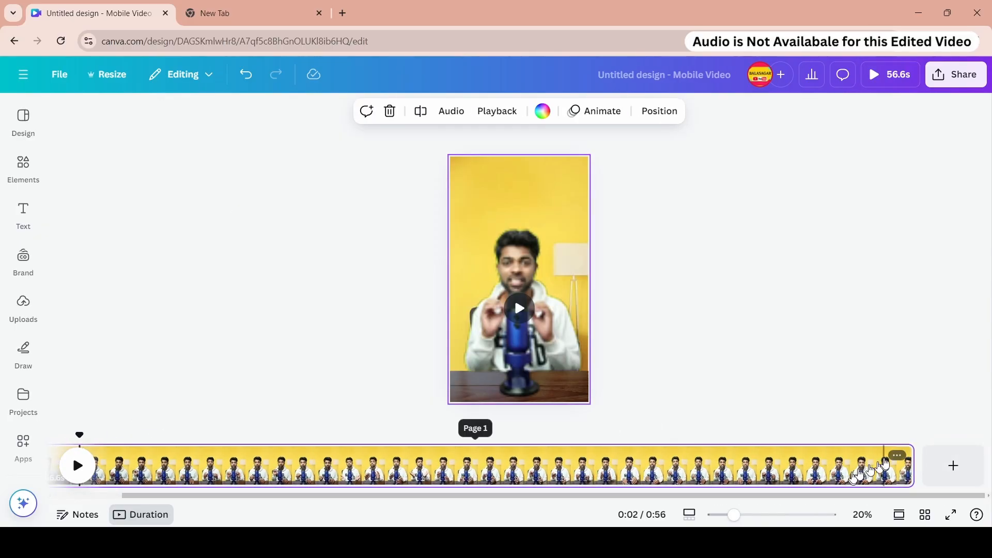
left_click(897, 456)
left_click(878, 180)
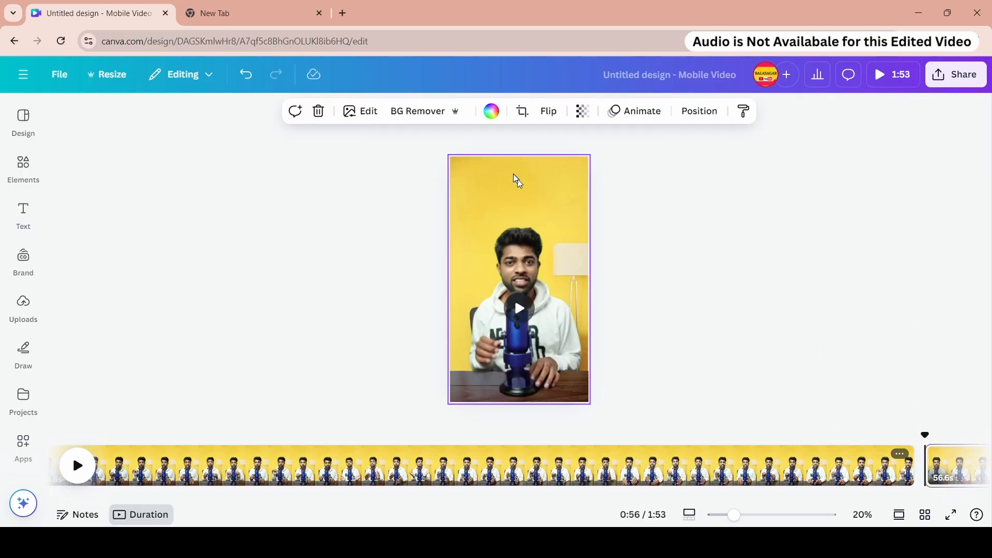
- Add the purple armchair room photo from recently used elements and set it as the second page's background
left_click(24, 165)
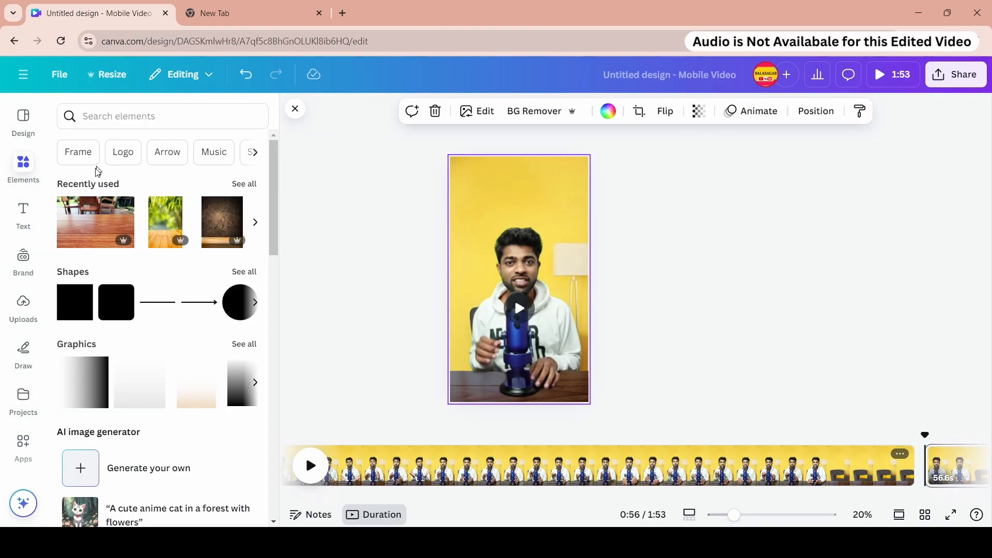
left_click(242, 184)
left_click(130, 243)
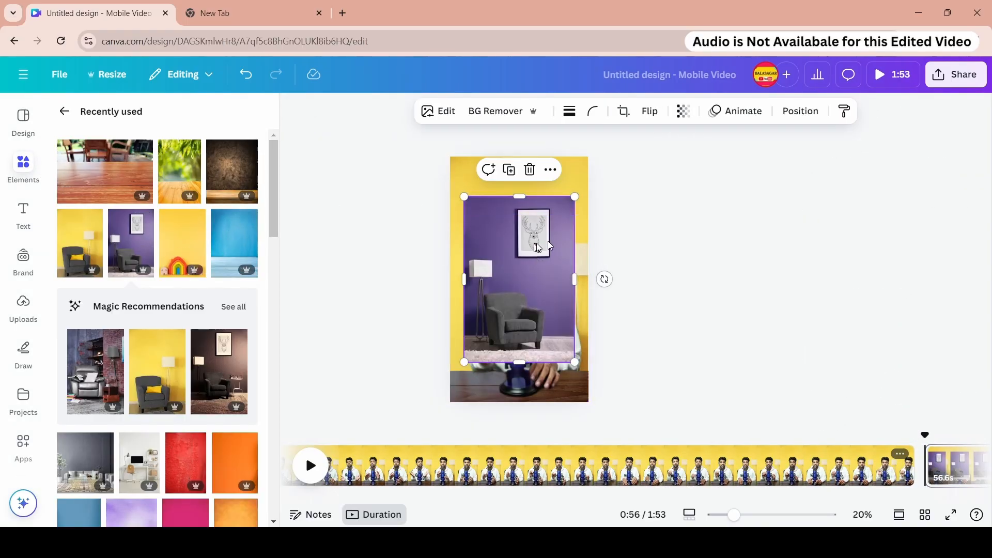
right_click(537, 279)
left_click(569, 455)
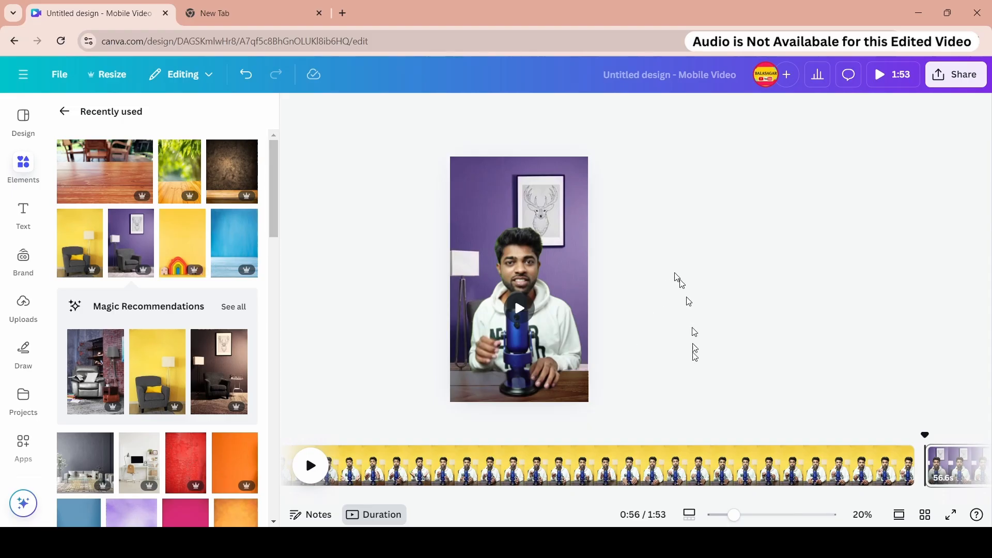
- Select the second page's video and set its volume to 0
left_click(658, 466)
left_click_drag(606, 497, 795, 499)
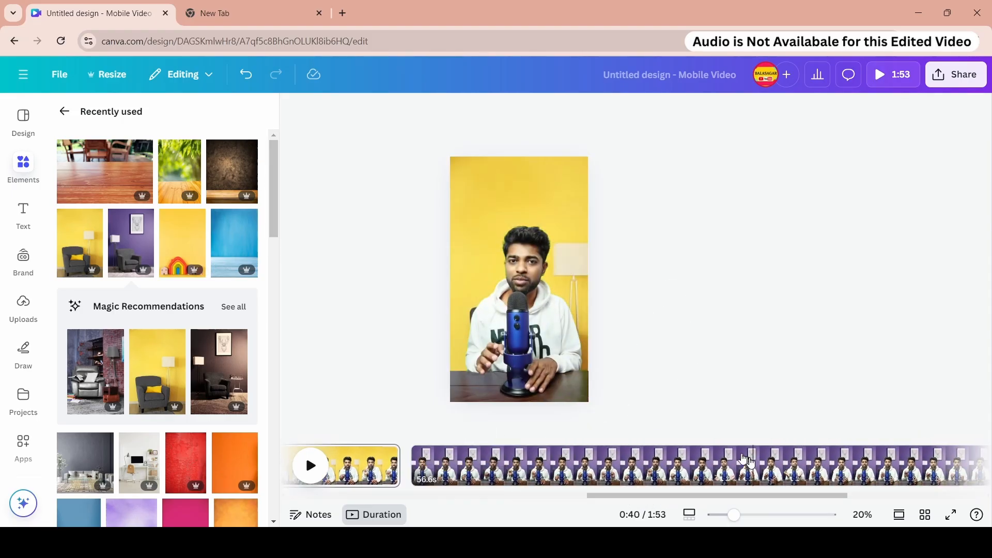
left_click(721, 463)
left_click(568, 111)
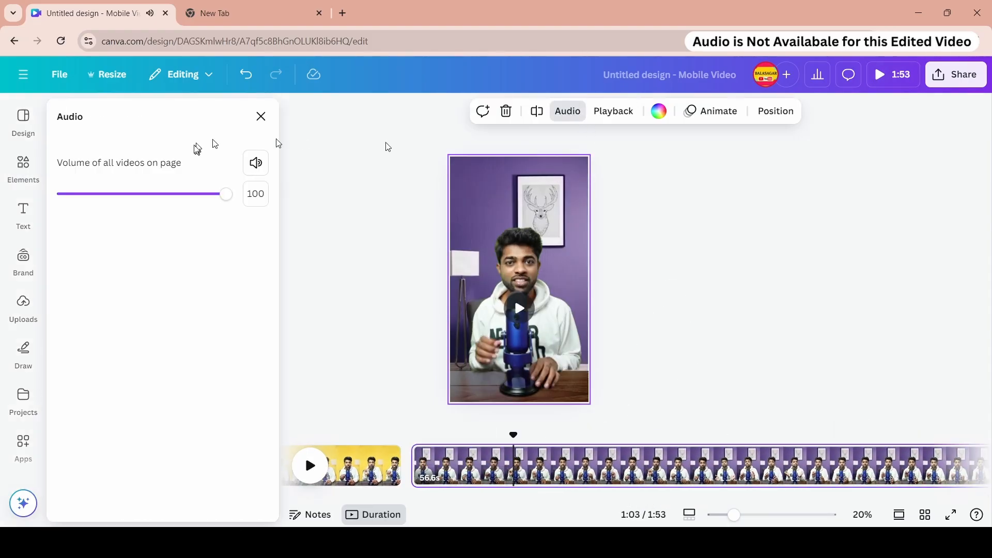
left_click_drag(192, 195, 52, 197)
left_click(310, 465)
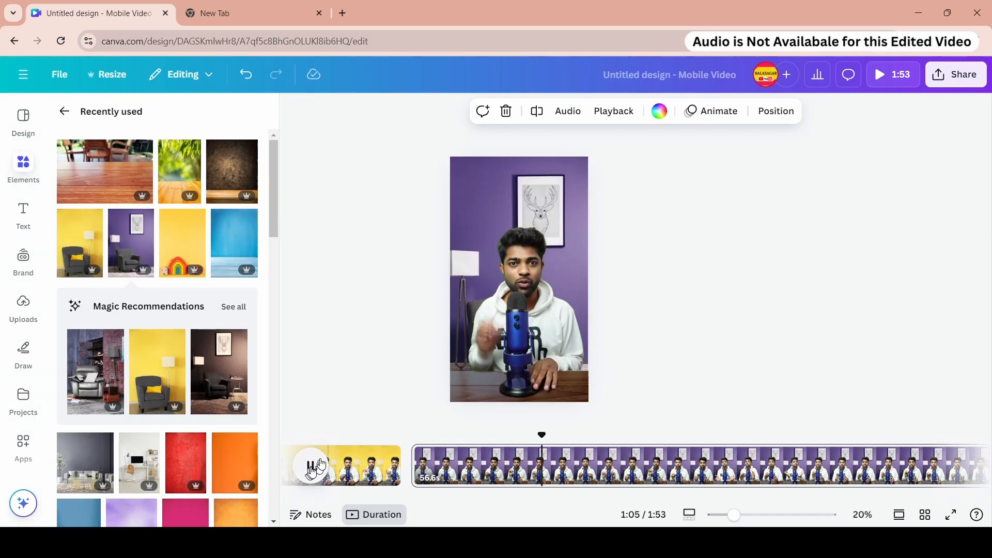
left_click(329, 447)
scroll(237, 336, "down", 2)
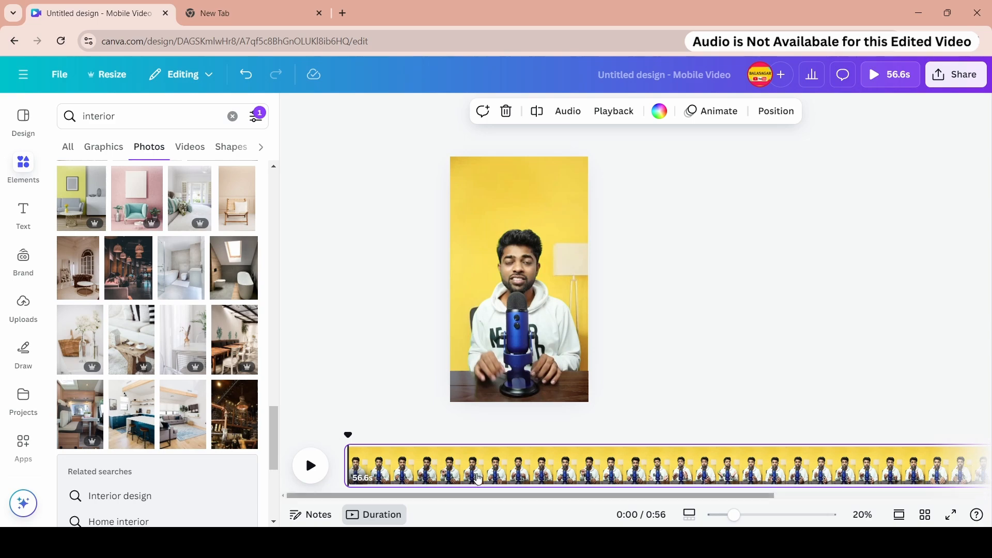
- Open the presenter video's audio settings and play the page preview
left_click(569, 112)
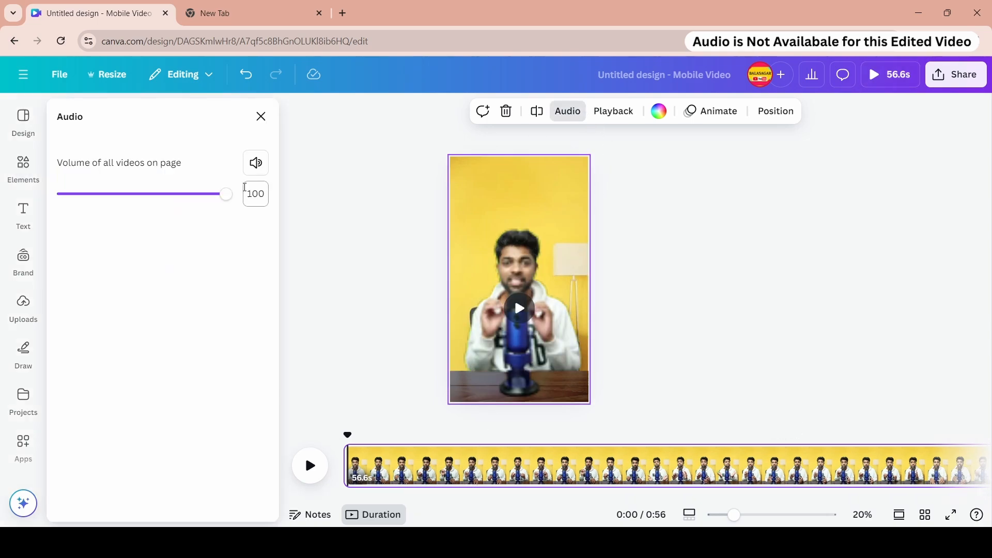
key("space")
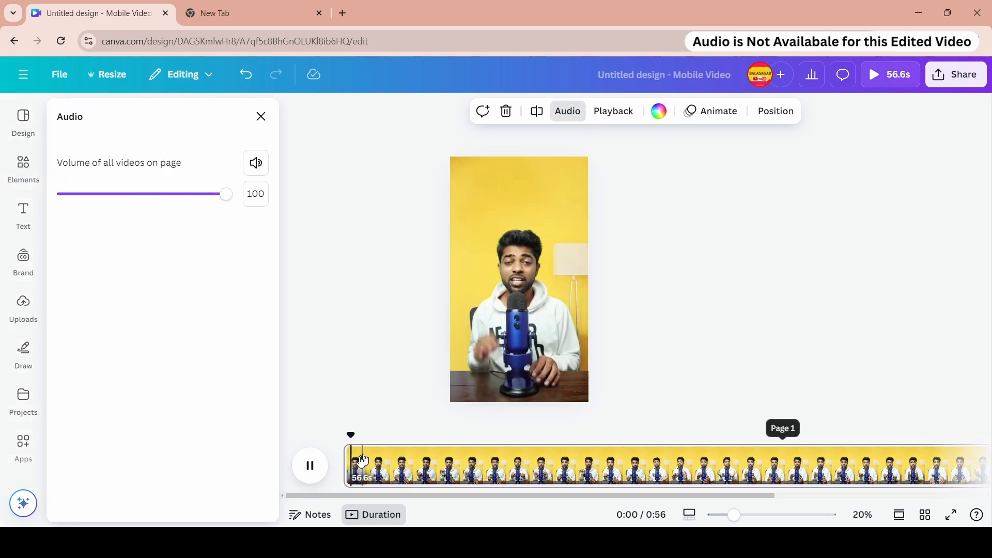
left_click_drag(664, 495, 876, 494)
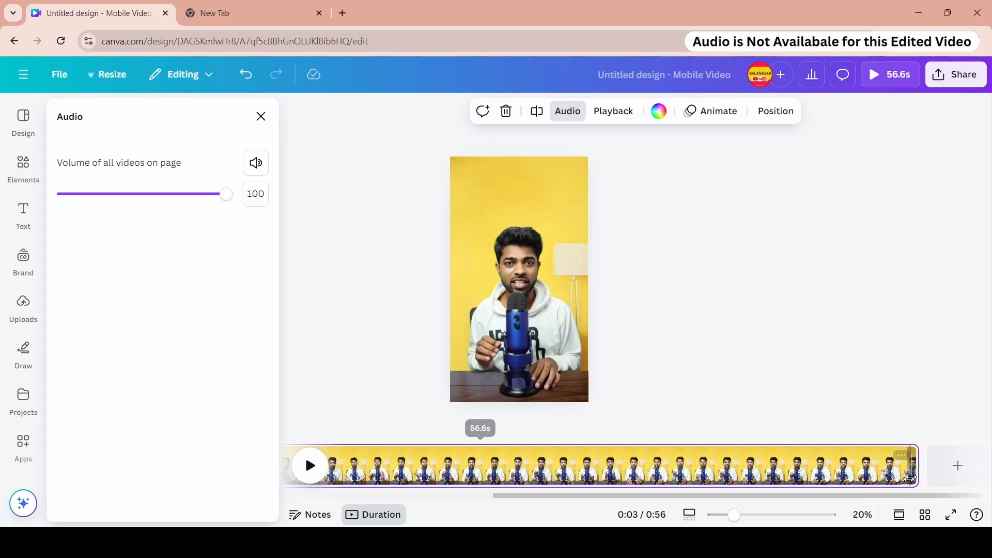
left_click(911, 470)
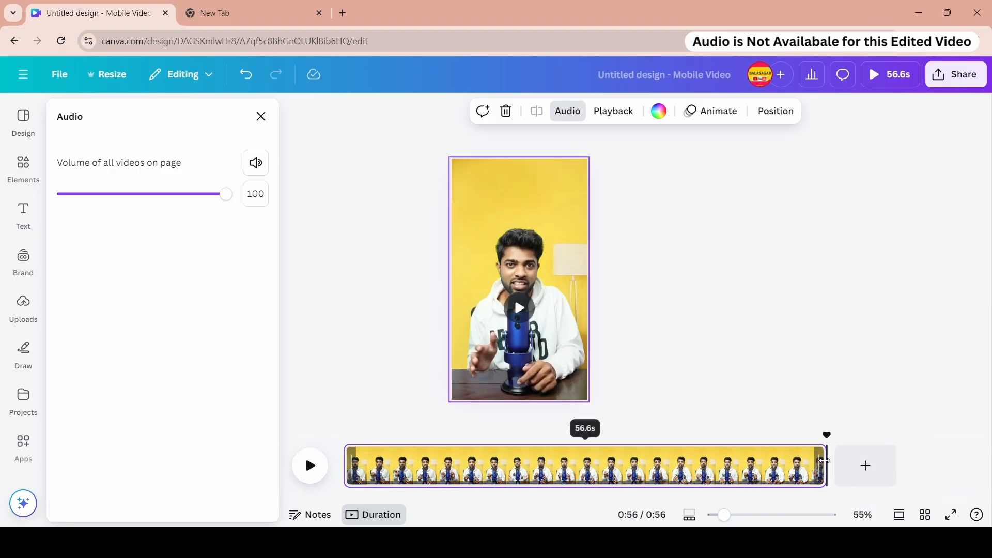
- Zoom the timeline in and play through the presenter video to review its opening seconds
left_click_drag(378, 436, 446, 436)
left_click(691, 515)
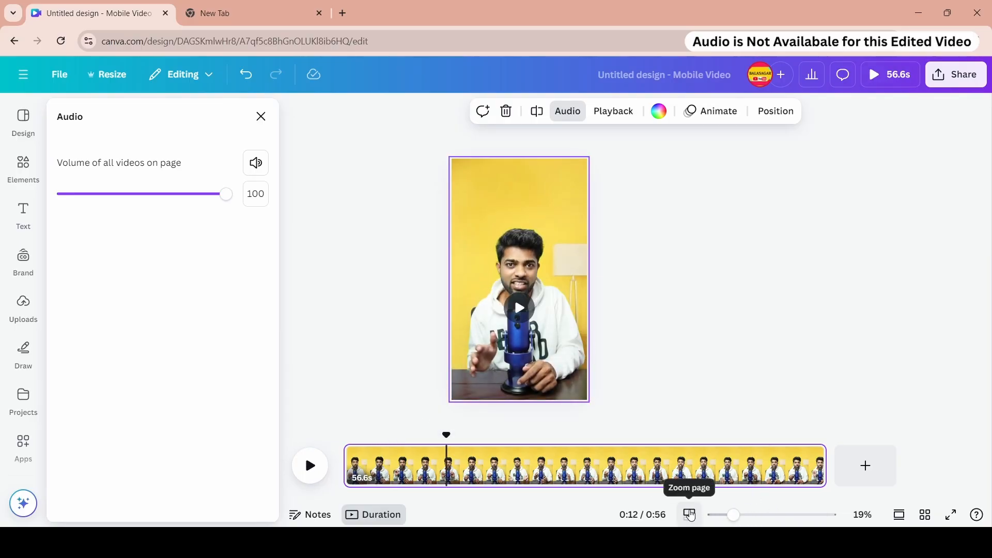
left_click(693, 516)
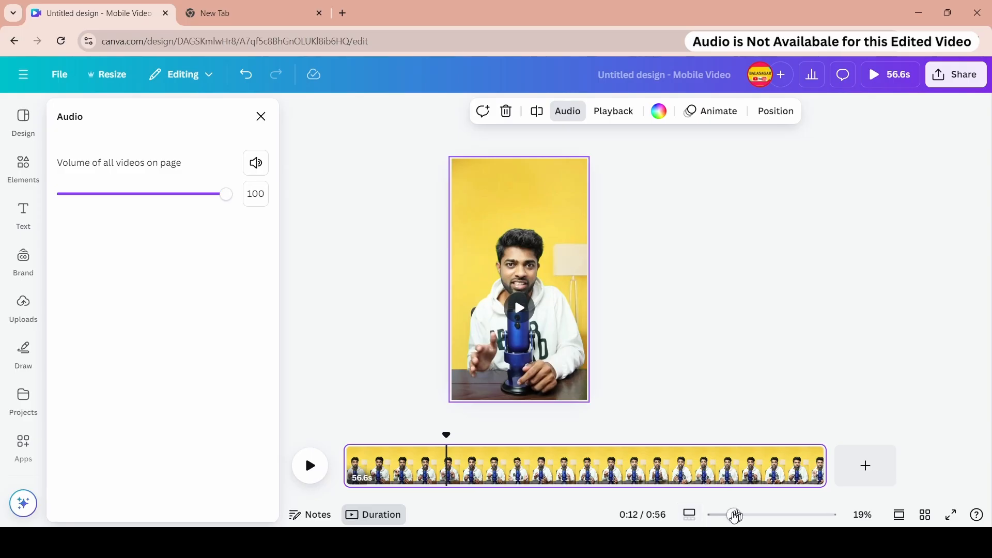
mouse_move(735, 516)
left_mouse_down()
mouse_move(764, 514)
mouse_move(738, 515)
left_mouse_up()
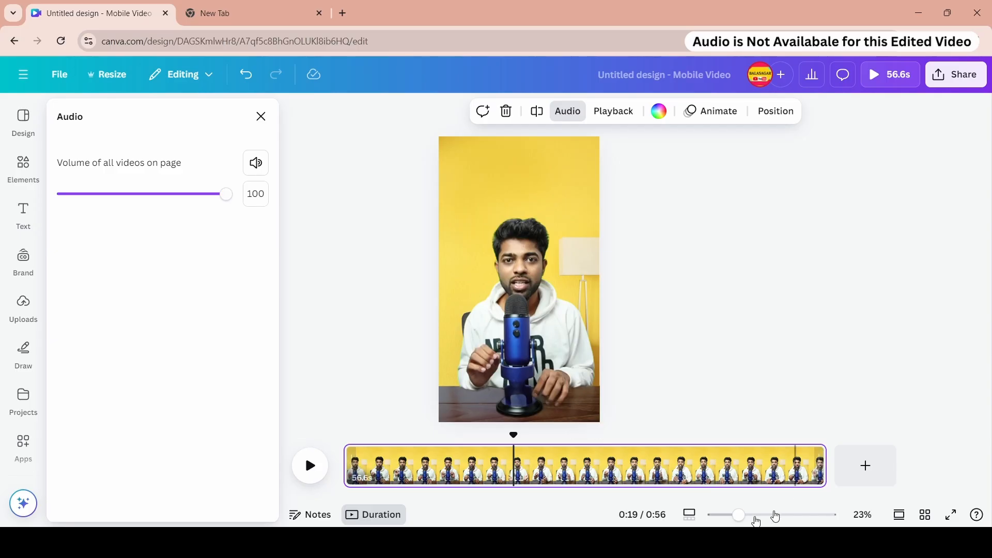
left_click(687, 517)
left_click_drag(722, 522, 775, 523)
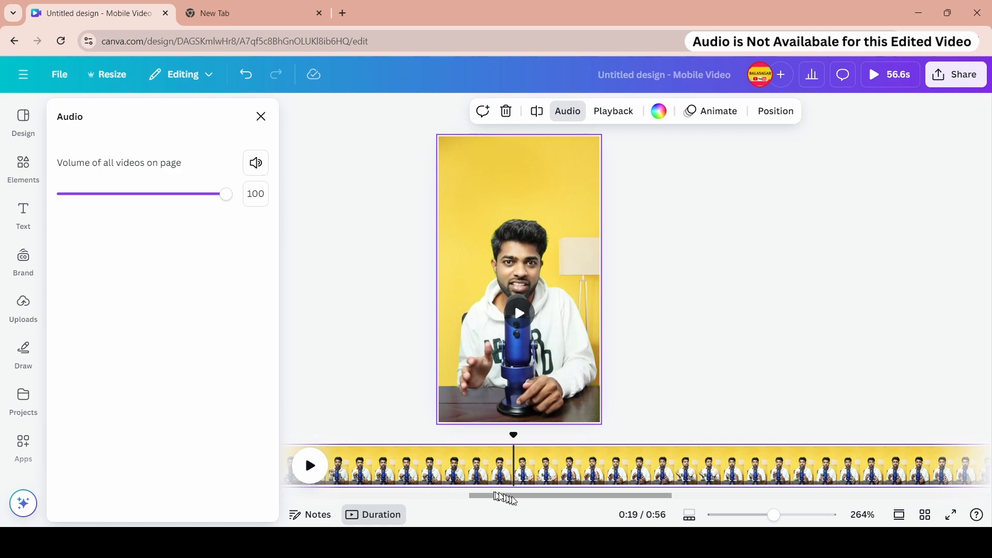
left_click_drag(511, 498, 277, 501)
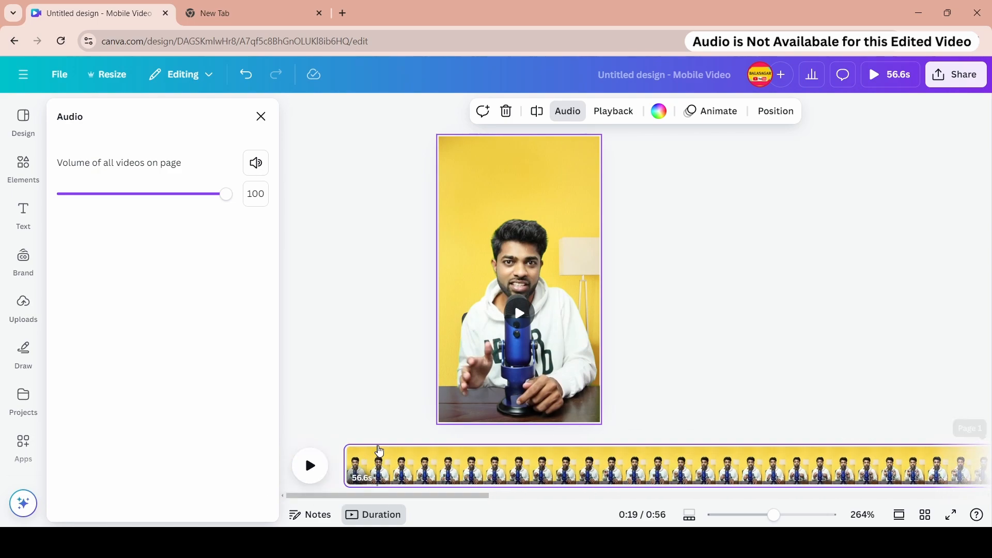
mouse_move(350, 439)
left_mouse_down()
mouse_move(801, 439)
mouse_move(344, 439)
left_mouse_up()
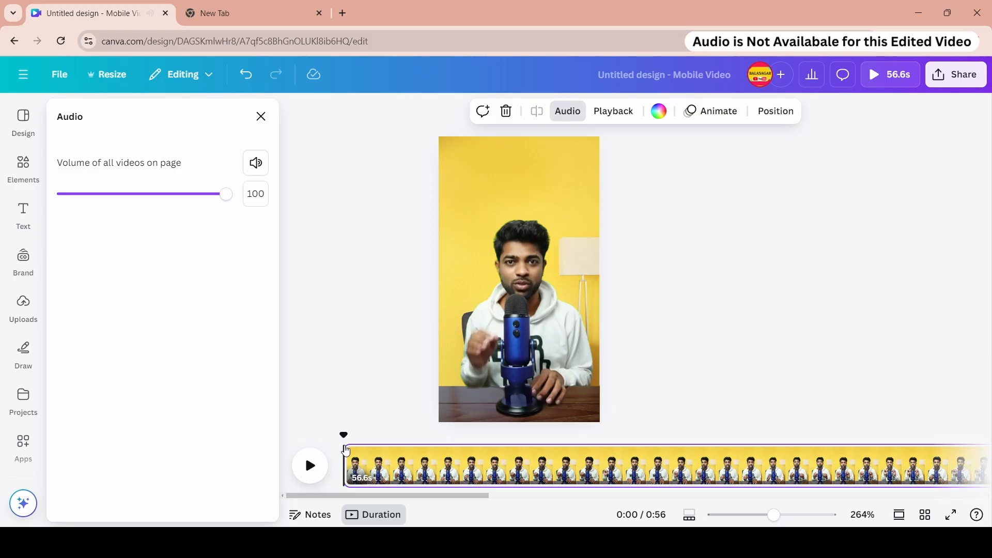
key("space")
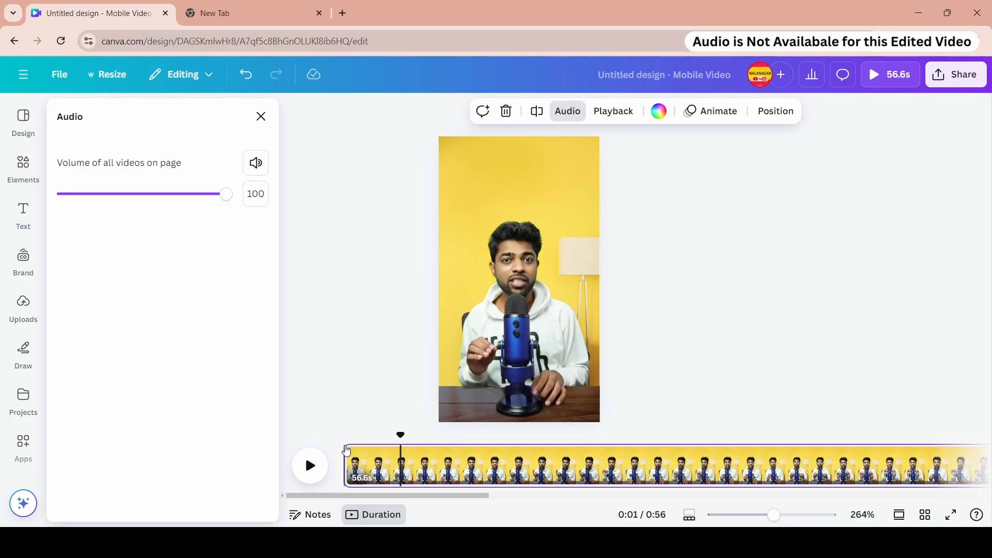
left_click(645, 468)
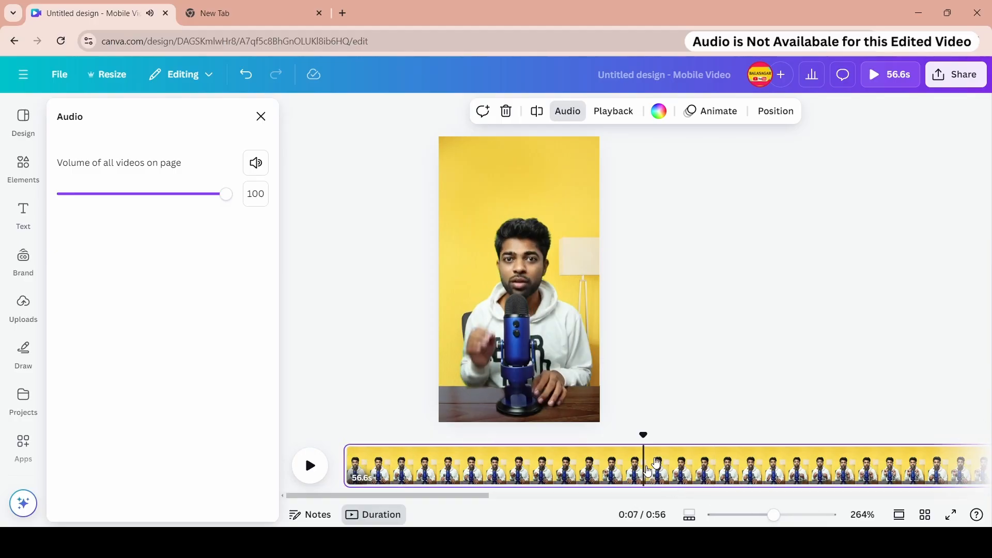
left_click(575, 112)
left_click(579, 112)
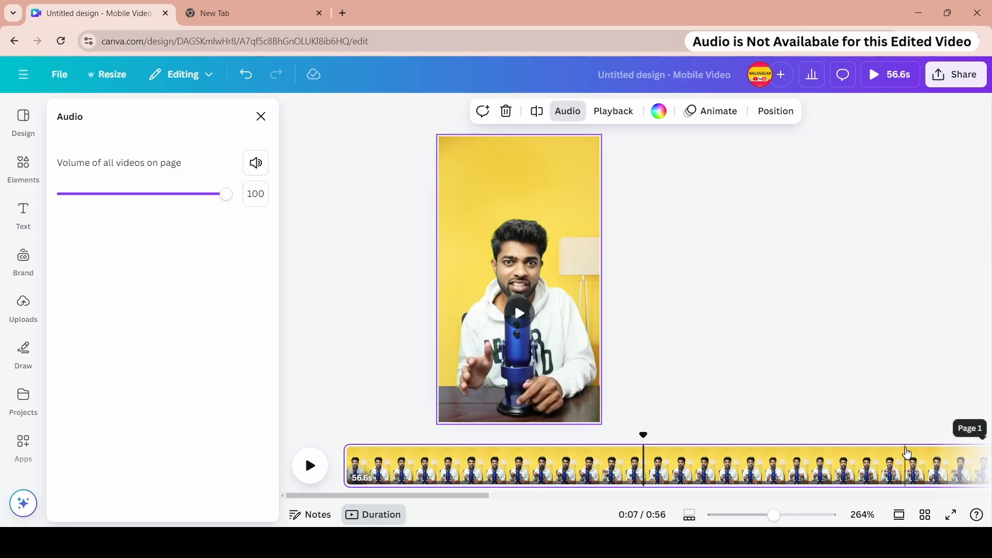
right_click(671, 466)
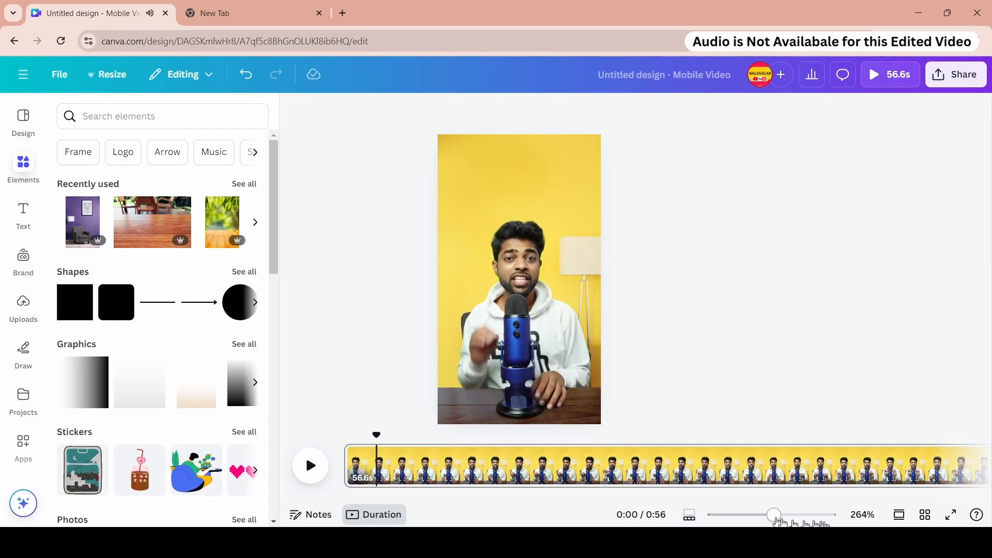
left_click_drag(777, 517, 796, 522)
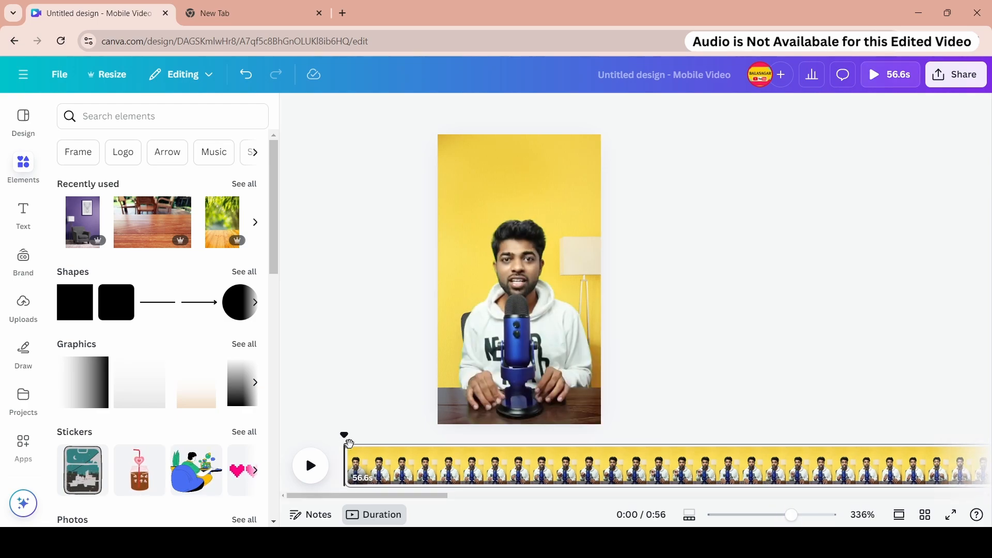
key("space")
key("space")
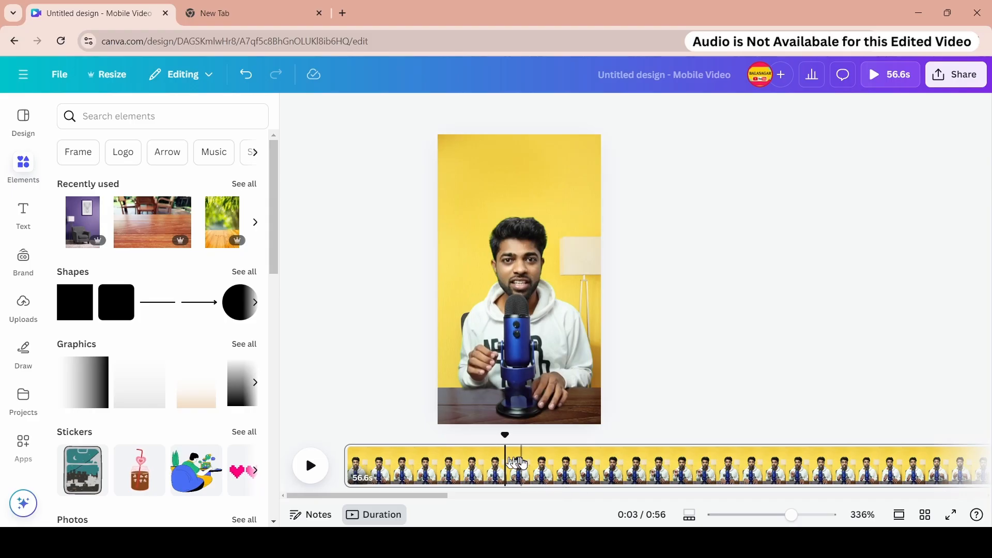
- Split the presenter video page at about 3 seconds, then undo the split
left_click(523, 463)
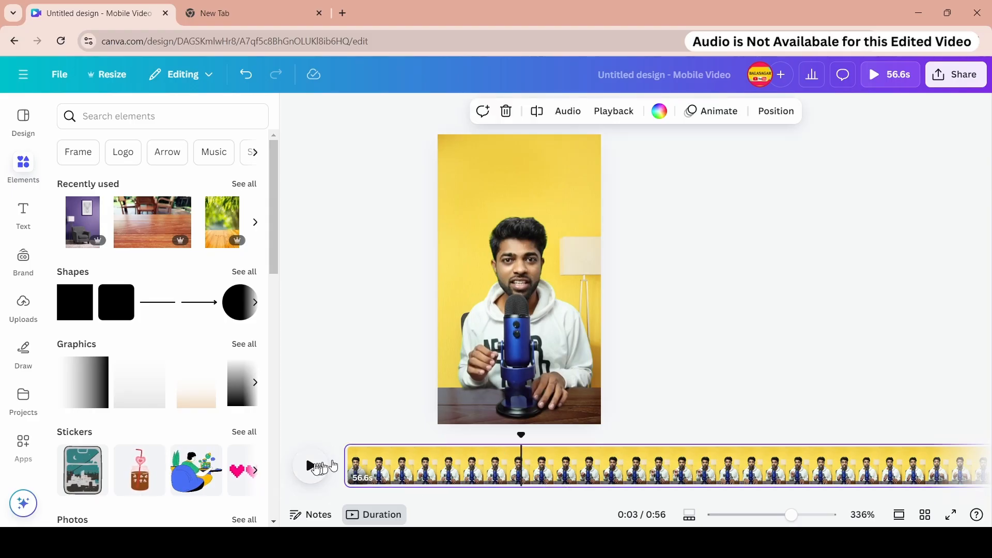
left_click_drag(521, 435, 512, 434)
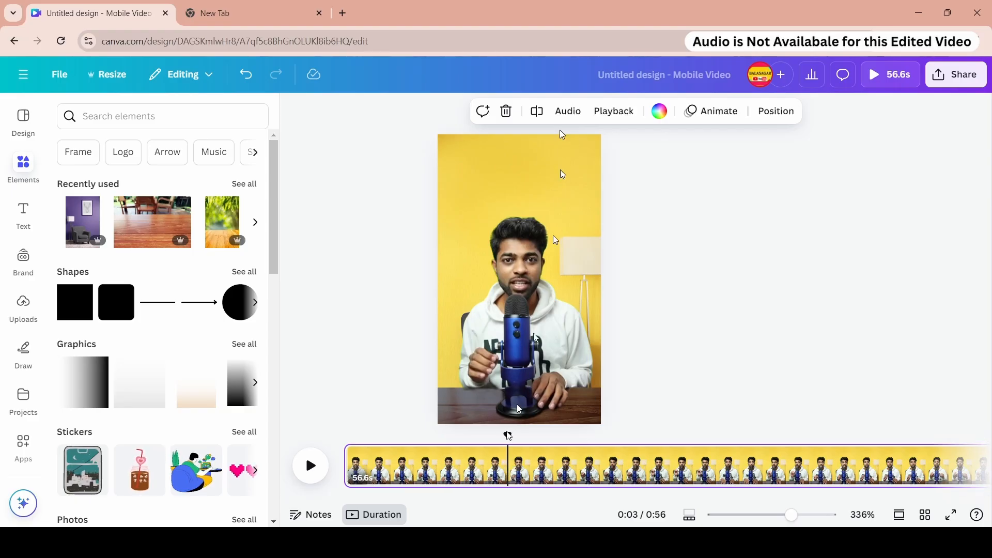
left_click(537, 113)
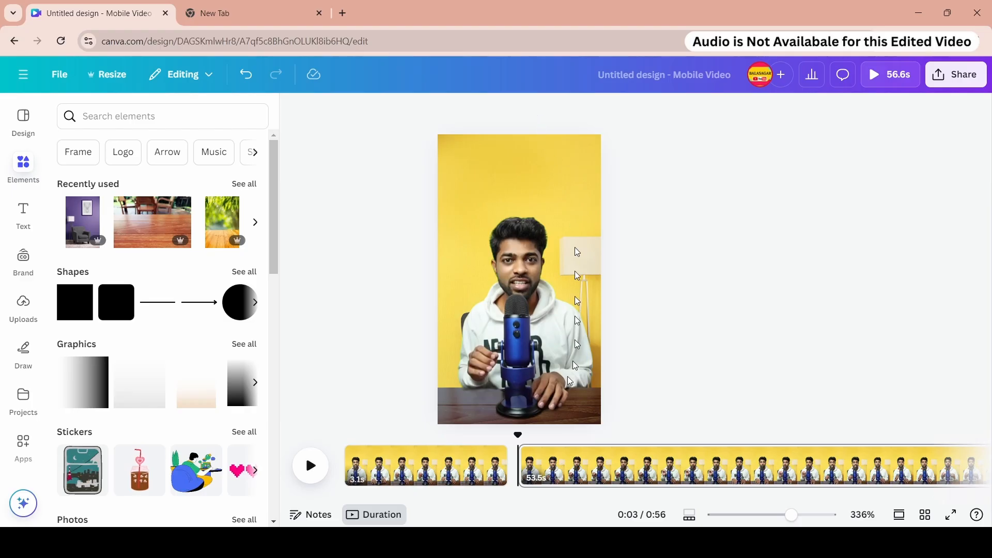
left_click(245, 73)
- Split the presenter video page again at about the 3.1-second mark
right_click(508, 457)
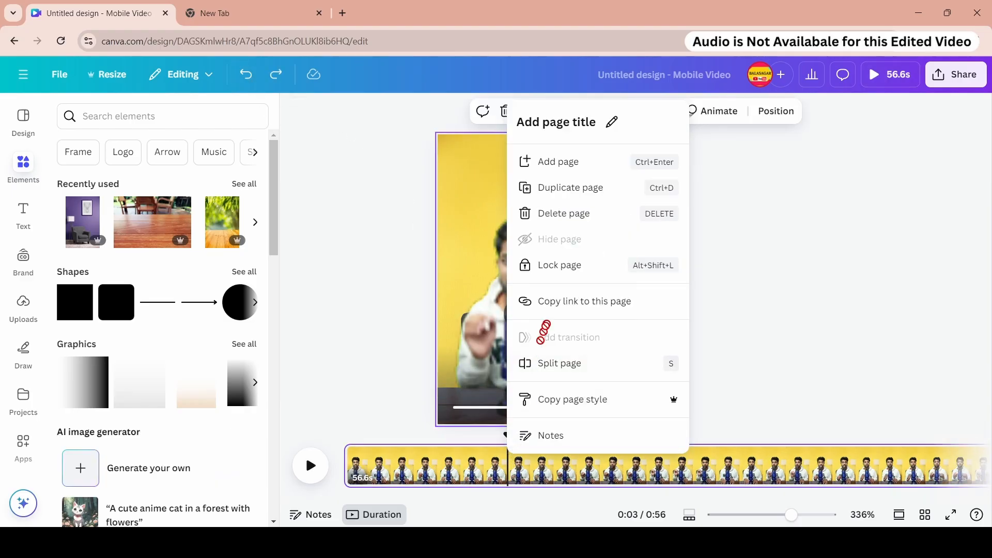
left_click(563, 370)
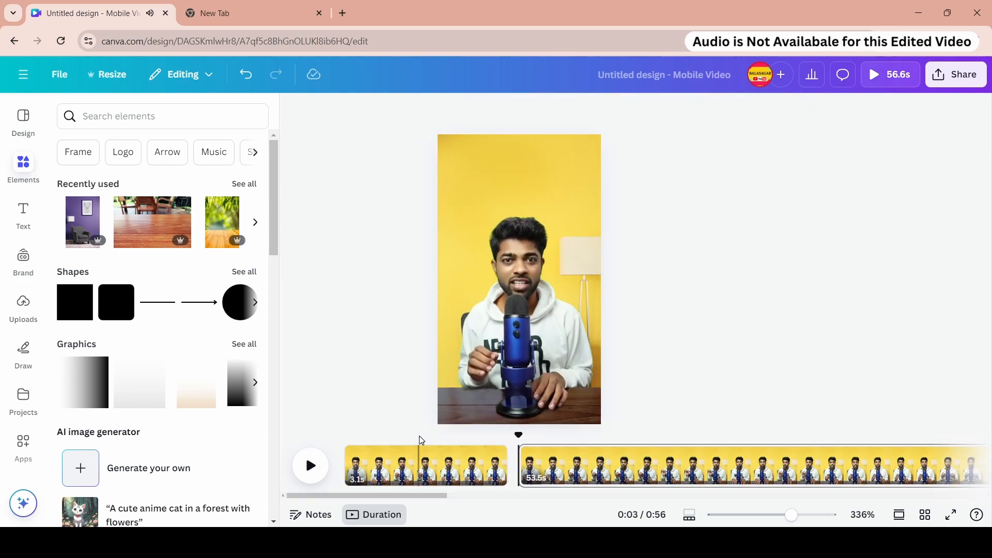
- Zoom the timeline to 500% and split the presenter video page at about the 6.2-second mark
left_click(682, 437)
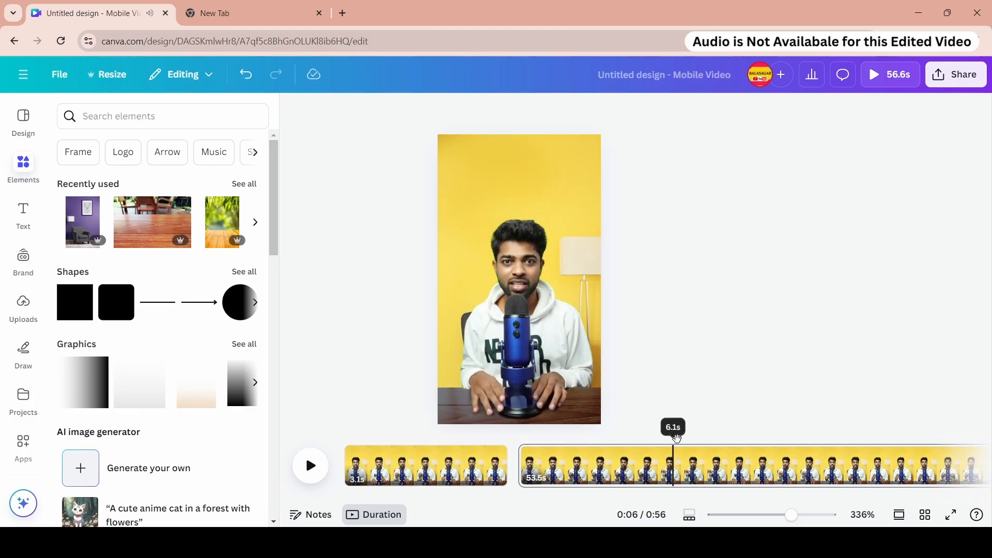
left_click_drag(794, 517, 863, 518)
left_click_drag(673, 435, 682, 435)
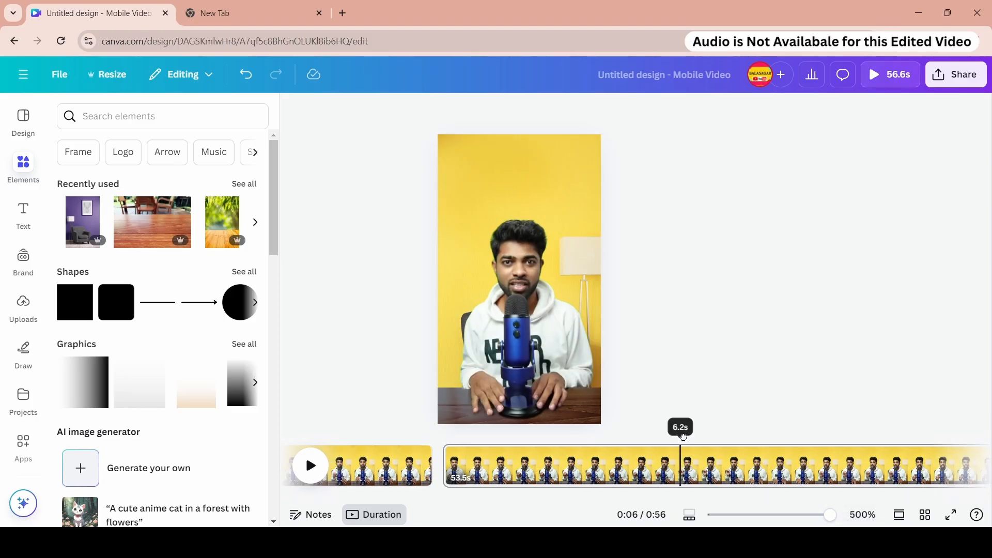
right_click(678, 466)
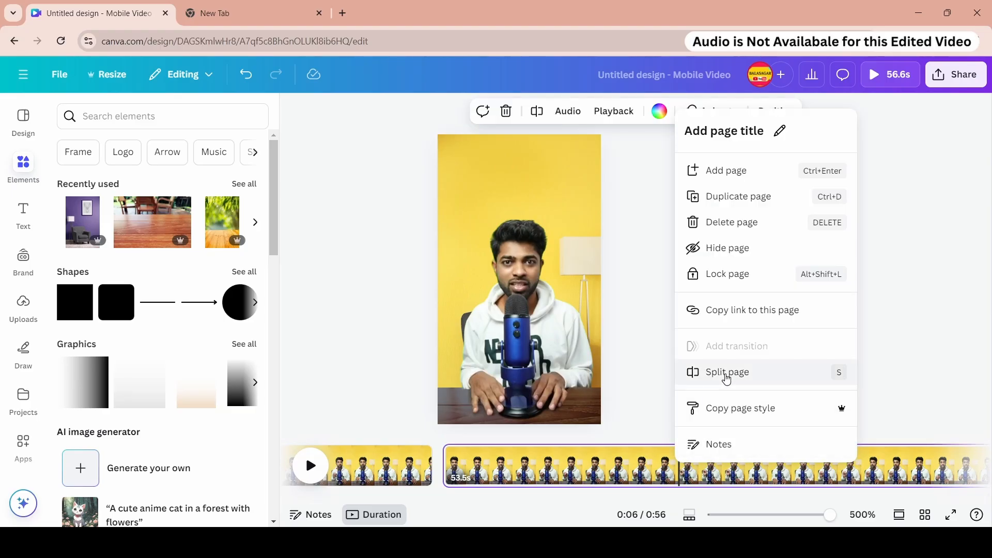
left_click(636, 449)
left_click(680, 449)
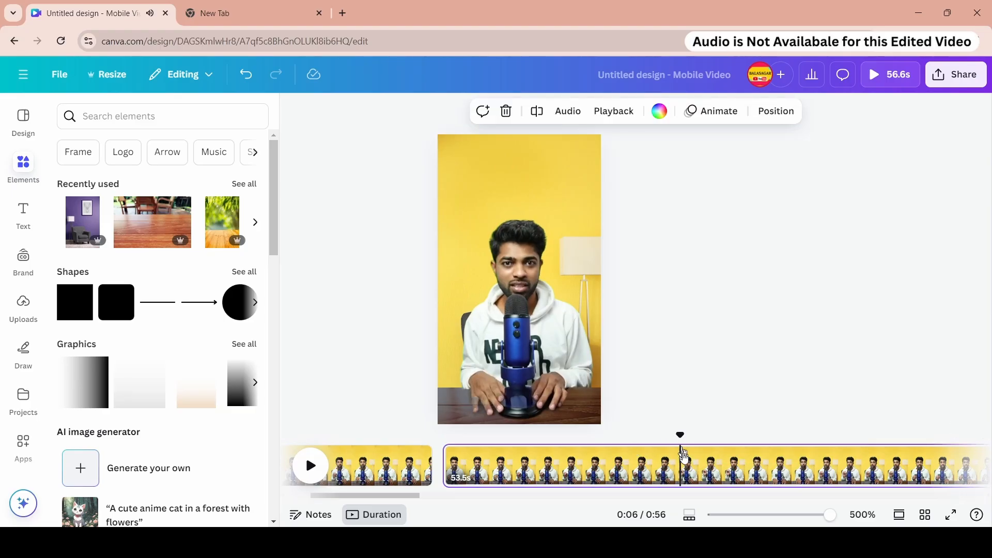
right_click(682, 465)
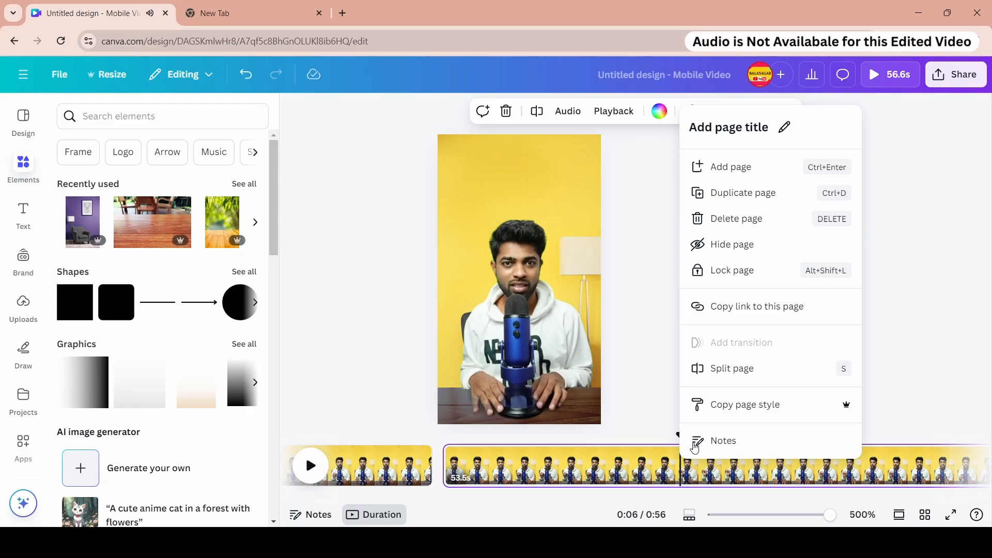
left_click(726, 375)
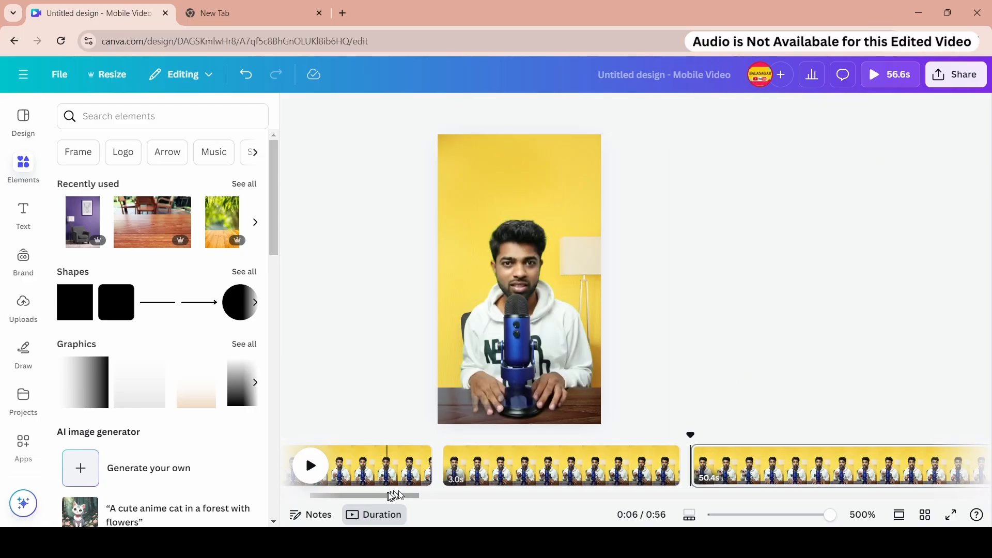
- Split the remaining presenter video page again at around the 0:08 mark
left_click_drag(388, 496, 435, 501)
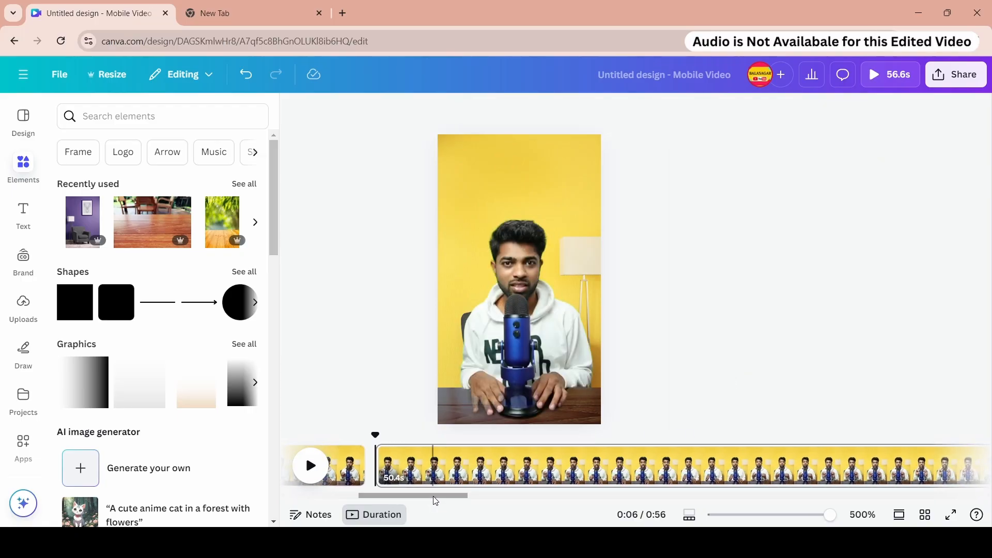
key("space")
key("space")
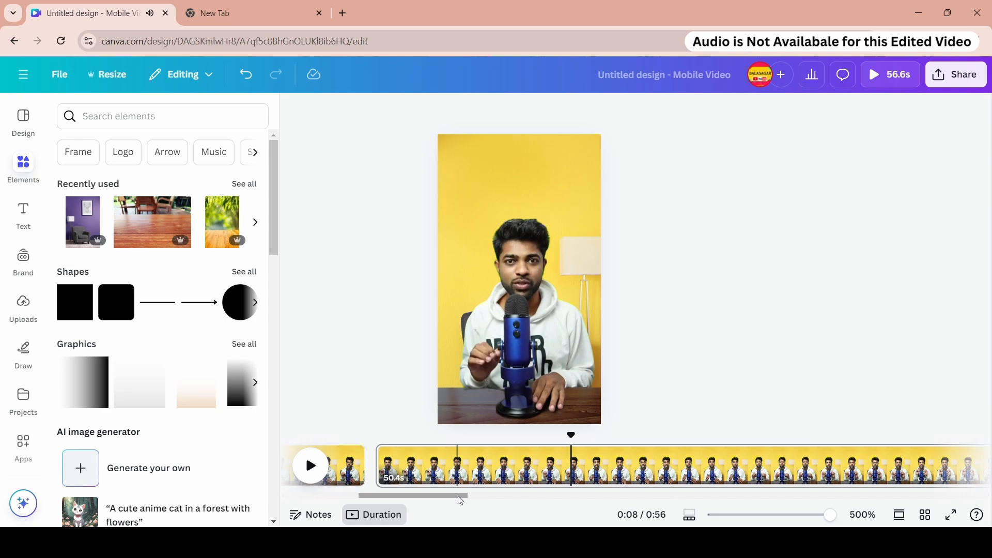
left_click_drag(458, 496, 466, 501)
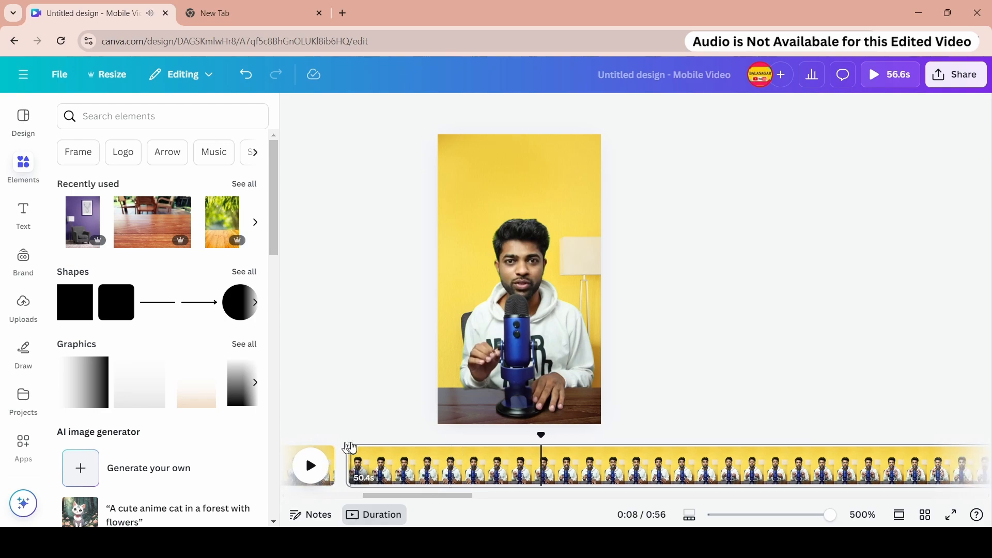
right_click(544, 471)
left_click(586, 374)
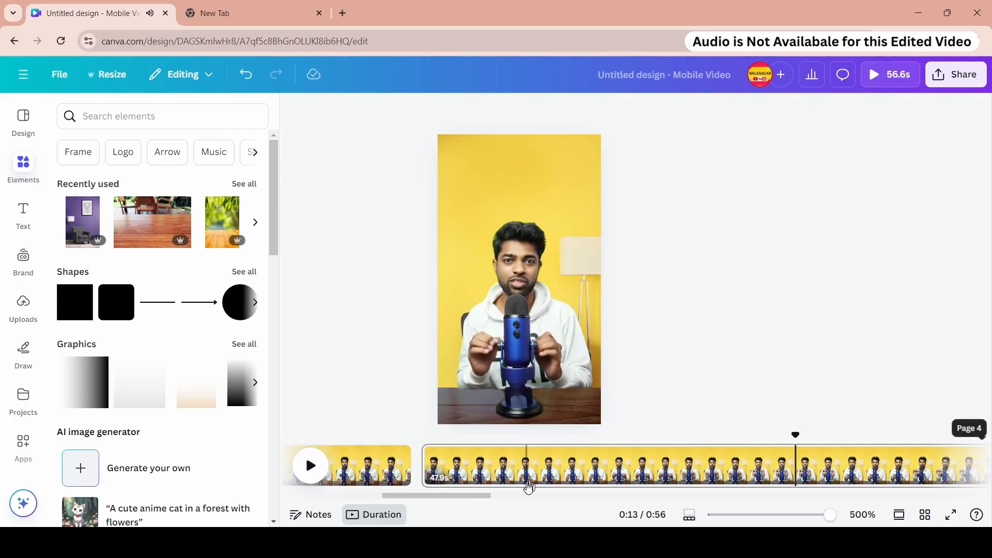
- Play through the next section and split the presenter video page at about the 13.7-second mark
scroll(528, 486, "down", 2)
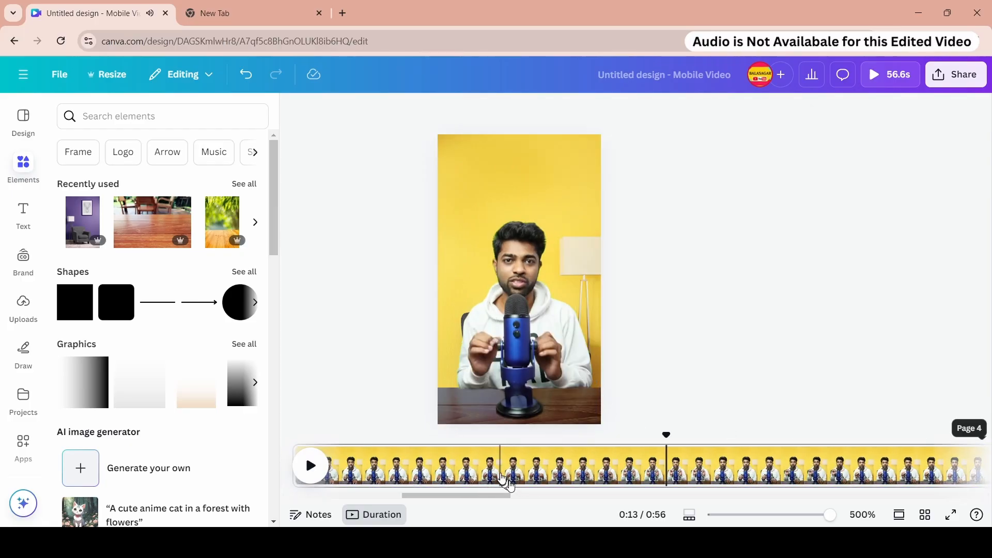
left_click(425, 443)
key("space")
key("space")
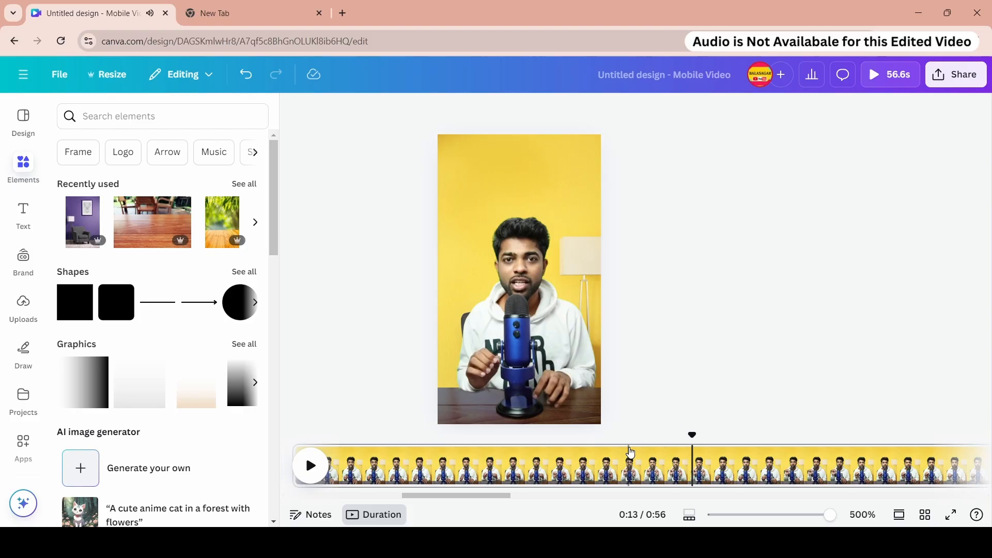
left_click(628, 450)
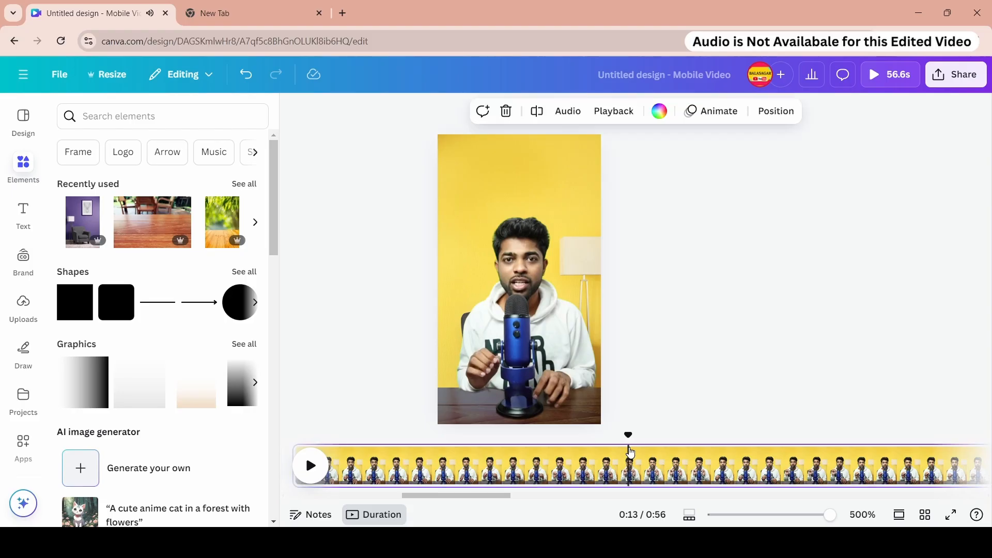
key("space")
key("space")
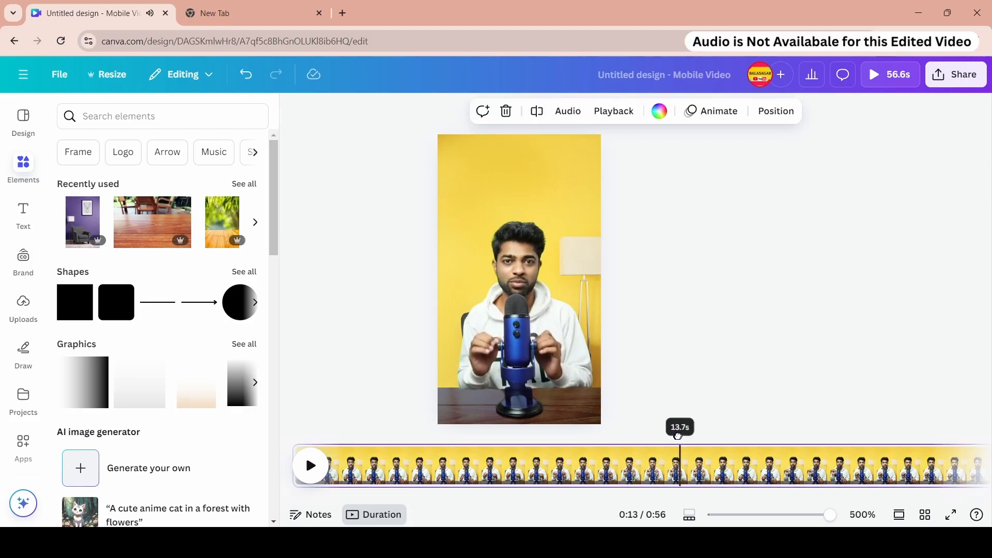
right_click(677, 436)
left_click(713, 381)
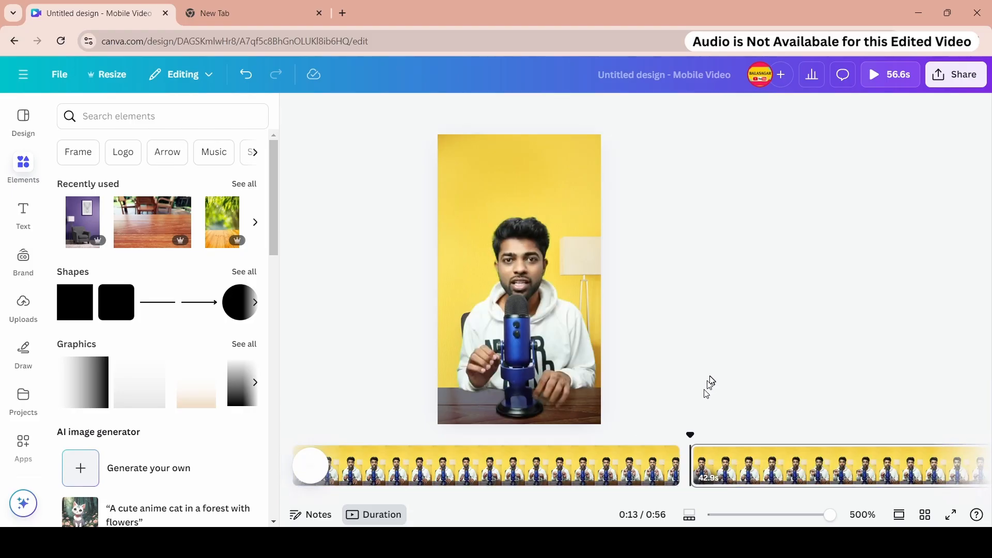
- Split the remaining presenter video page again at around the 0:16 mark
scroll(627, 477, "right", 5)
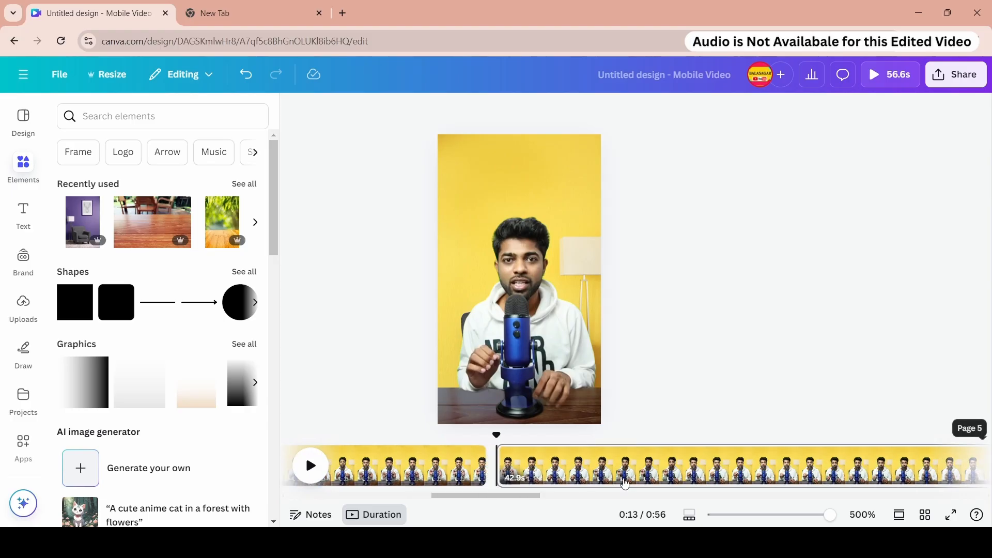
left_click_drag(481, 497, 484, 494)
key("space")
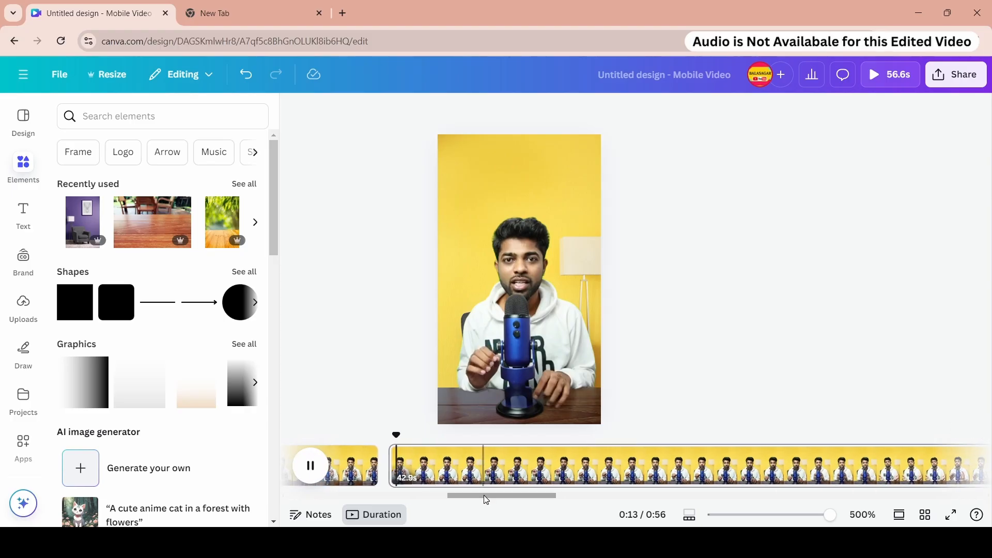
key("space")
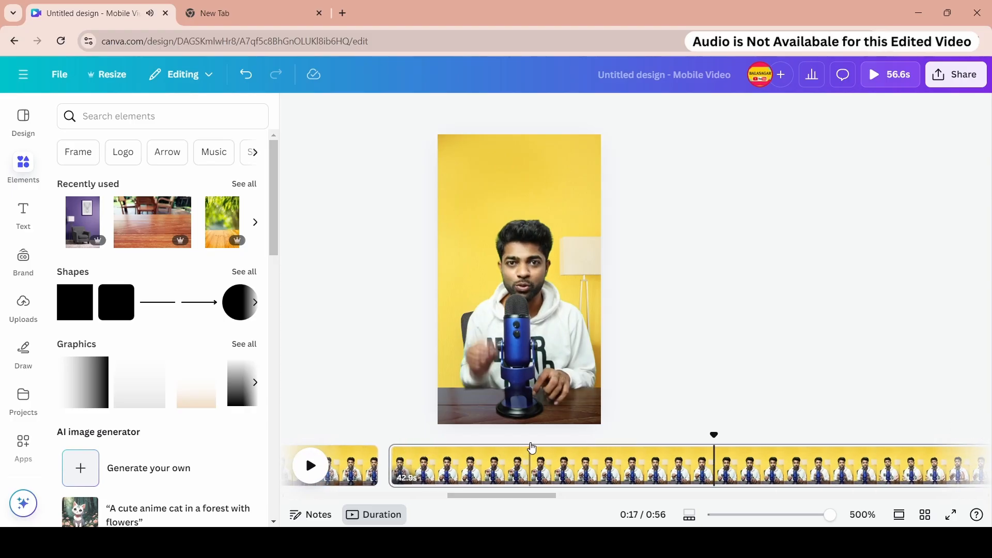
left_click(532, 448)
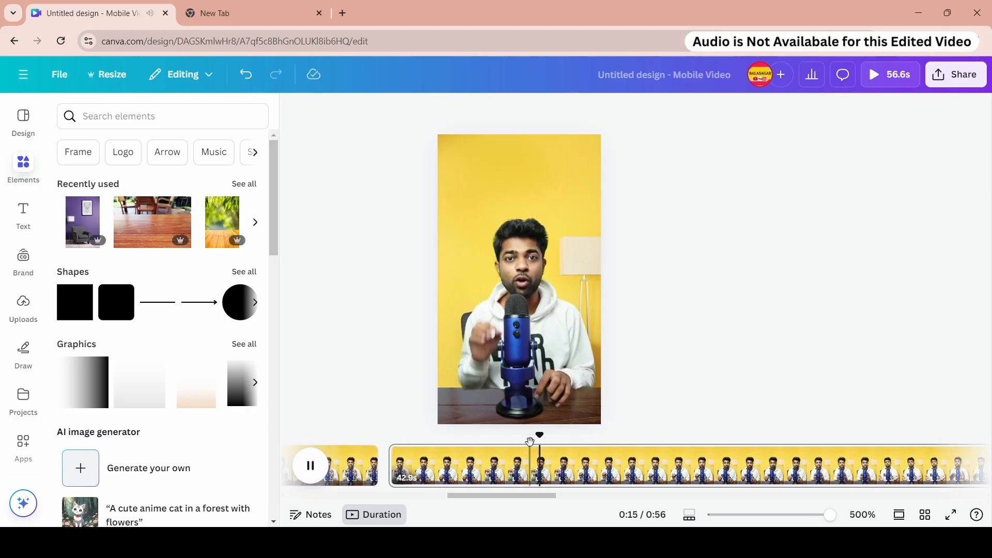
left_click_drag(534, 436, 614, 439)
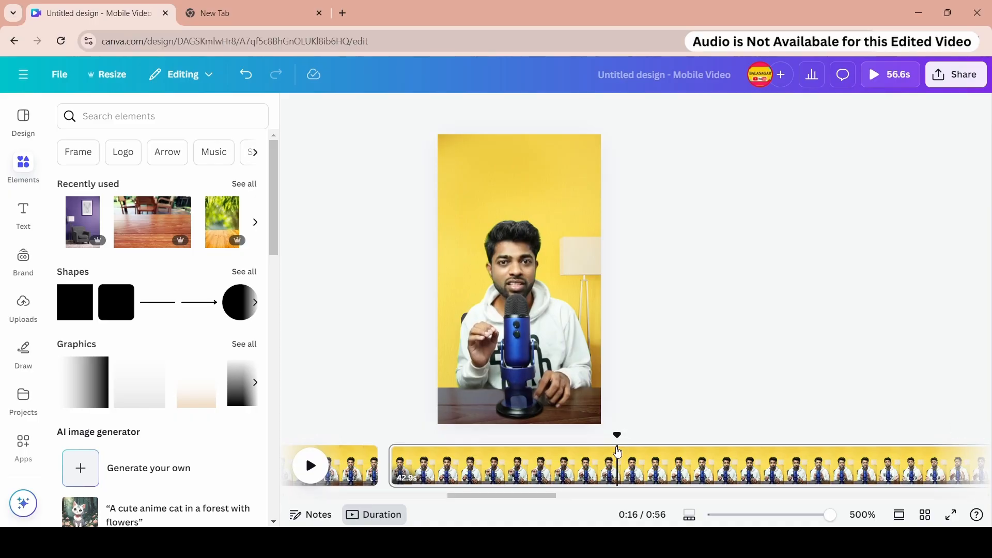
right_click(618, 464)
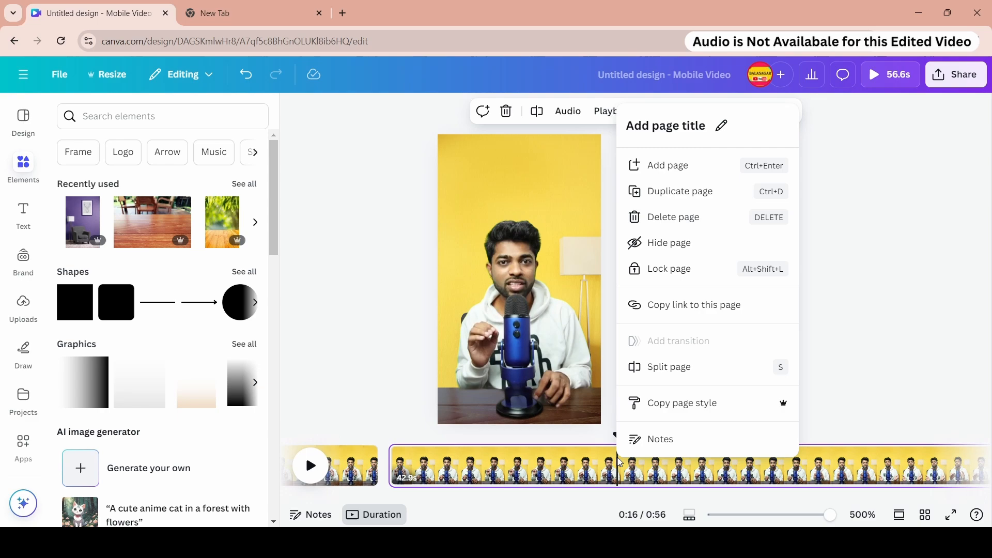
left_click(642, 368)
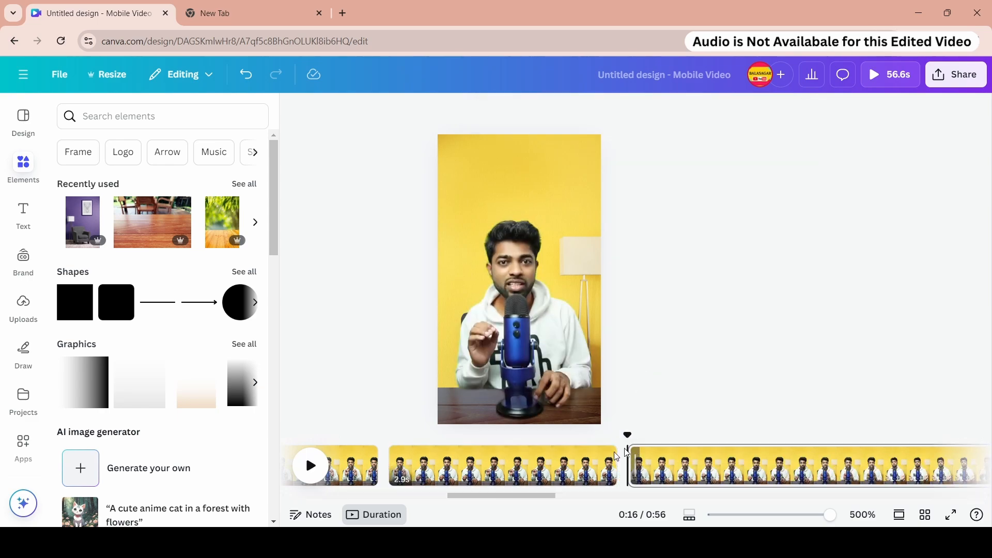
- Review the six split pages in grid view, then return to the timeline view
left_click(311, 465)
left_click_drag(499, 442, 612, 439)
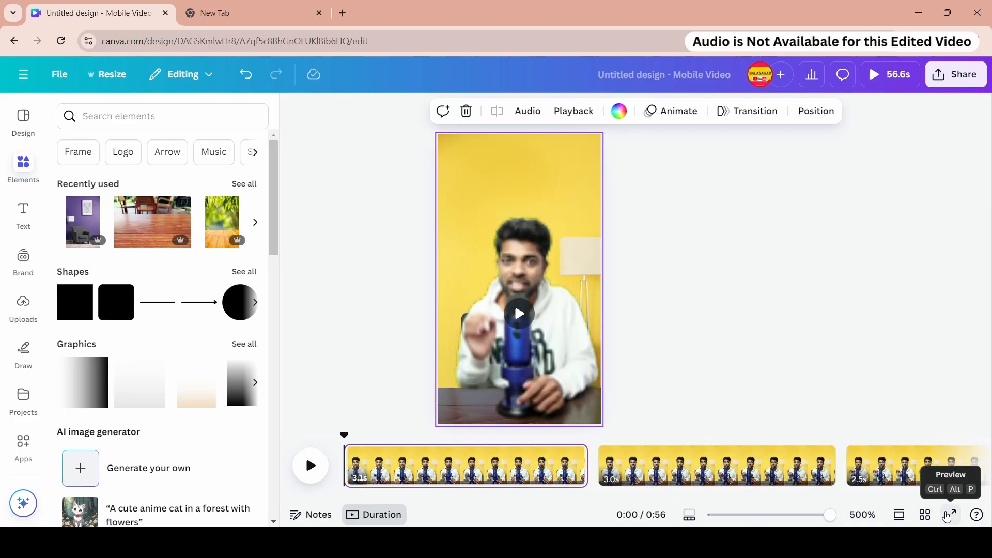
left_click(925, 515)
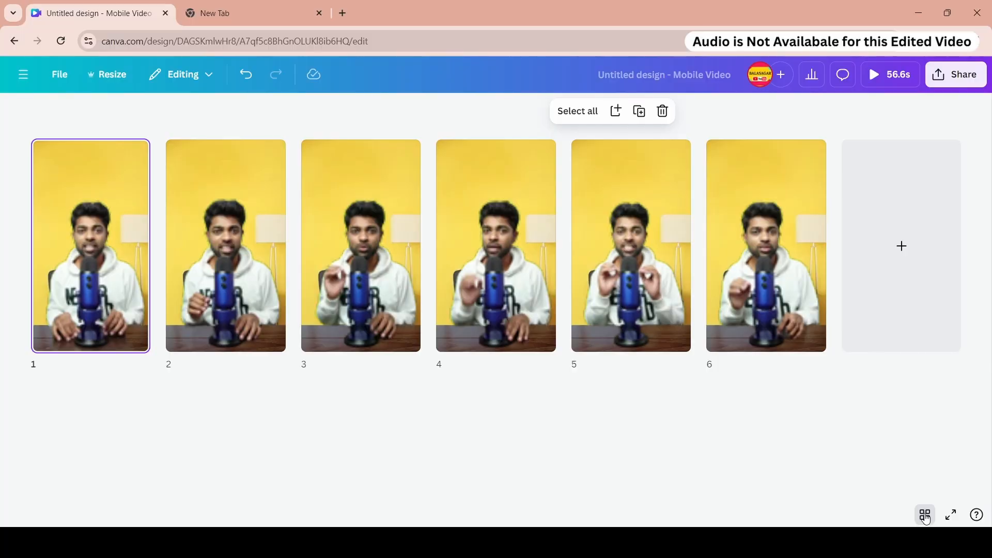
left_click(924, 516)
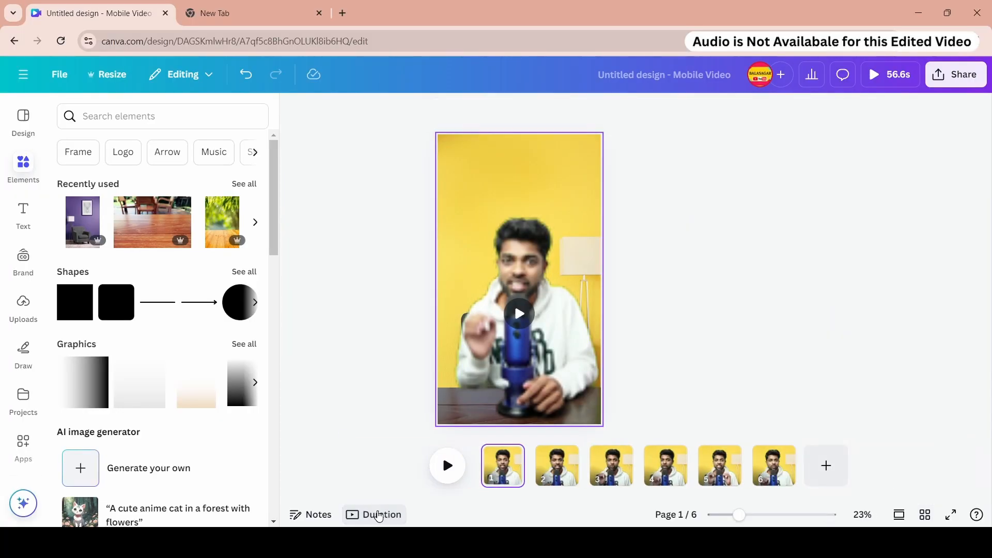
left_click(378, 514)
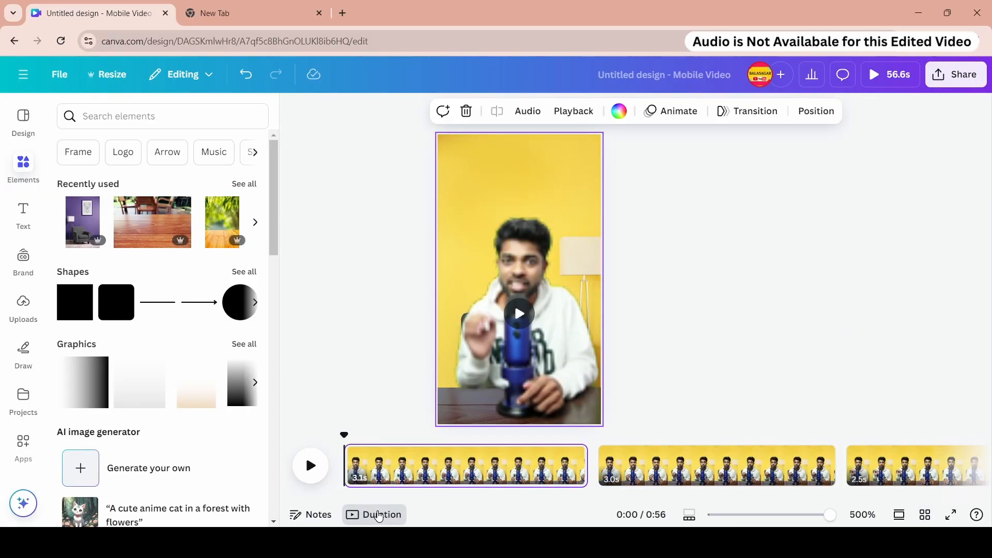
left_click_drag(382, 496, 578, 498)
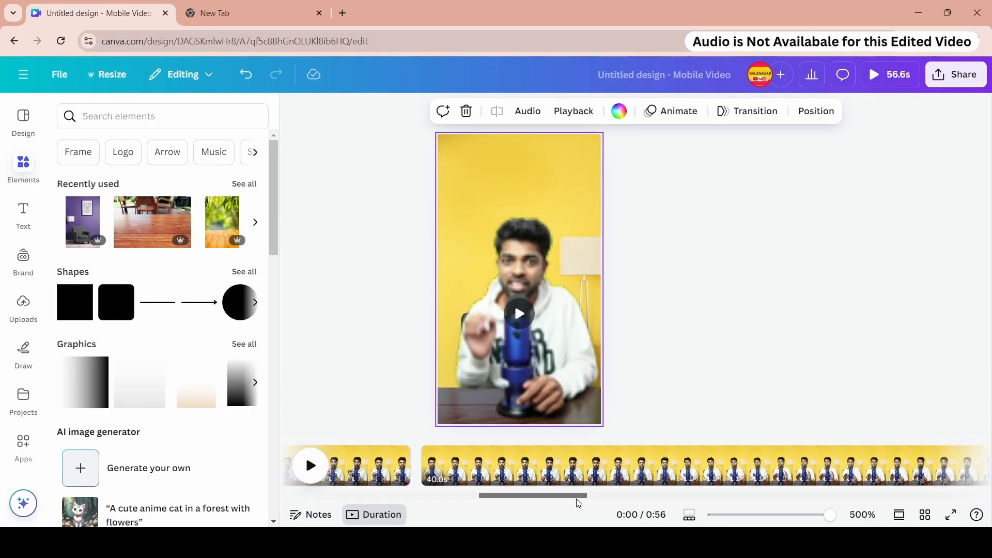
left_click(424, 447)
left_click(535, 461)
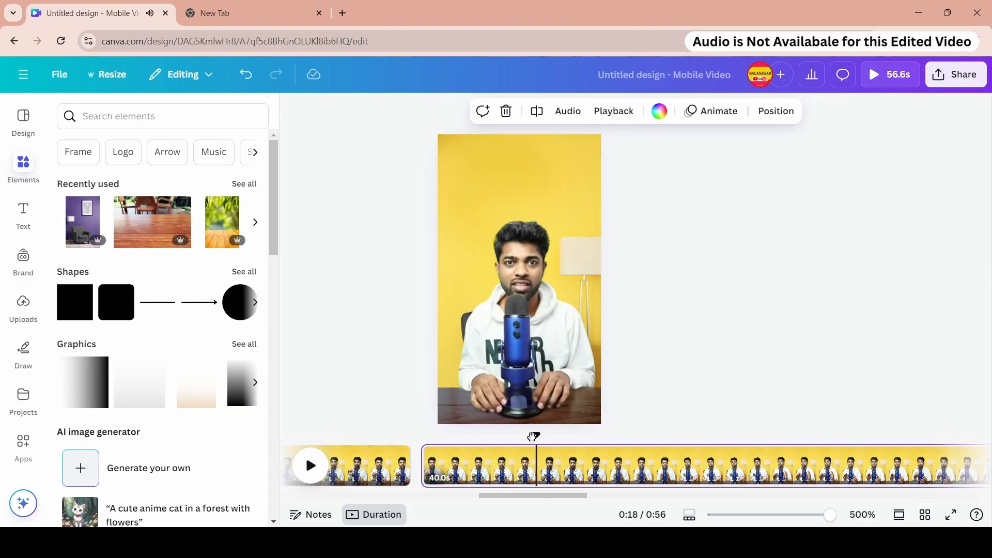
left_click_drag(529, 438, 529, 438)
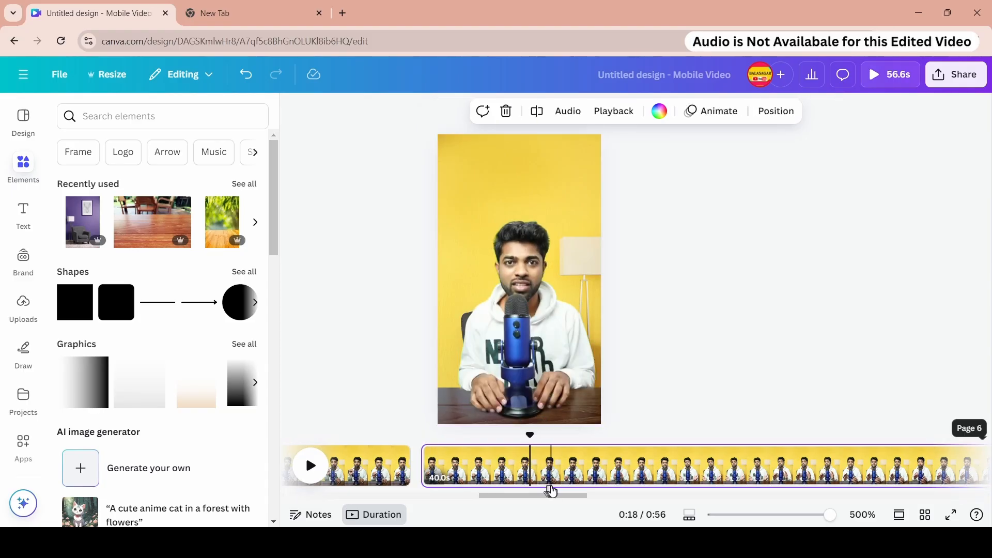
right_click(556, 462)
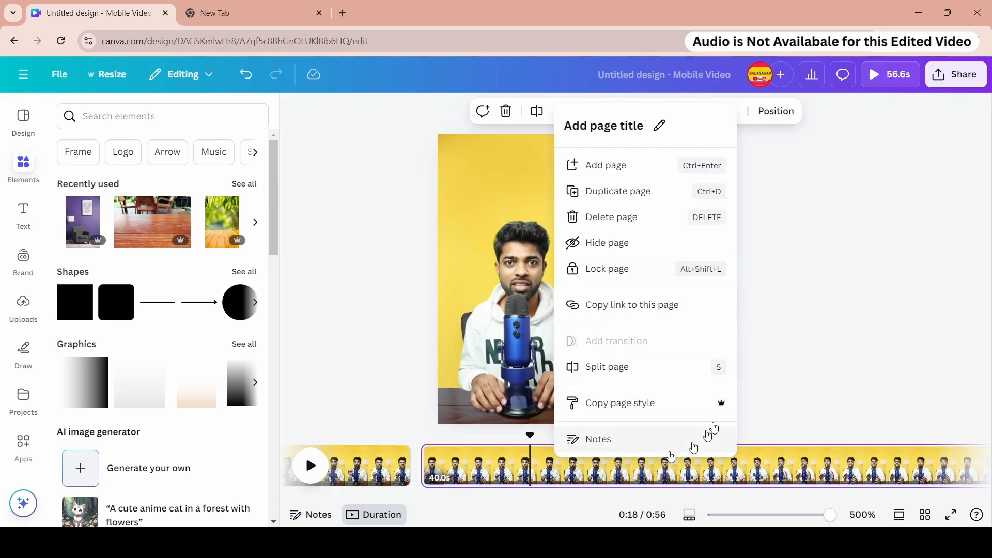
left_click(819, 250)
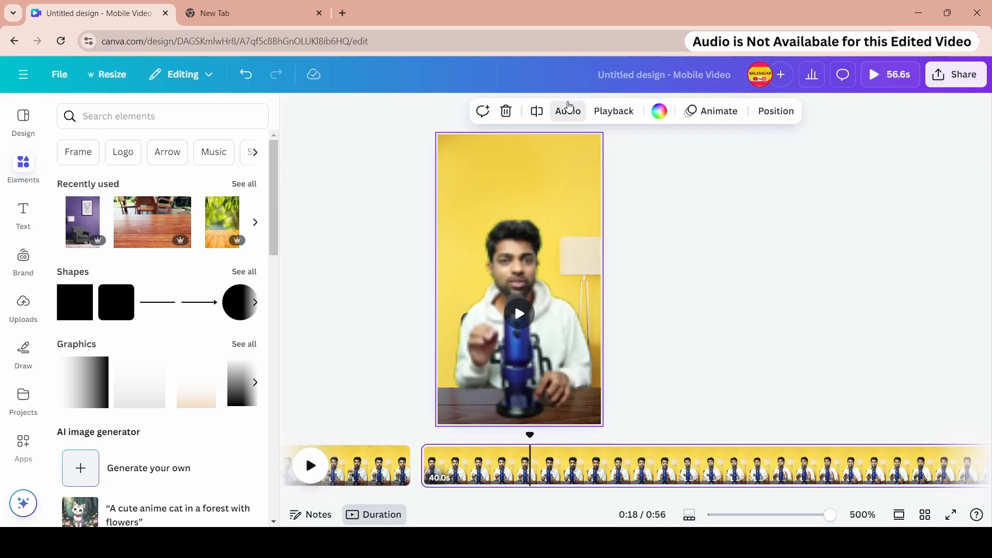
- Try extracting the audio from the last presenter video segment, then undo the extraction
left_click(569, 107)
left_click(614, 114)
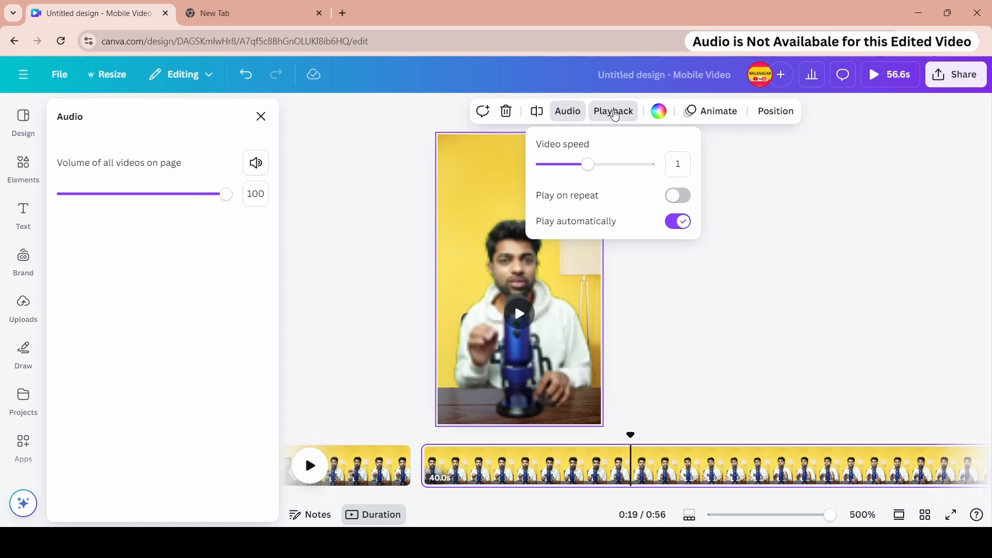
left_click(553, 465)
left_click(538, 278)
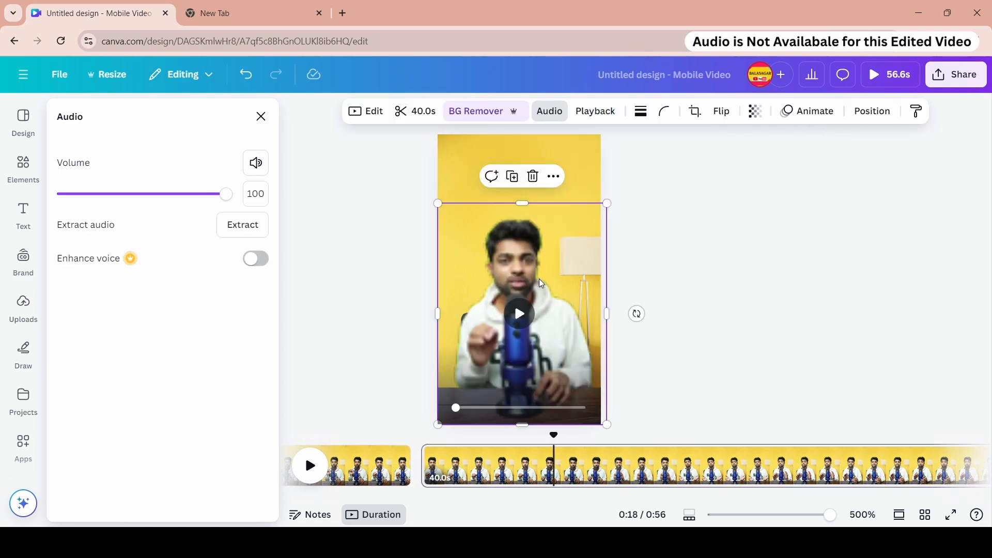
left_click(550, 279)
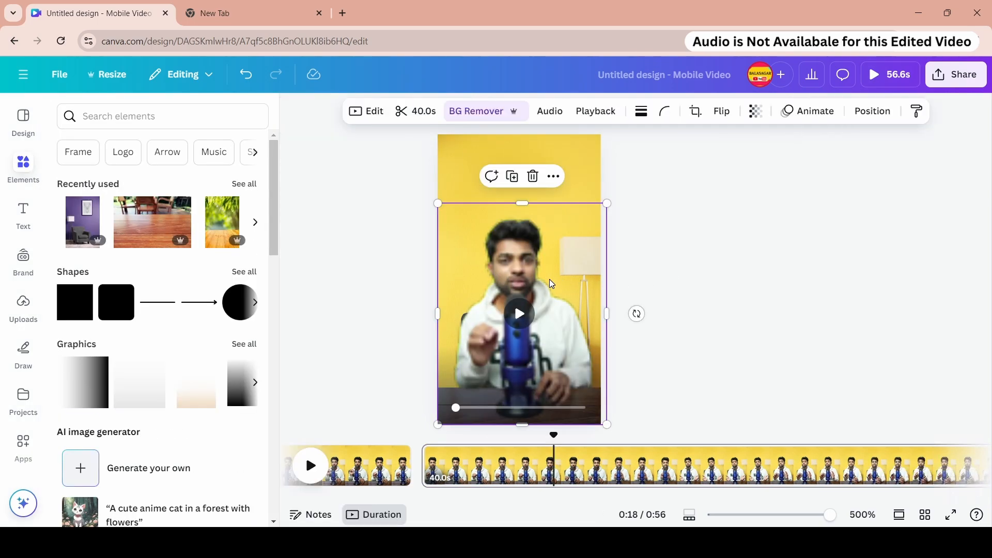
left_click(560, 113)
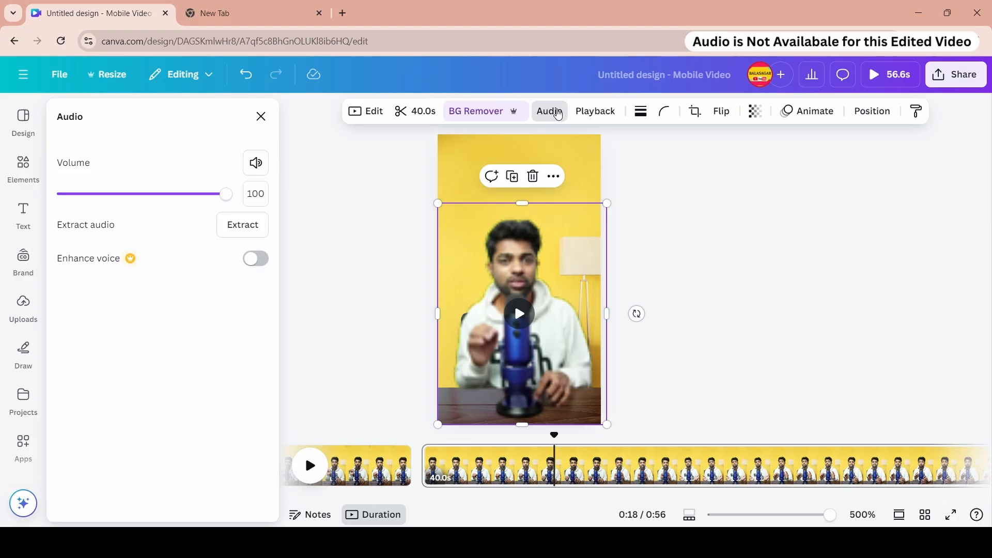
left_click(231, 229)
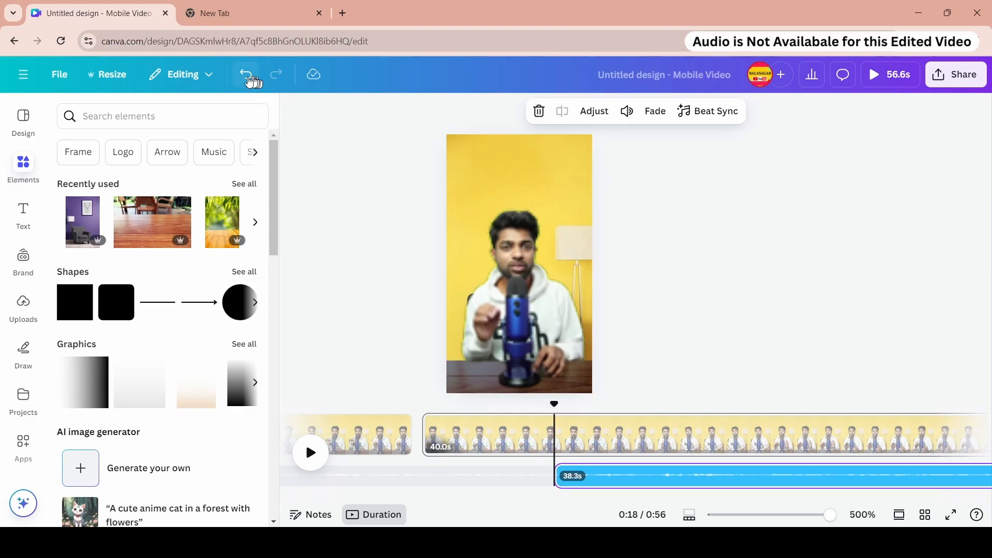
left_click(247, 77)
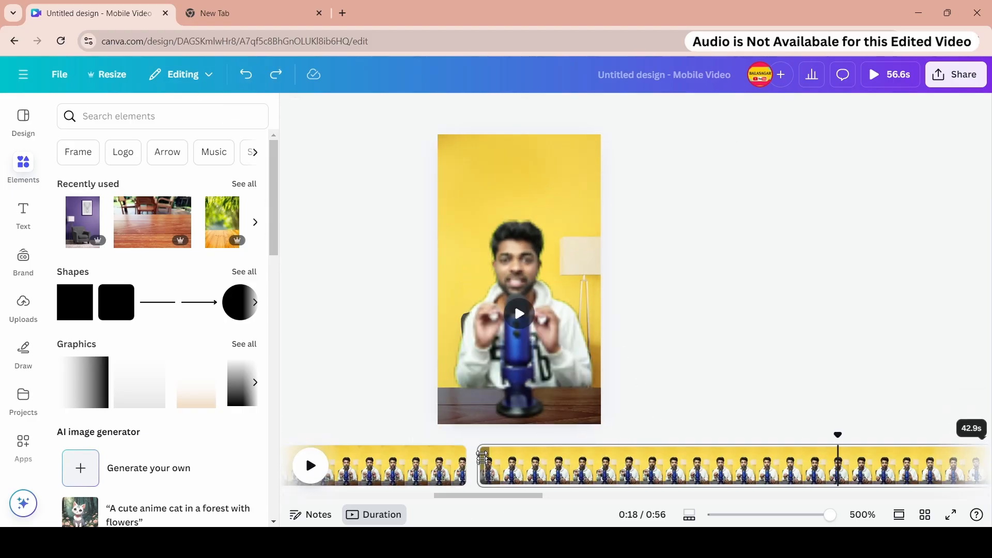
- Select the fifth page and play its preview
left_click(482, 456)
key("space")
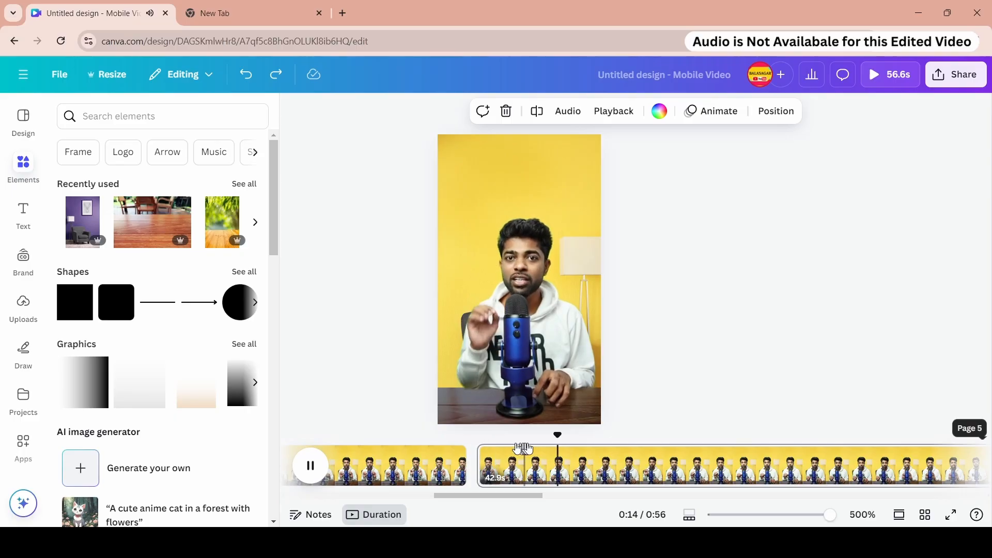
- Split the presenter video at about 0:16 and again at about 0:18
key("space")
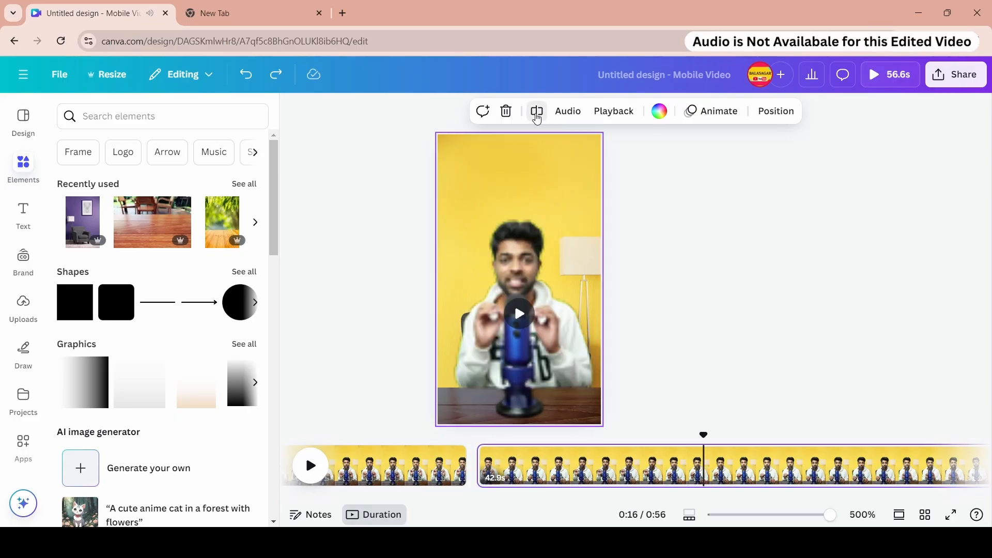
left_click(536, 111)
left_click(310, 466)
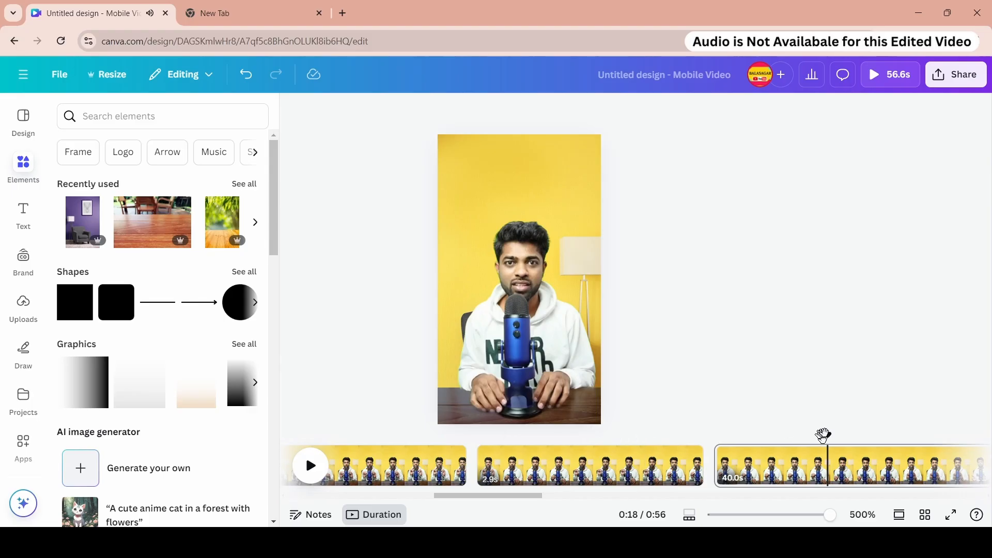
right_click(826, 478)
left_click(844, 387)
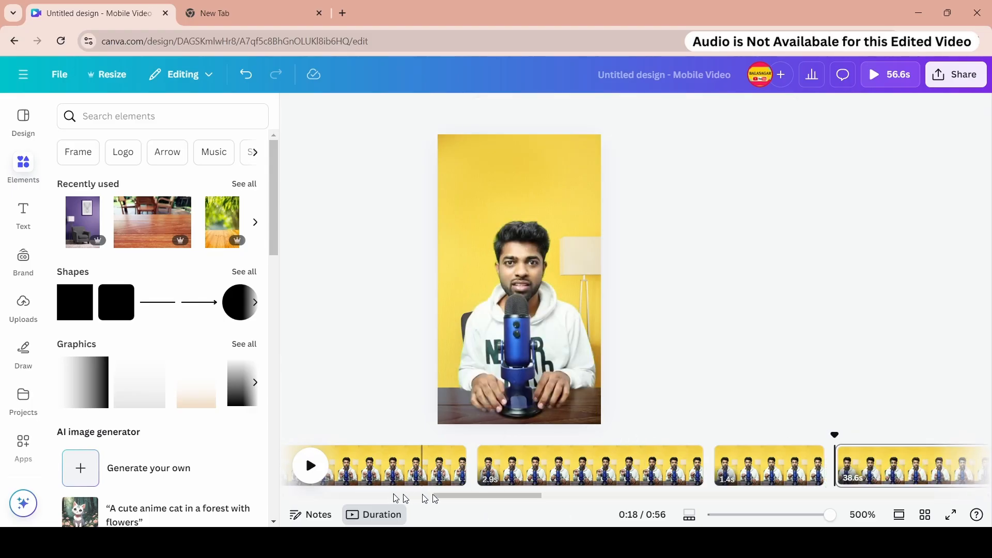
- Split the presenter video at about 0:19 and again at about 0:22
left_click_drag(434, 496, 516, 496)
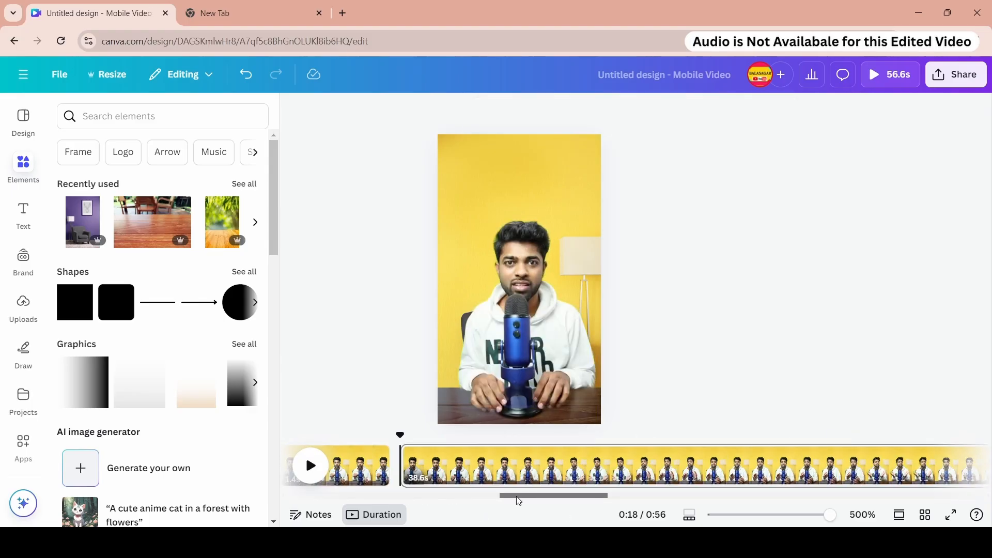
left_click(321, 477)
left_click(404, 451)
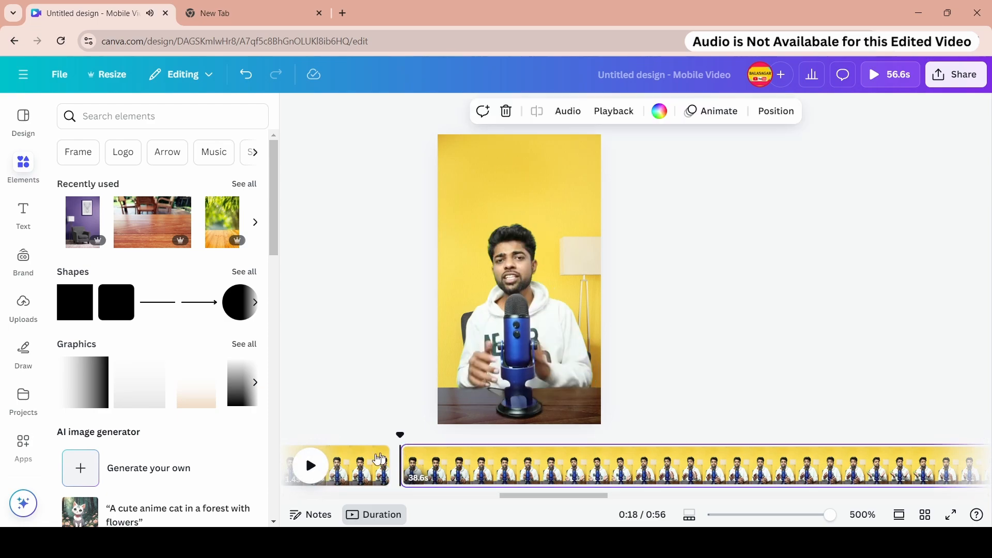
left_click(509, 439)
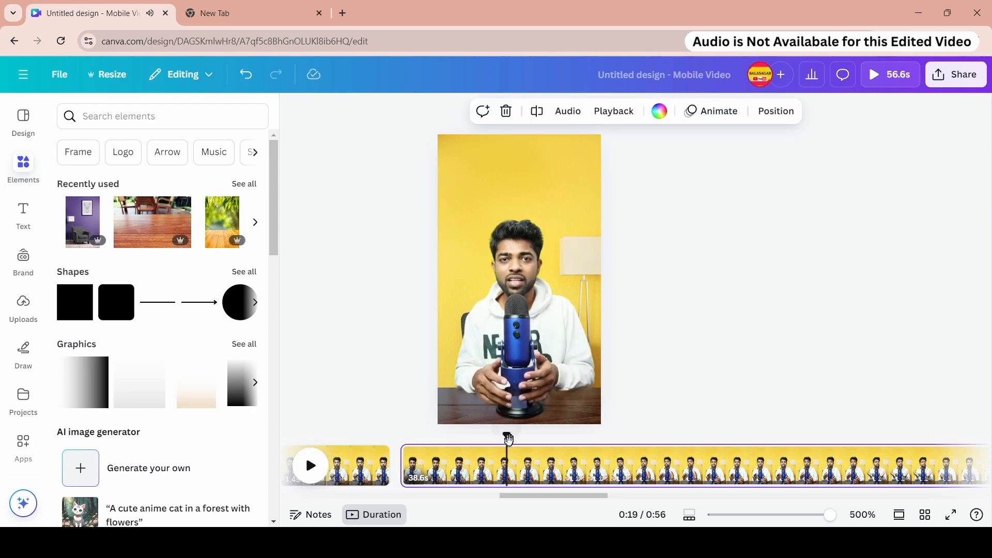
left_click(536, 111)
left_click(737, 437)
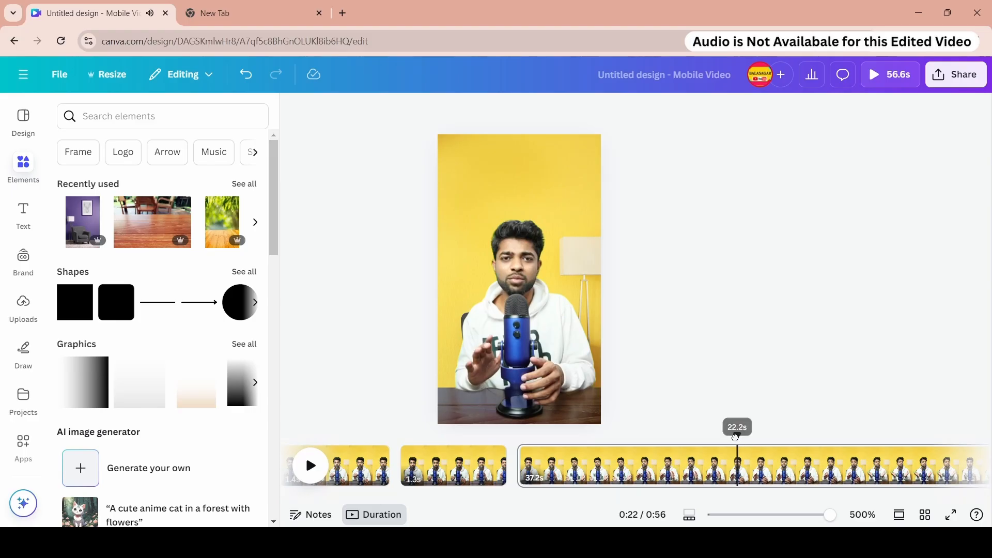
right_click(742, 468)
left_click(774, 374)
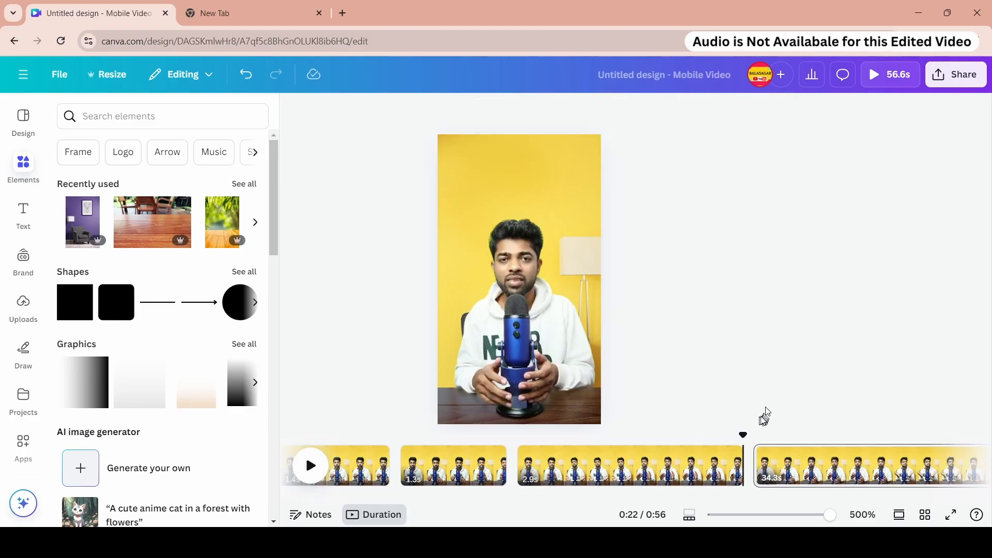
- Split the presenter video at about 0:24
scroll(703, 462, "right", 5)
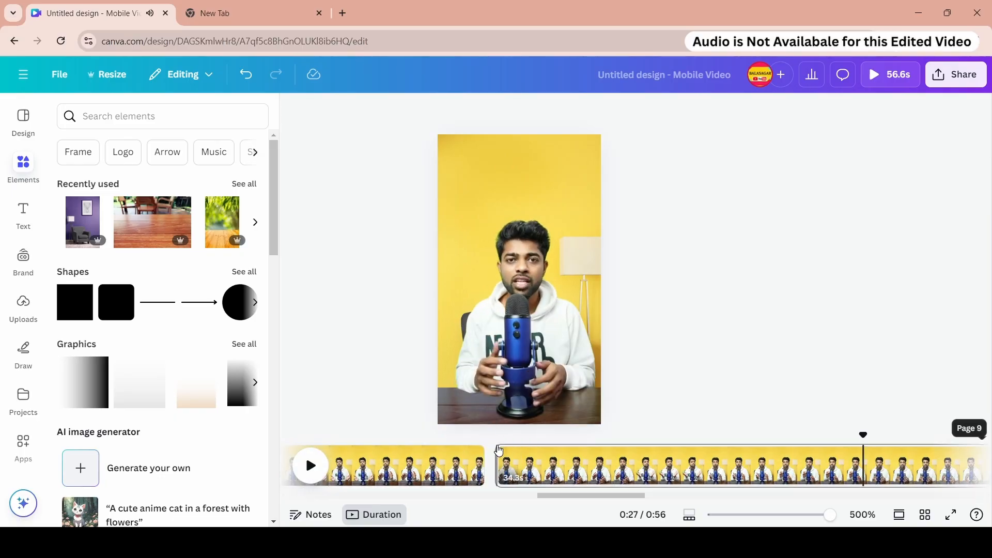
left_click(498, 451)
key("space")
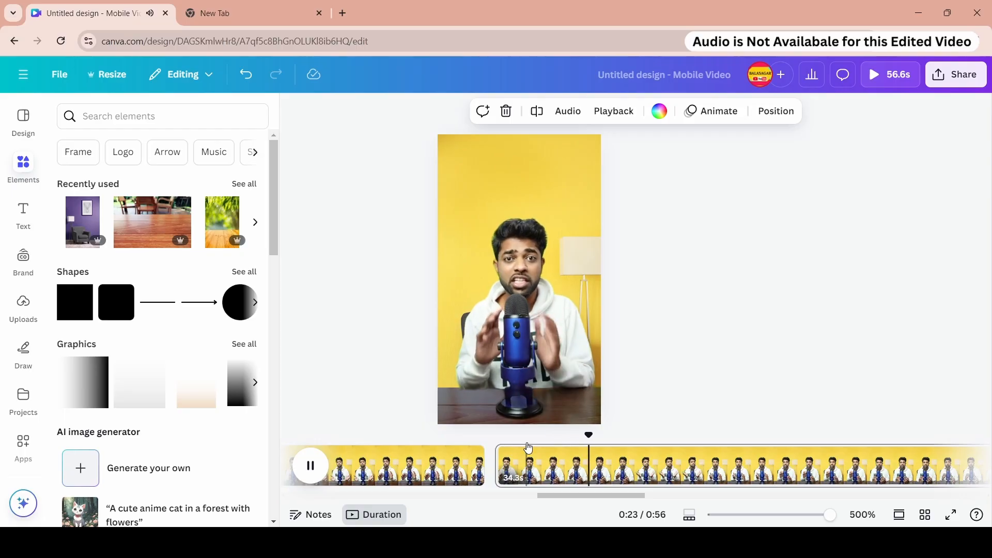
left_click(689, 438)
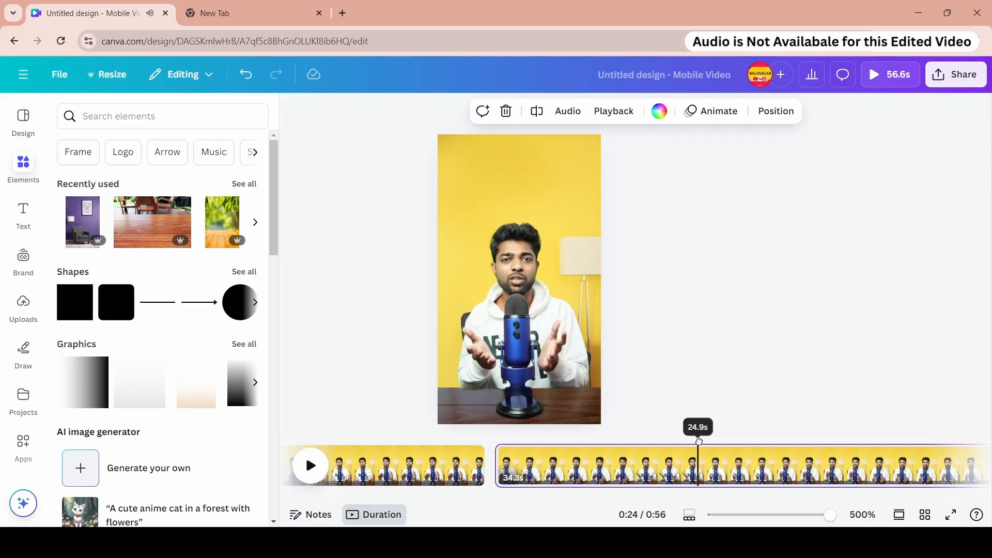
left_click(537, 111)
- Try deleting the 2.6-second page, then undo the deletion
left_click(548, 466)
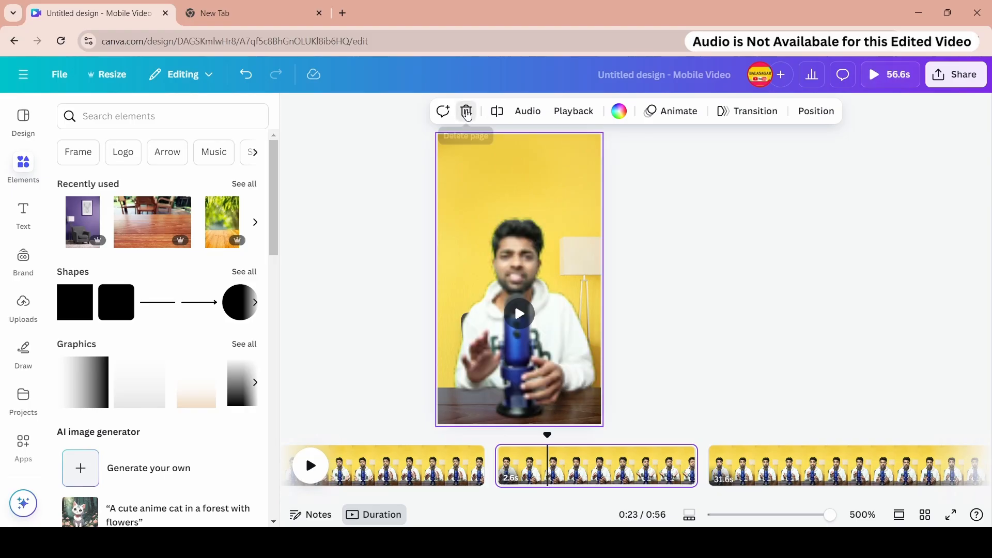
left_click(466, 112)
left_click(247, 75)
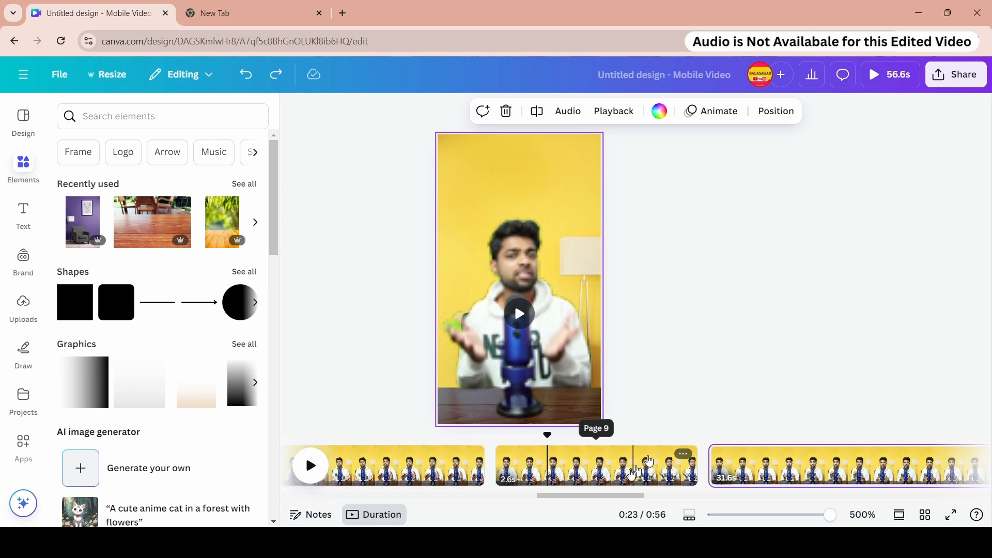
- Split the presenter video at about 0:27 and again at about 0:29
left_click_drag(620, 496, 636, 499)
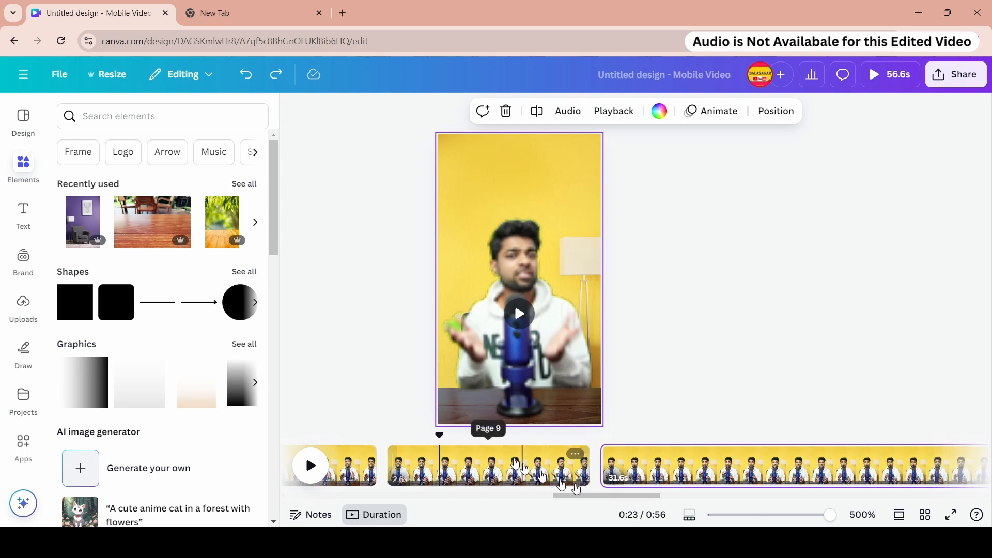
left_click(759, 463)
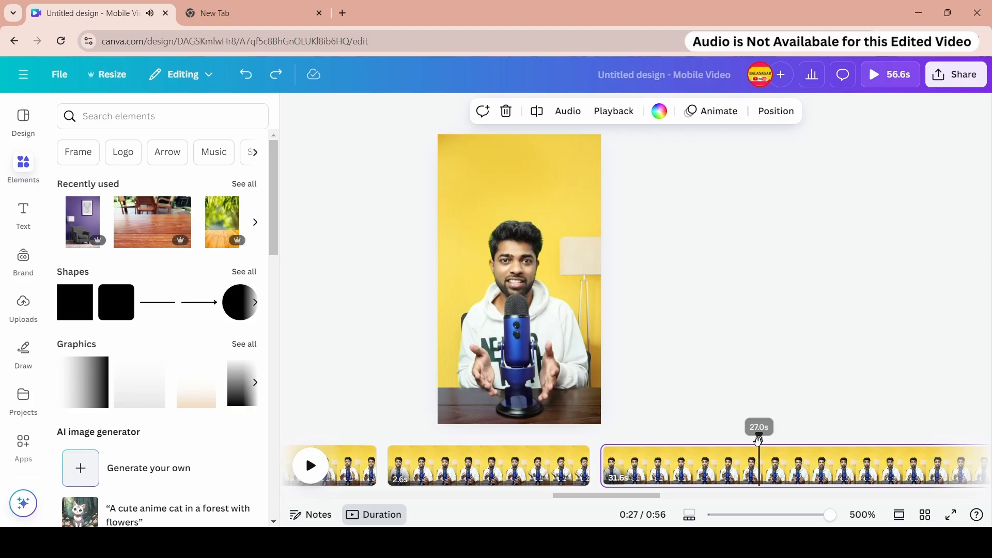
key("s")
scroll(775, 493, "right", 5)
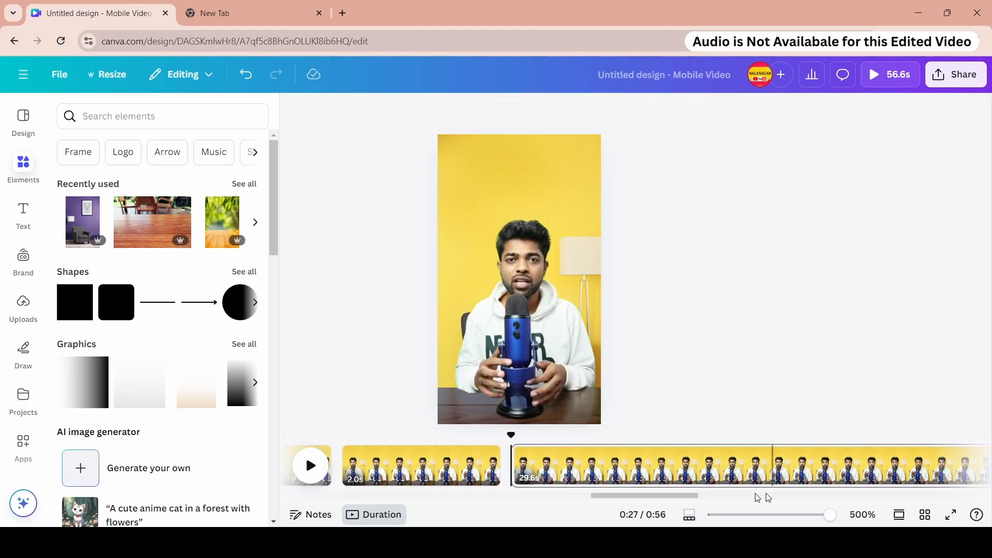
key("space")
key("space")
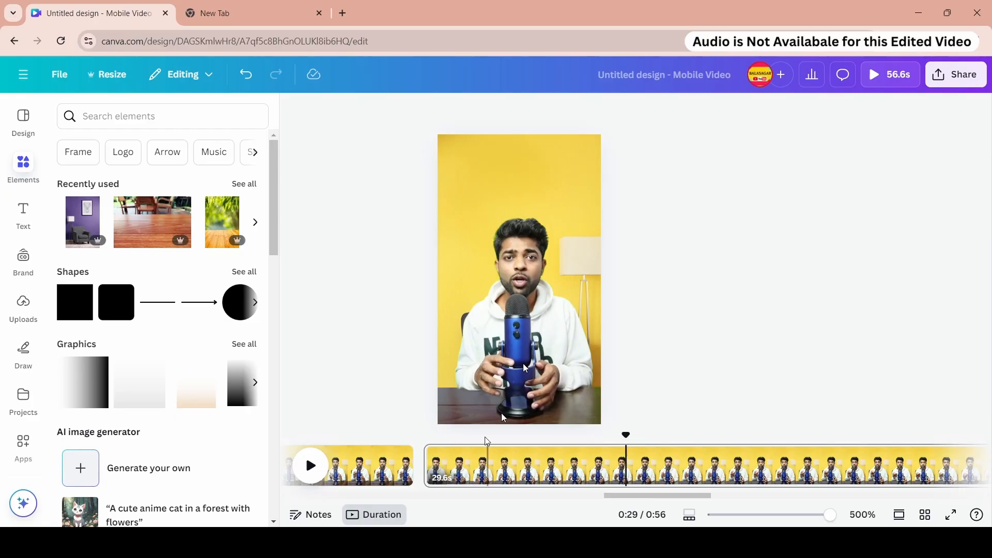
right_click(623, 465)
left_click(649, 374)
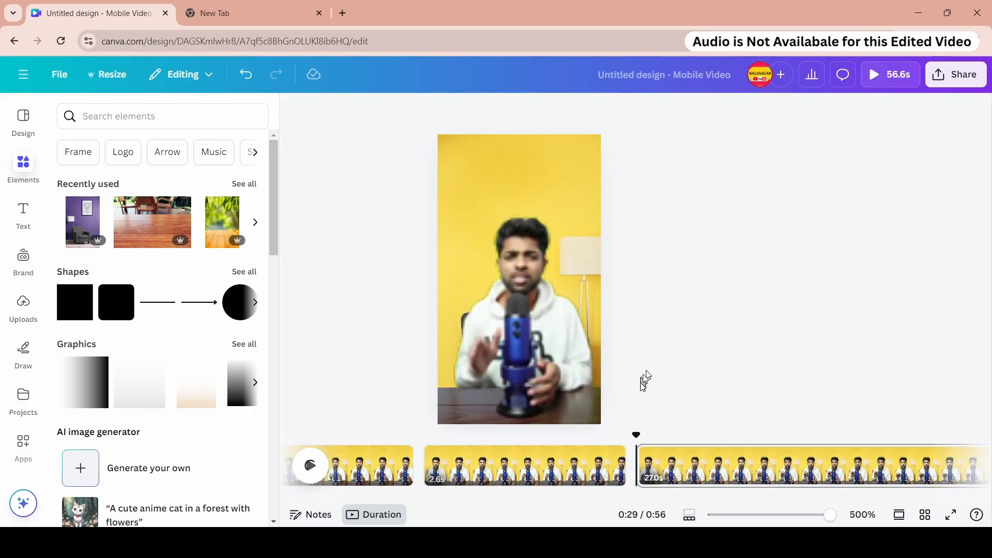
- Split the presenter video at about 0:33 and again at about 0:35
left_click(308, 476)
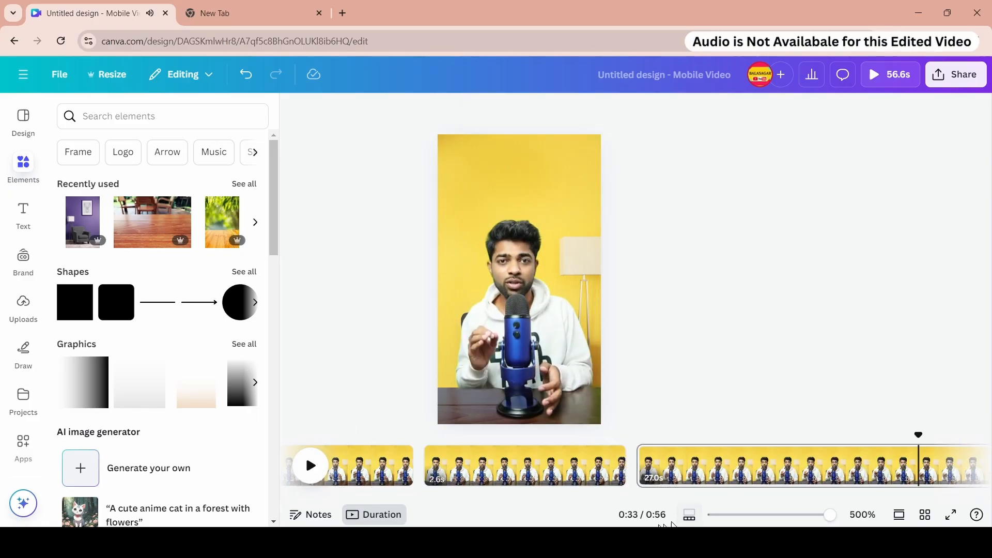
left_click_drag(630, 496, 670, 501)
left_click(645, 445)
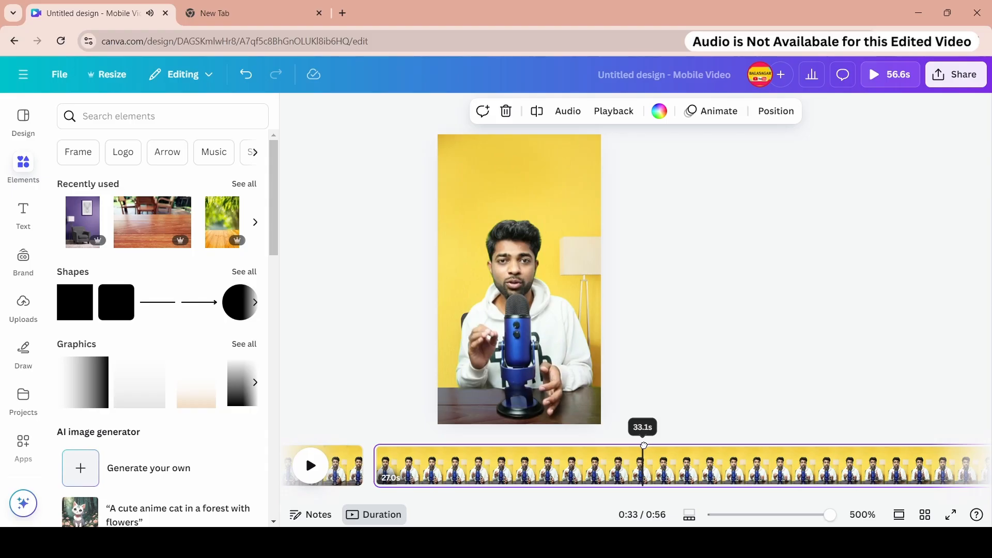
left_click(539, 113)
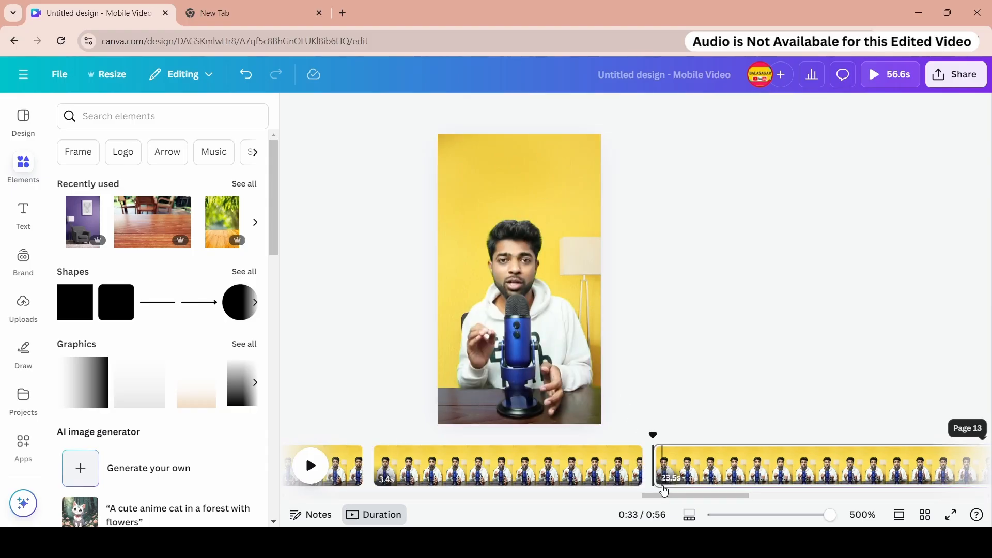
left_click_drag(655, 496, 689, 496)
key("space")
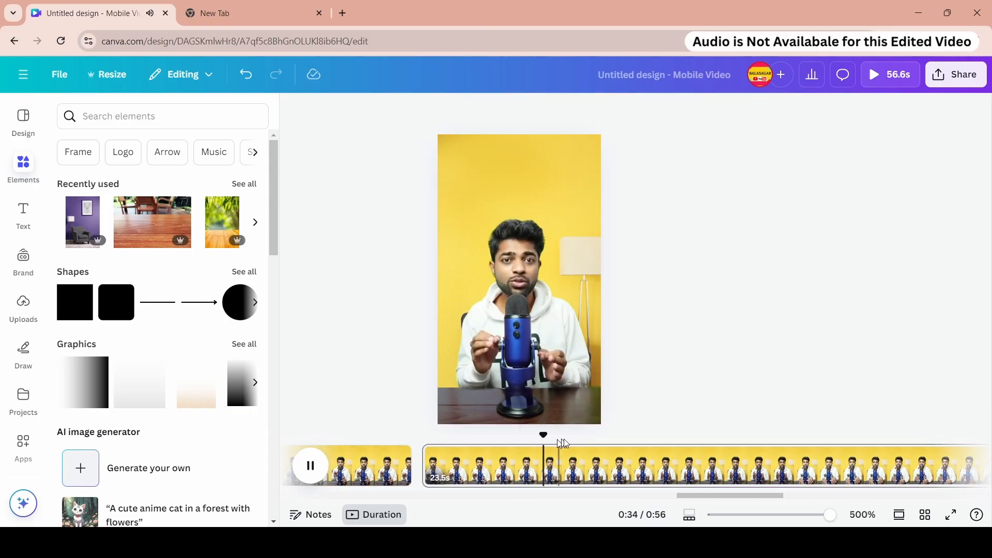
key("space")
left_click_drag(579, 437, 559, 442)
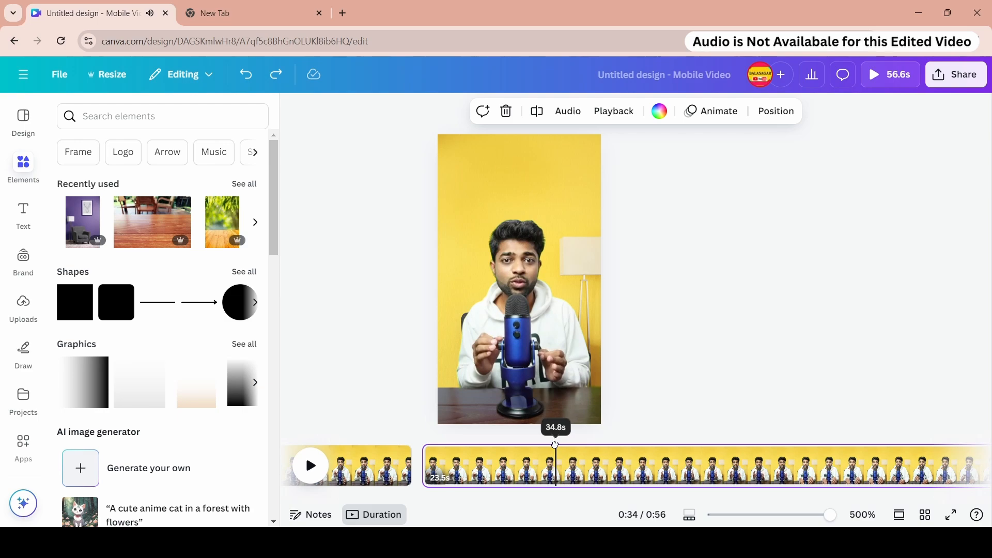
left_click(539, 111)
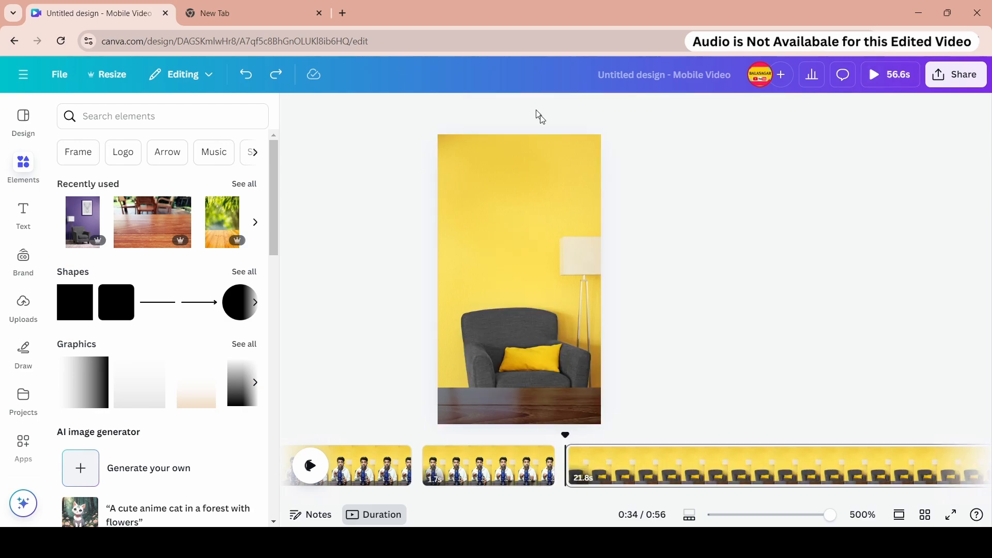
- Split the presenter video at about 0:37, then undo the last changes
left_click(313, 470)
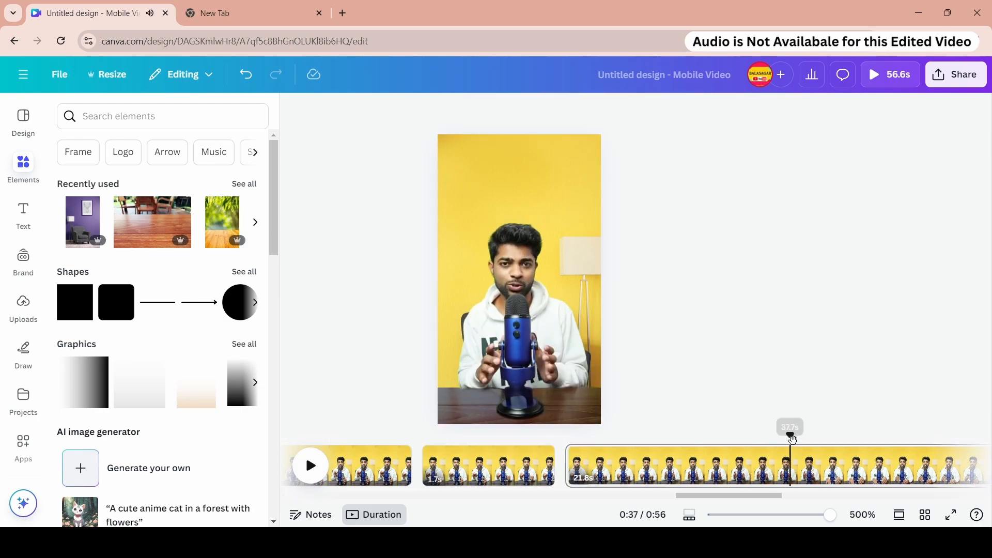
left_click(790, 455)
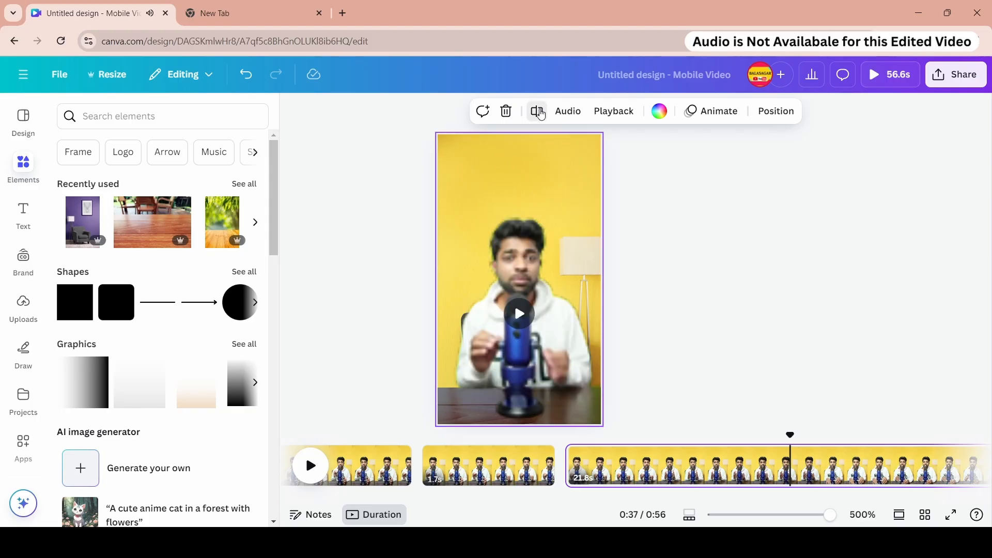
left_click(537, 111)
left_click_drag(676, 493, 753, 502)
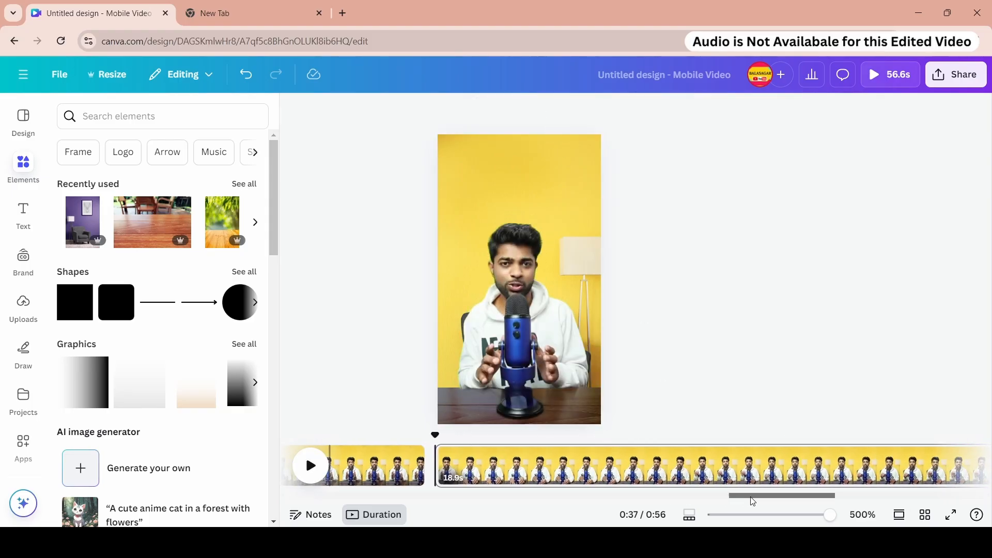
left_click_drag(435, 437, 587, 441)
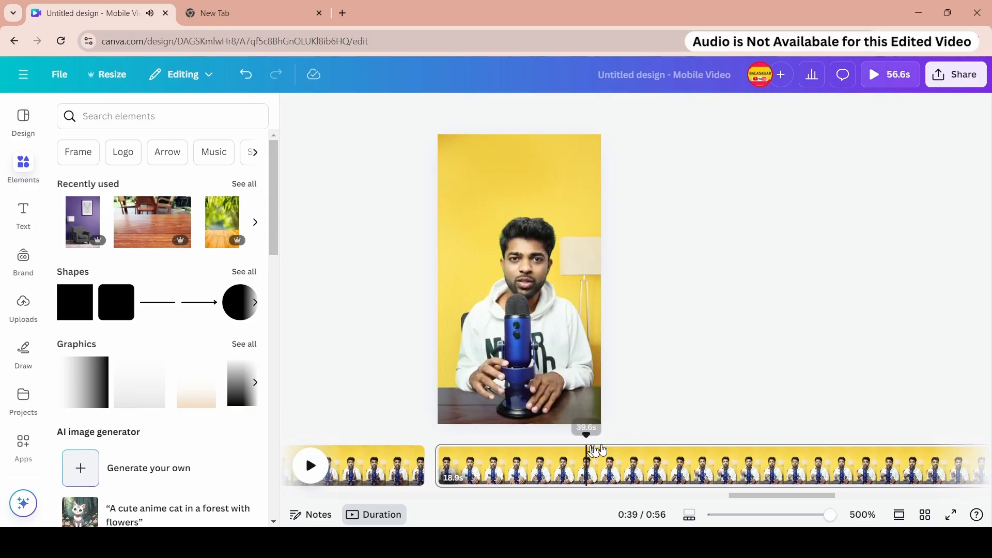
key("space")
key("ctrl+z")
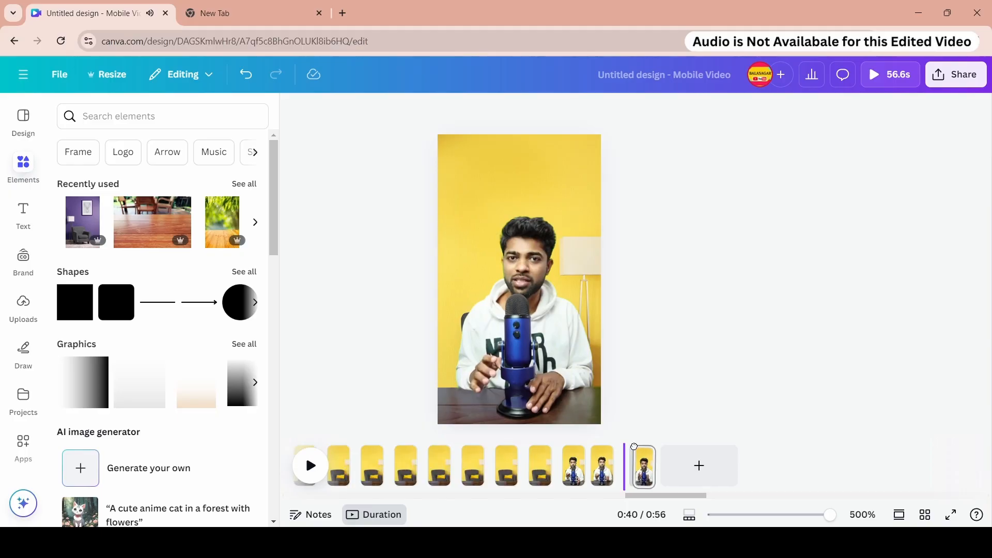
left_click(256, 82)
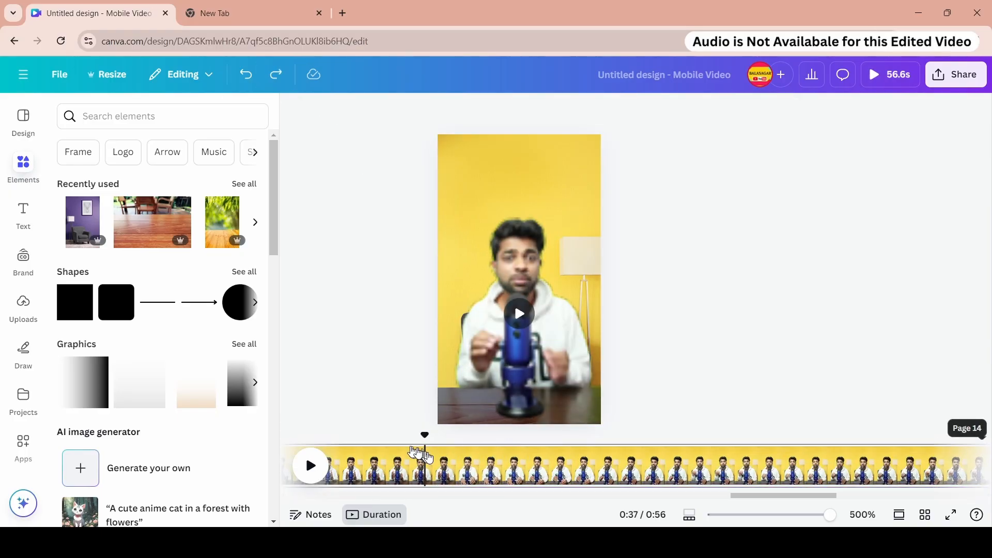
- Split the presenter video again at about 0:37 and play on from there
right_click(421, 471)
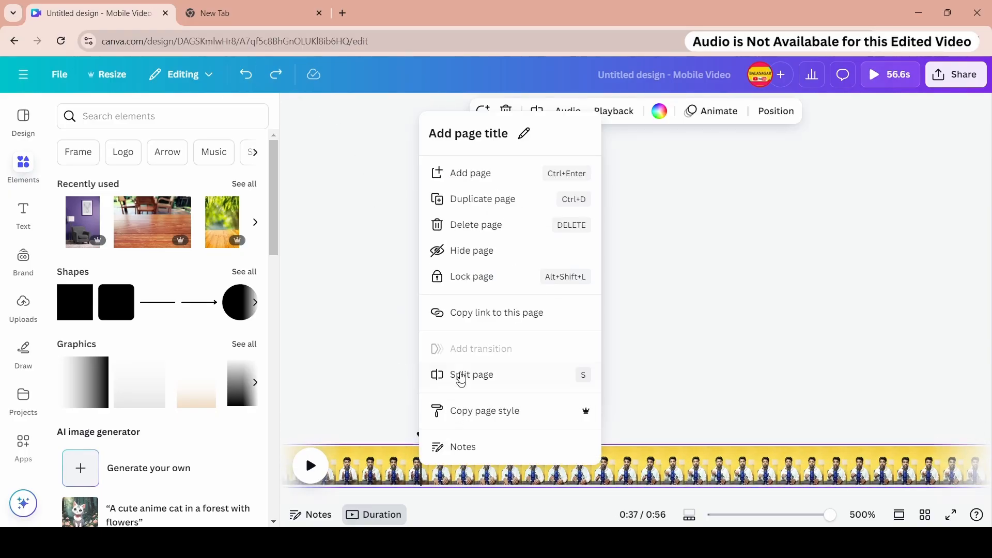
left_click(460, 375)
left_click_drag(443, 440, 620, 436)
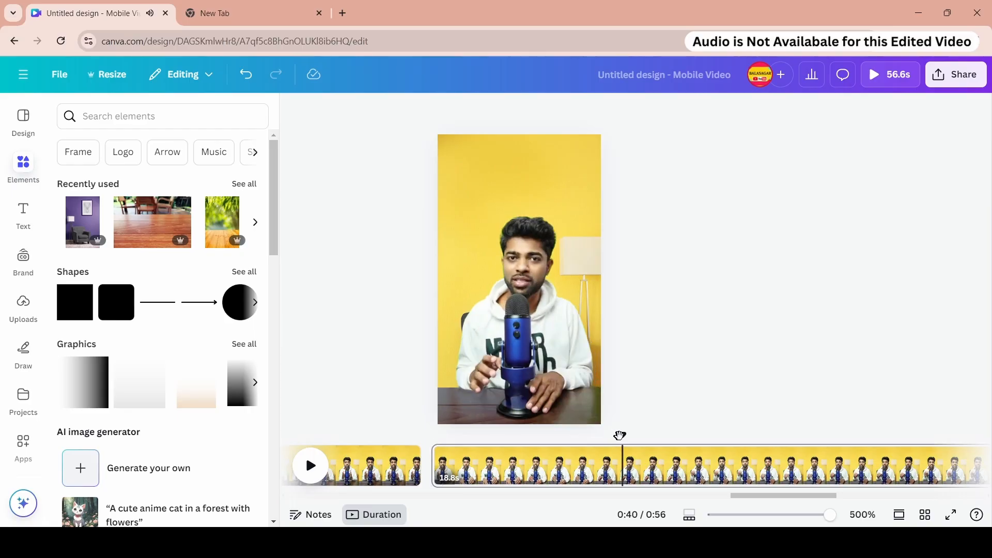
key("space")
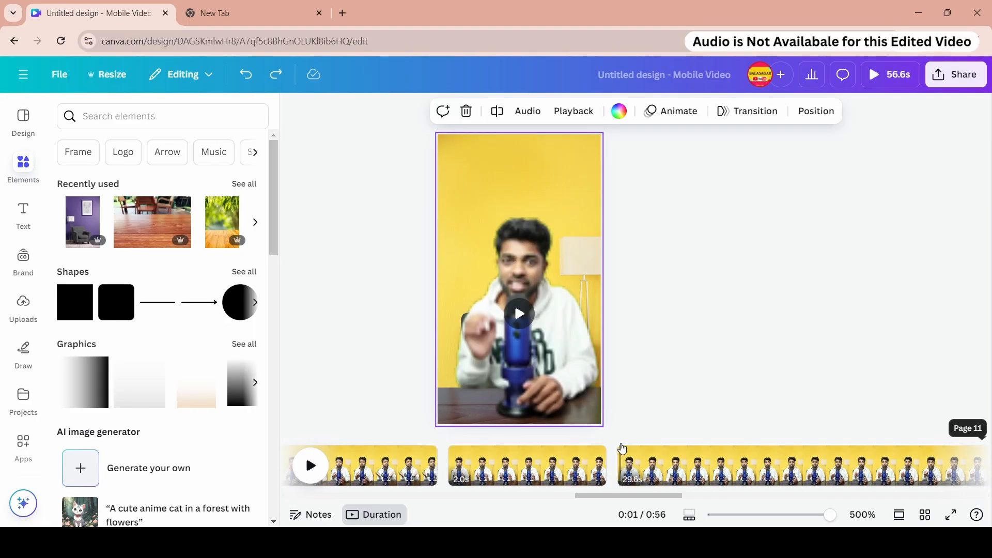
left_click(622, 448)
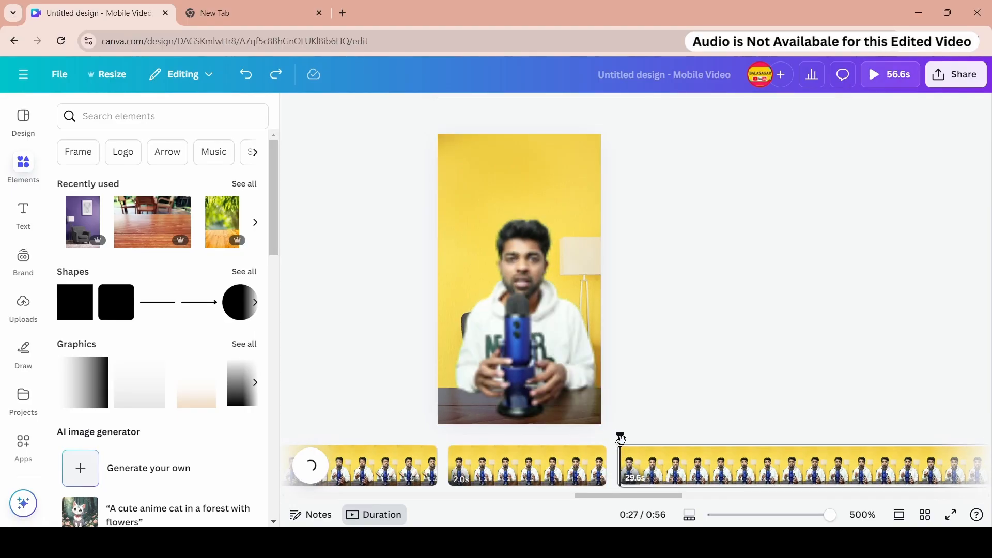
left_click_drag(645, 498, 681, 499)
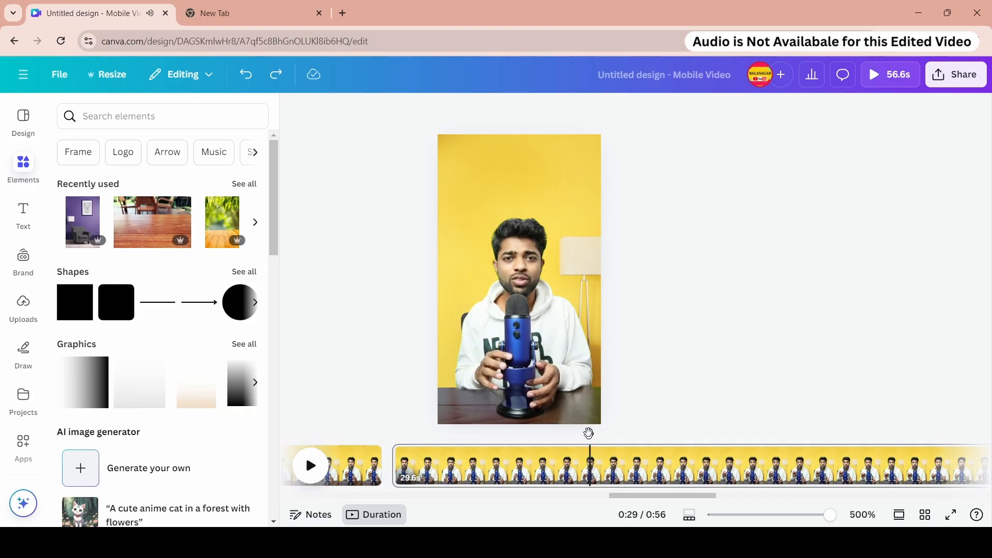
left_click_drag(588, 434, 594, 441)
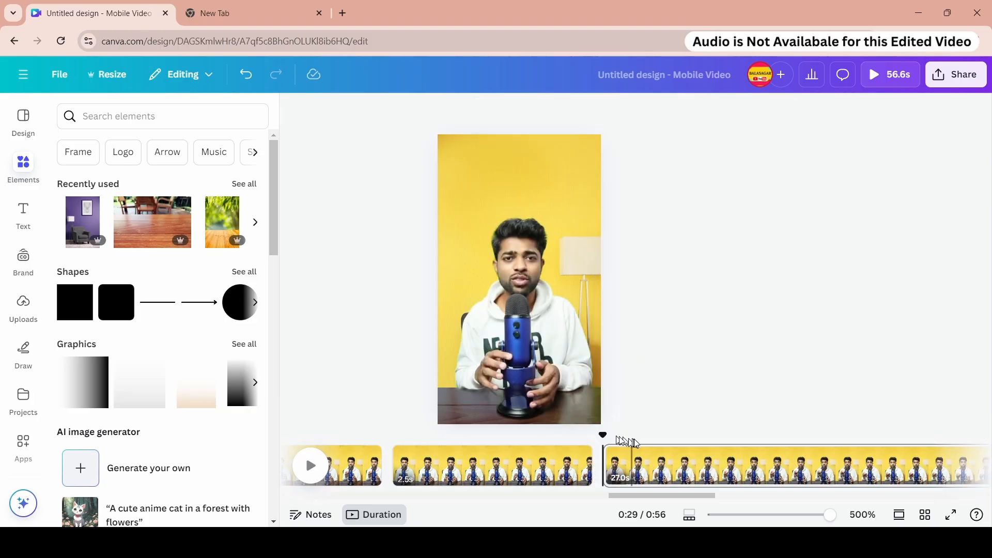
- Lock the last 1.6 s page on the timeline, then unlock it again
left_click(879, 465)
left_click(847, 467)
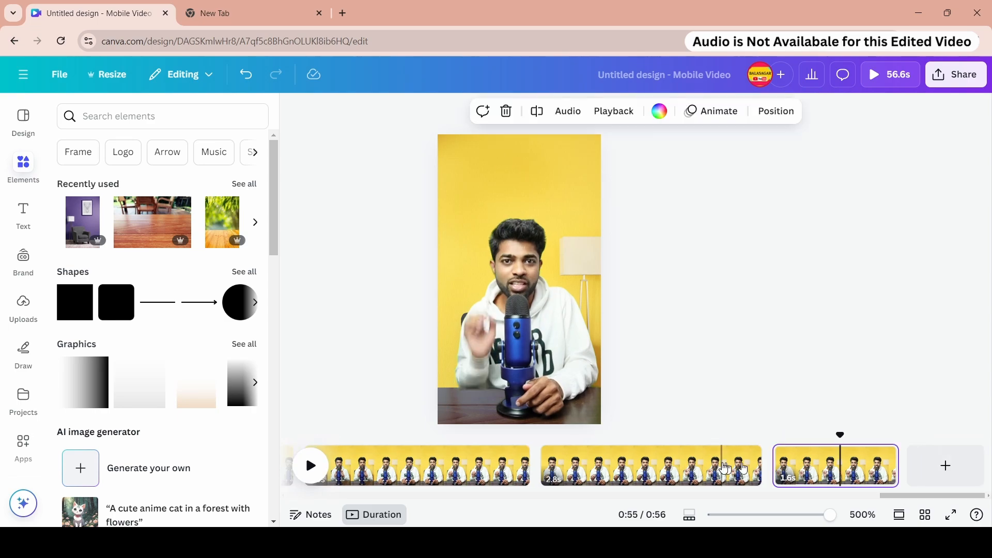
right_click(811, 468)
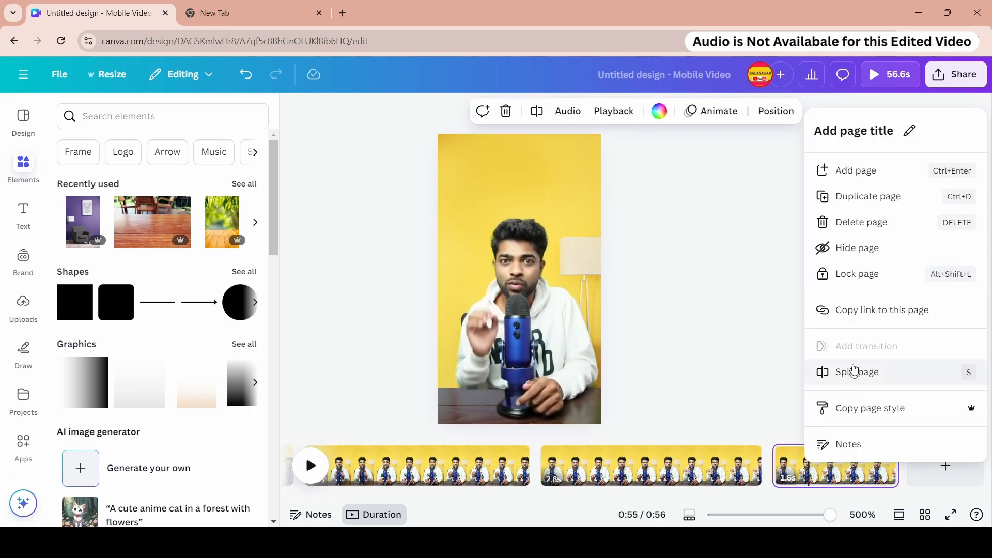
left_click(850, 308)
right_click(851, 454)
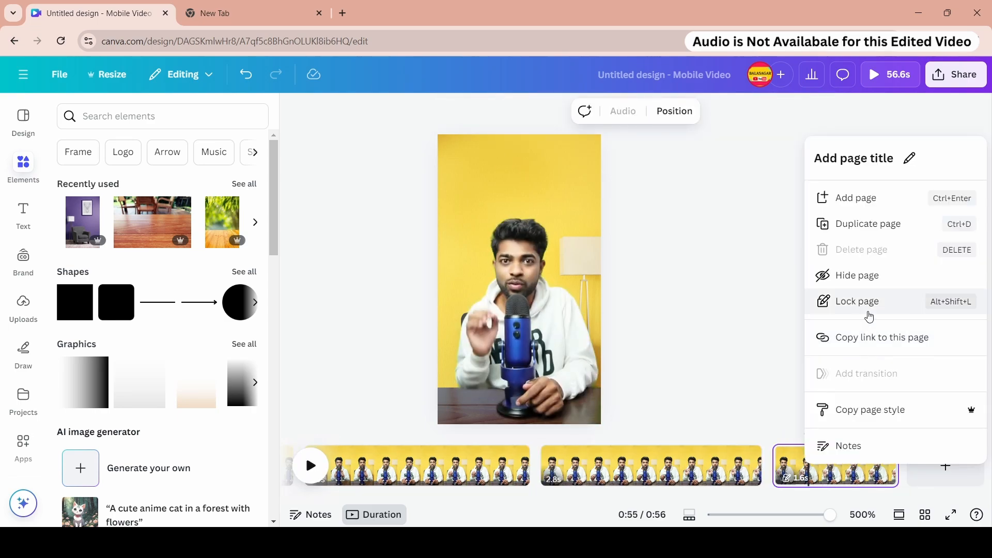
left_click(863, 307)
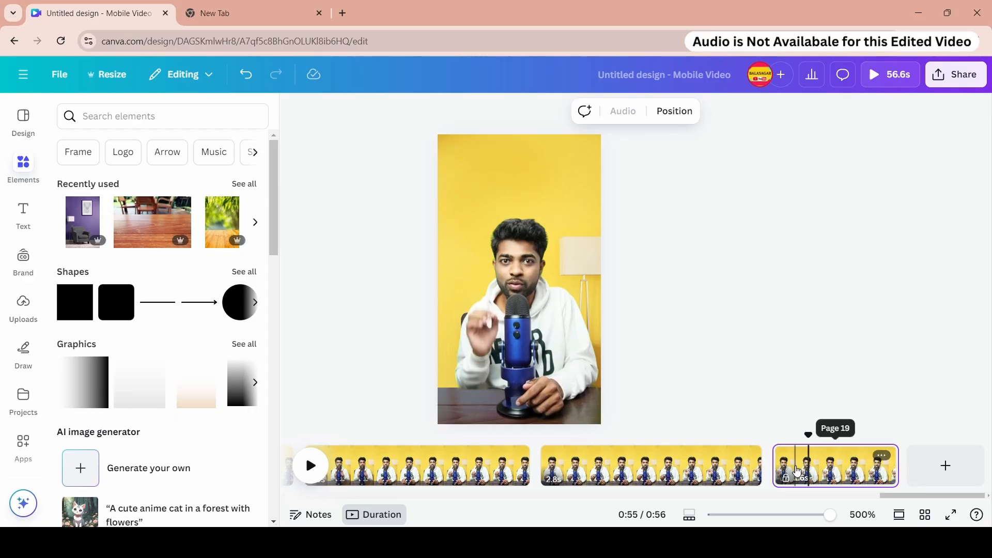
right_click(820, 460)
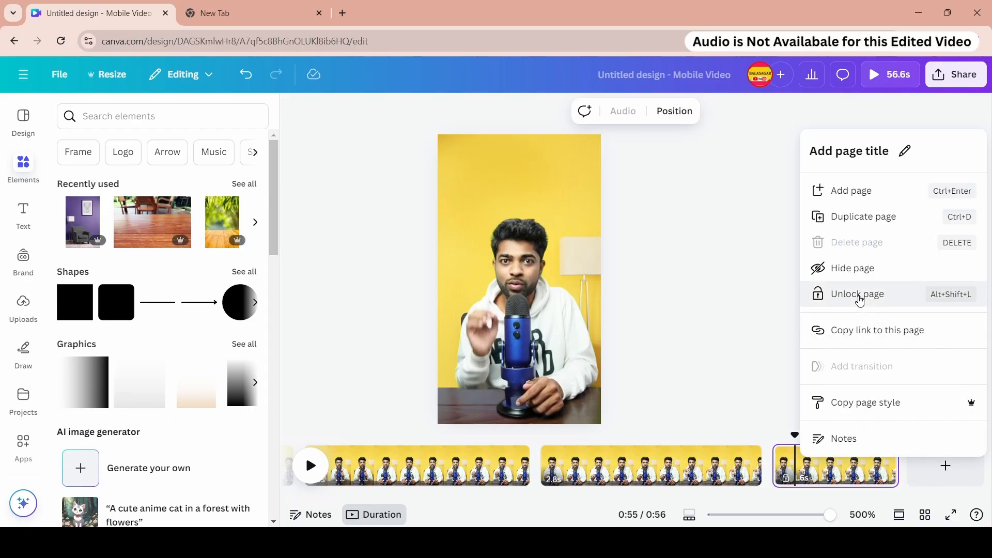
left_click(827, 294)
left_click(840, 455)
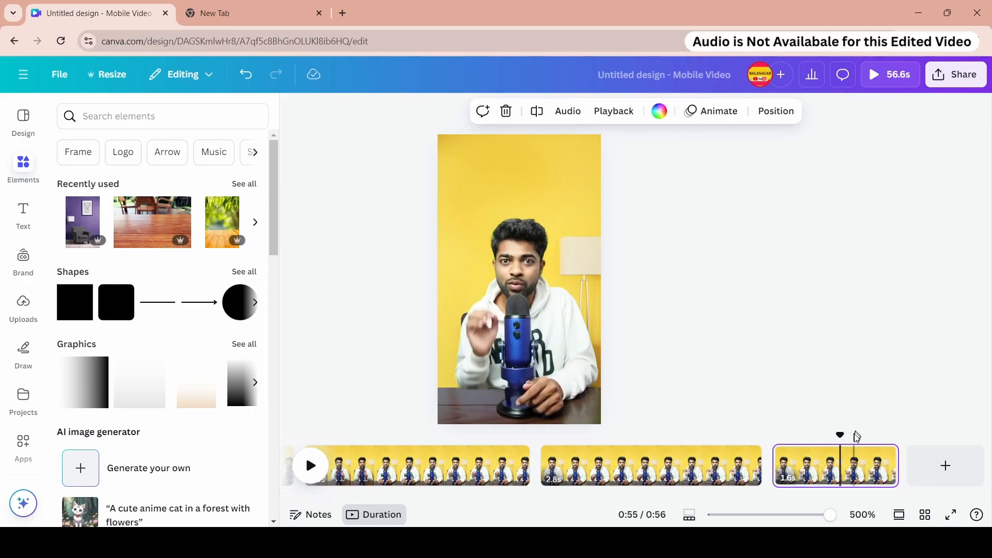
- Lock the last page and try to shorten it by trimming its end
right_click(853, 461)
left_click(868, 268)
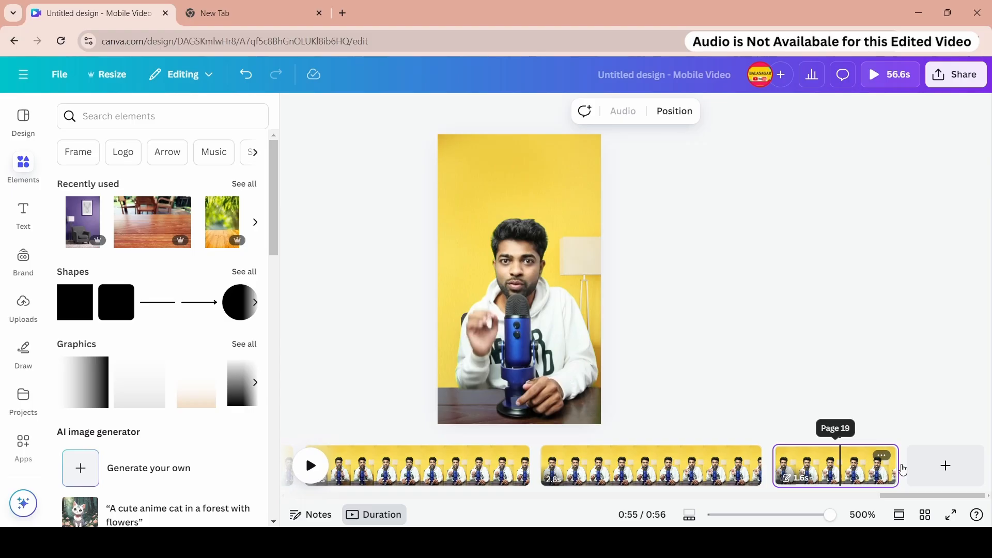
left_click_drag(894, 466, 876, 466)
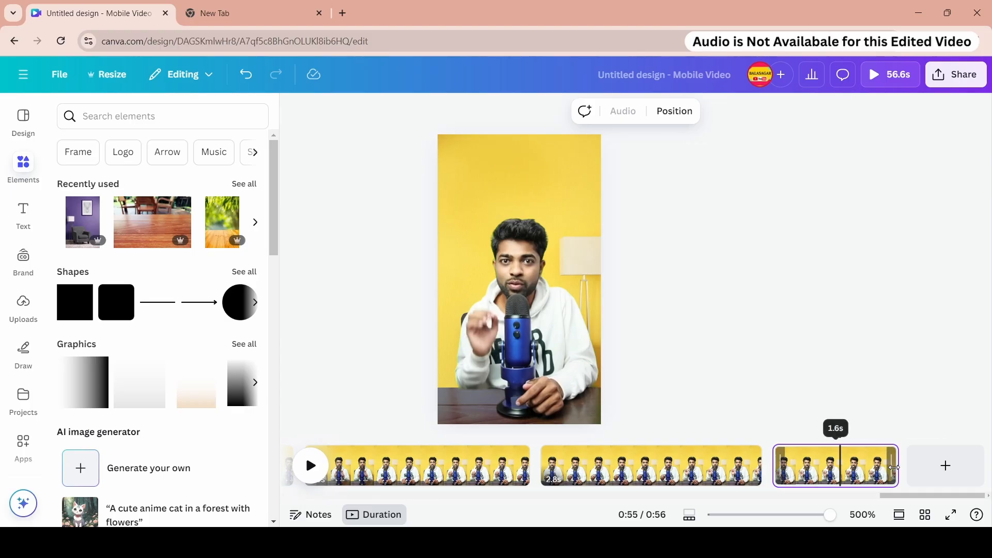
right_click(888, 467)
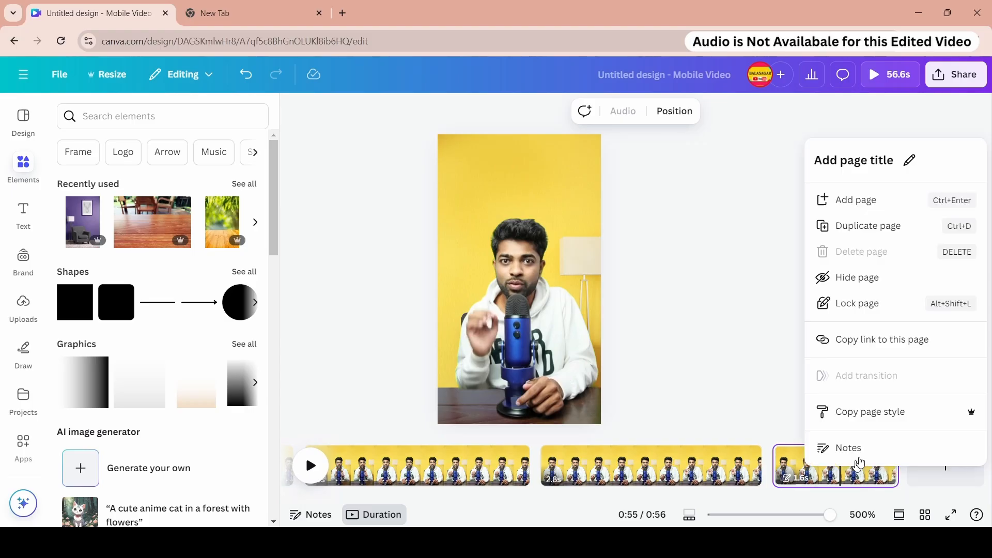
left_click(846, 305)
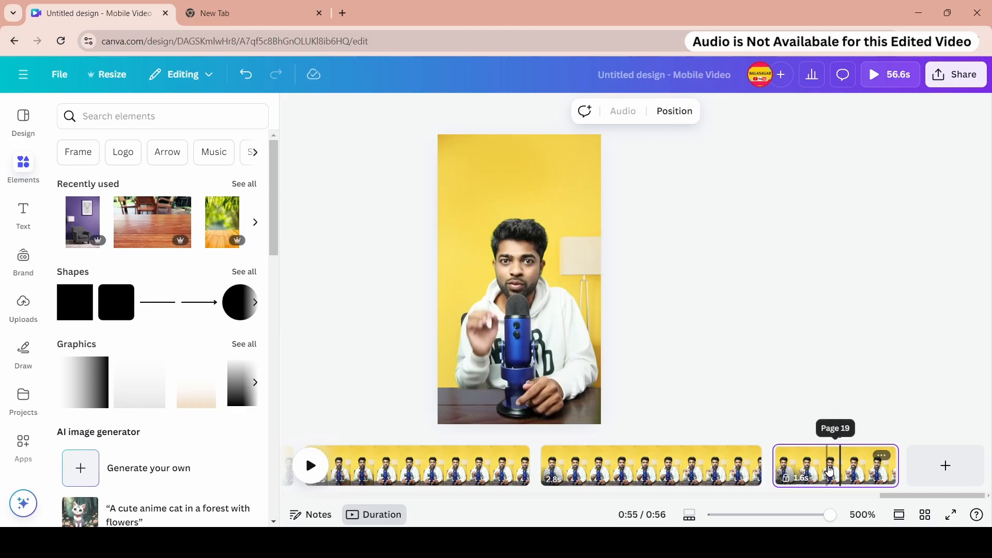
- Toggle the lock on the last page several more times
left_click(823, 470)
right_click(825, 471)
left_click(871, 279)
right_click(834, 465)
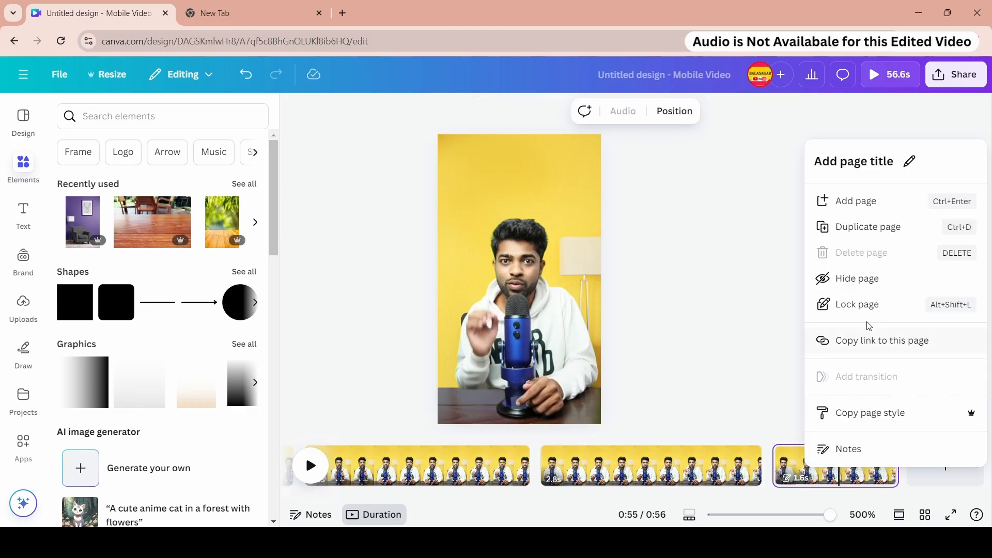
left_click(833, 307)
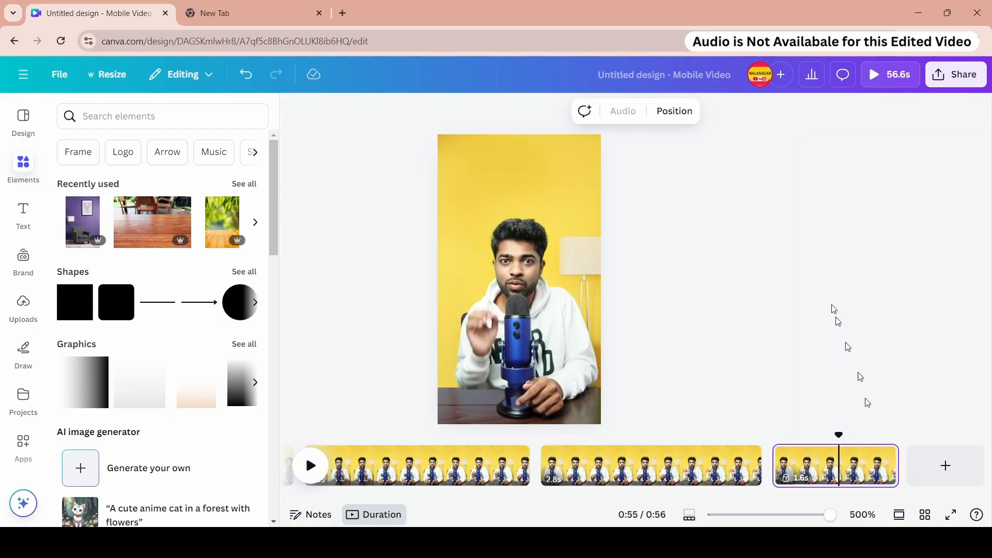
right_click(845, 472)
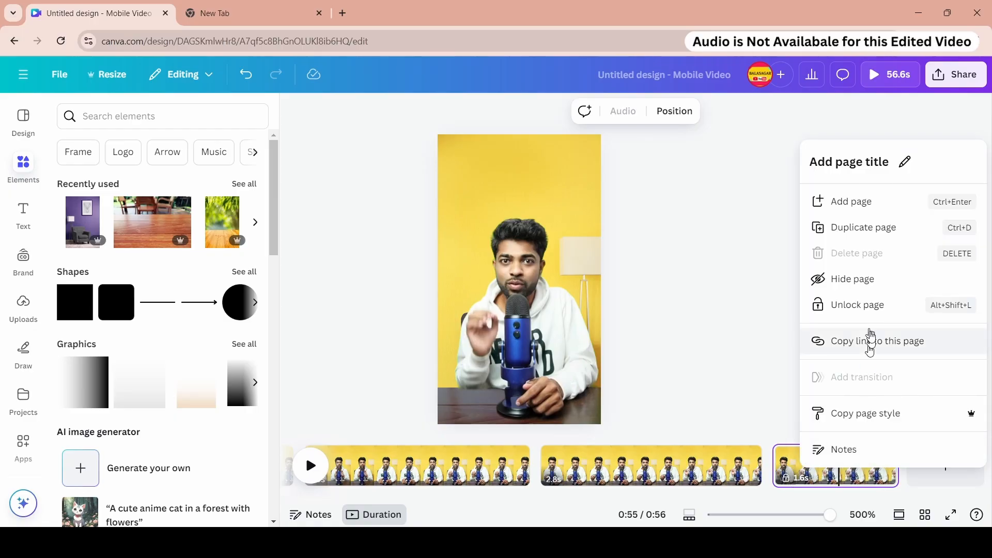
left_click(859, 307)
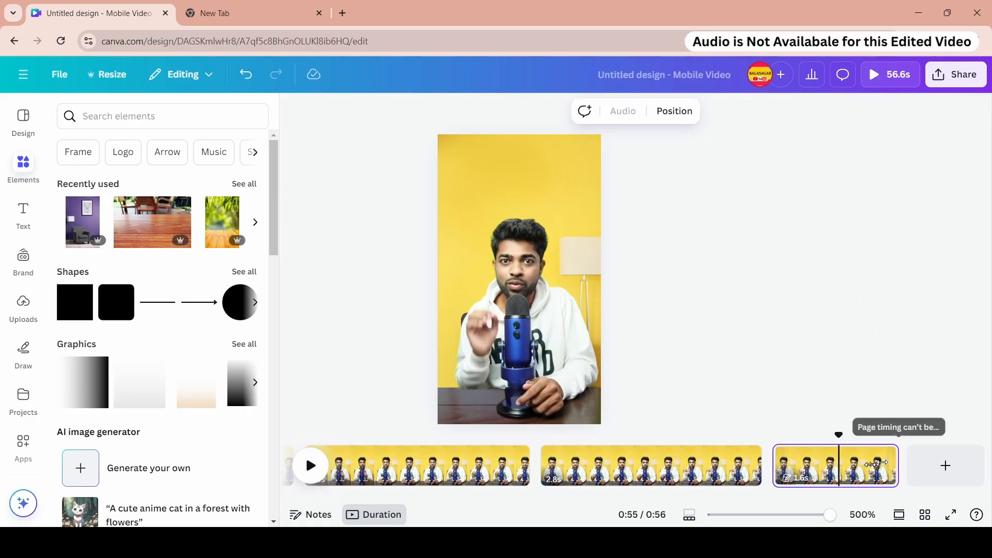
- Lock the two pages before the last one on the timeline
right_click(642, 470)
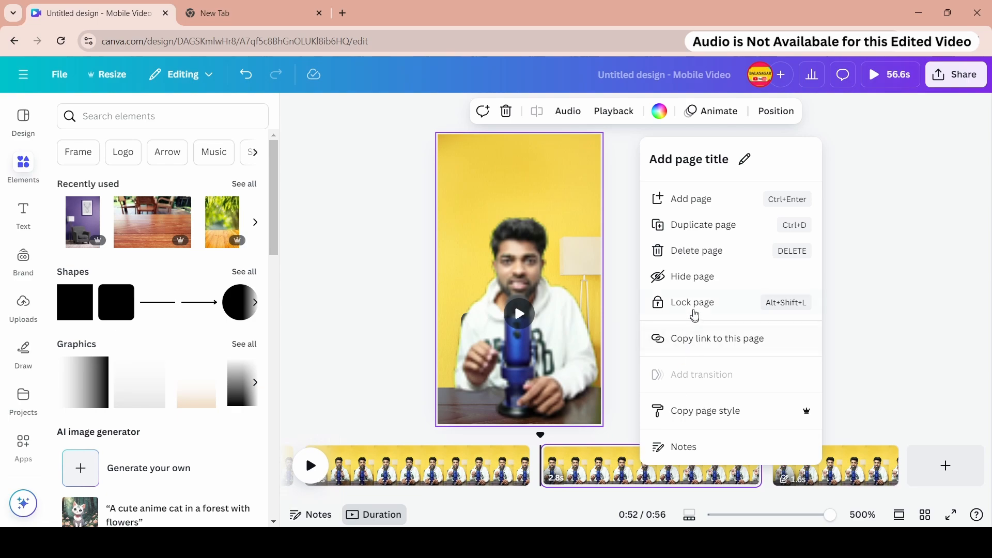
left_click(693, 311)
right_click(629, 469)
left_click(678, 313)
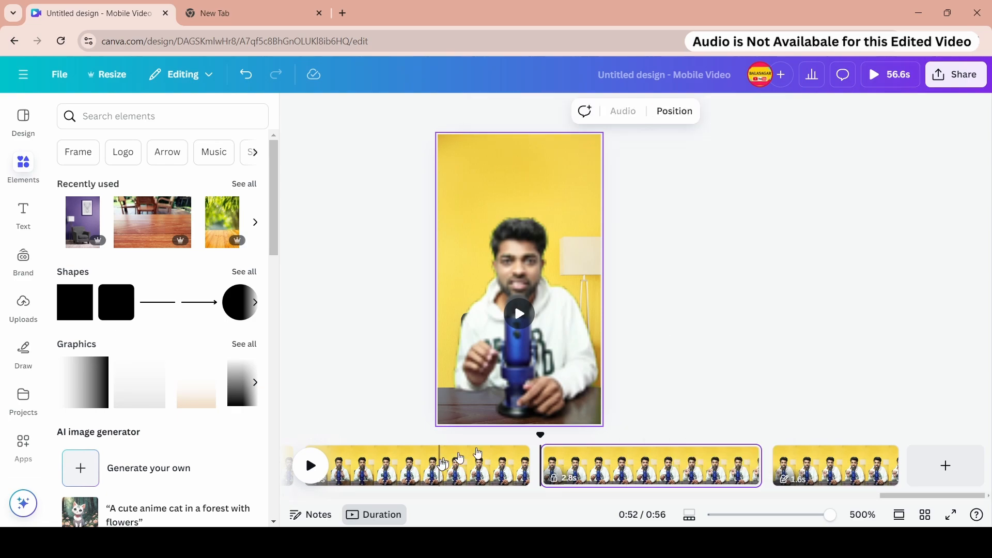
right_click(460, 457)
left_click(500, 305)
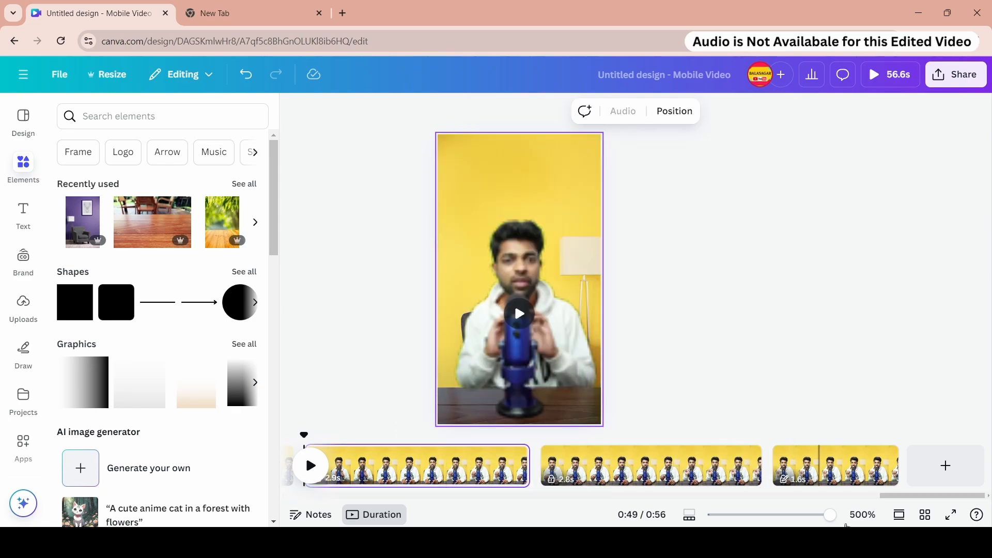
- Move back along the timeline and lock the 4.4 s page and the page before it
left_click_drag(897, 496, 818, 497)
right_click(699, 464)
left_click(731, 279)
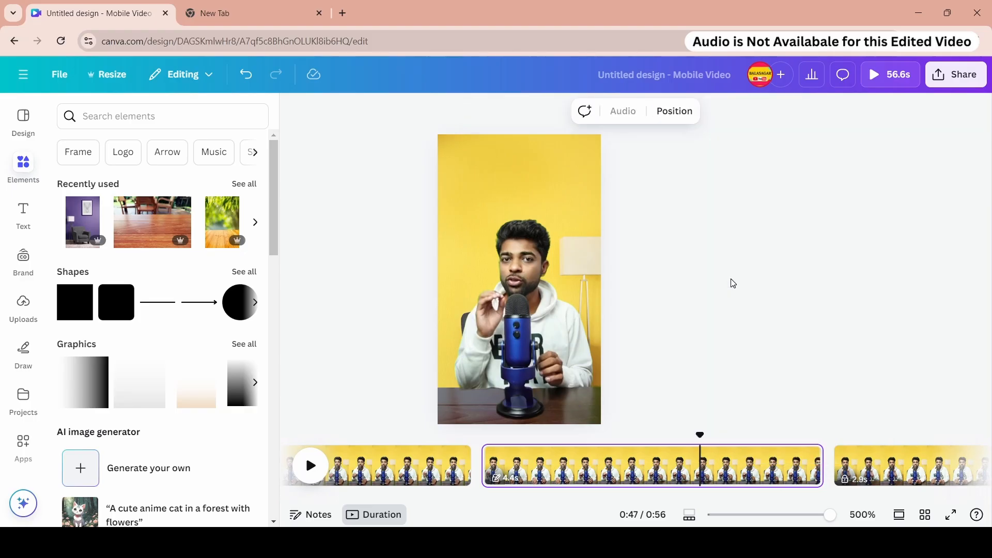
right_click(713, 457)
left_click(746, 297)
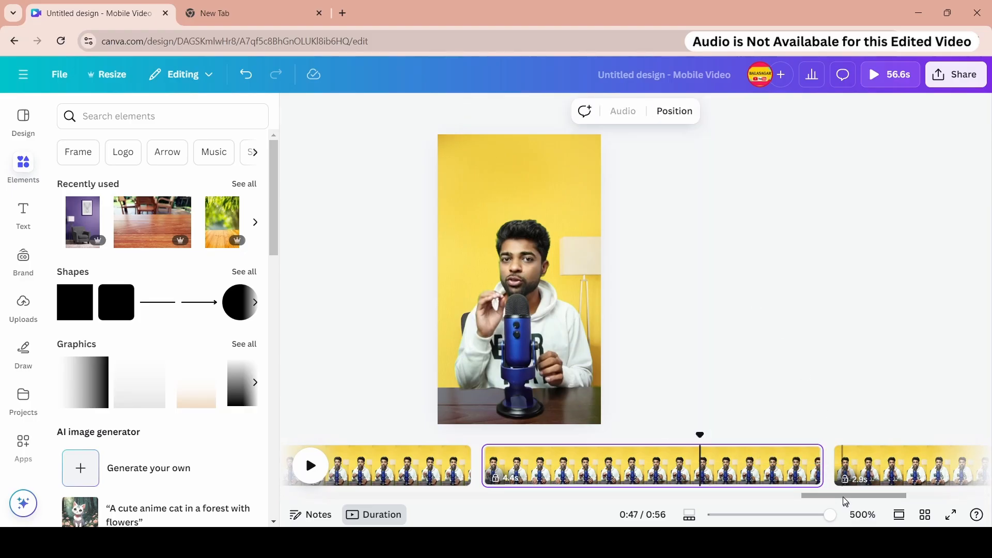
left_click_drag(846, 496, 827, 496)
right_click(711, 465)
left_click(760, 279)
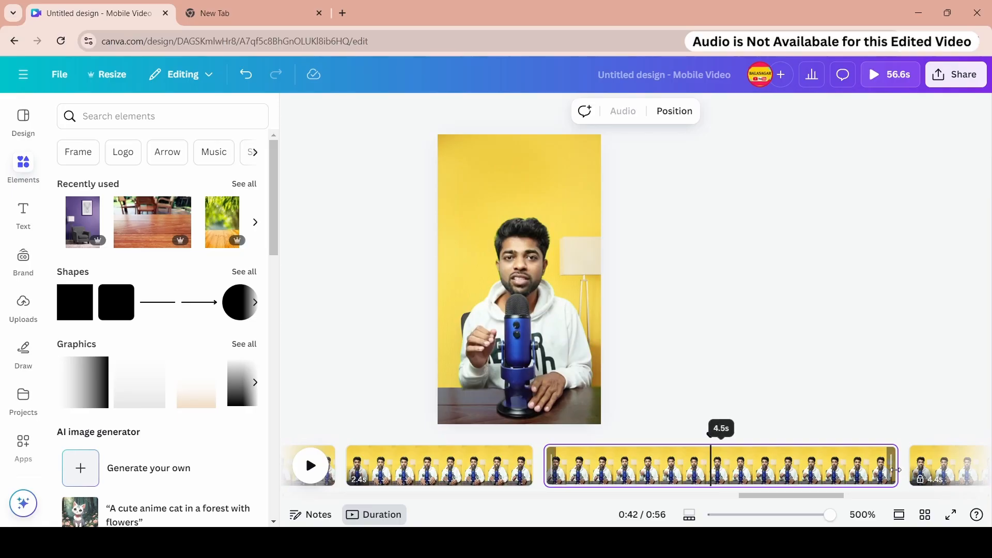
- Lock the 4.5 s page further back on the timeline
scroll(842, 470, "right", 2)
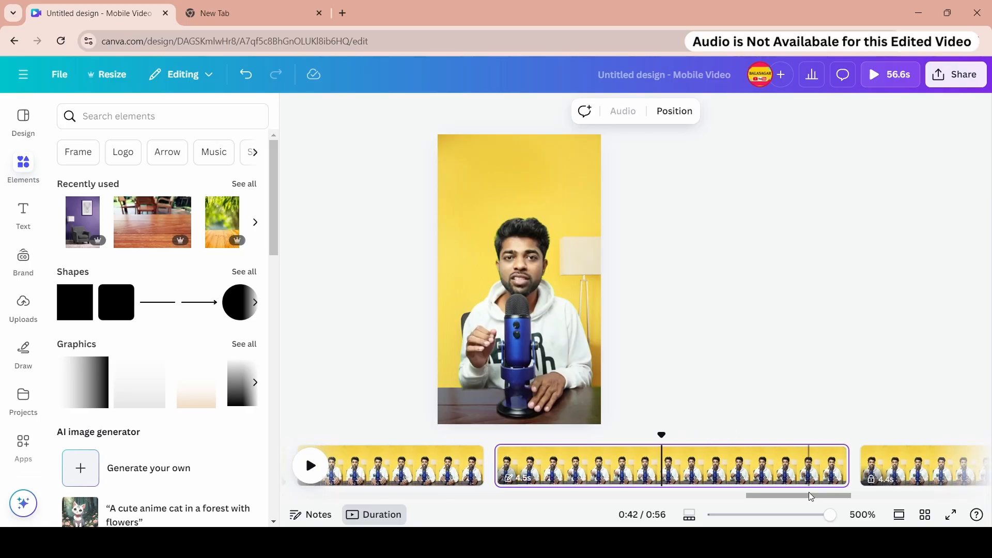
left_click_drag(811, 495, 796, 497)
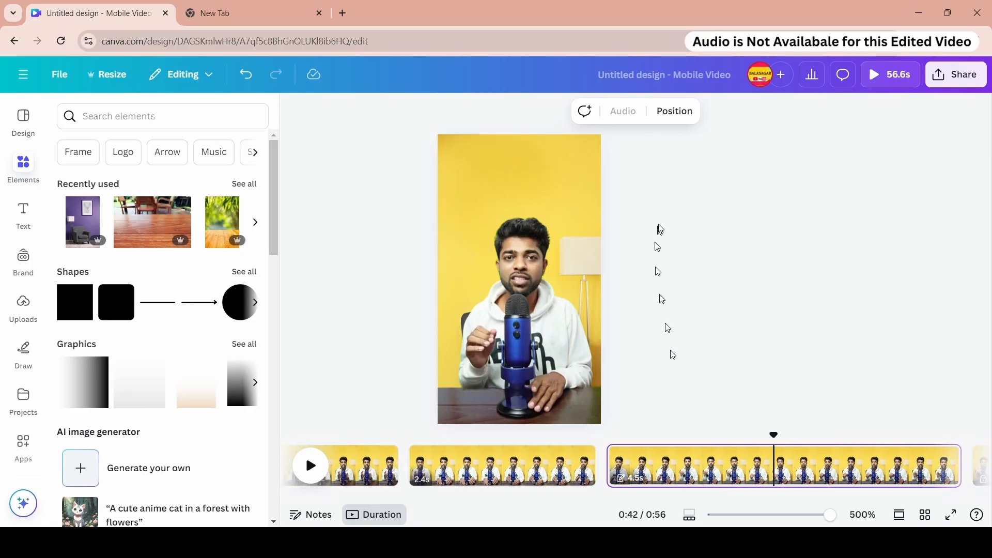
right_click(724, 473)
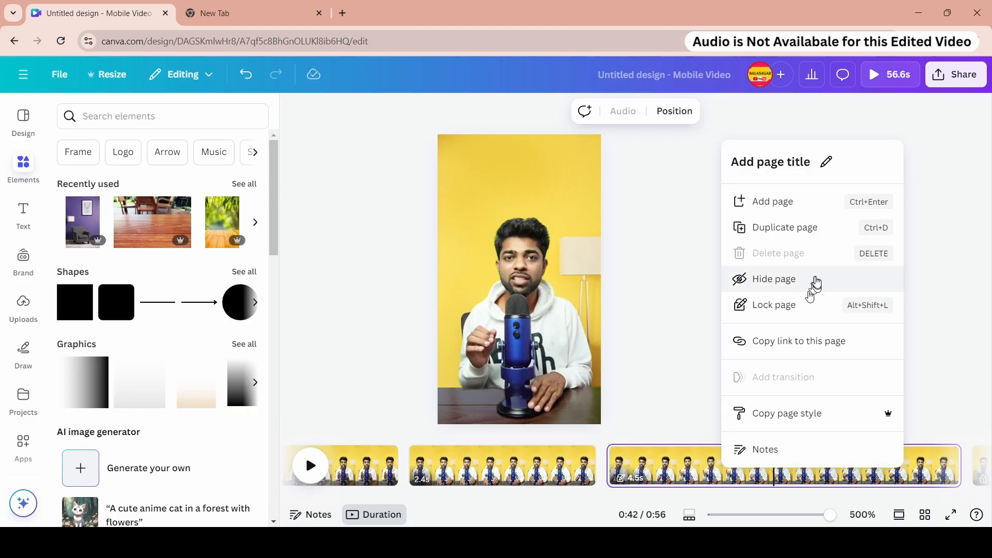
left_click(803, 309)
- Move further back and lock the next earlier pages, including the 4.4 s page
left_click(705, 479)
left_click_drag(755, 497, 695, 501)
right_click(637, 469)
left_click(687, 273)
right_click(680, 465)
left_click(739, 277)
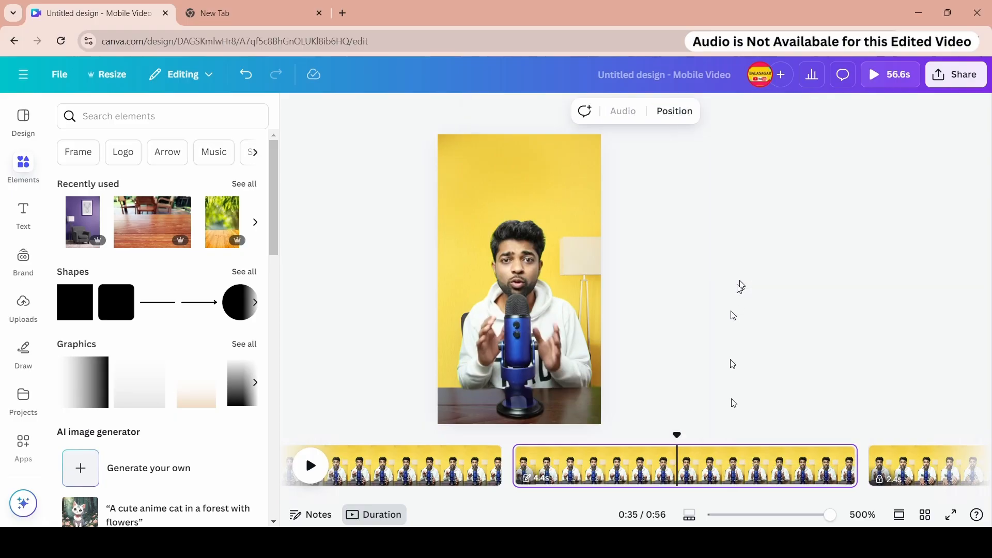
- Hide the 4.4 s page, then unhide it
right_click(692, 471)
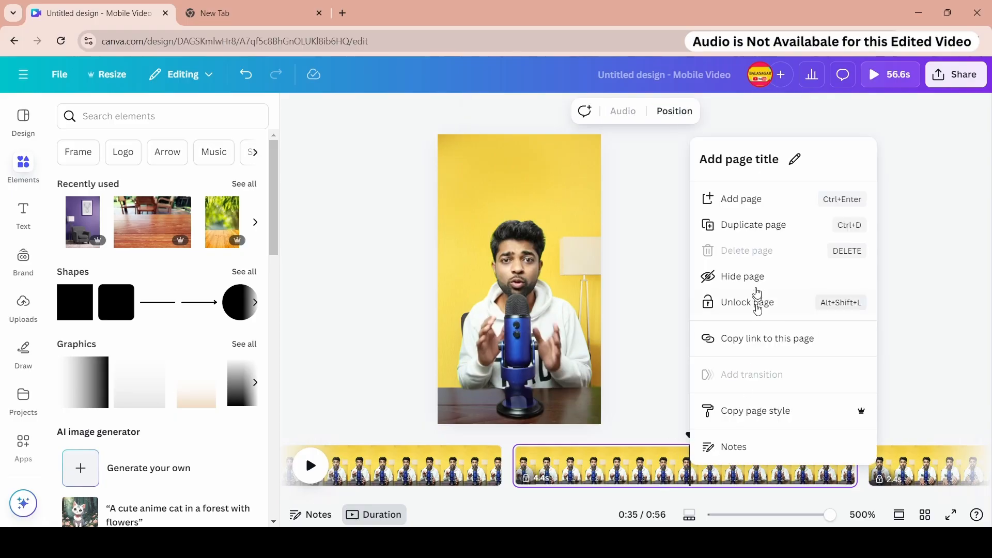
left_click(754, 277)
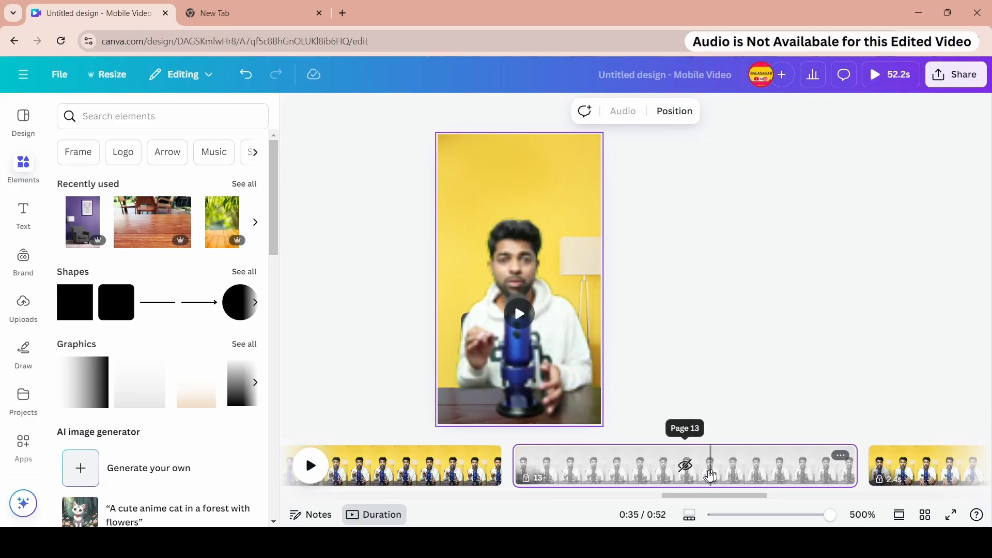
right_click(723, 469)
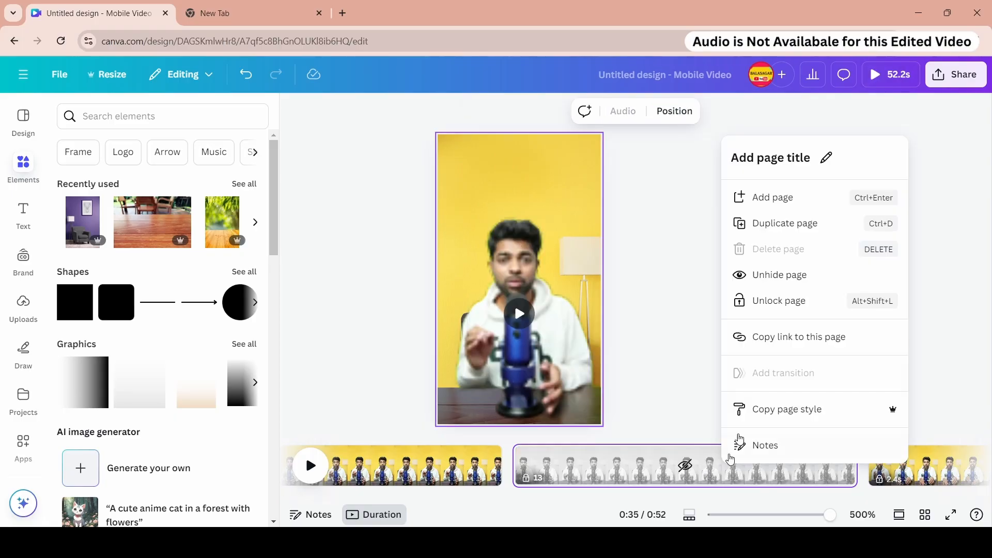
left_click(775, 284)
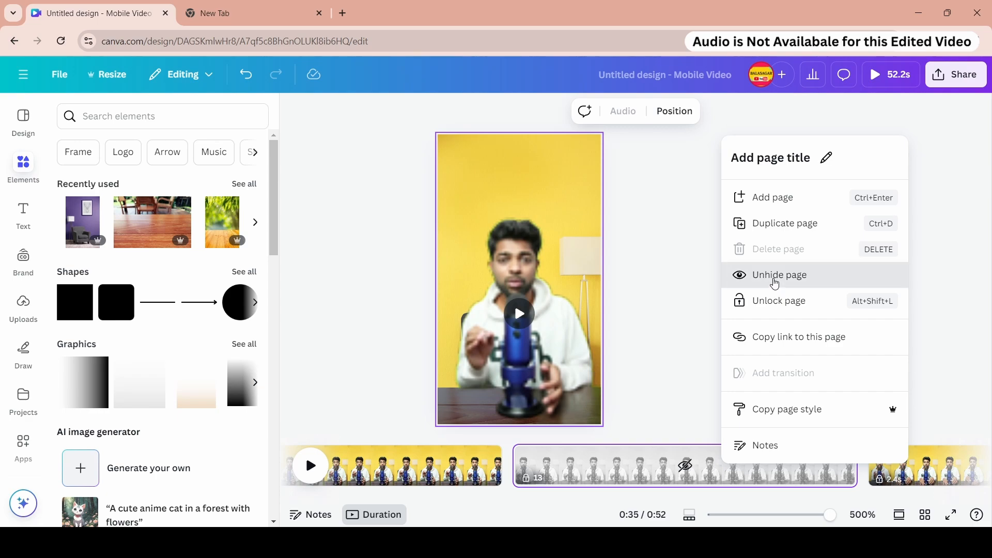
right_click(747, 465)
left_click(772, 452)
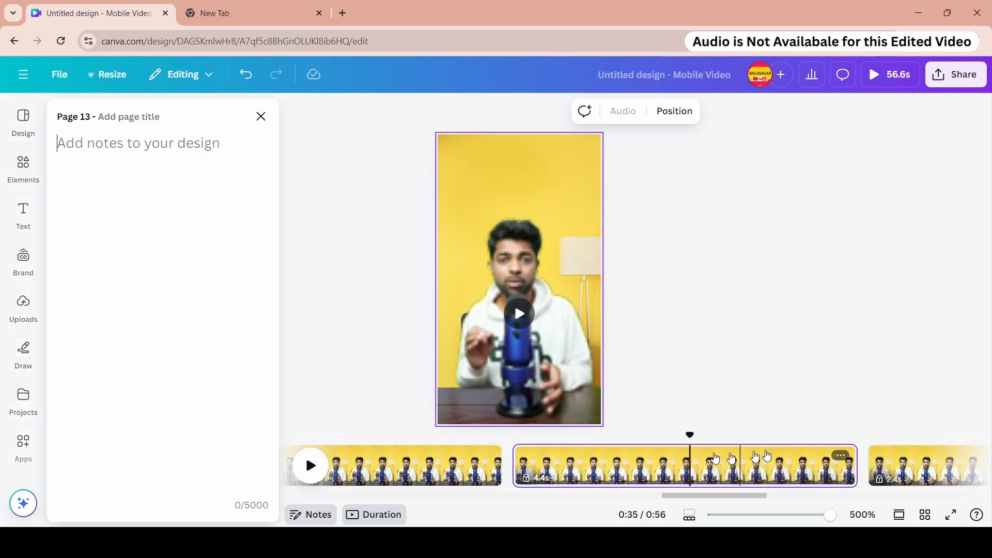
left_click(261, 117)
- Move back along the timeline and lock the 3.7 s page
left_click_drag(701, 497, 630, 497)
left_click(715, 470)
right_click(724, 465)
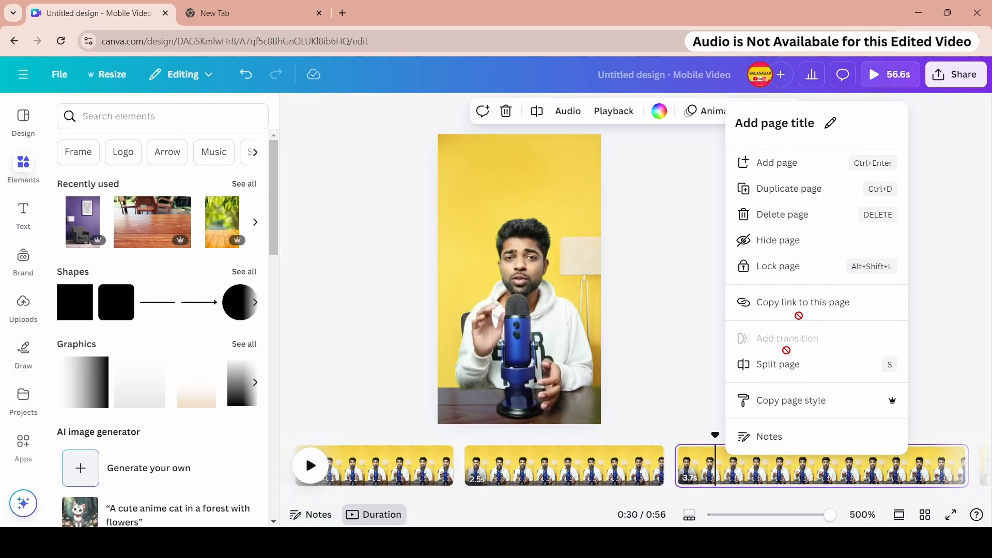
left_click(791, 278)
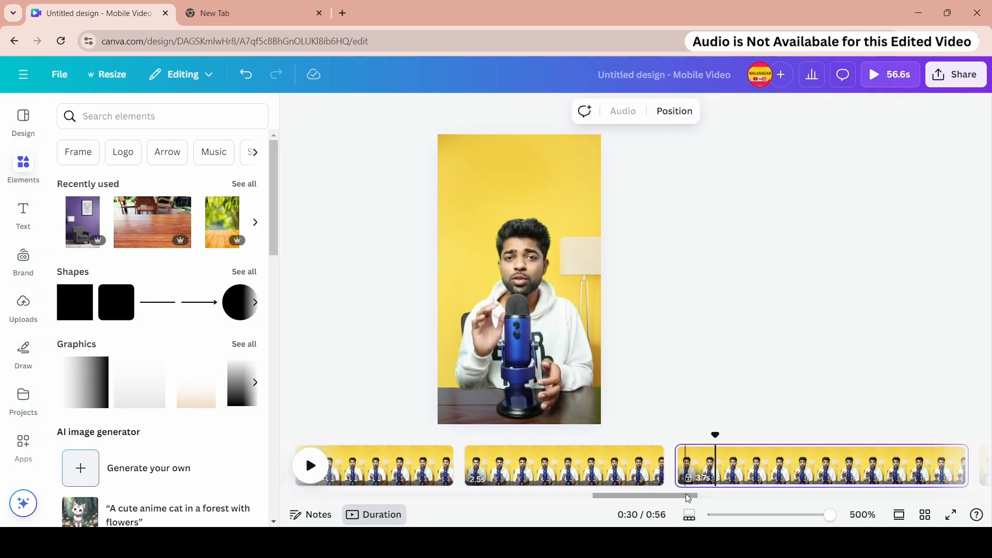
- Move further back and lock the next earlier page
left_click(654, 465)
left_click_drag(687, 496, 579, 497)
right_click(654, 462)
left_click(701, 273)
right_click(656, 471)
left_click(700, 310)
- Lock the 2.0 s page on the timeline
left_click(760, 465)
right_click(761, 465)
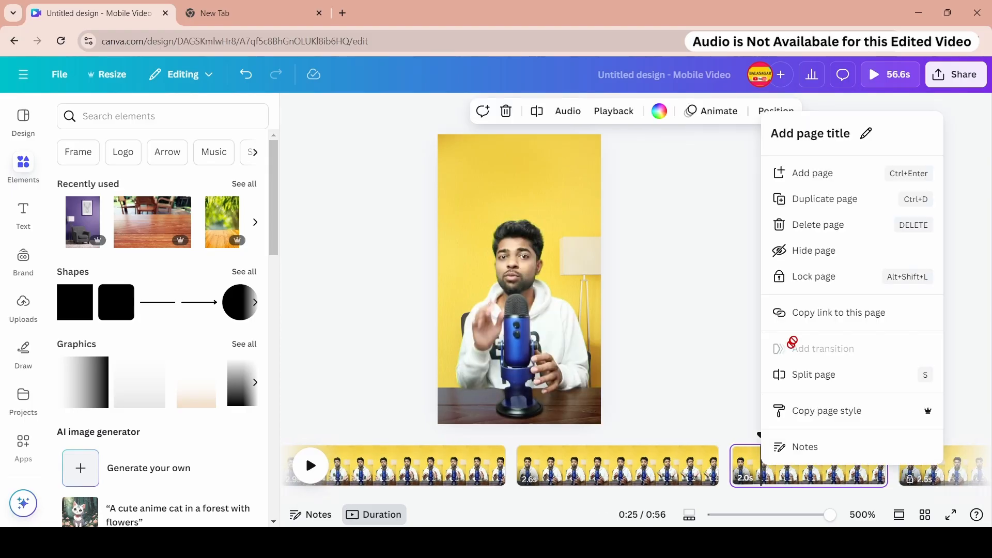
left_click(807, 283)
right_click(778, 465)
left_click(797, 300)
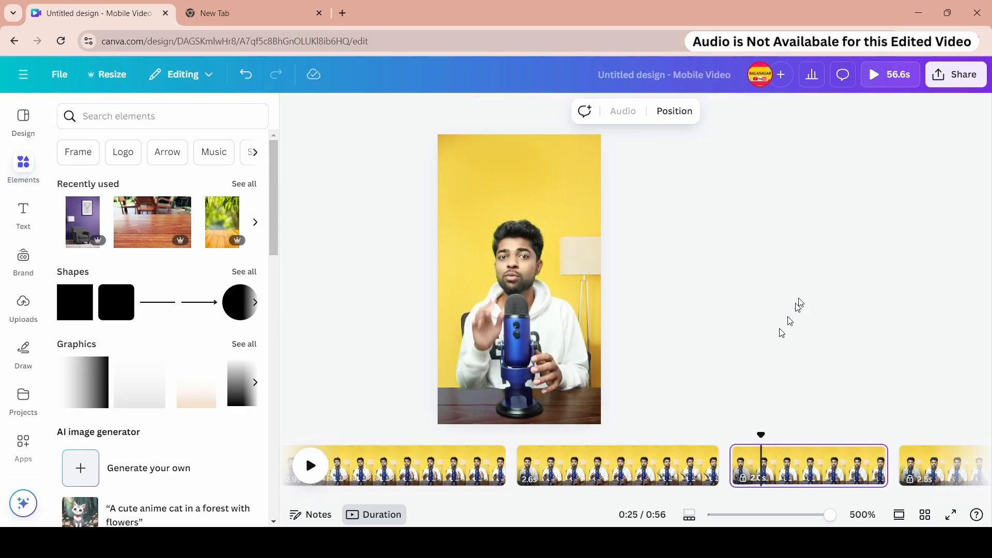
- Lock the 2.6 s page on the timeline
left_click(604, 465)
right_click(606, 464)
left_click(662, 271)
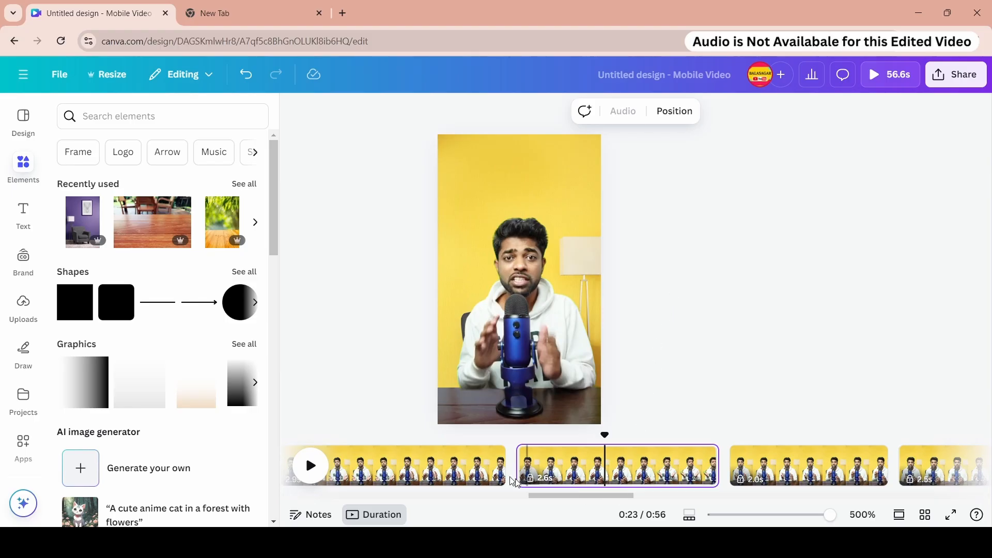
- Move back along the timeline and lock the 2.9 s page
left_click(472, 465)
left_click_drag(543, 496, 505, 504)
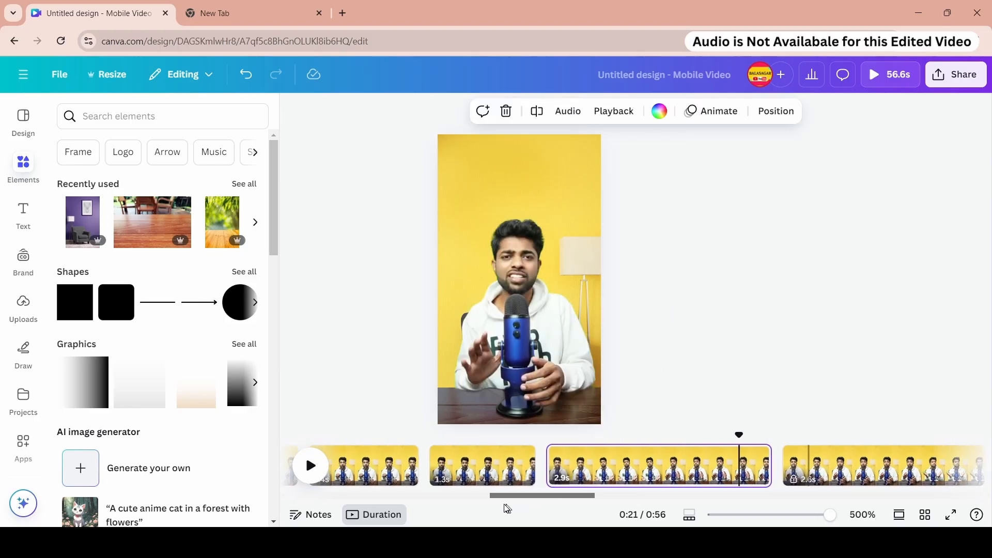
right_click(627, 457)
left_click(681, 264)
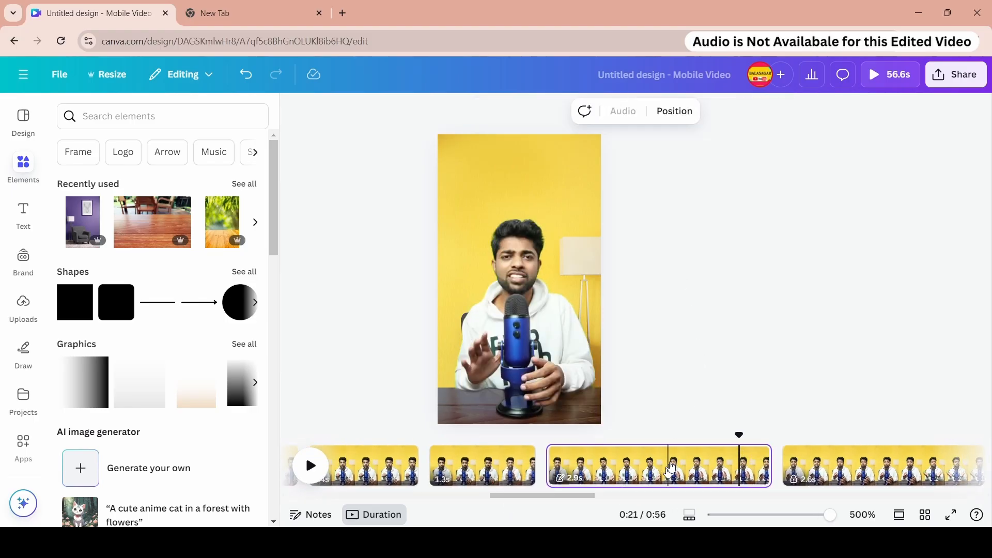
right_click(662, 463)
left_click(697, 297)
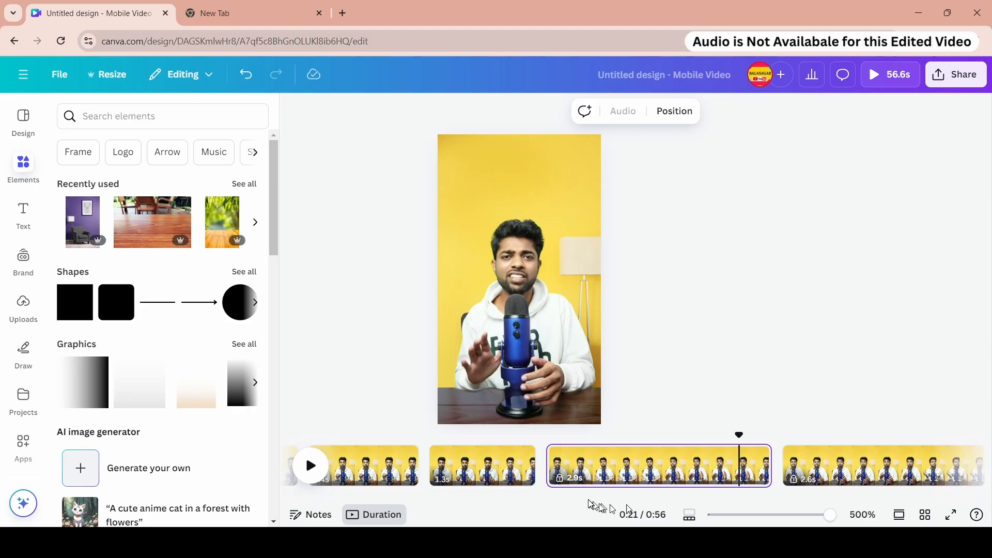
- Scroll the timeline back and lock the 1.3 s page
left_click_drag(582, 497, 554, 496)
right_click(675, 462)
left_click(703, 270)
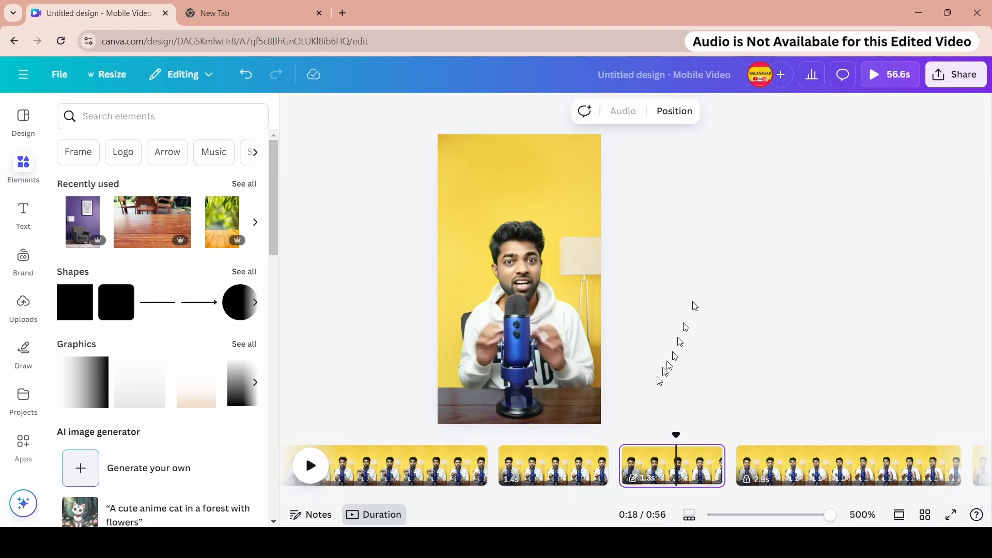
right_click(671, 465)
left_click(708, 295)
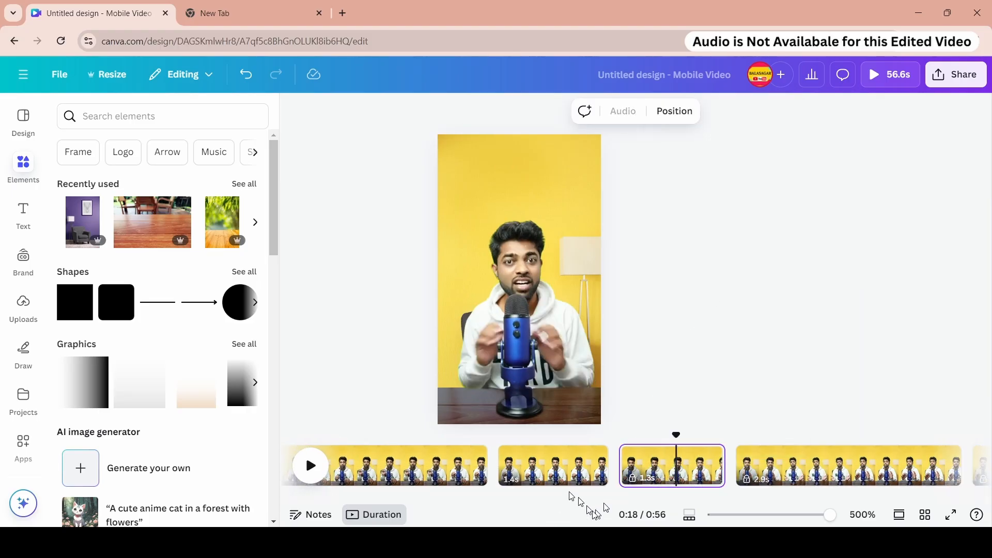
- Select the 1.4 s page and lock it
left_click(561, 473)
right_click(560, 473)
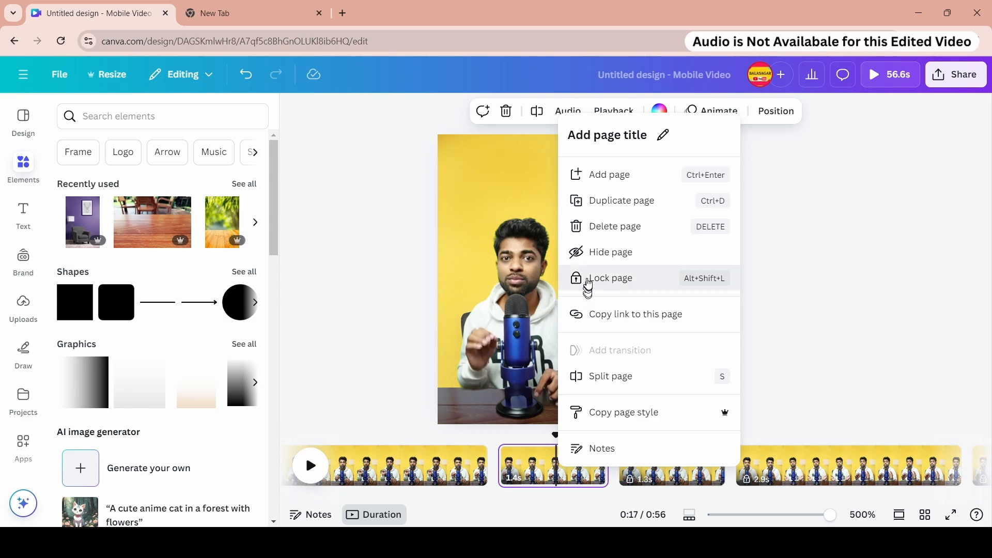
left_click(589, 277)
right_click(546, 472)
left_click(585, 295)
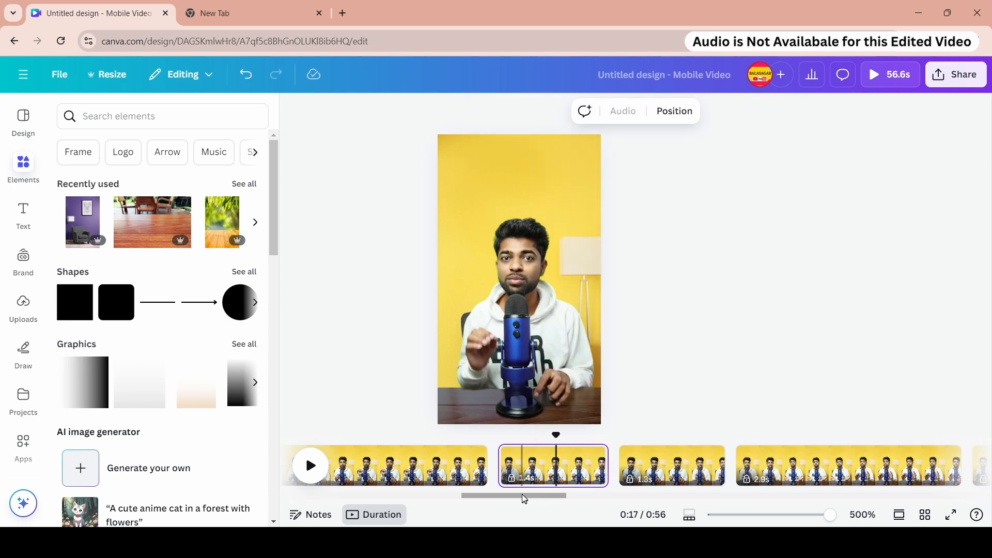
- Scroll further back and lock the earlier 2.9 s page
left_click_drag(524, 499, 483, 499)
left_click(575, 464)
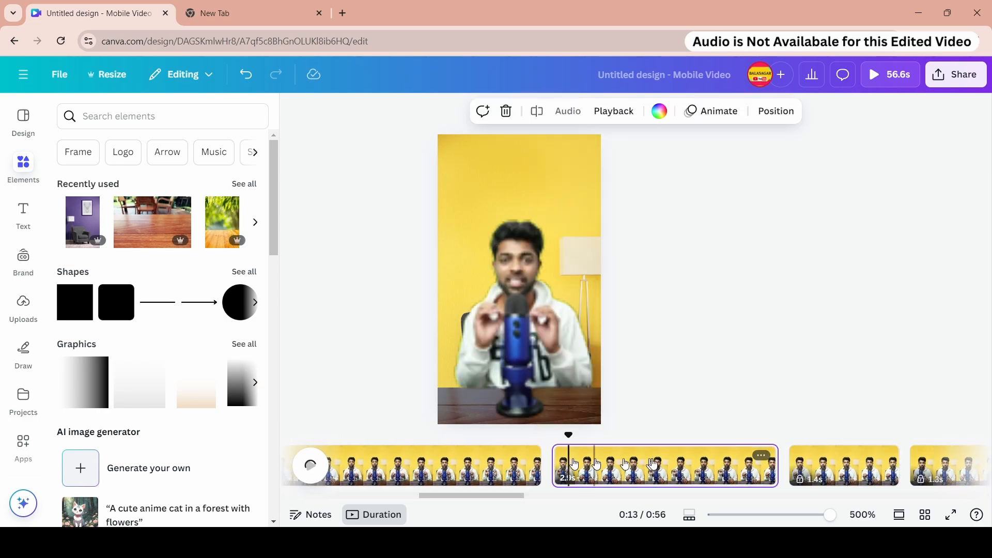
right_click(651, 464)
left_click(713, 274)
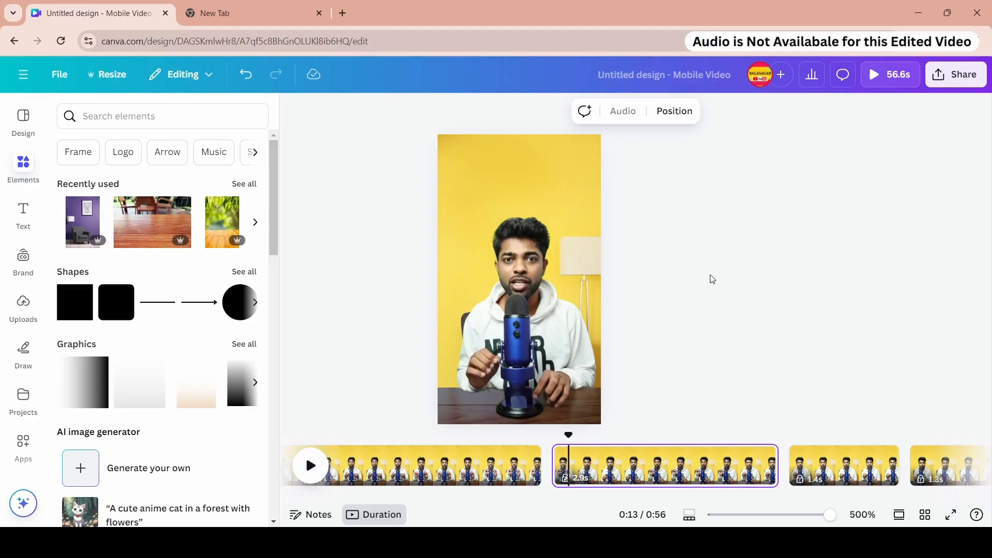
right_click(672, 460)
left_click(716, 317)
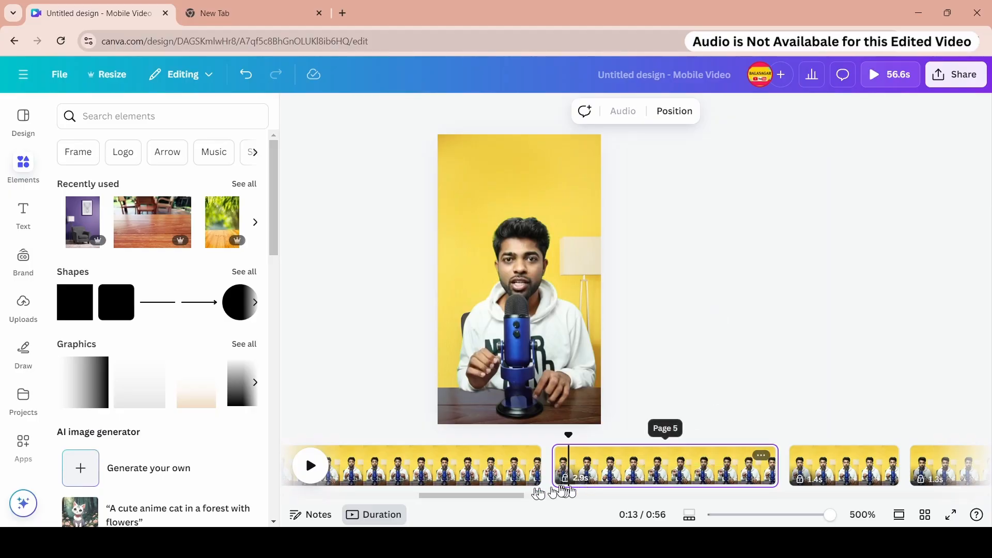
- Move back along the timeline and lock the 4.9 s page
left_click_drag(506, 499, 472, 499)
right_click(551, 467)
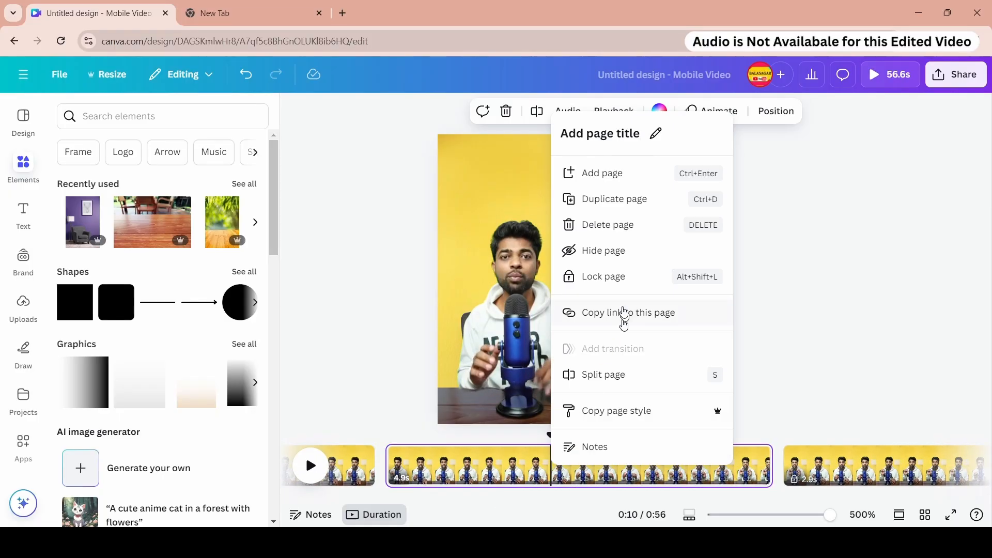
left_click(616, 276)
right_click(555, 460)
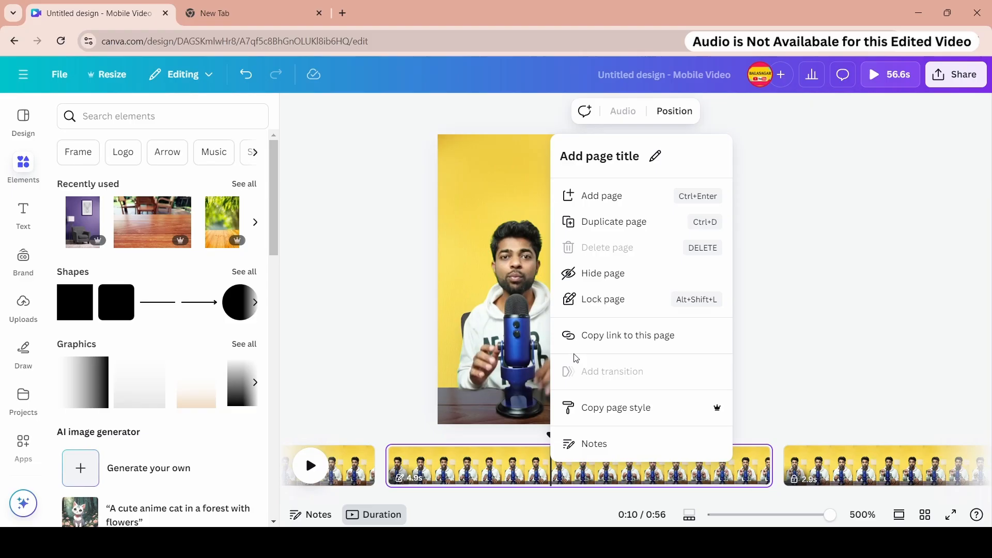
left_click(592, 273)
- Lock the 2.5 s page near the start of the timeline
left_click(557, 460)
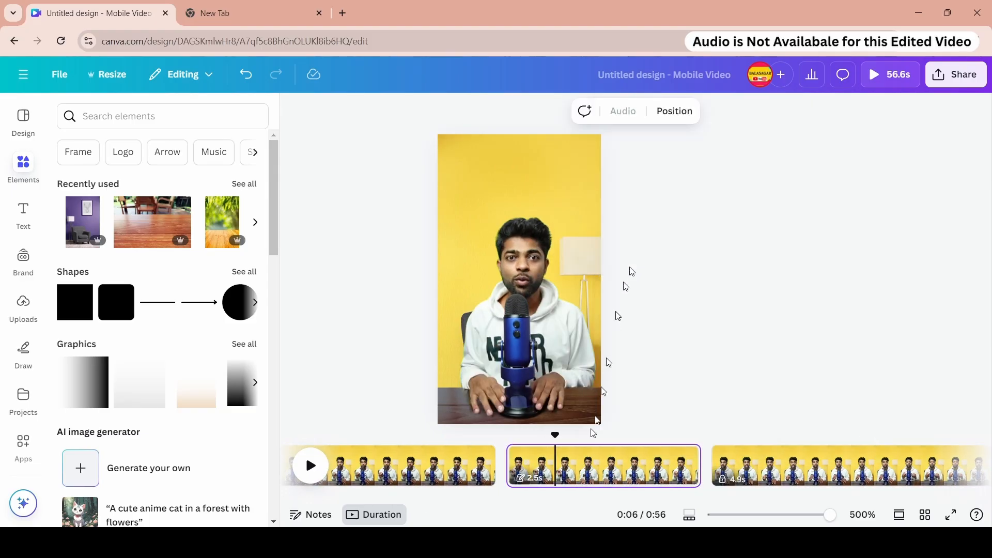
right_click(563, 473)
left_click(623, 303)
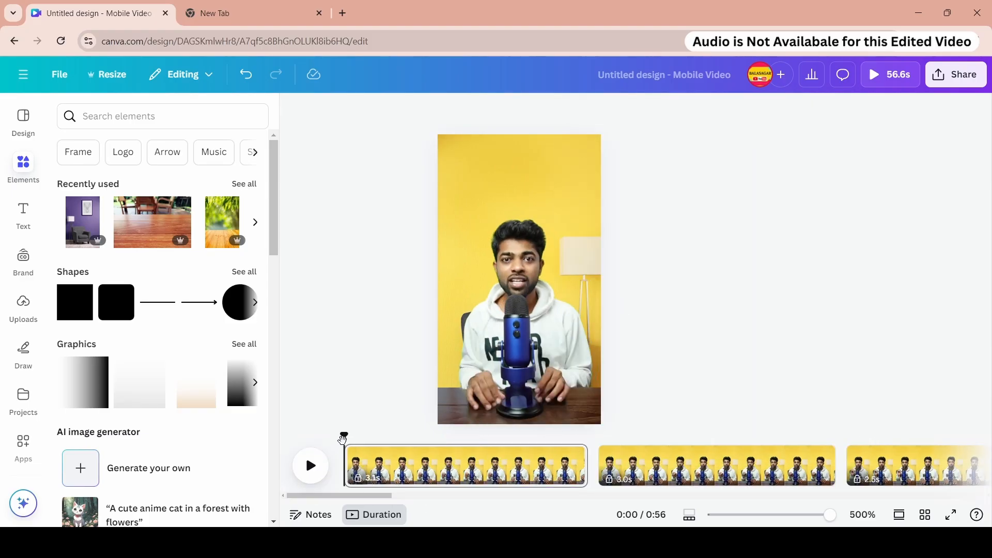
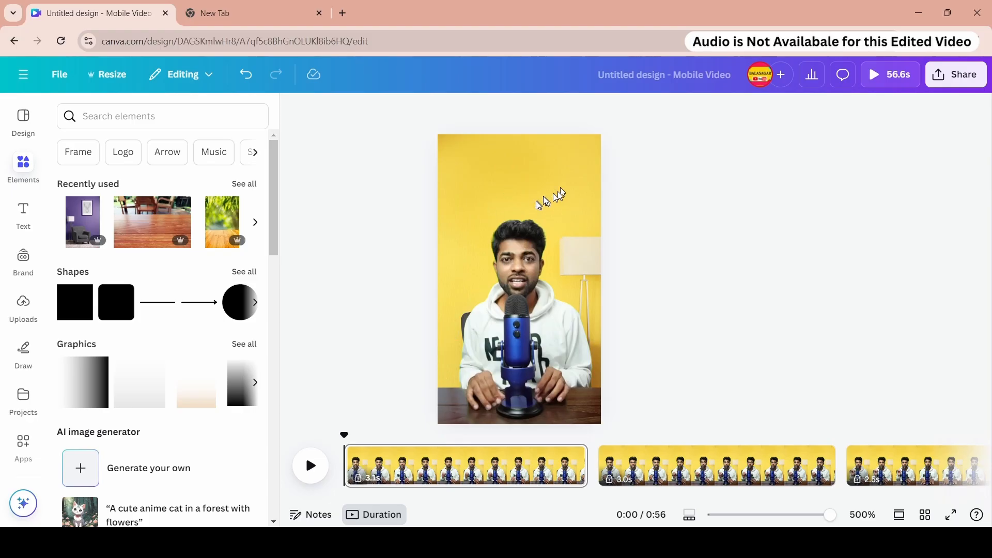
- Preview the first page's playback
left_click(29, 165)
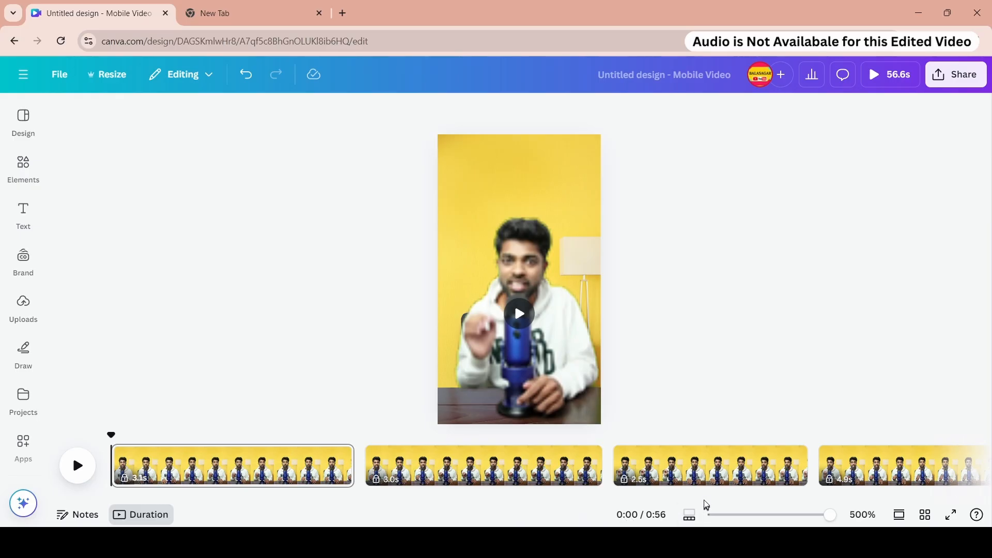
left_click(76, 457)
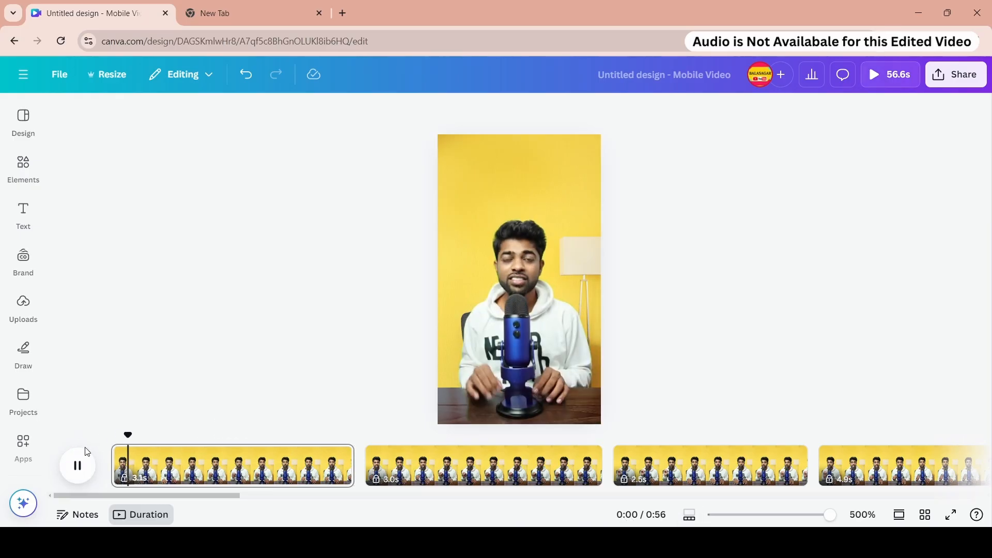
left_click(21, 163)
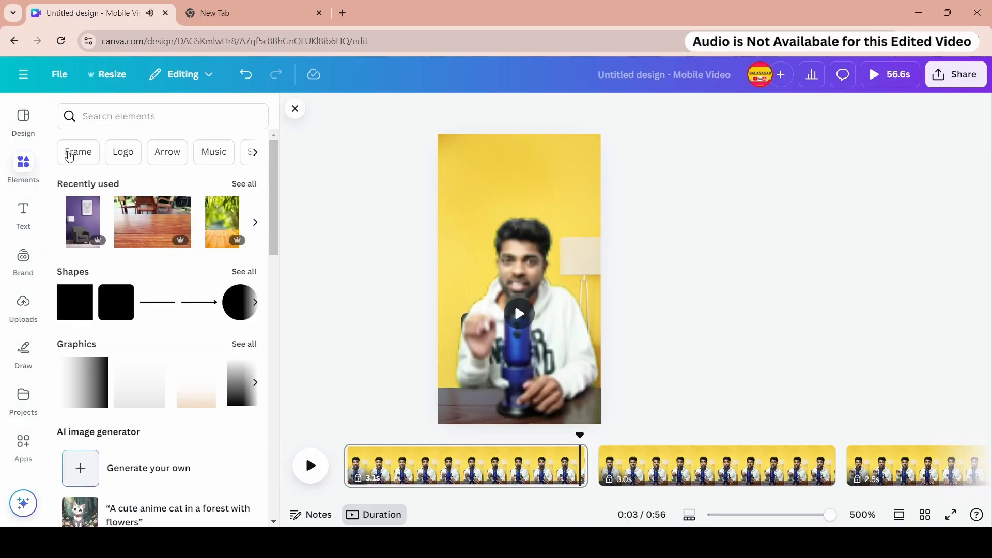
- Search the elements for "website 3d" graphics and try adding the person-at-desk illustration to the first page
left_click(93, 125)
type("web")
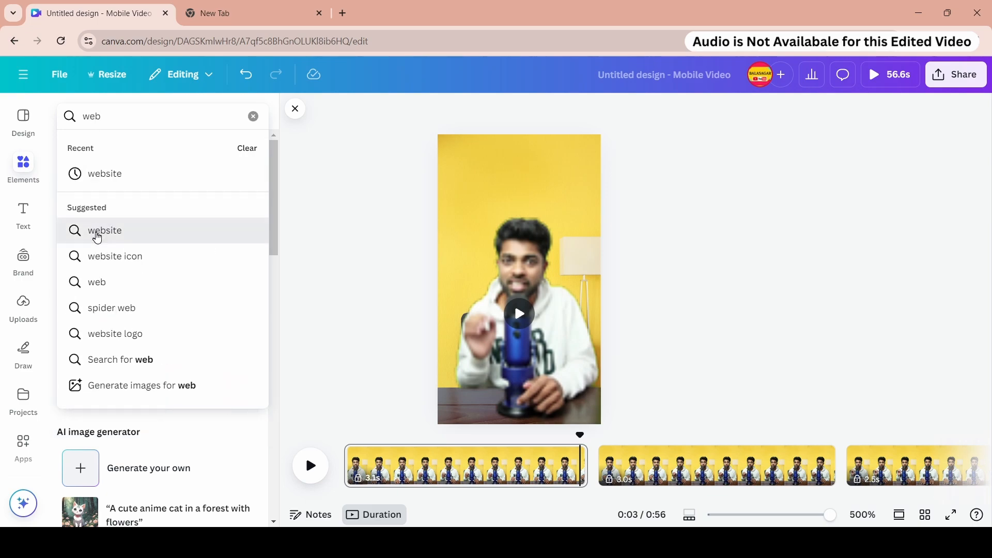
left_click(70, 231)
type("3")
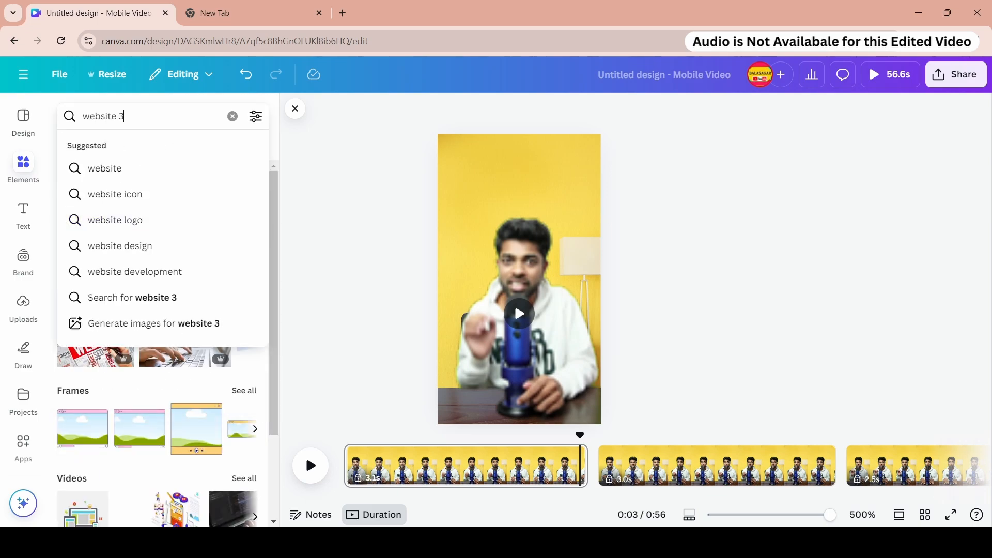
type("d")
key("Return")
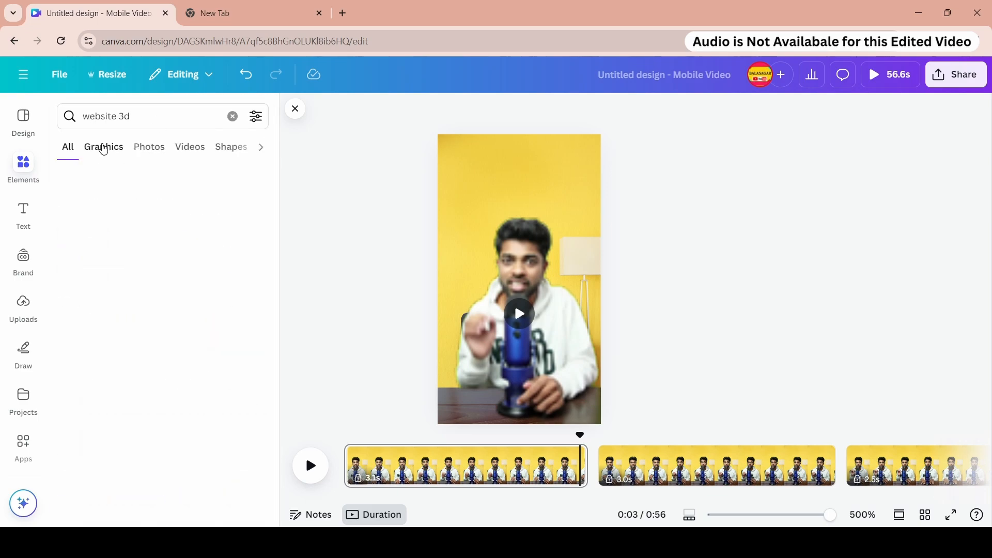
left_click(104, 147)
left_click(96, 241)
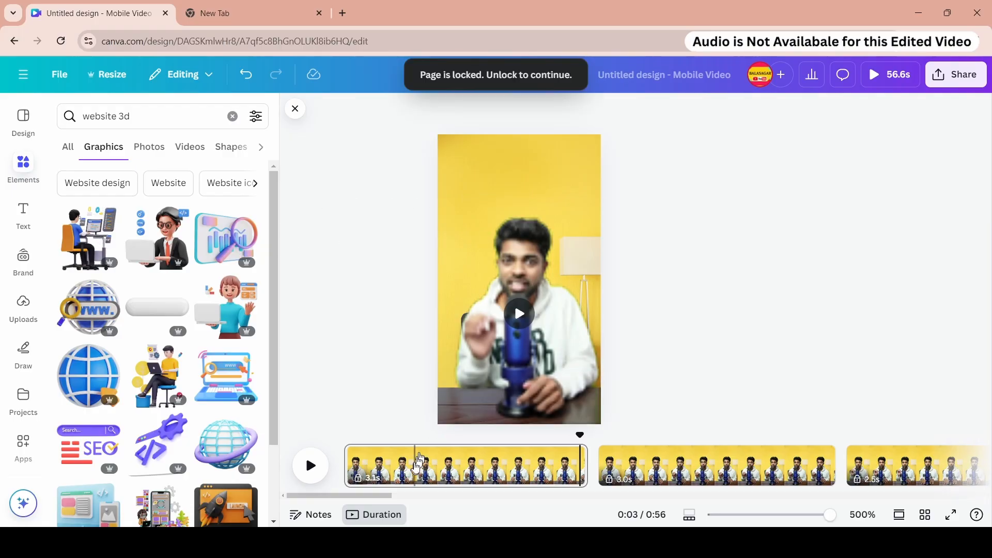
- Unlock the first 3.1 s page
right_click(414, 469)
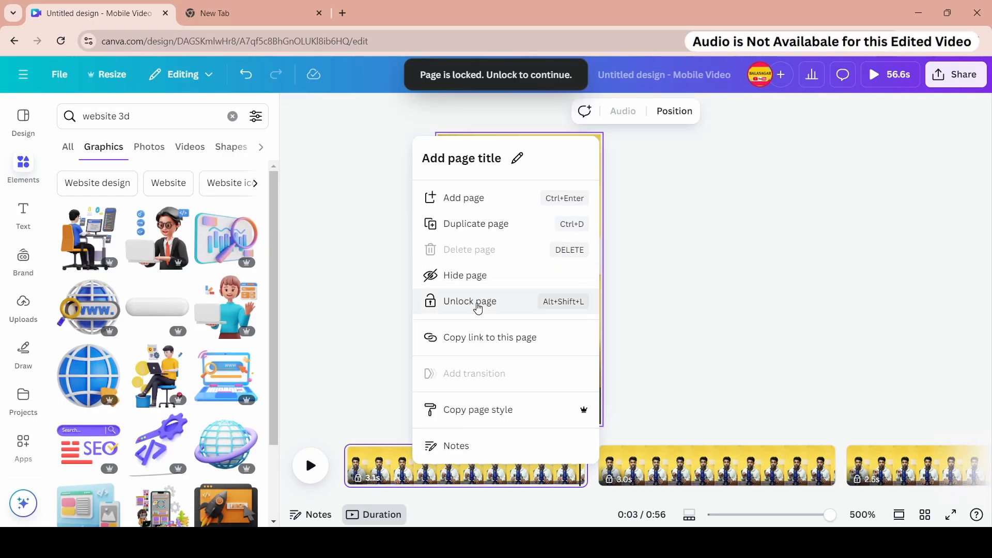
left_click(478, 304)
right_click(455, 465)
left_click(483, 295)
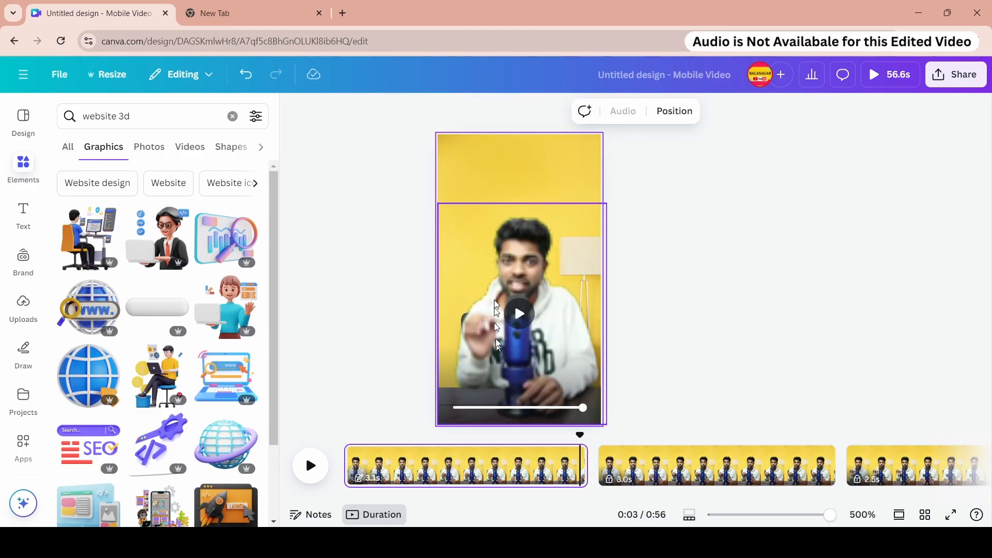
left_click(684, 351)
left_click(556, 330)
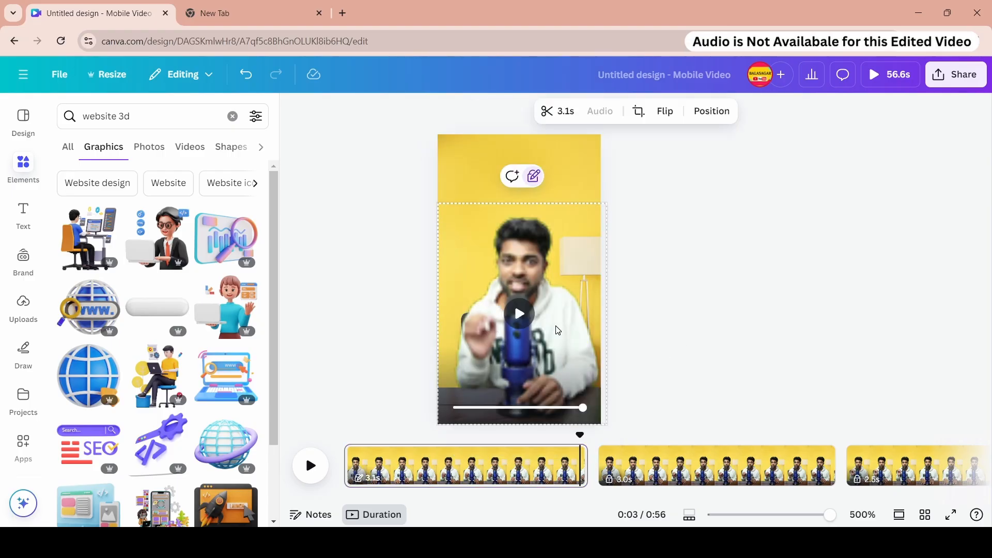
left_click(657, 286)
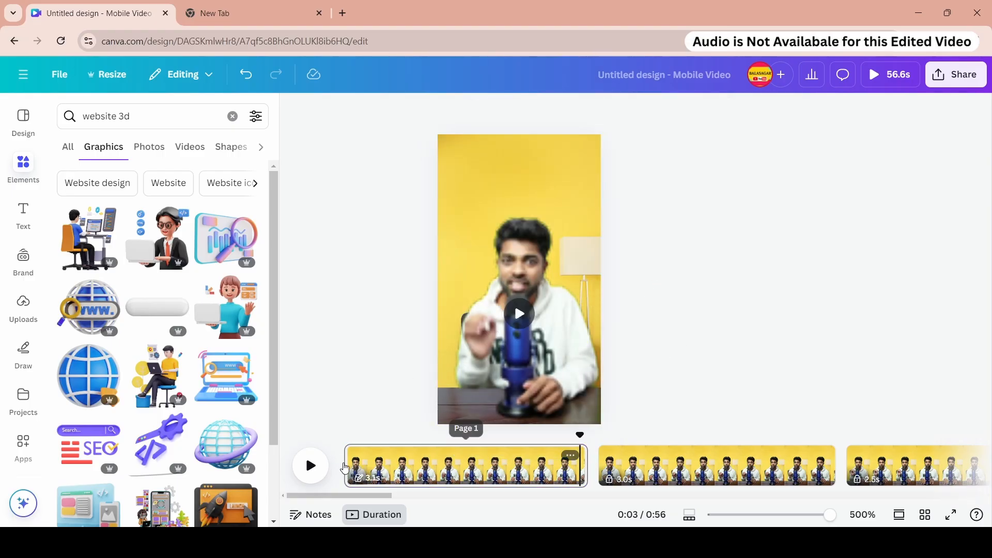
left_click(83, 235)
left_click(408, 473)
right_click(408, 473)
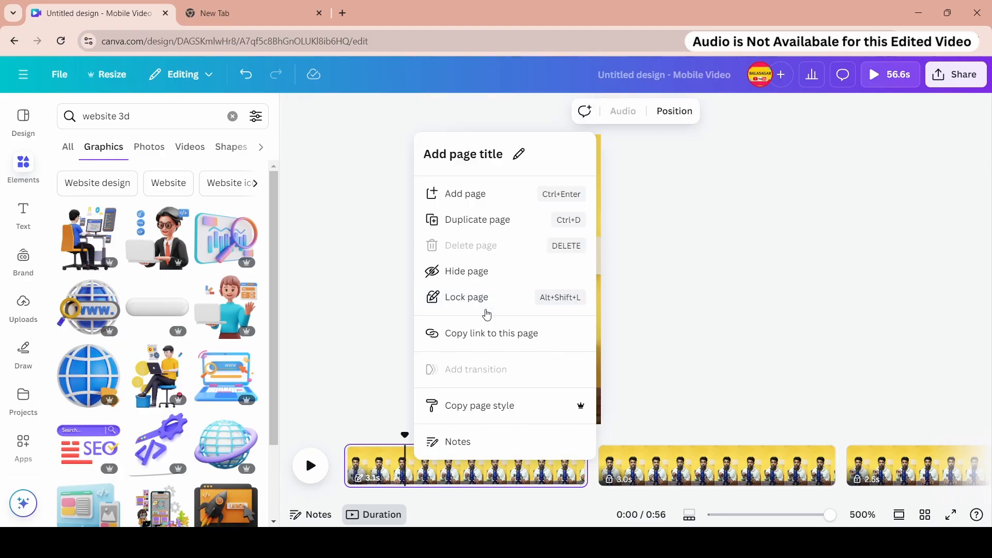
left_click(452, 307)
- Add the person-at-desk illustration and shrink it to sit above the presenter's head
left_click(88, 237)
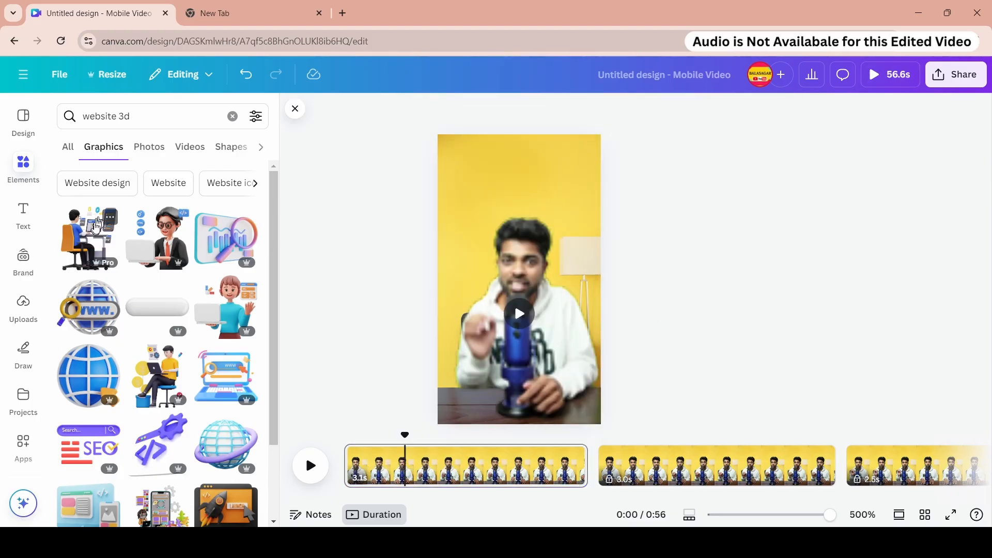
left_click_drag(487, 263, 498, 220)
left_click_drag(596, 310, 522, 225)
left_click_drag(510, 204, 557, 222)
left_click_drag(532, 190, 535, 187)
left_click_drag(560, 219, 531, 179)
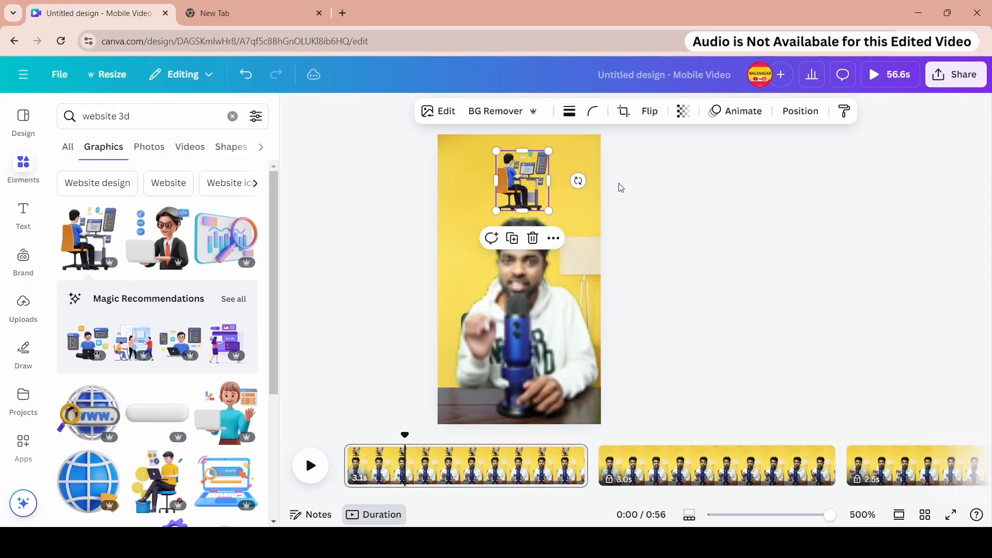
- Apply the Drift animation to the illustration with higher intensity and an upward direction
left_click(748, 118)
scroll(155, 336, "down", 10)
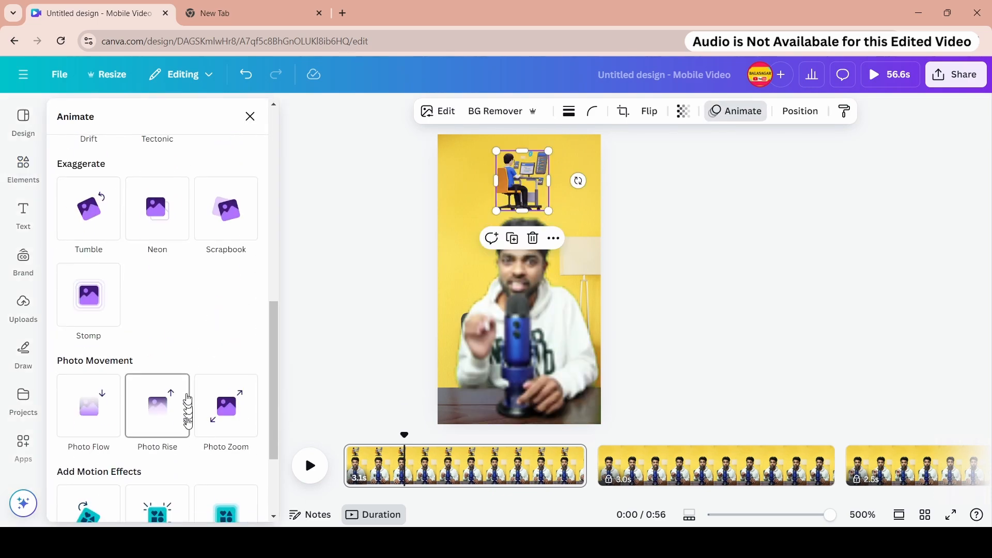
scroll(191, 393, "up", 4)
left_click(86, 297)
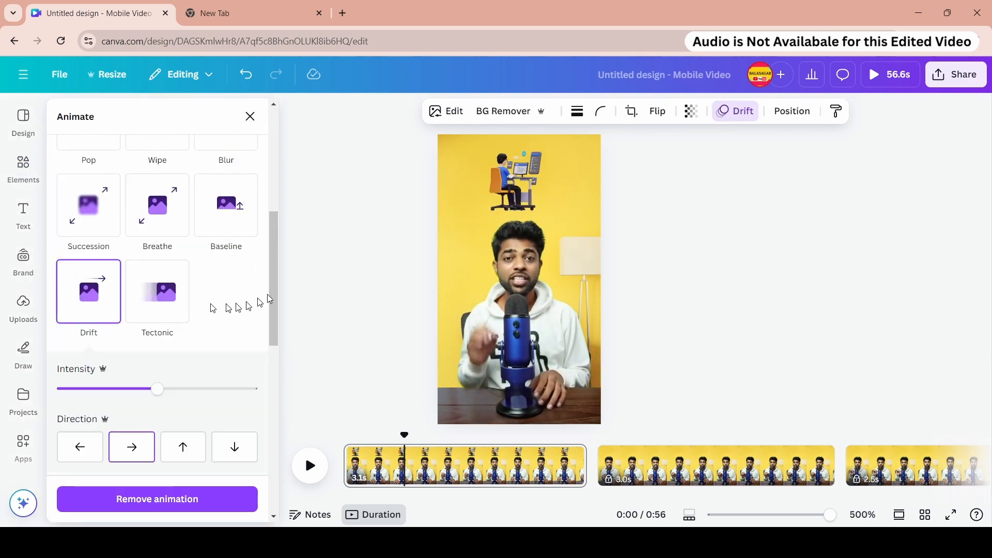
left_click_drag(154, 389, 210, 388)
scroll(155, 351, "down", 2)
left_click(198, 317)
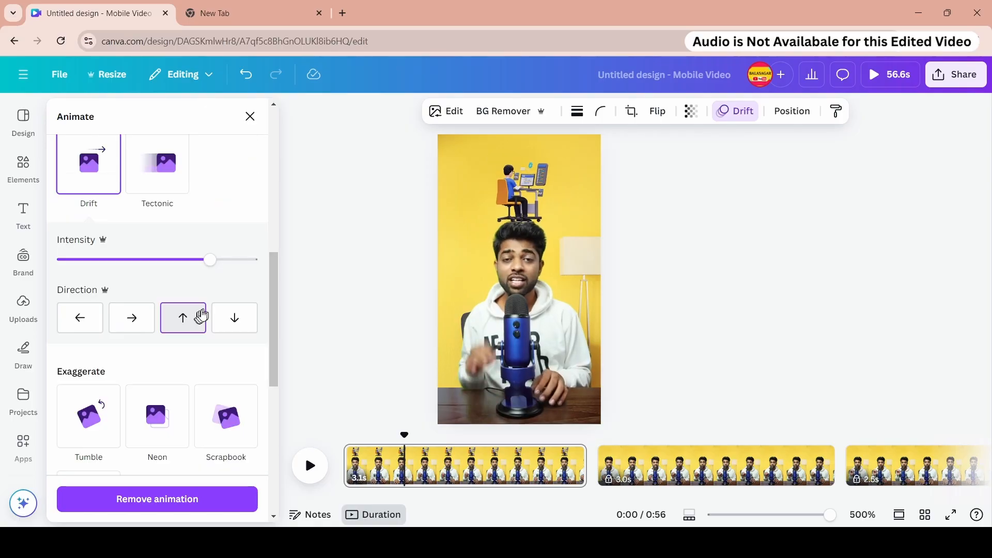
- Play the first page to preview the animation
left_click(345, 460)
left_click(311, 466)
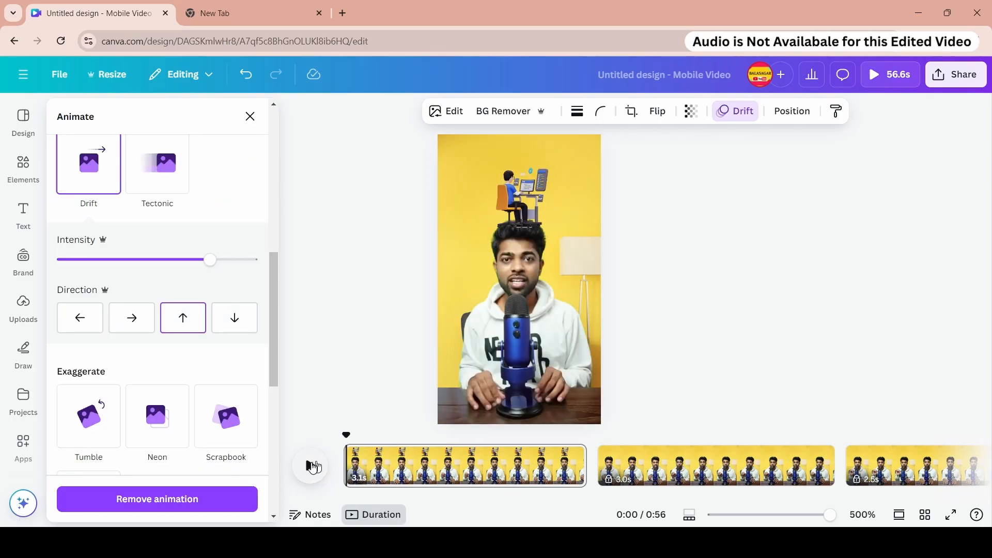
left_click(311, 465)
- Switch the illustration's animation to Wipe and raise its speed slightly
scroll(165, 217, "up", 4)
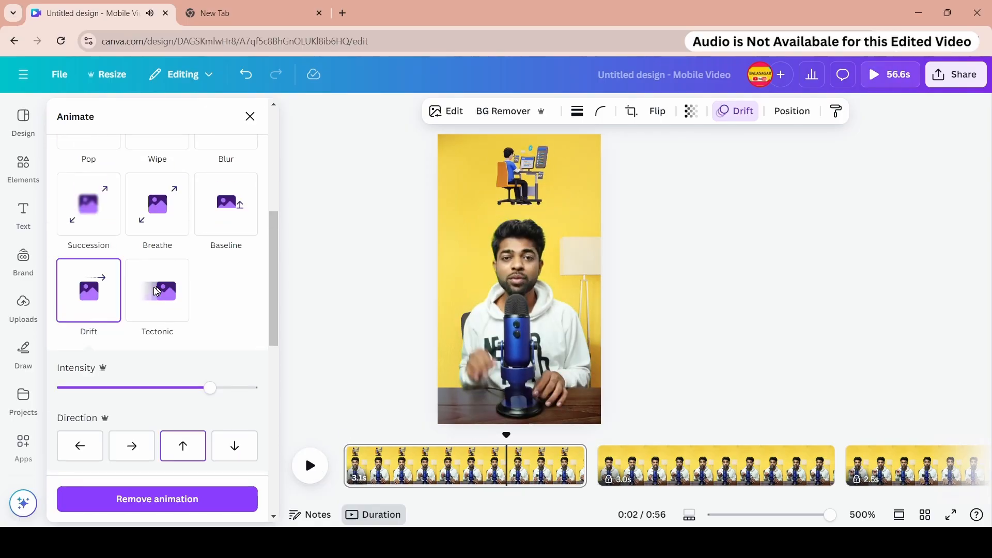
left_click(159, 189)
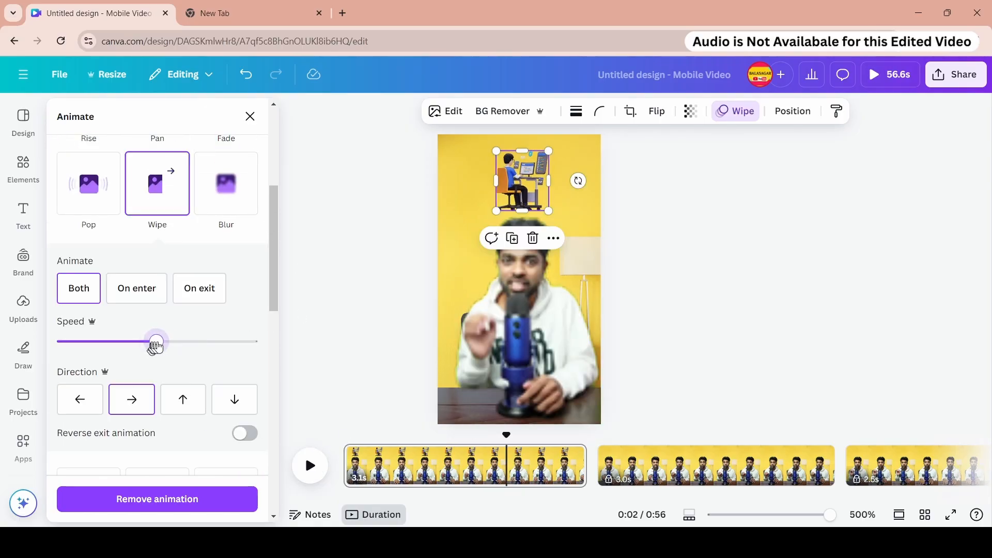
left_click_drag(156, 345, 174, 345)
- Switch the illustration's animation to Pan with maximum speed
scroll(155, 217, "up", 1)
left_click(157, 150)
left_click_drag(156, 295, 227, 294)
scroll(170, 248, "up", 2)
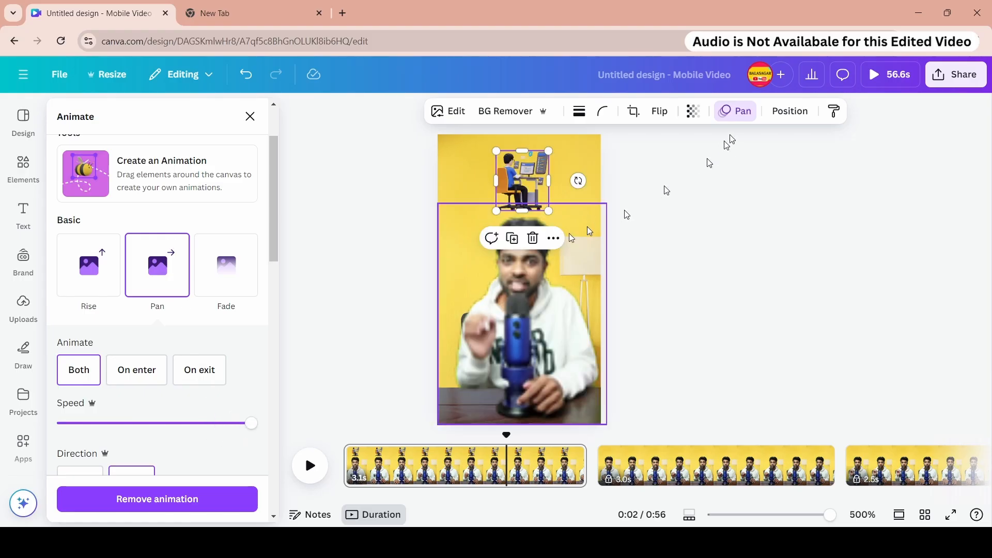
scroll(184, 354, "down", 3)
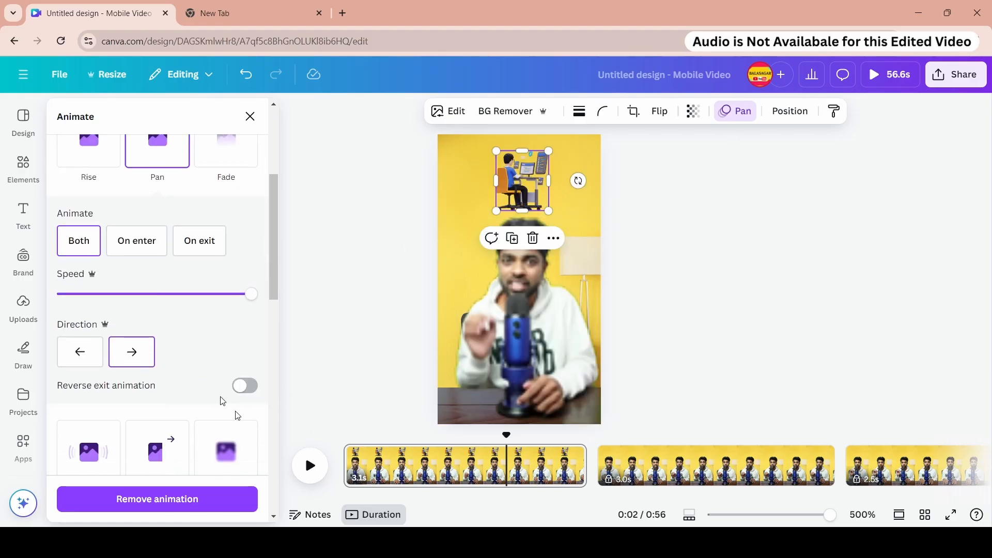
left_click(140, 240)
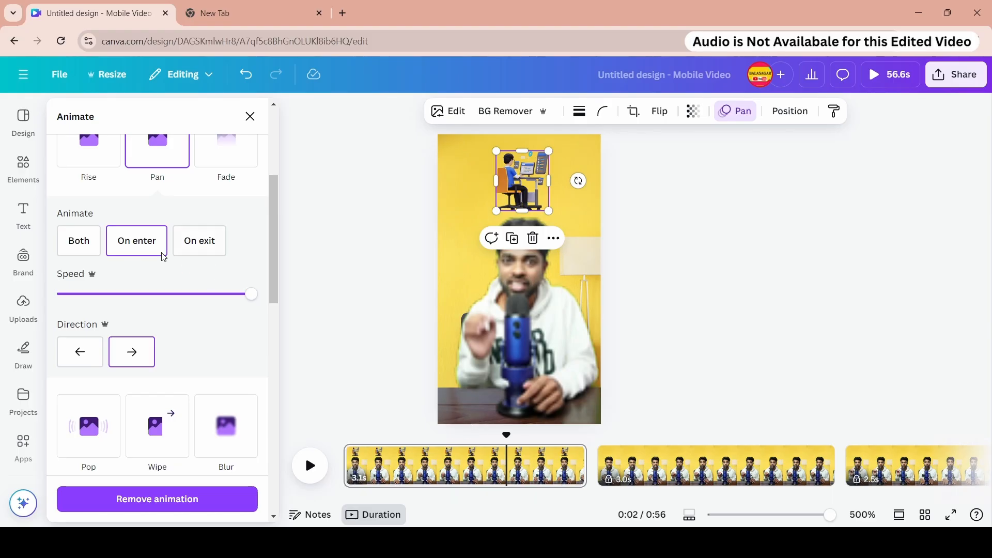
left_click(62, 236)
left_click(141, 246)
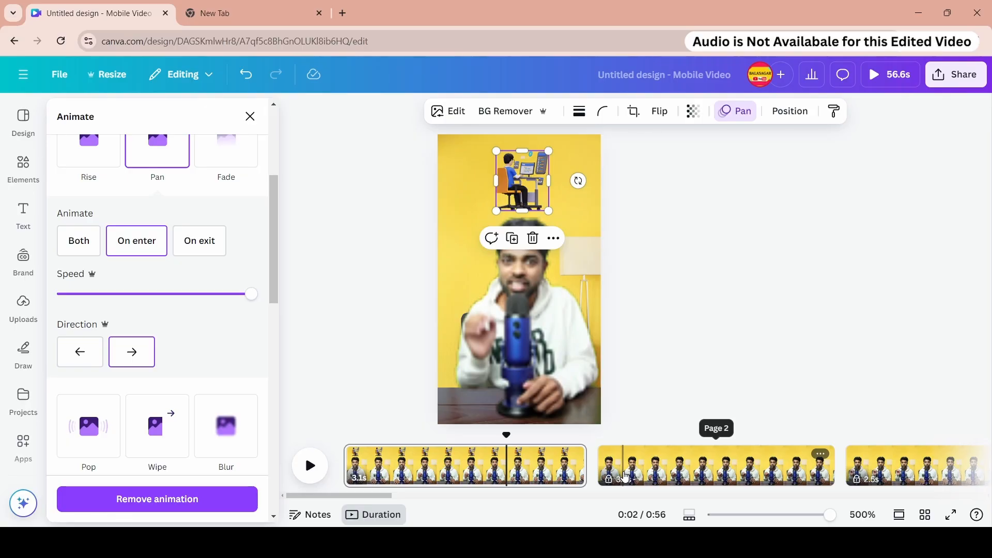
left_click(83, 244)
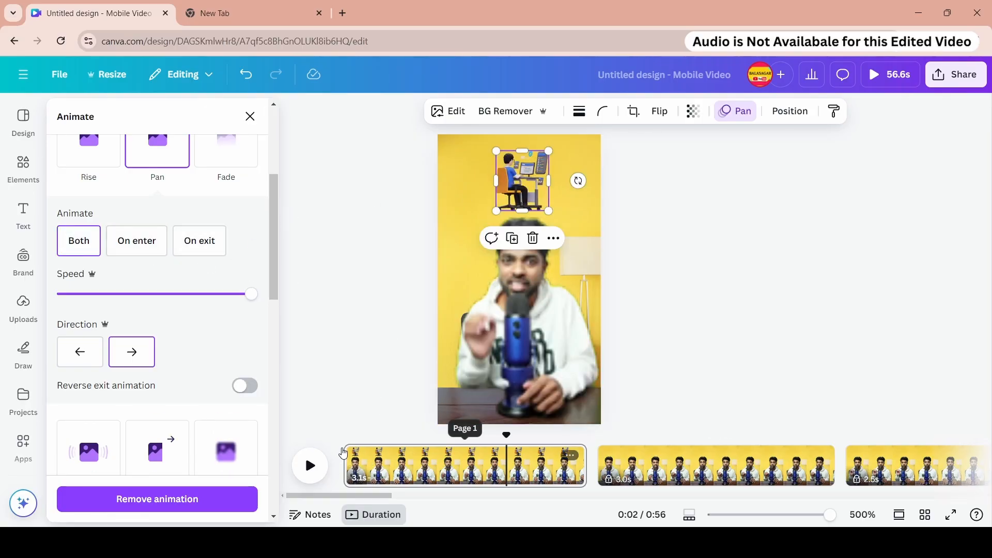
- Play back the first page to preview the Pan animation
left_click(343, 453)
left_click(308, 464)
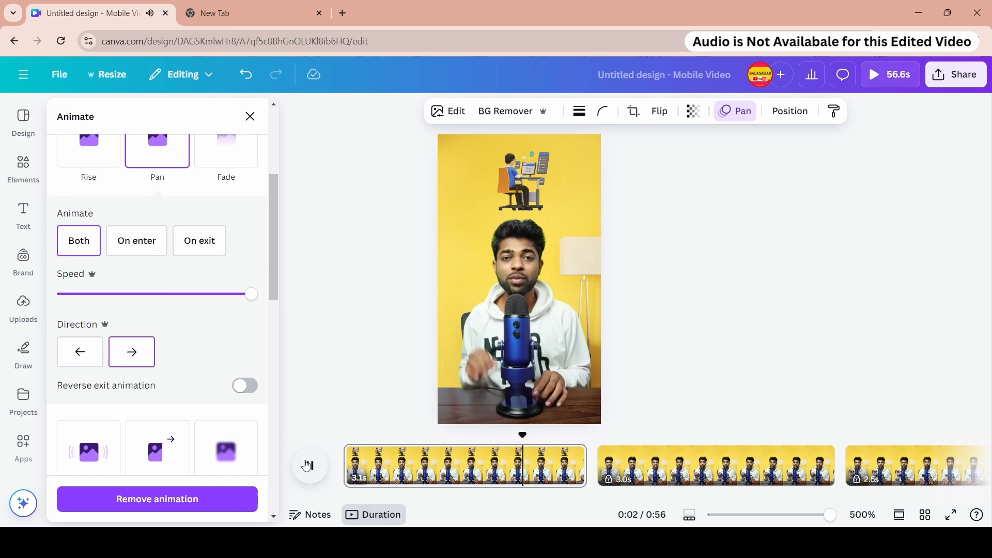
left_click(345, 438)
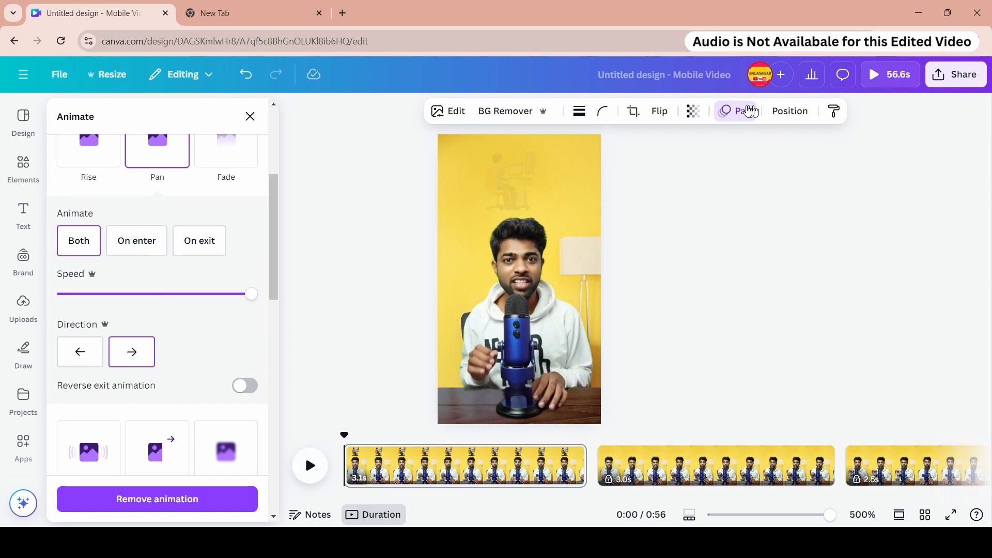
left_click(402, 439)
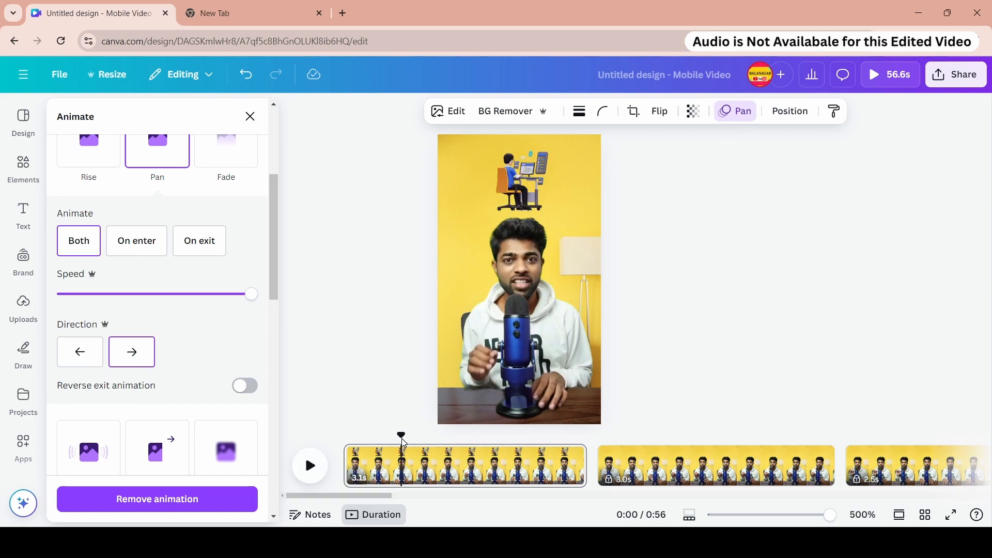
- Delete the illustration from the first page
left_click(532, 181)
scroll(158, 323, "down", 10)
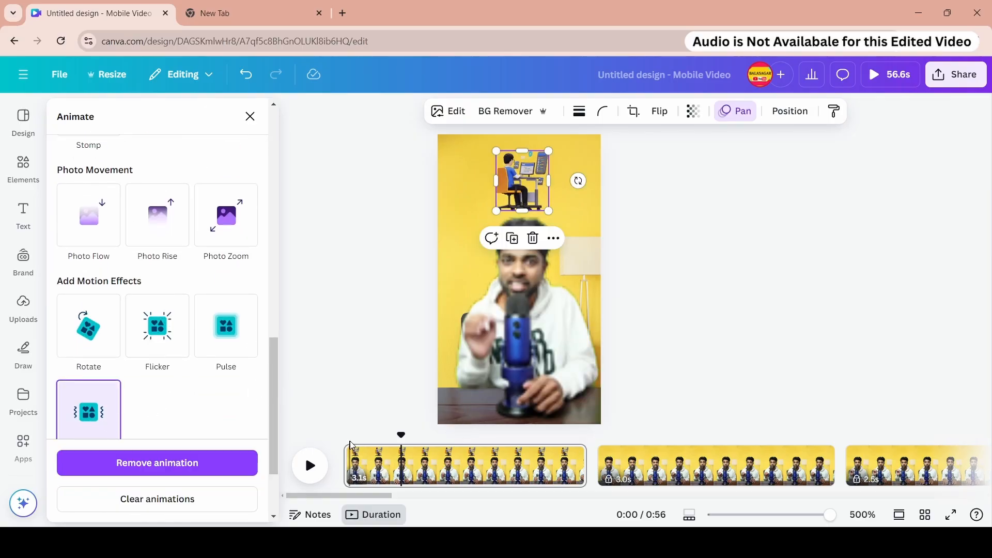
left_click(310, 465)
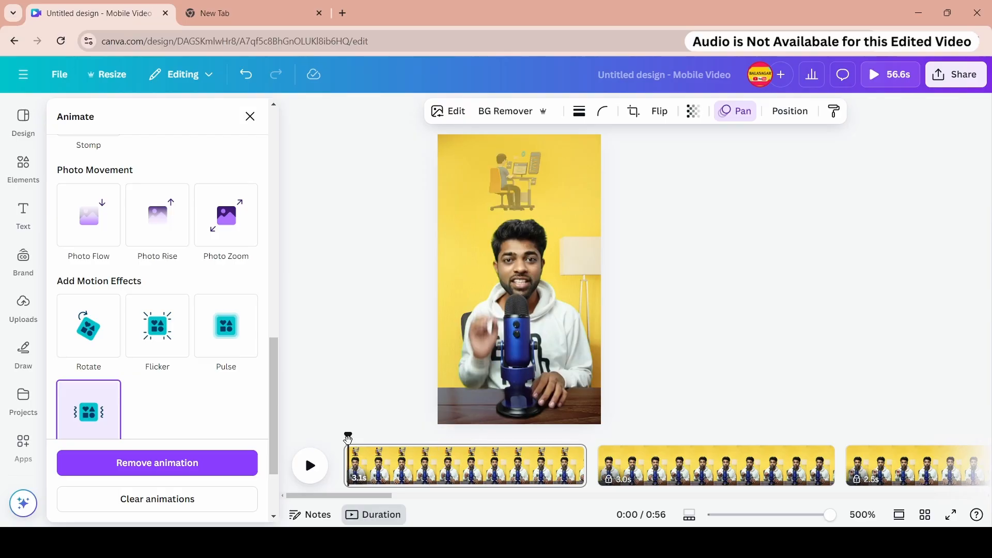
left_click(535, 179)
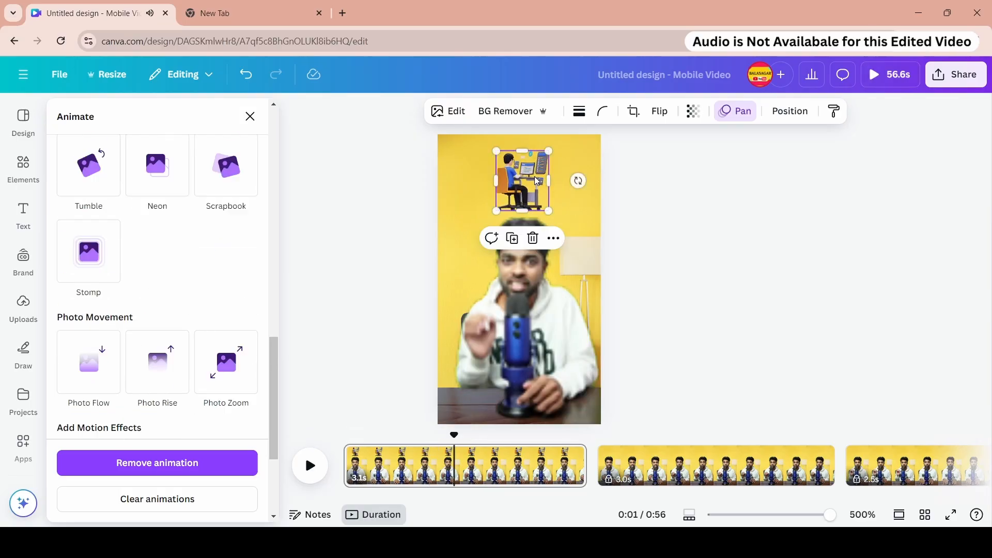
left_click(533, 238)
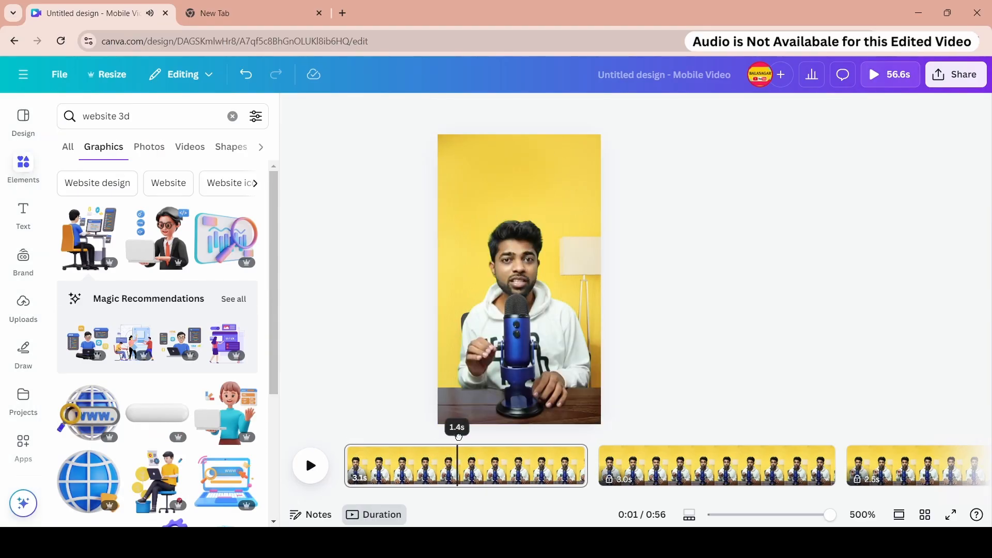
- Split the first page at about 1.4 s
left_click_drag(459, 437, 460, 436)
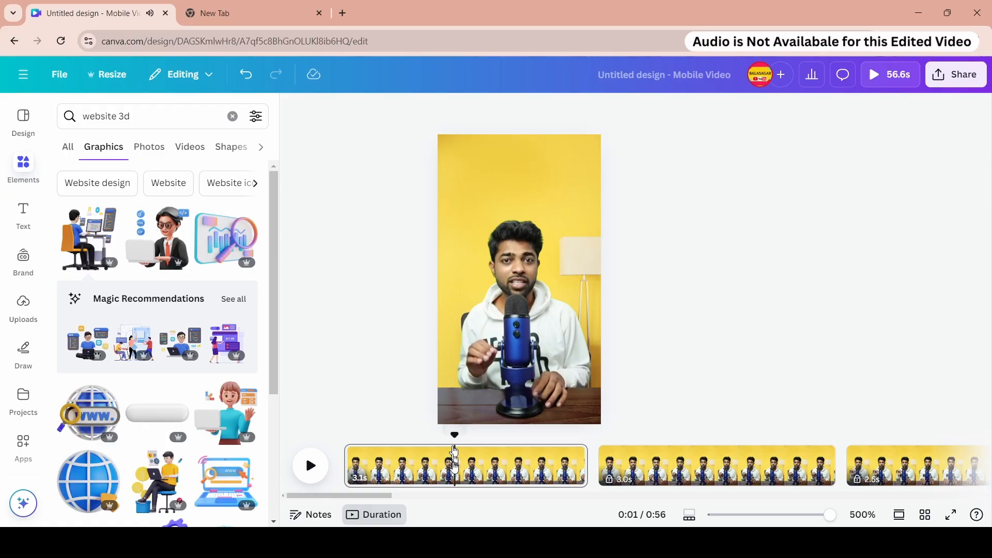
right_click(454, 455)
left_click(490, 369)
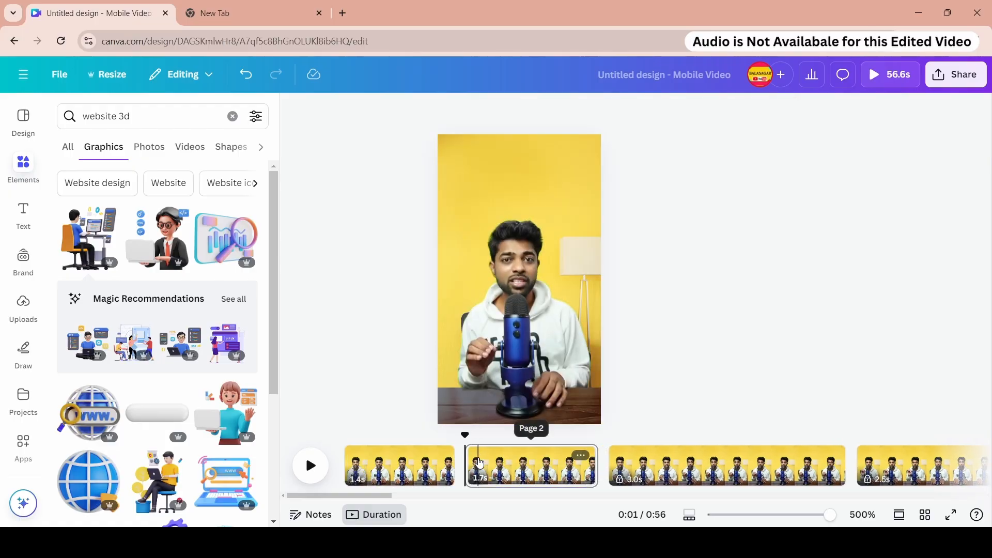
- Add the person-at-desk illustration to the second page and shrink it near the top above the presenter
left_click(90, 239)
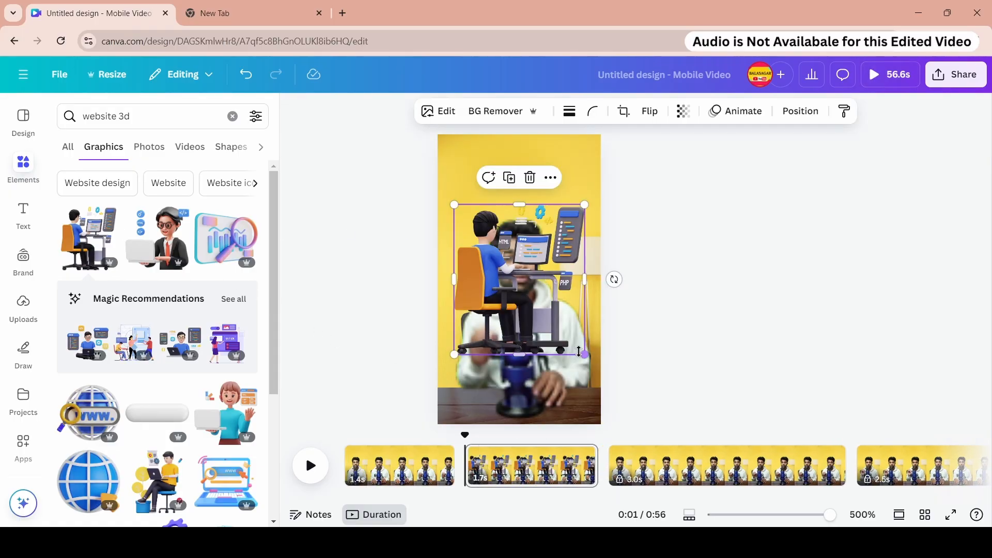
left_click_drag(587, 355, 527, 199)
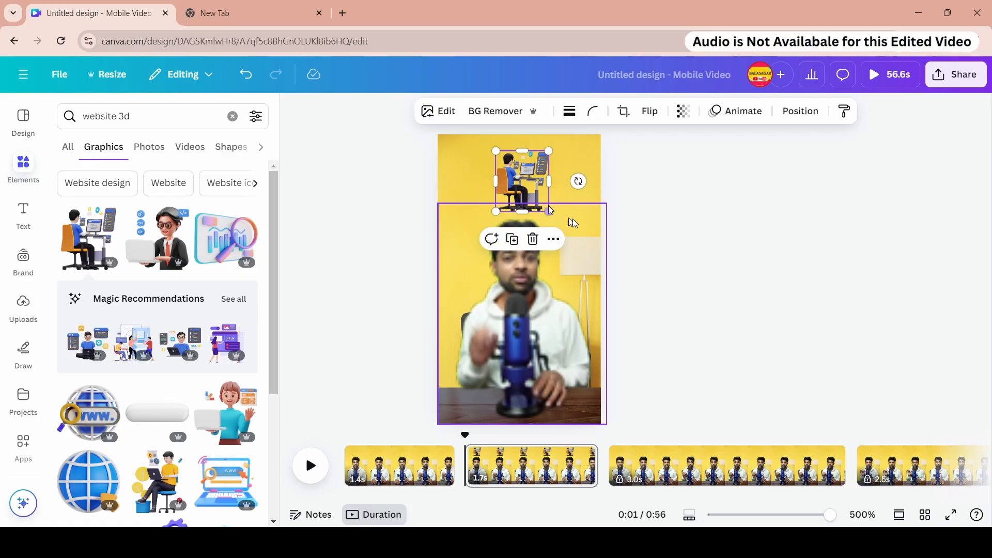
- Apply the Pan animation to the illustration on the second page and increase its speed
left_click(735, 111)
scroll(155, 269, "down", 2)
left_click(141, 287)
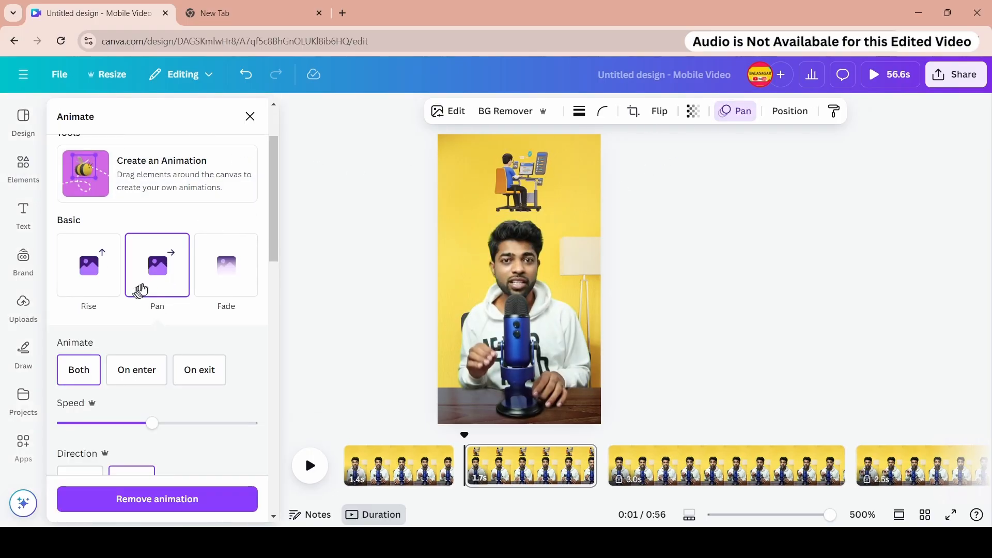
left_click_drag(187, 428, 206, 424)
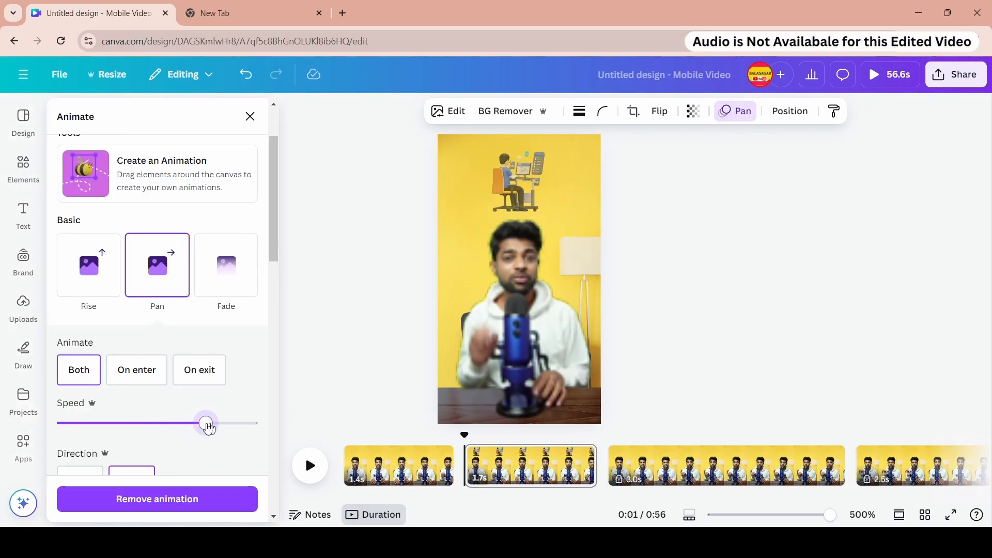
- Play back the second page to preview the illustration's animation
left_click(310, 465)
left_click(469, 453)
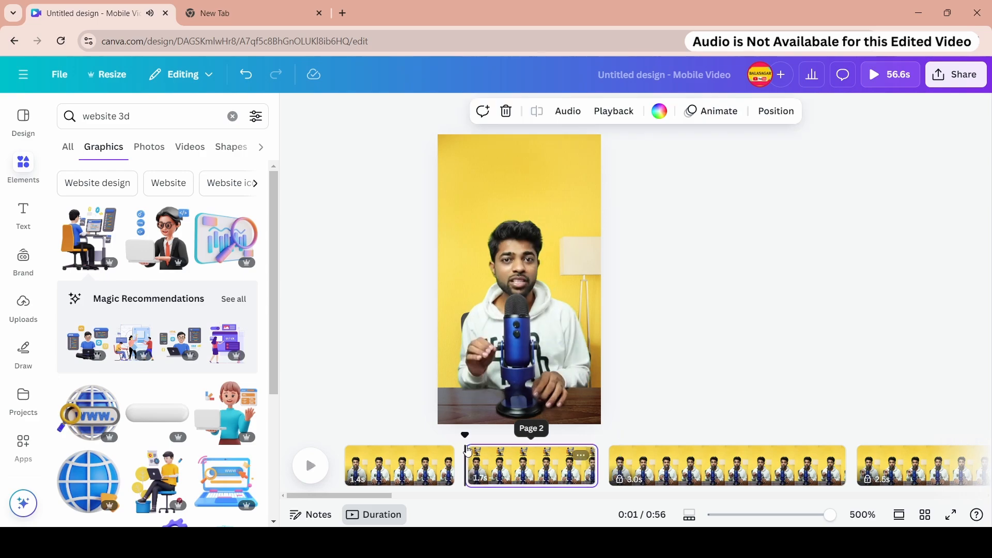
key("space")
- Set the illustration's Pan direction to right and turn on Reverse exit animation
left_click(536, 180)
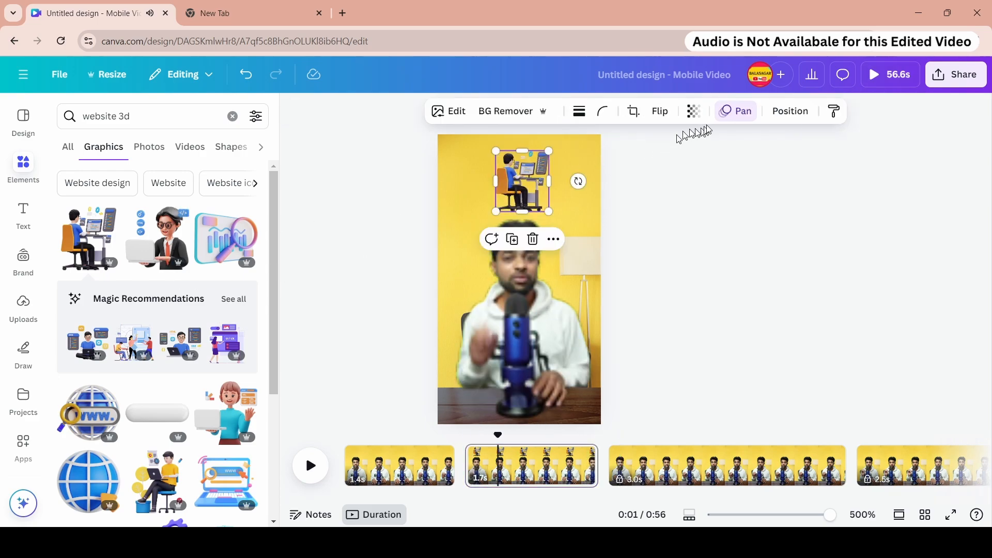
left_click(737, 111)
scroll(144, 284, "down", 5)
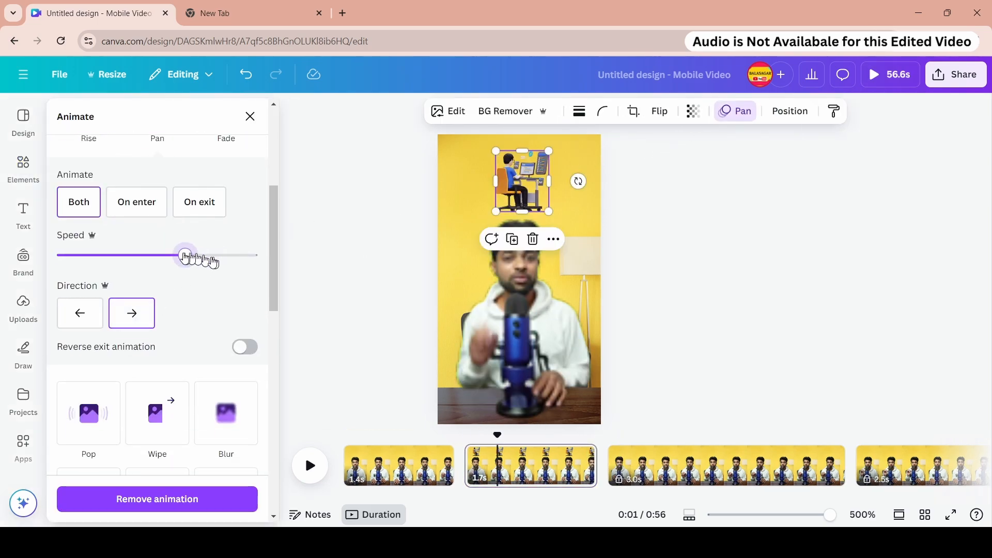
left_click(93, 329)
left_click(152, 317)
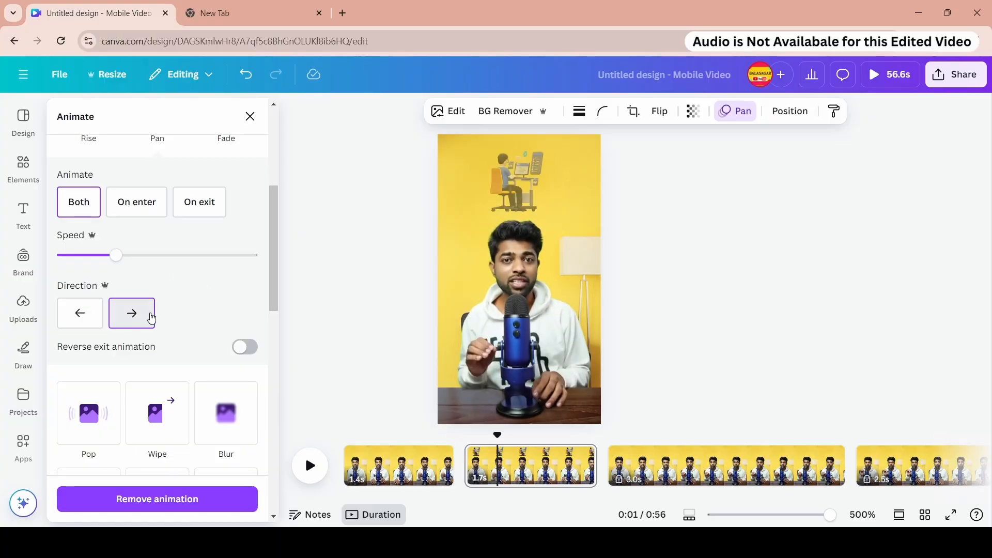
left_click(242, 348)
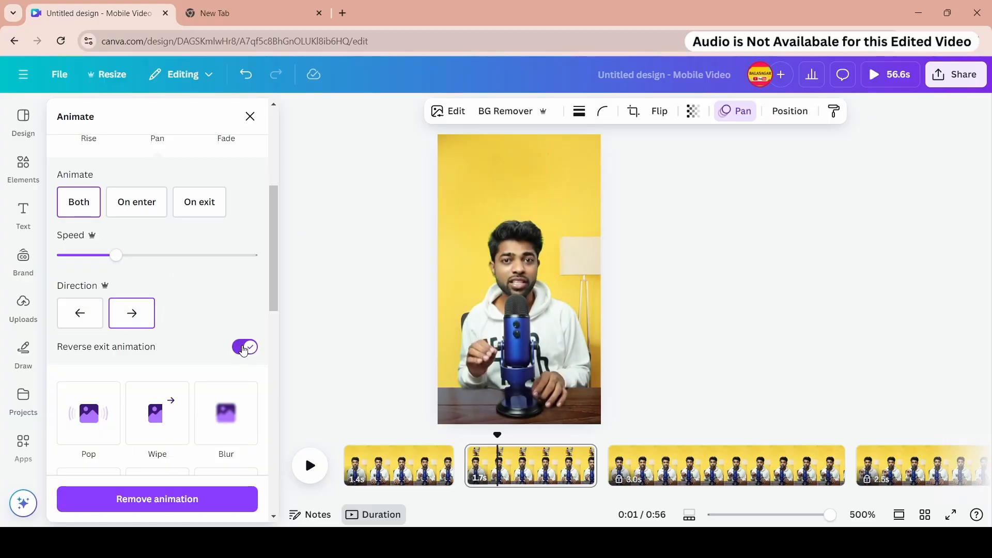
left_click(241, 348)
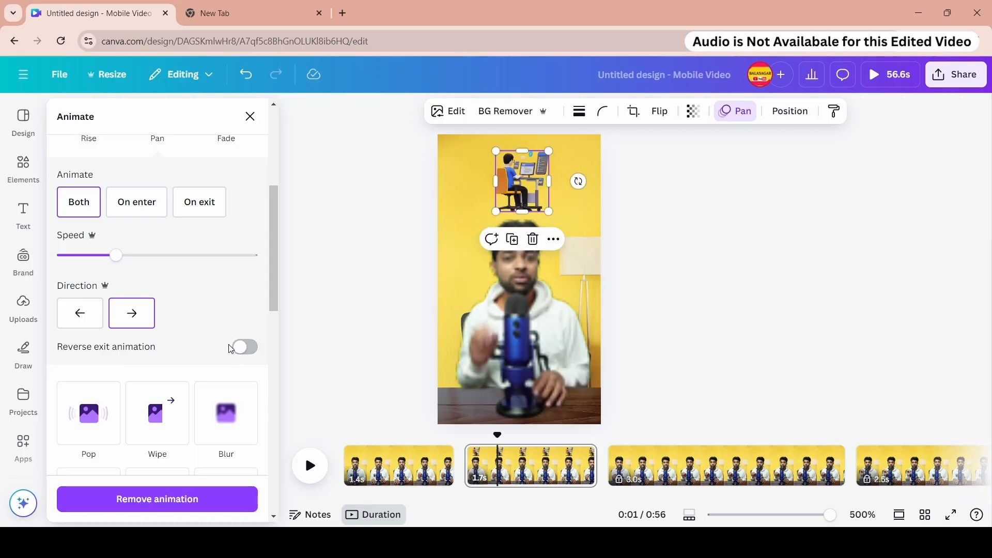
left_click(242, 349)
left_click(94, 321)
left_click(132, 313)
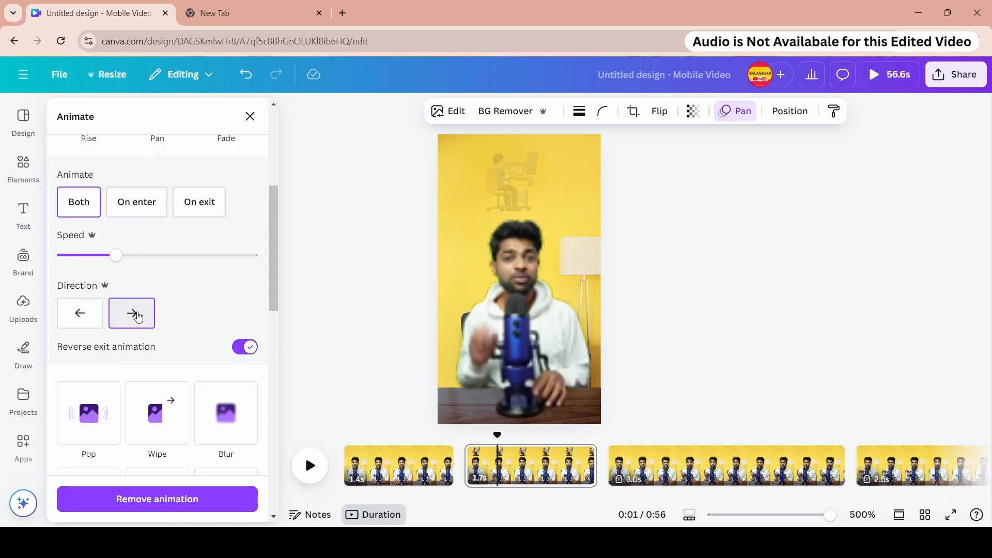
left_click(95, 319)
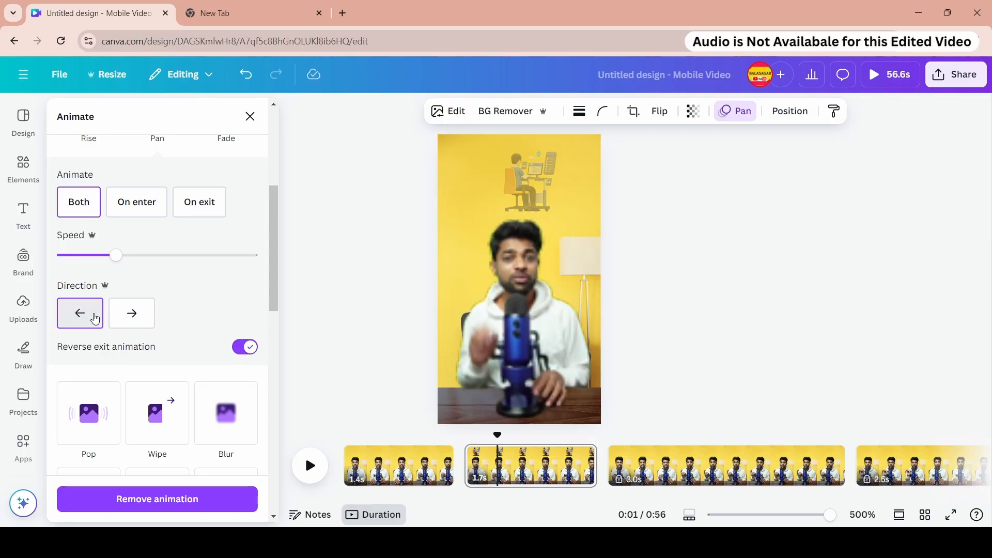
left_click(132, 313)
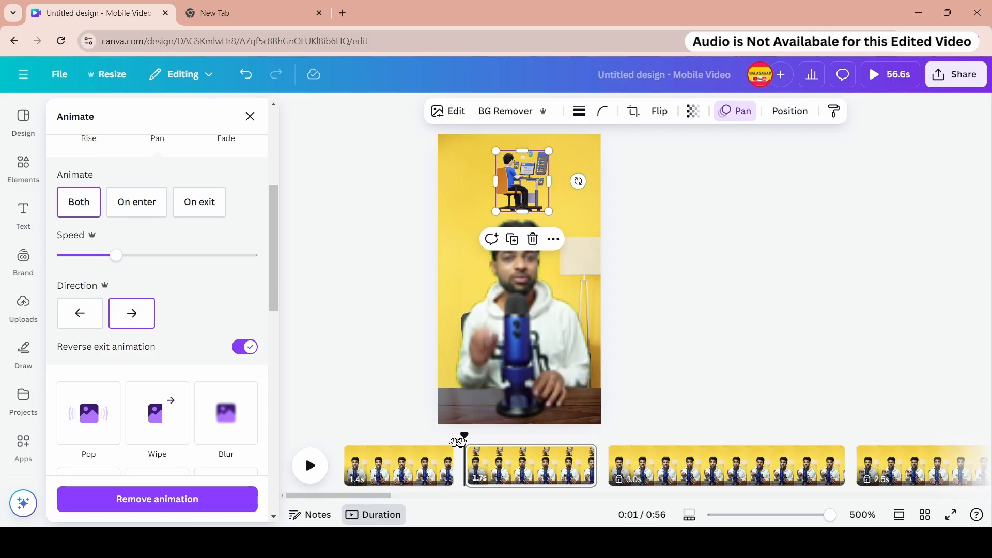
- Play back the pages to preview the updated Pan animation
left_click(310, 464)
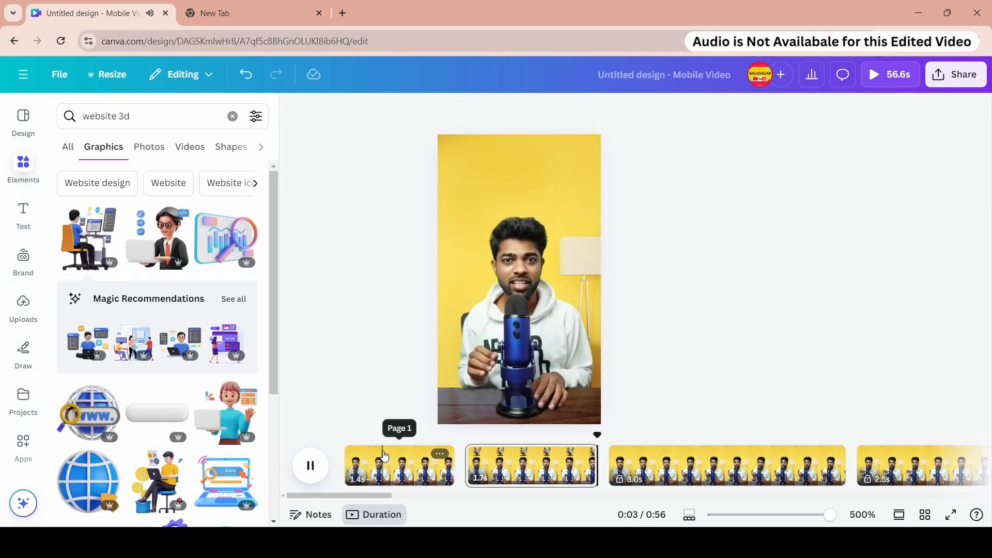
key("space")
left_click(528, 437)
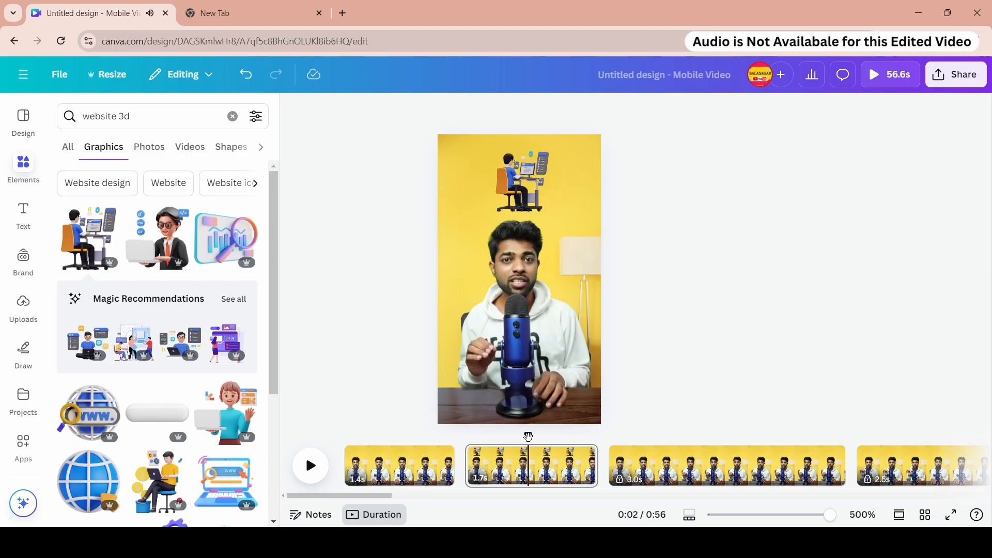
- Switch the illustration's animation to play On enter only
left_click(526, 192)
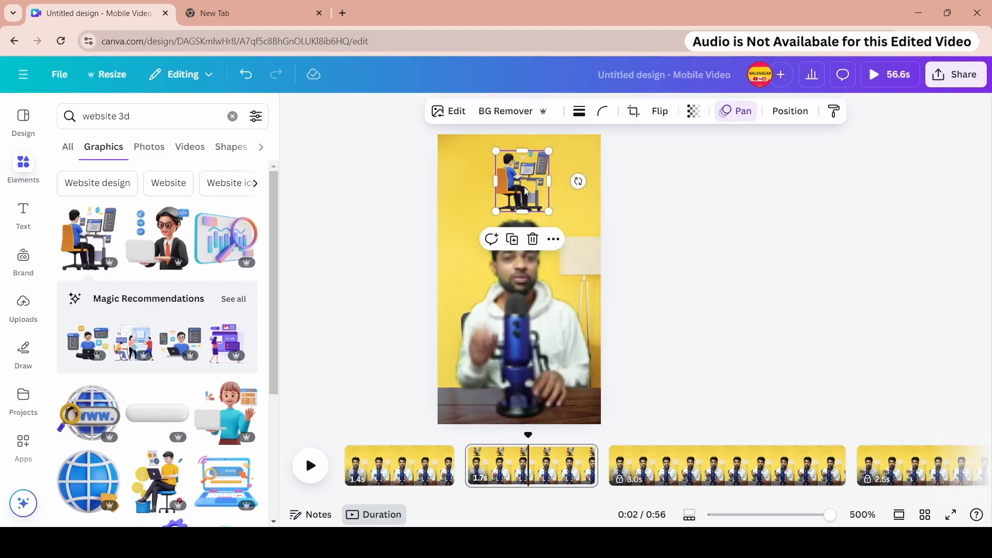
left_click(738, 111)
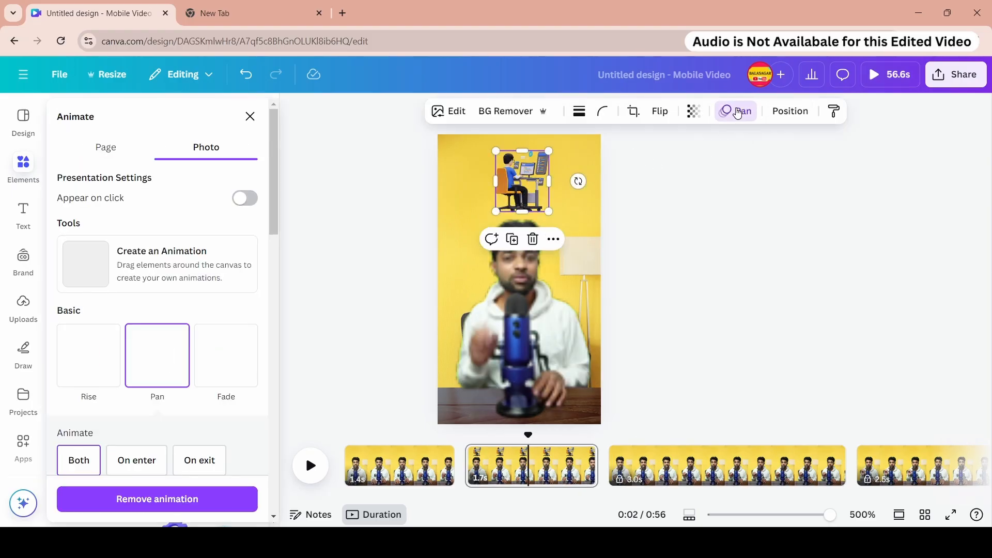
scroll(130, 258, "down", 5)
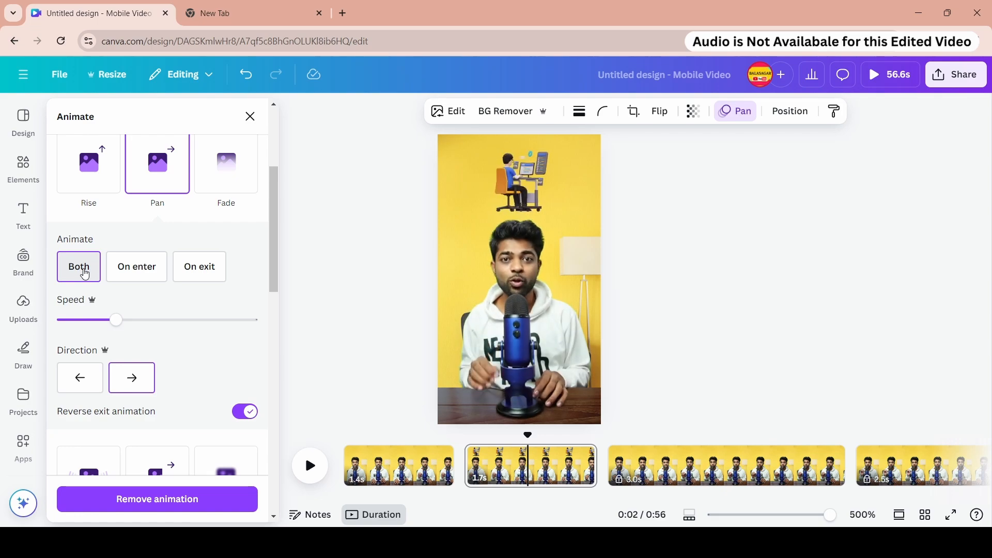
left_click(136, 267)
- Play back the second page to preview the On enter animation
left_click(473, 441)
key("space")
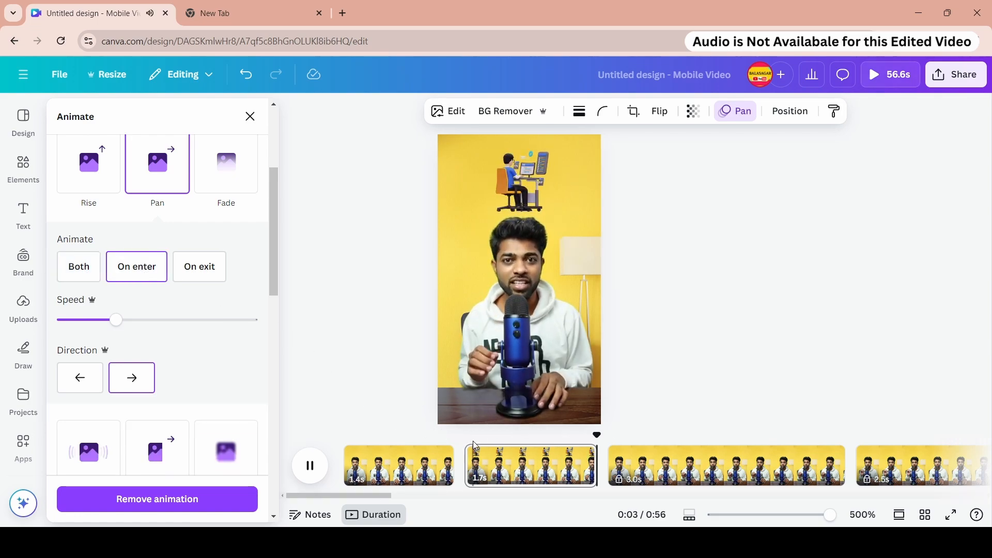
key("space")
left_click(547, 442)
key("space")
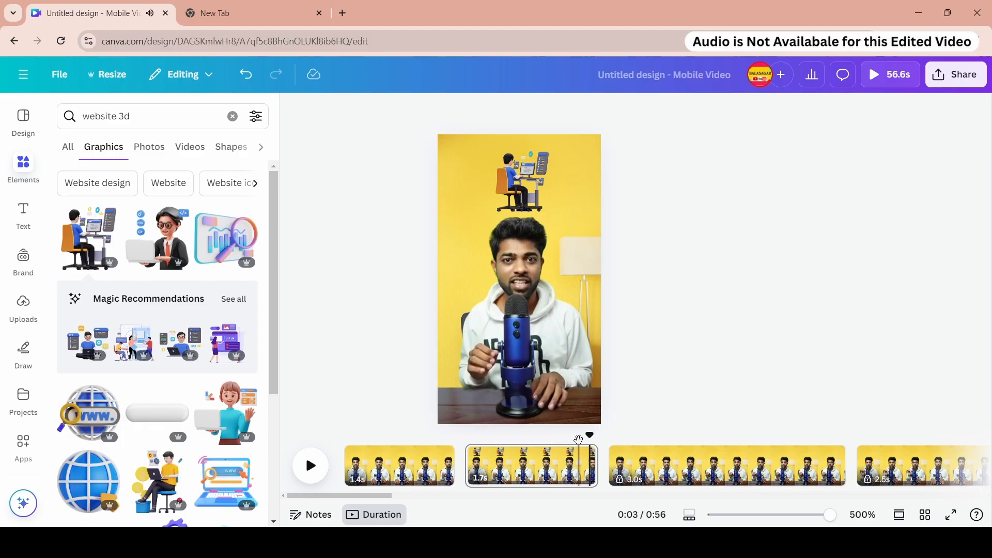
- Set the illustration's animation back to Both and adjust its Pan speed to a moderate setting
left_click(521, 180)
left_click(743, 113)
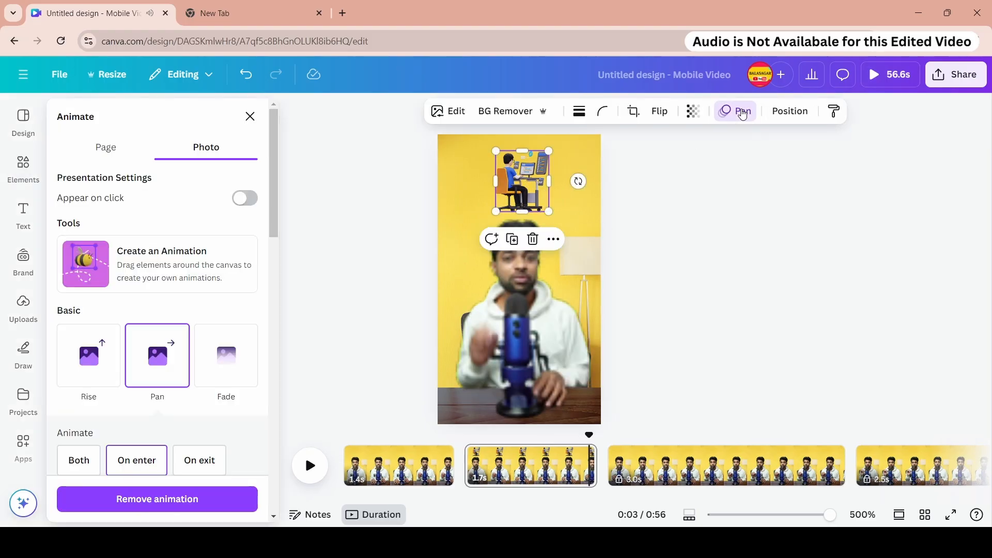
scroll(134, 290, "down", 3)
left_click(80, 333)
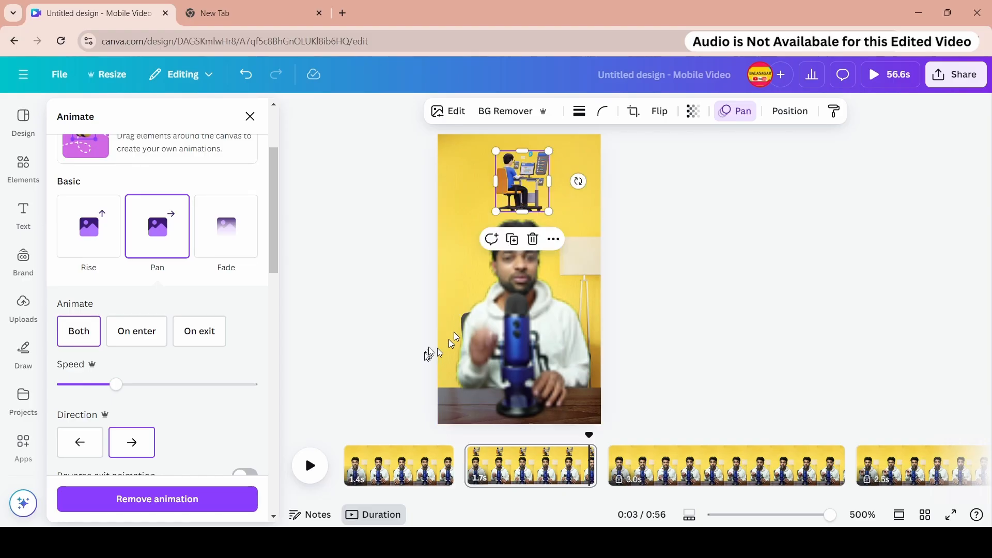
left_click_drag(183, 387, 197, 385)
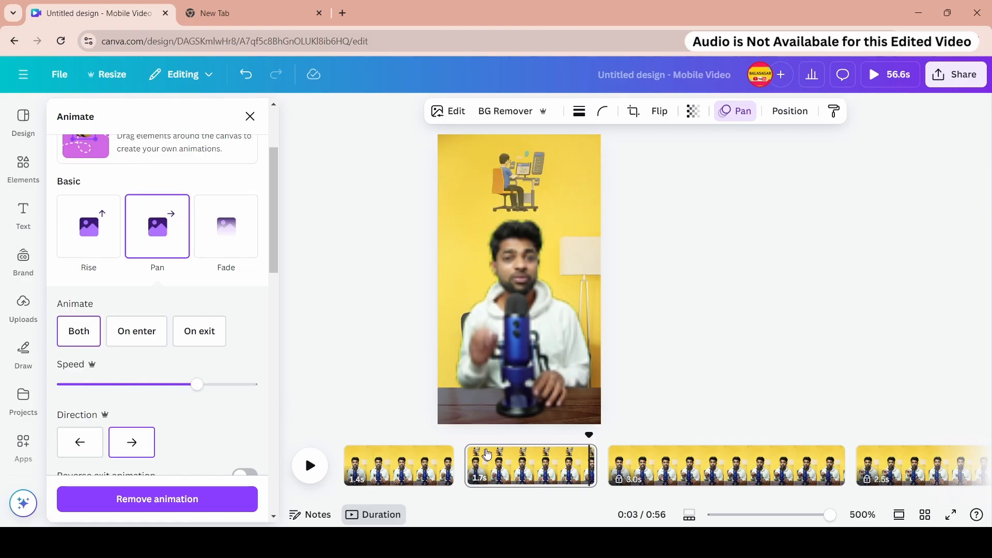
left_click(467, 447)
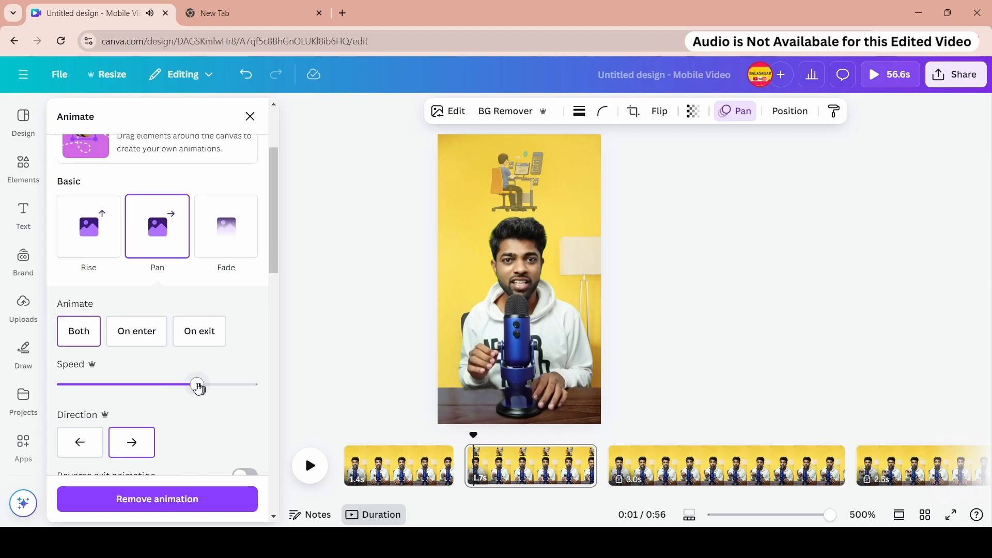
left_click_drag(199, 389, 144, 386)
- Play back the second page to check the adjusted animation speed
left_click(309, 464)
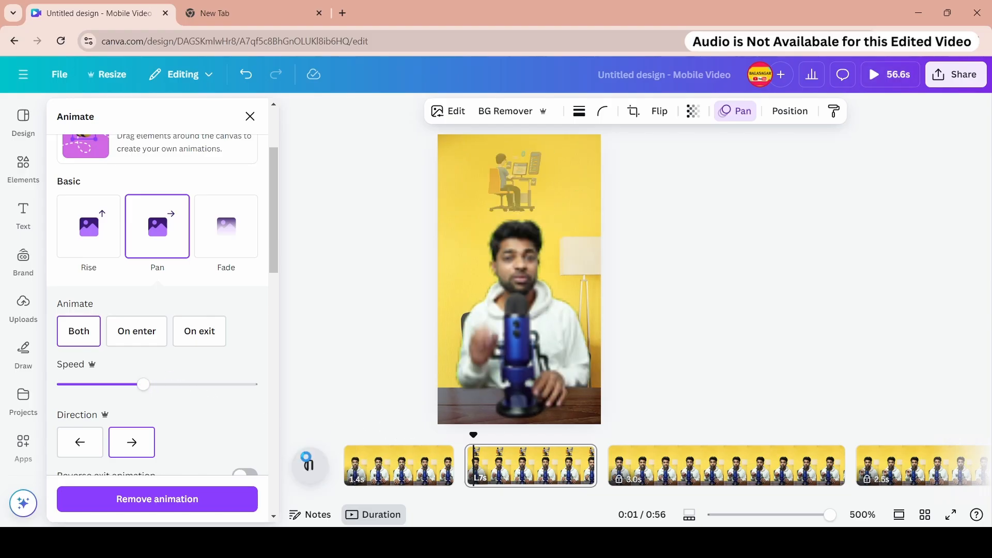
left_click(431, 448)
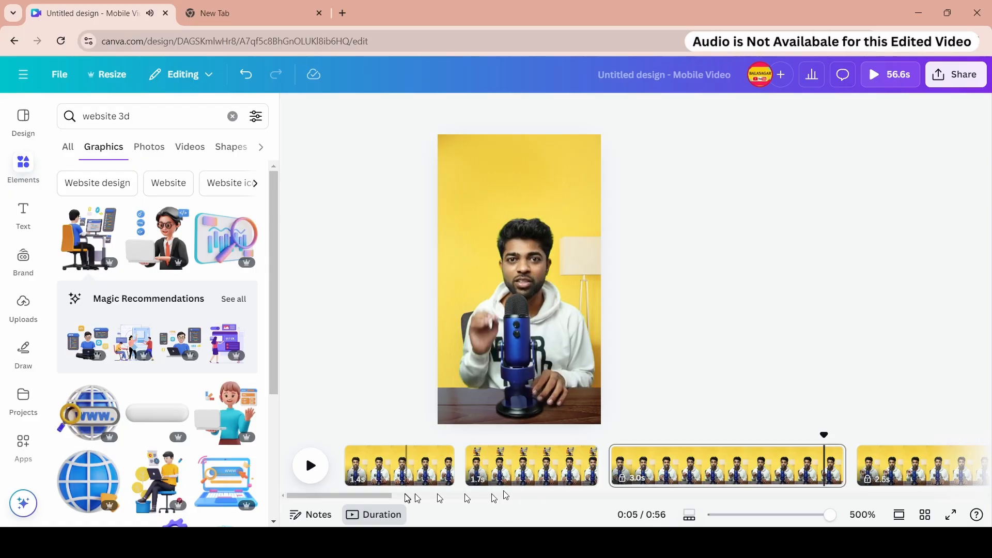
- Unlock the third page and move the playhead to its end
left_click_drag(377, 496, 407, 497)
right_click(452, 461)
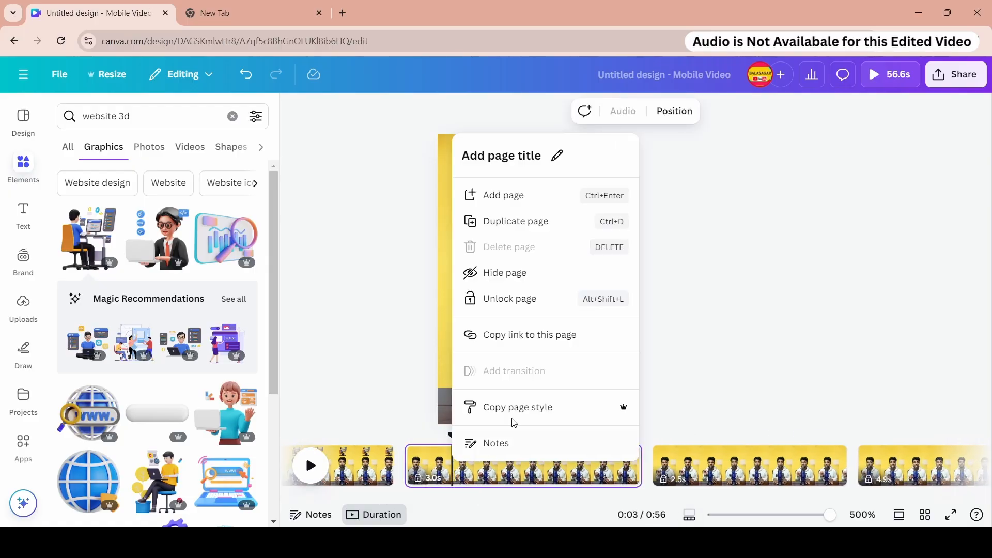
left_click(526, 298)
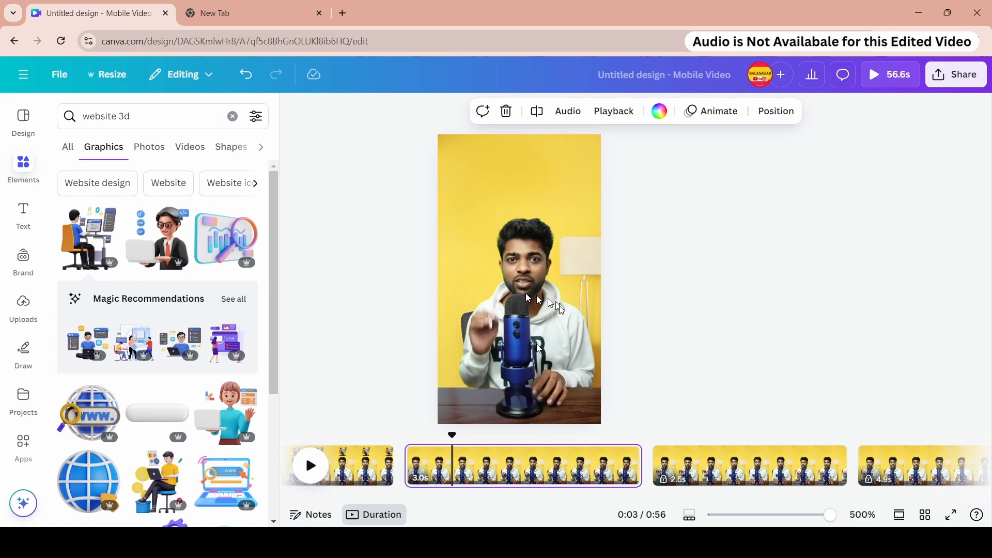
right_click(474, 479)
left_click(719, 339)
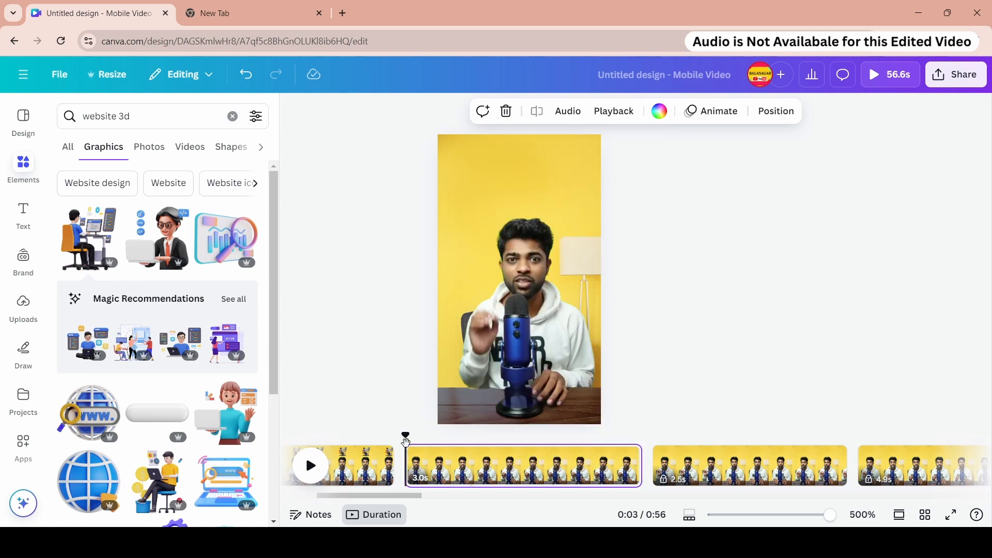
left_click_drag(405, 441, 630, 442)
- Search graphics for code and add the purple code-icon illustration to the third page above the presenter
left_click(128, 118)
triple_click(129, 118)
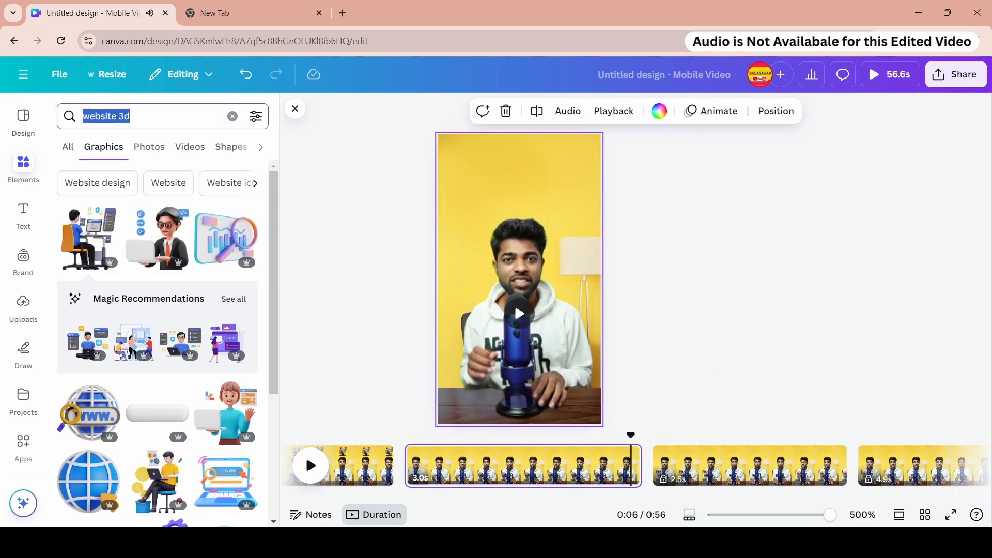
type("code")
left_click(98, 193)
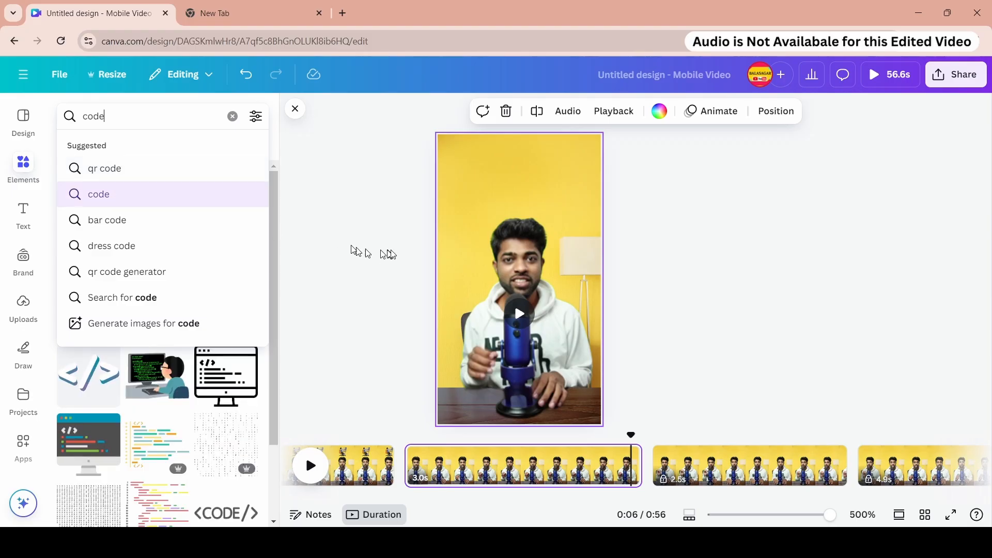
scroll(95, 324, "down", 3)
scroll(96, 323, "down", 8)
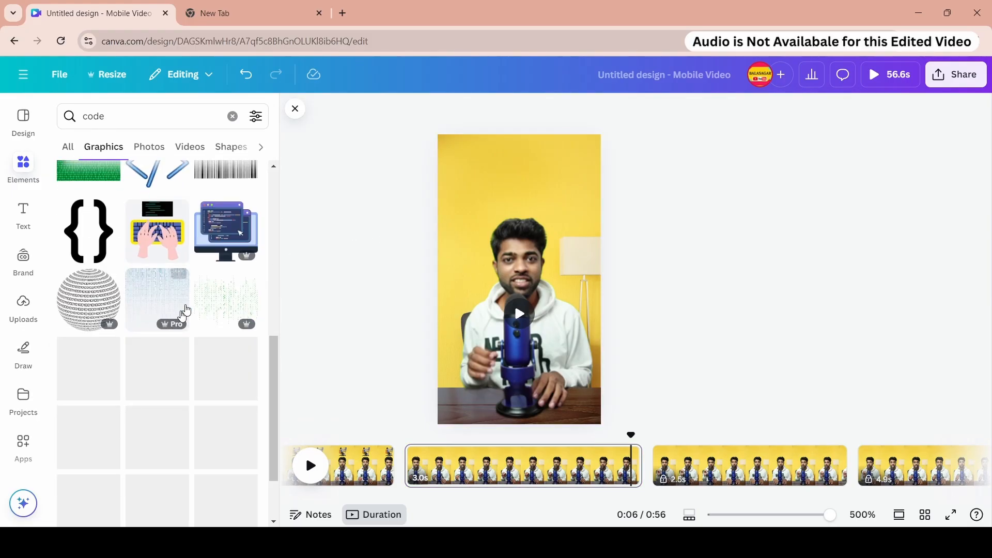
scroll(149, 313, "down", 3)
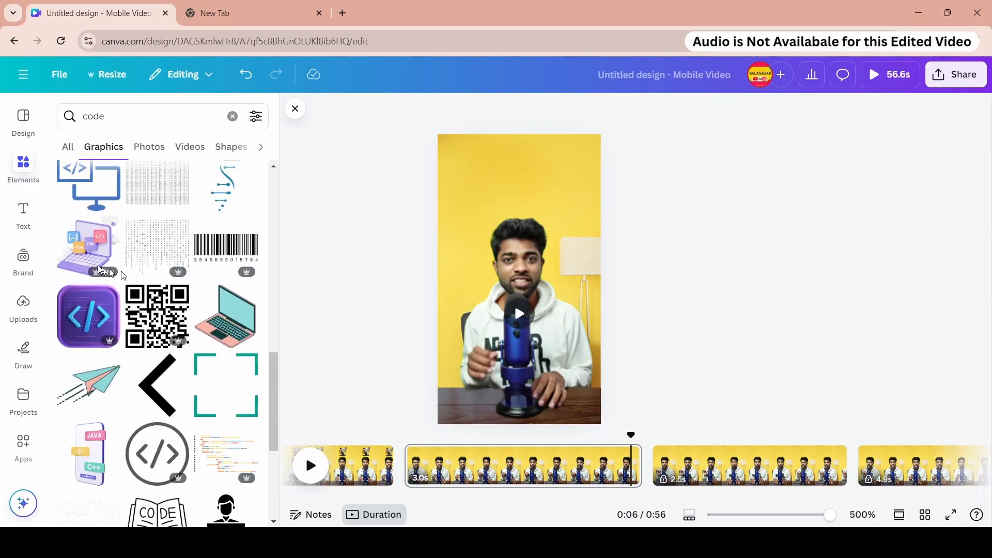
left_click(82, 257)
left_click_drag(587, 341, 549, 199)
left_click(537, 244)
scroll(95, 231, "down", 4)
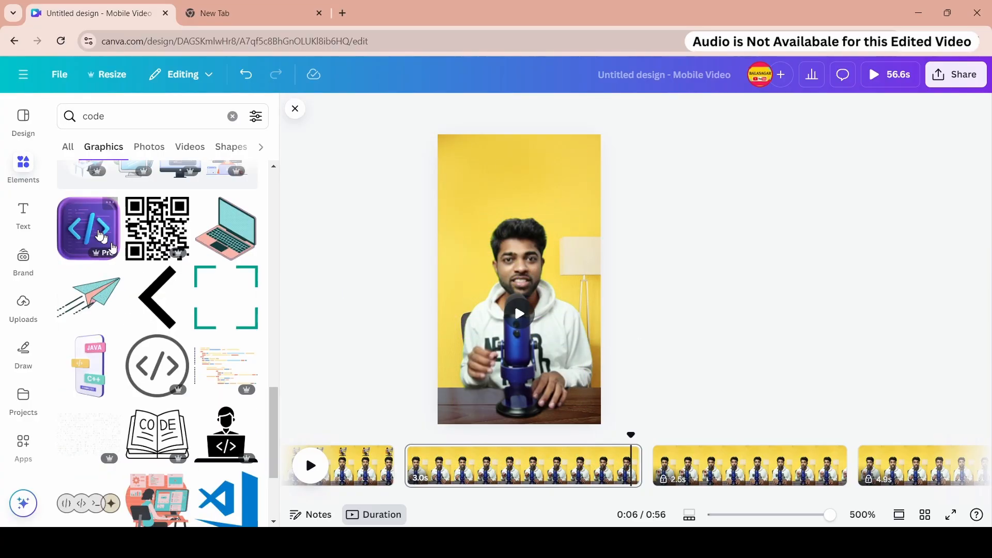
left_click(95, 231)
- Search the graphics for code 3d and browse the results
left_click(135, 116)
type("3d")
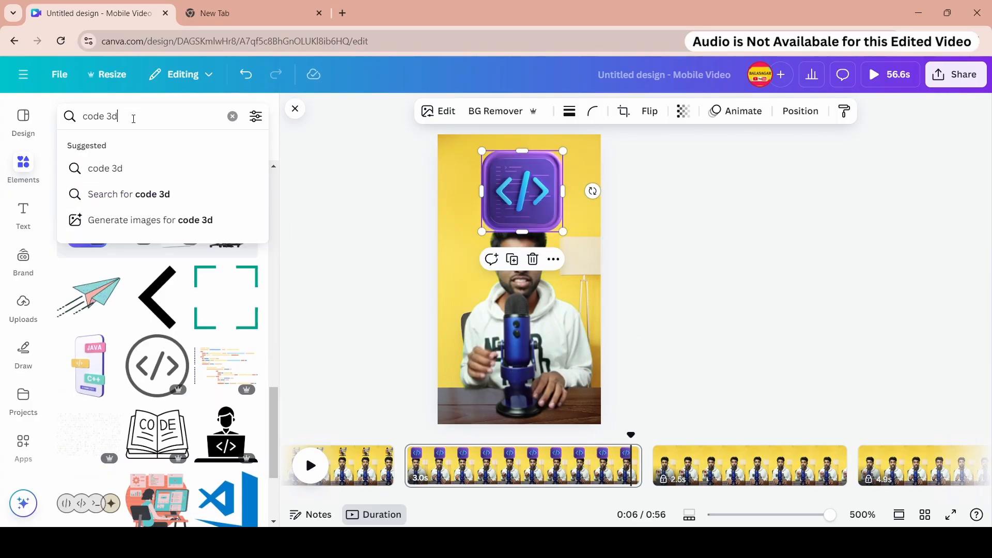
key("Return")
scroll(195, 321, "down", 3)
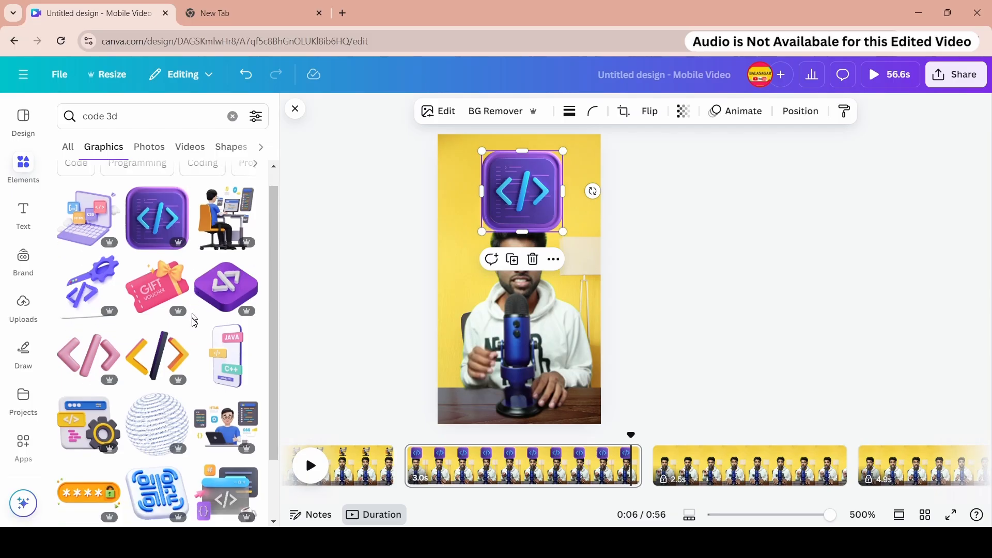
scroll(195, 293, "down", 3)
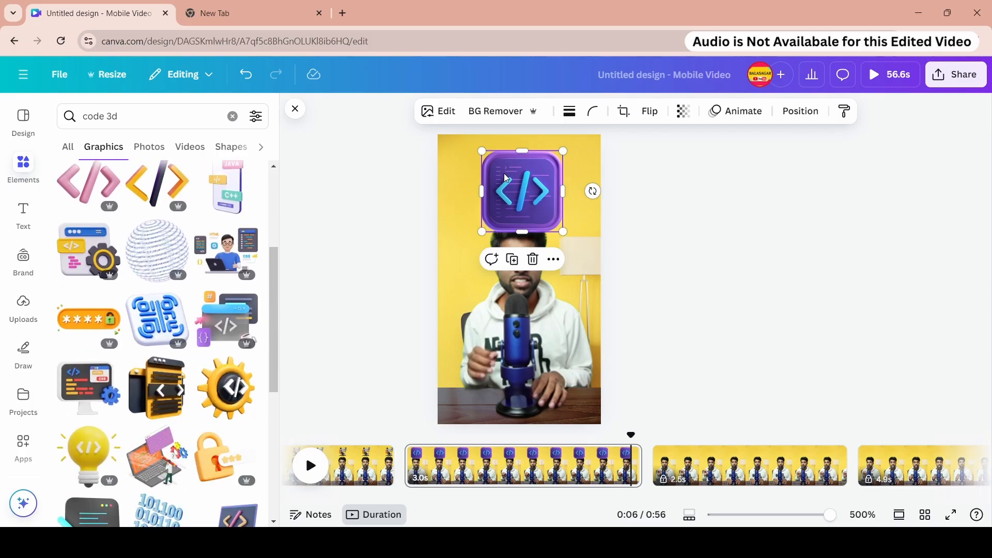
- Delete the purple code-icon illustration from the third page
left_click(533, 260)
scroll(194, 266, "down", 3)
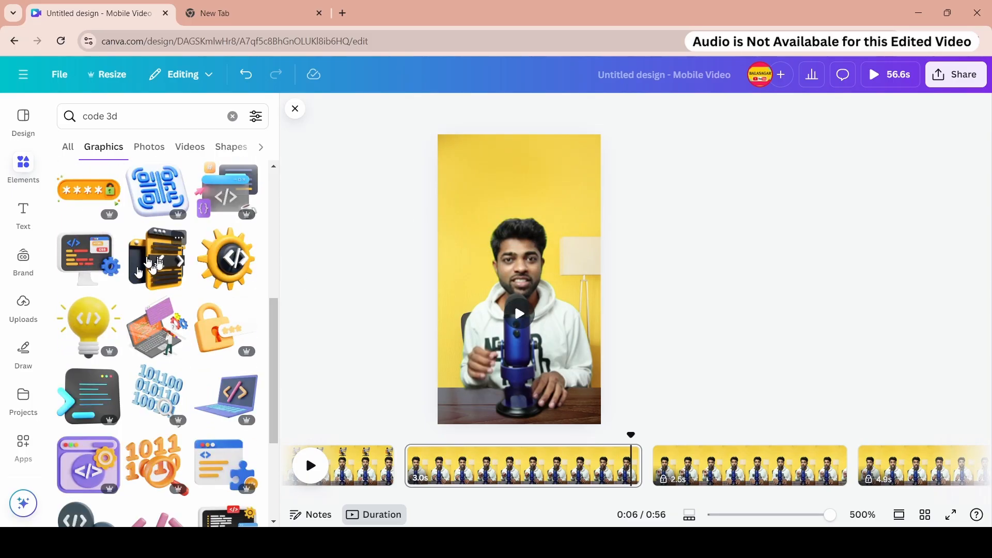
left_click(94, 262)
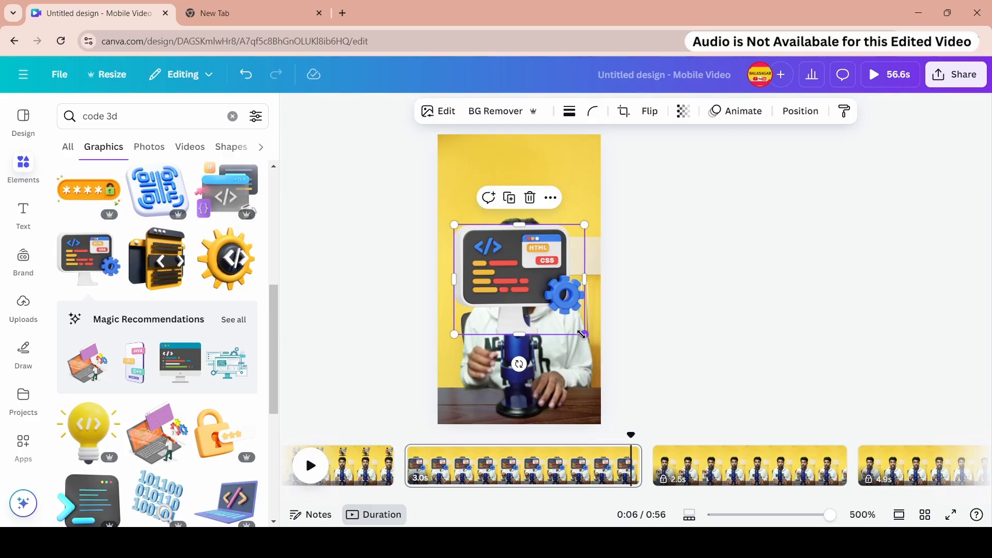
left_click_drag(581, 334, 536, 295)
left_click_drag(496, 271, 524, 187)
scroll(155, 331, "down", 5)
key("Delete")
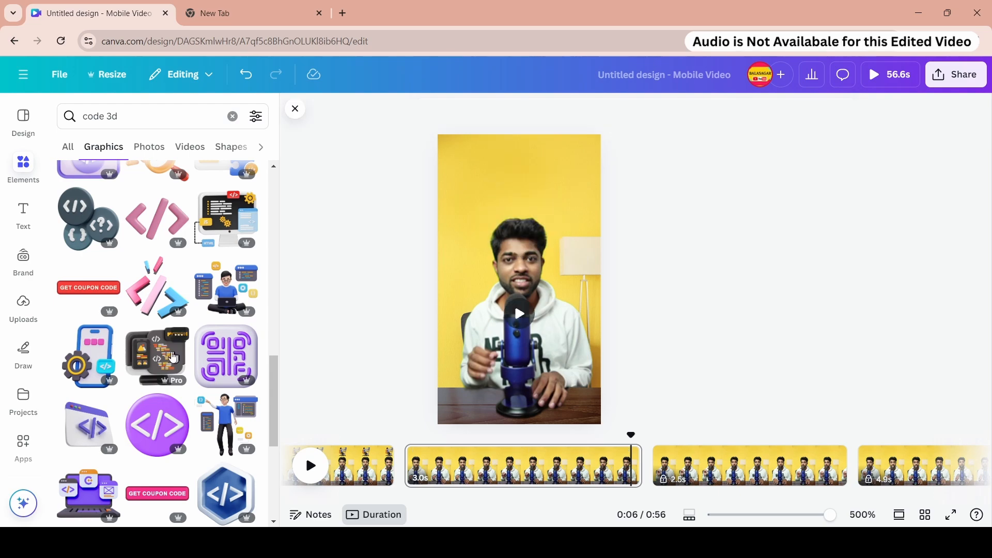
left_click(157, 355)
left_click_drag(584, 339, 532, 290)
left_click_drag(497, 263, 526, 203)
left_click_drag(561, 232, 529, 193)
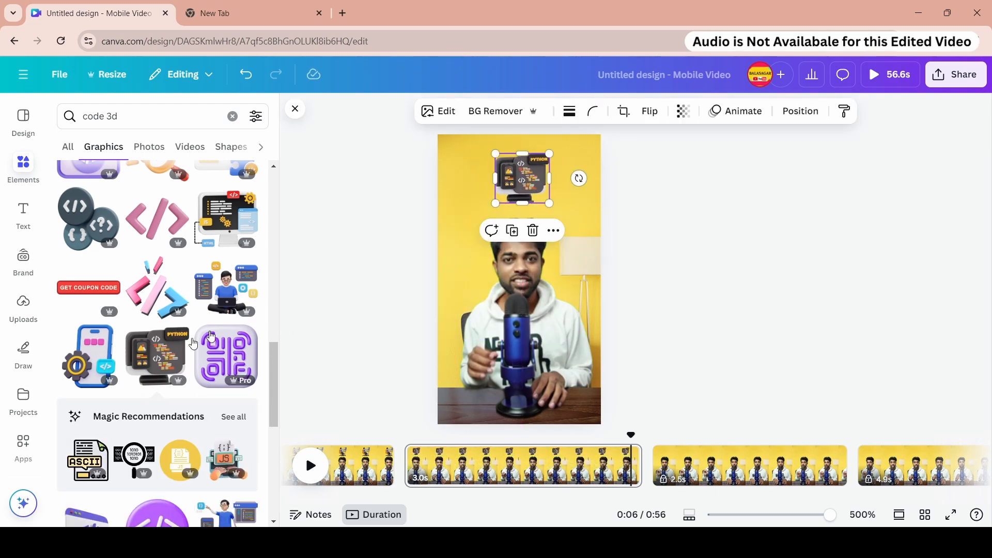
scroll(178, 334, "down", 7)
left_click(528, 231)
- Add the purple laptop code illustration to the third page and shrink it above the presenter's head
left_click(88, 212)
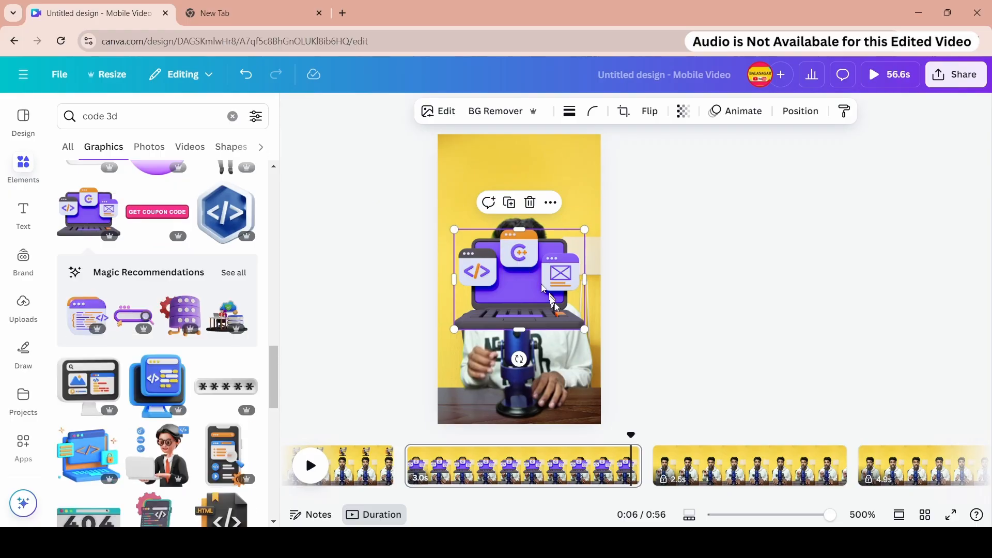
left_click_drag(582, 328, 517, 176)
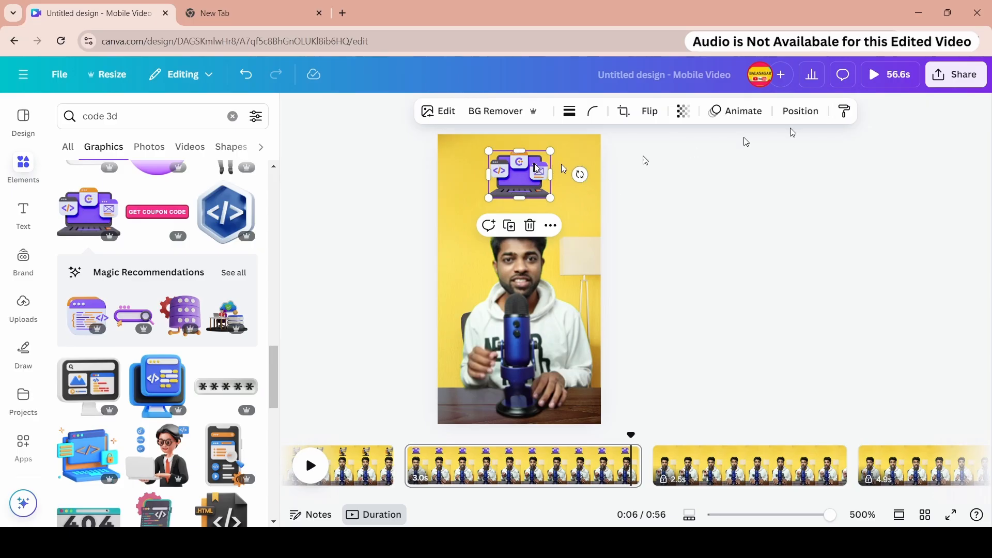
- Animate the laptop illustration with Rise at a slower speed and play the design to preview it
left_click(744, 111)
scroll(184, 284, "down", 2)
left_click(93, 292)
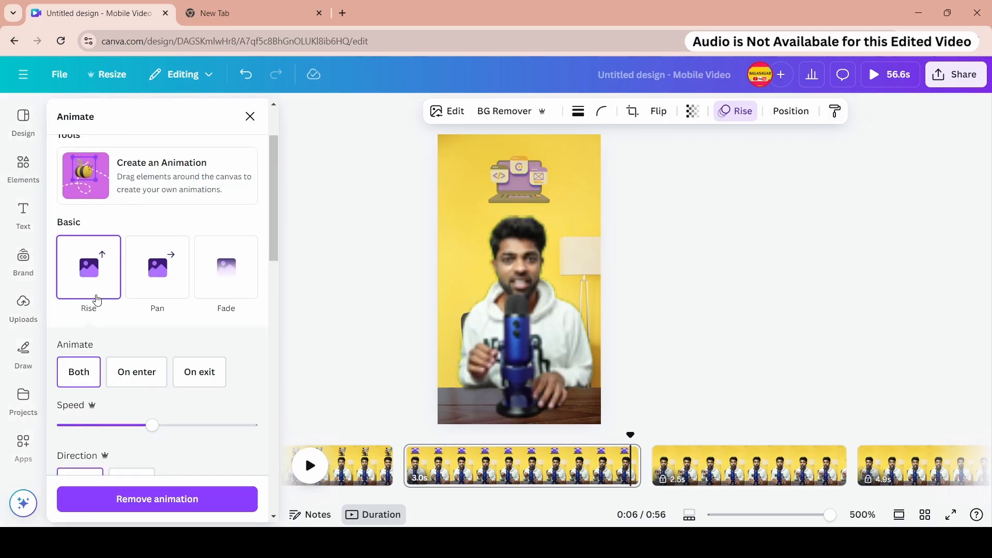
scroll(165, 362, "down", 2)
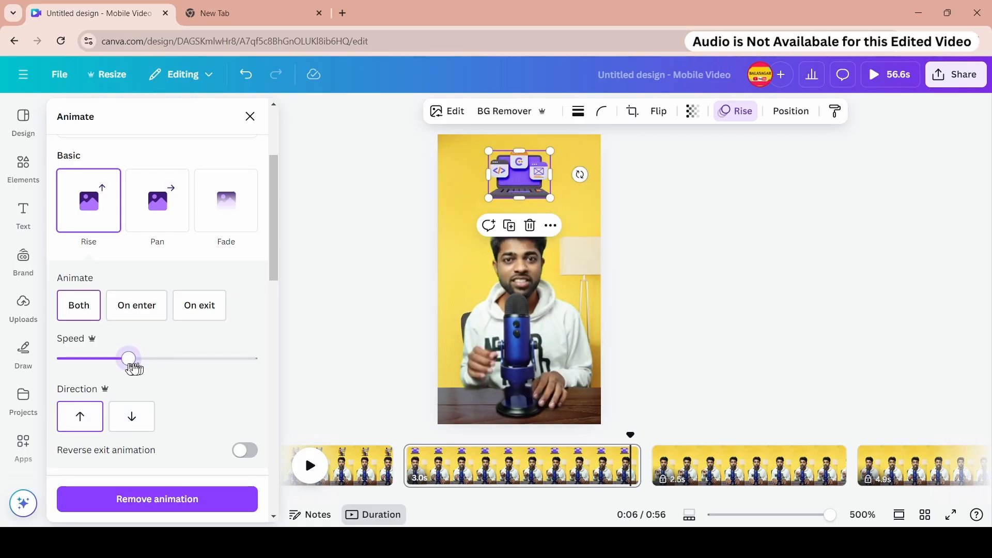
left_click_drag(439, 442, 463, 428)
left_click(310, 464)
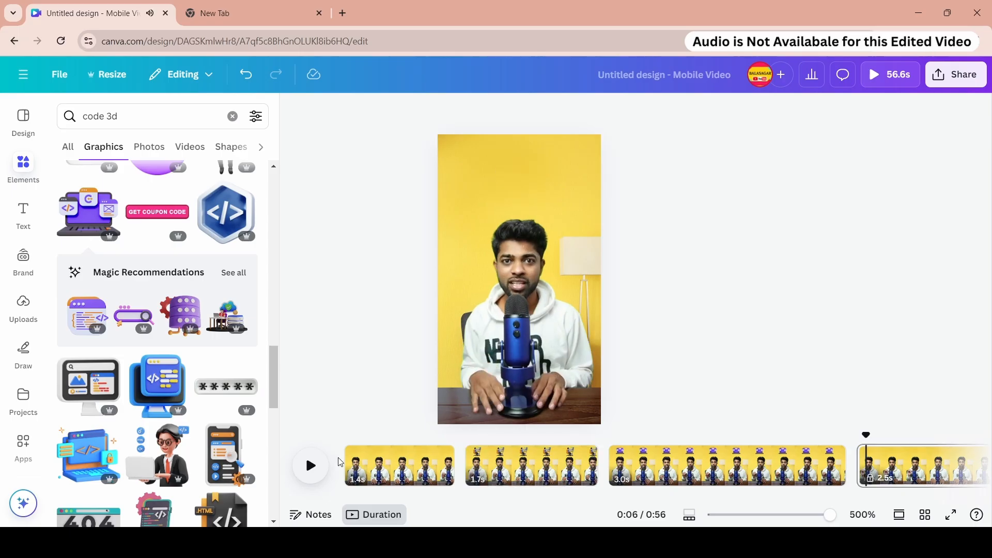
- Add the Wiggle motion effect to the developer illustration on the second page and preview it
left_click(481, 454)
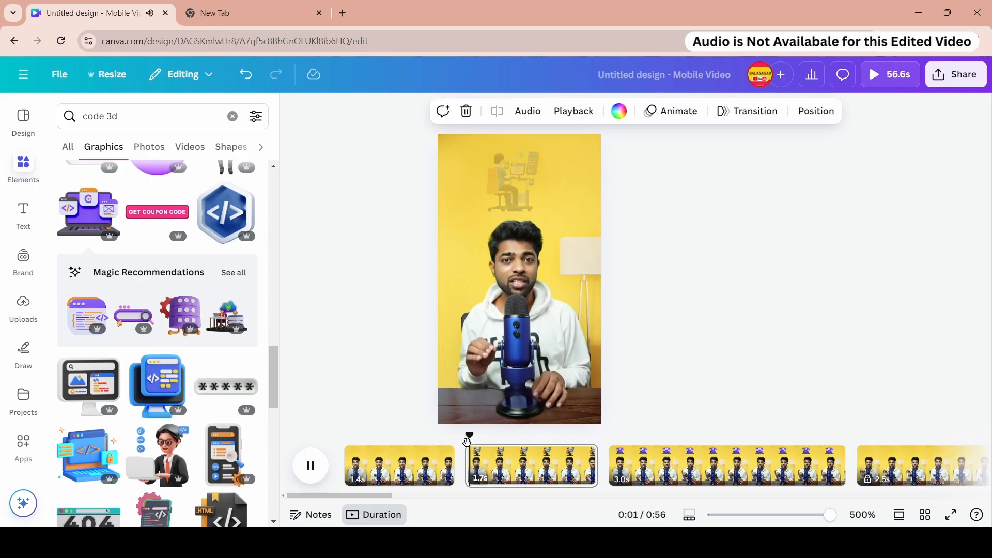
left_click(524, 184)
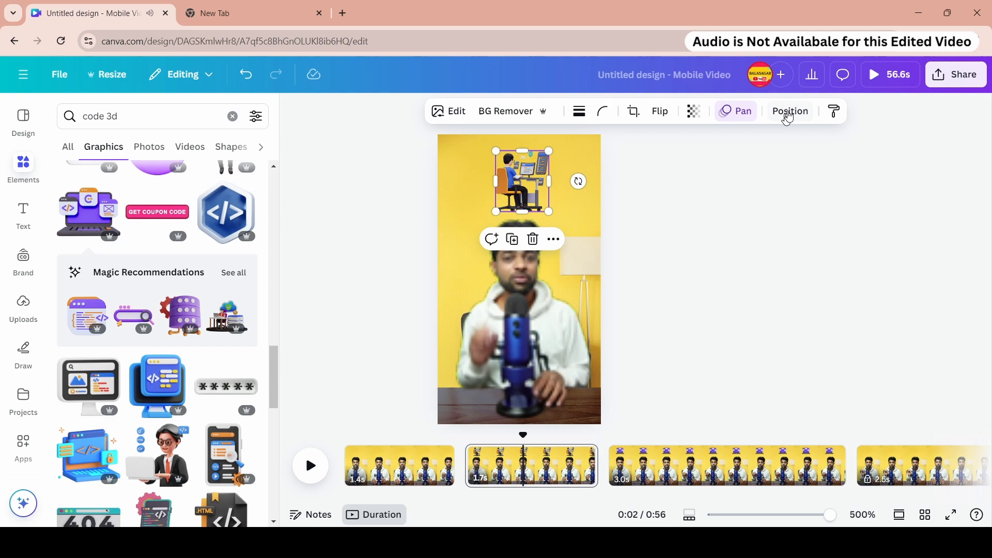
left_click(748, 114)
scroll(222, 321, "down", 10)
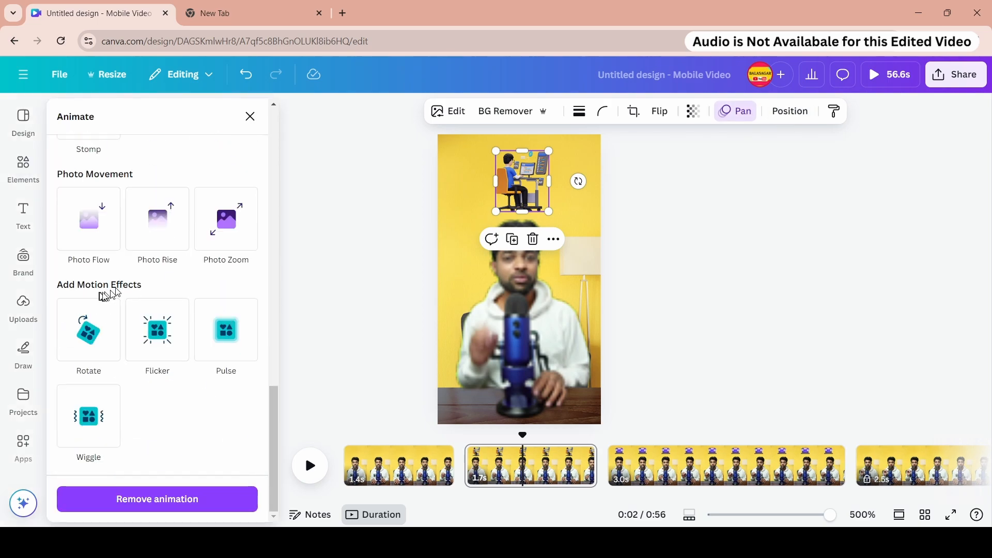
left_click(101, 423)
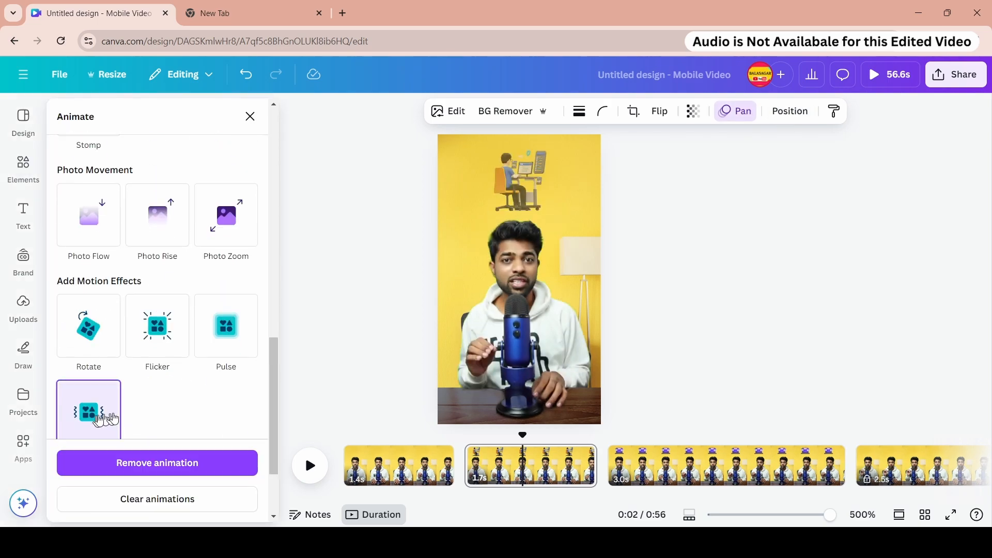
left_click(468, 449)
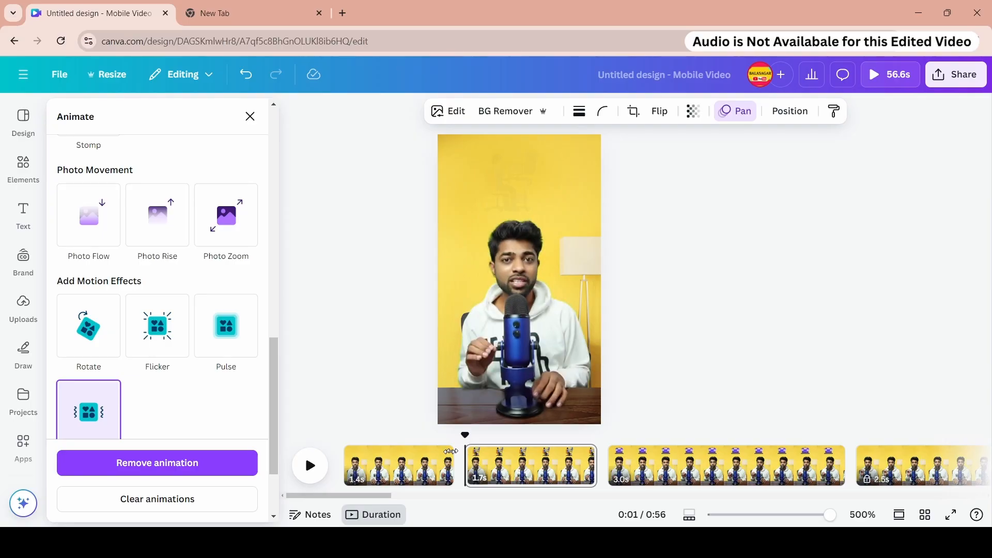
left_click(310, 465)
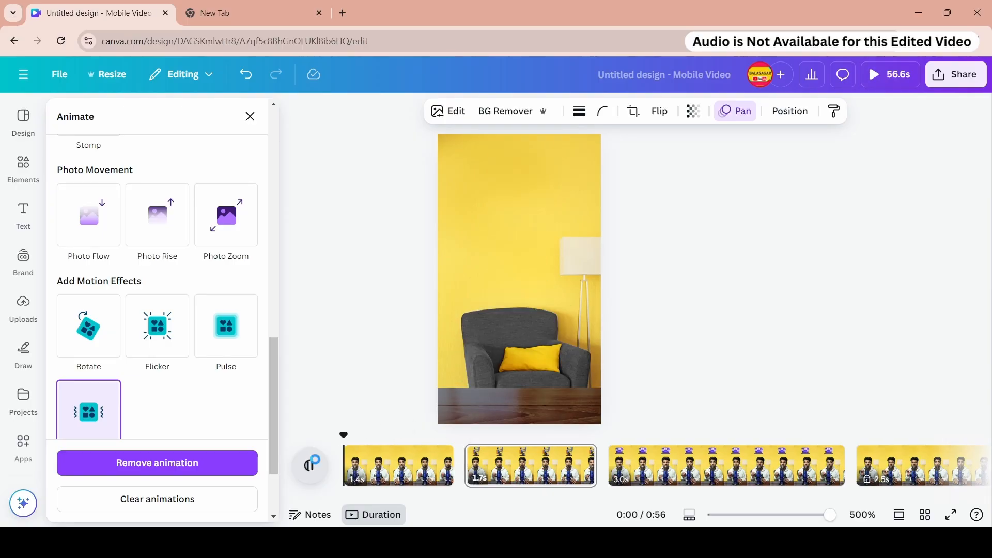
- Try creating a custom motion-path animation for the developer illustration, oriented to the path, and delete the path
left_click(491, 457)
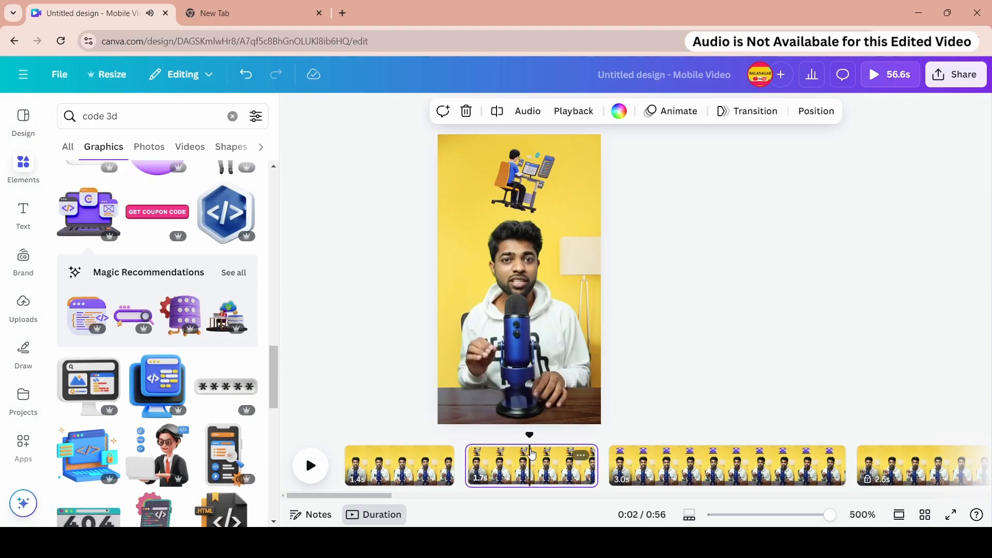
left_click(524, 159)
scroll(163, 246, "down", 3)
scroll(198, 234, "up", 3)
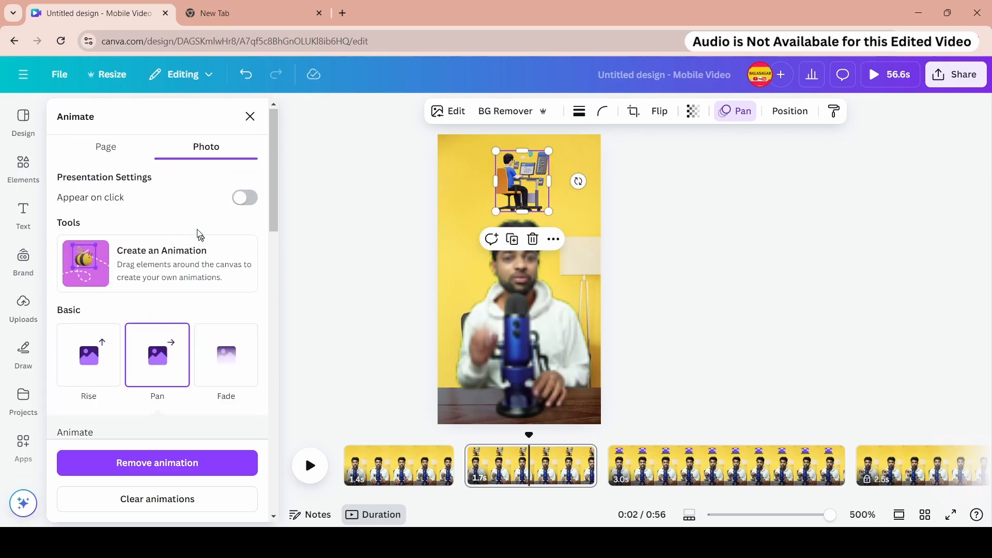
scroll(197, 246, "down", 4)
scroll(199, 269, "down", 10)
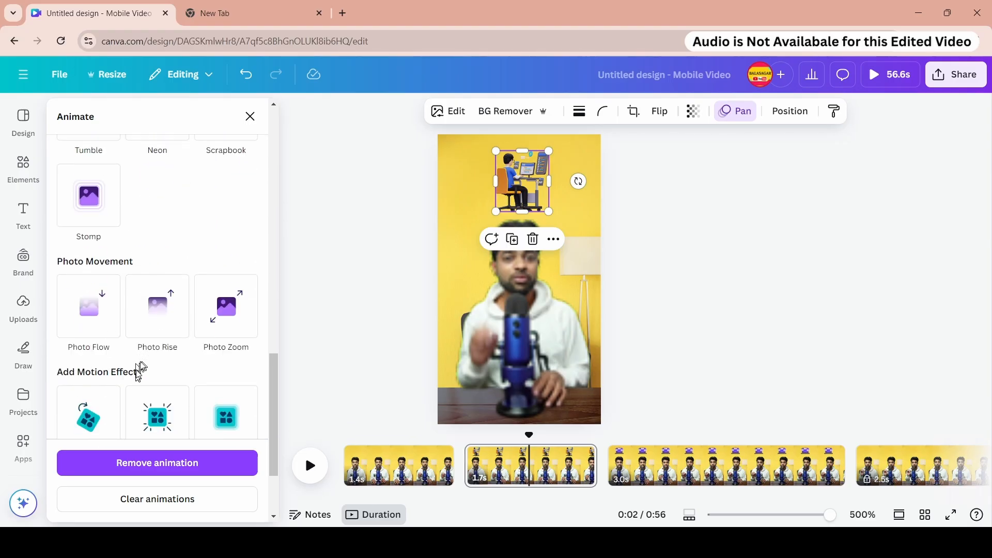
scroll(175, 385, "up", 10)
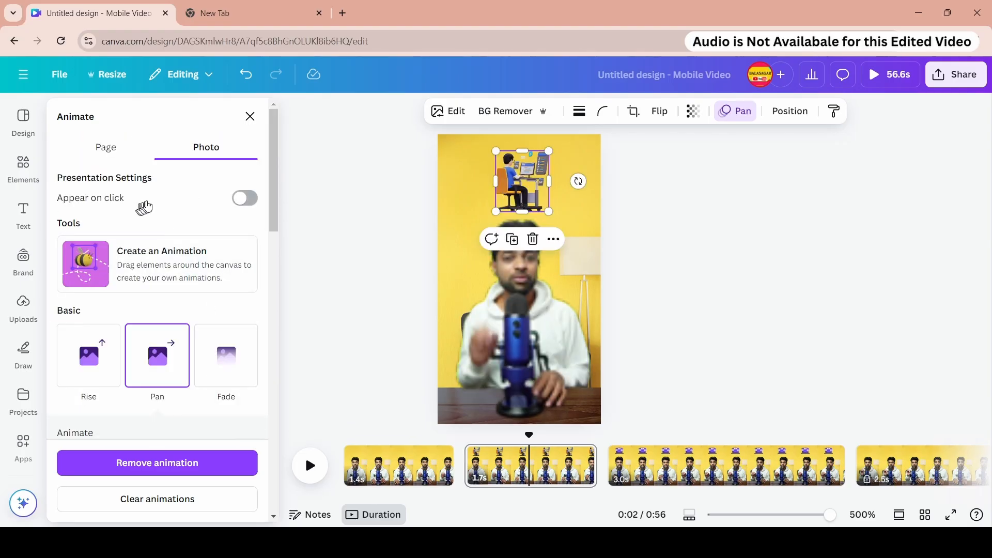
left_click(170, 269)
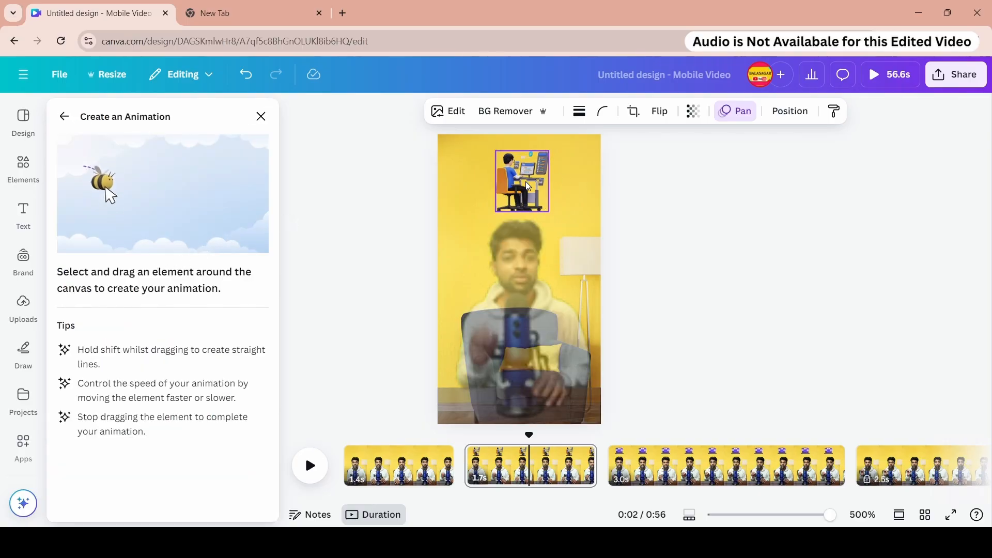
mouse_move(525, 181)
left_mouse_down()
mouse_move(396, 174)
mouse_move(591, 181)
mouse_move(433, 201)
mouse_move(545, 182)
mouse_move(519, 184)
mouse_move(516, 198)
mouse_move(464, 187)
mouse_move(539, 184)
mouse_move(523, 170)
left_mouse_up()
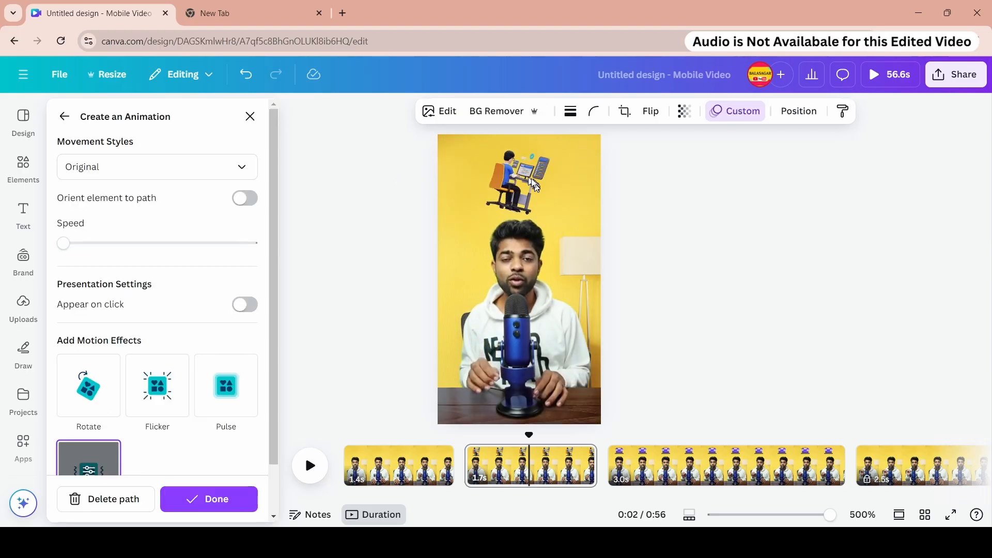
left_click_drag(106, 248, 68, 246)
left_click(245, 198)
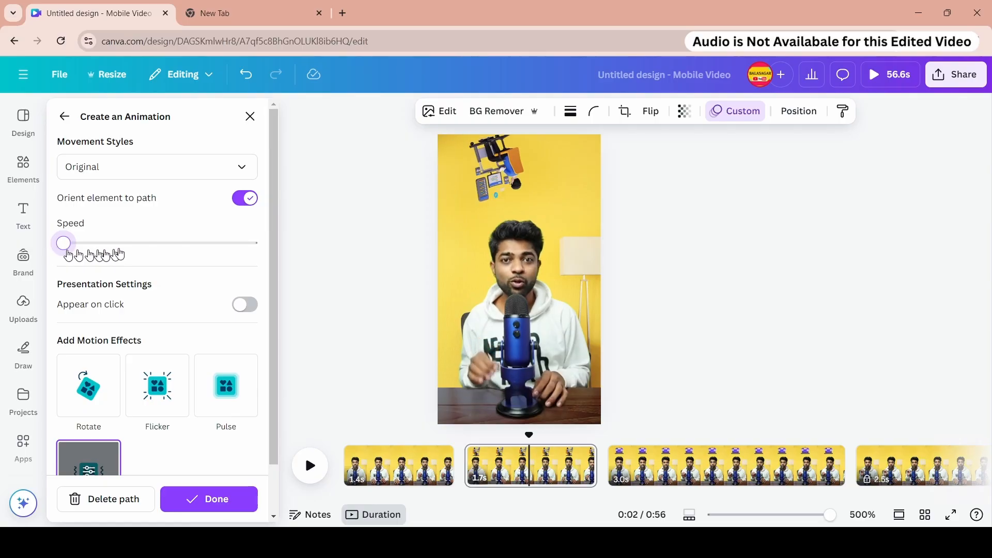
scroll(189, 268, "down", 1)
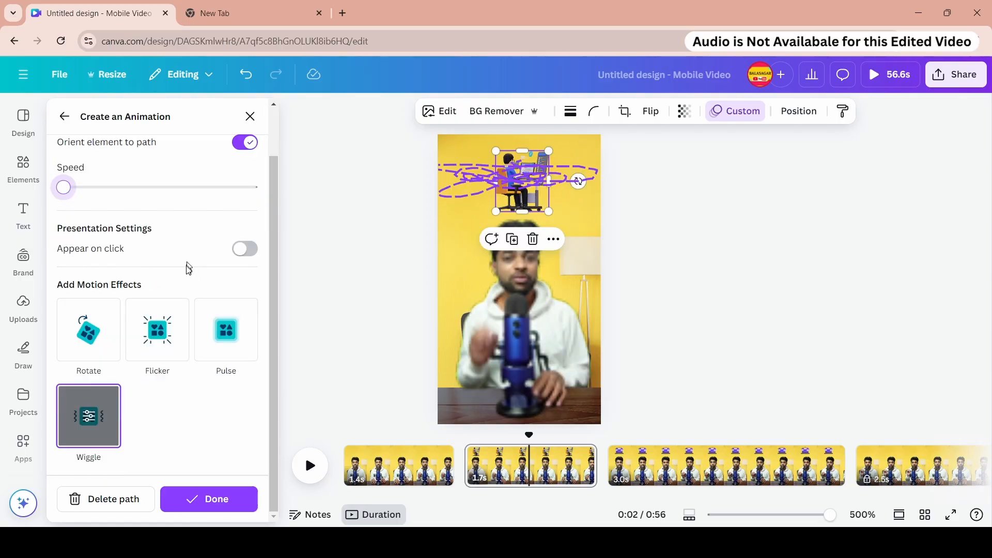
left_click(93, 499)
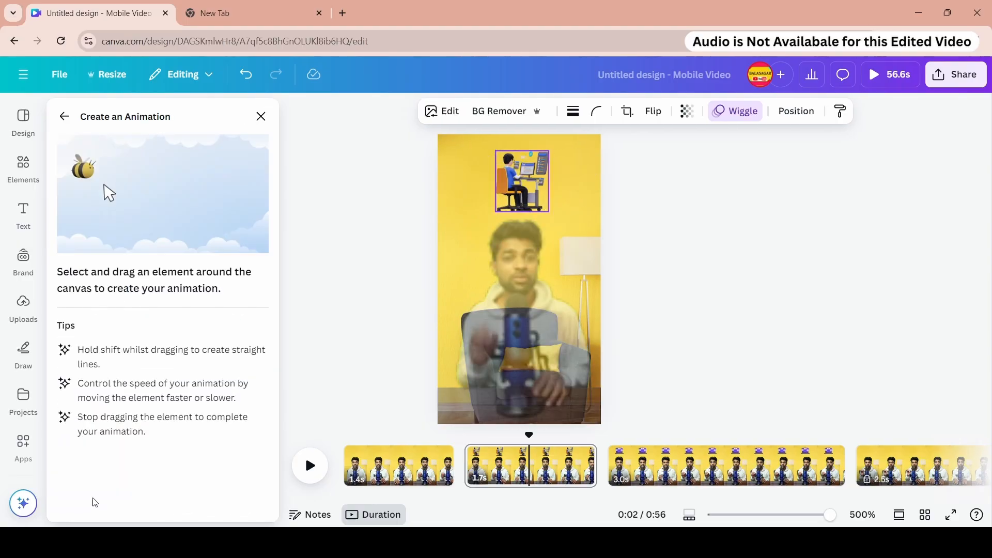
left_click(259, 119)
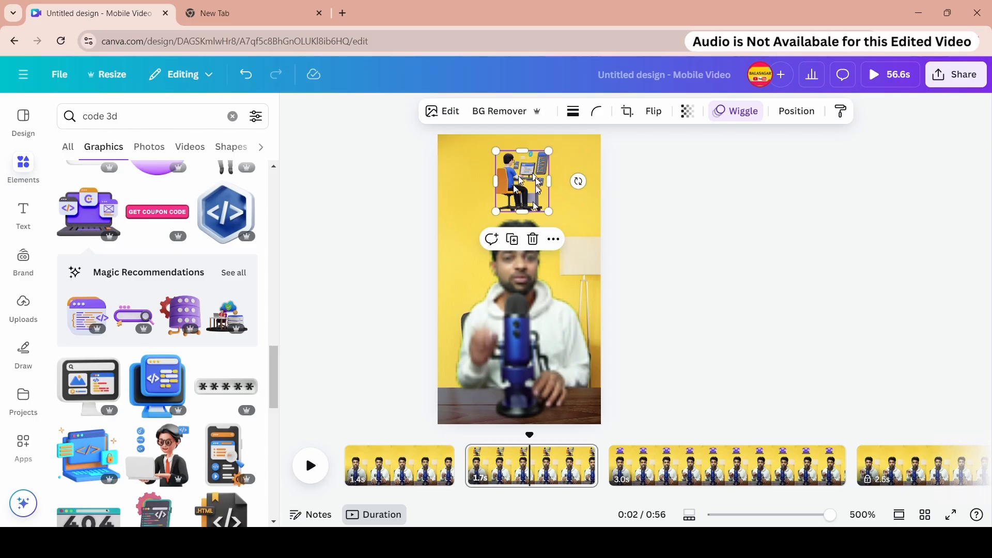
- Add the Pulse motion effect to the laptop illustration on the third page and preview the design
left_click(346, 456)
left_click(311, 466)
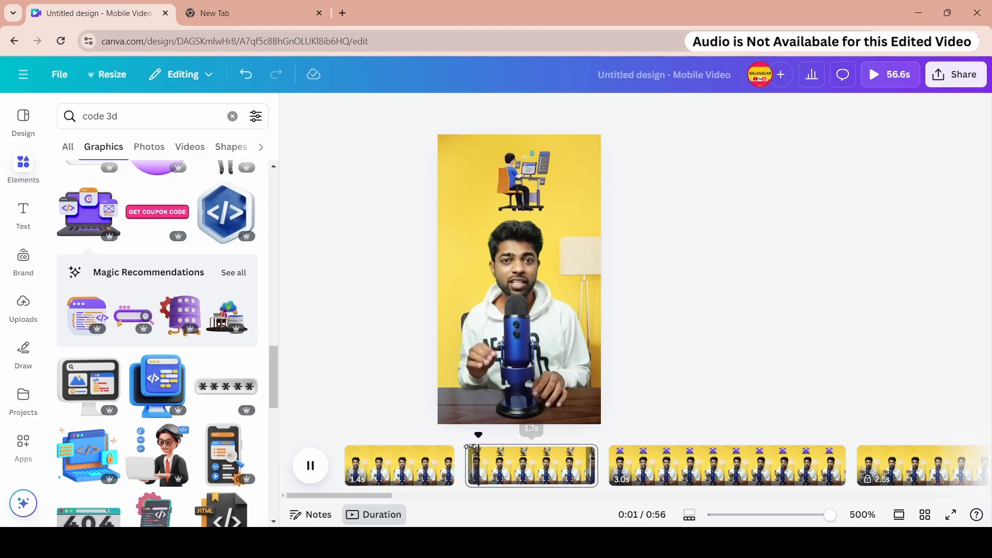
left_click(715, 451)
left_click(513, 179)
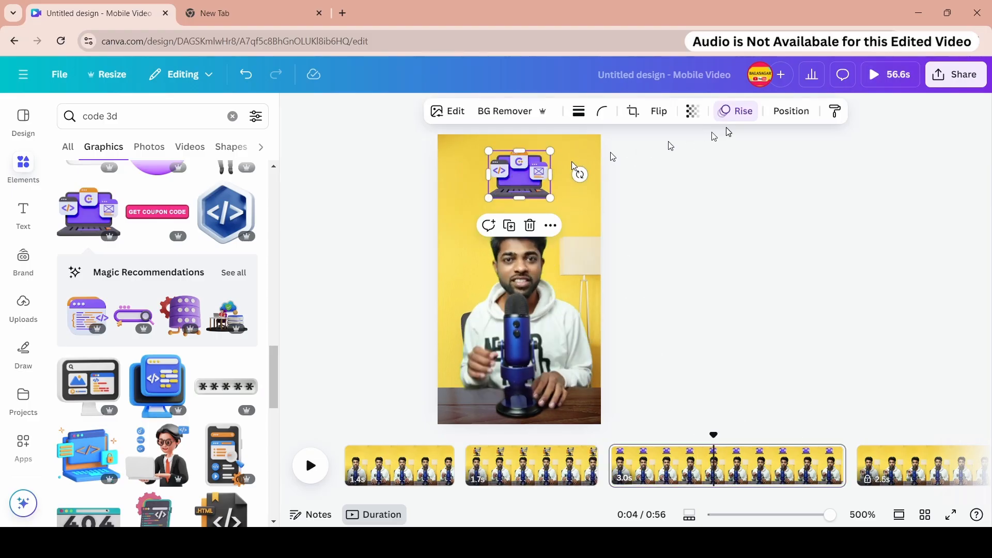
left_click(734, 112)
scroll(161, 228, "down", 5)
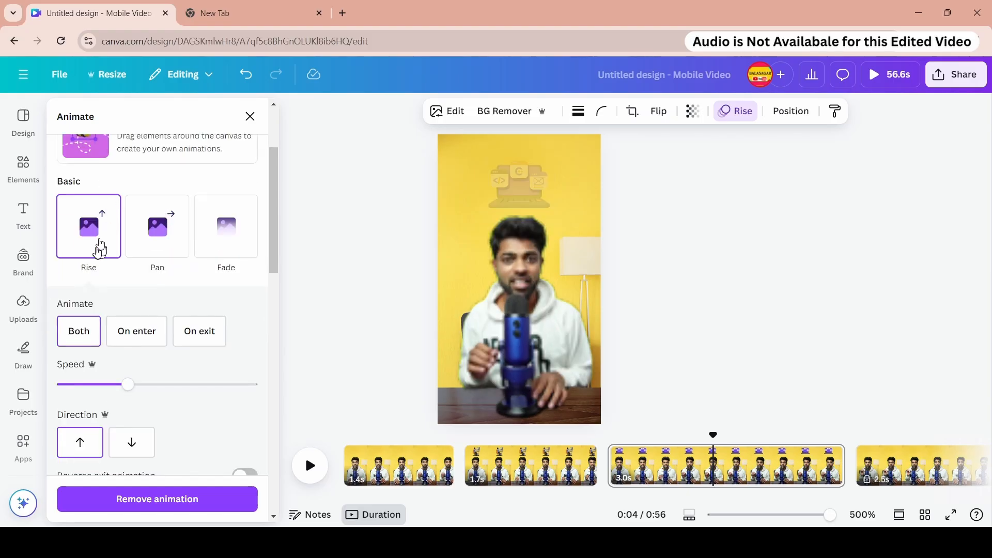
scroll(132, 259, "down", 10)
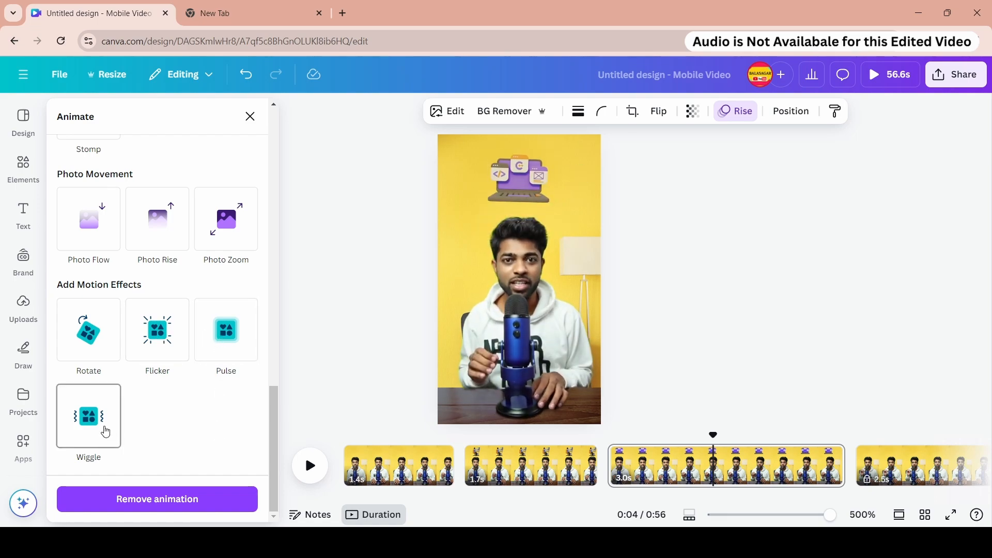
left_click(211, 359)
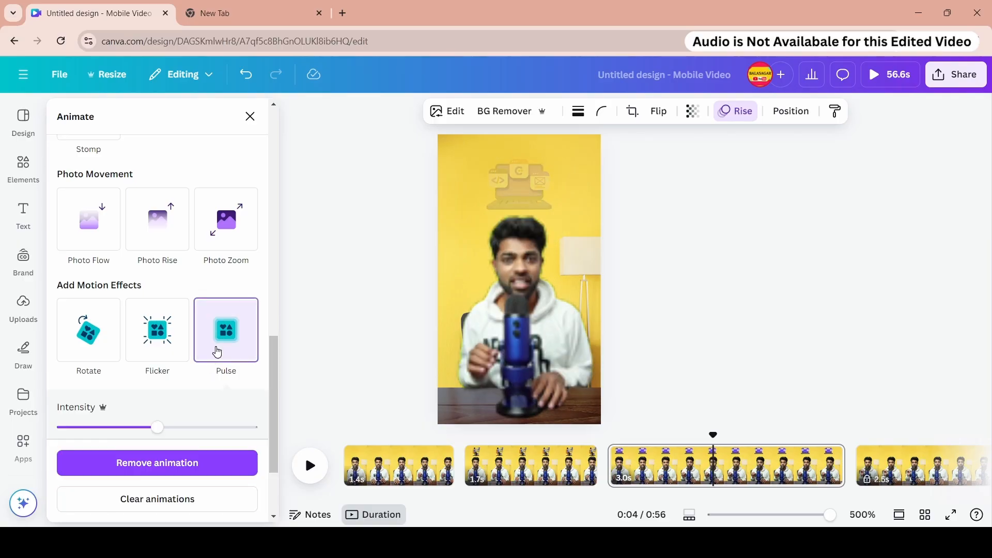
left_click(305, 464)
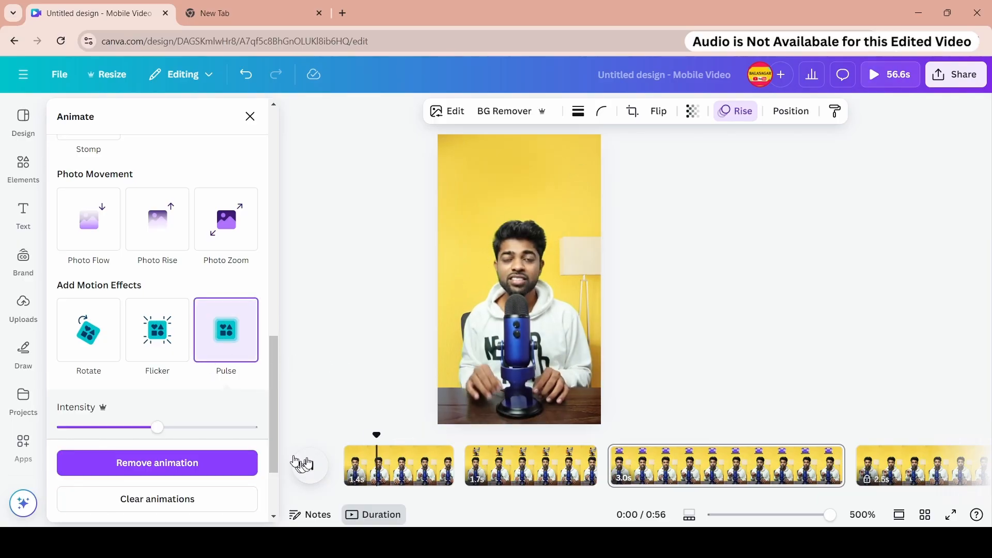
- Lock the first and second pages of the timeline
left_click(428, 471)
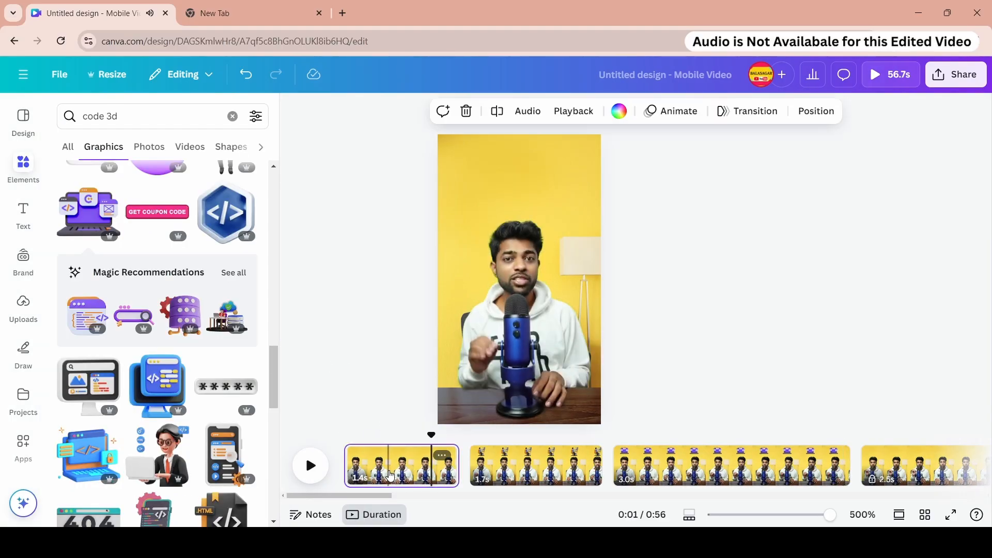
left_click(442, 455)
left_click(455, 282)
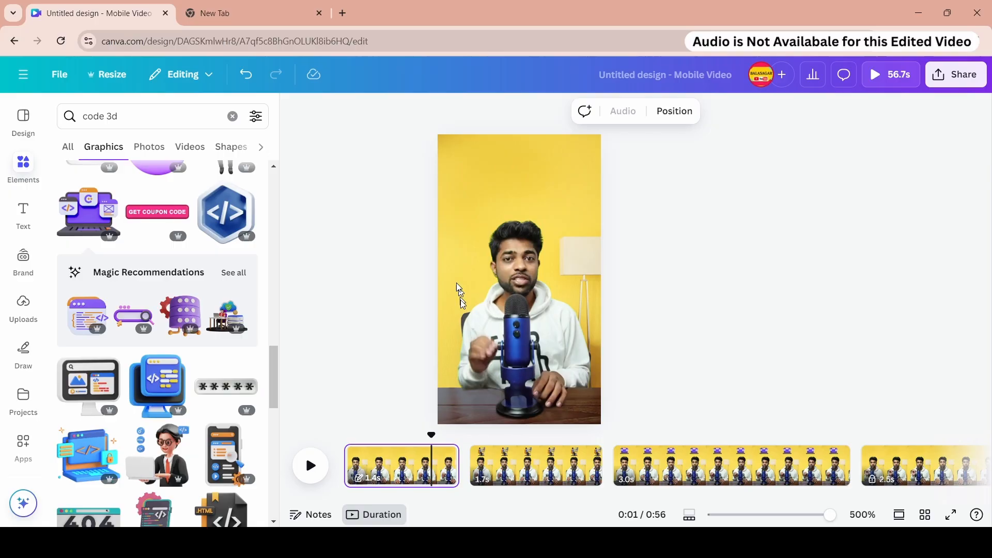
left_click(507, 462)
left_click(587, 453)
left_click(554, 269)
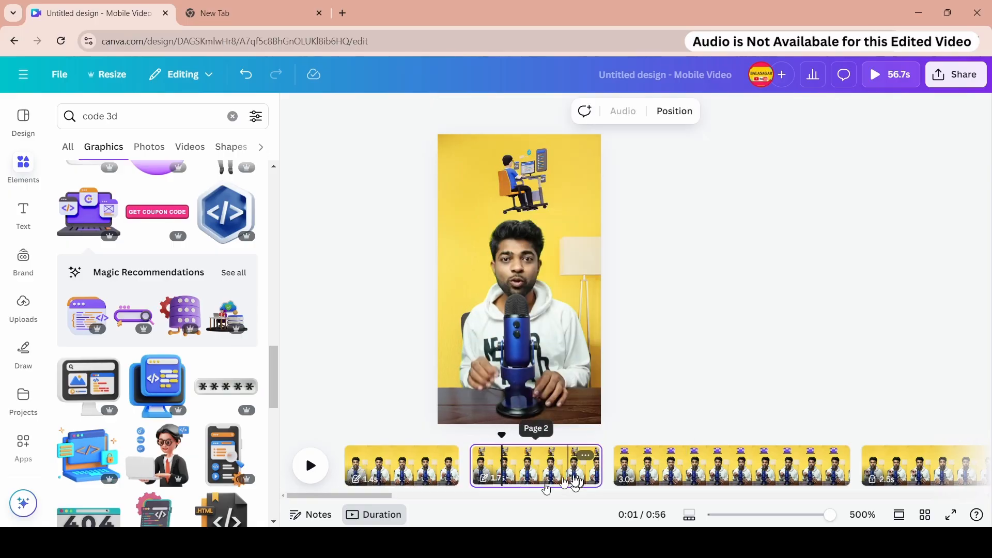
left_click_drag(390, 500, 422, 501)
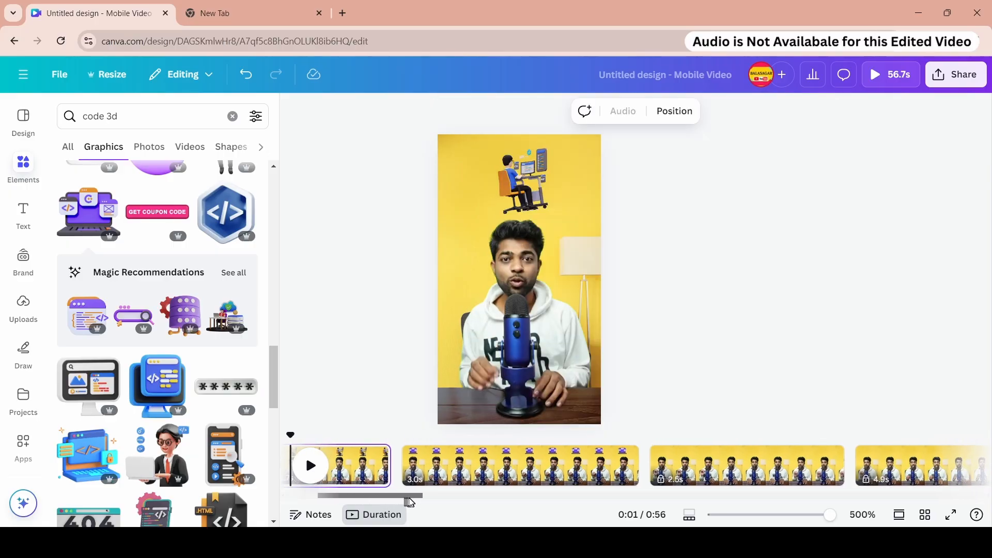
- Lock the third page of the timeline and unlock the fourth page
left_click(461, 463)
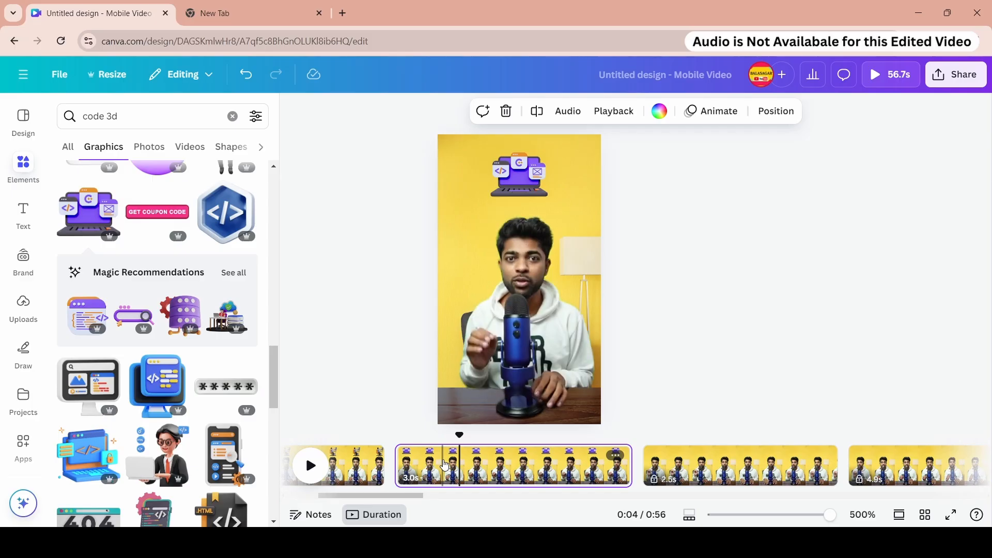
right_click(444, 465)
left_click(510, 271)
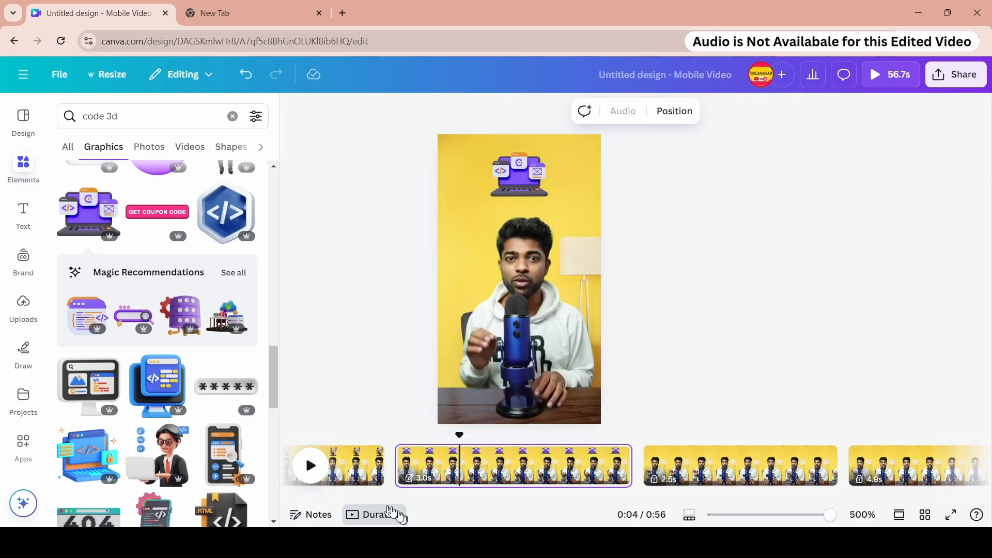
left_click_drag(393, 496, 423, 497)
left_click(419, 479)
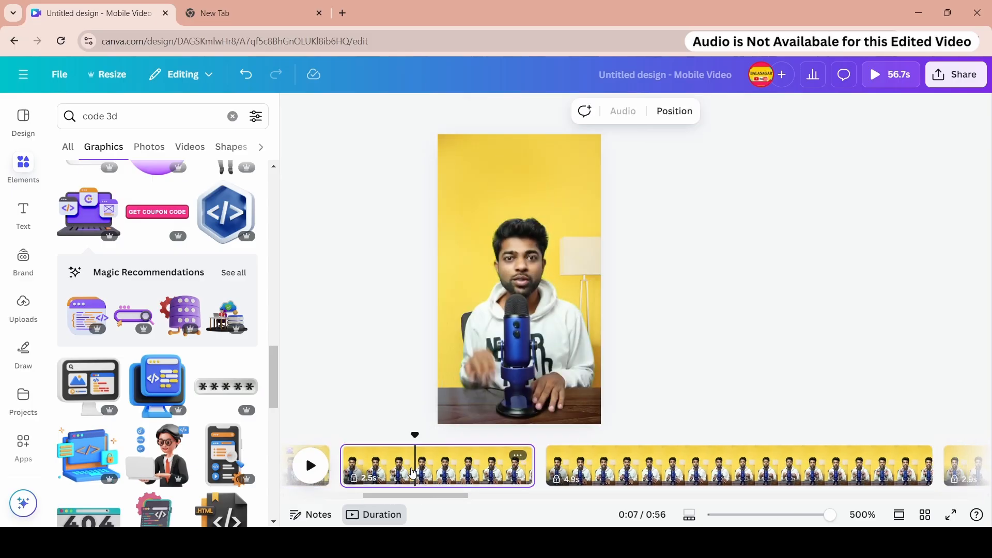
right_click(419, 480)
left_click(467, 308)
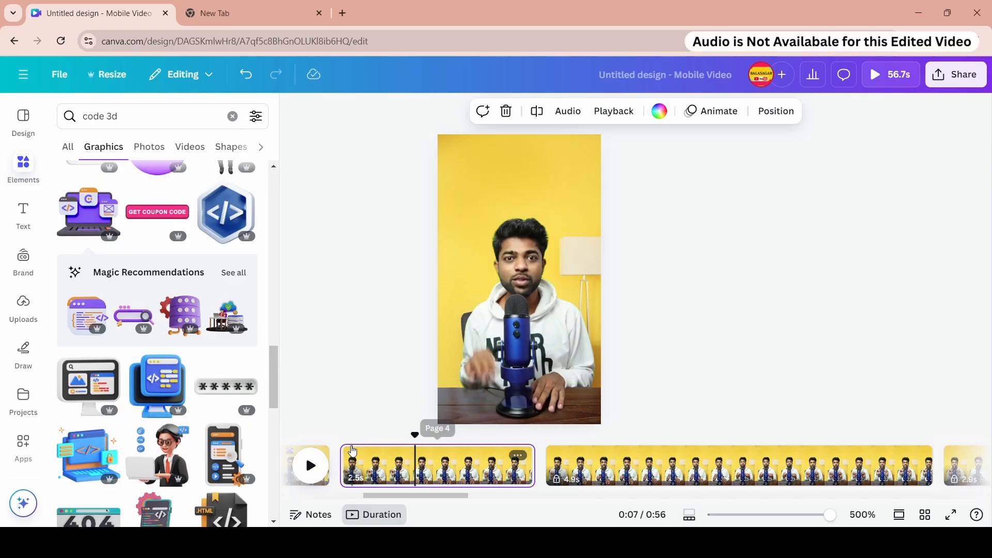
- Search the elements for wordpress and add the WordPress gears photo to the fourth page
scroll(205, 452, "down", 2)
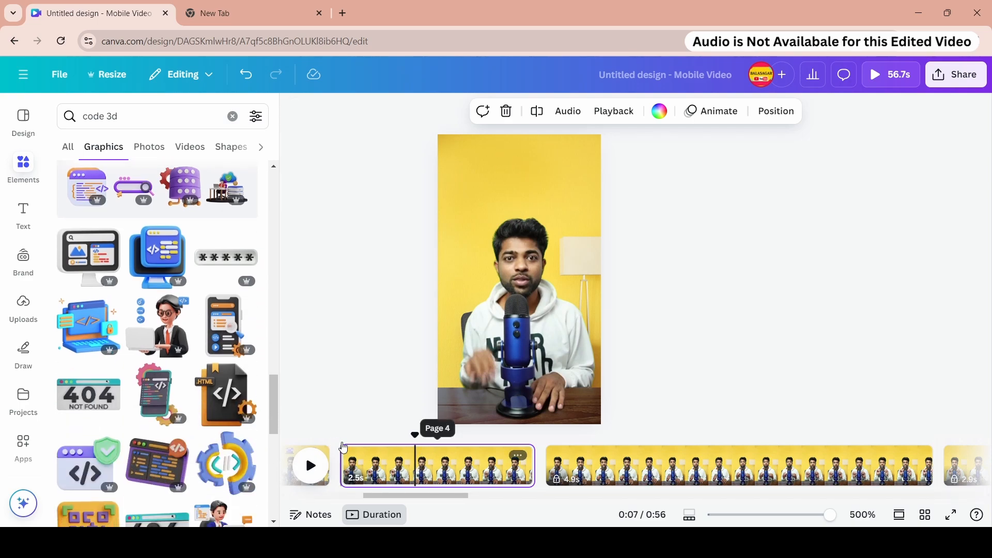
left_click(313, 468)
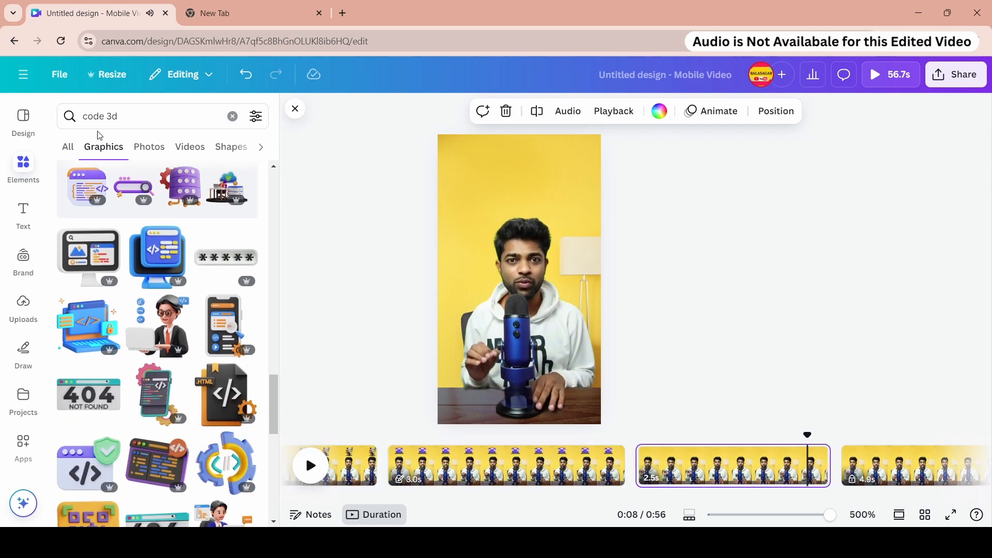
double_click(84, 110)
key("BackSpace")
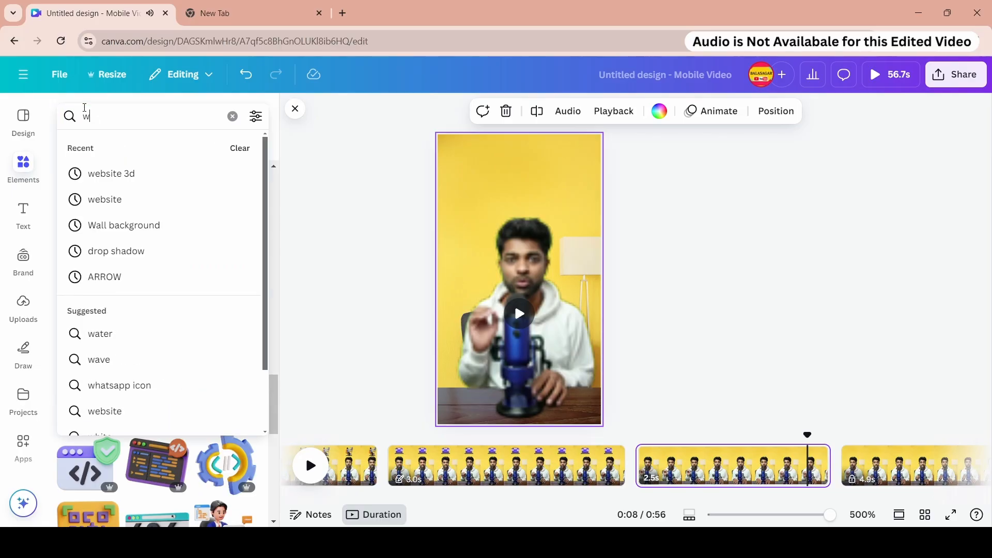
type("wordpress")
key("Return")
scroll(160, 336, "down", 3)
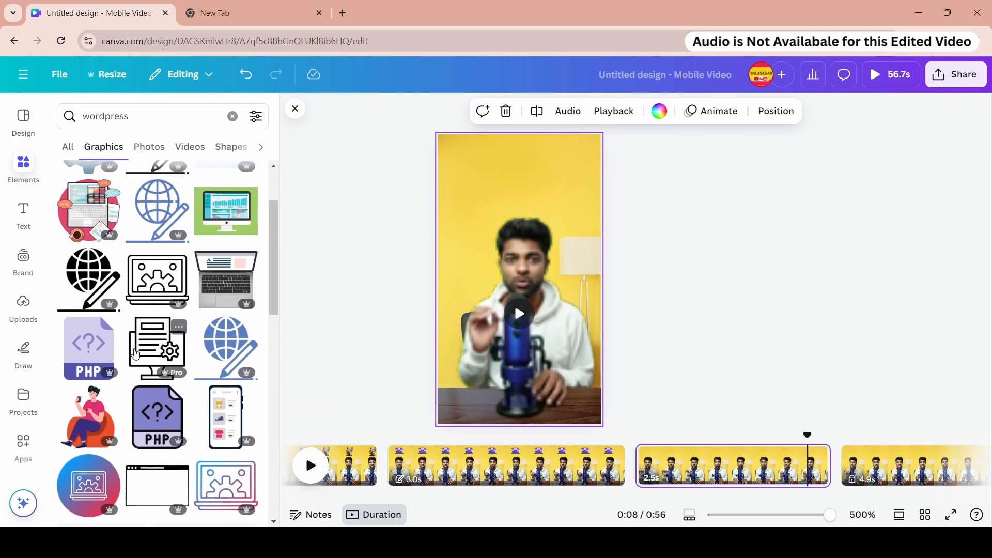
left_click(165, 144)
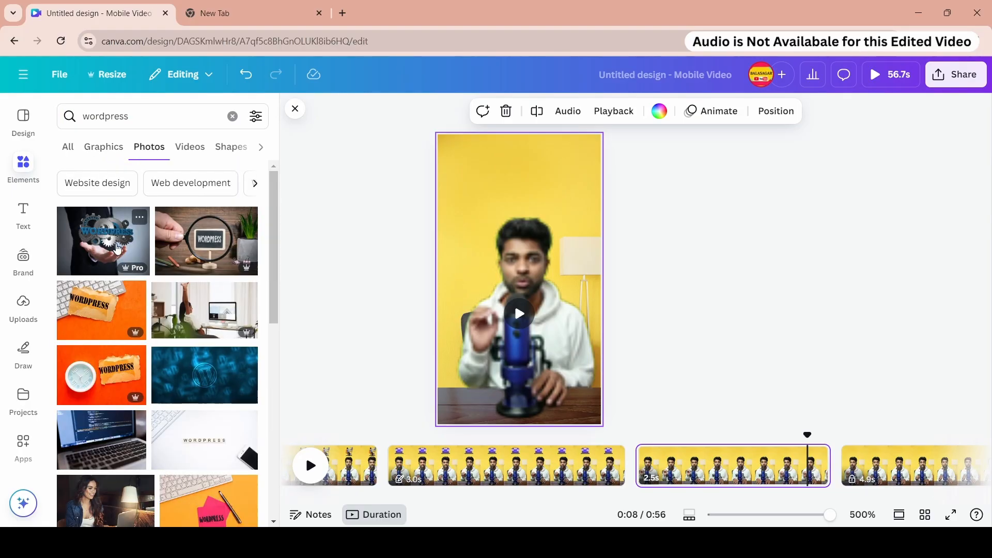
left_click(116, 249)
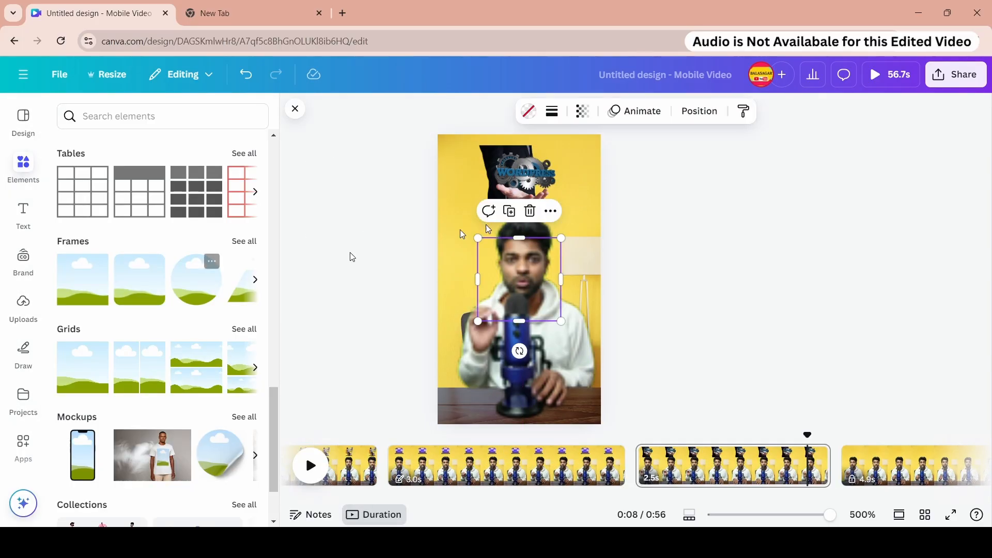
- Fit the WordPress photo into a circular frame above the presenter's head and adjust its crop
left_click_drag(545, 272, 503, 230)
left_click_drag(533, 167, 496, 225)
left_click_drag(487, 236, 499, 201)
double_click(499, 201)
left_click_drag(434, 246, 414, 259)
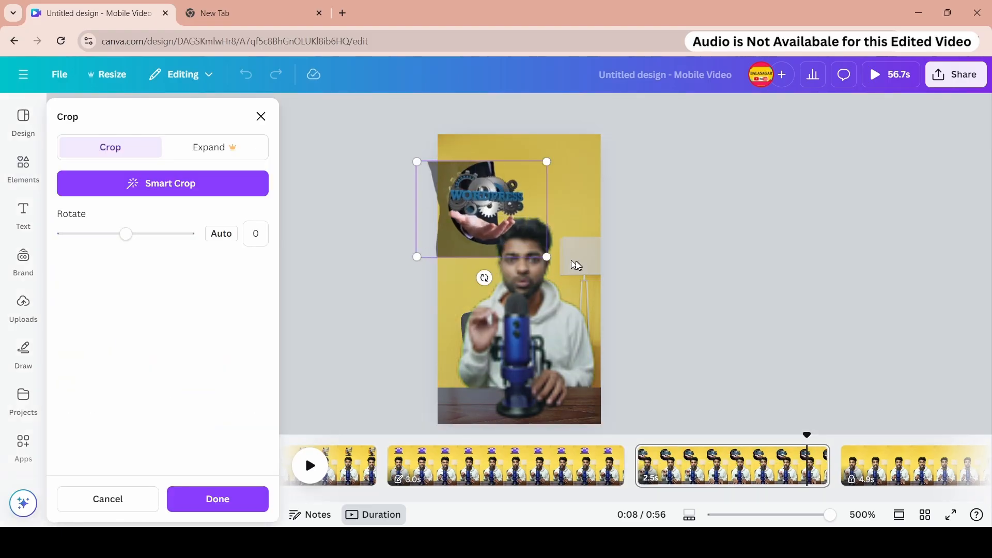
left_click_drag(484, 198, 522, 169)
left_click(691, 202)
left_click_drag(556, 227, 532, 204)
left_click_drag(519, 185, 543, 187)
left_click(673, 256)
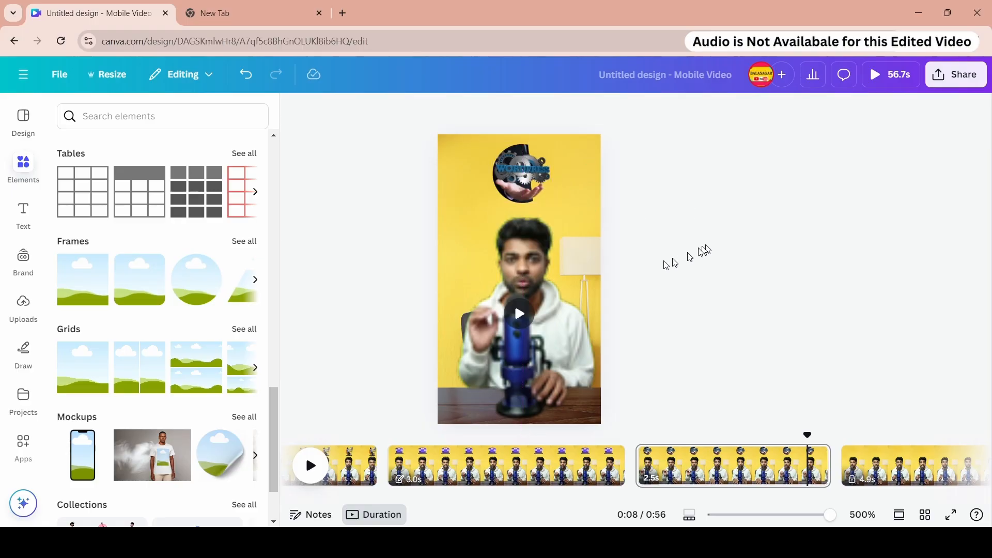
- Play the design from the fourth page to preview it
left_click(457, 465)
left_click(658, 465)
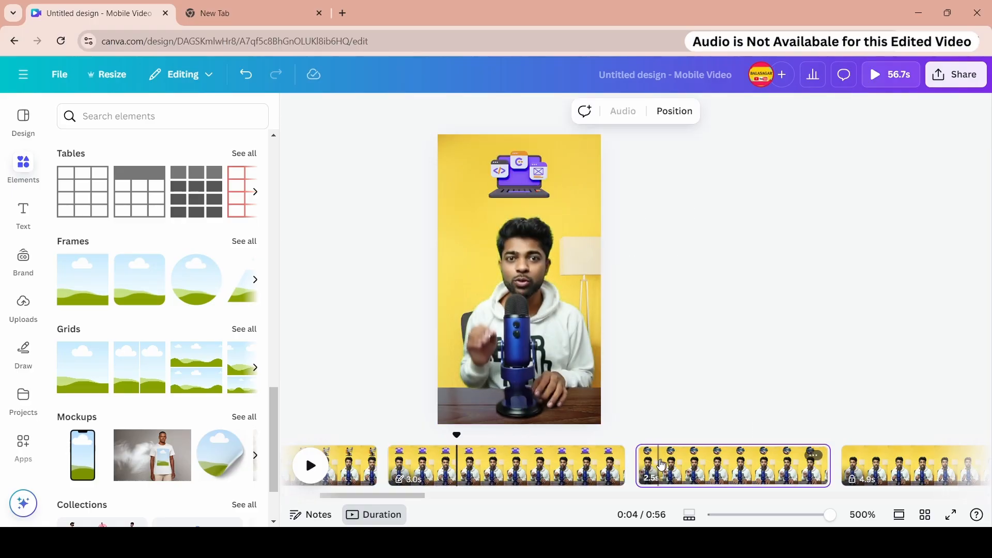
left_click(313, 470)
left_click(313, 470)
- Resize the circular WordPress image above the presenter
left_click(535, 187)
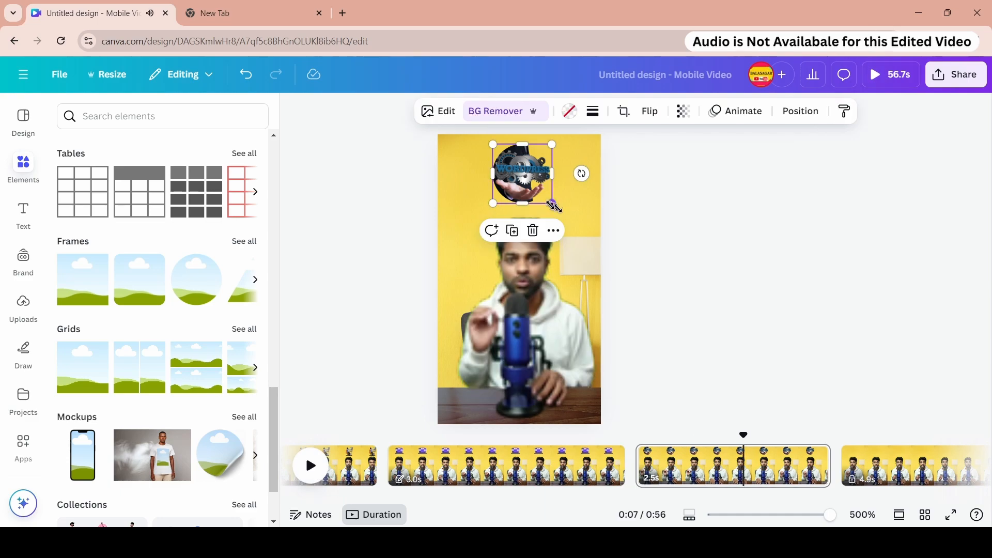
left_click_drag(552, 203, 540, 186)
left_click(666, 194)
left_click(497, 169)
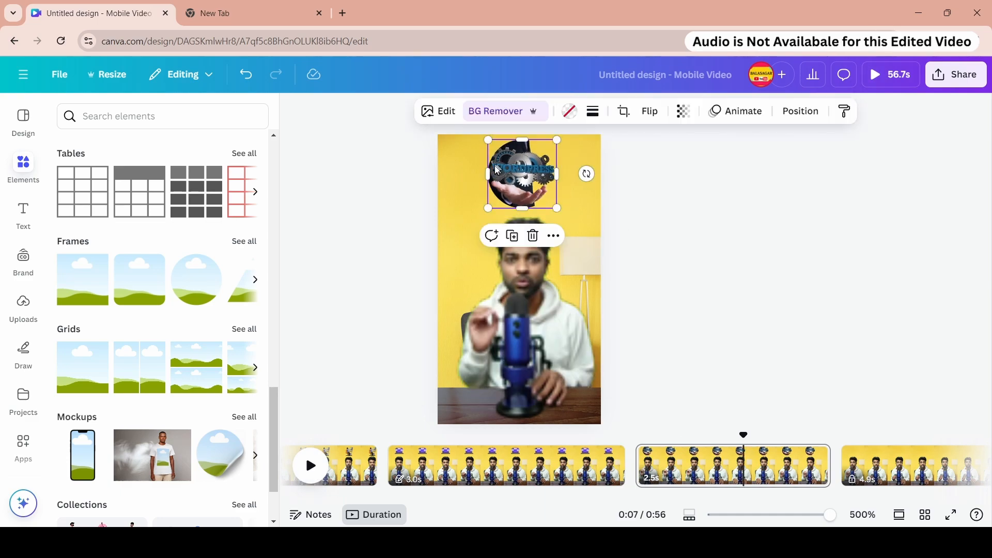
- Animate the WordPress image with Rise in the downward direction and add the Wiggle motion effect
left_click(744, 118)
scroll(176, 233, "down", 2)
left_click(164, 227)
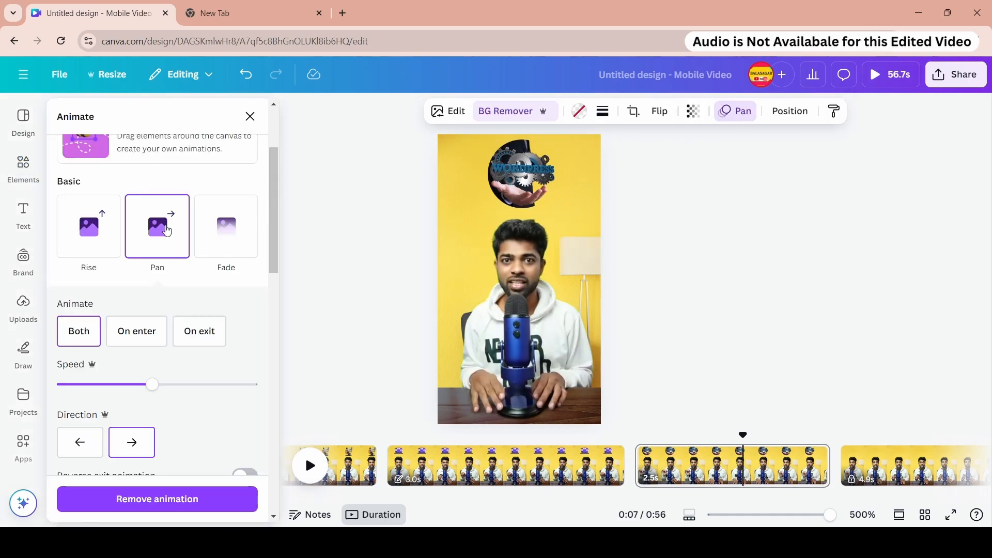
left_click(94, 228)
scroll(165, 228, "down", 1)
left_click(133, 378)
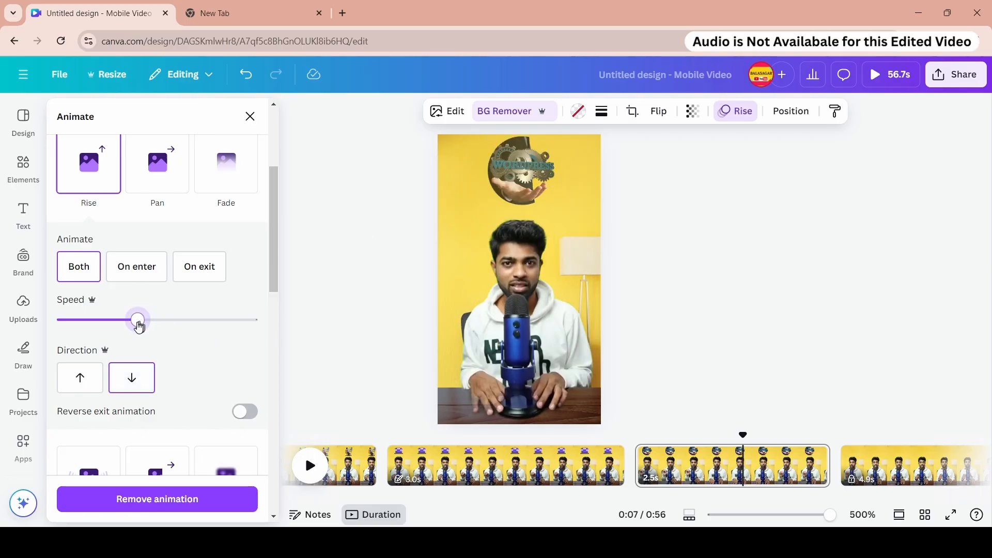
scroll(176, 351, "down", 10)
left_click(89, 416)
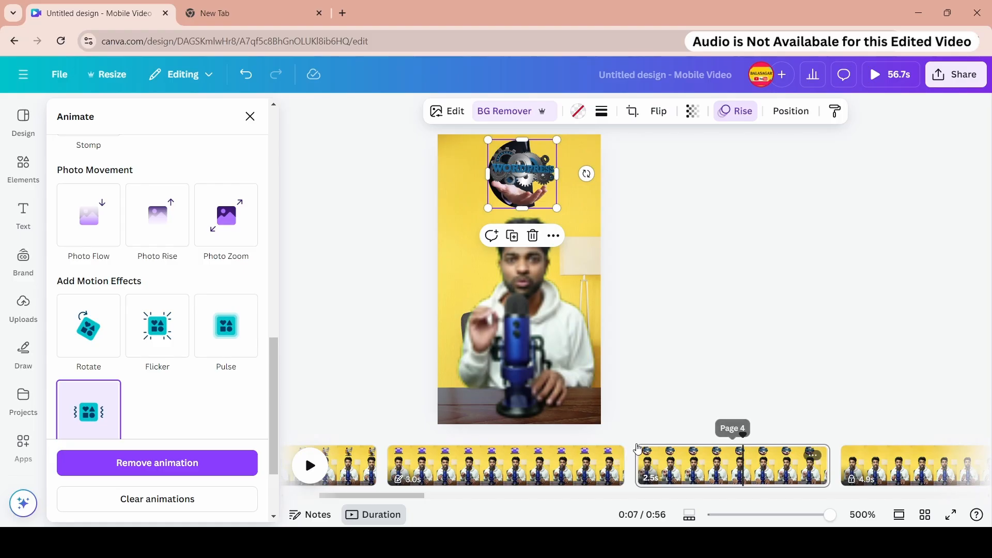
- Play the timeline to preview the WordPress image animation
left_click(637, 448)
left_click(493, 460)
left_click(311, 465)
left_click(311, 465)
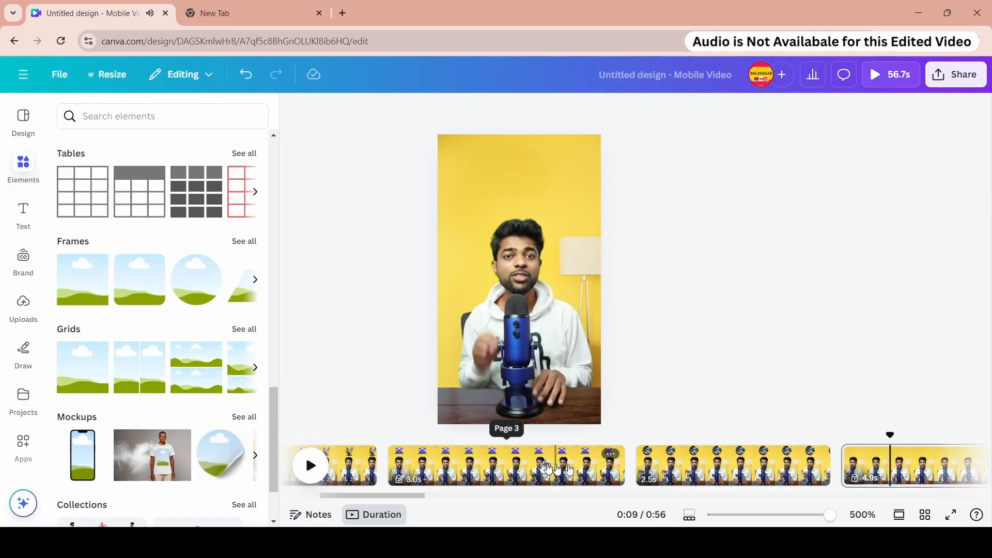
- Lower the Rise animation speed for the WordPress image and preview the fourth page
left_click(739, 451)
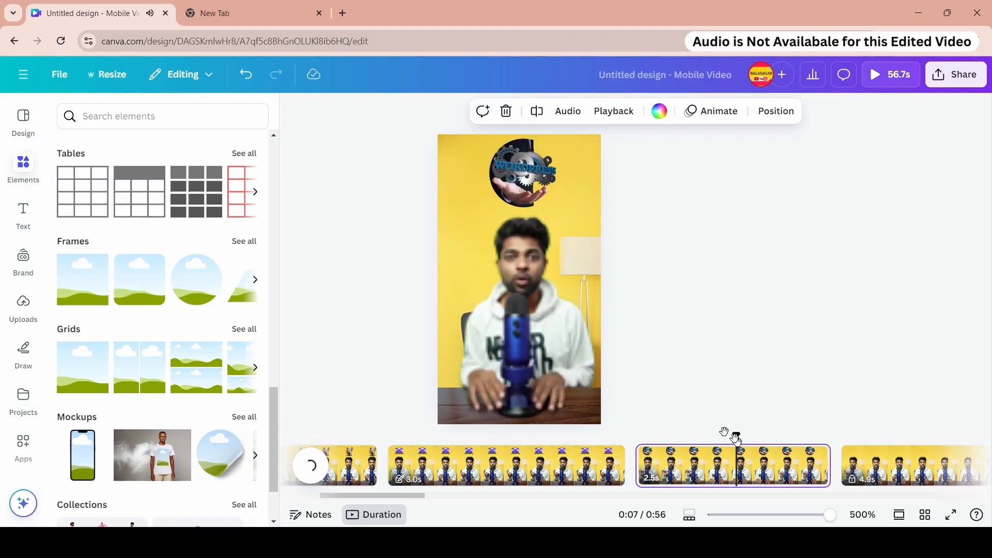
left_click(552, 157)
left_click(728, 112)
scroll(213, 332, "down", 4)
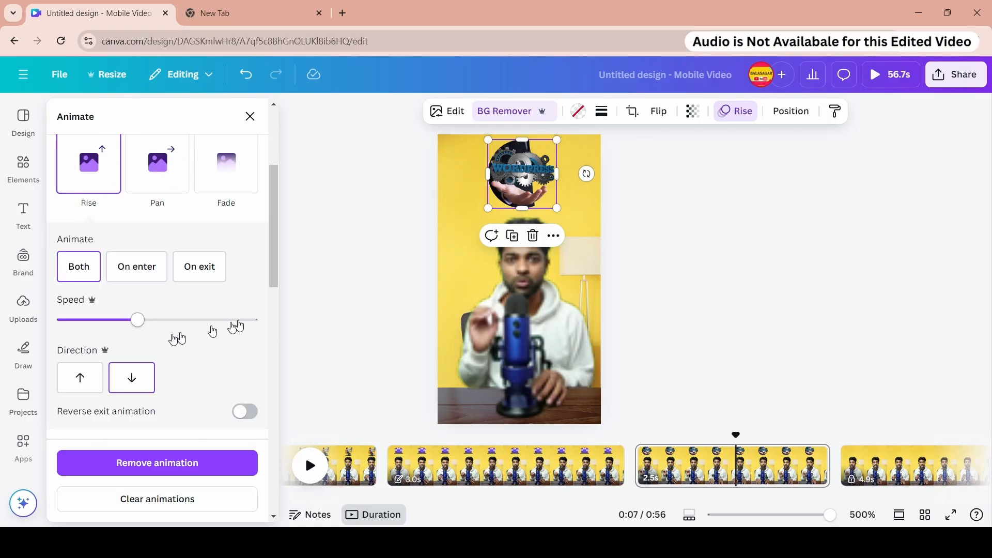
left_click_drag(129, 326, 123, 326)
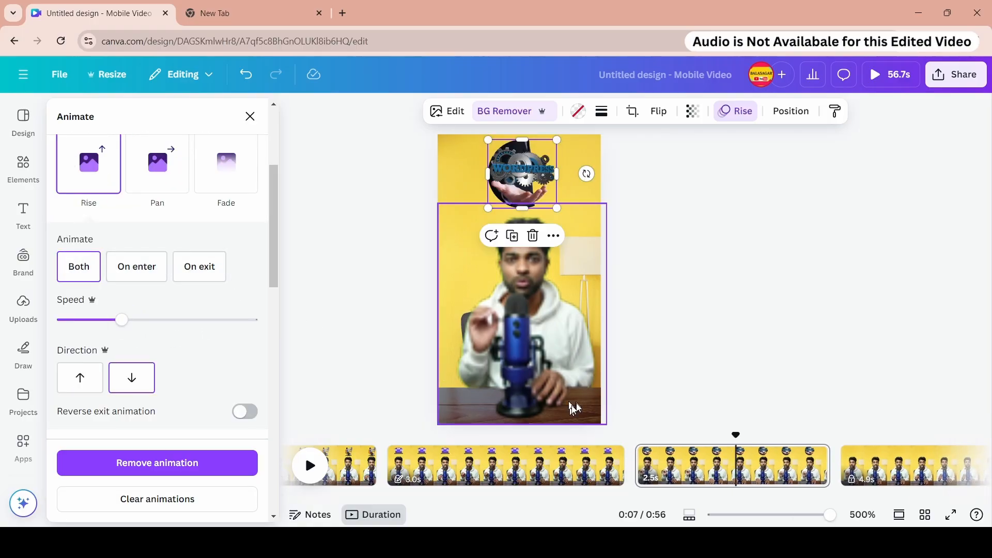
left_click(634, 441)
key("space")
key("space")
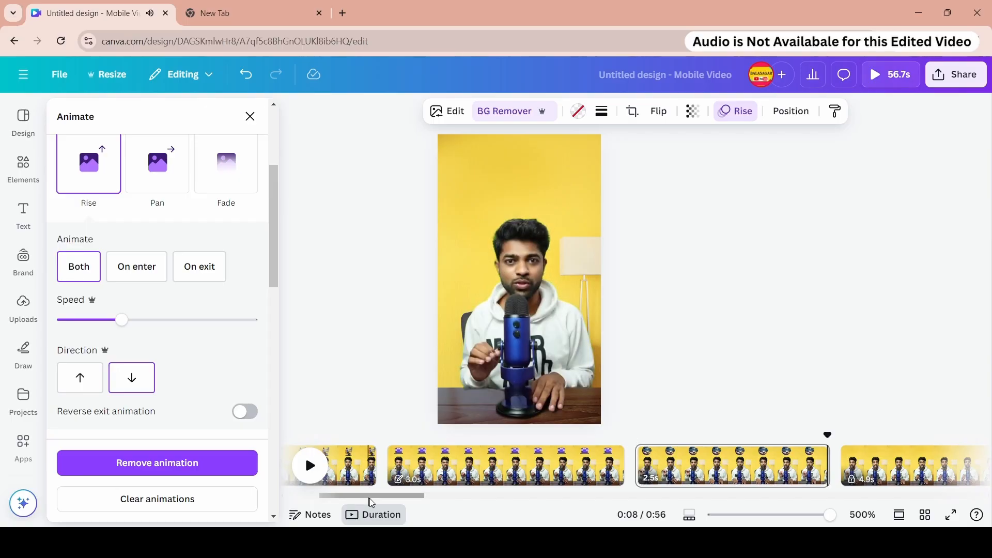
- Unlock the fifth page of the timeline
left_click_drag(370, 497, 399, 497)
right_click(509, 472)
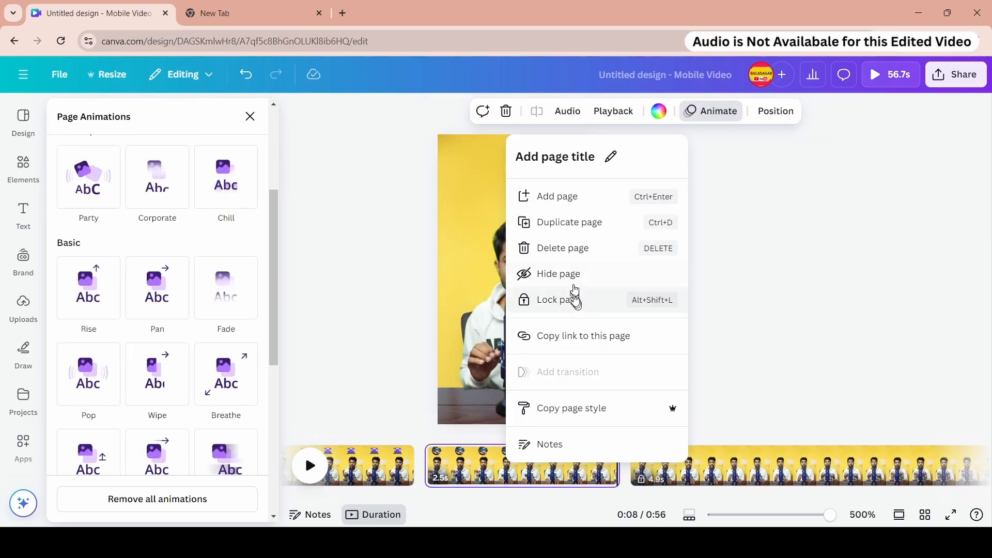
left_click(713, 461)
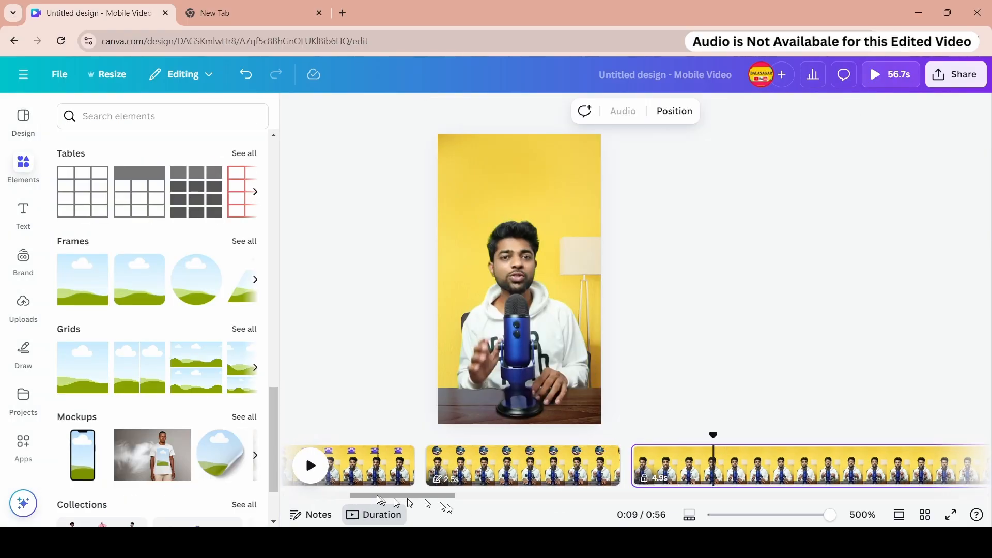
left_click_drag(378, 496, 416, 497)
right_click(460, 459)
left_click(522, 290)
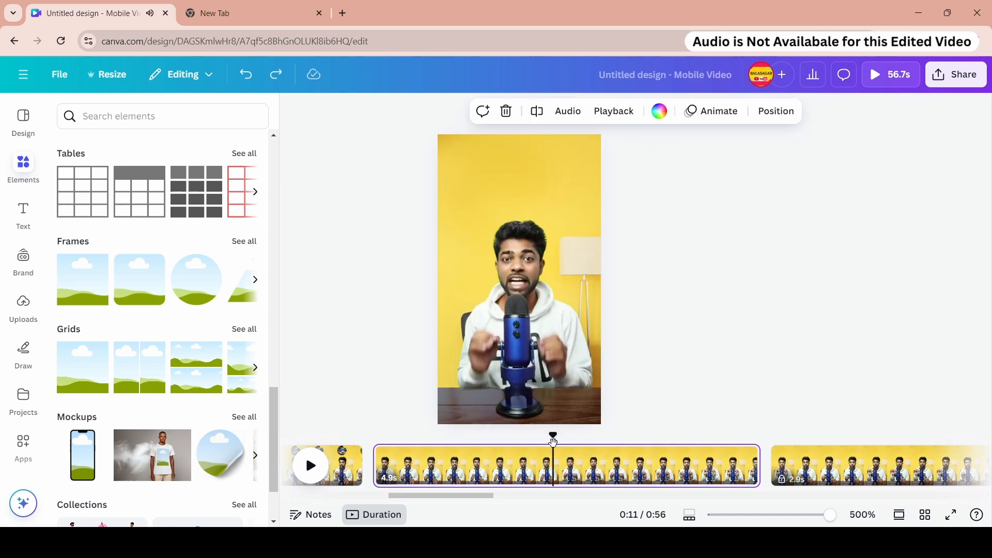
- Split the fifth page at about 0:11 on the timeline
left_click_drag(553, 443, 587, 438)
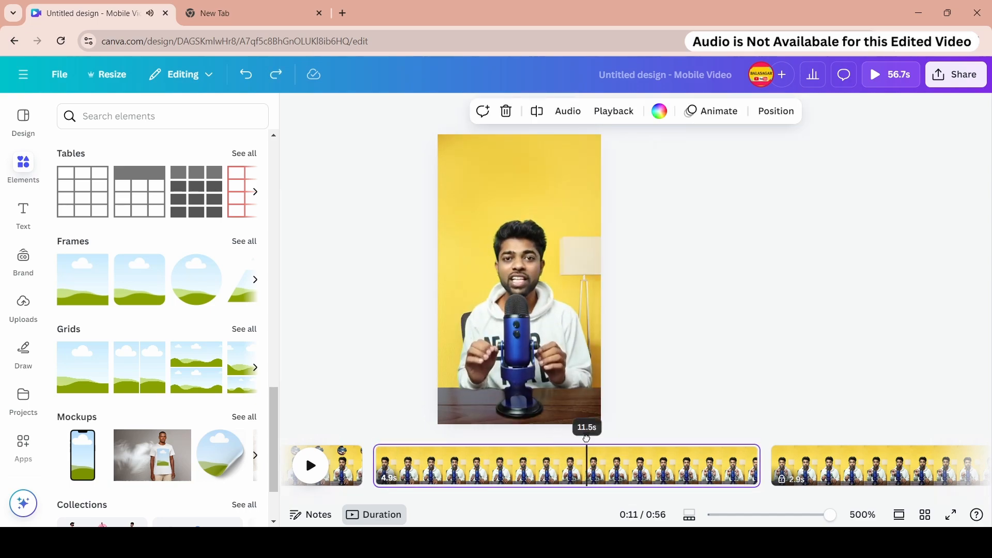
right_click(588, 474)
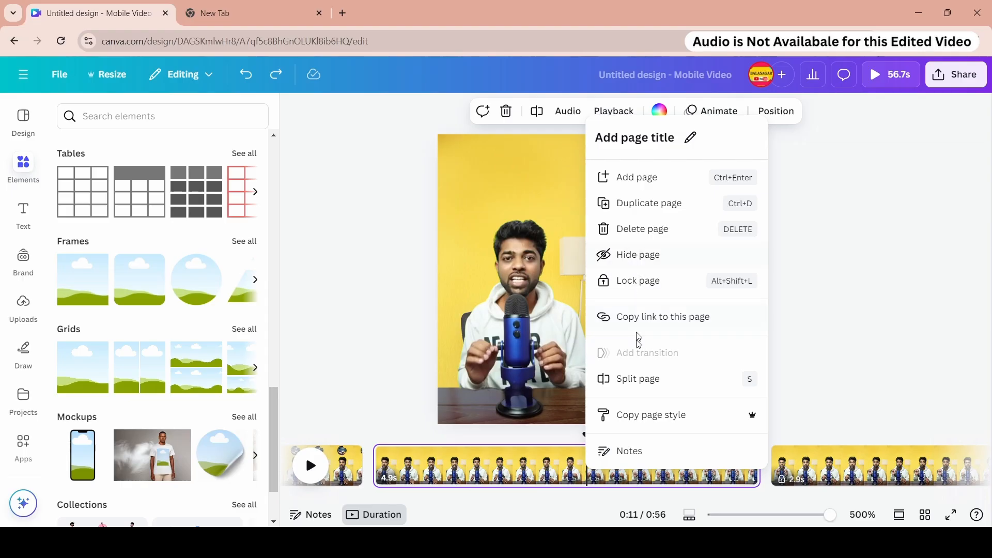
left_click(638, 379)
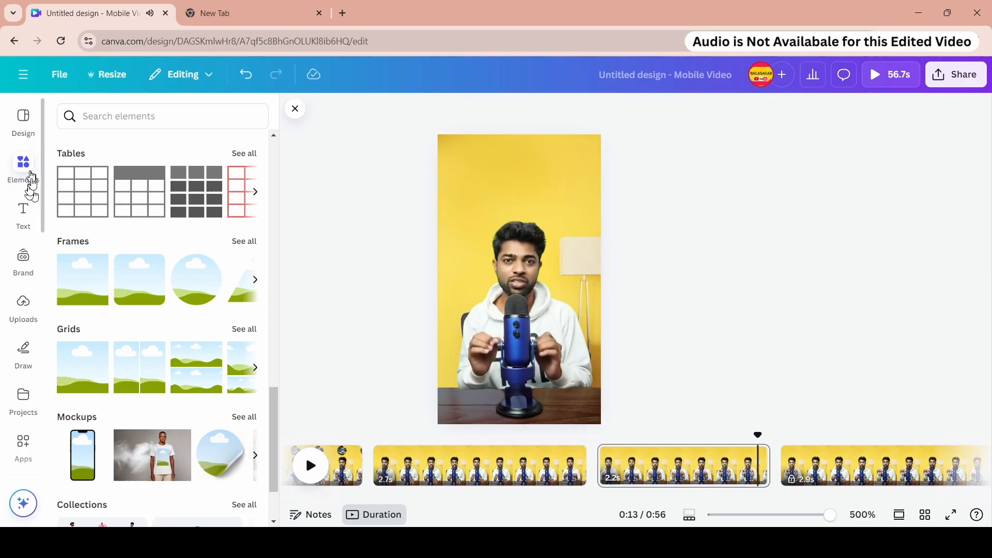
- Search graphics for website 3d and place the purple website monitor illustration above the presenter on the new page
left_click(30, 178)
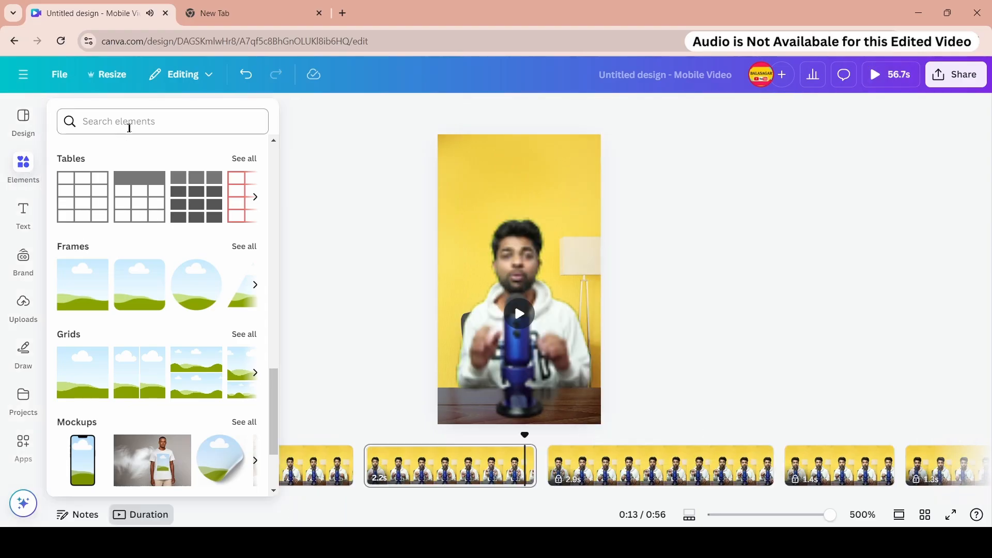
left_click(130, 128)
type("we")
left_click(117, 179)
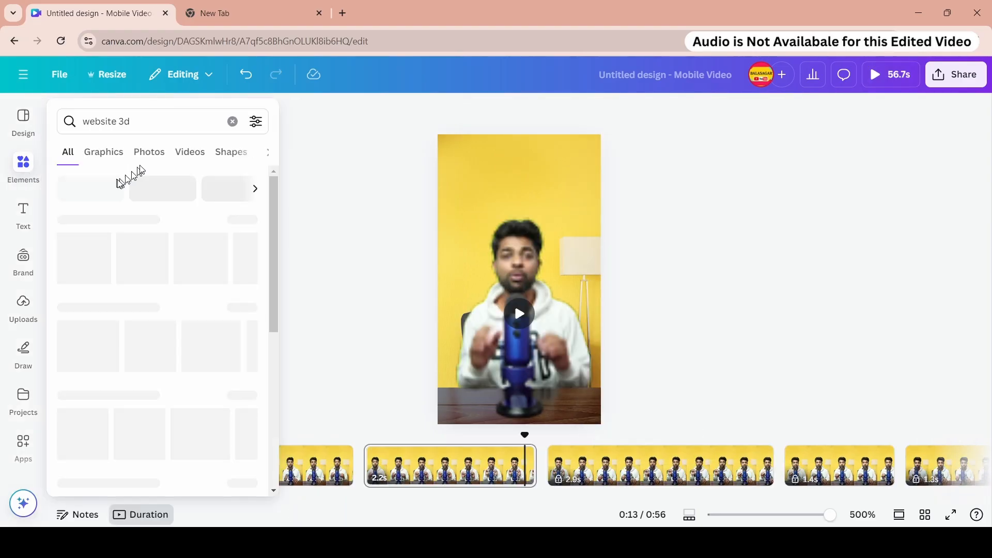
left_click(117, 160)
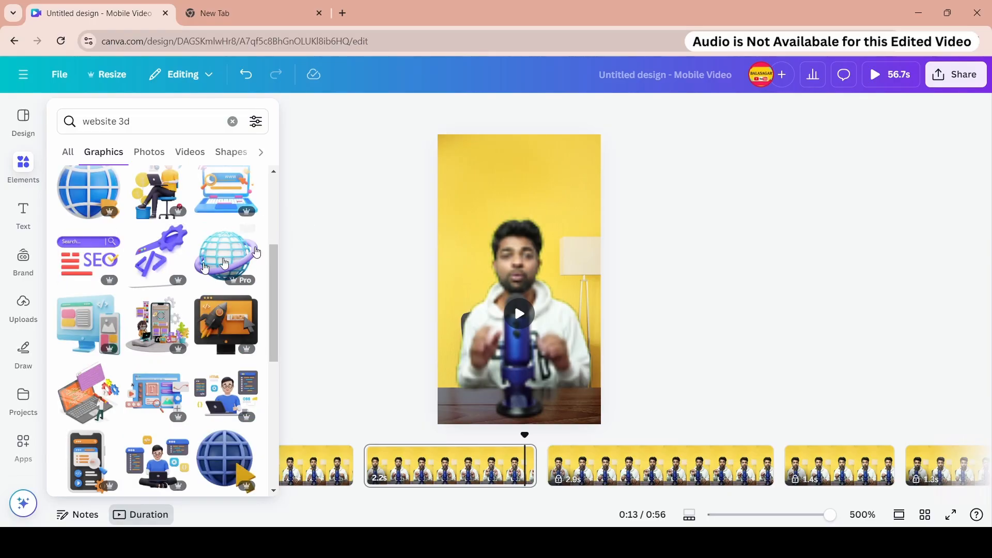
scroll(177, 275, "down", 5)
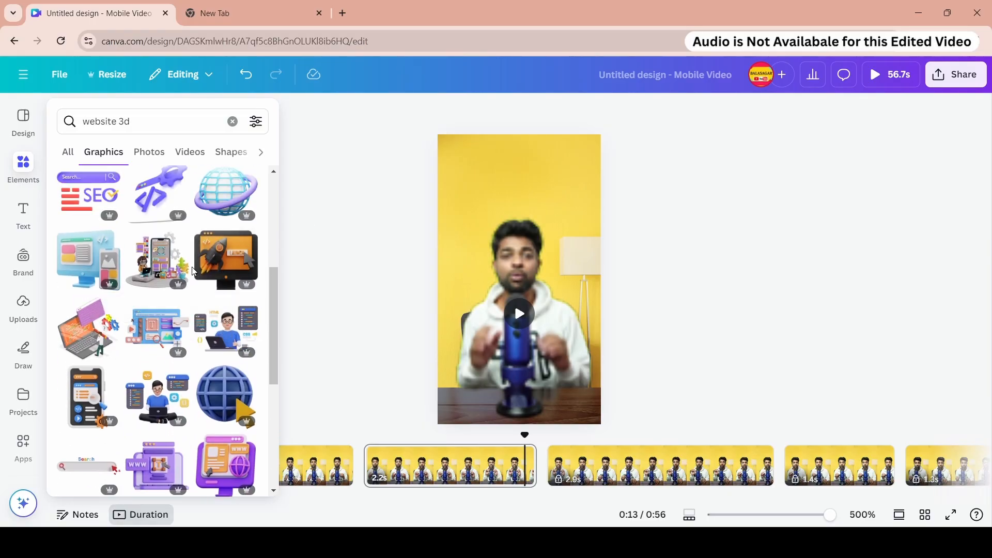
left_click(239, 201)
left_click_drag(584, 350, 524, 185)
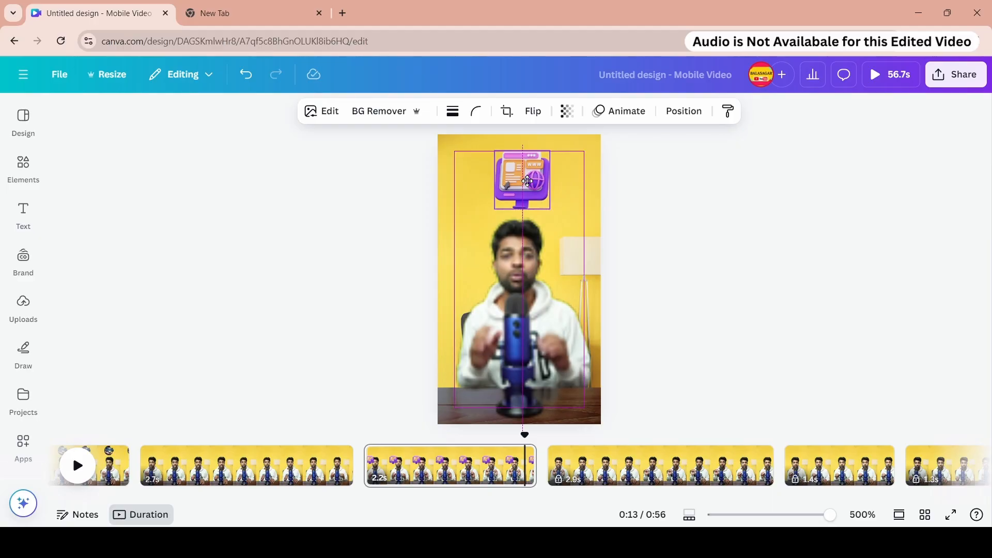
- Apply the Breathe animation to the website monitor illustration
left_click(621, 111)
scroll(197, 272, "down", 4)
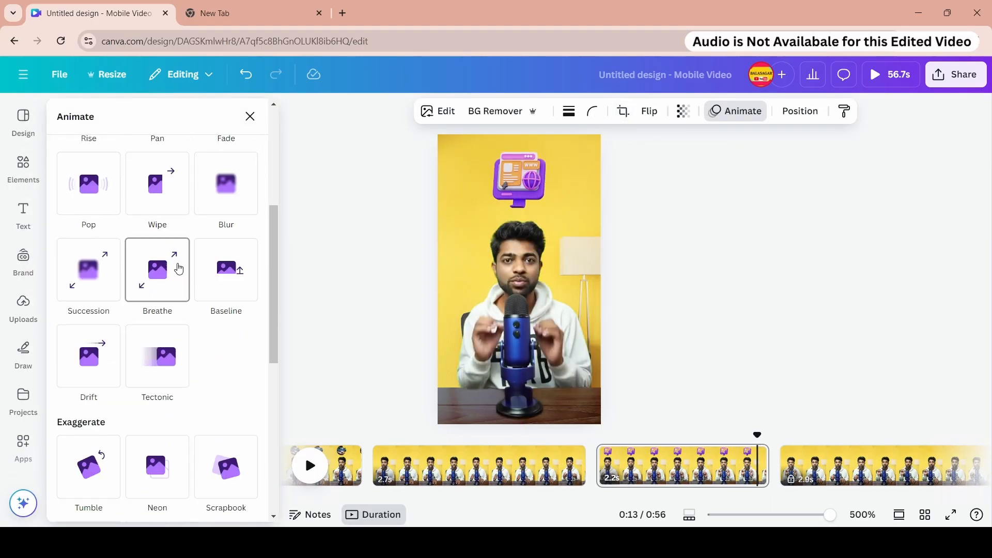
left_click(177, 268)
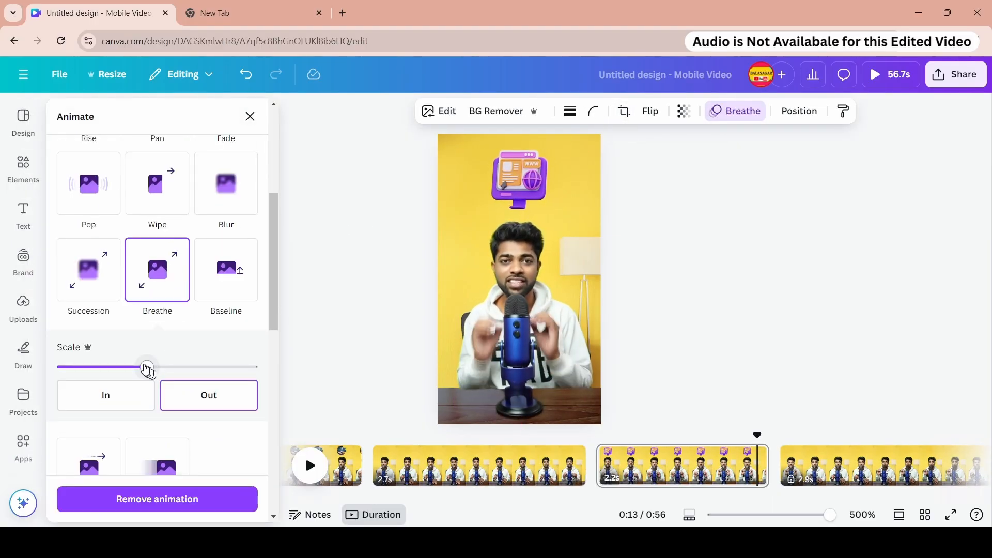
- Change the website monitor illustration's animation to Tumble
left_click(121, 401)
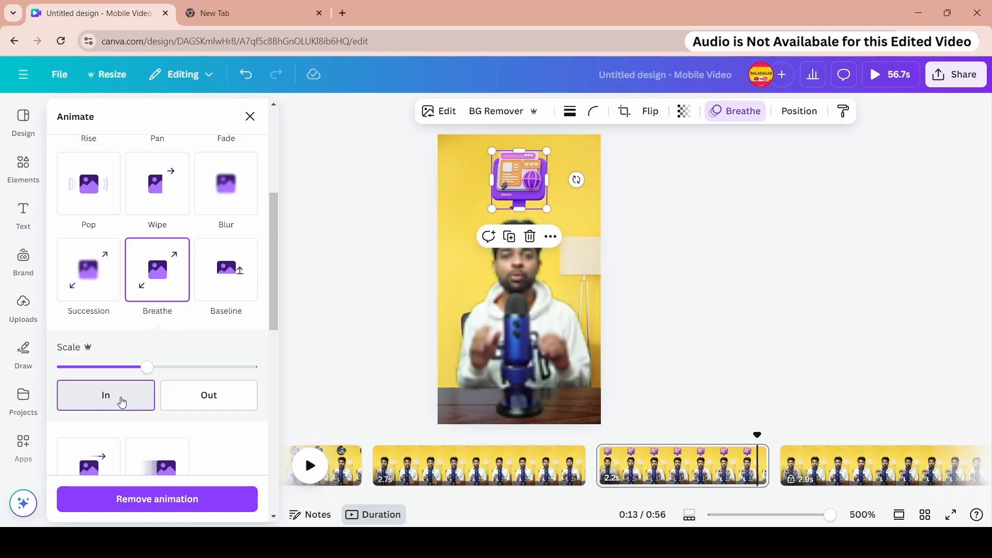
left_click(186, 395)
scroll(228, 347, "down", 3)
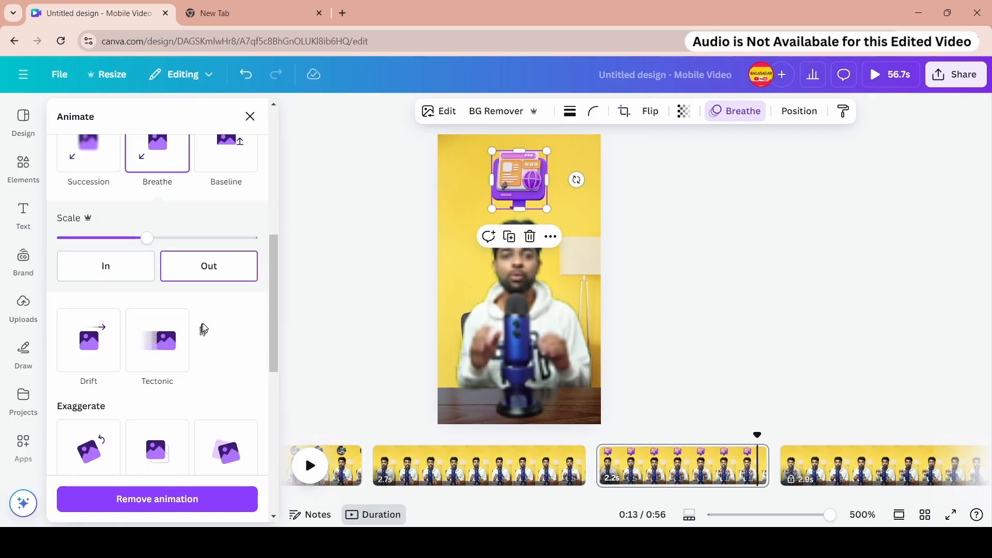
left_click(155, 336)
left_click(121, 393)
scroll(108, 398, "down", 3)
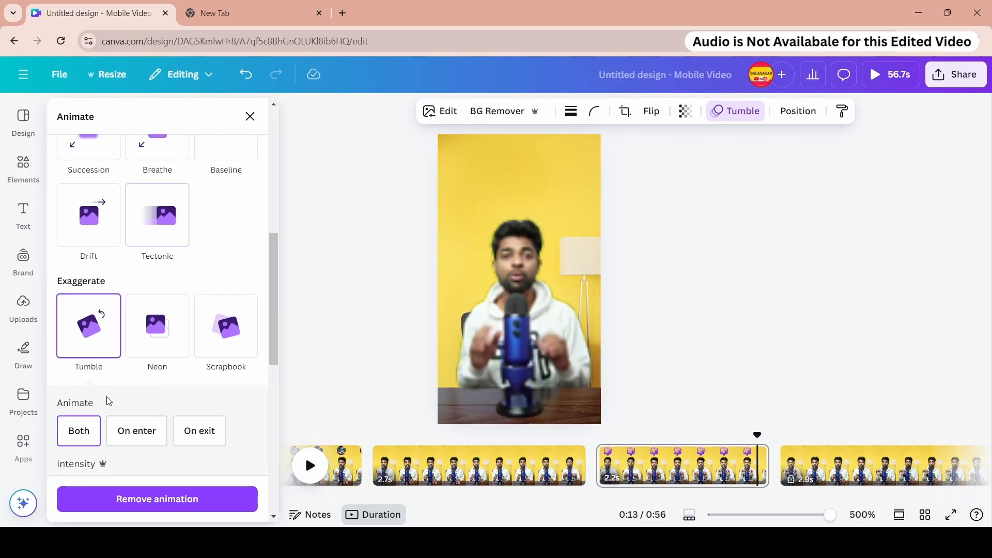
left_click(130, 370)
left_click(129, 372)
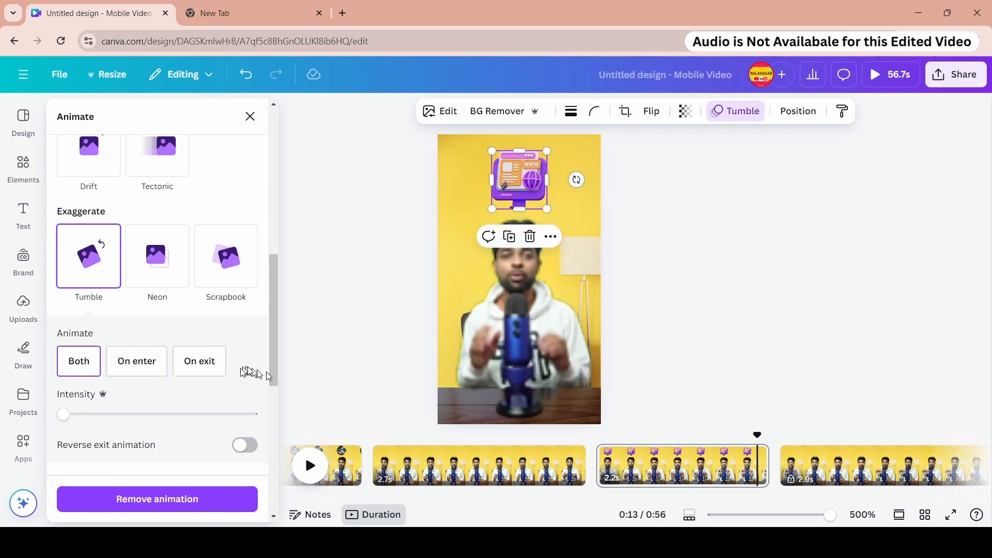
scroll(247, 377, "down", 5)
left_click(89, 437)
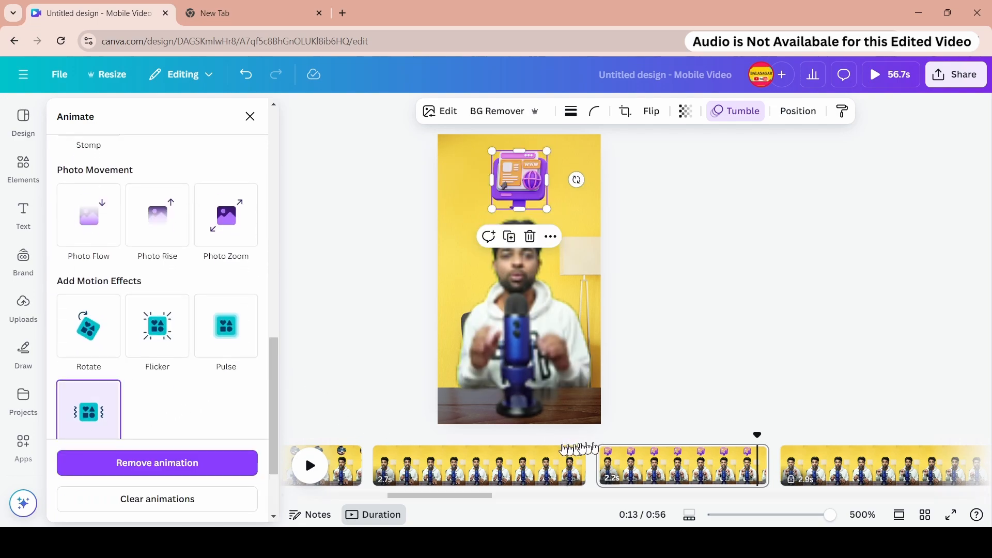
left_click(525, 450)
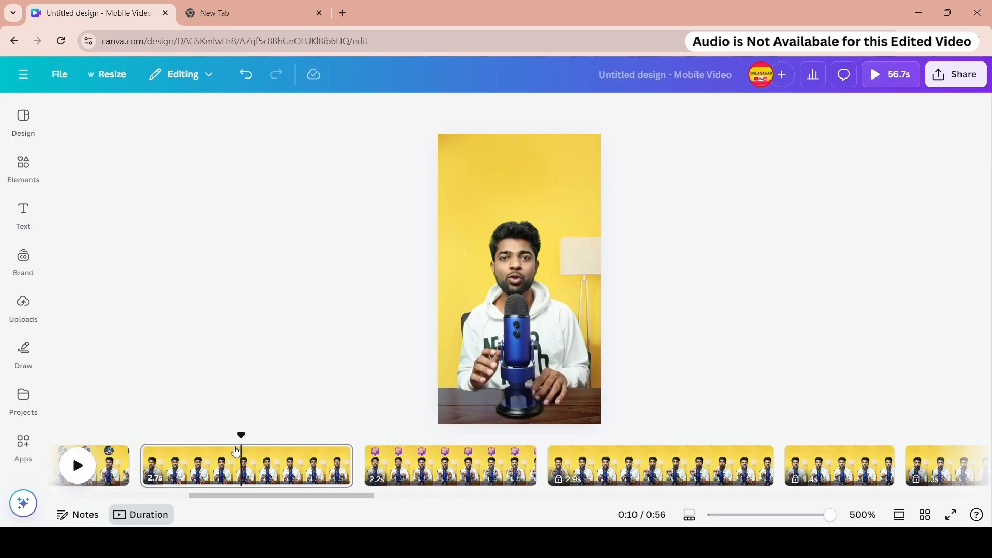
- Play back the timeline to preview the animated pages
left_click(77, 466)
left_click(77, 465)
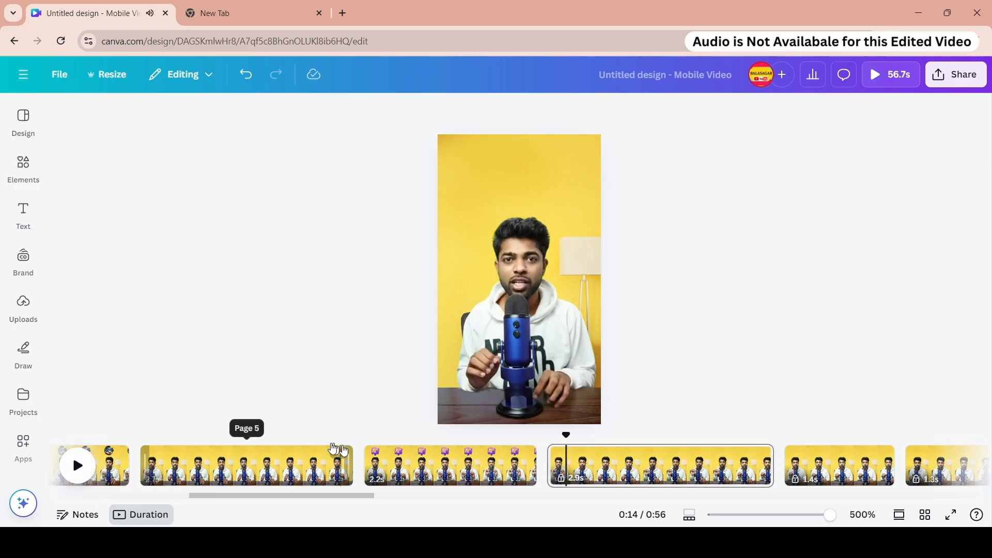
left_click(259, 449)
key("space")
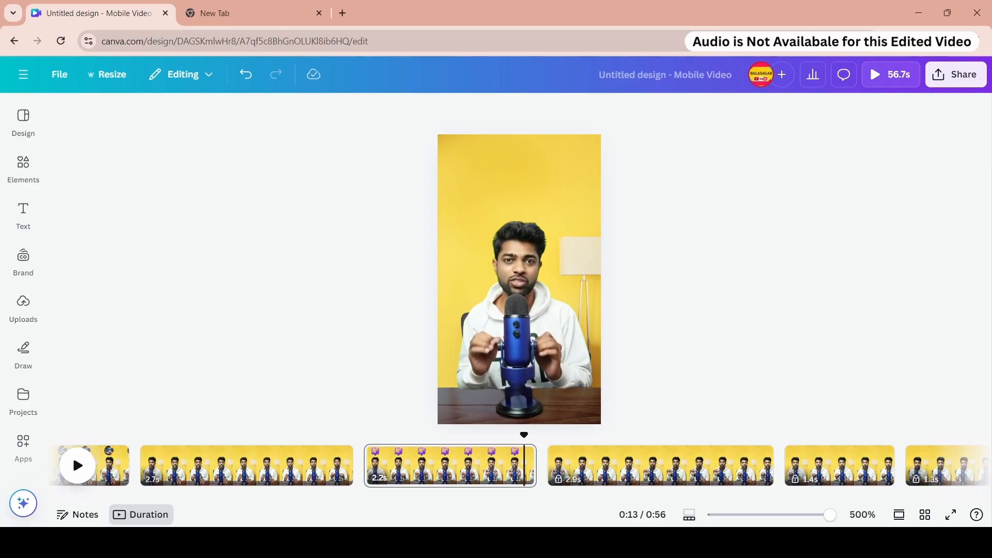
left_click(550, 449)
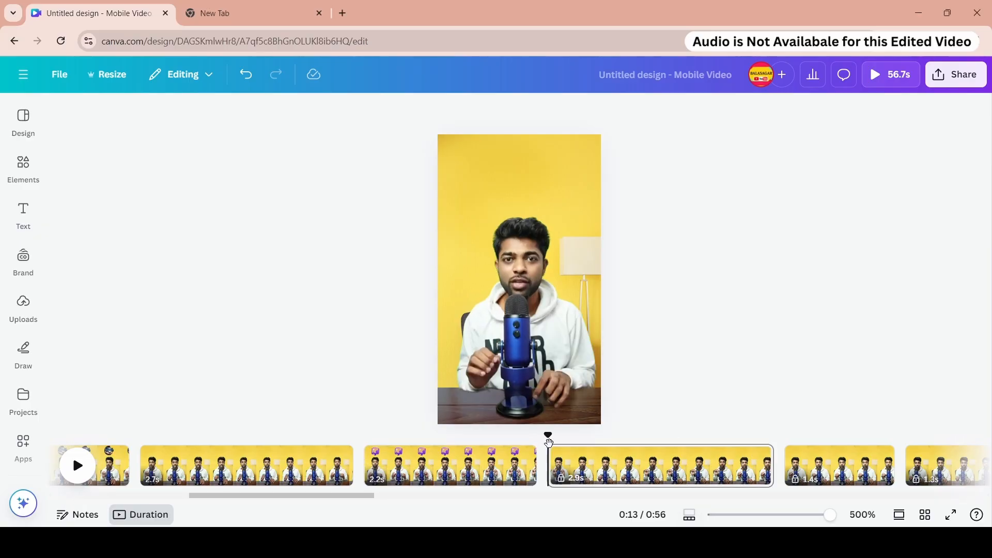
- Search graphics for internet 3d and unlock the locked page on the timeline
left_click(23, 167)
type("inte")
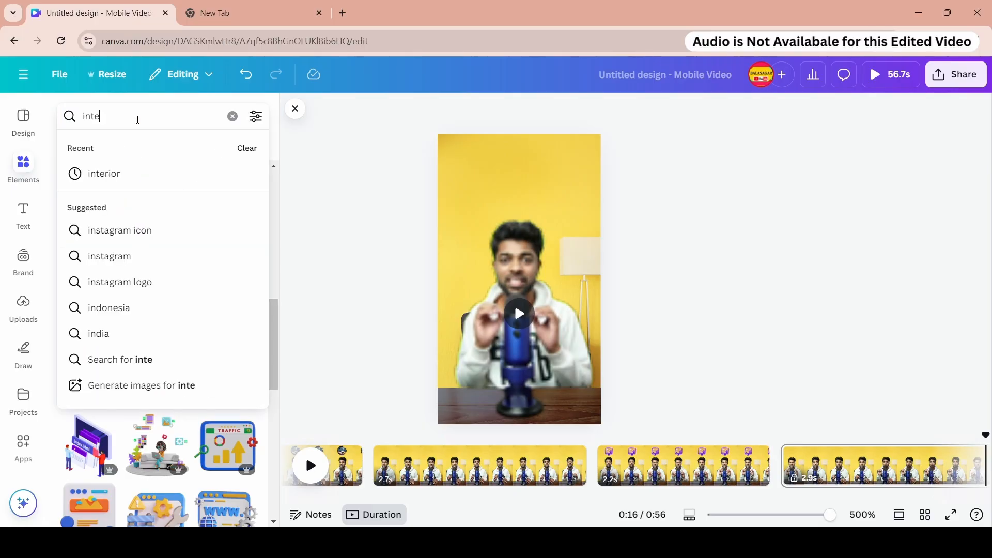
type("rnet ")
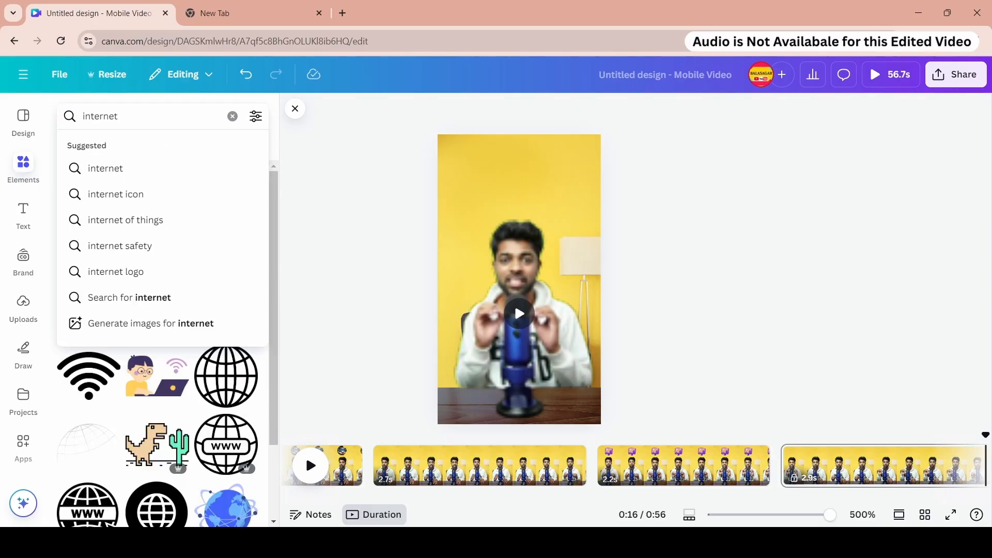
type("3d")
key("Return")
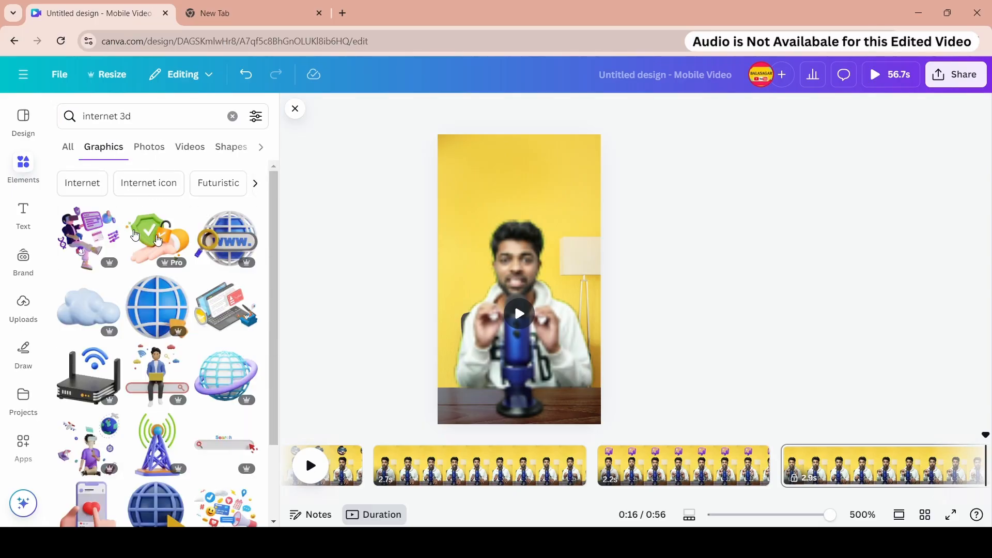
left_click(234, 245)
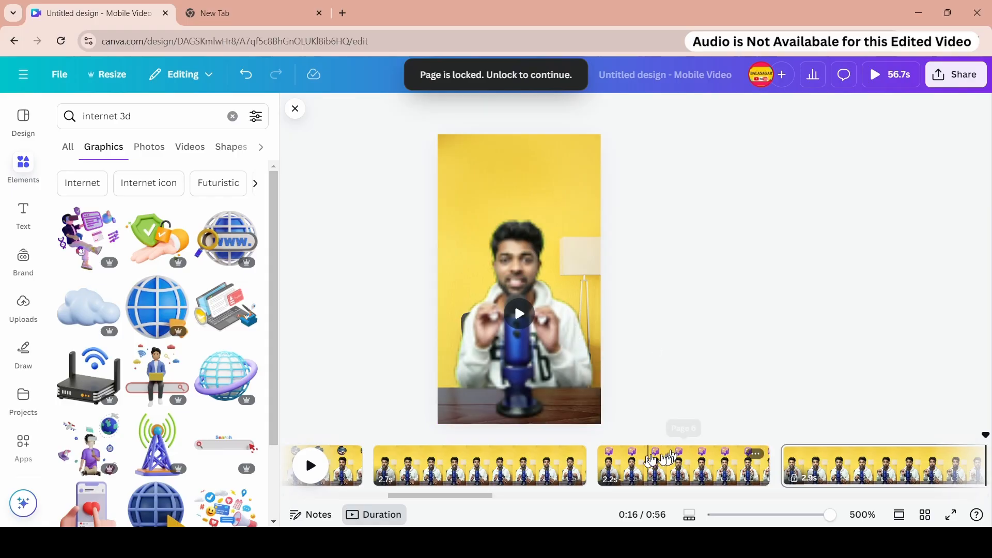
left_click(503, 465)
right_click(504, 465)
left_click(615, 300)
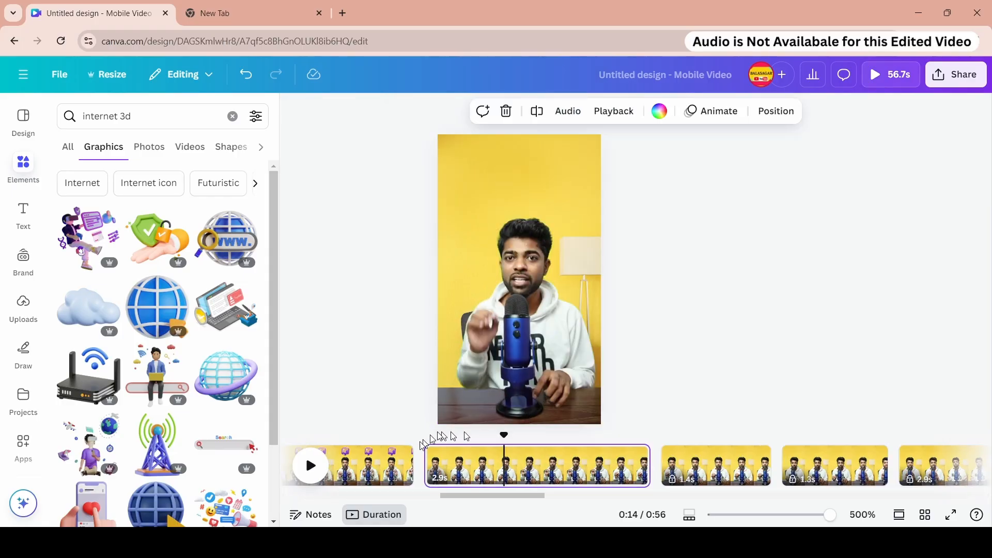
- Place the 3D www globe illustration above the presenter's head
left_click(225, 239)
left_click_drag(587, 387, 543, 203)
left_click_drag(519, 185, 525, 185)
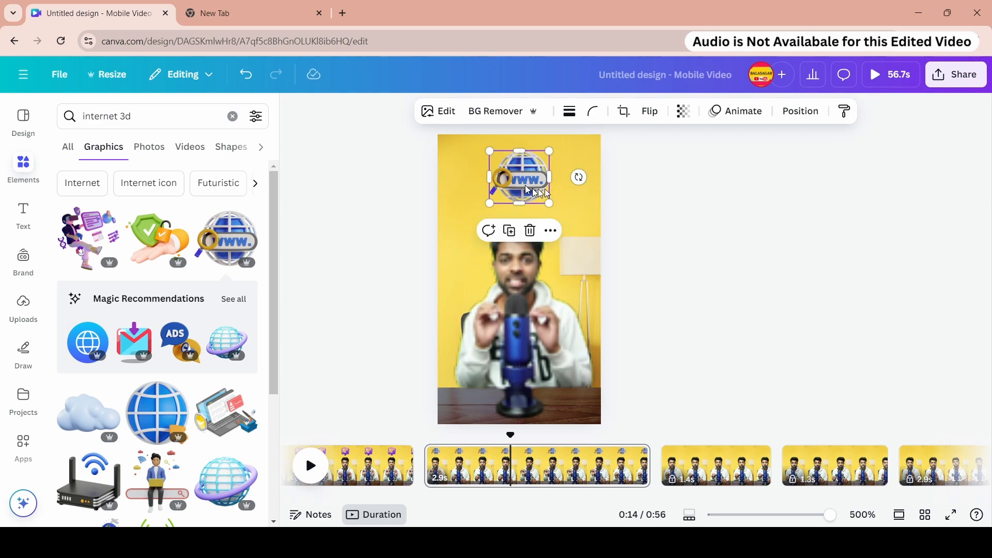
- Apply the Fade animation to the globe illustration
left_click(748, 112)
scroll(211, 192, "down", 4)
left_click(220, 170)
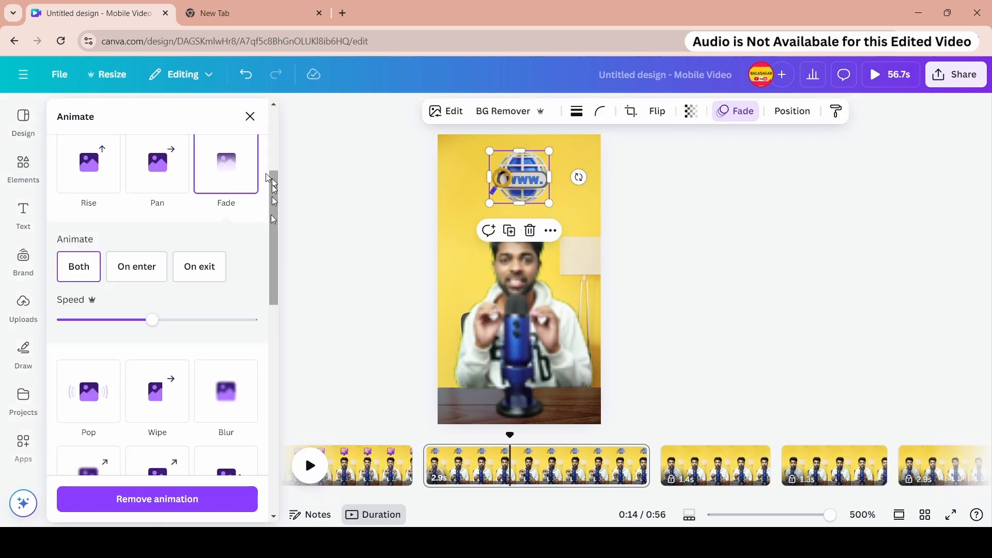
scroll(219, 335, "down", 10)
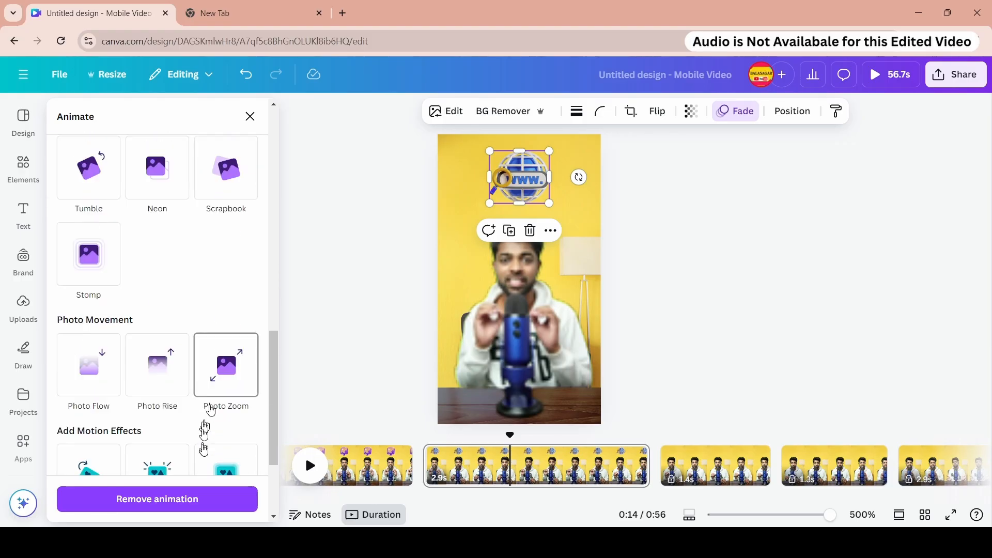
left_click(96, 429)
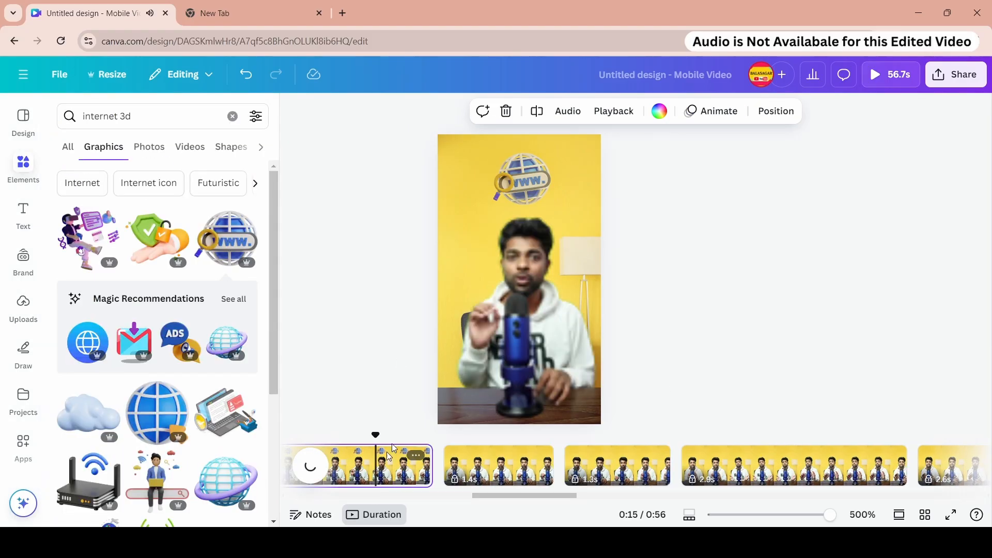
- Unlock the 1.4-second page following the globe page
right_click(380, 465)
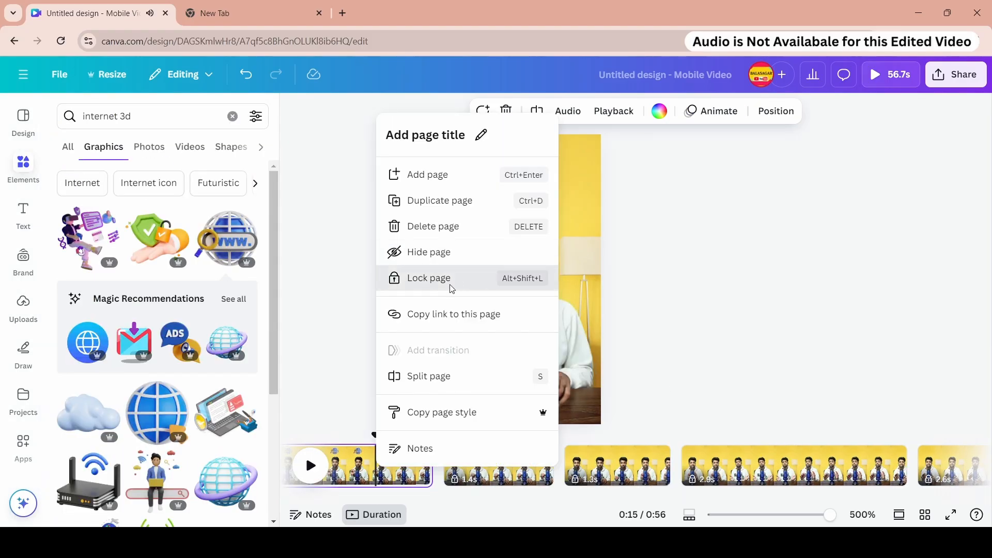
left_click(489, 448)
right_click(489, 448)
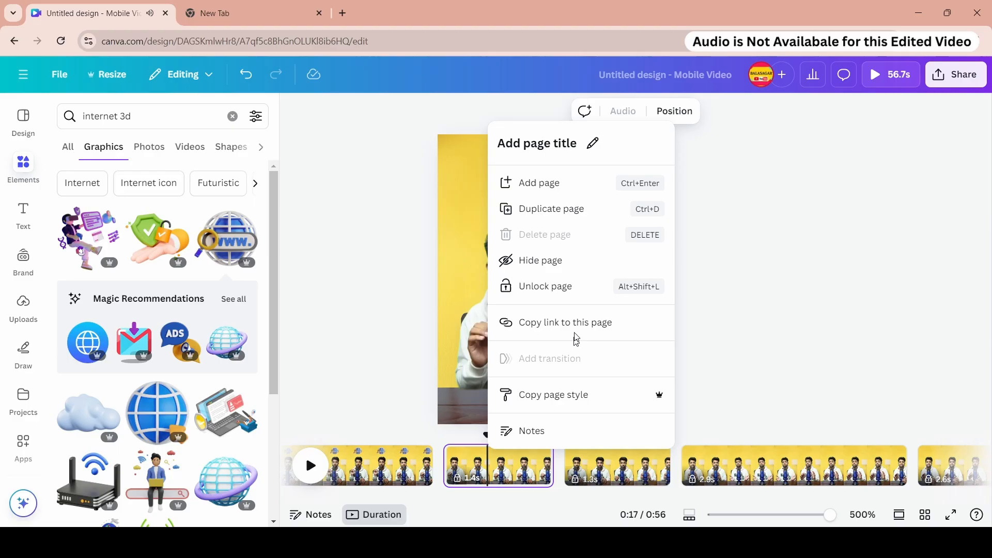
left_click(567, 288)
- Unlock the WordPress gear illustration on the fourth page
left_click_drag(562, 497, 449, 500)
left_click(449, 465)
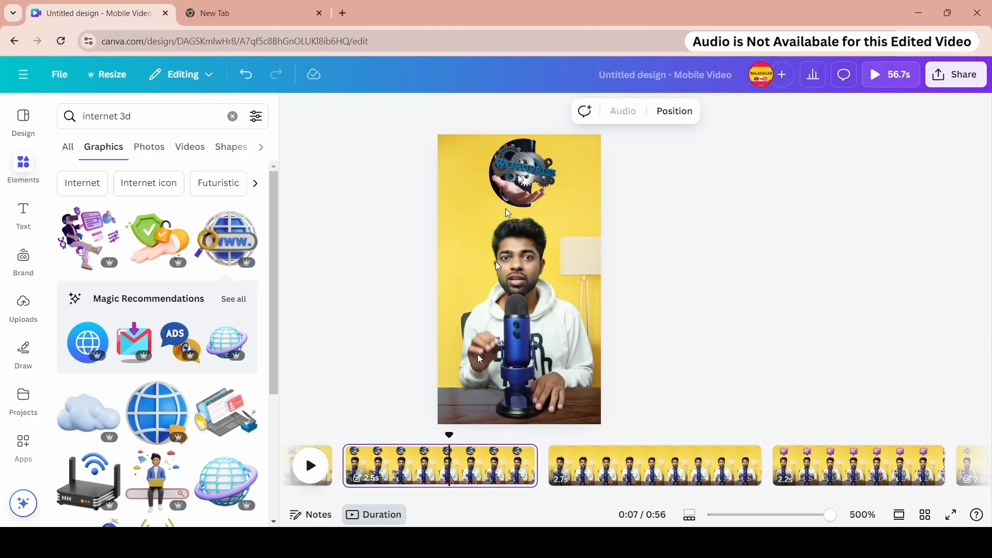
left_click(523, 178)
left_click(535, 237)
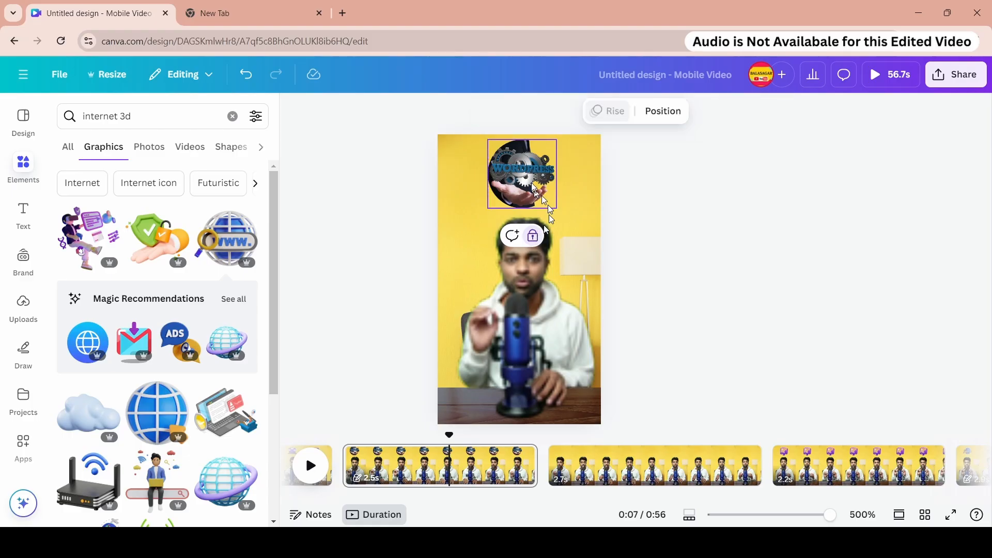
right_click(496, 289)
left_click(491, 304)
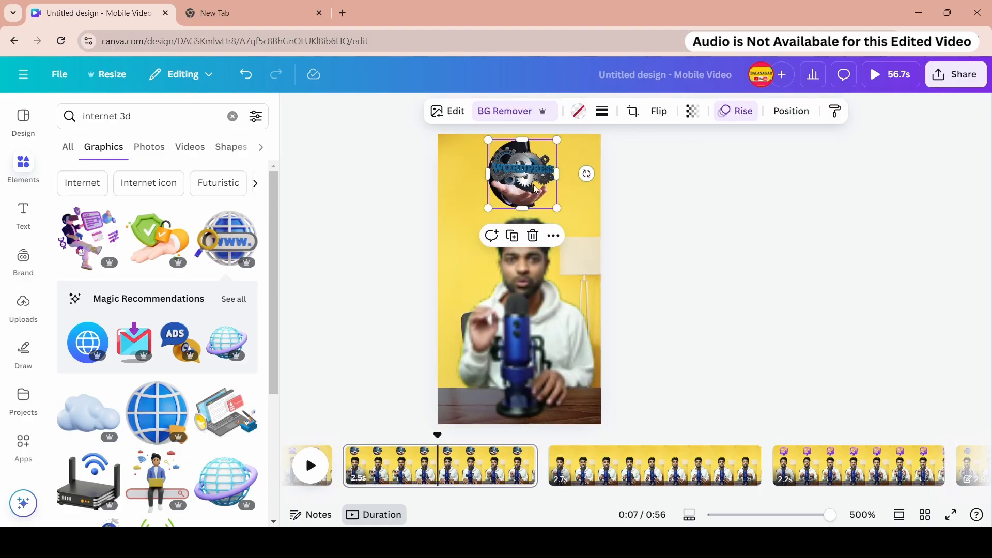
right_click(534, 186)
left_click(578, 114)
- Copy the gear illustration and paste it above the presenter on the 1.4-second page
right_click(498, 217)
left_click(556, 276)
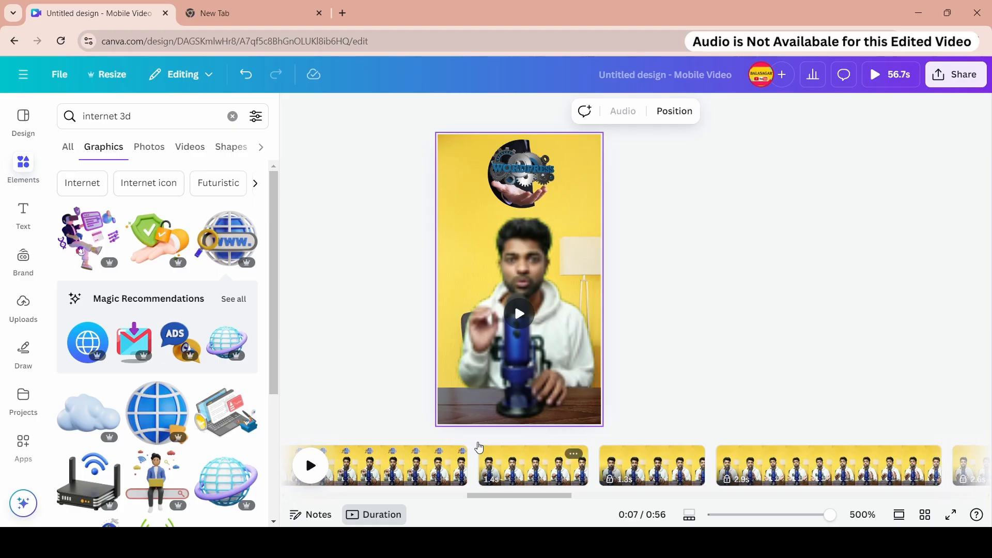
left_click(483, 454)
right_click(518, 220)
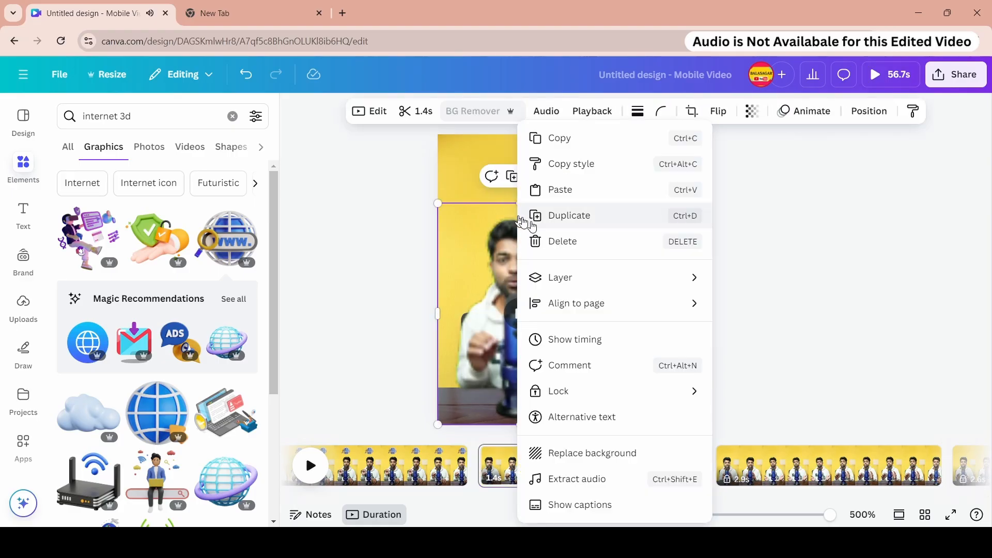
left_click(592, 191)
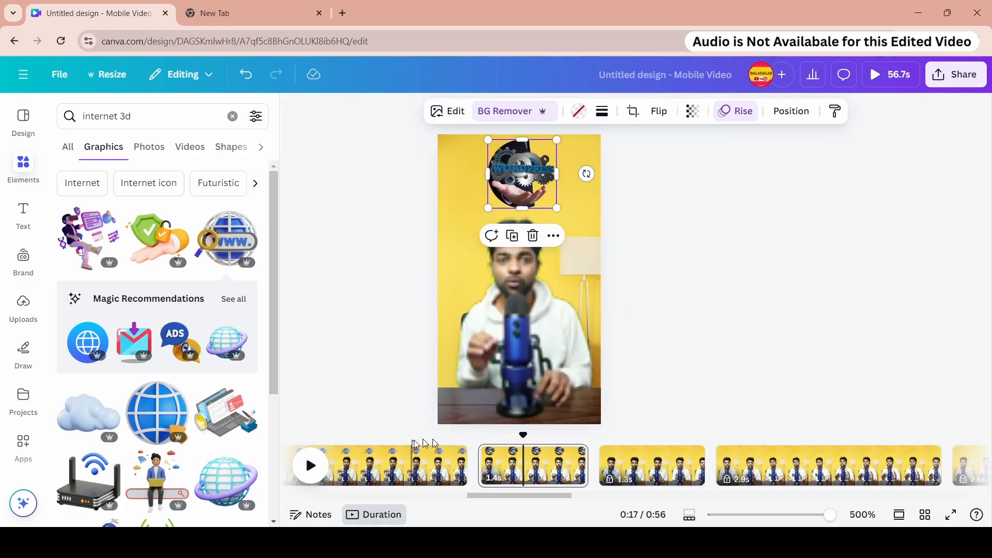
- Play back the timeline to preview the new page
left_click(413, 448)
left_click(311, 468)
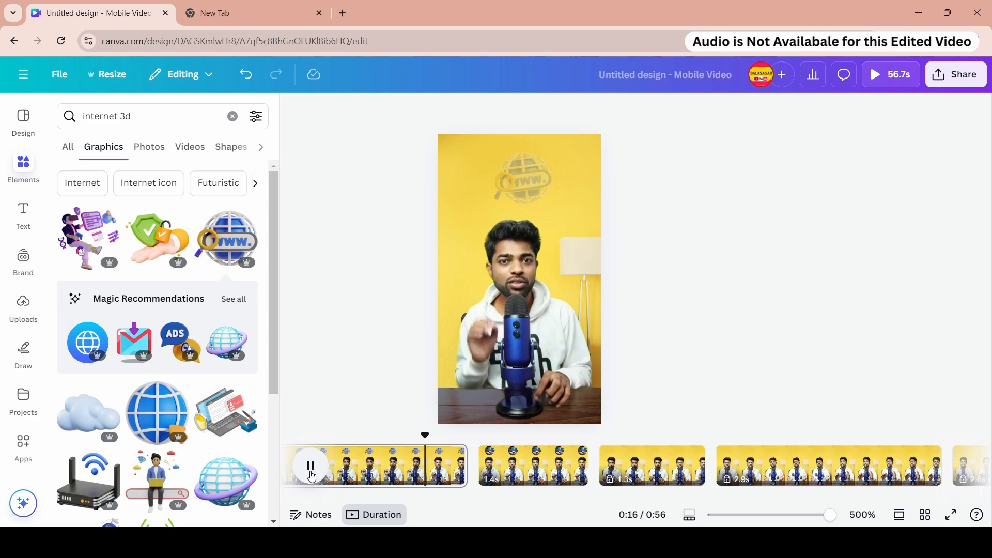
left_click_drag(503, 498, 525, 499)
- Lock the 1.4-second page and unlock page 9
right_click(388, 451)
left_click(440, 296)
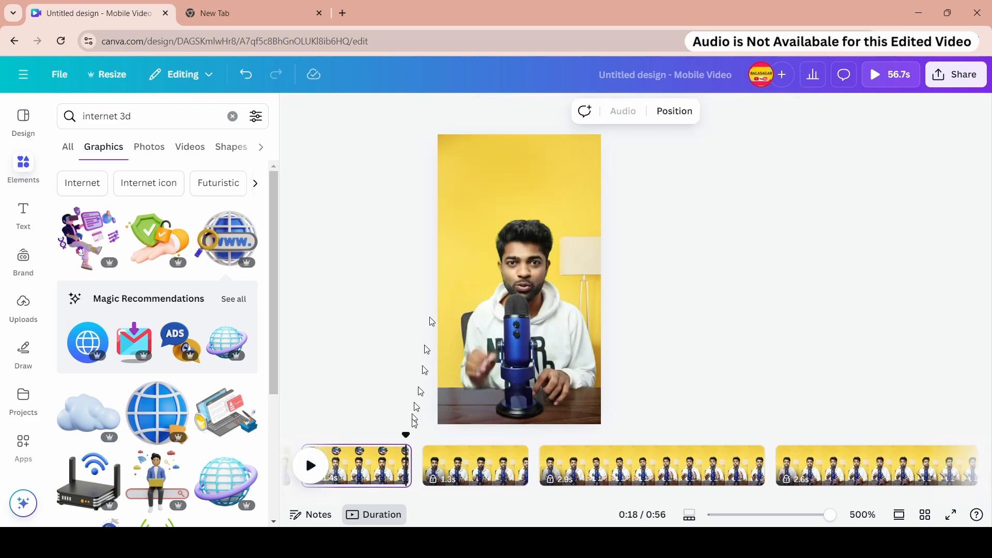
left_click(461, 487)
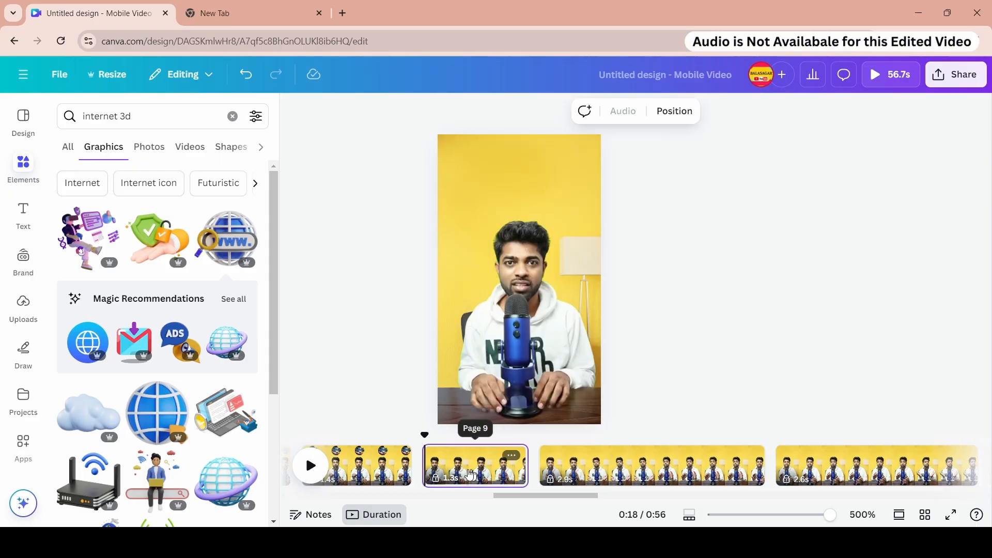
right_click(470, 474)
left_click(535, 305)
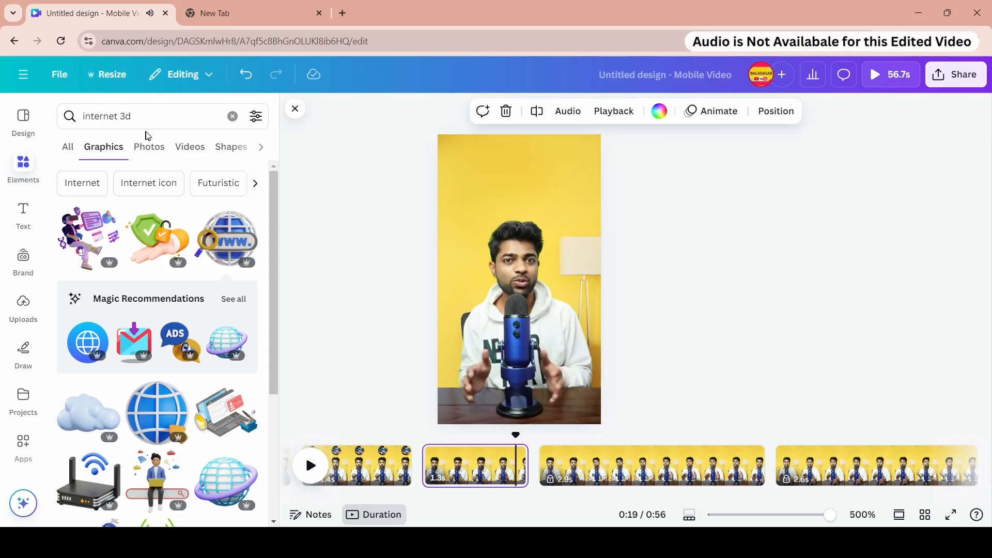
- Search graphics for reason and place the WHY question-mark graphic above the presenter on page 9
left_click(146, 115)
triple_click(146, 116)
type("reso")
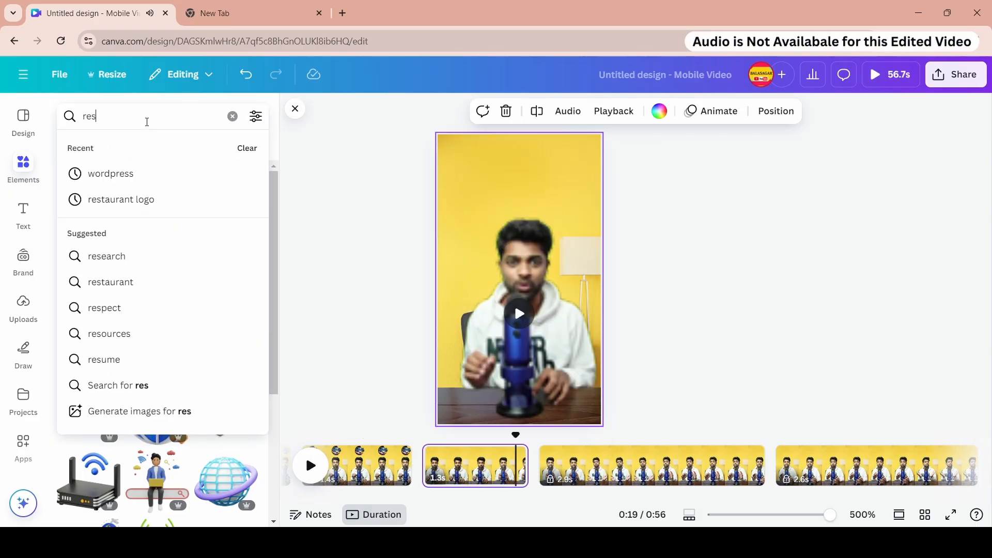
key("BackSpace")
key("BackSpace")
type("as")
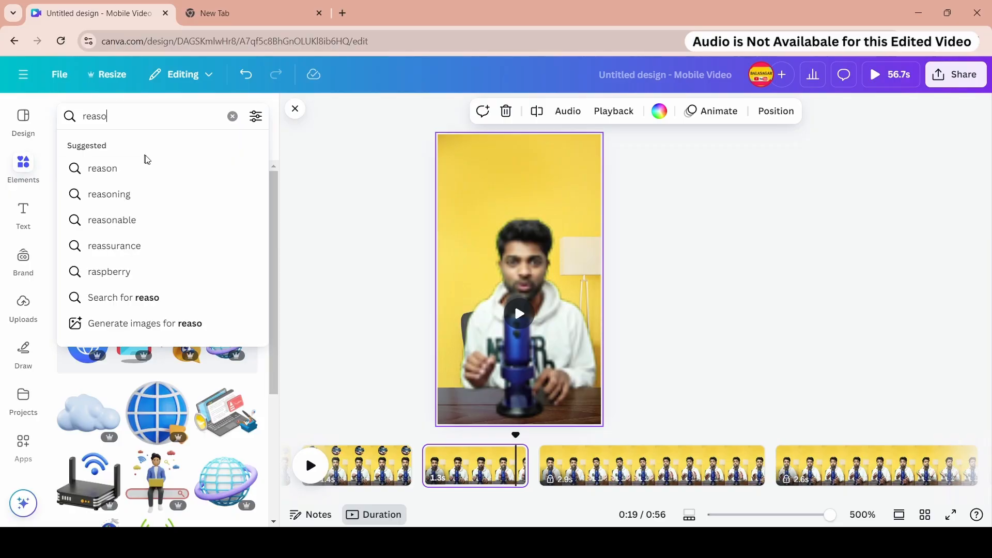
type("o")
left_click(147, 168)
left_click(88, 242)
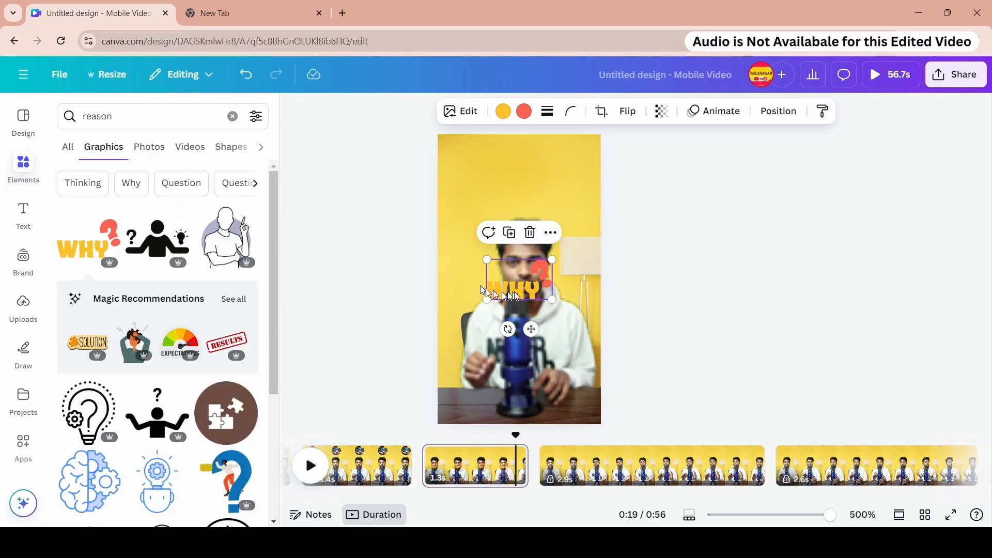
left_click_drag(516, 290, 519, 182)
- Recolor the WHY graphic's yellow to white and its coral to bright red
left_click(502, 111)
left_click(180, 211)
left_click(524, 111)
left_click(71, 213)
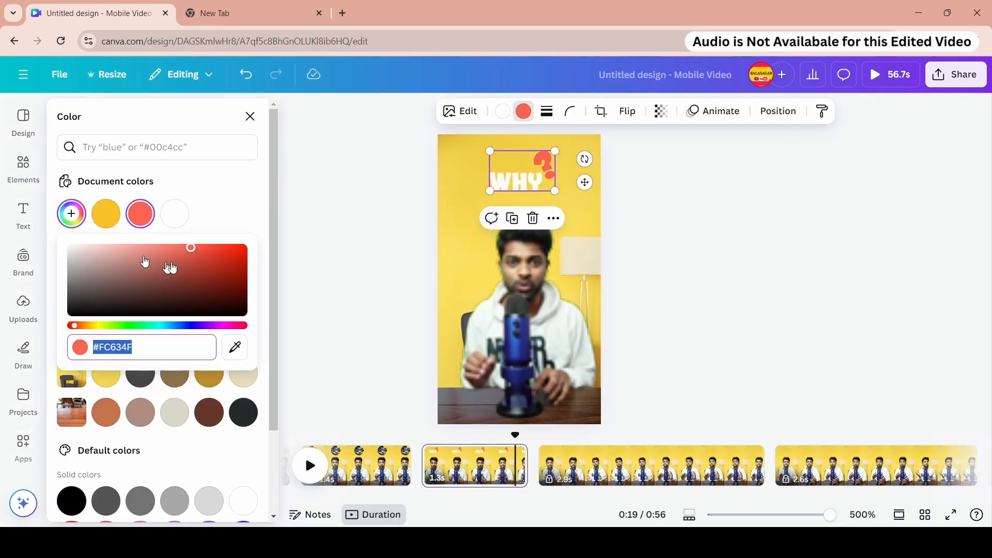
left_click_drag(187, 253, 242, 245)
left_click(268, 239)
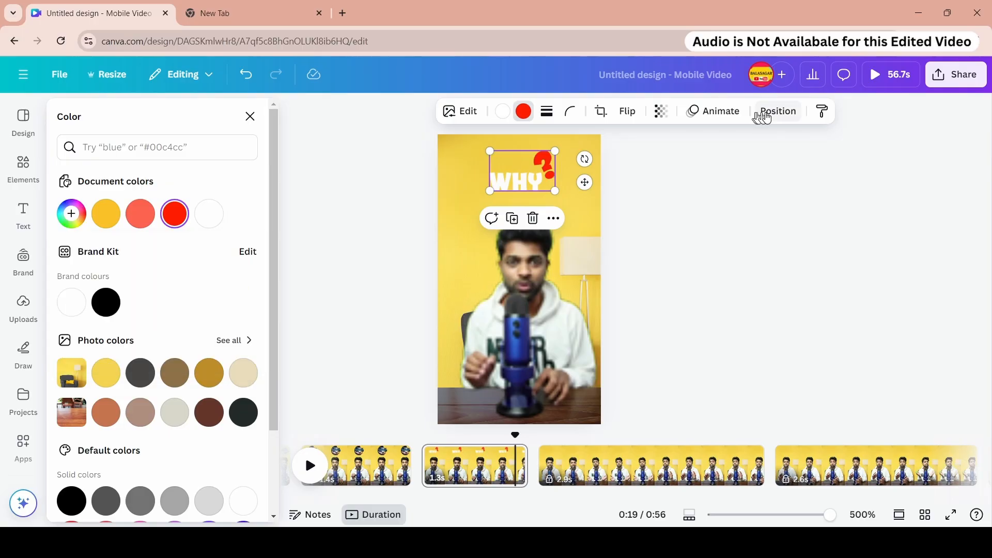
- Apply the Tumble animation to the WHY graphic and lower its intensity to near the minimum
left_click(729, 113)
scroll(195, 262, "down", 6)
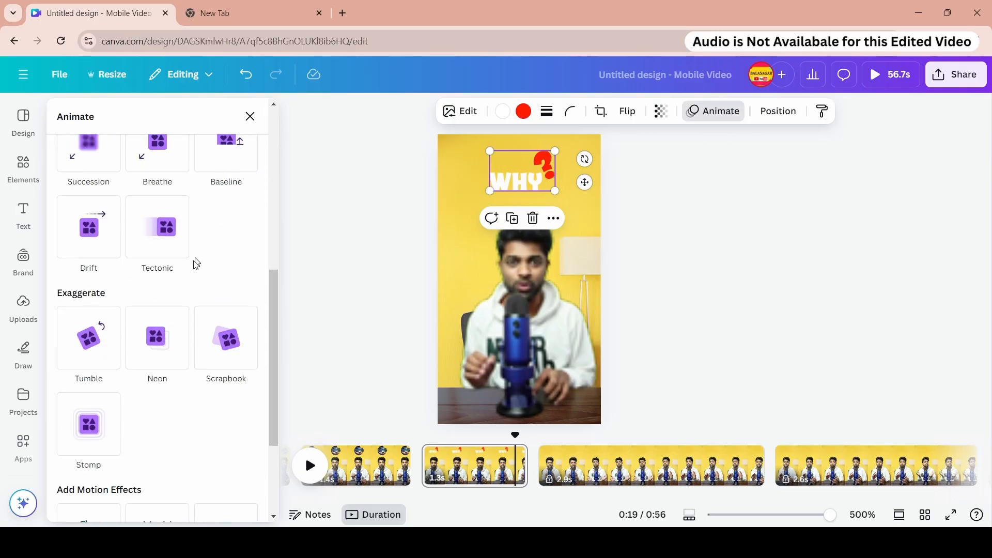
left_click(226, 339)
left_click(89, 339)
scroll(160, 361, "down", 3)
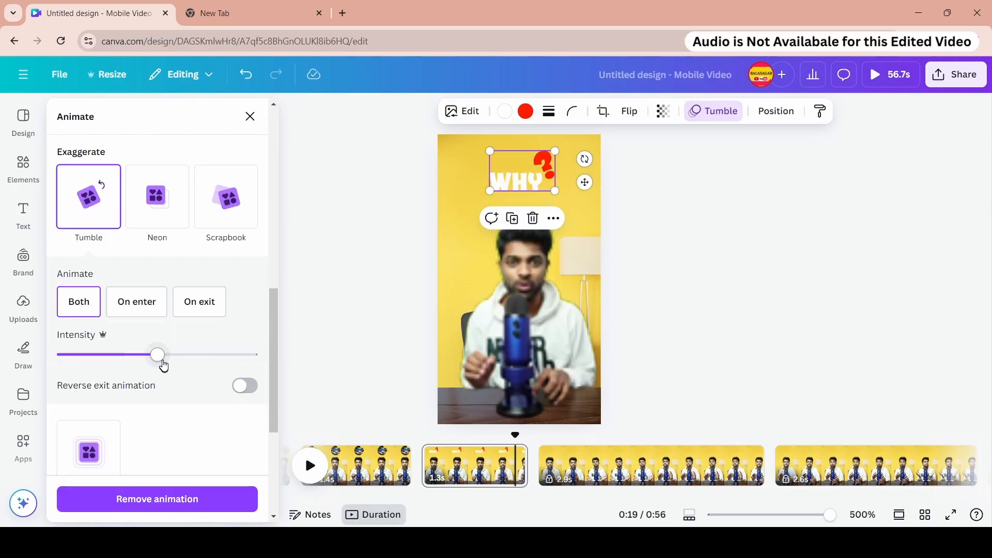
scroll(164, 365, "down", 2)
left_click_drag(157, 289, 93, 289)
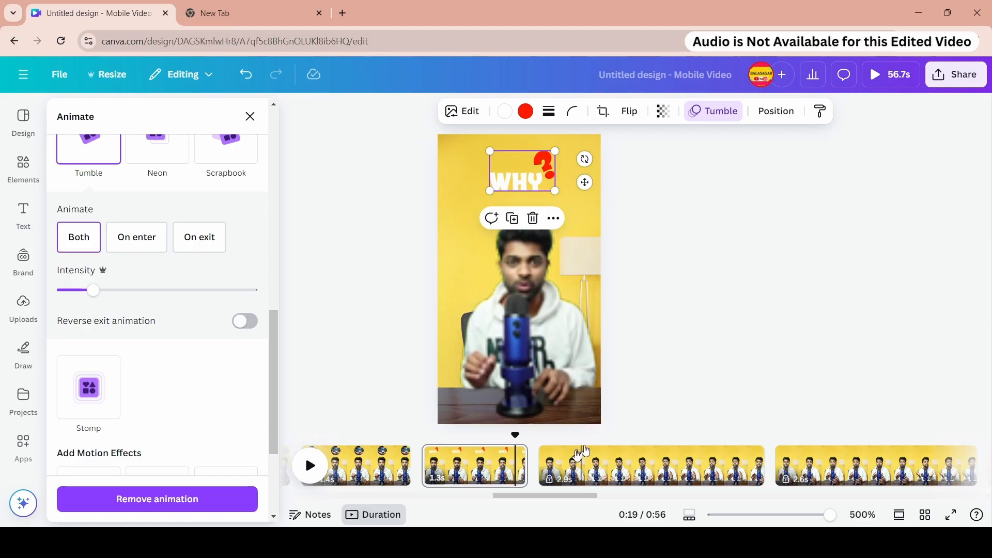
- Play back page 9 to preview the WHY graphic's animation
left_click(475, 468)
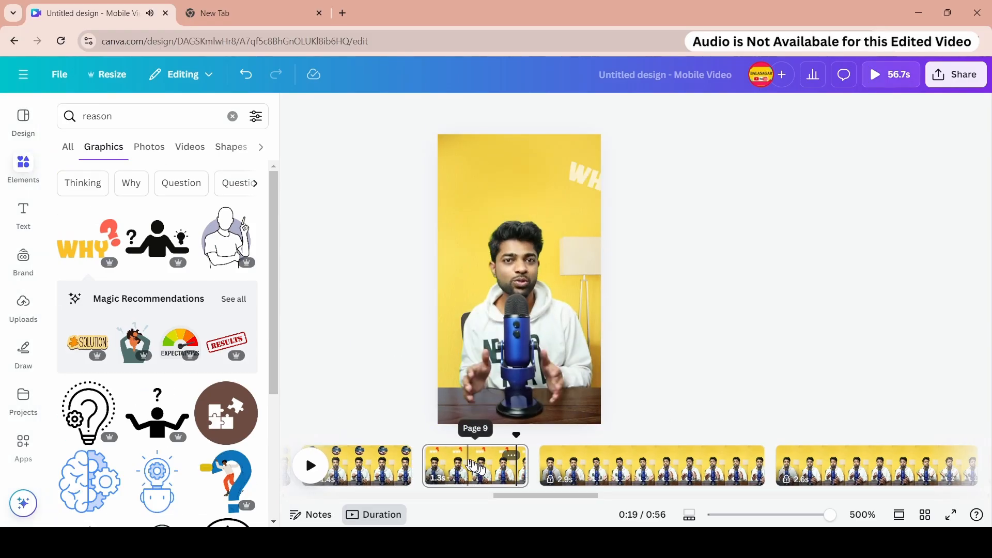
key("space")
key("space")
scroll(383, 444, "up", 3)
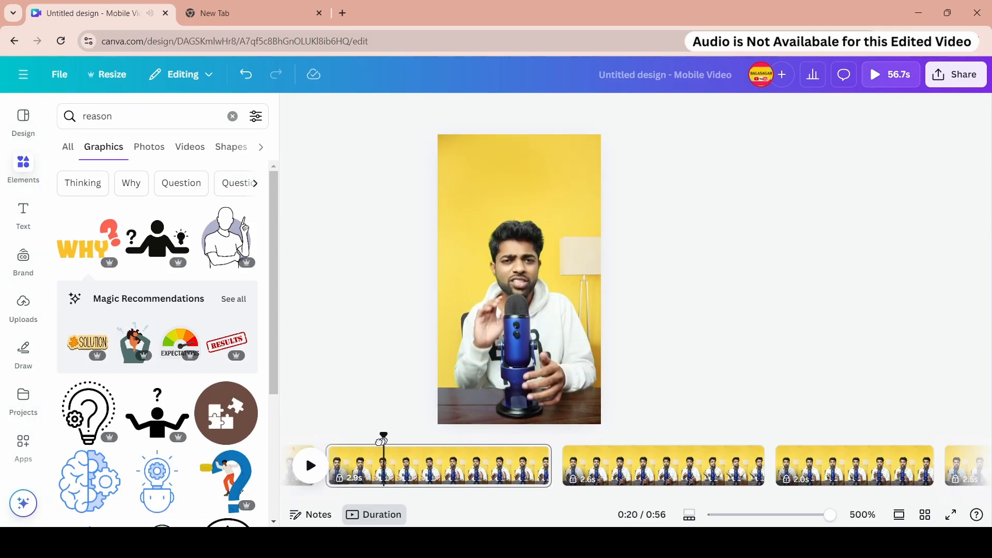
- Lock page 9, the 1.3-second page with the WHY graphic
left_click(512, 465)
left_click(396, 465)
right_click(396, 464)
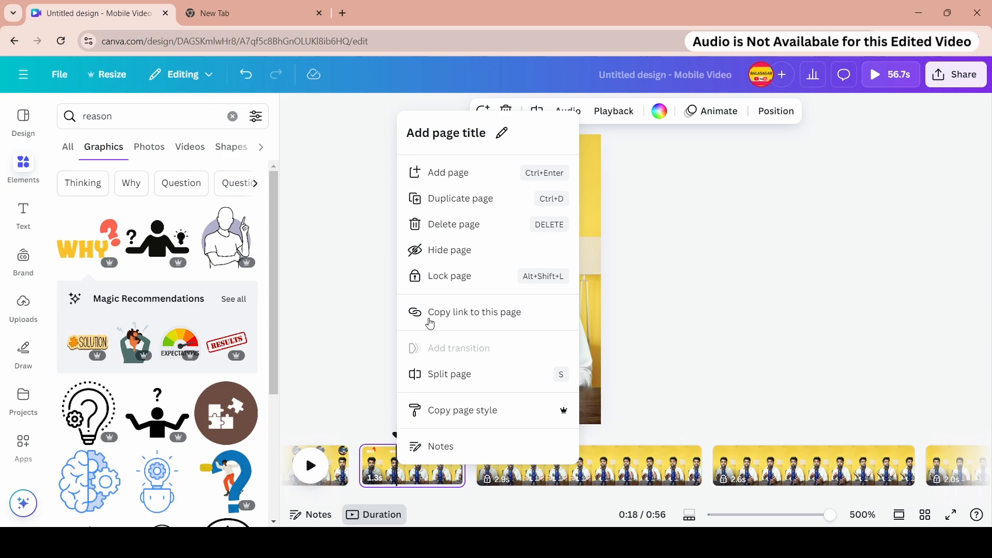
left_click(439, 276)
- Split the following 2.9-second page near the 20.6-second mark into two pages
left_click(556, 465)
right_click(555, 465)
left_click(599, 309)
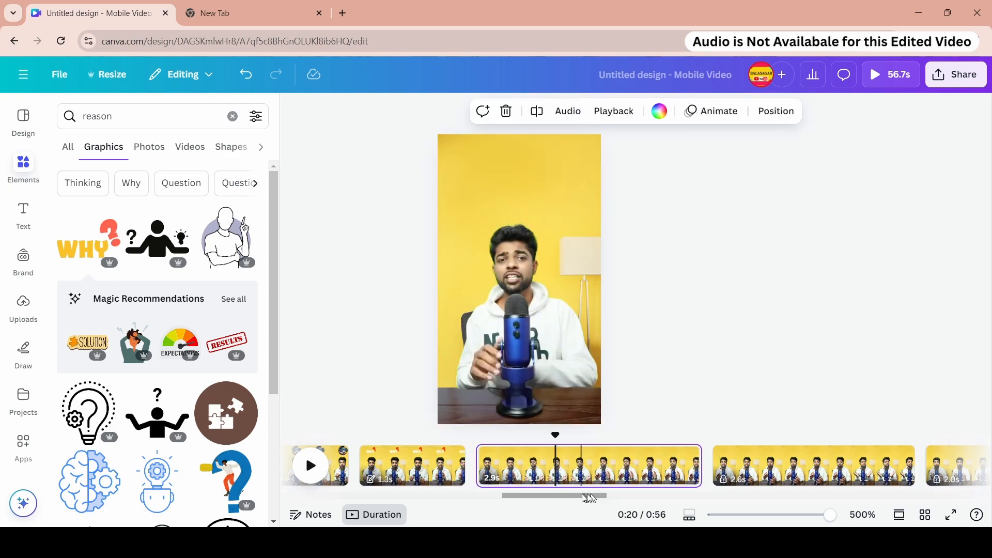
scroll(513, 473, "right", 2)
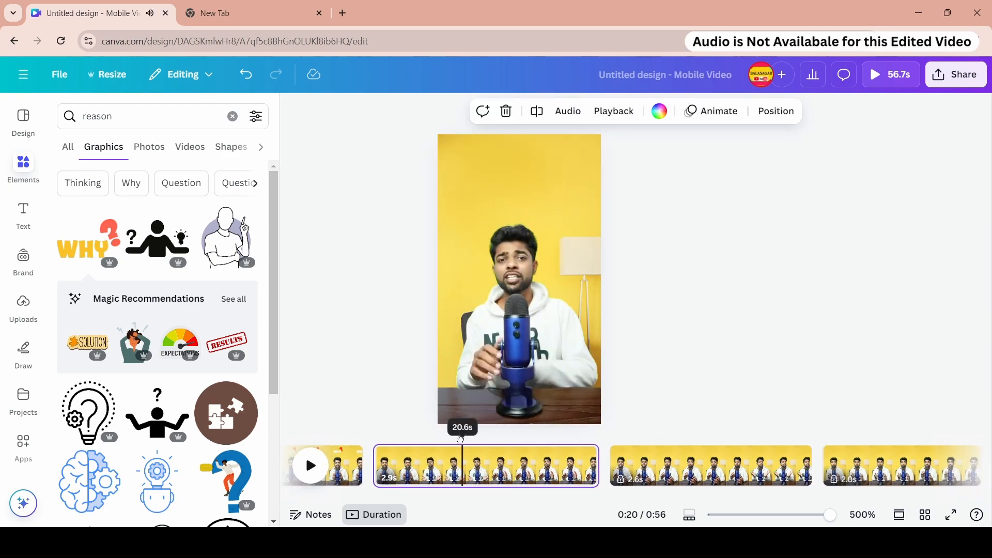
right_click(468, 464)
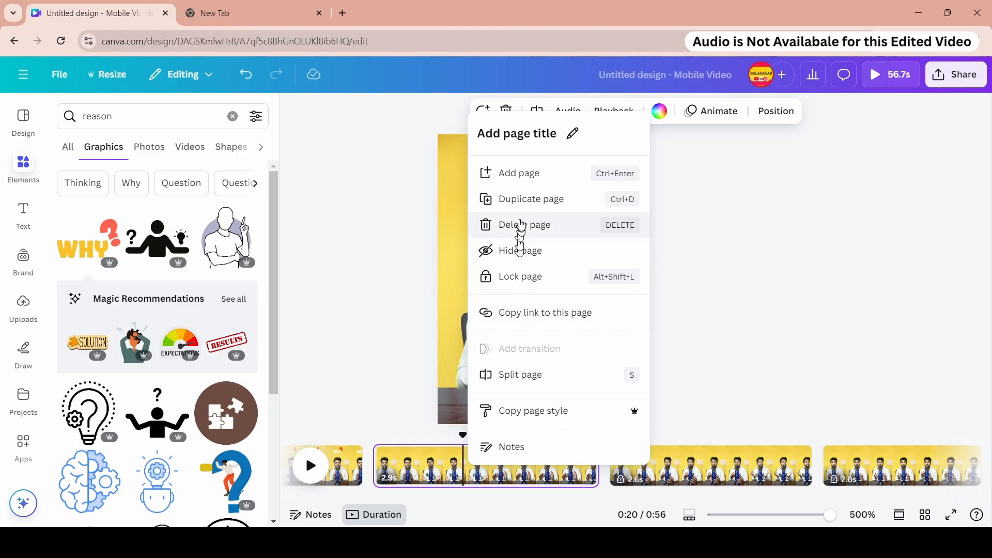
left_click(499, 372)
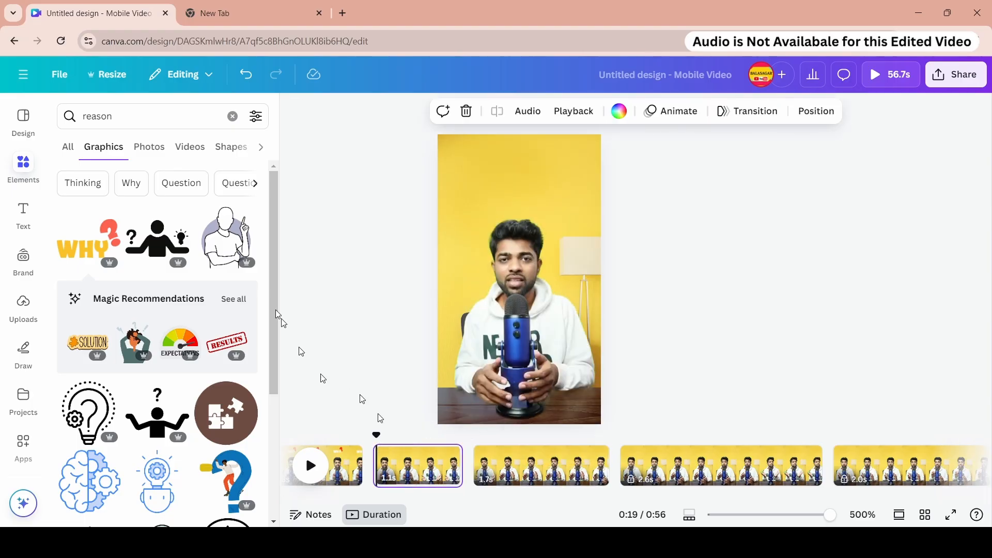
- Search the graphics for one 3d
double_click(93, 115)
type("one")
key("Return")
scroll(208, 310, "down", 1)
left_click(151, 115)
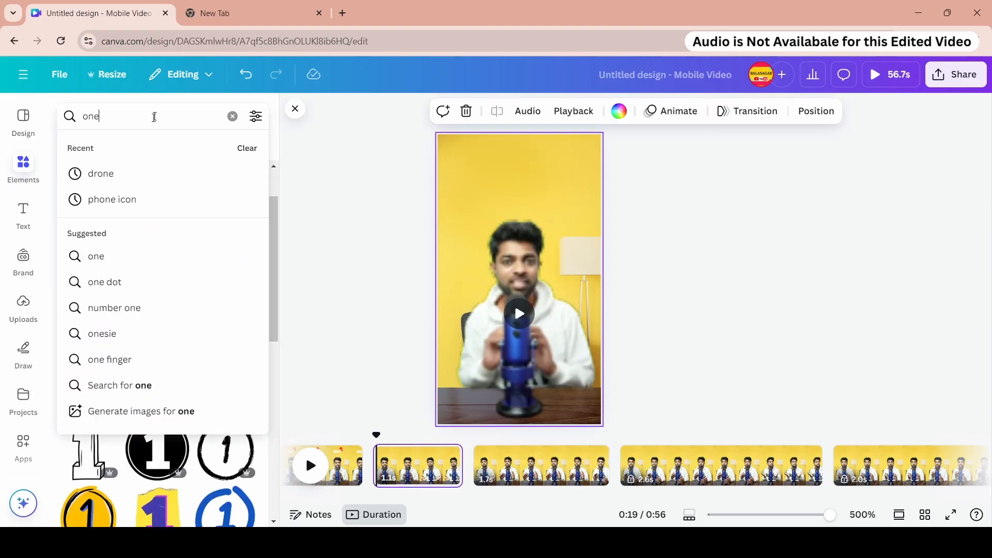
type("3d")
key("Return")
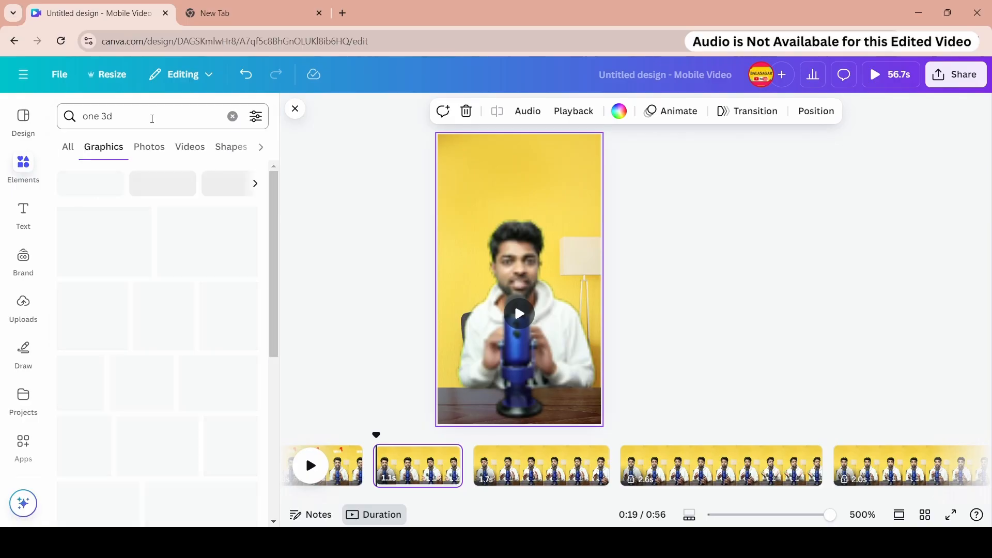
scroll(266, 408, "down", 2)
left_click_drag(274, 420, 277, 191)
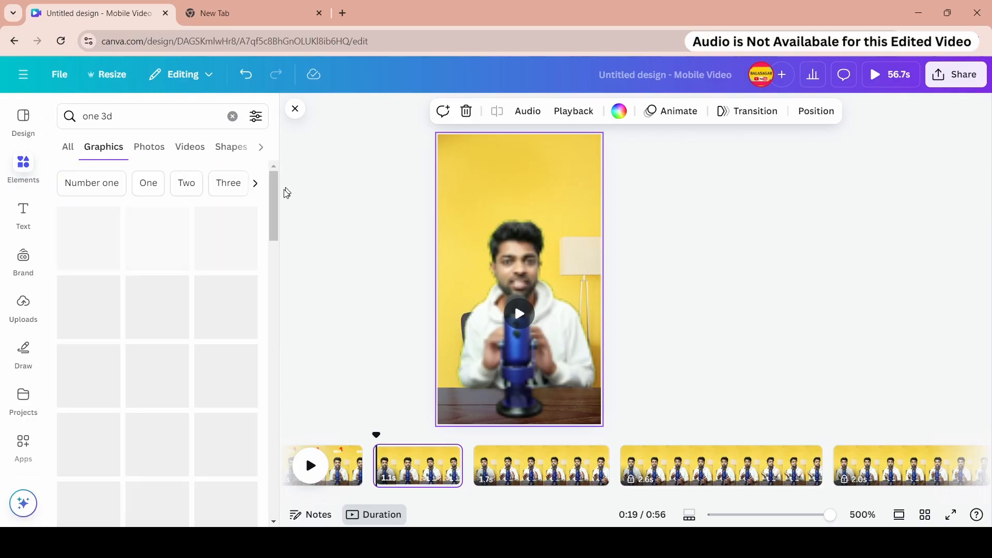
- Place a gold 3D number 1 above the presenter on the first split page and apply a Breathe animation
left_click(171, 248)
left_click_drag(584, 406, 482, 208)
left_click_drag(469, 181, 520, 178)
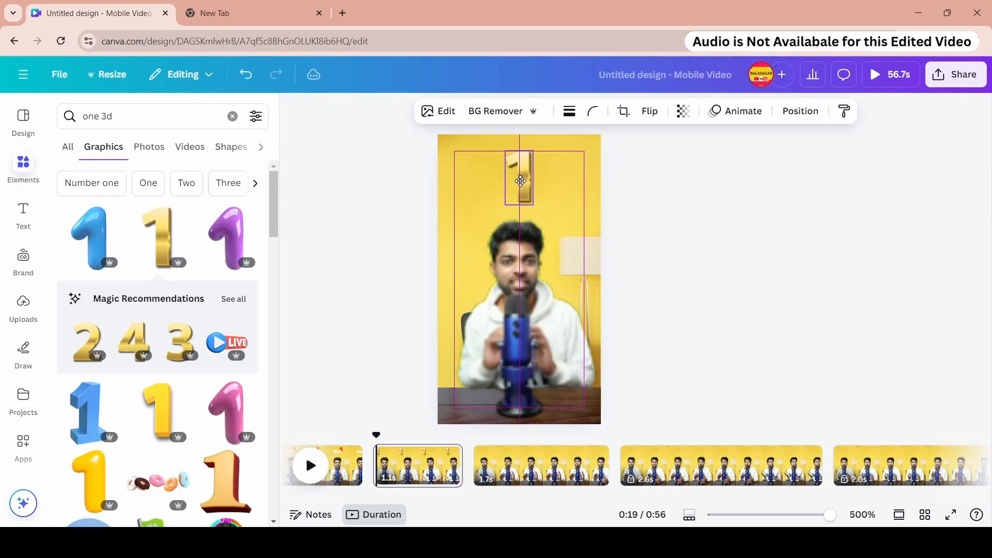
left_click(746, 110)
scroll(239, 214, "down", 5)
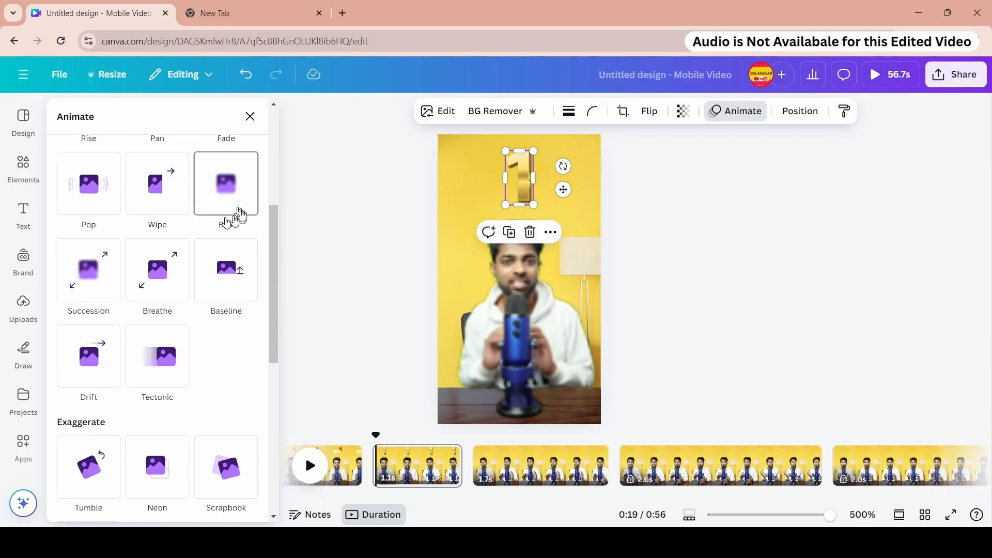
left_click(183, 274)
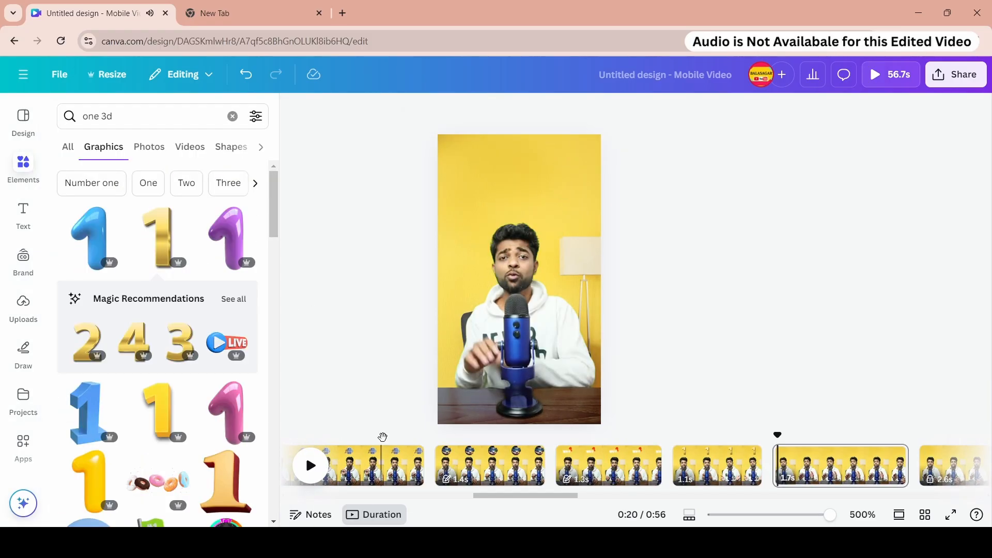
- Play back the split pages to preview the number 1 animation
left_click(381, 437)
key("space")
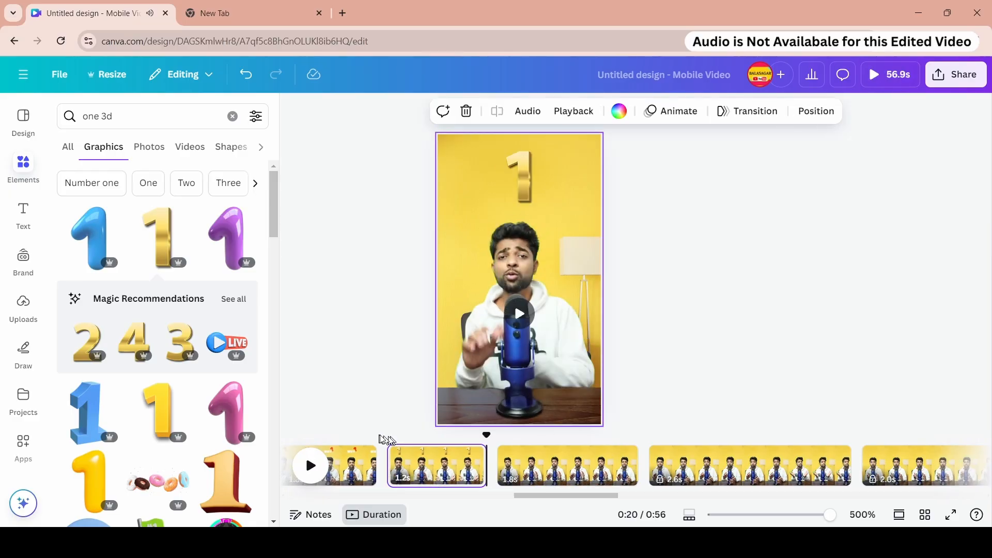
left_click(385, 437)
key("space")
- Try to shift the boundary between the split pages, then undo back to the unsplit 2.9-second page
left_click_drag(486, 467, 509, 467)
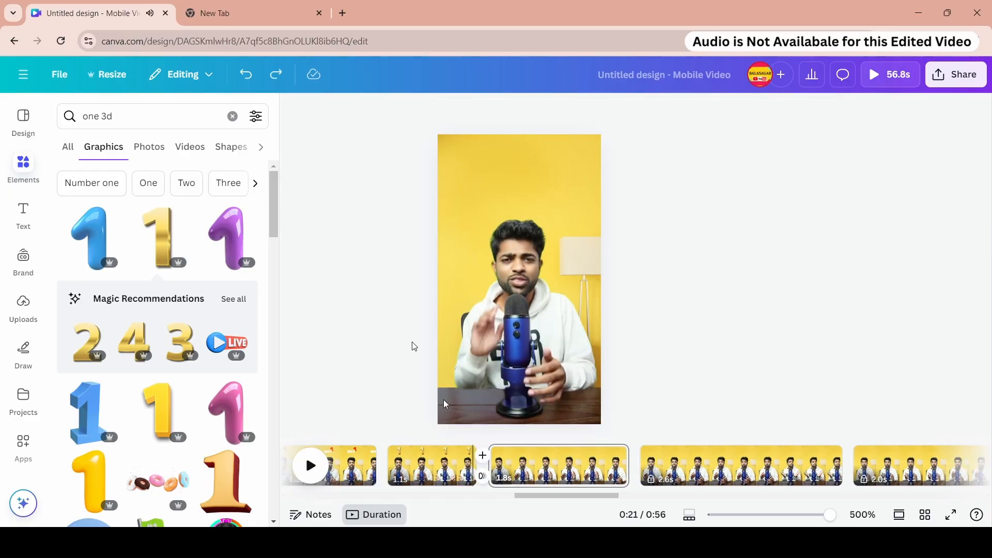
left_click(475, 436)
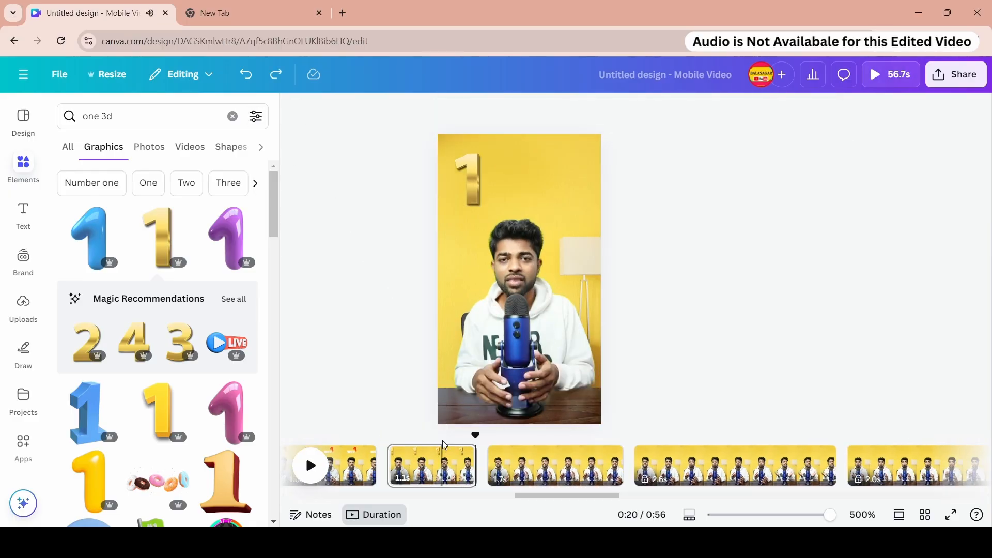
left_click(239, 78)
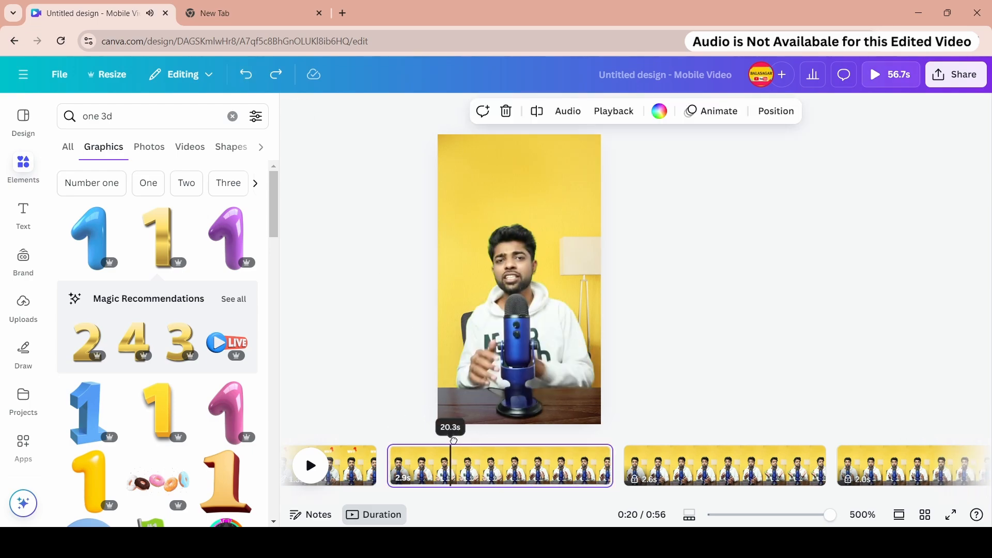
- Split page 10 into a 0.8-second page and a 2.0-second page
right_click(452, 470)
left_click(488, 374)
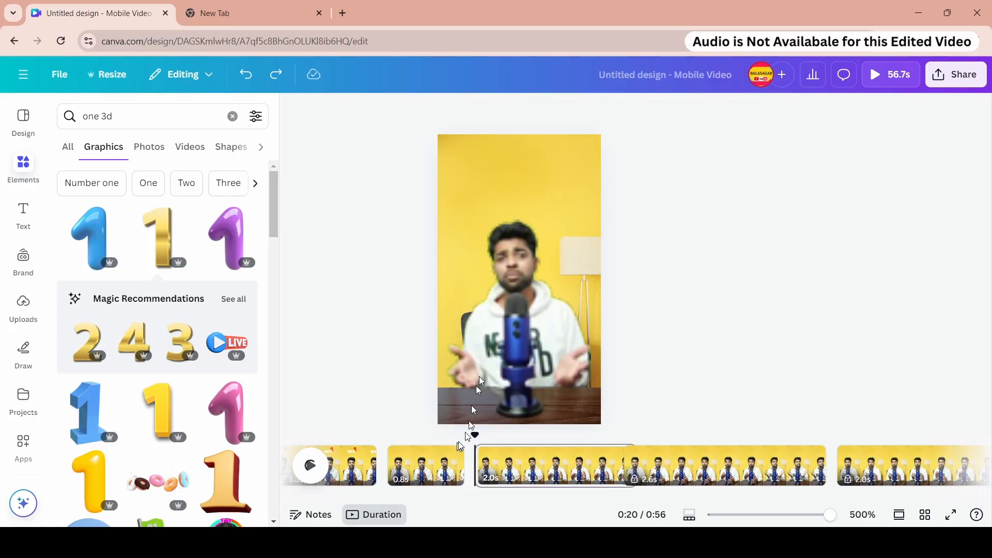
left_click(407, 451)
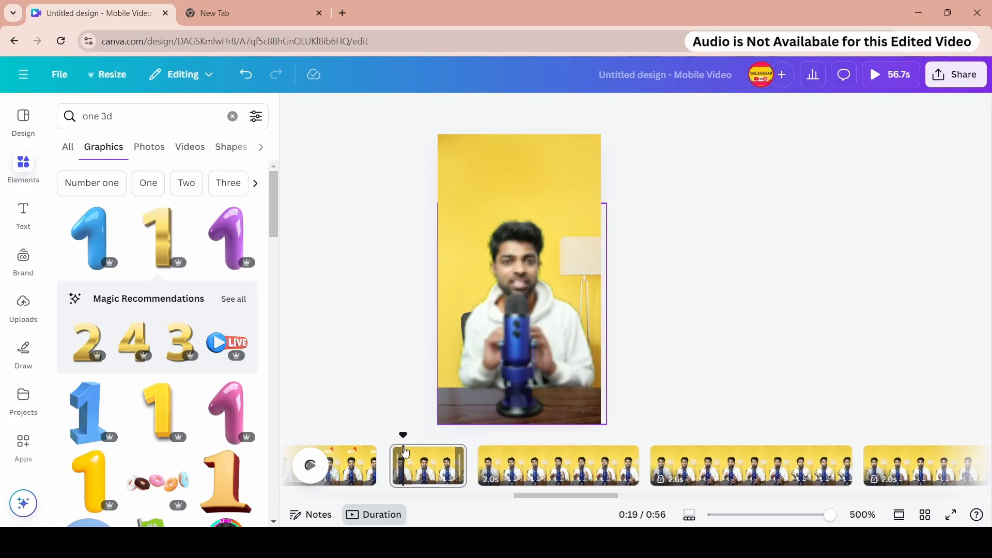
left_click(389, 457)
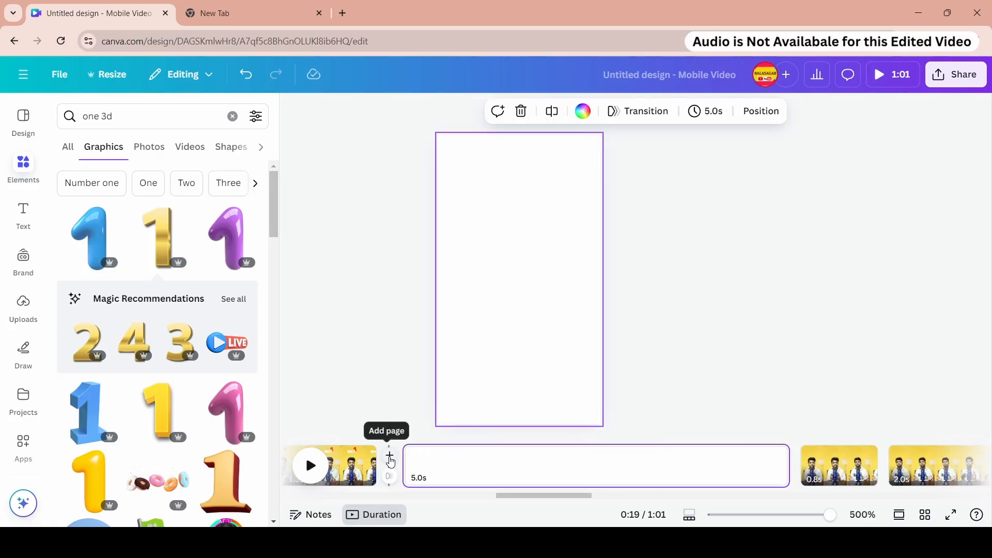
right_click(447, 470)
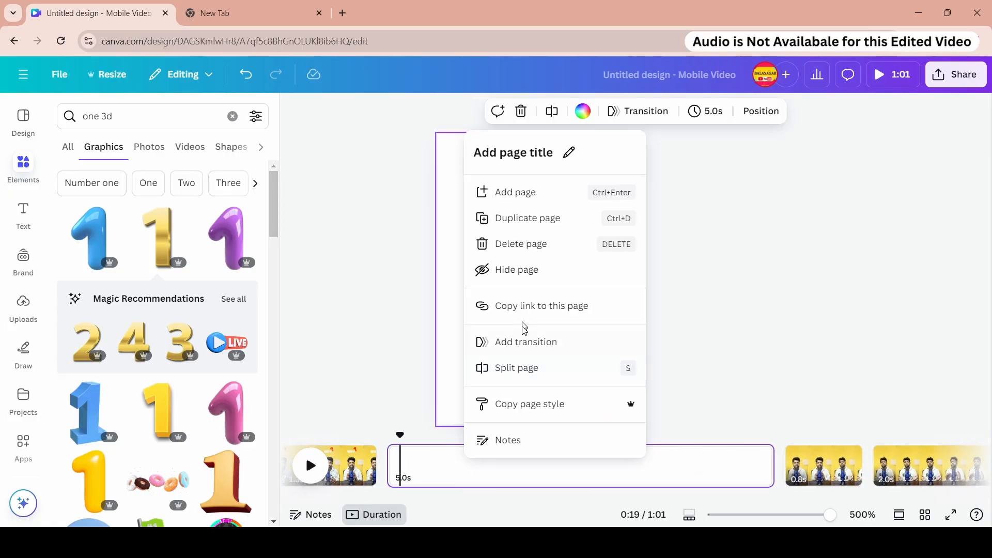
left_click(520, 244)
- Place the gold 3D number 1 above the presenter on the 0.8-second page and give it a Breathe animation with a larger scale
left_click(164, 235)
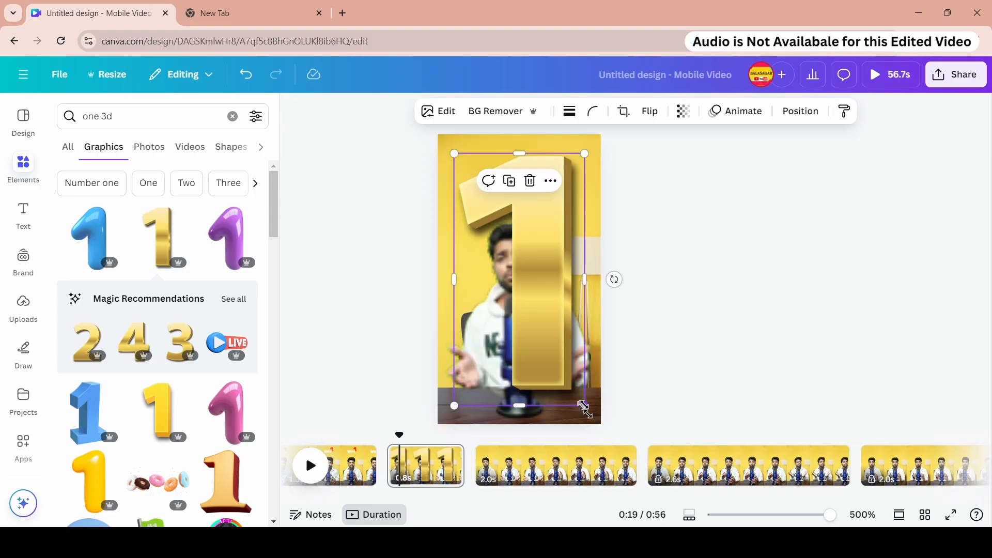
left_click(735, 111)
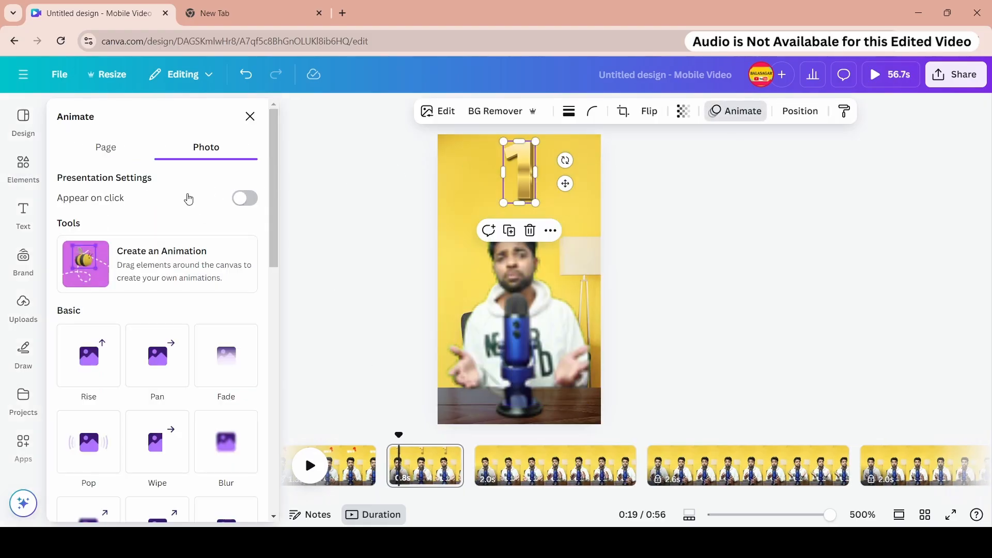
scroll(188, 207, "down", 10)
left_click(183, 163)
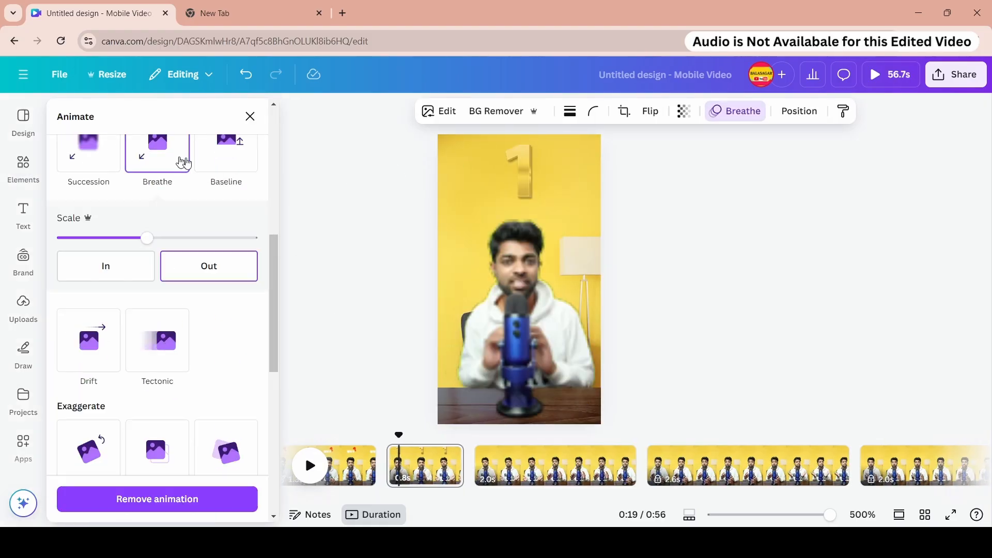
left_click_drag(147, 238, 212, 236)
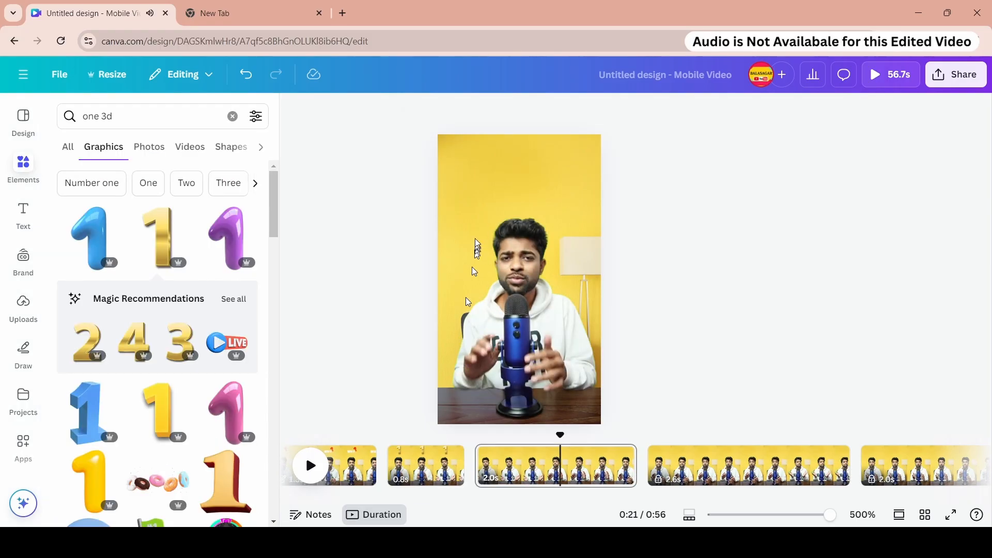
- Unlock the 2.6-second page that follows the 2.0-second page
left_click(484, 206)
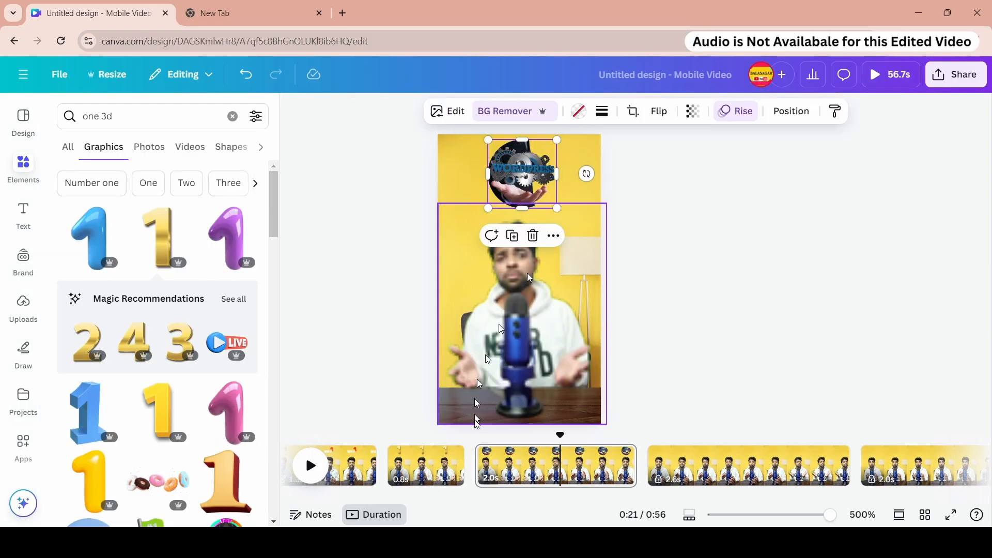
left_click(513, 454)
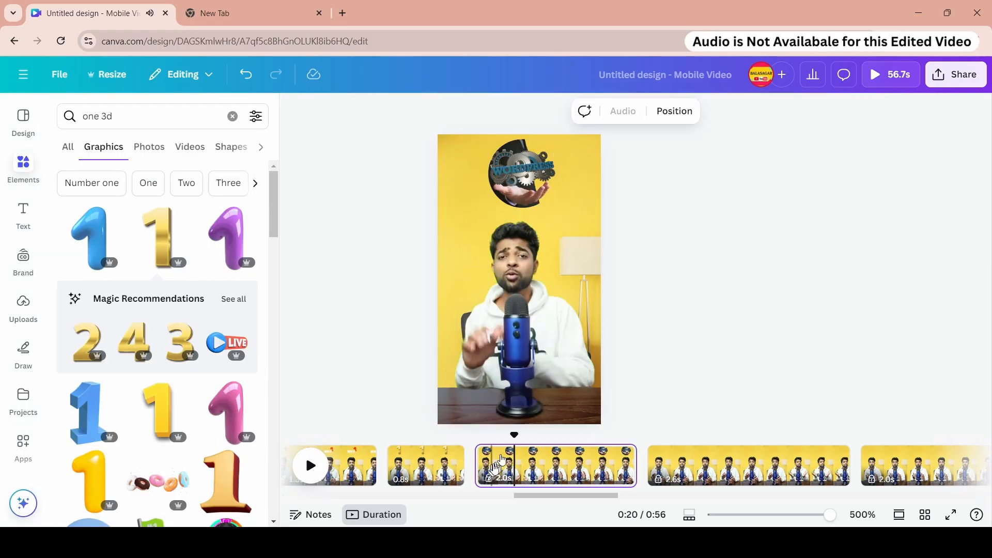
left_click(438, 468)
left_click_drag(527, 496, 565, 496)
right_click(426, 465)
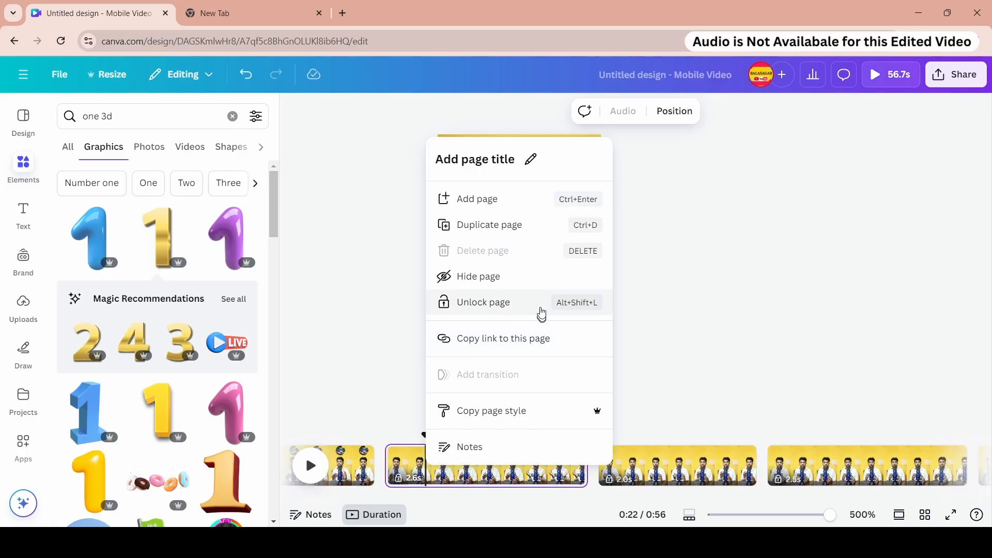
left_click(532, 304)
- Search the graphics for tech 3d illustrations, then for coding 3d
key("space")
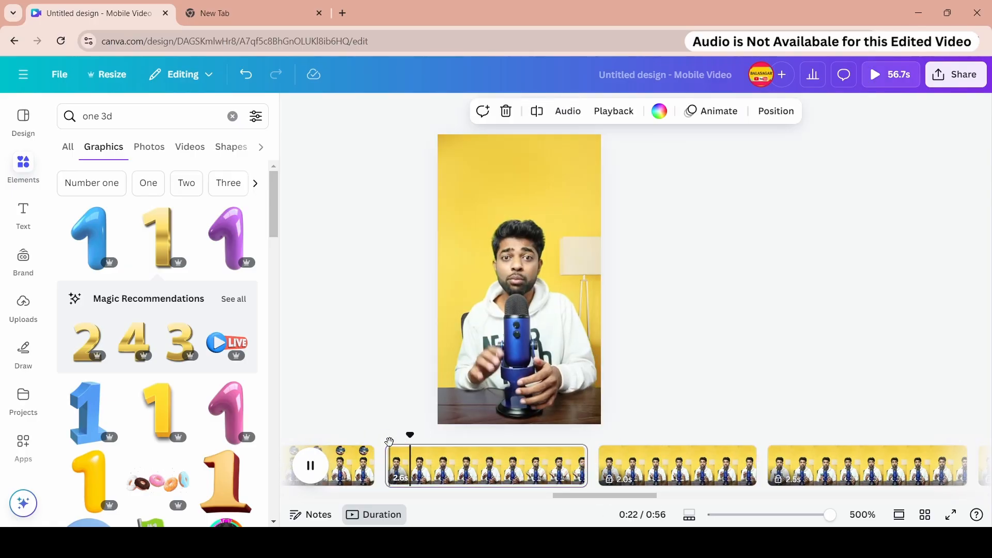
type("tech")
key("Return")
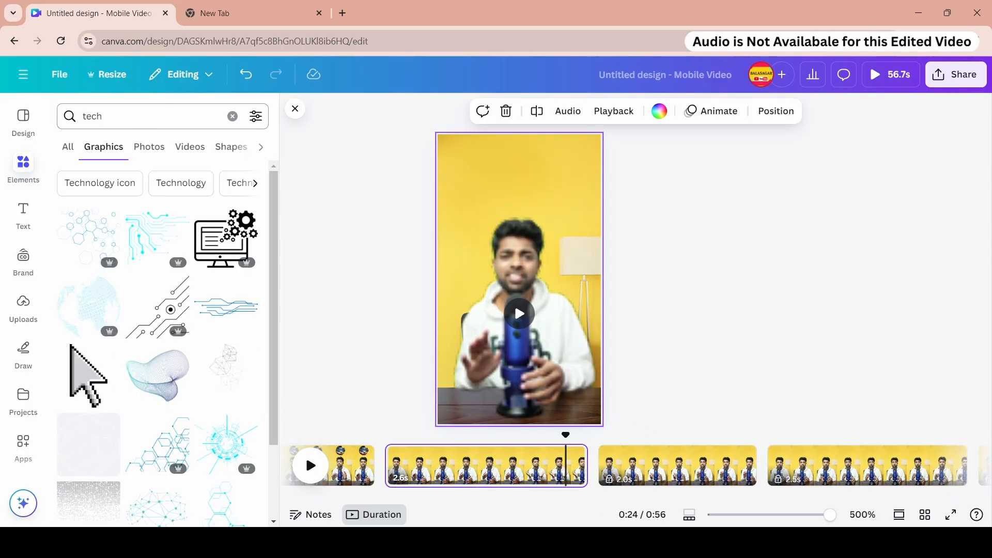
type("3d")
key("Return")
type("coding")
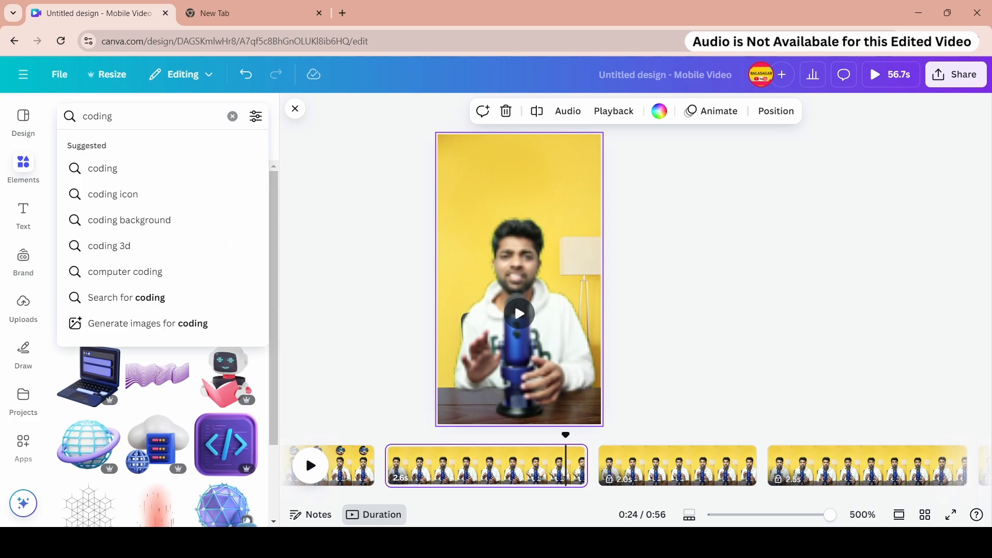
type(" 3d")
key("Return")
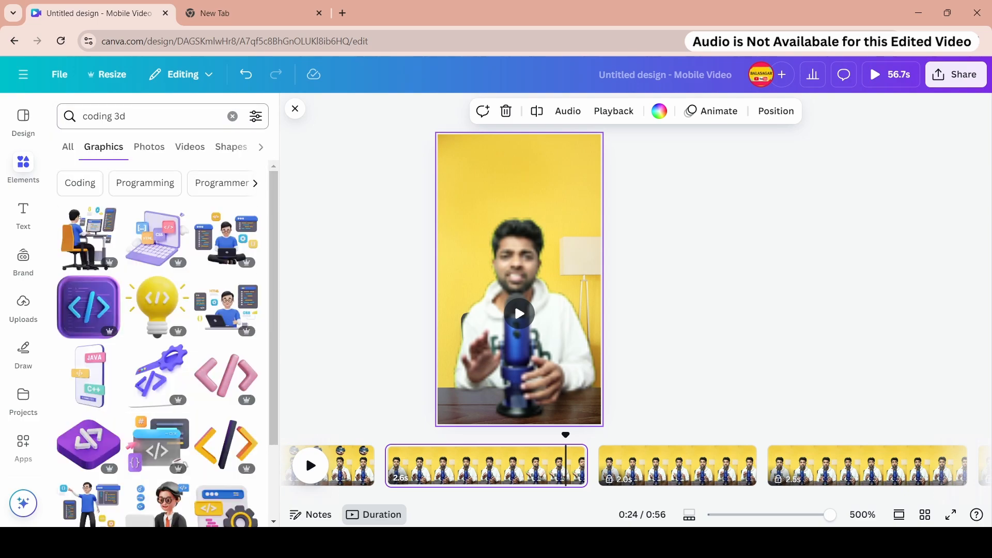
- Place the 3D coder-with-laptop illustration above the presenter on the 2.6-second page, resize it, and apply the Tumble animation
left_click(240, 302)
left_click_drag(520, 287, 527, 234)
left_click_drag(591, 275, 540, 180)
left_click(727, 114)
scroll(199, 272, "down", 5)
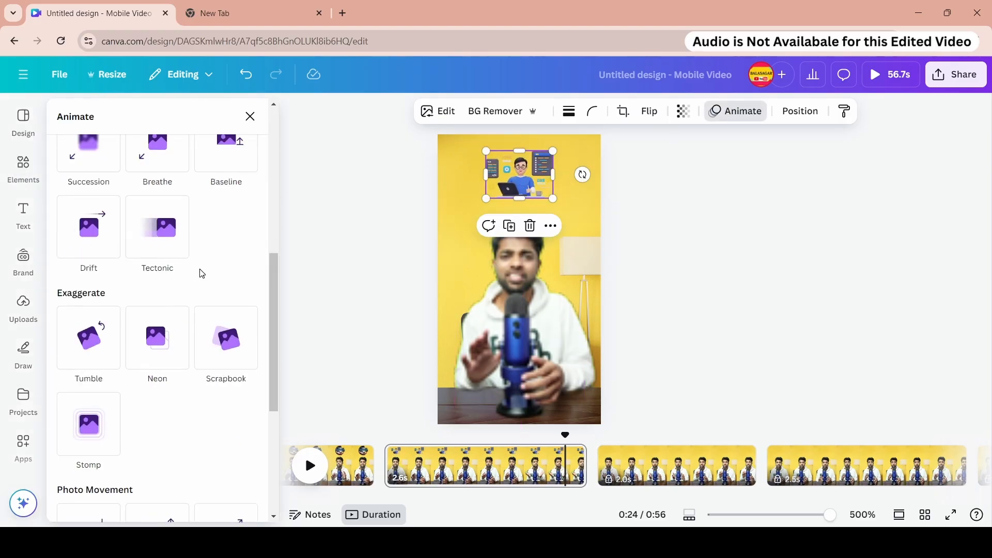
left_click(89, 325)
scroll(207, 384, "down", 3)
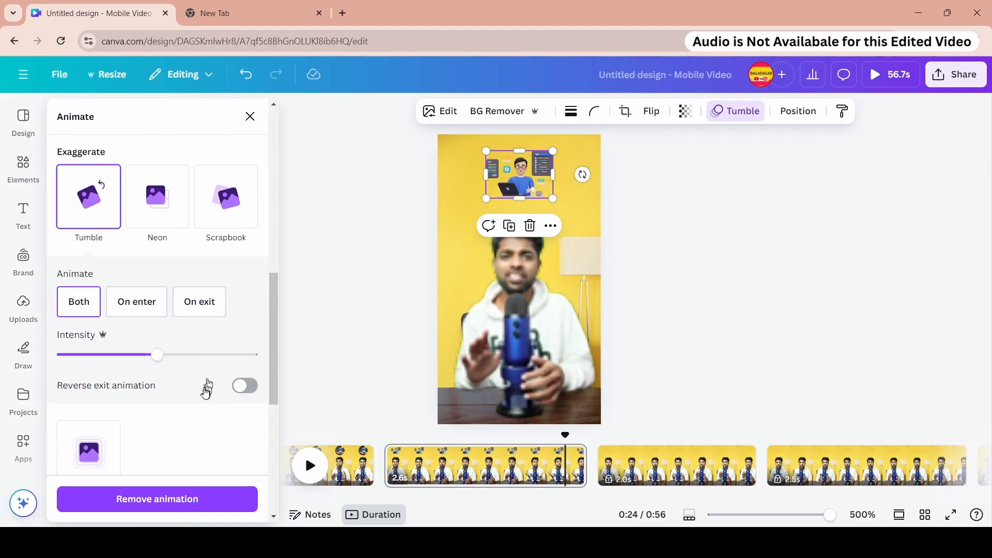
- Lock the 2.6-second page that holds the coder illustration
scroll(135, 362, "down", 5)
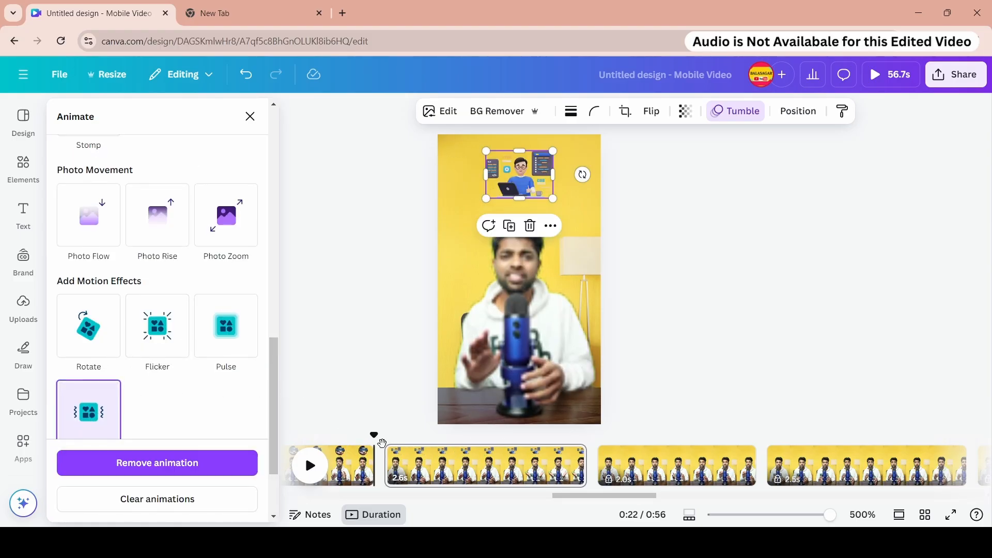
right_click(542, 465)
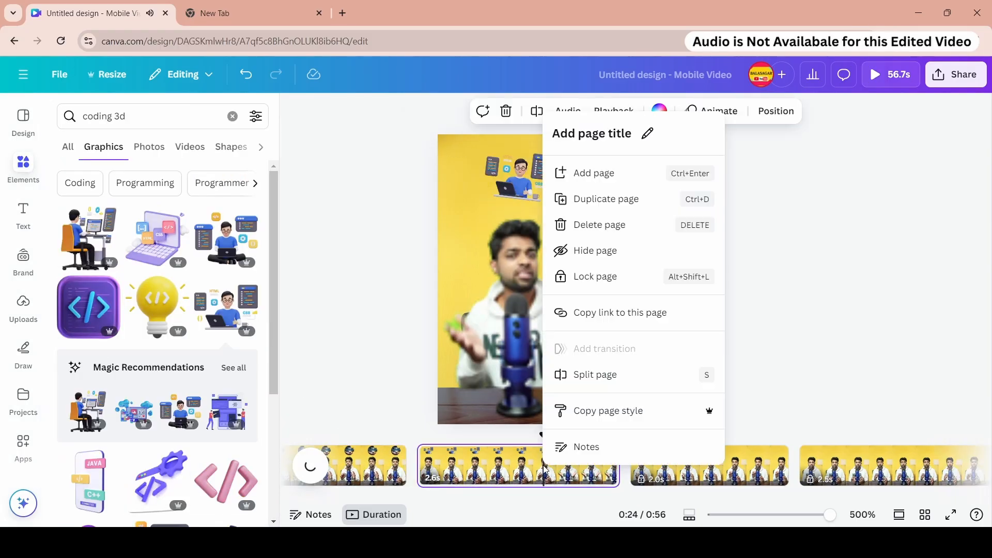
left_click(600, 277)
left_click_drag(638, 496, 370, 495)
left_click(692, 463)
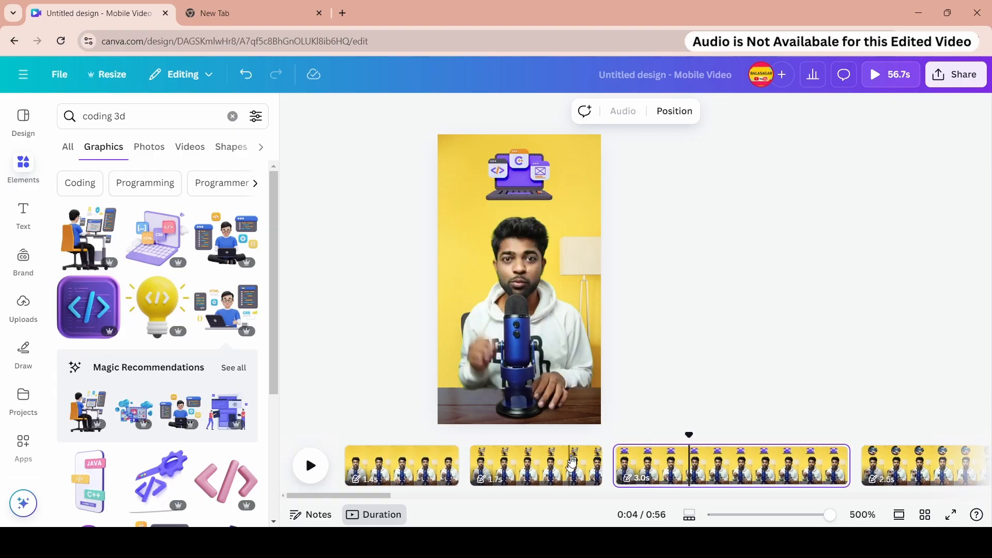
scroll(496, 467, "right", 15)
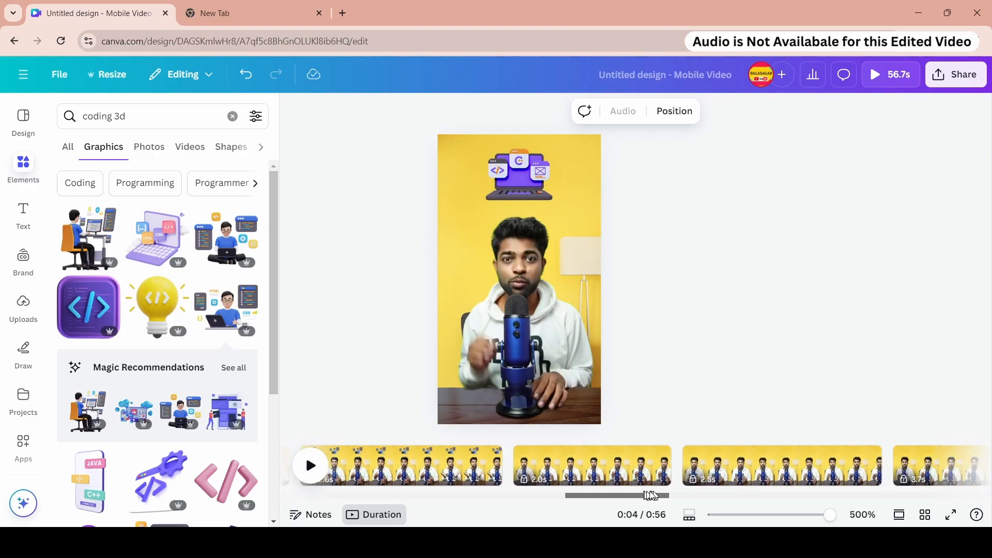
left_click(430, 452)
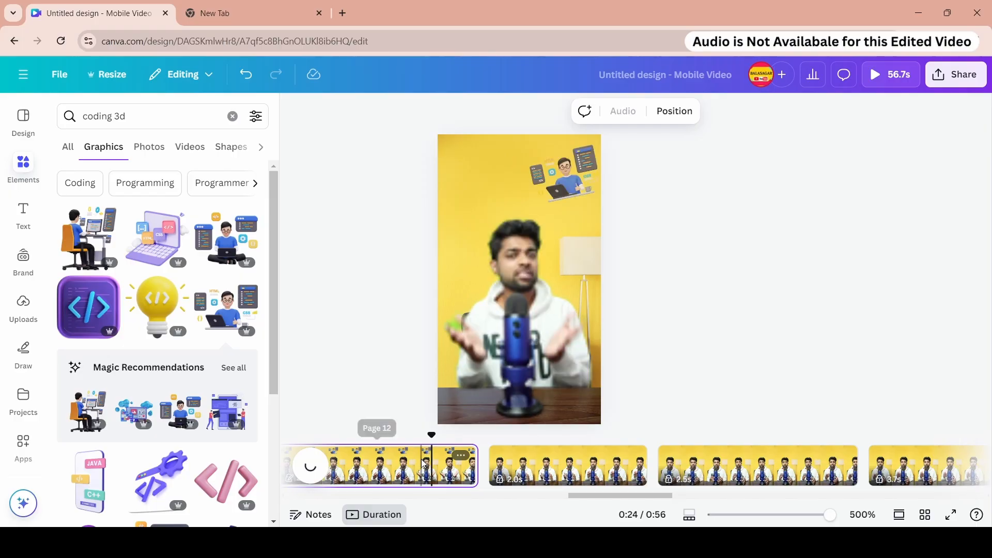
right_click(430, 452)
left_click(505, 296)
- Unlock the 2.0-second page that follows it
left_click(545, 454)
right_click(545, 454)
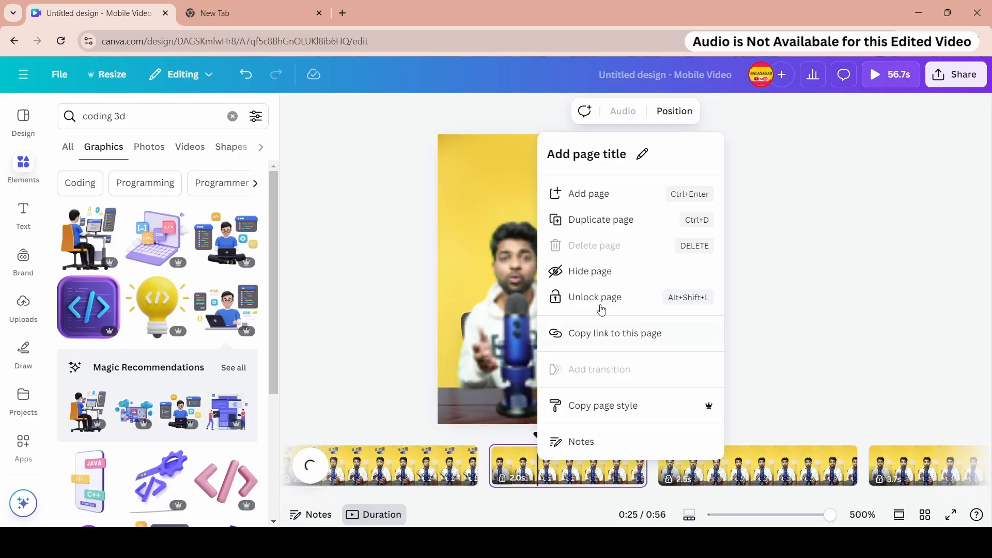
left_click(602, 298)
- Search the graphics for website 3d and place the purple website-monitor illustration above the presenter on the 2.0-second page
scroll(629, 496, "right", 1)
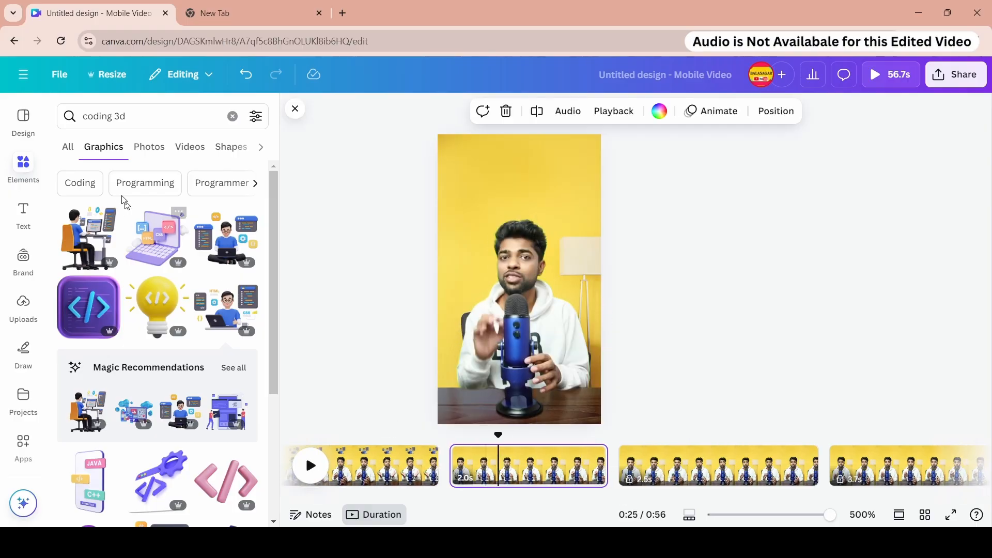
triple_click(115, 122)
type("website 3d")
key("Return")
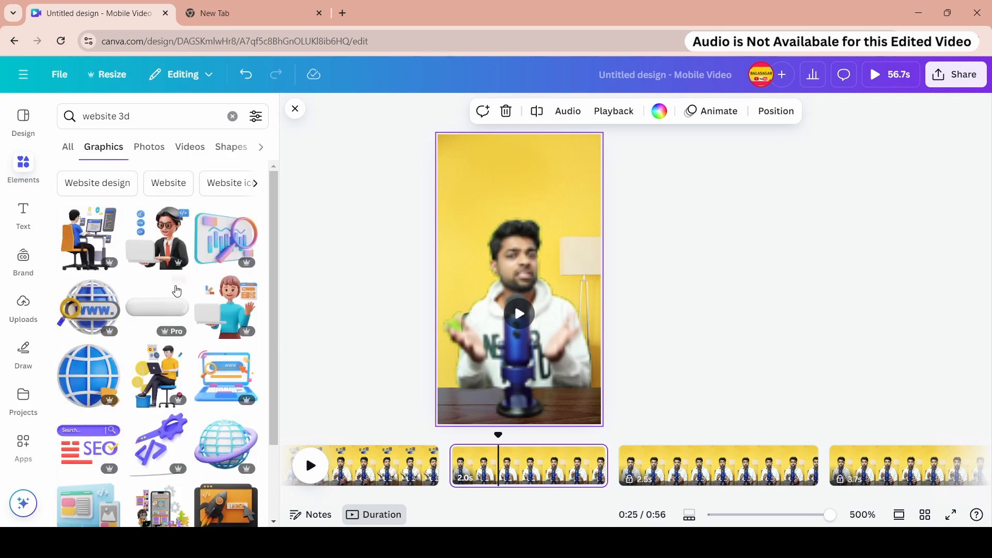
scroll(207, 276, "down", 3)
scroll(208, 277, "down", 5)
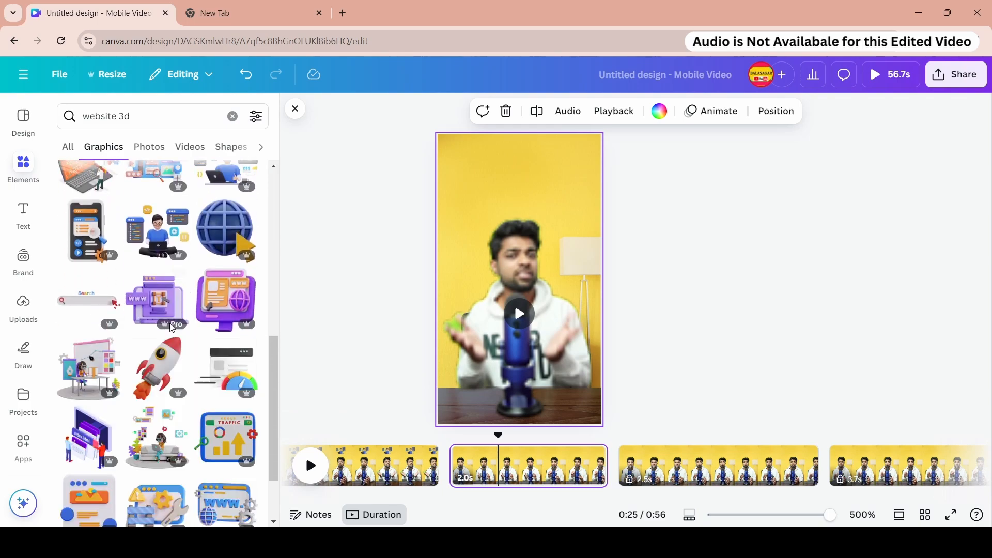
left_click(234, 245)
left_click_drag(516, 270, 522, 179)
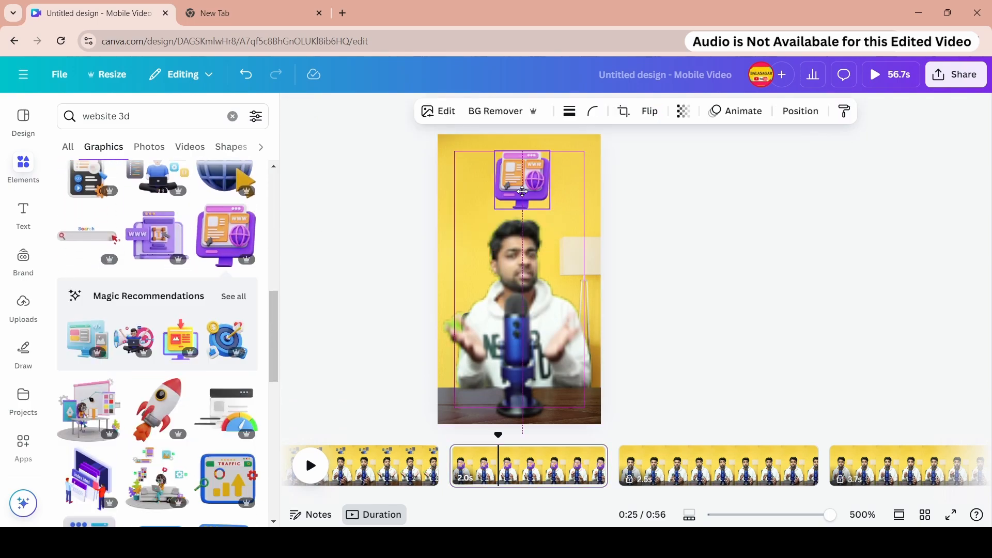
- Apply the Baseline animation to the website-monitor illustration
left_click(731, 119)
scroll(162, 294, "down", 5)
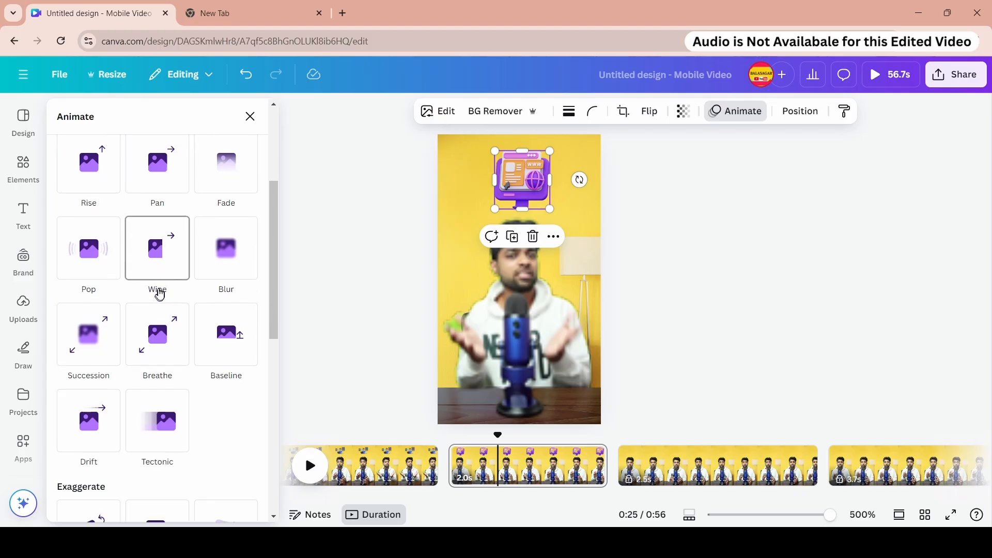
left_click(157, 164)
scroll(155, 336, "down", 6)
left_click(213, 255)
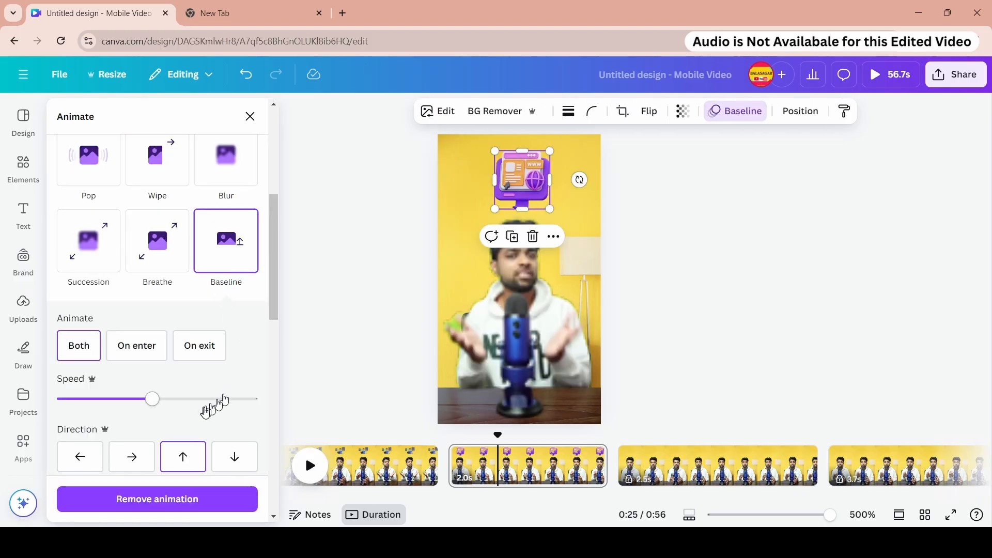
scroll(207, 398, "down", 10)
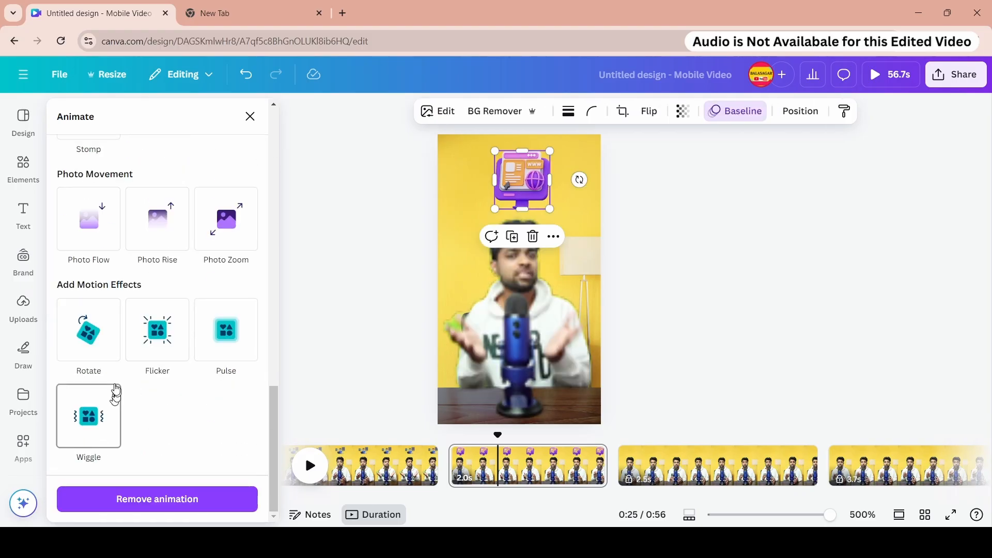
- Lock the 2.0-second page
right_click(585, 467)
left_click(582, 282)
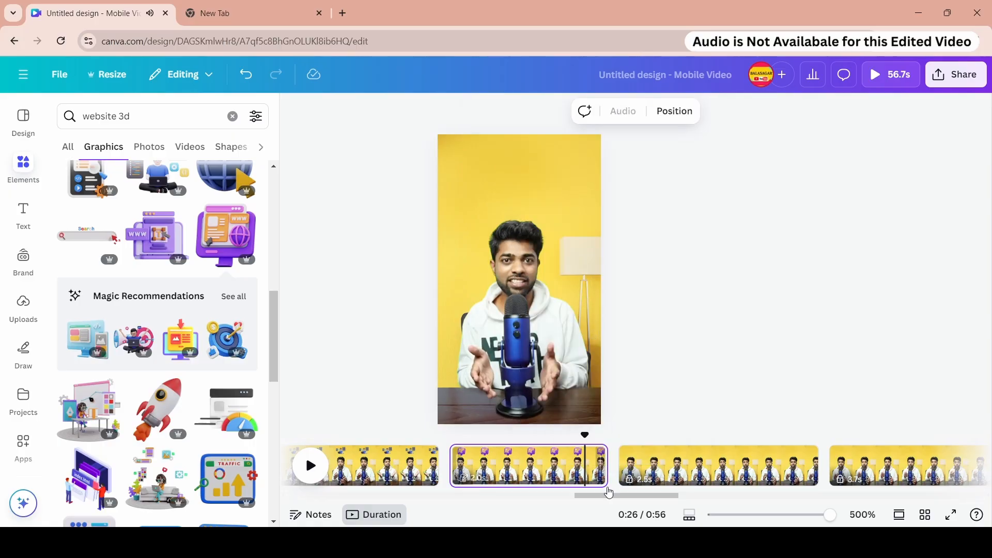
- Unlock the 2.5-second page and split it into 1.4-second and 1.1-second pages
left_click_drag(621, 498, 655, 499)
left_click(449, 466)
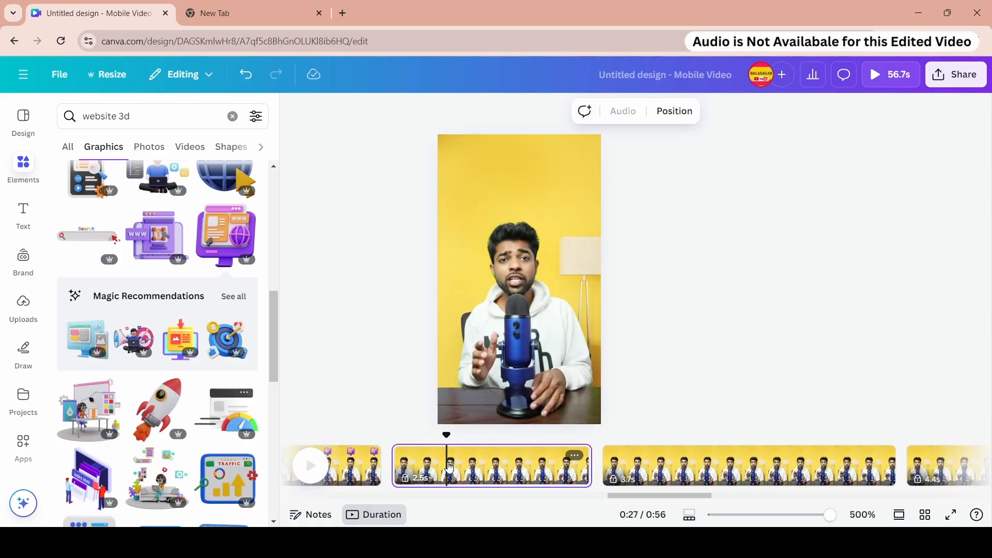
right_click(449, 466)
left_click(509, 301)
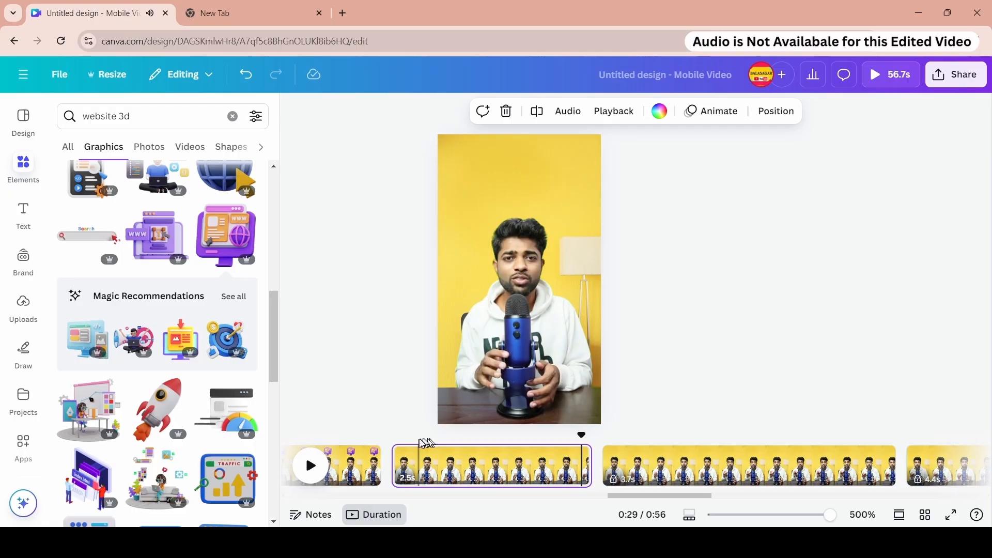
left_click(476, 445)
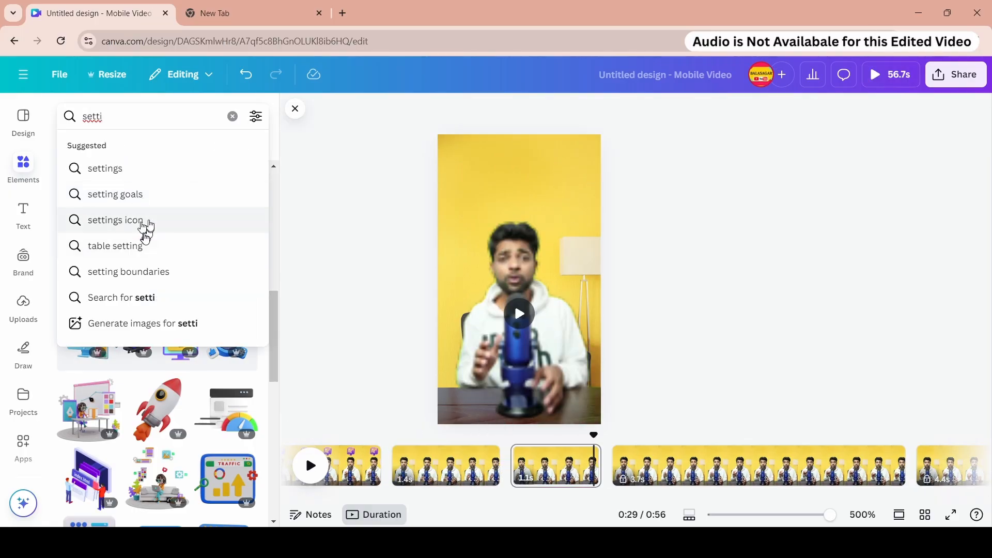
- Search the graphics for settings icon 3d
left_click(144, 225)
left_click(152, 118)
type("3d")
key("Return")
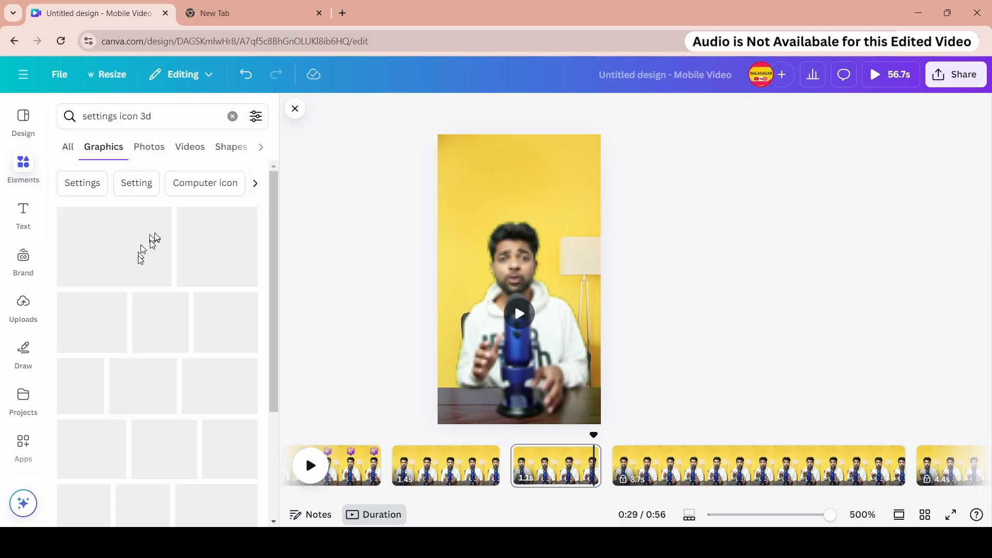
- Place the laptop-with-gear settings illustration above the presenter on the 1.1-second page
scroll(151, 292, "down", 3)
scroll(150, 291, "up", 5)
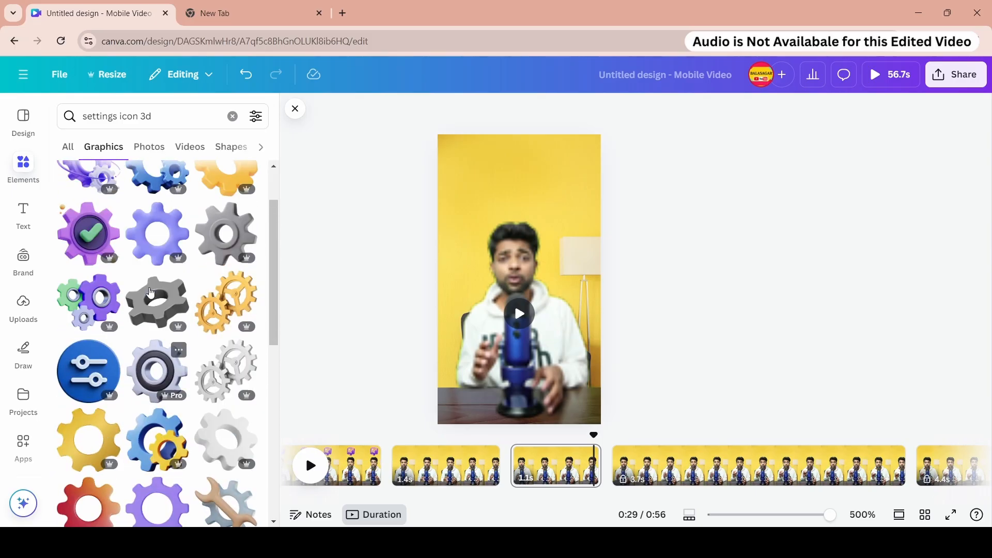
left_click(131, 347)
left_click_drag(513, 264, 518, 185)
- Apply the Pan animation to the settings illustration
left_click(735, 111)
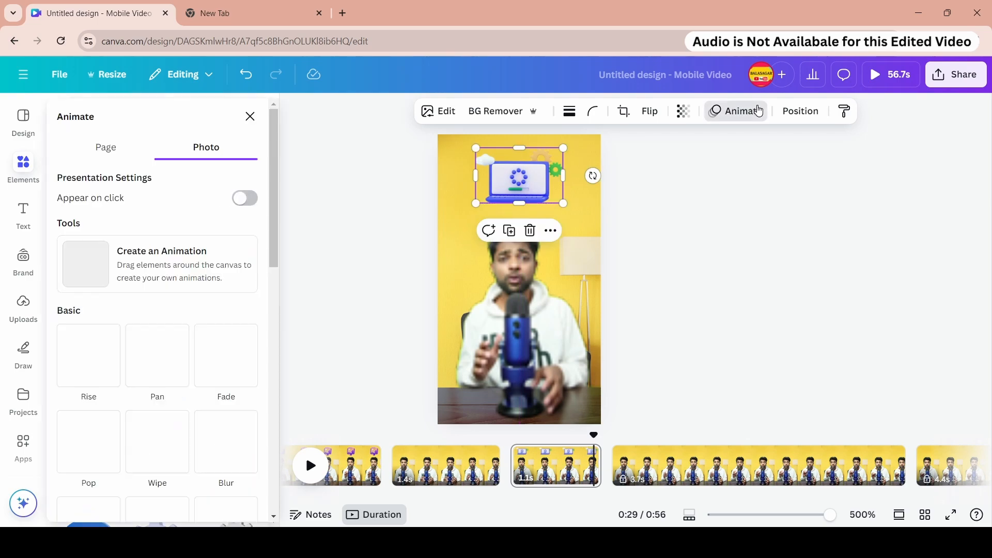
scroll(155, 278, "down", 4)
left_click(158, 163)
scroll(212, 341, "down", 10)
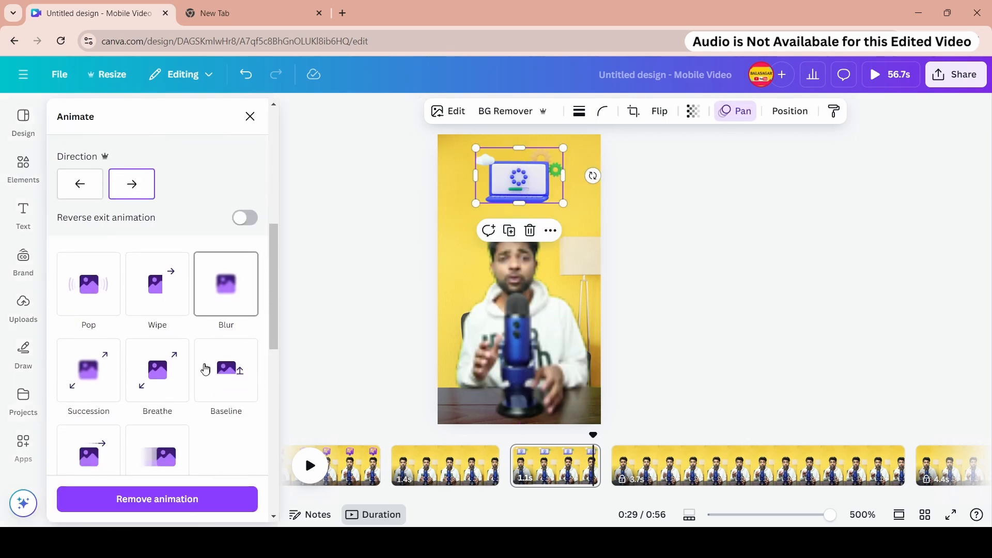
left_click(104, 426)
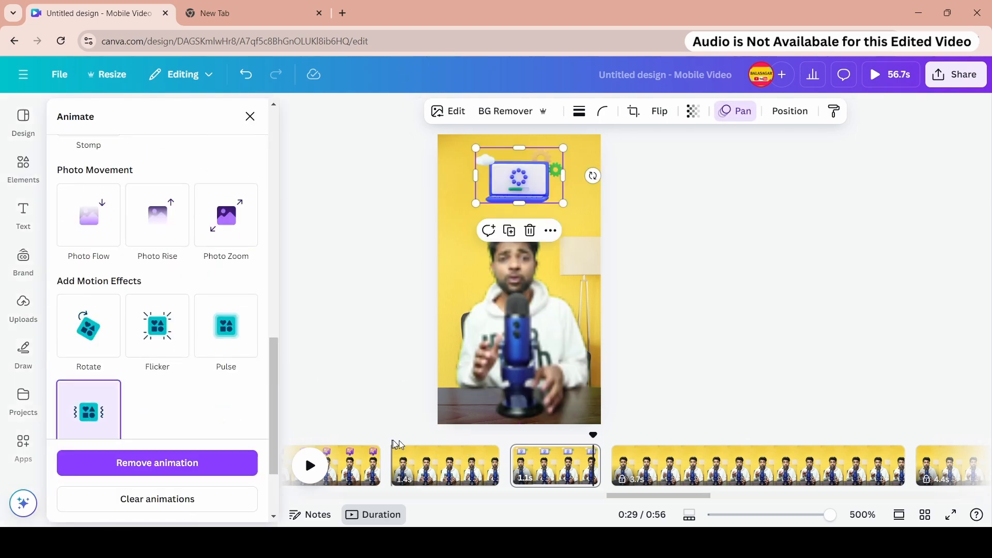
- Play the preview and lock the 1.4-second page
left_click(396, 449)
left_click(310, 465)
right_click(469, 464)
left_click(548, 305)
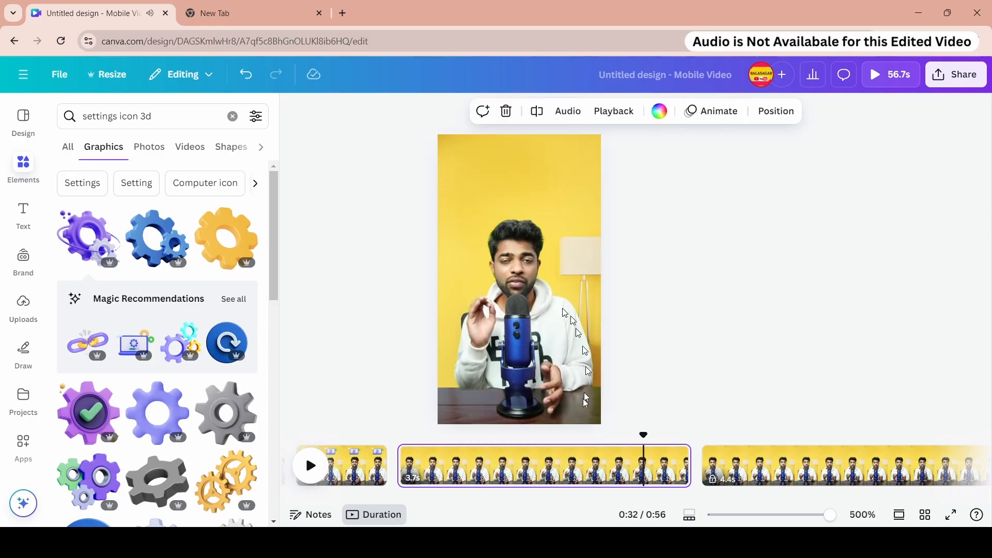
- Search the graphics for free
left_click(150, 116)
key("BackSpace")
type("free")
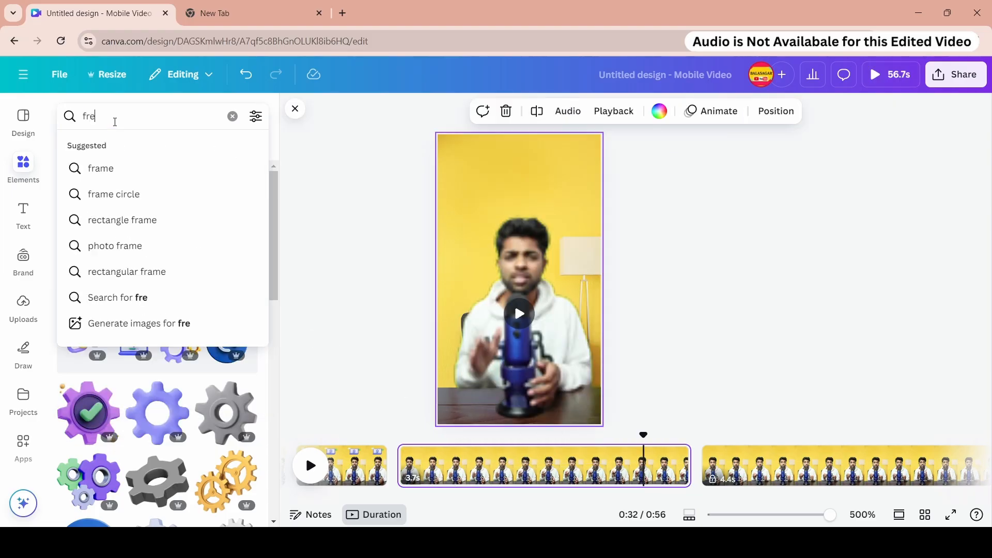
key("Return")
- Split the 3.7-second page at 31.0 s
left_click(502, 442)
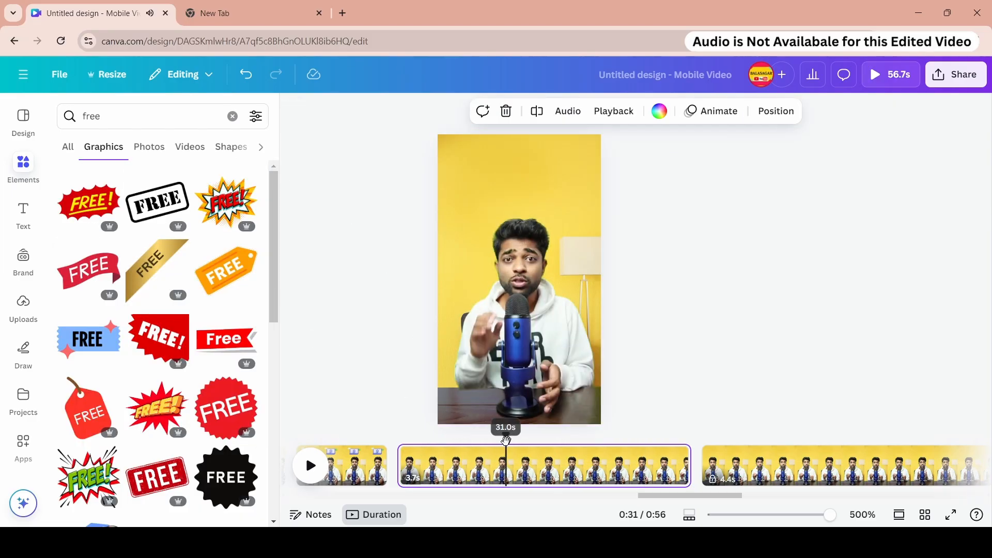
key("s")
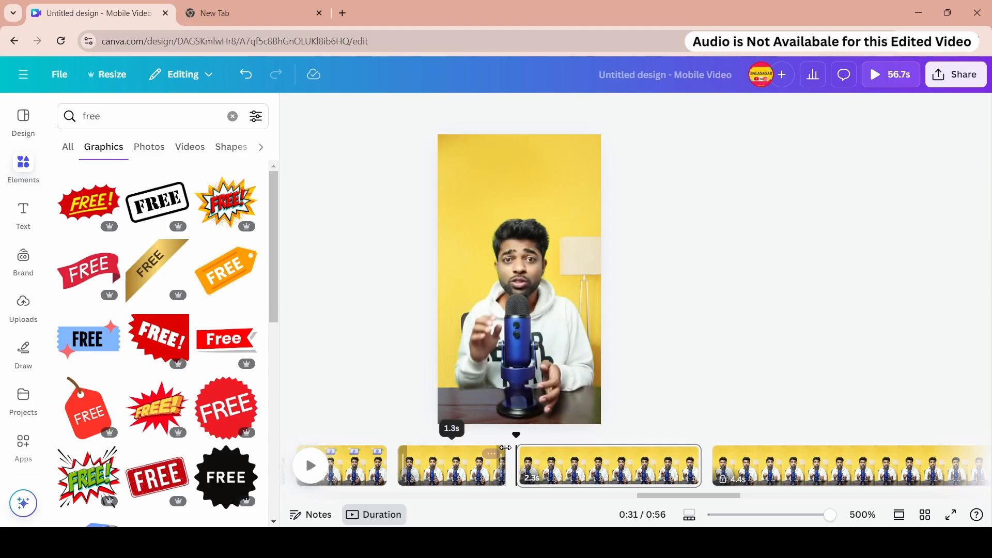
- Place the orange FREE graphic above the presenter on the 2.3-second page and shrink it
scroll(164, 246, "down", 2)
scroll(164, 246, "down", 5)
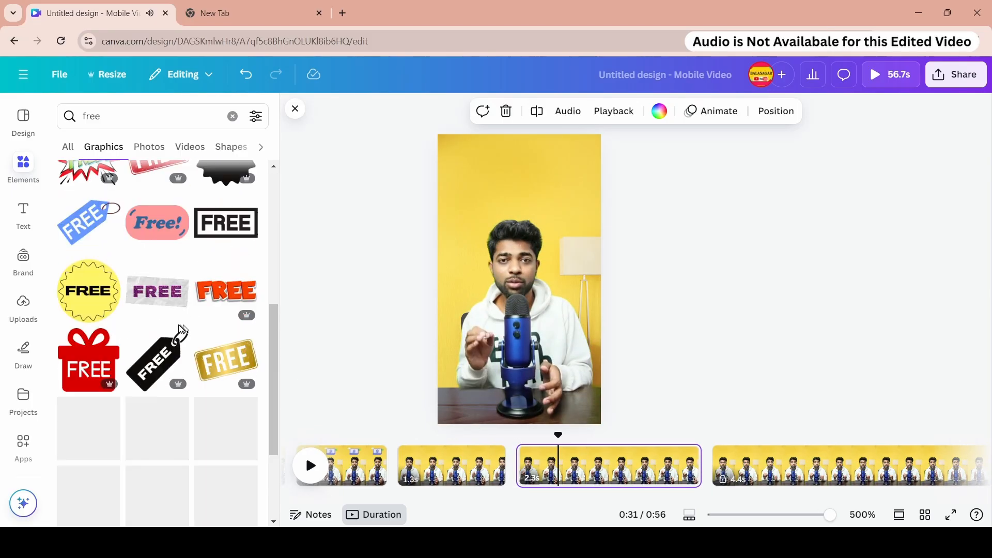
left_click(239, 298)
left_click_drag(520, 279, 520, 199)
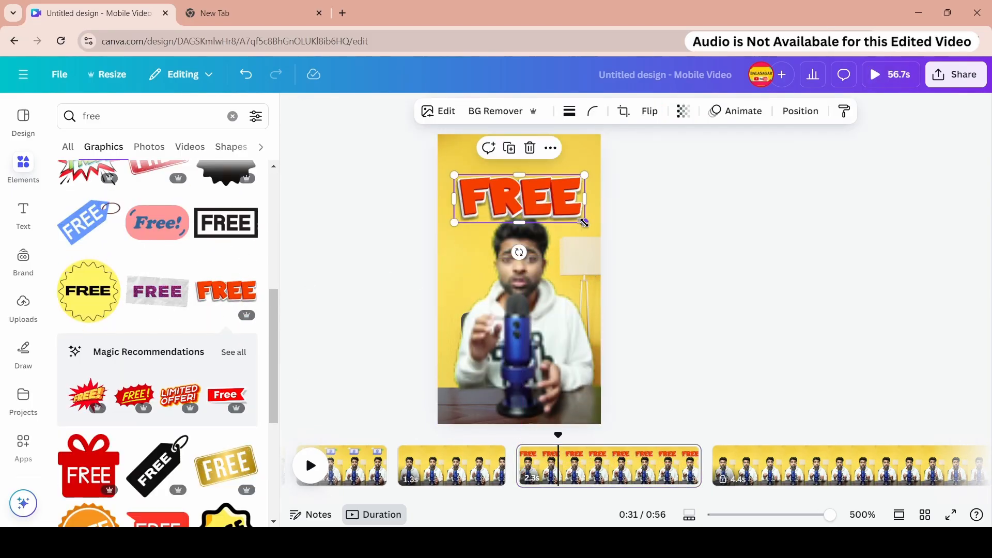
left_click_drag(586, 222, 529, 184)
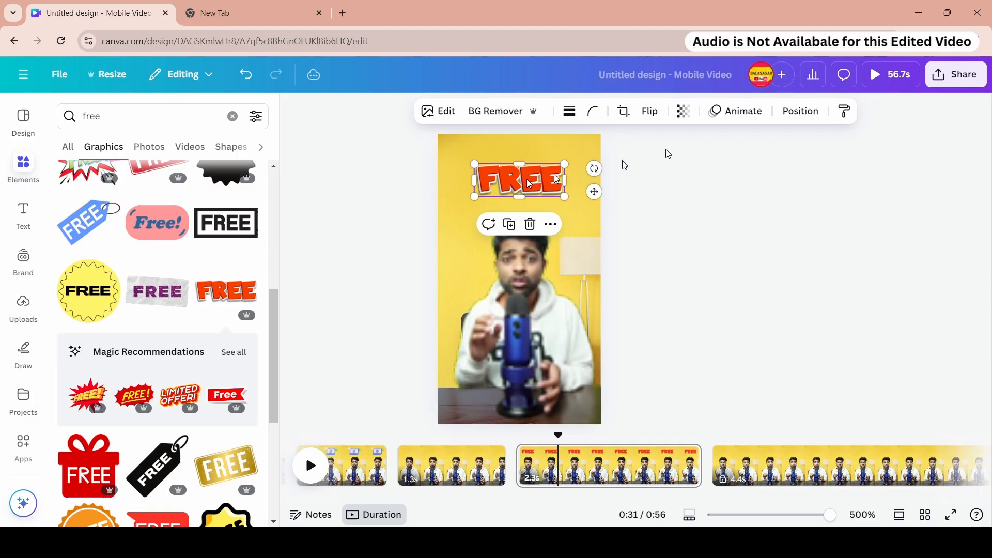
- Apply the Breathe animation and the Wiggle motion effect to the FREE graphic
left_click(754, 113)
scroll(181, 270, "down", 5)
left_click(158, 206)
scroll(199, 372, "down", 3)
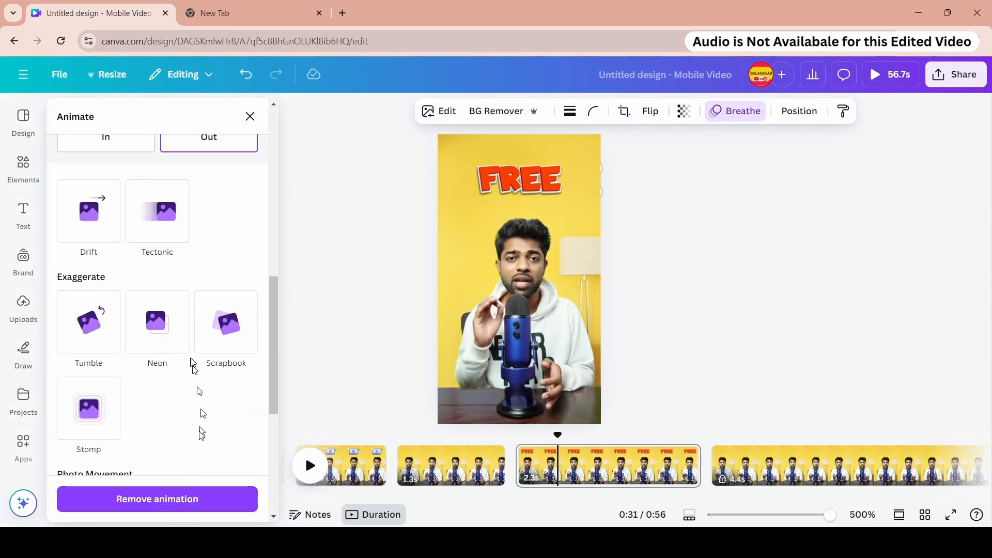
scroll(201, 434, "down", 5)
left_click(116, 419)
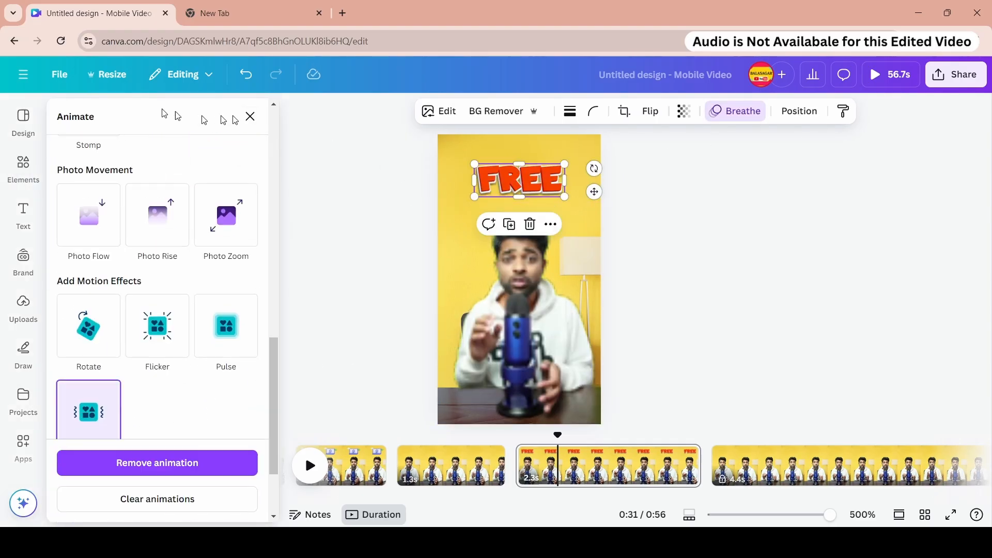
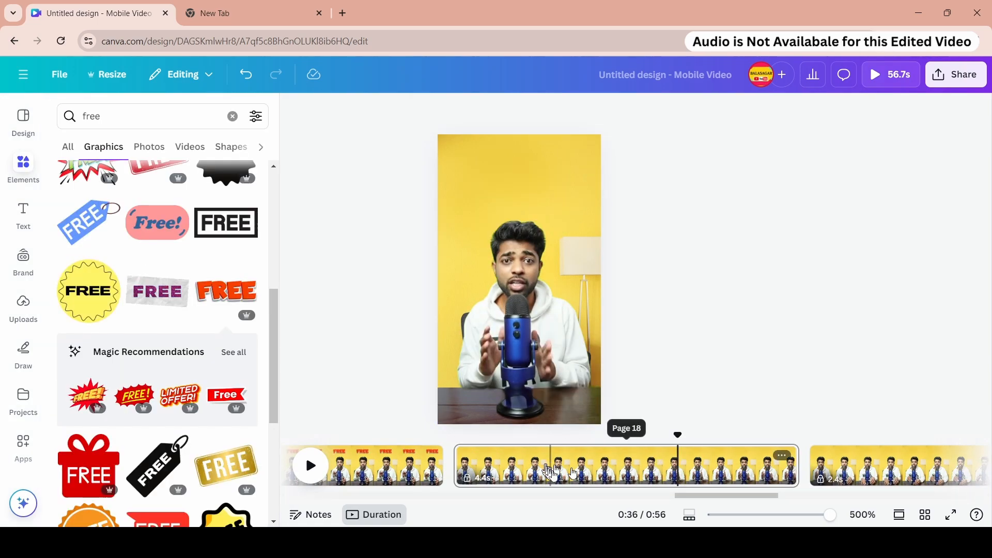
- Split the 4.4-second page at about 36 s
left_click(680, 471)
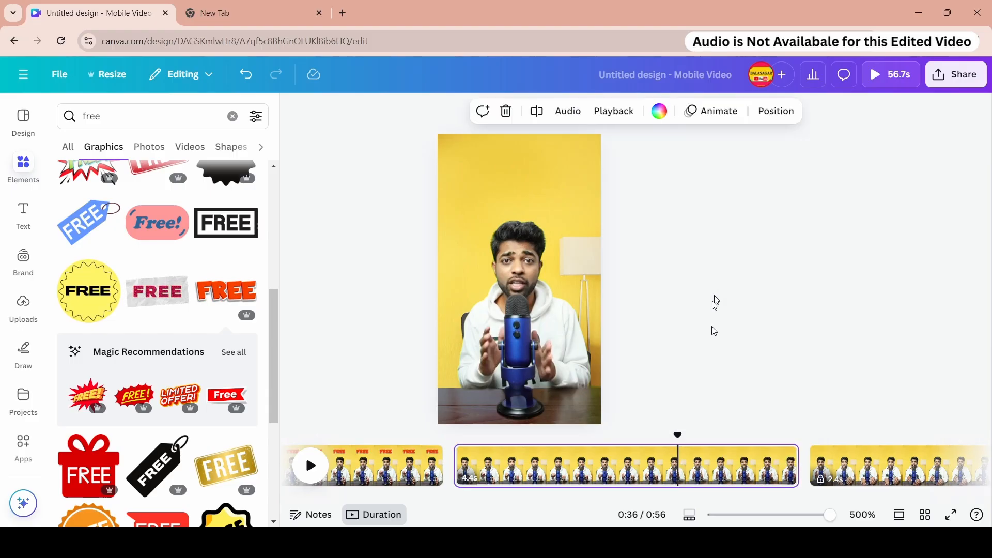
right_click(680, 472)
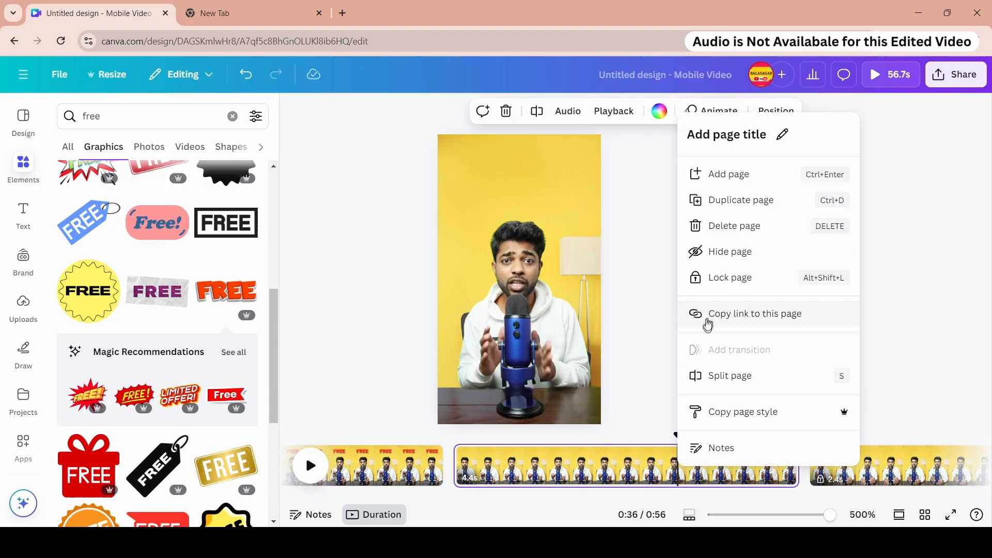
left_click(718, 376)
- Lock the page holding the FREE graphic
left_click(380, 465)
right_click(382, 467)
left_click(485, 268)
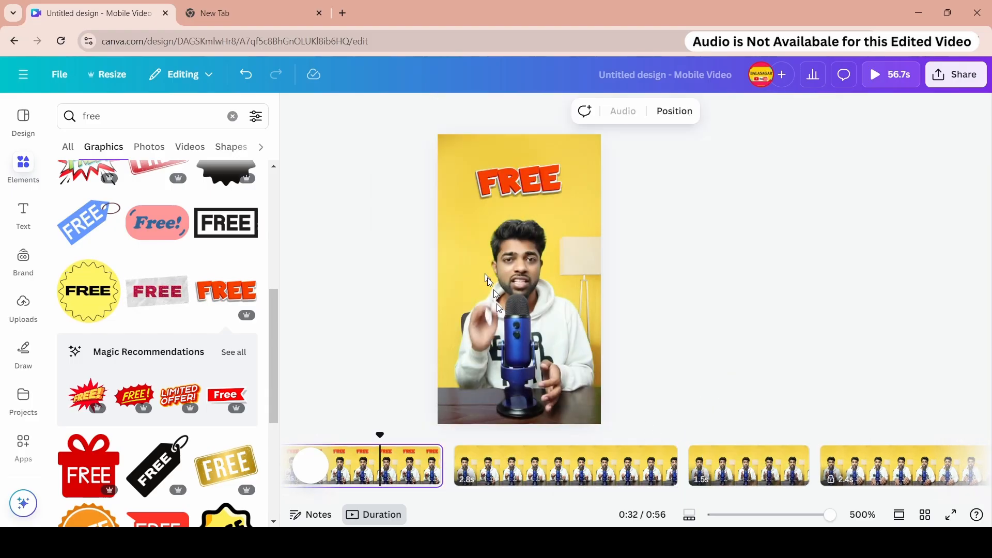
left_click(560, 435)
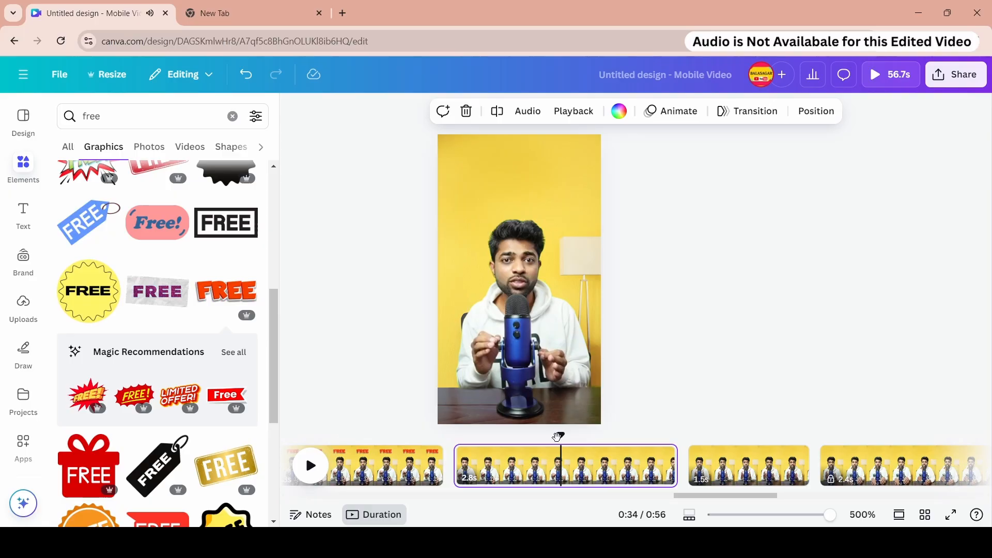
- Search the graphics for use
double_click(113, 124)
type("use")
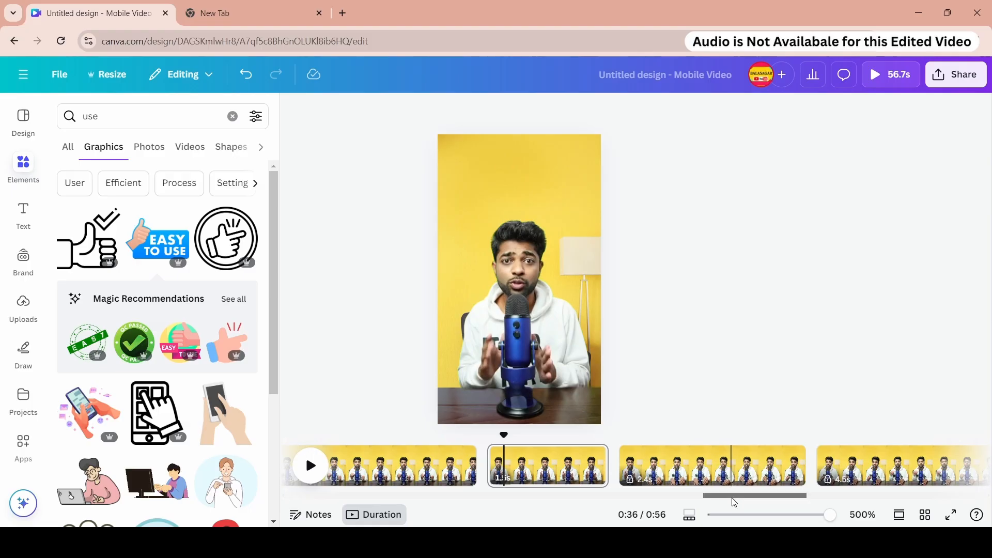
left_click_drag(732, 498, 627, 508)
- Unlock the page with the purple web graphic and copy that graphic
left_click(364, 458)
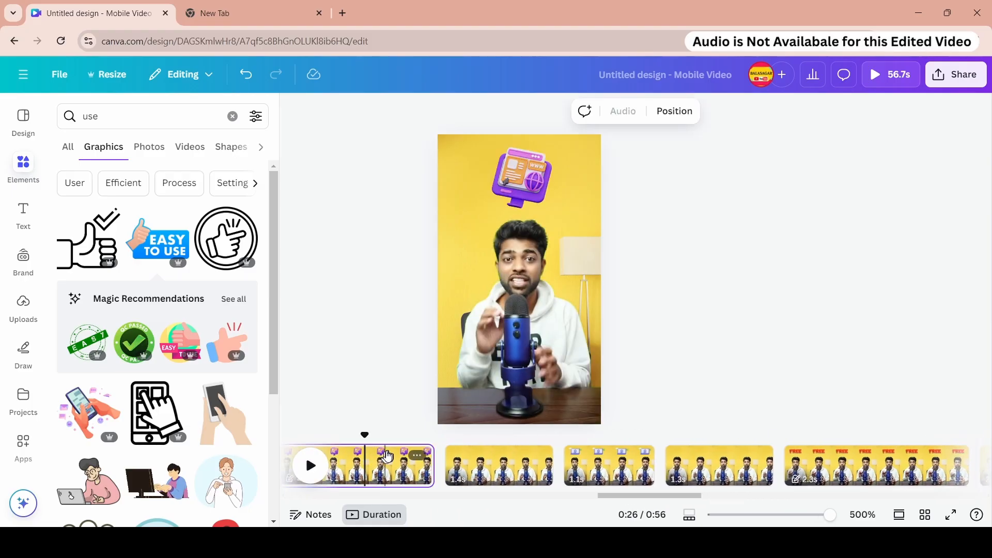
left_click(543, 182)
right_click(569, 199)
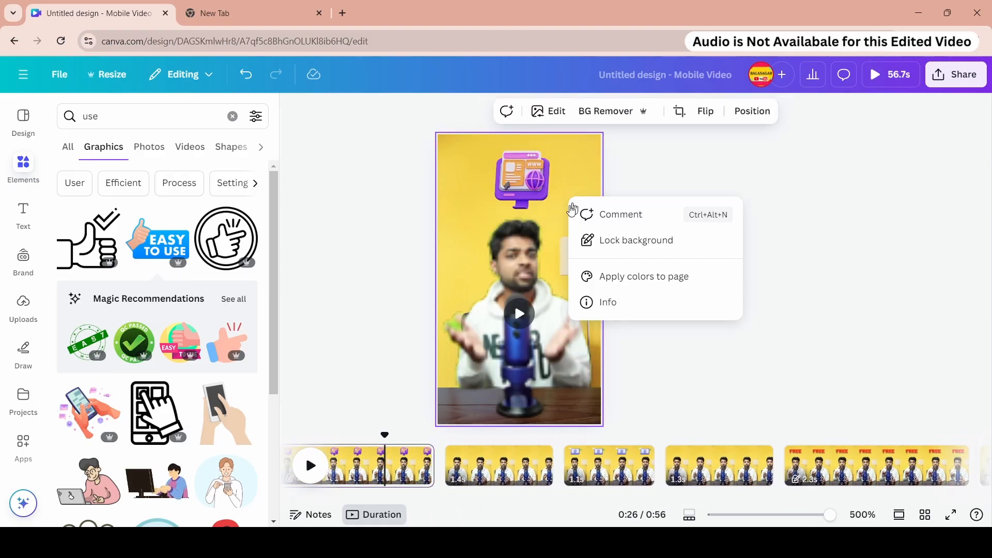
right_click(368, 470)
left_click(428, 306)
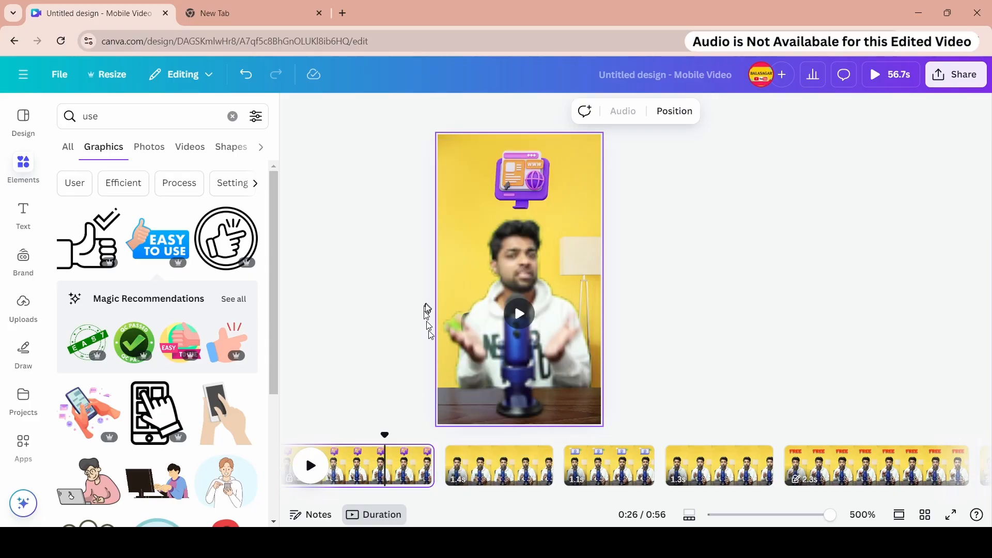
left_click(516, 187)
right_click(523, 179)
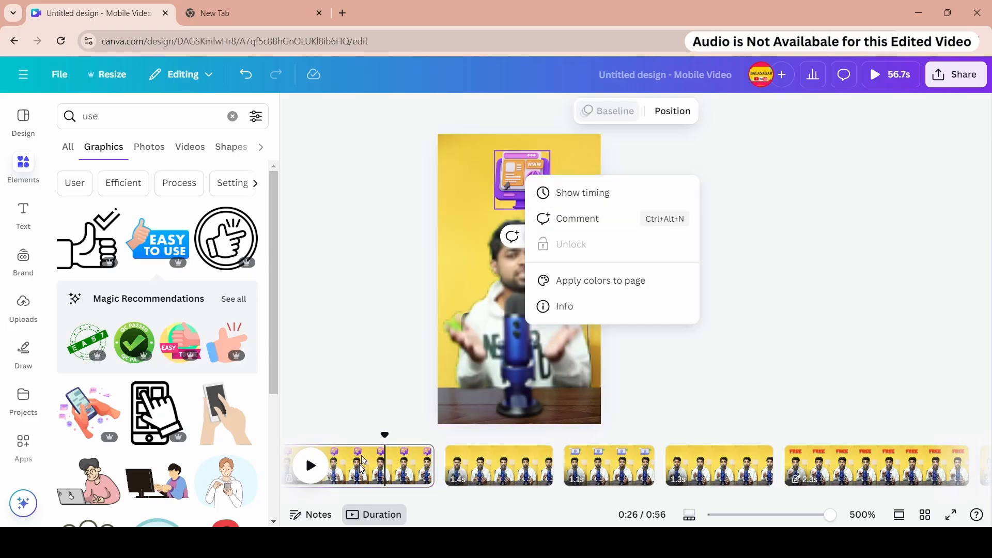
right_click(363, 467)
left_click(429, 304)
right_click(517, 186)
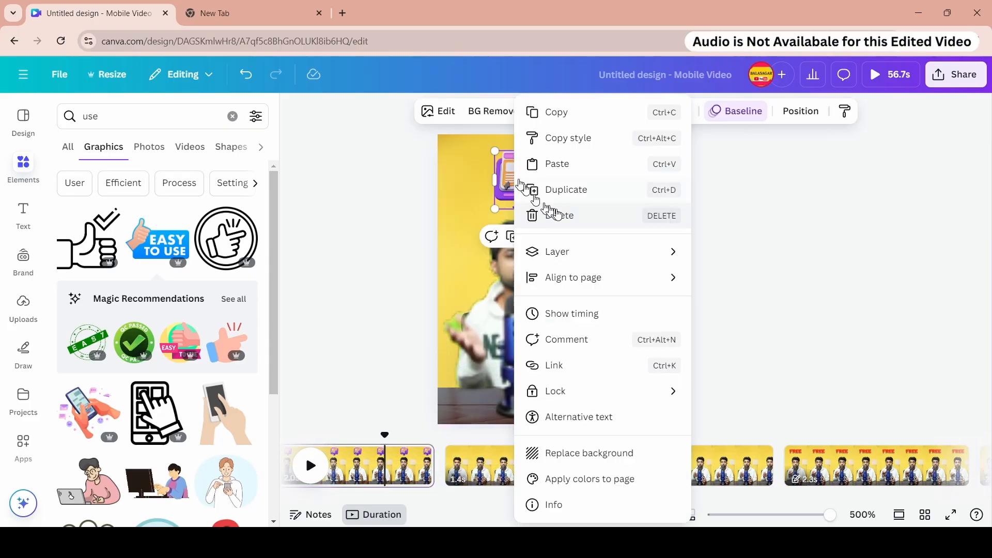
left_click(562, 114)
- Paste the purple web graphic onto the 1.5-second page
left_click_drag(622, 496, 719, 496)
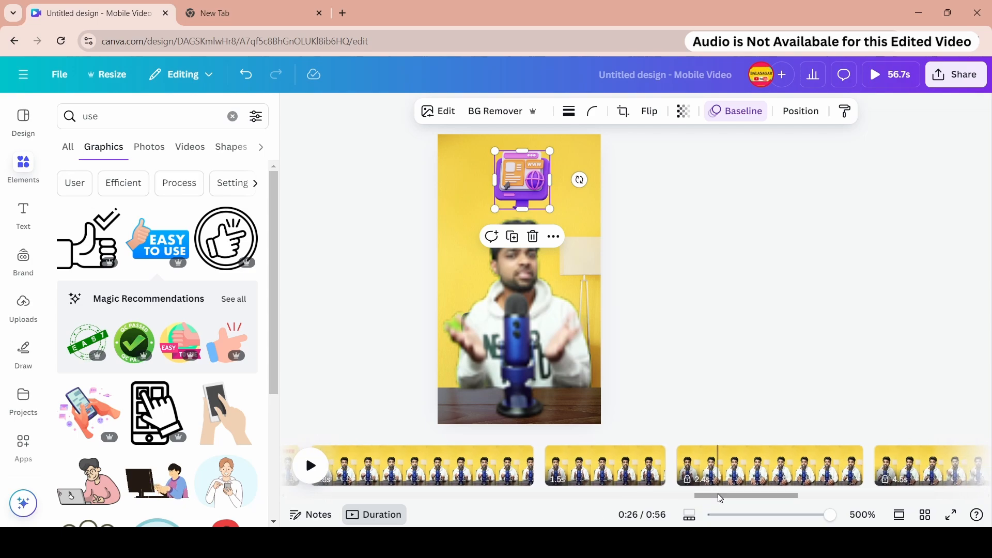
left_click(614, 464)
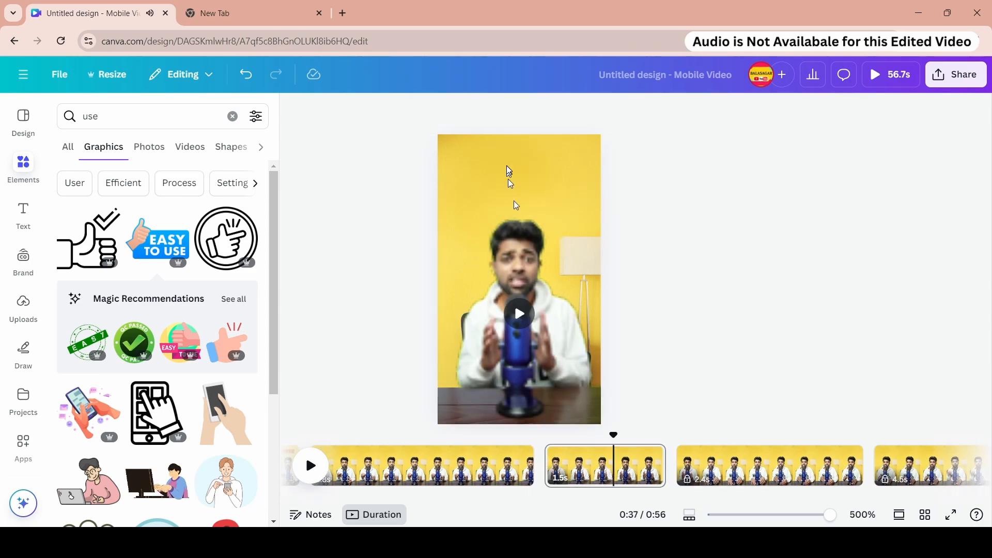
right_click(508, 174)
left_click(536, 235)
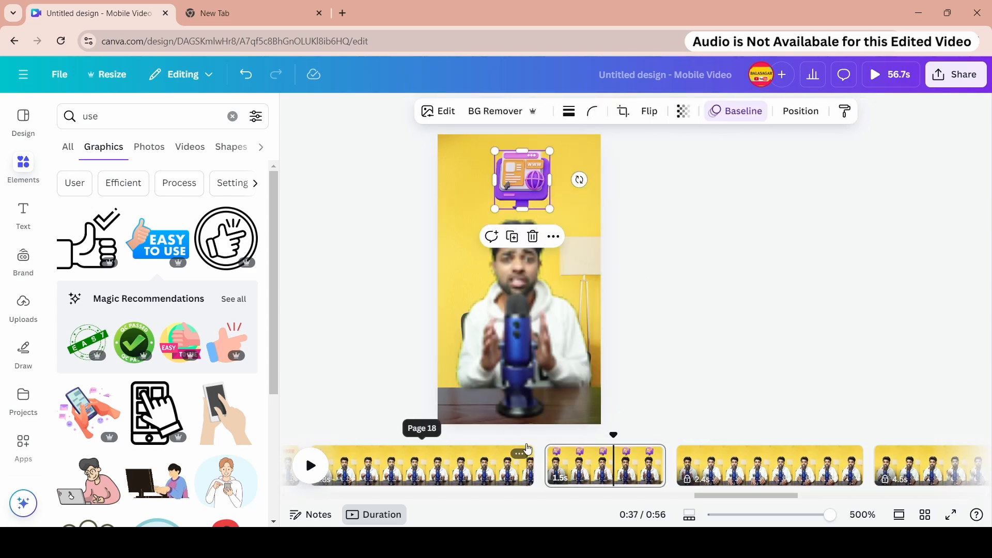
- Play the preview of the pages with the pasted graphic
key("space")
left_click_drag(723, 499, 759, 499)
key("space")
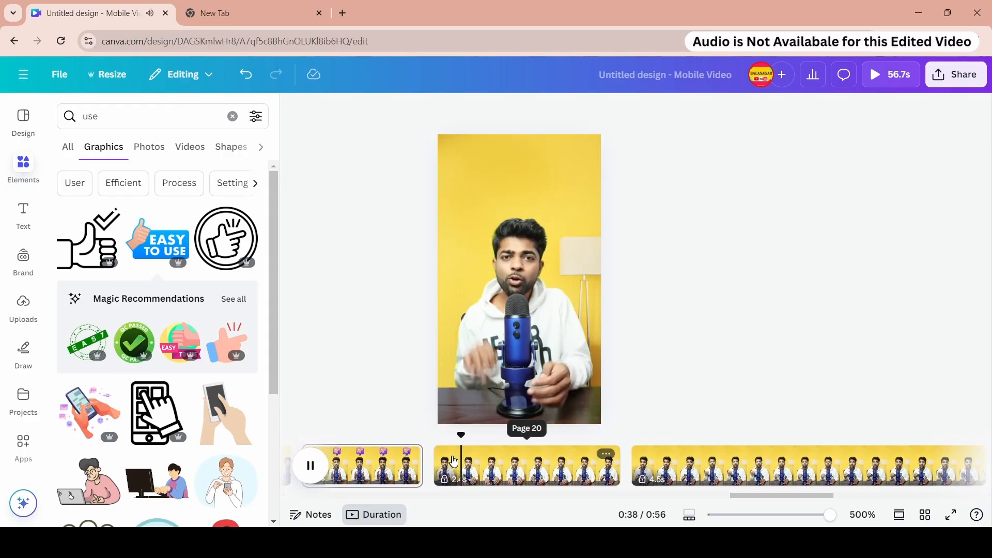
- Lock the 1.5-second page and unlock the following 2.4-second page
right_click(390, 461)
left_click(437, 269)
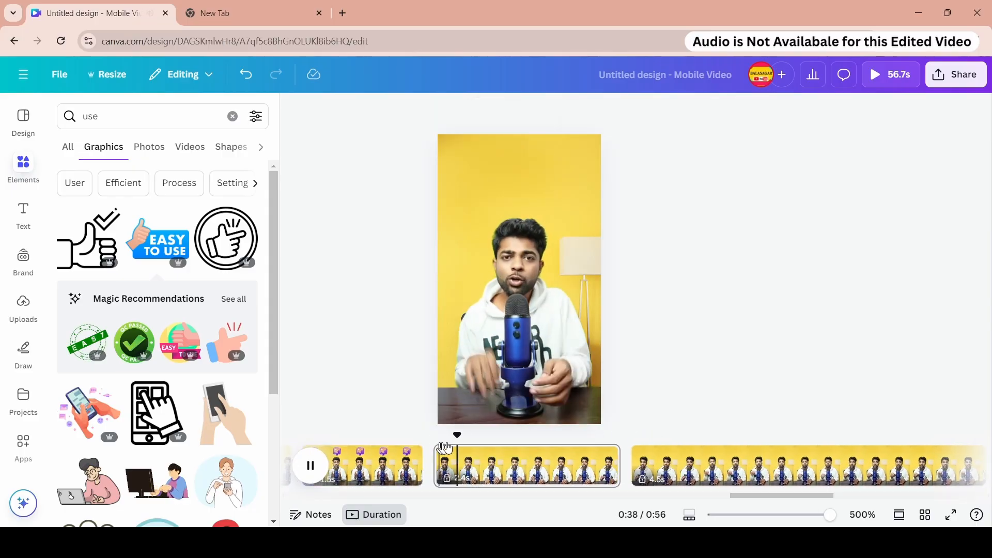
right_click(514, 463)
left_click(556, 306)
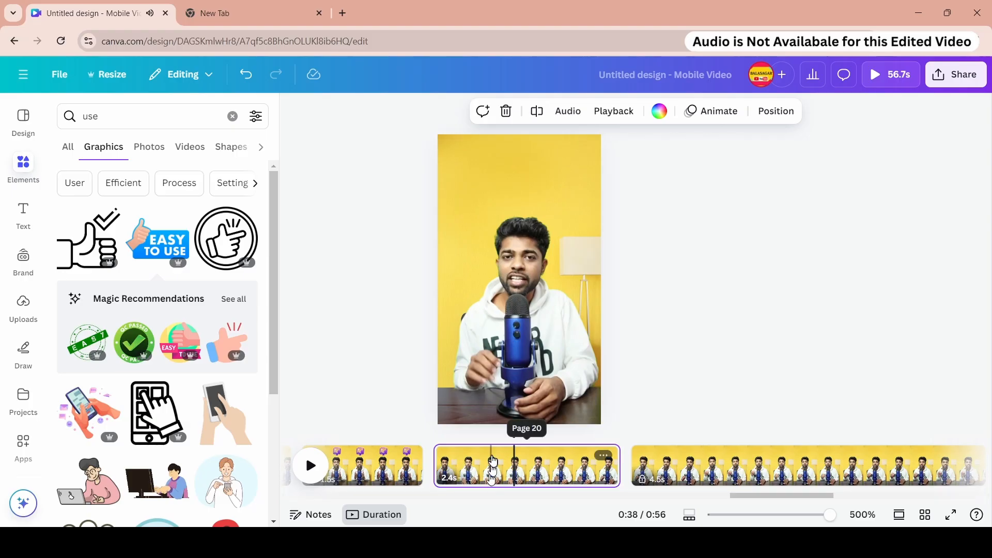
- Search graphics for mobile website and place the laptop-and-phone graphic above the presenter on the 2.4-second page
left_click_drag(485, 443, 542, 440)
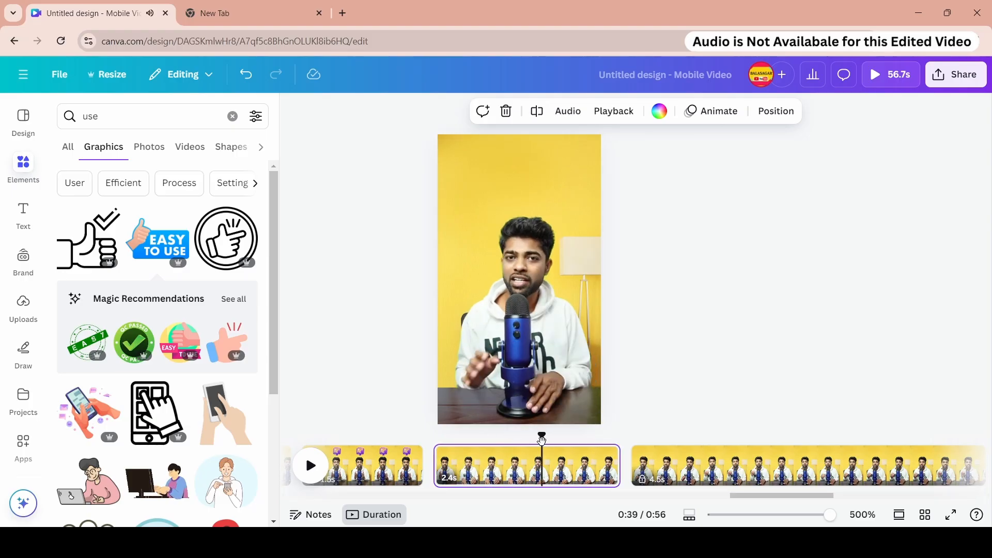
triple_click(111, 115)
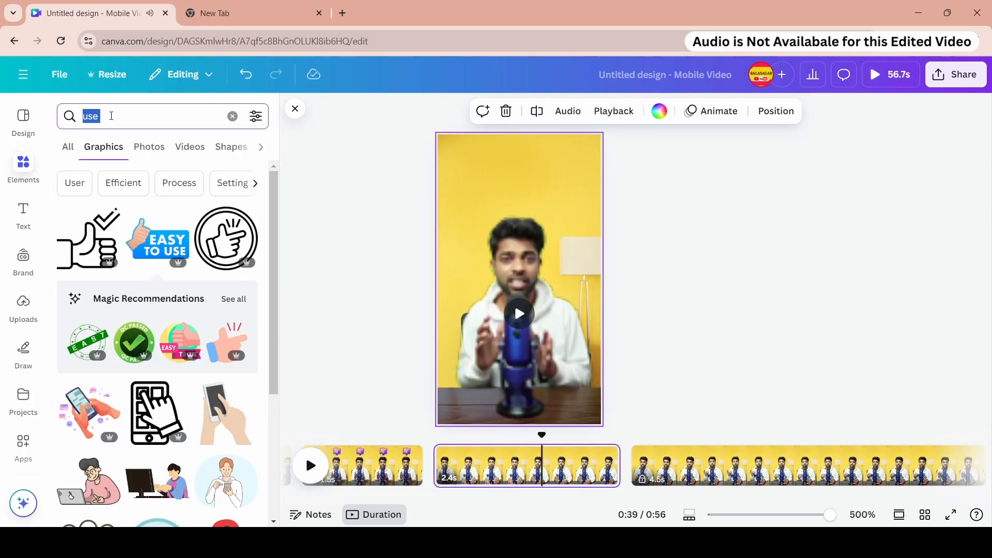
type("mobil")
left_click(106, 169)
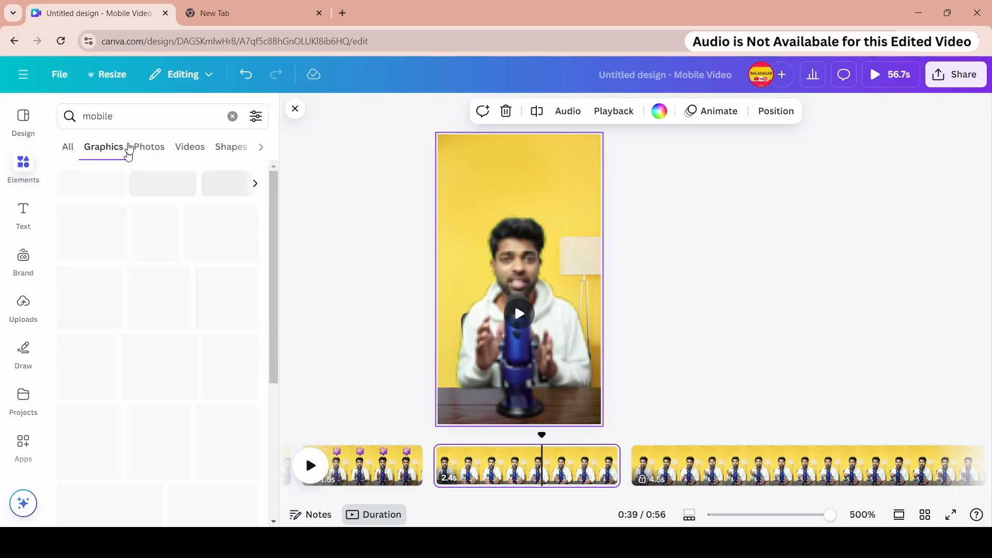
left_click(133, 115)
type("web")
left_click(121, 167)
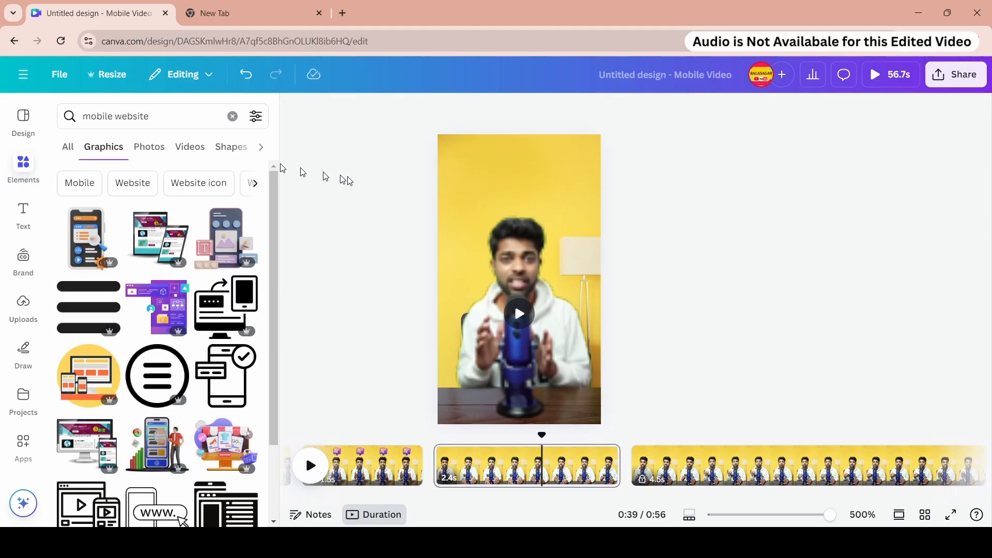
left_click(90, 244)
left_click(498, 154)
left_click(155, 238)
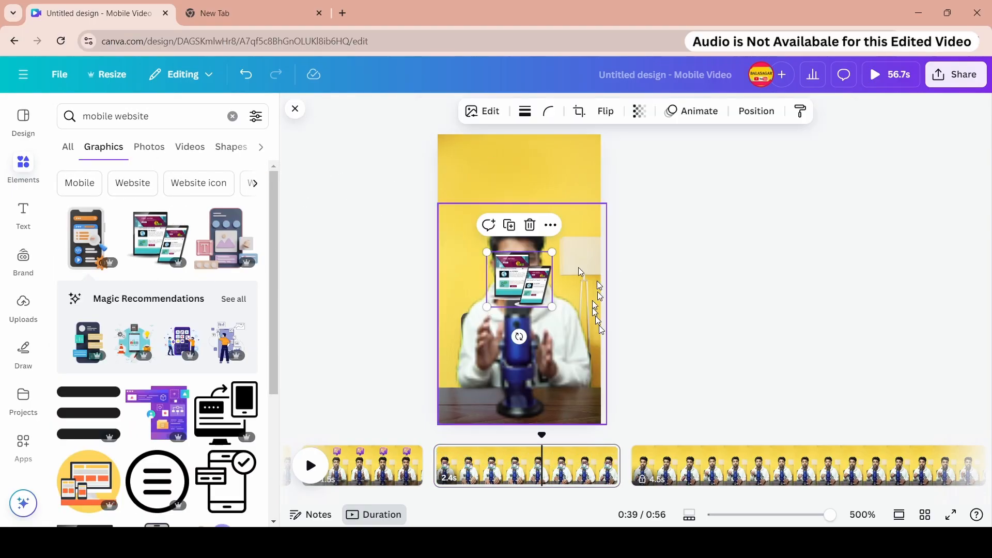
left_click_drag(520, 279, 522, 178)
left_click(662, 218)
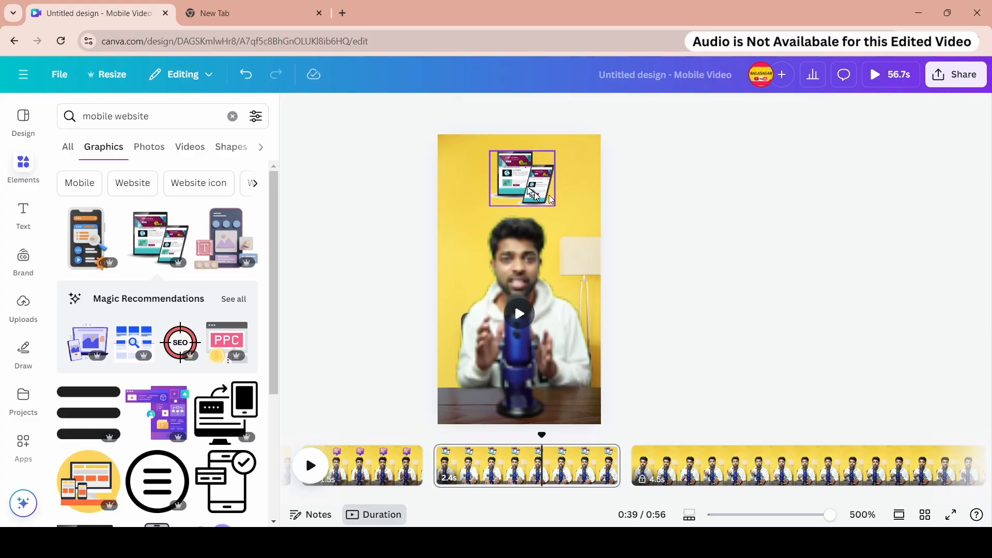
- Apply the Tumble animation and the Wiggle motion effect to the laptop-and-phone graphic
left_click(532, 187)
left_click(716, 118)
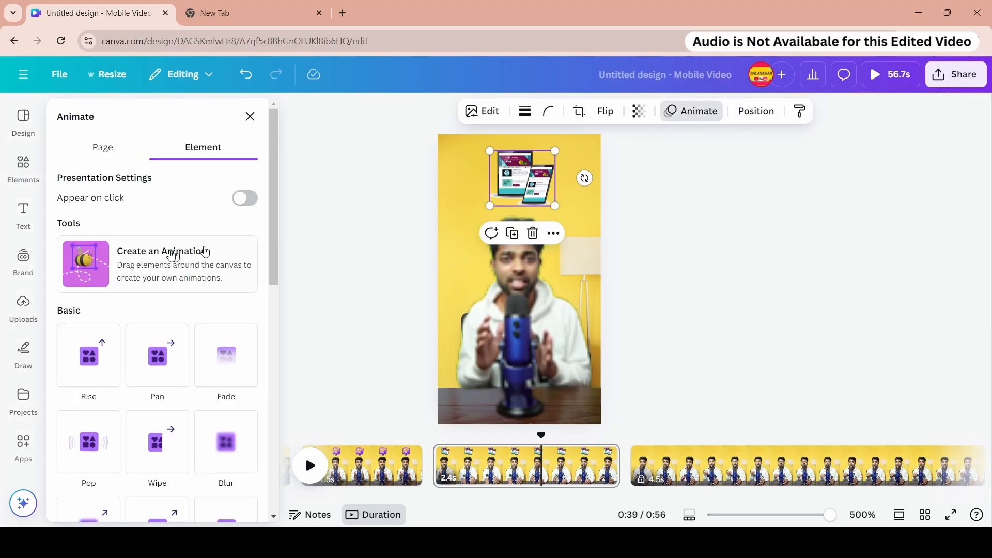
scroll(192, 292, "down", 10)
left_click(89, 208)
scroll(181, 267, "down", 5)
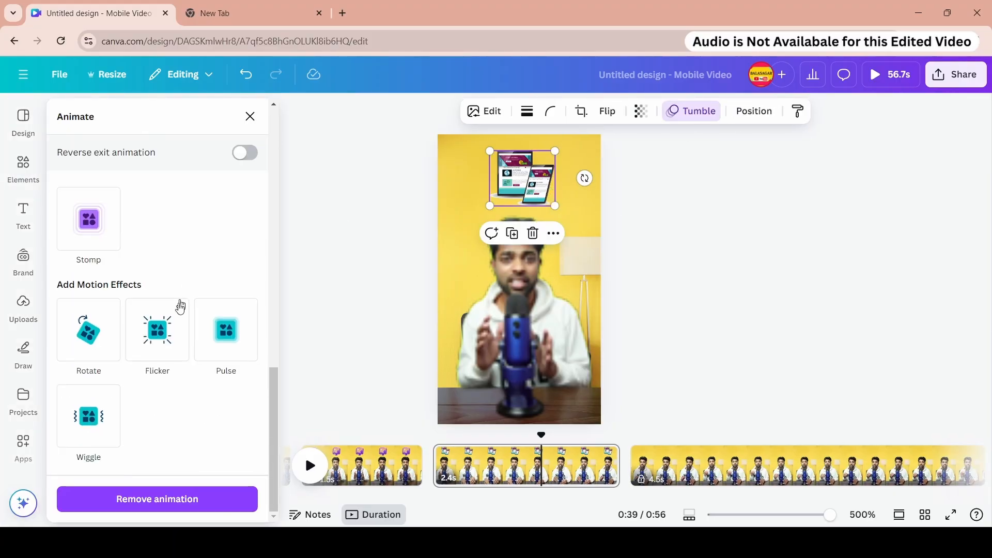
left_click(116, 413)
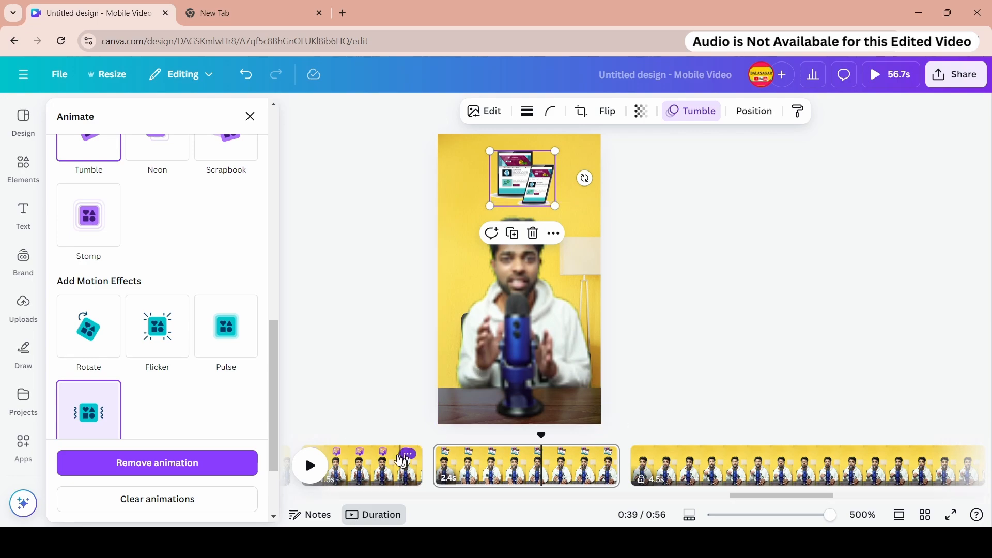
- Play the preview of the recent pages
left_click(377, 446)
key("space")
key("space")
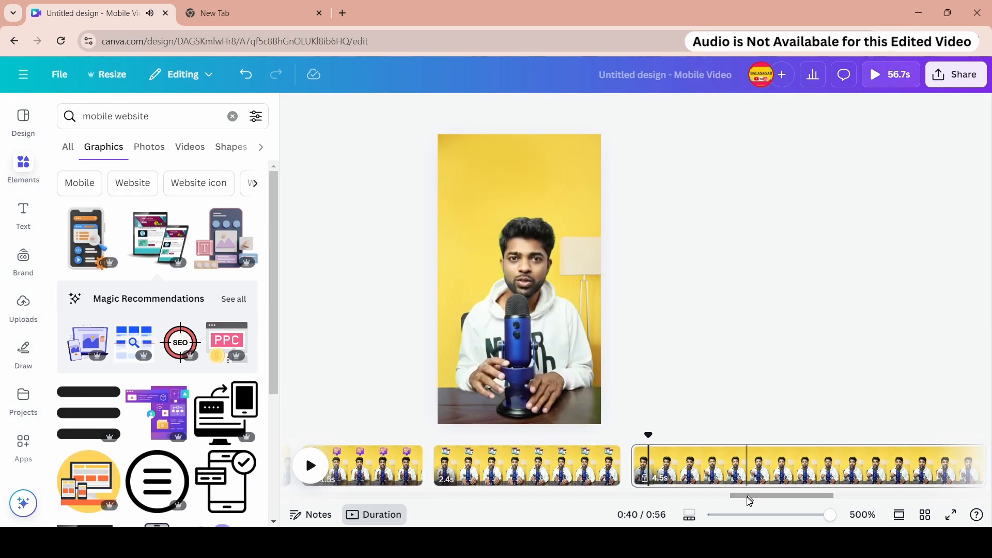
left_click_drag(747, 496, 770, 501)
- Lock the 2.4-second page and unlock the following 4.5-second page
right_click(354, 456)
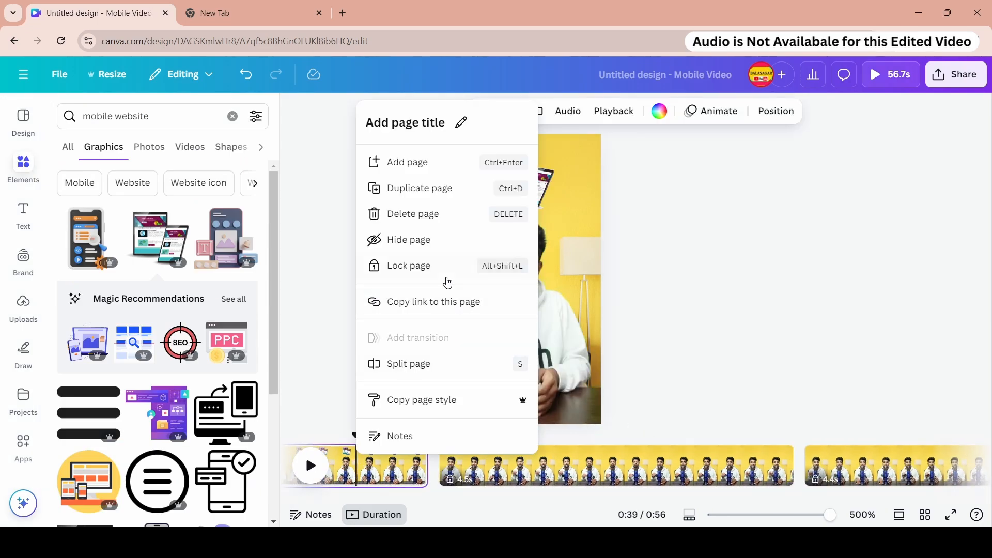
left_click(446, 273)
right_click(502, 459)
left_click(579, 294)
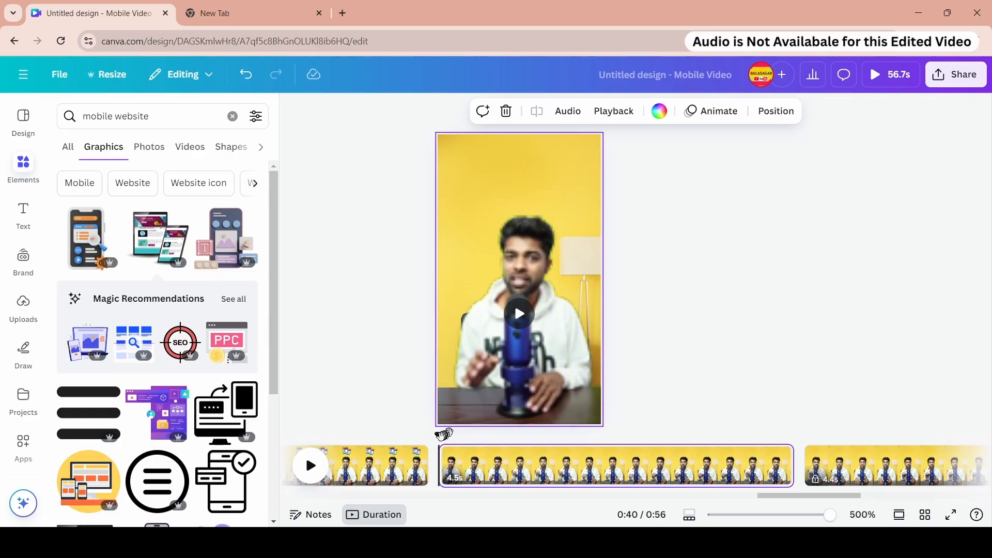
- Split the 4.5-second page at 42.6 s
left_click_drag(440, 434, 612, 437)
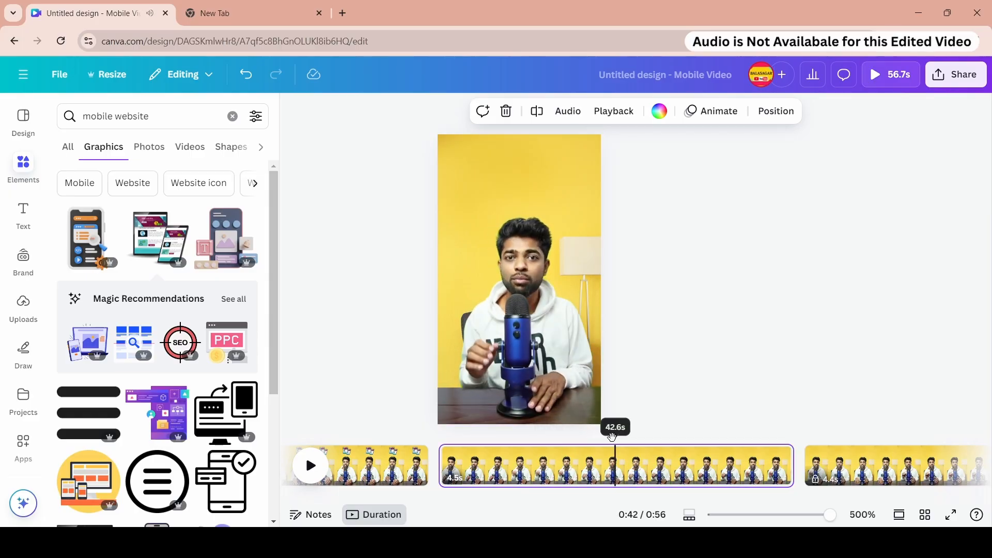
right_click(615, 461)
left_click(646, 368)
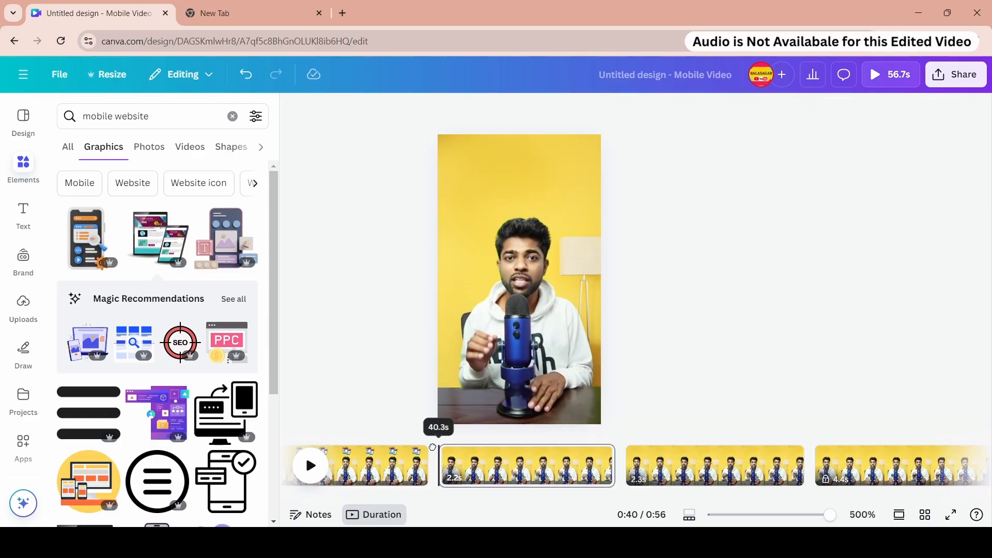
- Copy the gear graphic from the 2.0-second page earlier in the timeline
key("space")
key("space")
left_click_drag(798, 496, 537, 503)
left_click(622, 469)
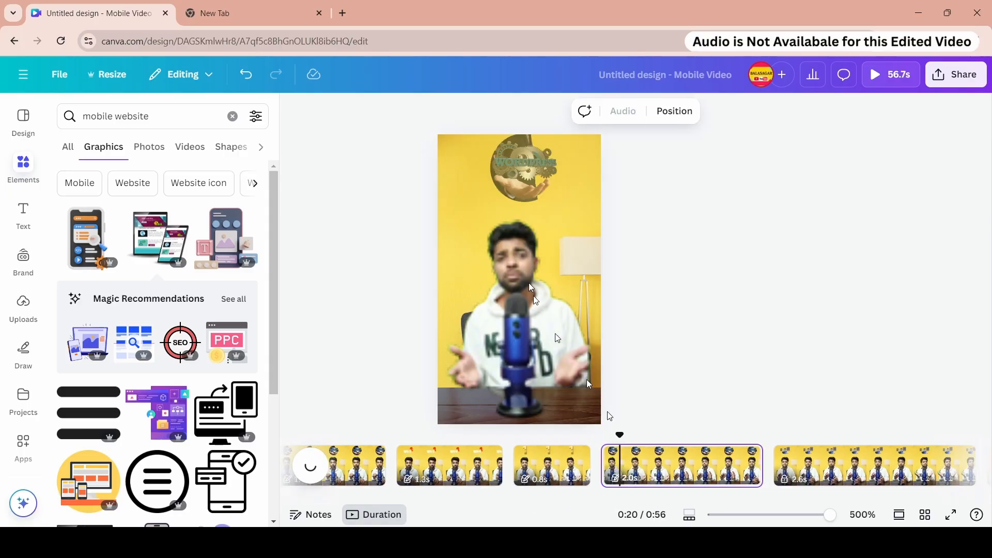
right_click(623, 467)
left_click(700, 317)
right_click(650, 473)
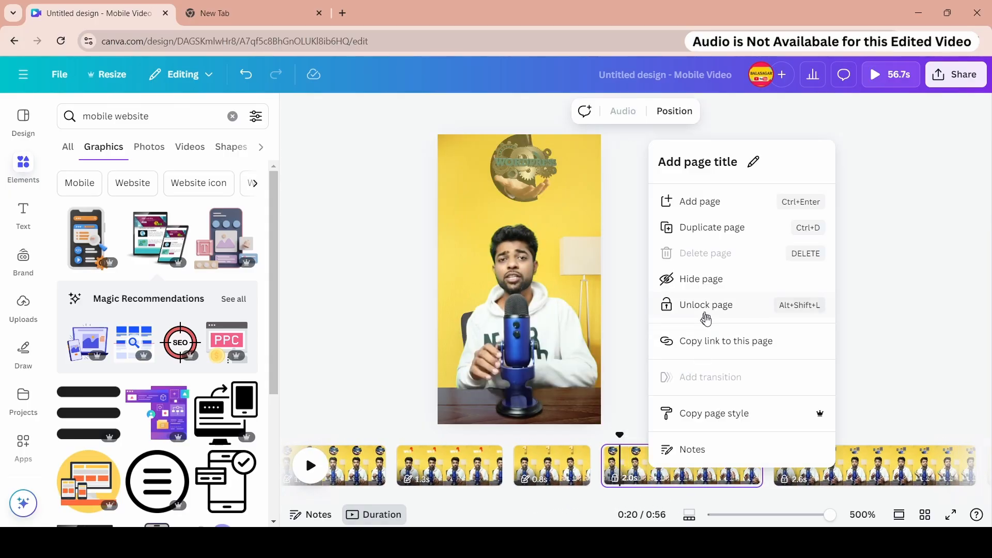
left_click(519, 171)
right_click(516, 170)
left_click(560, 119)
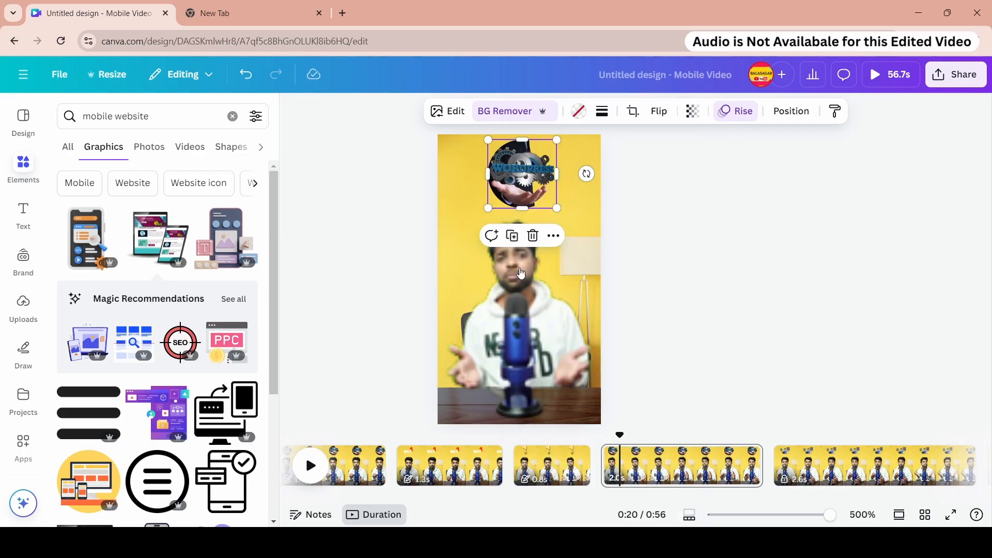
- Paste the gear graphic onto the 2.2-second page
scroll(424, 465, "right", 10)
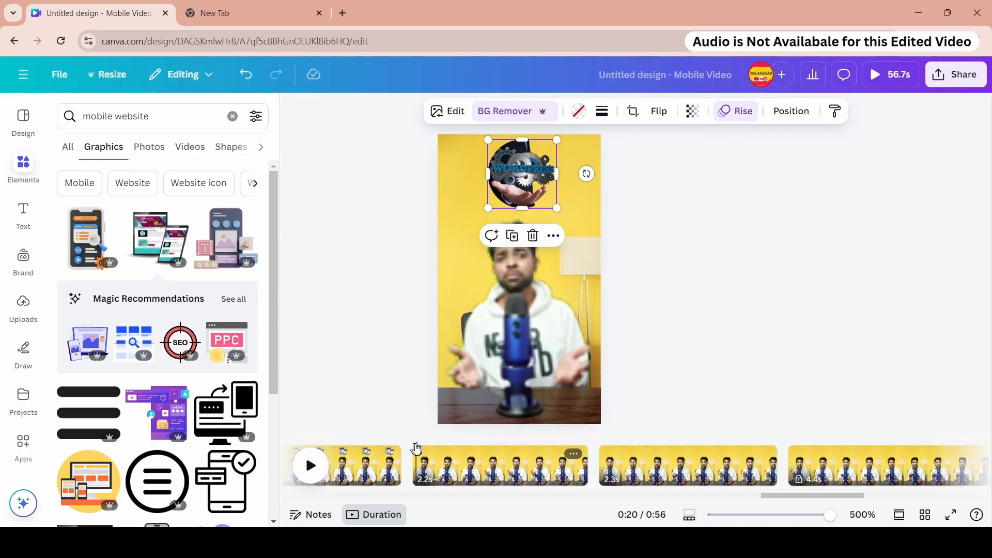
left_click(414, 449)
right_click(518, 166)
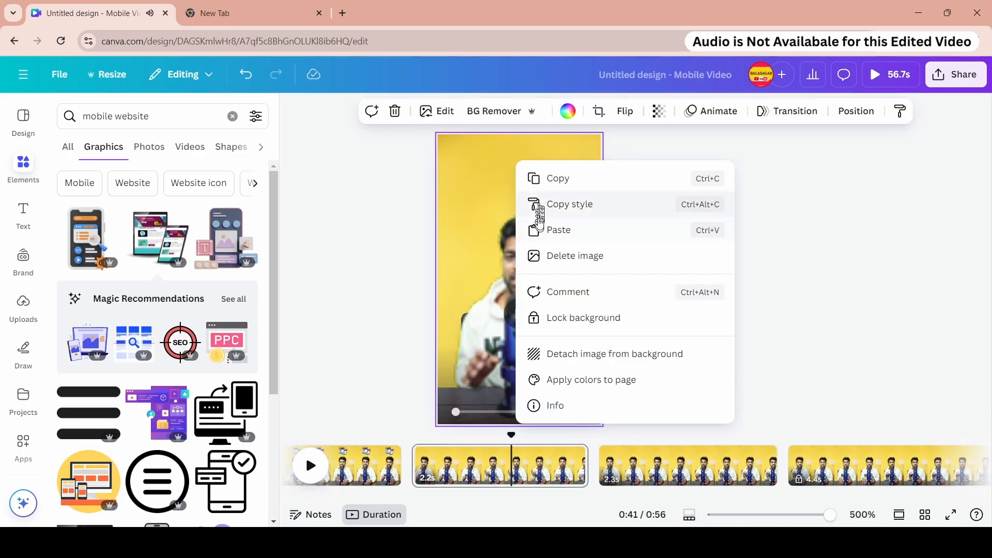
left_click(543, 231)
left_click(413, 450)
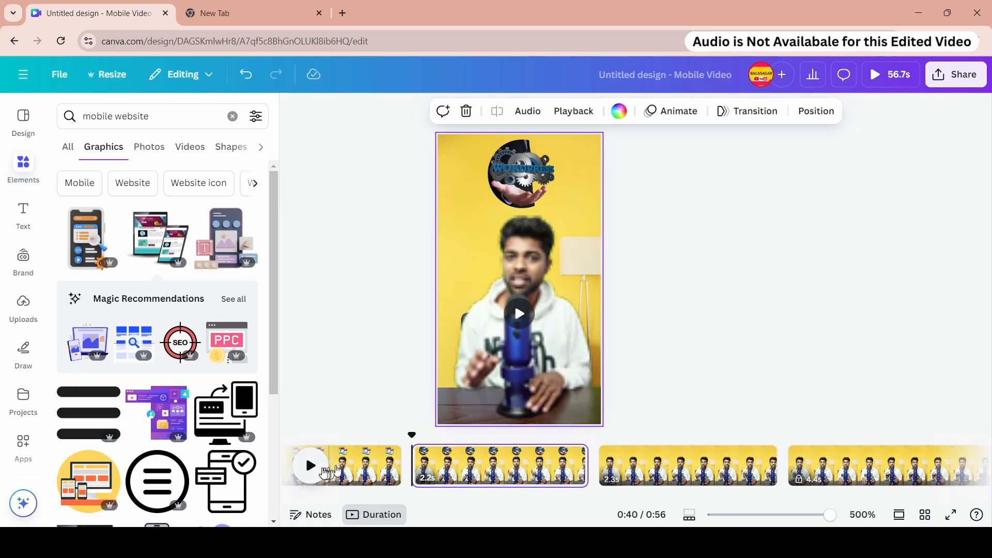
- Preview the video and add the website devices graphic, moving it up above the presenter's head
left_click(310, 465)
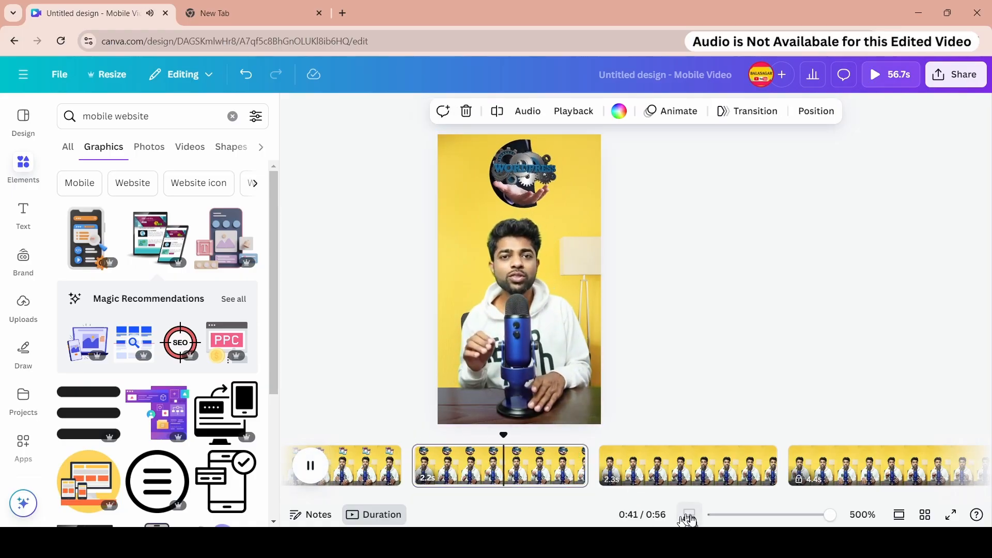
left_click(160, 238)
left_click_drag(529, 289, 528, 186)
left_click(529, 230)
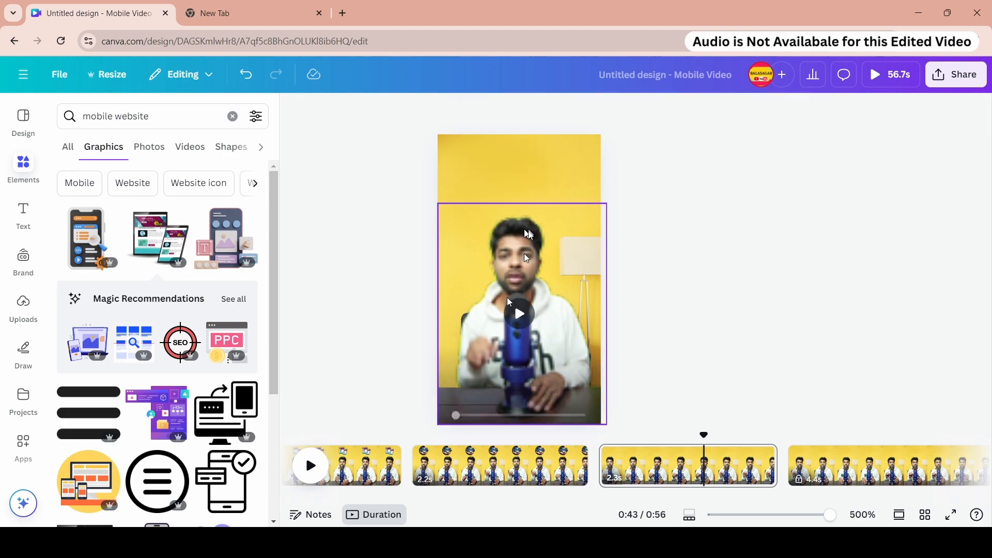
- Unlock Page 20, the earlier page in the timeline
left_click(366, 468)
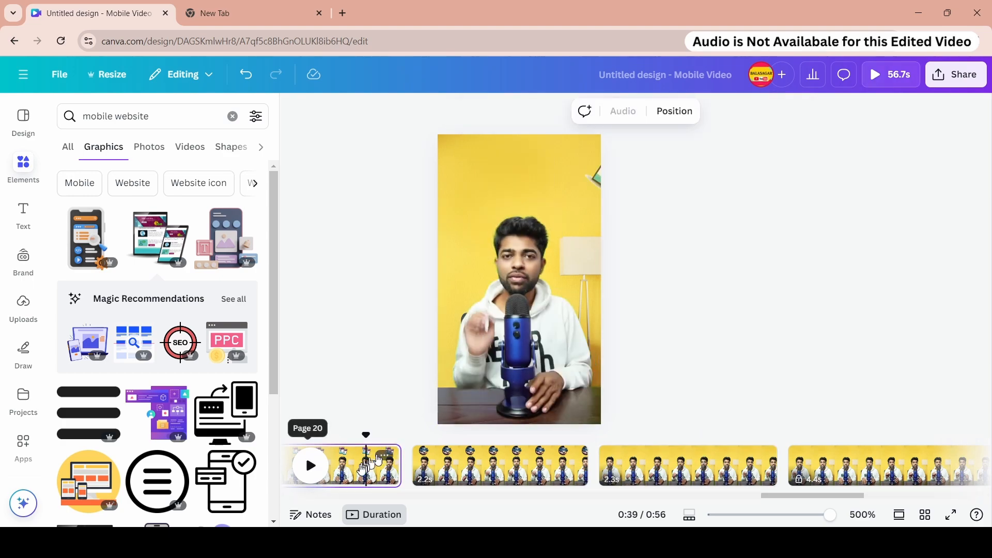
right_click(365, 468)
left_click(454, 305)
right_click(375, 461)
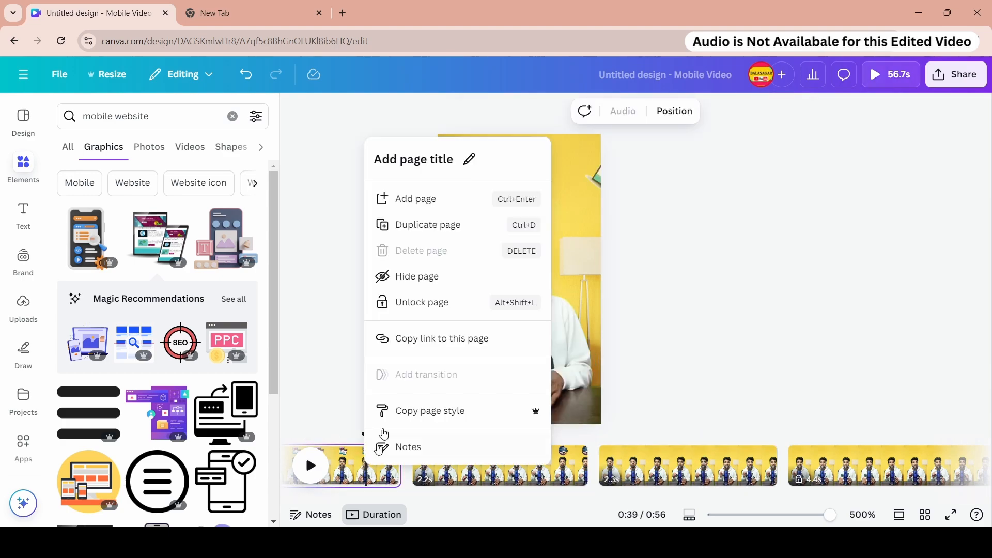
left_click(421, 303)
- Copy the website devices graphic from the 2.4-second page
left_click(535, 179)
right_click(534, 179)
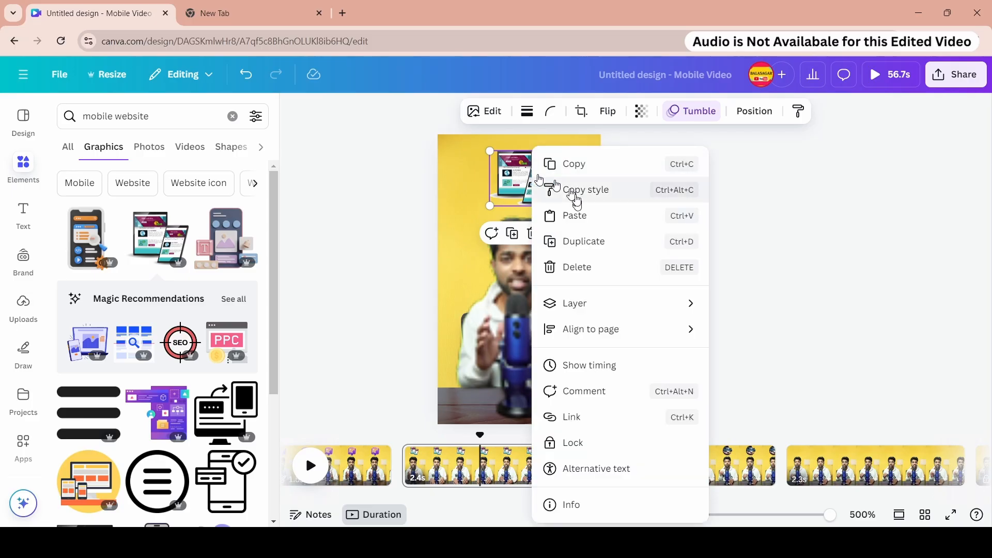
left_click(578, 165)
- Paste the website devices graphic onto the 2.3-second page
left_click_drag(743, 495, 786, 498)
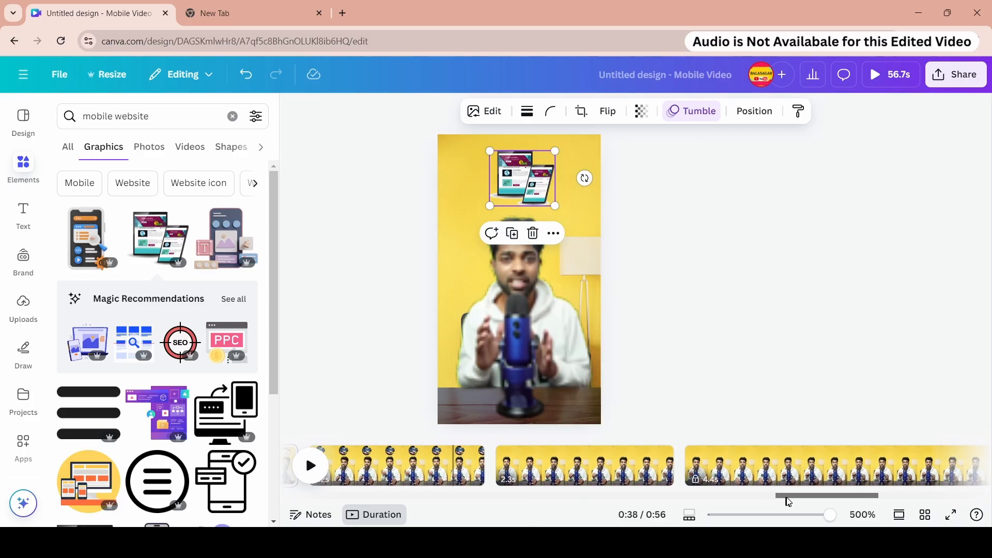
left_click(571, 487)
right_click(514, 177)
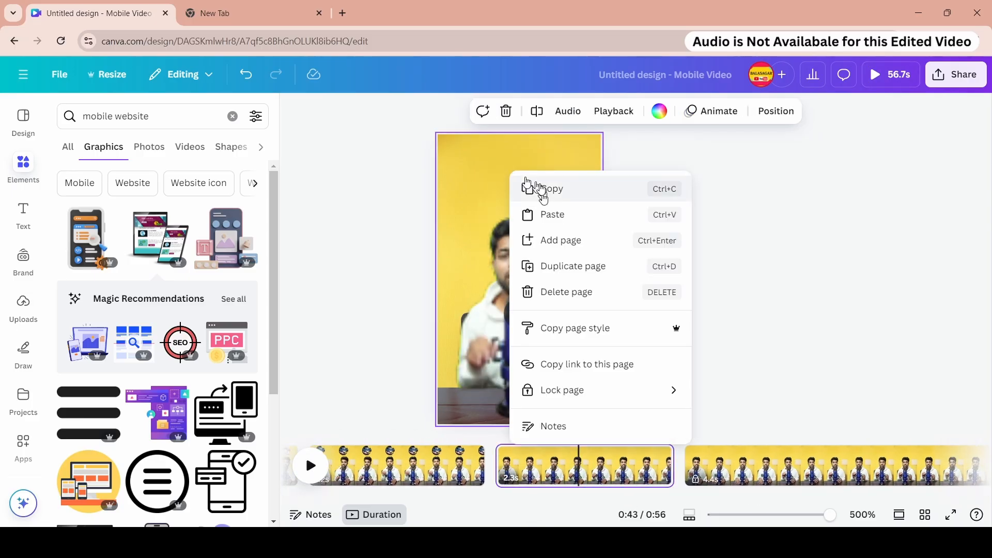
left_click(550, 213)
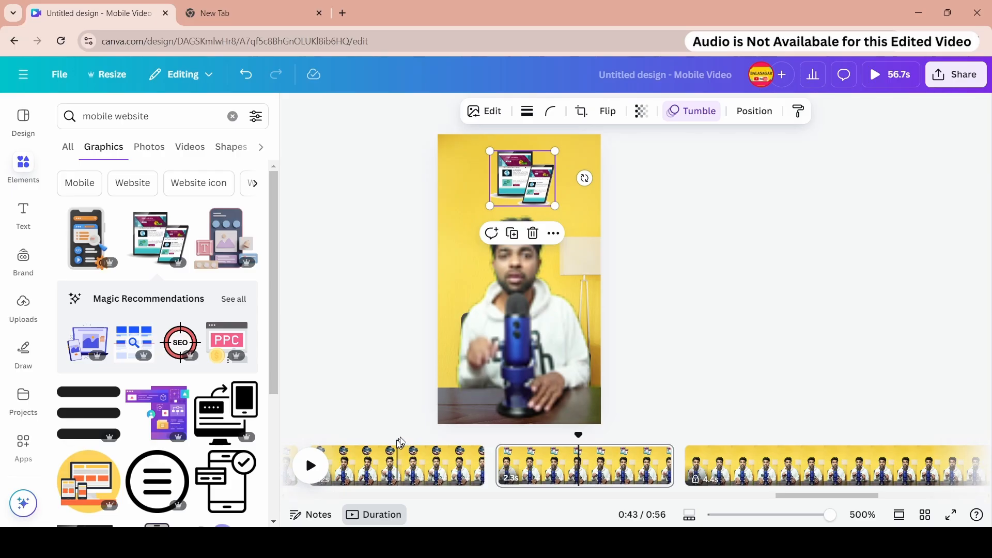
- Play back the video to preview the pasted graphic
left_click(379, 445)
left_click(311, 465)
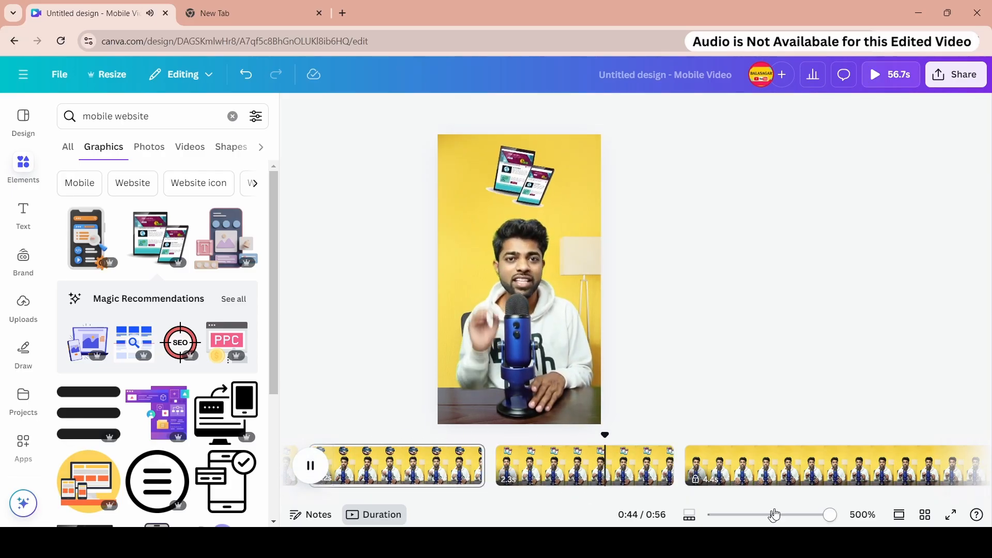
left_click_drag(809, 497, 825, 499)
- Lock the previous page and unlock the 4.4-second page
right_click(418, 478)
left_click(480, 277)
right_click(681, 465)
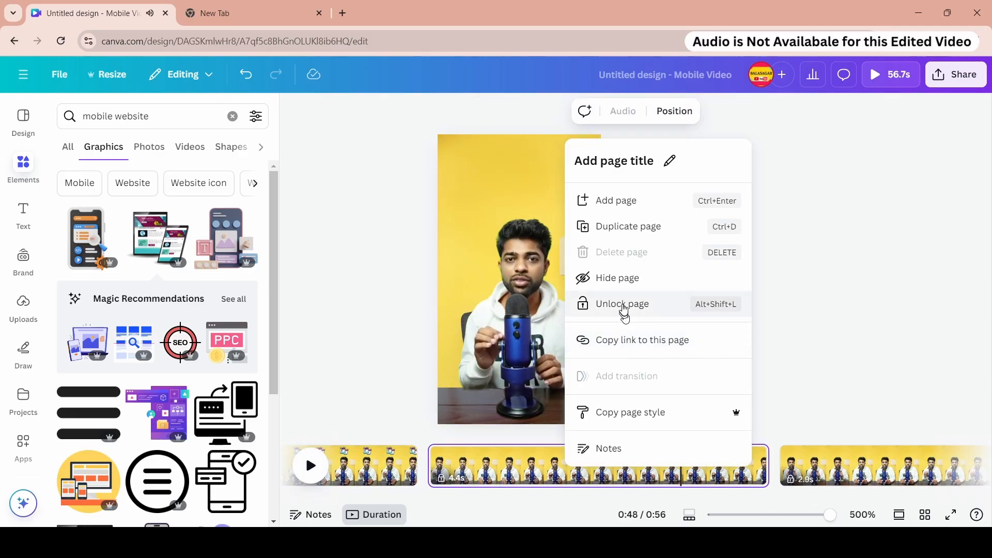
left_click(622, 305)
- Search the graphics for website 3d and browse through the results
scroll(172, 363, "down", 10)
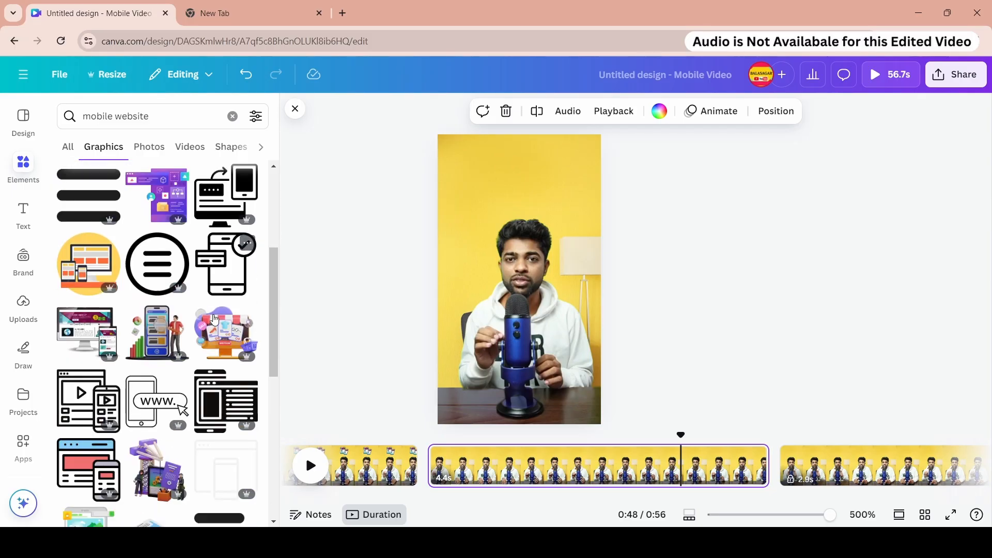
double_click(100, 116)
type("we")
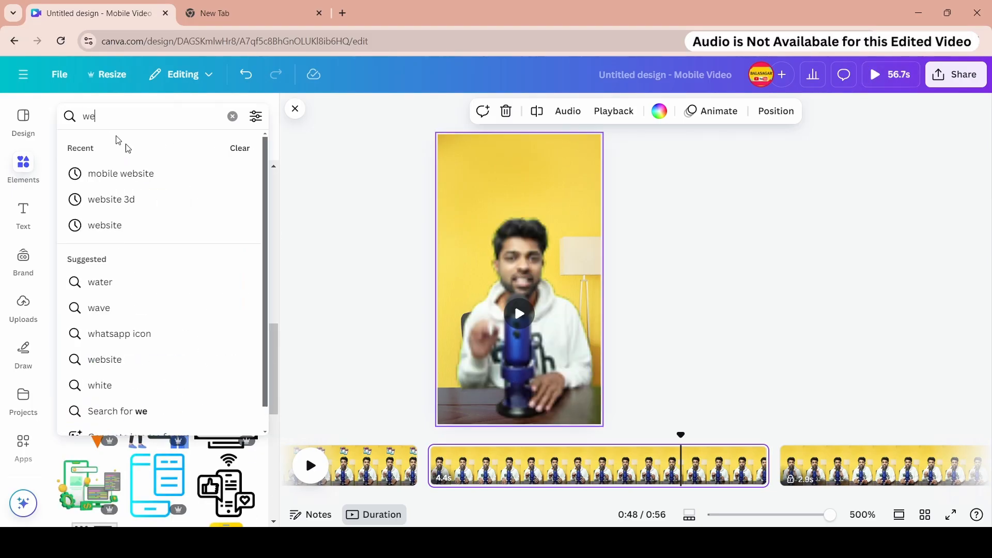
left_click(145, 199)
scroll(183, 314, "down", 3)
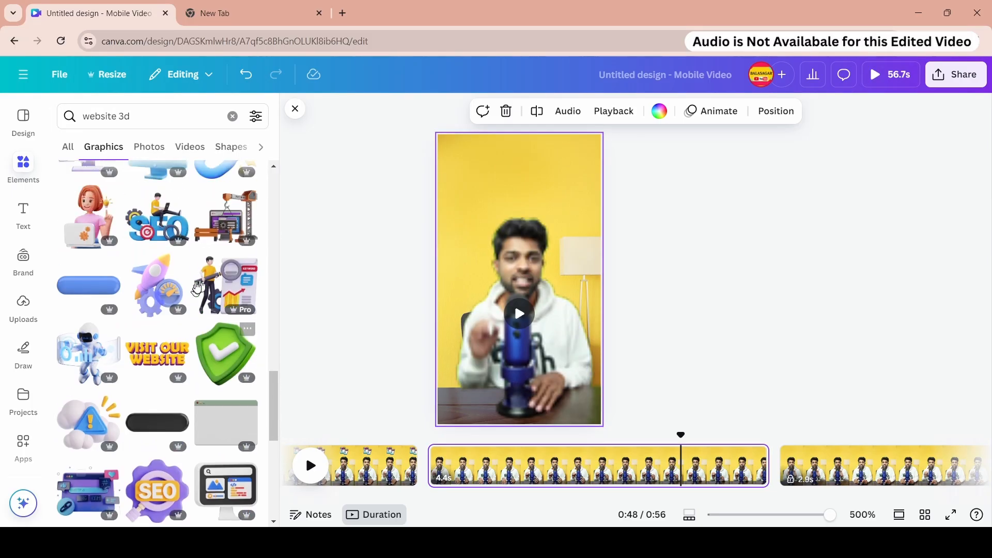
scroll(212, 281, "down", 3)
scroll(194, 293, "down", 10)
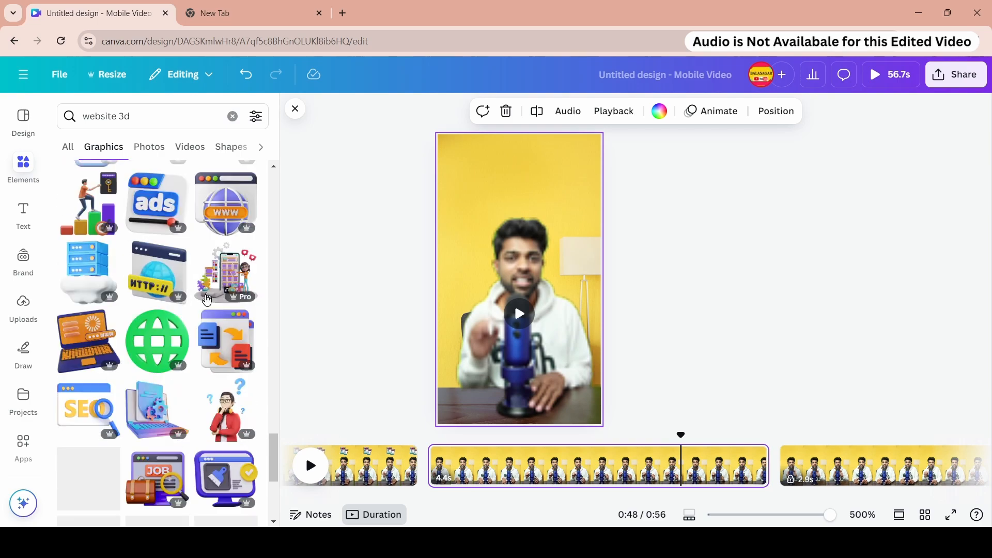
scroll(197, 308, "up", 2)
scroll(182, 296, "down", 5)
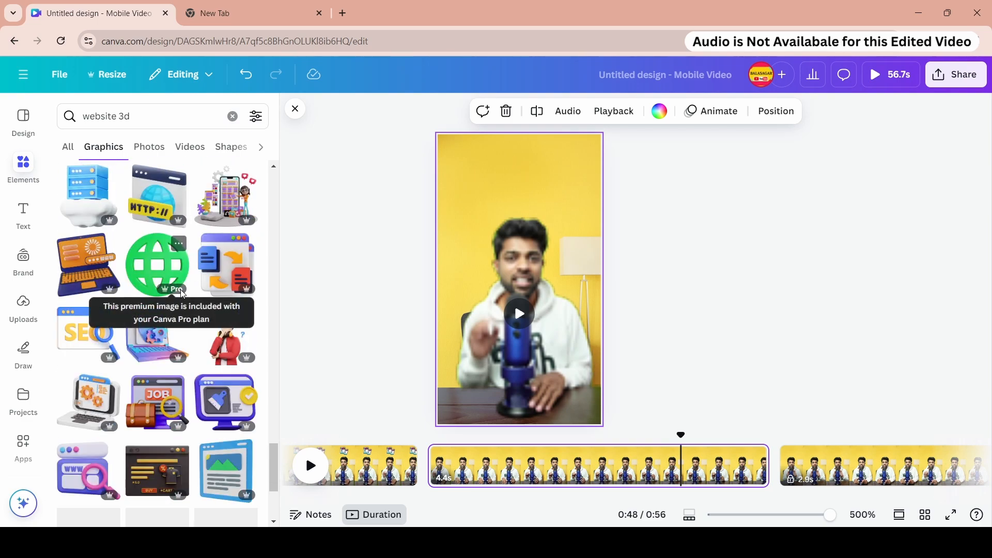
scroll(195, 315, "down", 3)
scroll(186, 333, "down", 3)
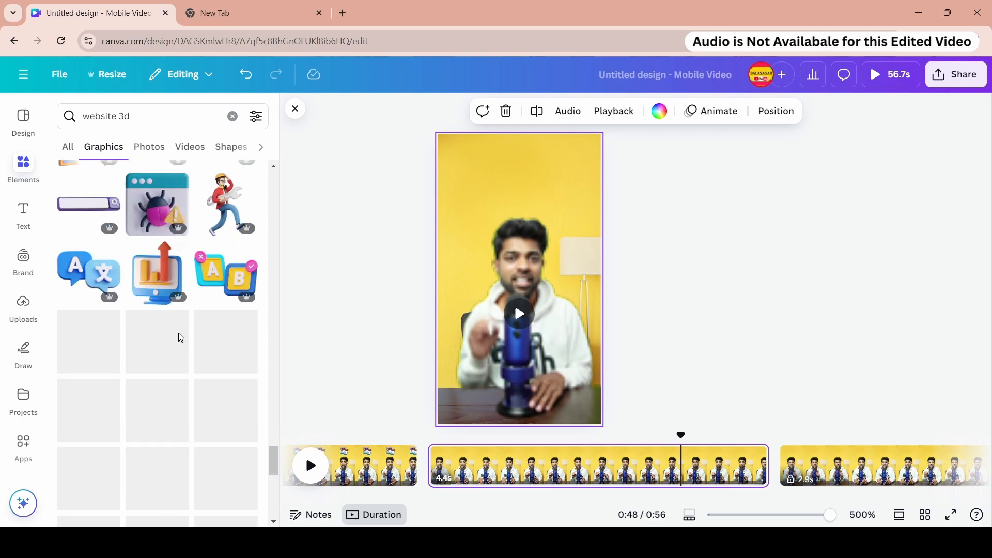
scroll(182, 332, "down", 3)
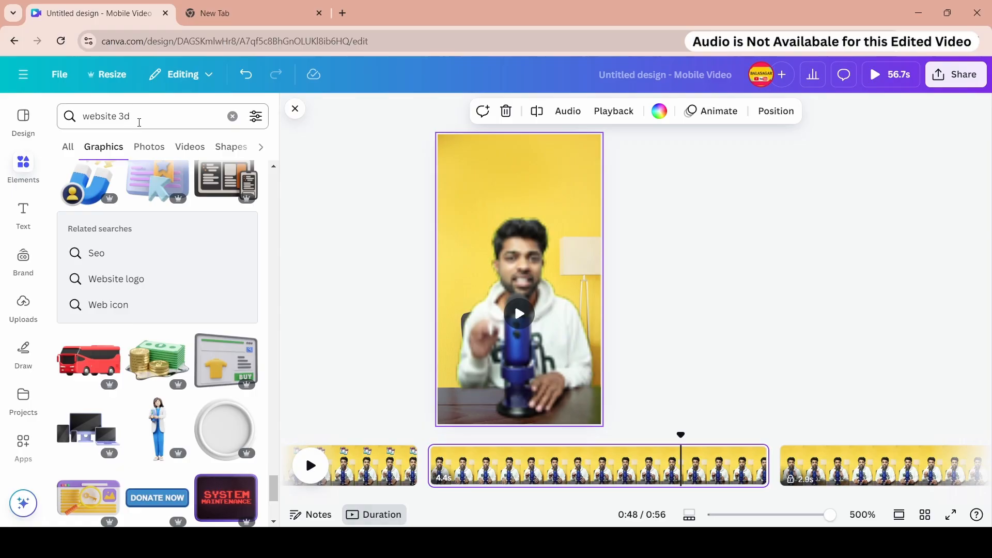
- Search for website mobile 3d graphics and add a 3D phone graphic above the presenter
left_click(117, 119)
type("mobi")
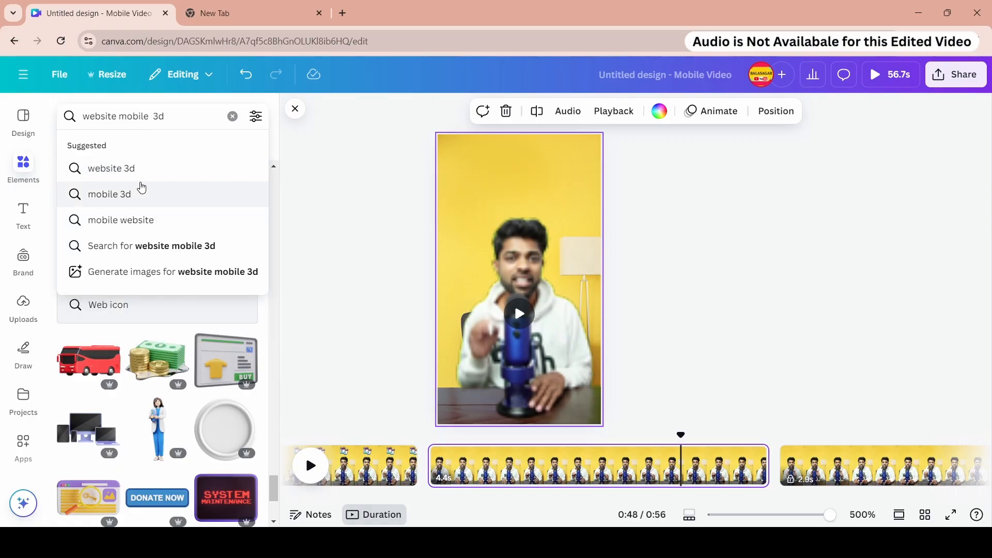
type("le")
key("BackSpace")
key("Return")
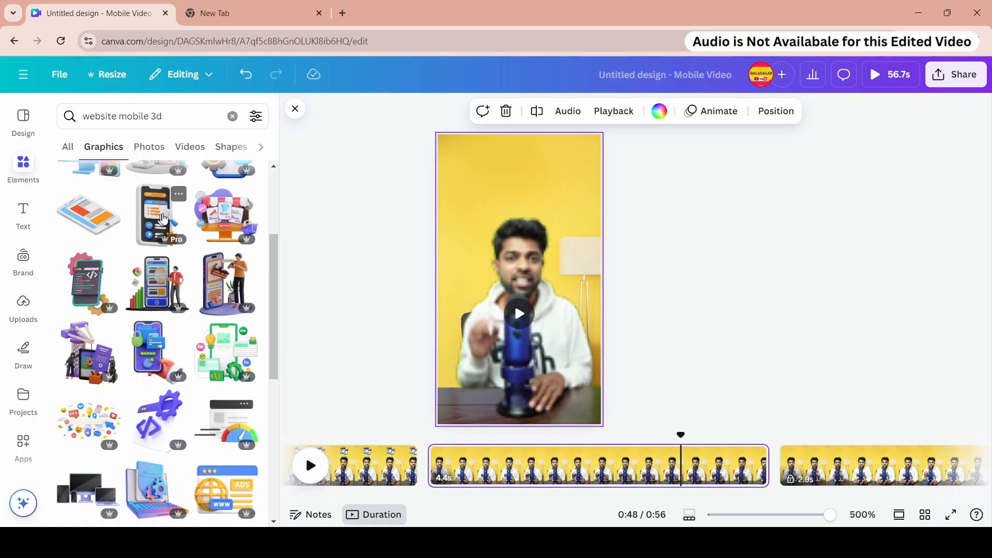
left_click(162, 220)
left_click_drag(584, 374, 536, 301)
left_click_drag(479, 257, 488, 208)
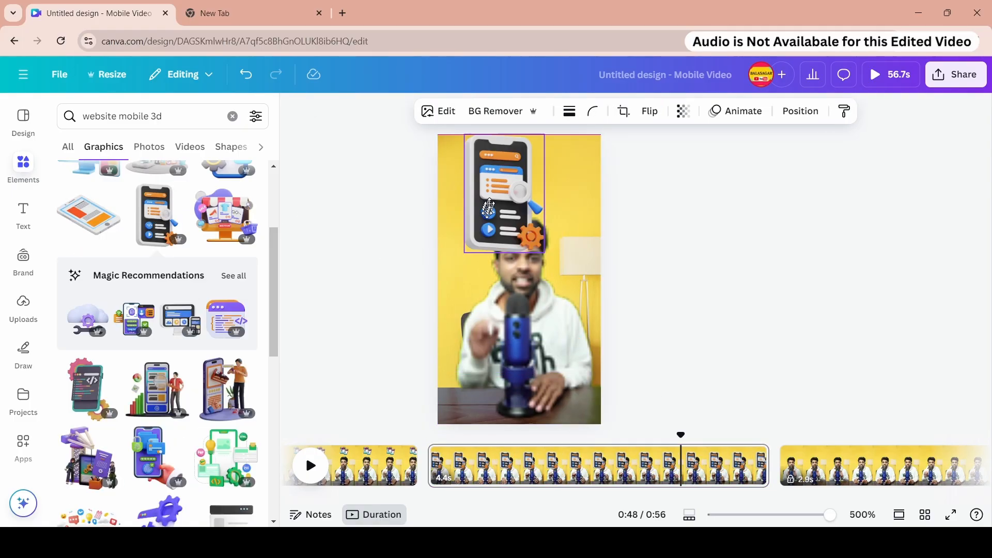
- Shrink the phone graphic and keep it centred above the presenter's head
scroll(155, 335, "down", 5)
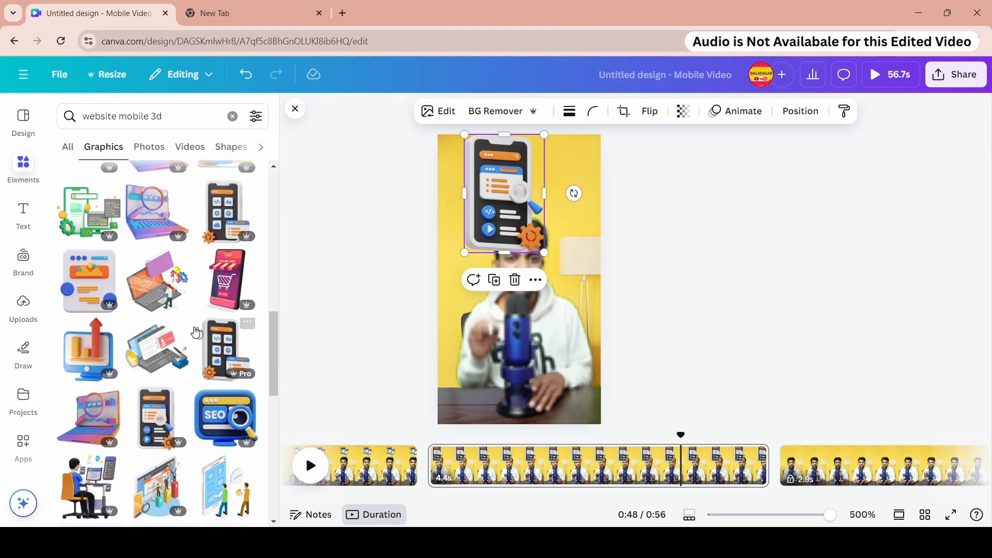
scroll(196, 332, "down", 5)
left_click_drag(464, 253, 519, 188)
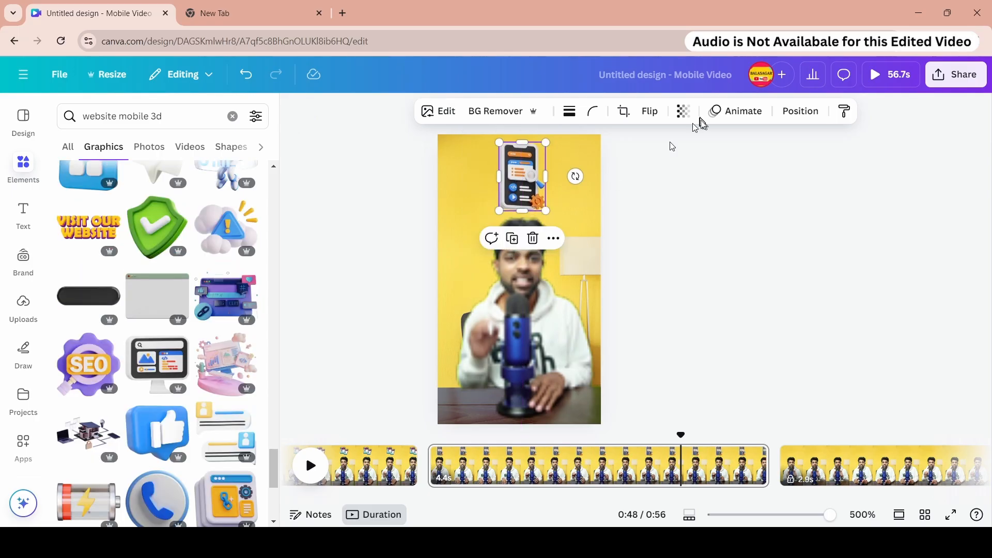
- Animate the phone graphic with the Tumble animation
left_click(729, 113)
scroll(206, 320, "down", 8)
left_click(91, 330)
scroll(129, 341, "down", 6)
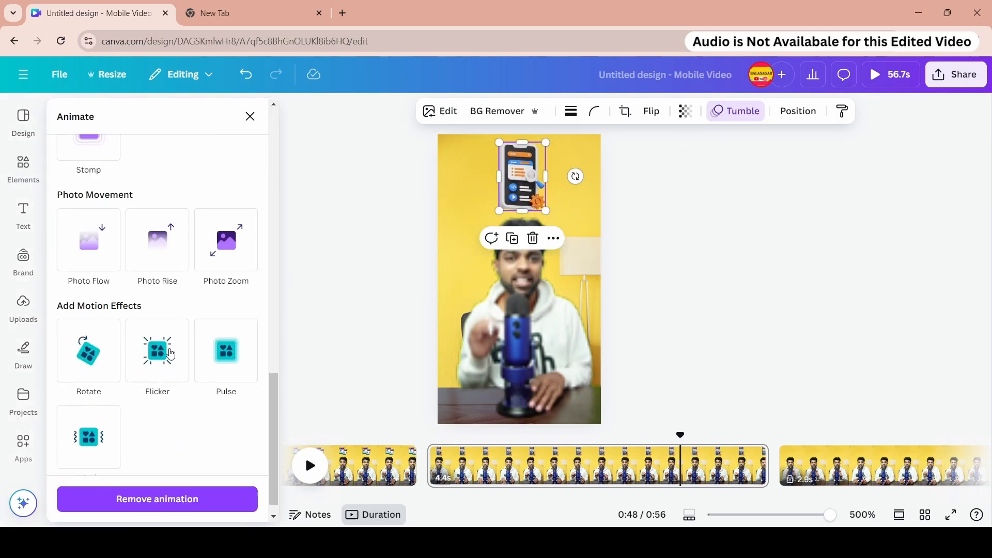
left_click(100, 404)
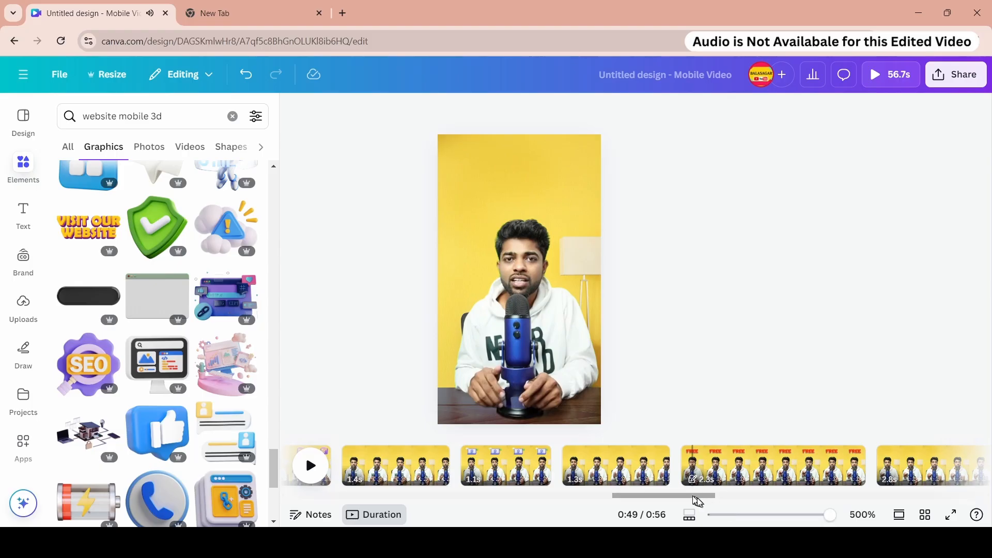
- Lock the preceding page and unlock the 2.9-second page
left_click_drag(694, 498, 931, 481)
right_click(450, 456)
left_click(517, 269)
left_click(595, 465)
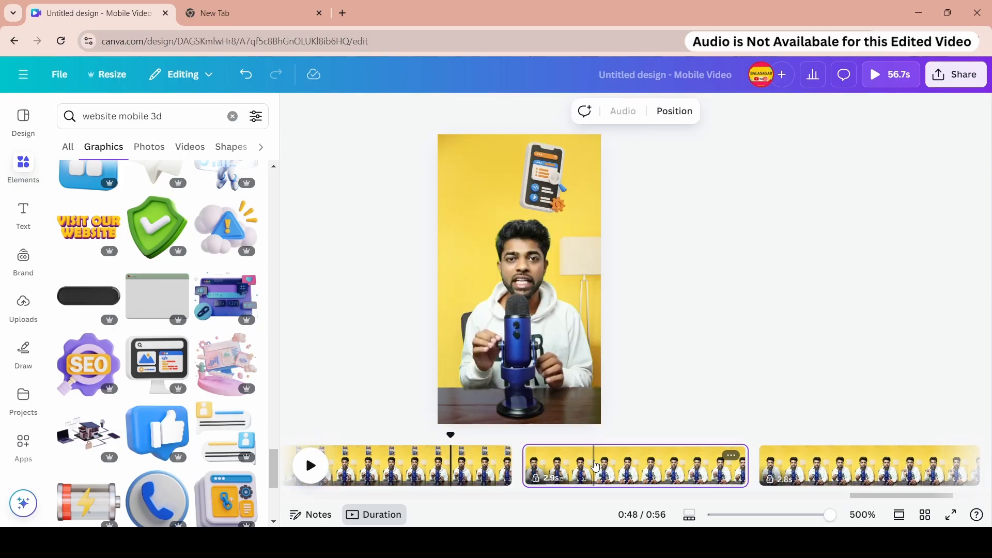
right_click(595, 465)
left_click(671, 299)
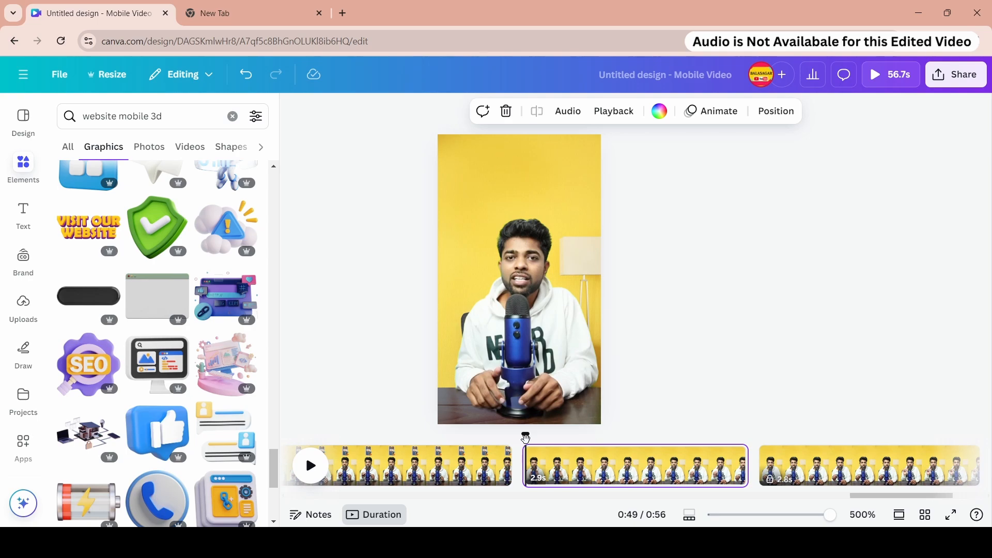
- Unlock the 1.6-second page holding the website monitor graphic
key("space")
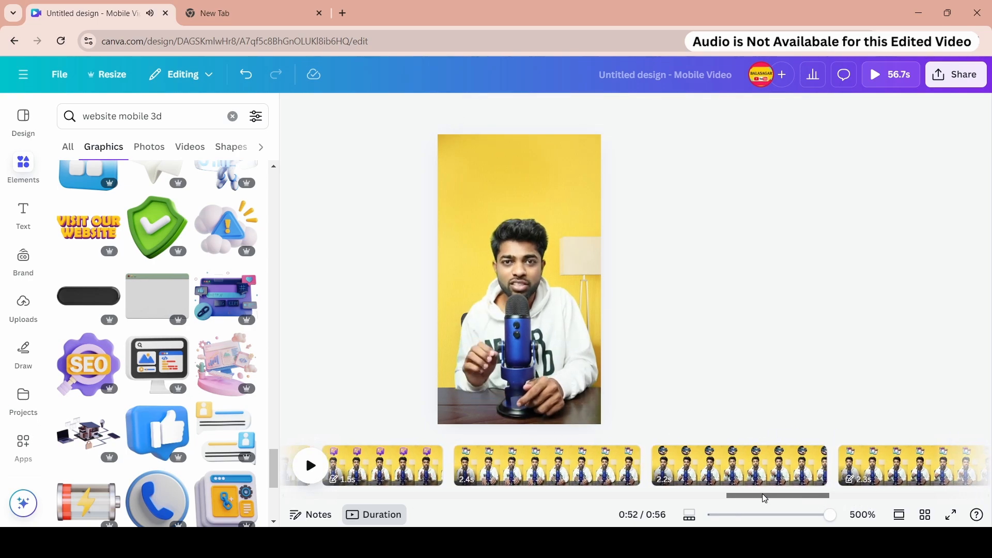
left_click_drag(766, 496, 740, 496)
left_click(535, 465)
left_click(531, 172)
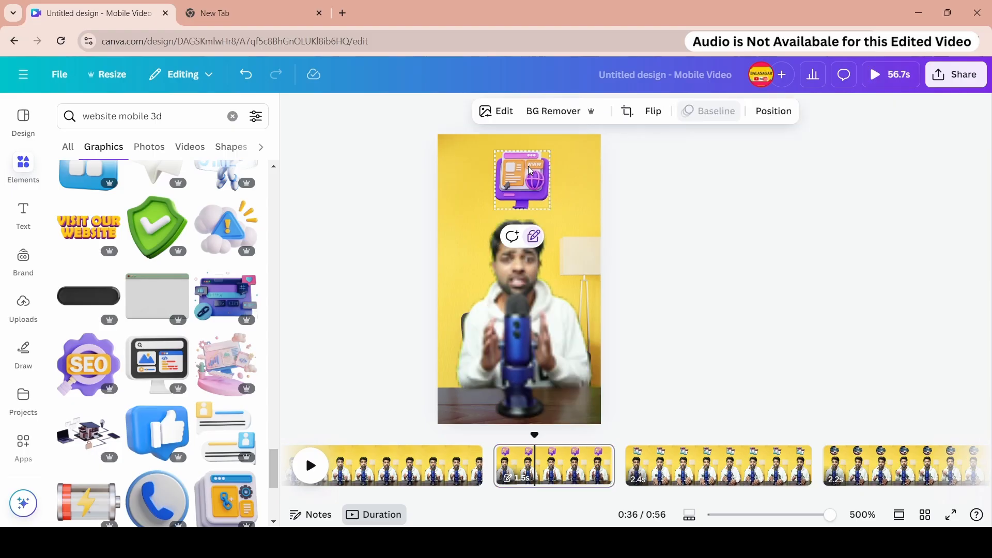
right_click(555, 453)
left_click(628, 293)
right_click(560, 466)
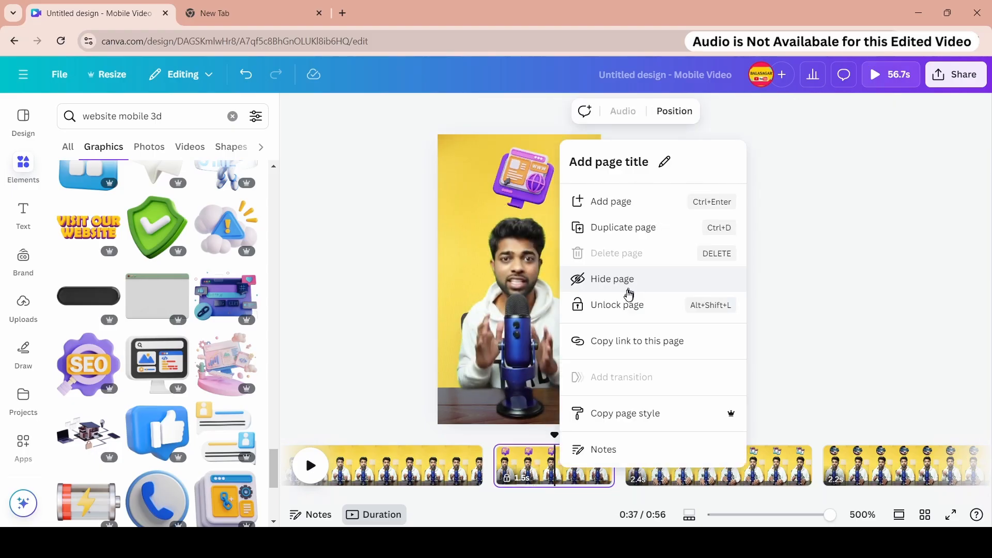
left_click(624, 301)
- Copy the website monitor graphic from the 1.6-second page
left_click(514, 165)
right_click(523, 165)
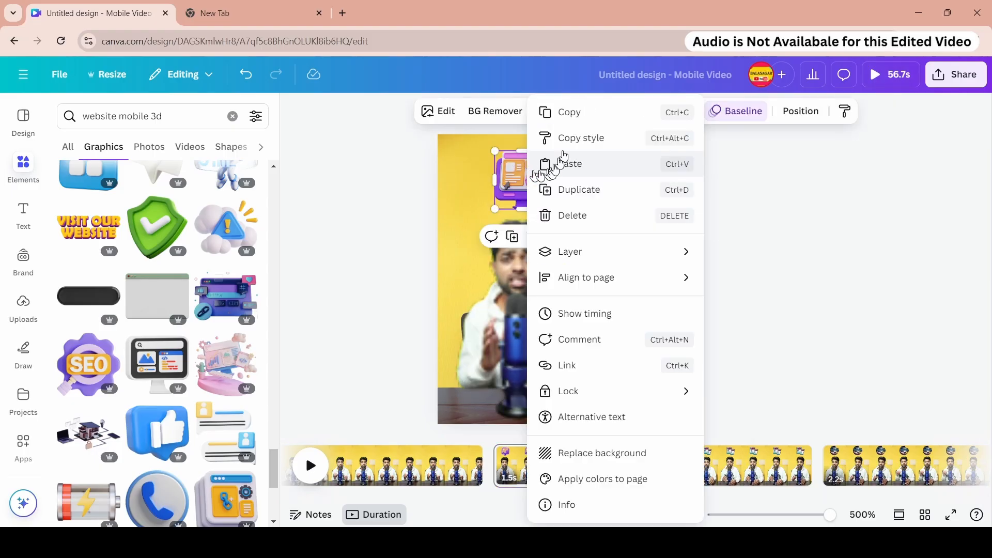
left_click(571, 119)
- Unlock the 2.8-second page and try to paste the monitor graphic onto it
scroll(775, 490, "right", 5)
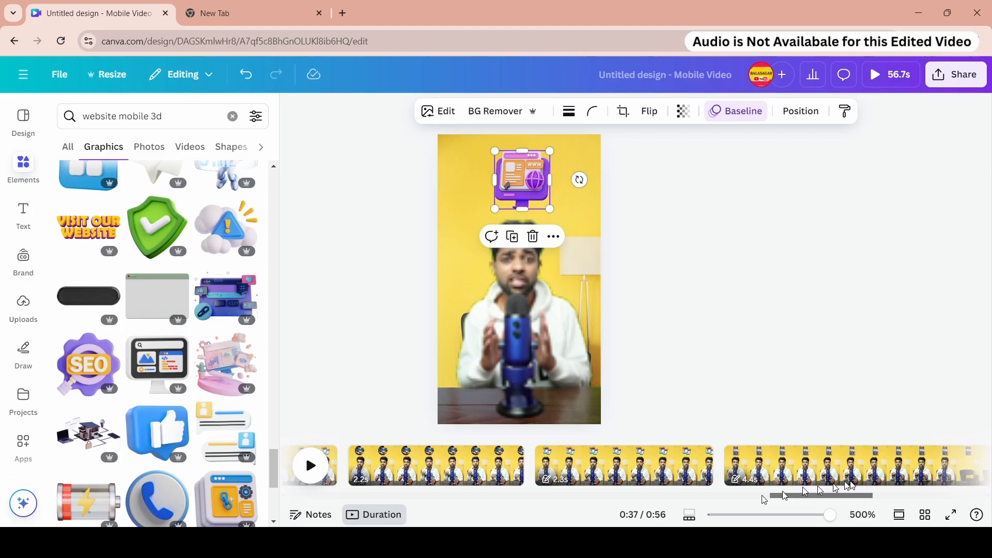
left_click(666, 478)
right_click(496, 199)
left_click(491, 170)
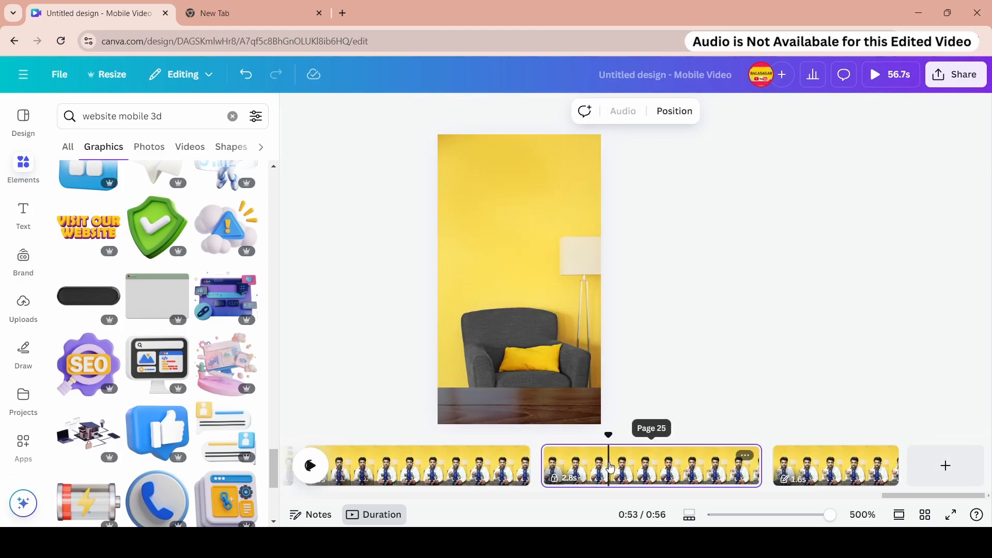
right_click(608, 450)
left_click(679, 299)
right_click(495, 169)
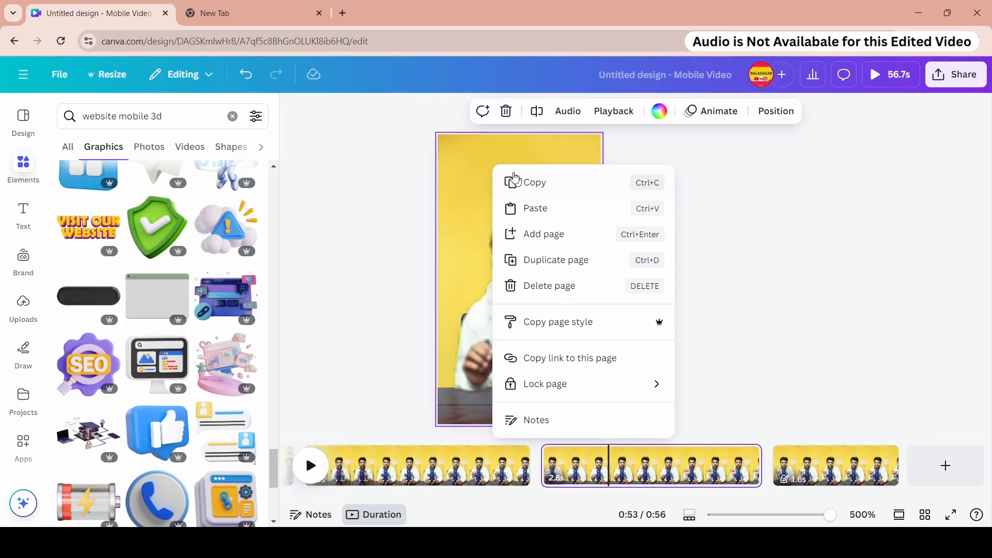
left_click(497, 171)
- Search the graphics for code 3d
left_click(145, 117)
type("code")
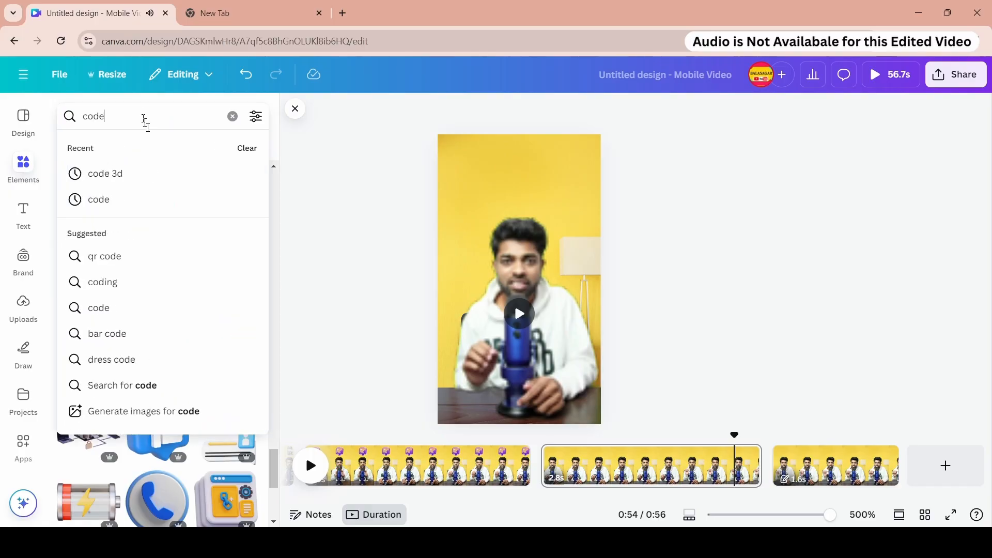
left_click(144, 170)
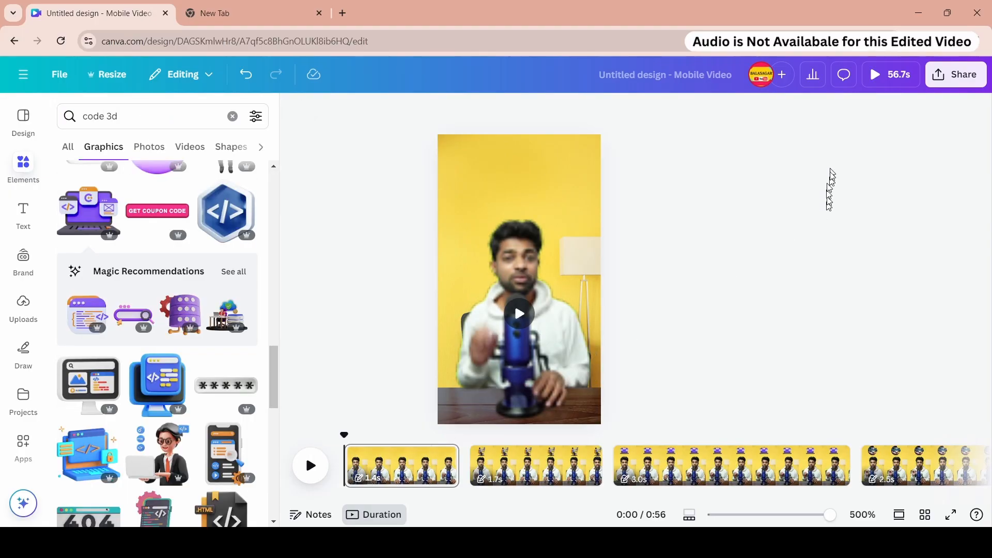
- Preview the reel in full-screen playback, playing and pausing the video before returning to the editor
left_click(877, 78)
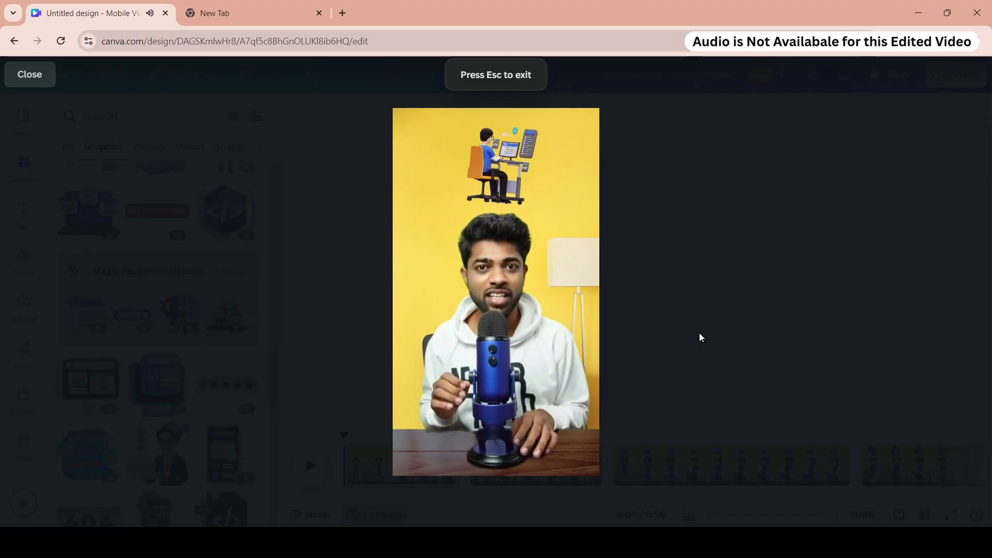
left_click(577, 432)
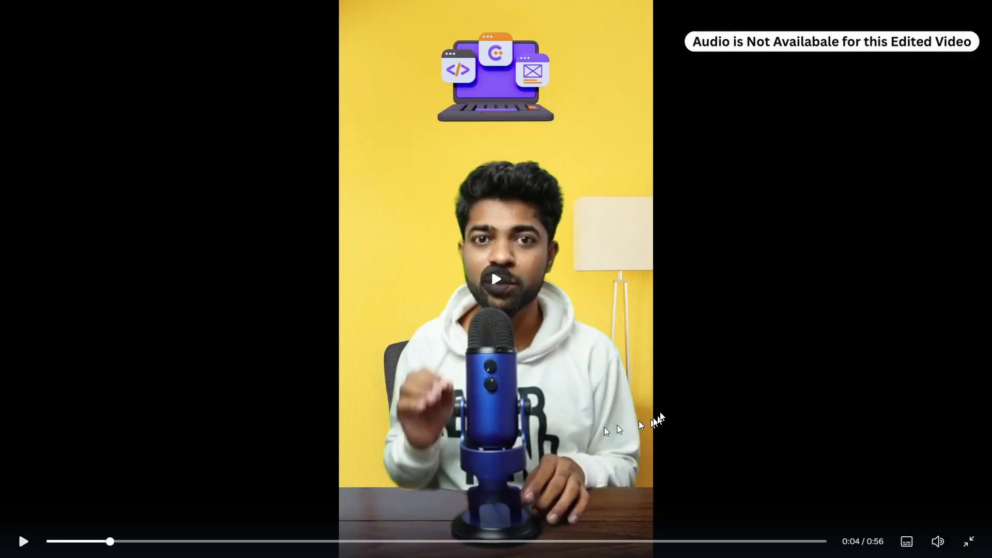
left_click(24, 541)
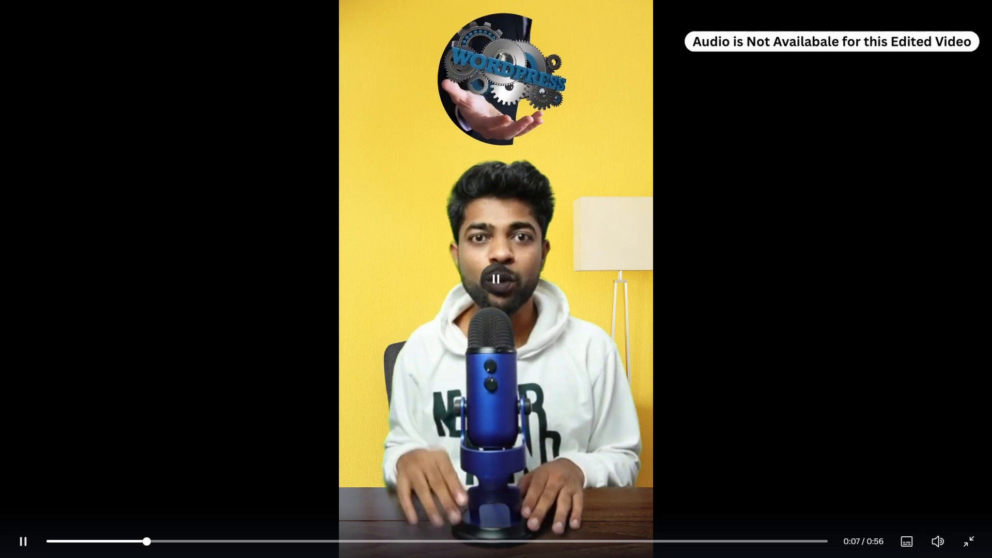
key("space")
key("space")
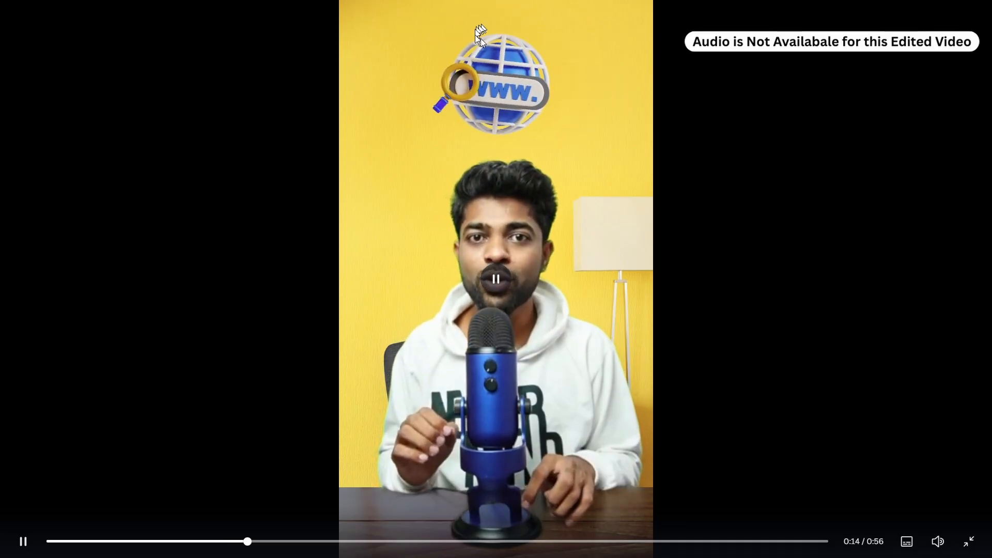
key("Escape")
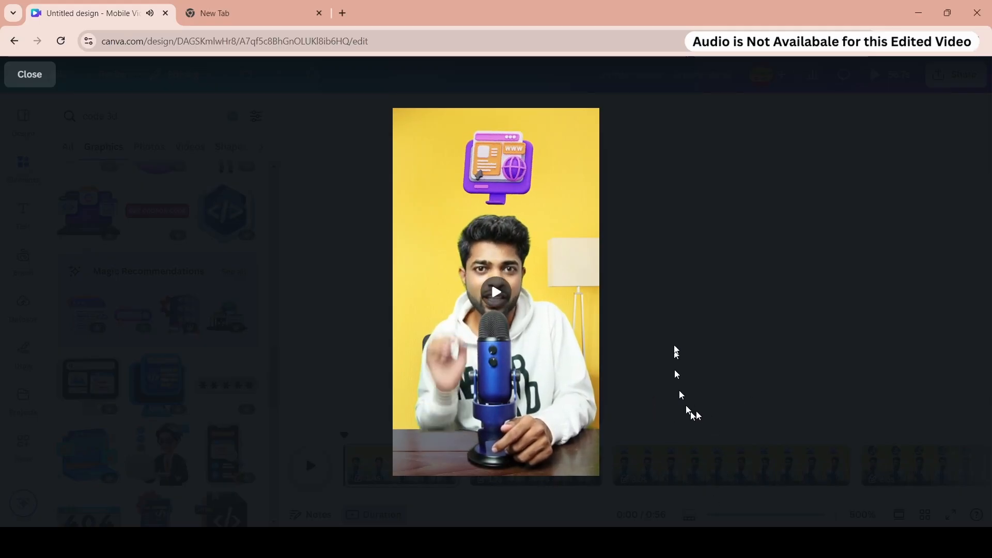
key("Escape")
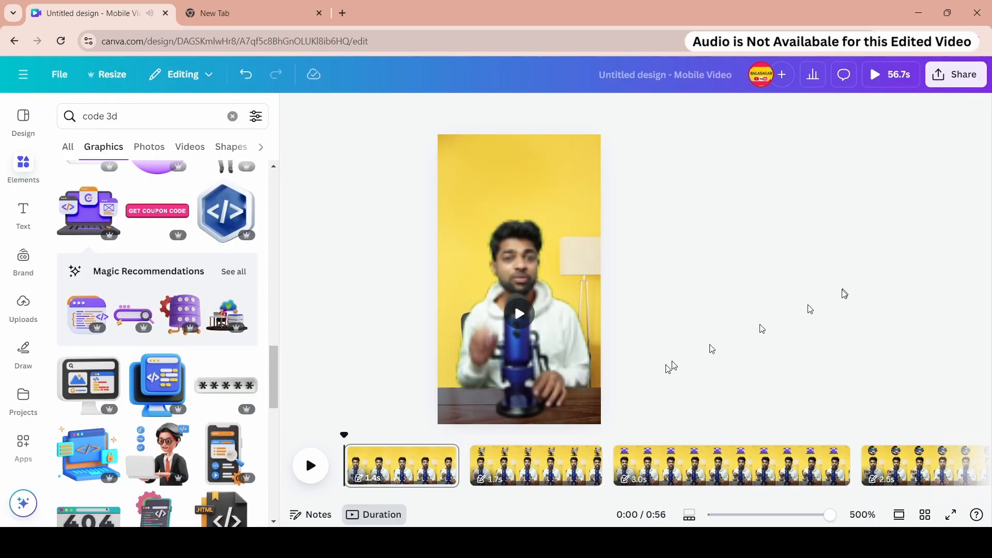
right_click(418, 467)
left_click(409, 474)
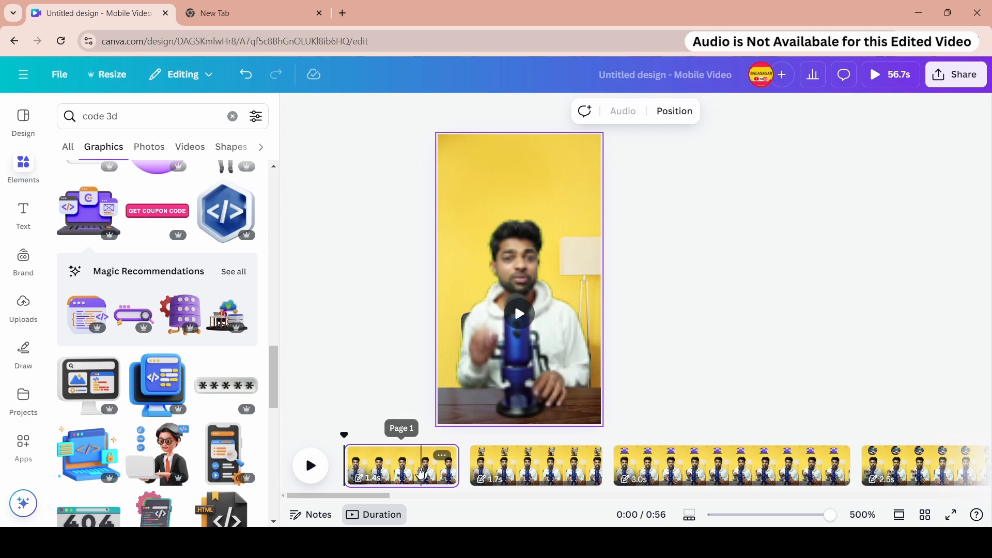
right_click(422, 473)
left_click(468, 308)
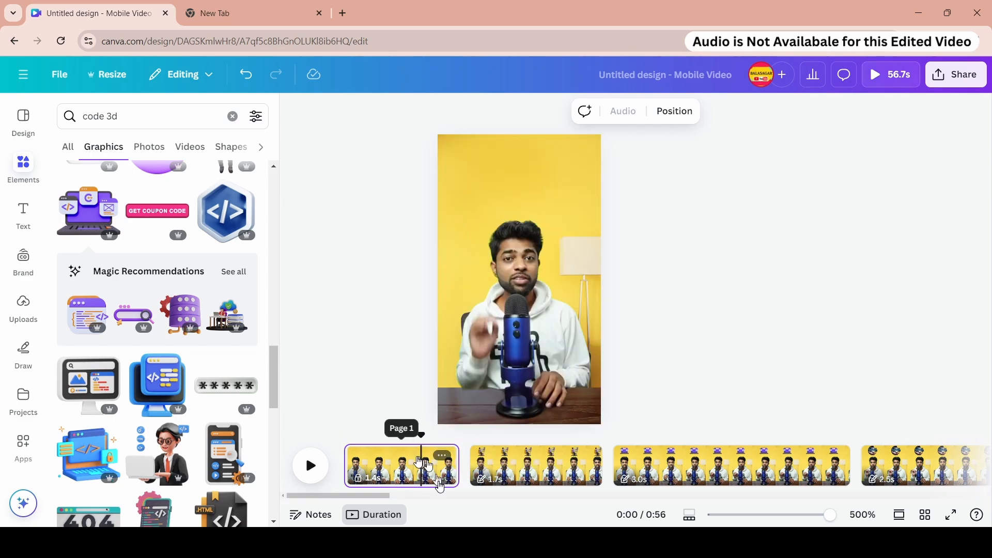
right_click(438, 485)
left_click(488, 298)
left_click(502, 468)
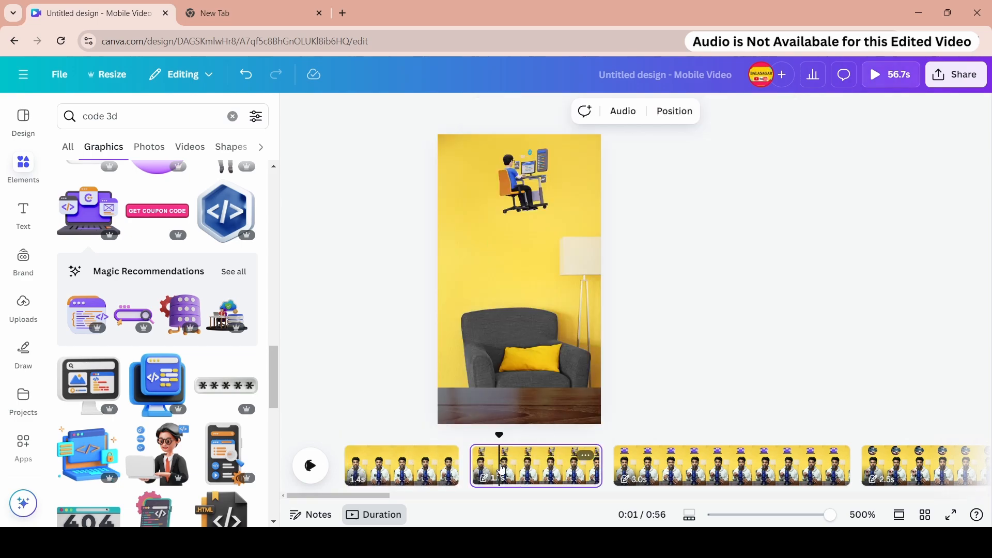
right_click(502, 468)
left_click(553, 305)
right_click(510, 467)
left_click(558, 308)
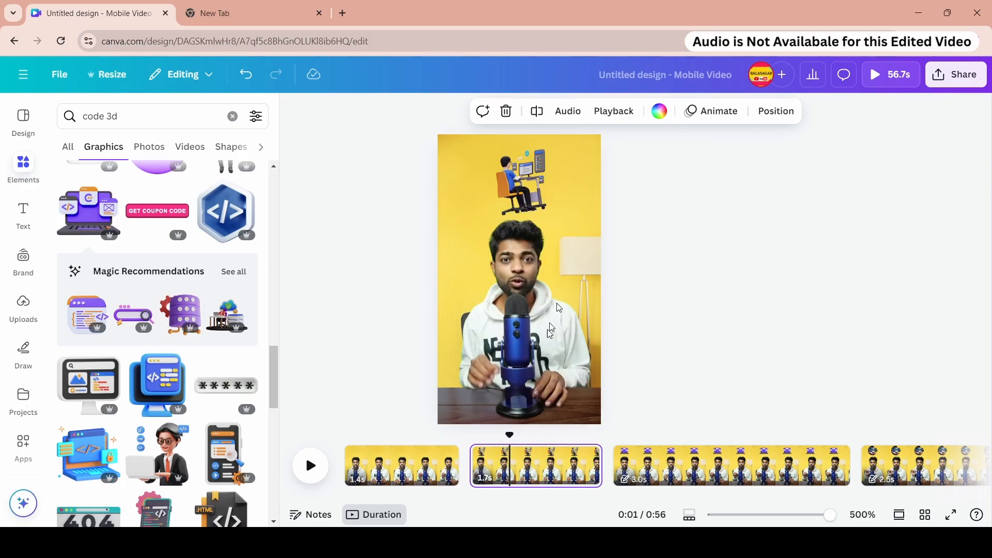
- Add a transition between the first and second pages and pick the Slide style
left_click(433, 477)
right_click(433, 478)
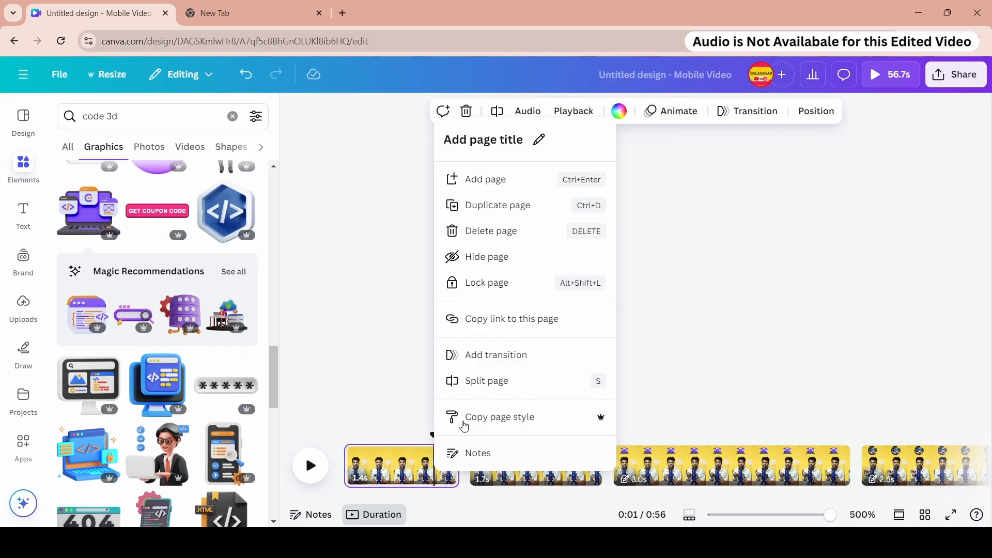
left_click(515, 352)
left_click(137, 180)
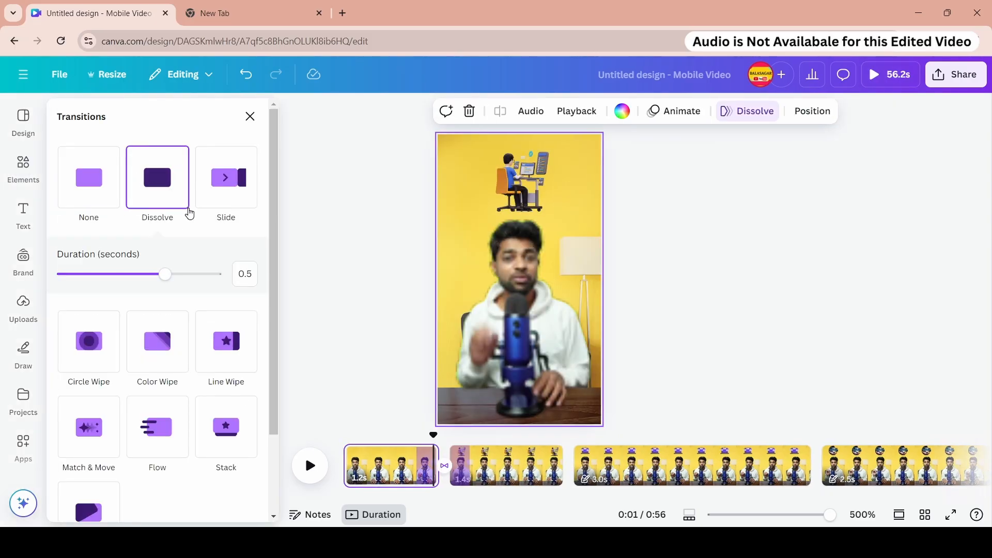
left_click(81, 174)
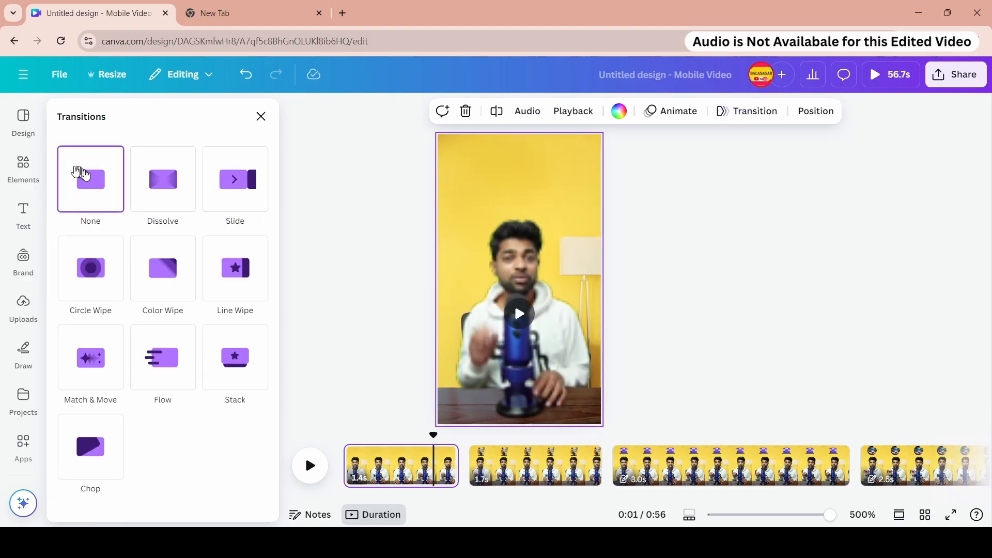
left_click(155, 182)
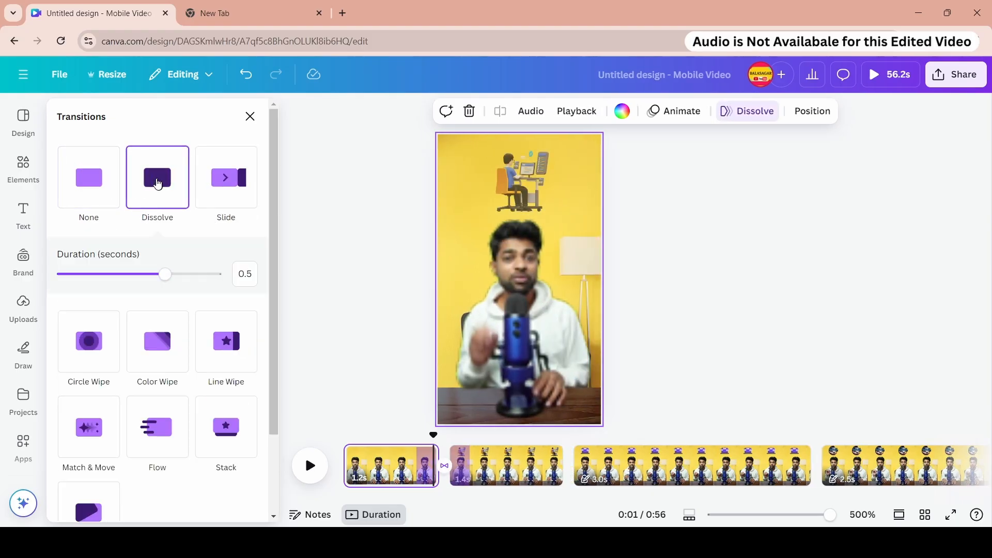
left_click(226, 190)
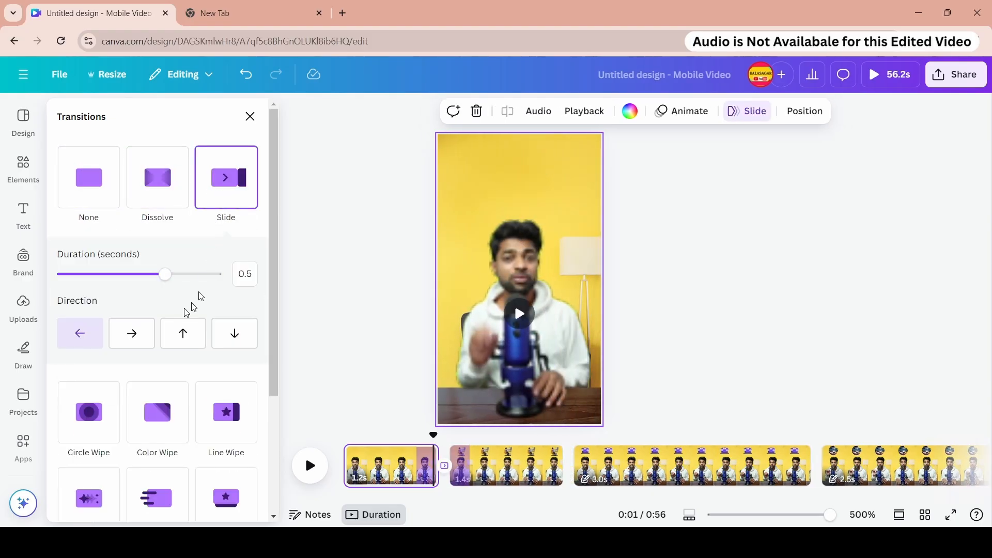
- Try the Slide transition's right and up directions
scroll(153, 316, "down", 1)
left_click(146, 270)
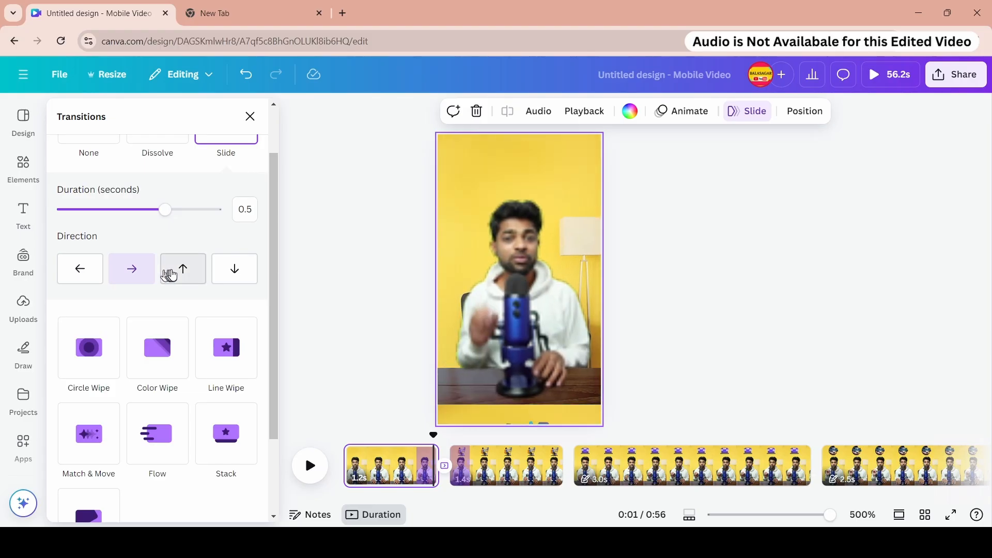
left_click(172, 275)
- Try the Circle Wipe, Line Wipe and Color Wipe transition styles on the first page
left_click(88, 348)
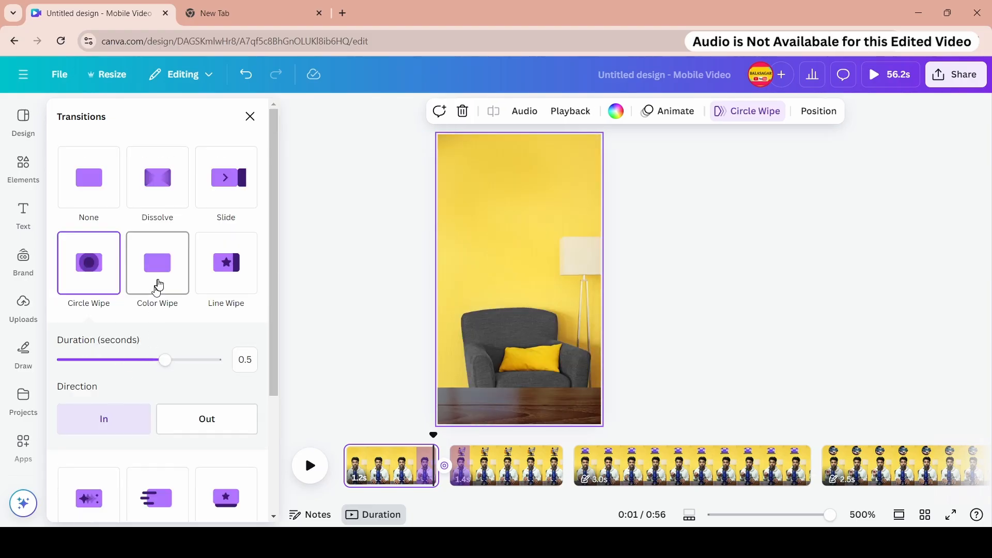
left_click(159, 285)
left_click(223, 260)
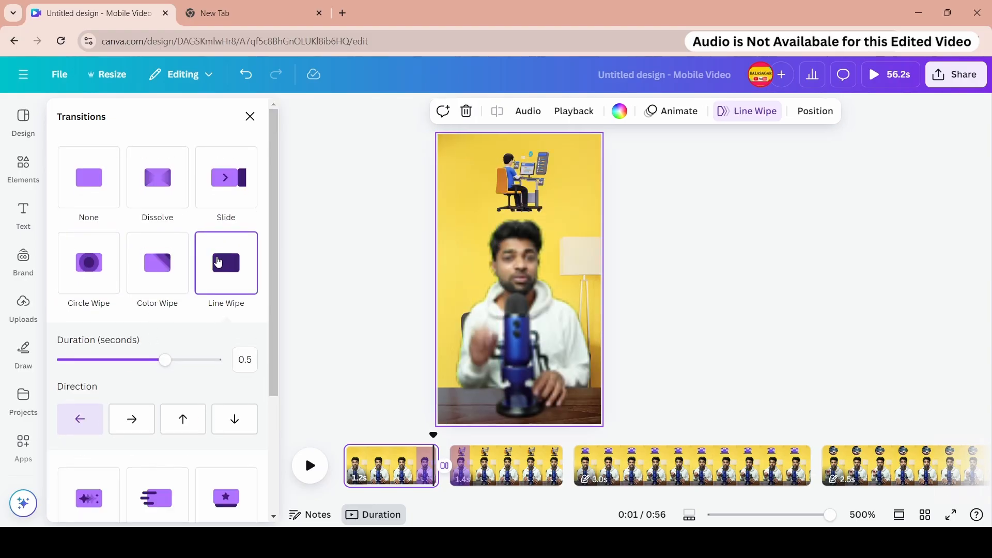
left_click(166, 269)
- Try different Color Wipe colour swatches and the right and up directions
scroll(201, 361, "down", 2)
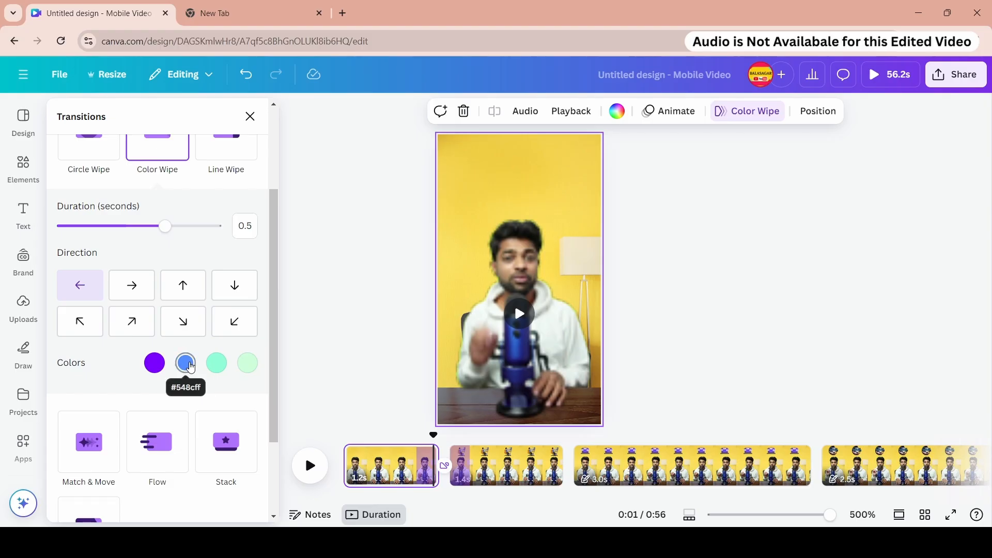
left_click(155, 364)
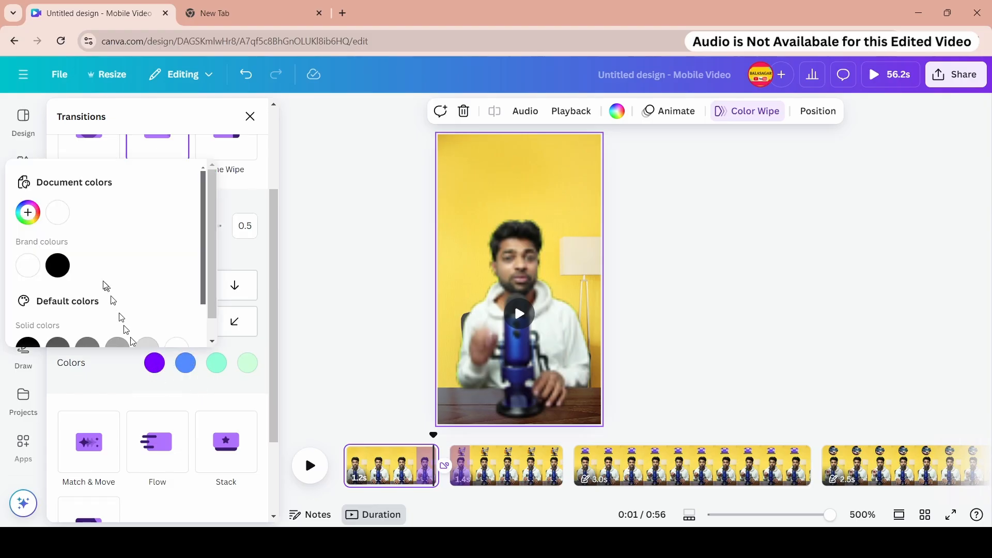
left_click(111, 374)
left_click(160, 366)
left_click(188, 367)
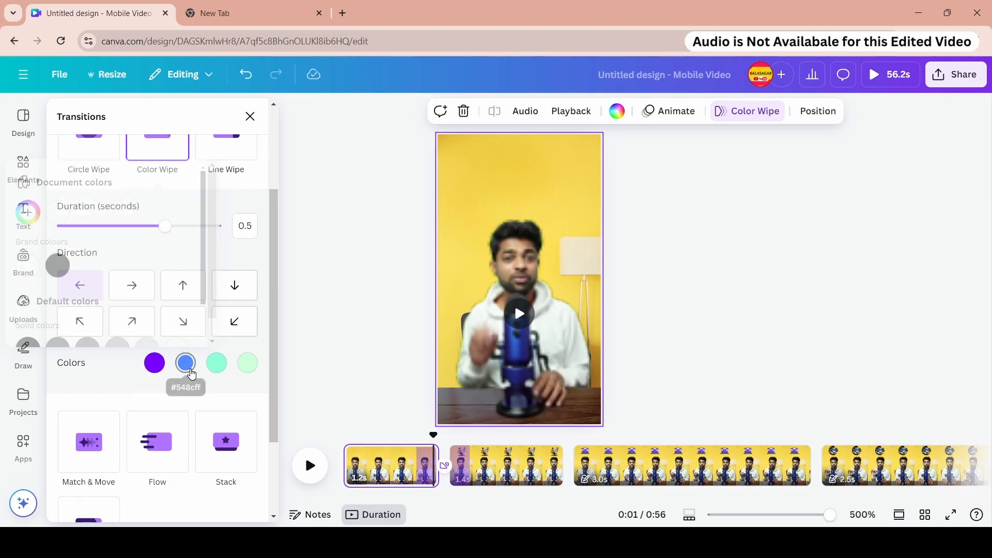
left_click(217, 368)
left_click(130, 285)
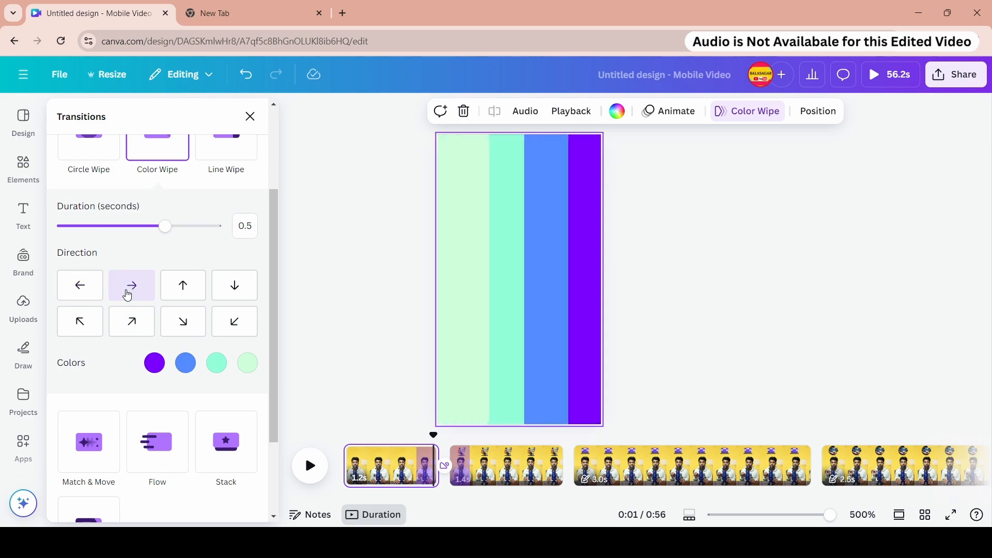
left_click(183, 293)
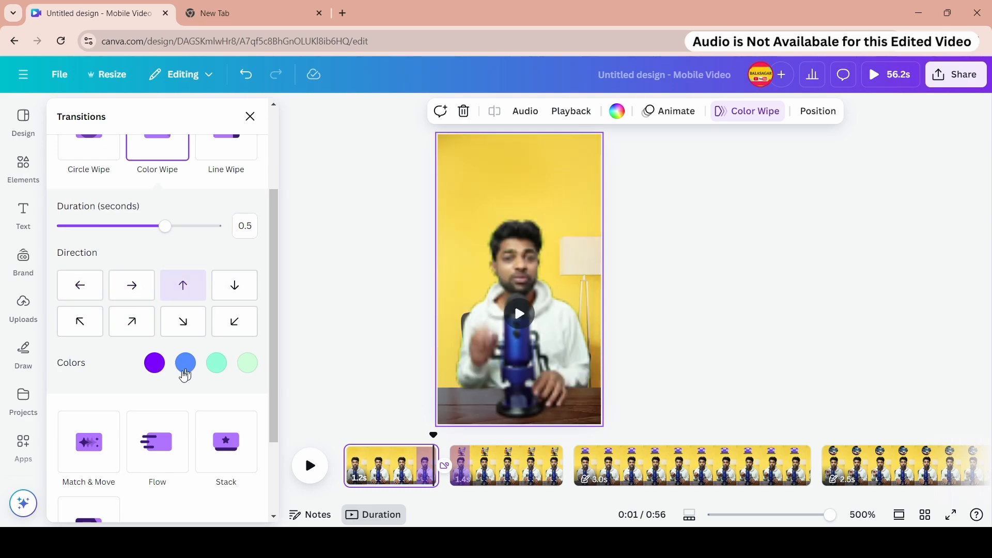
- Try the Match & Move, Flow and Stack transition styles in turn
scroll(184, 371, "down", 3)
left_click(95, 327)
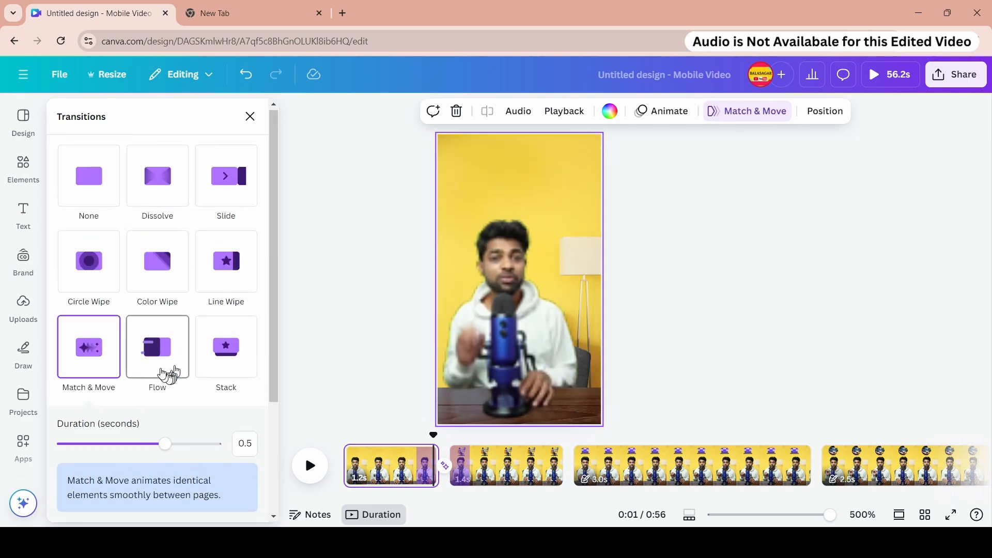
left_click(160, 370)
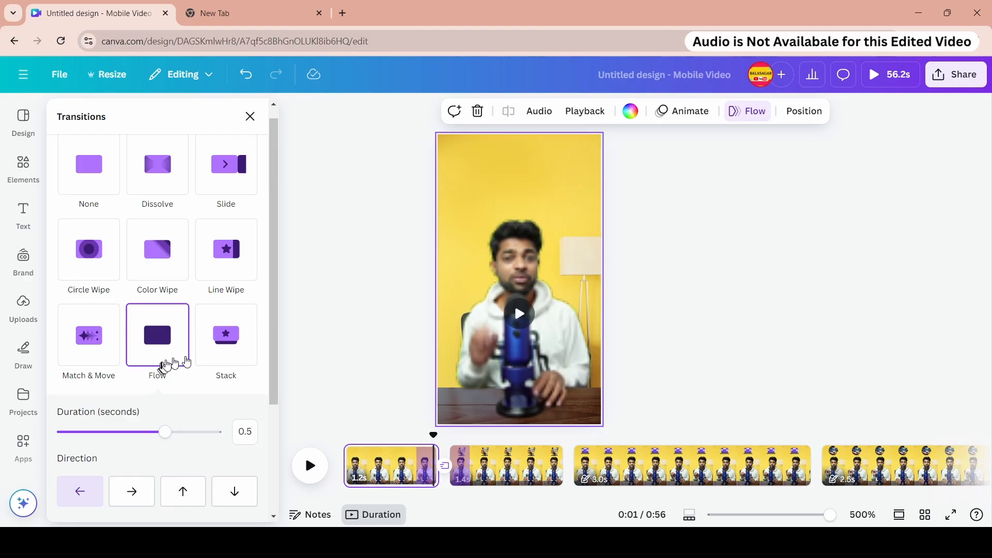
left_click(230, 352)
left_click(158, 343)
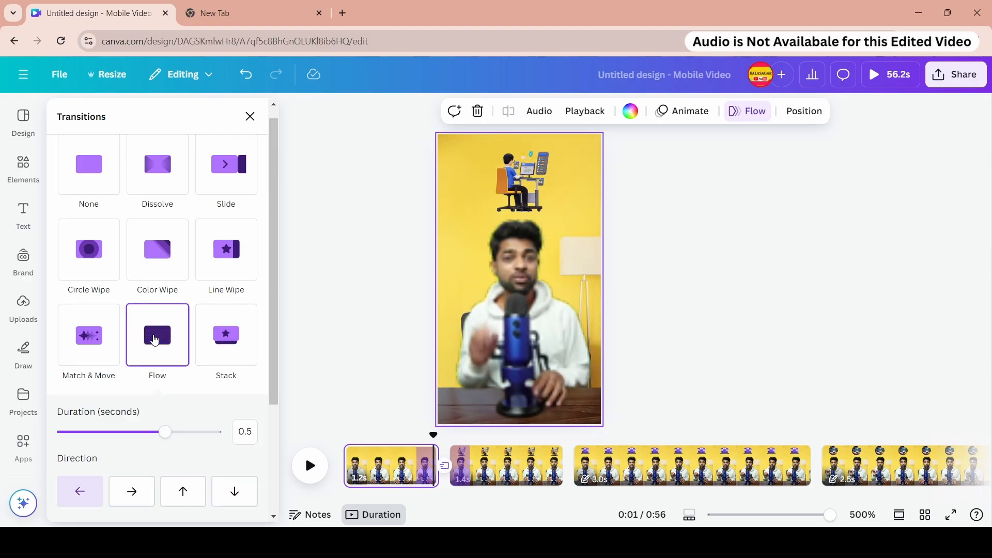
left_click(111, 339)
left_click(155, 336)
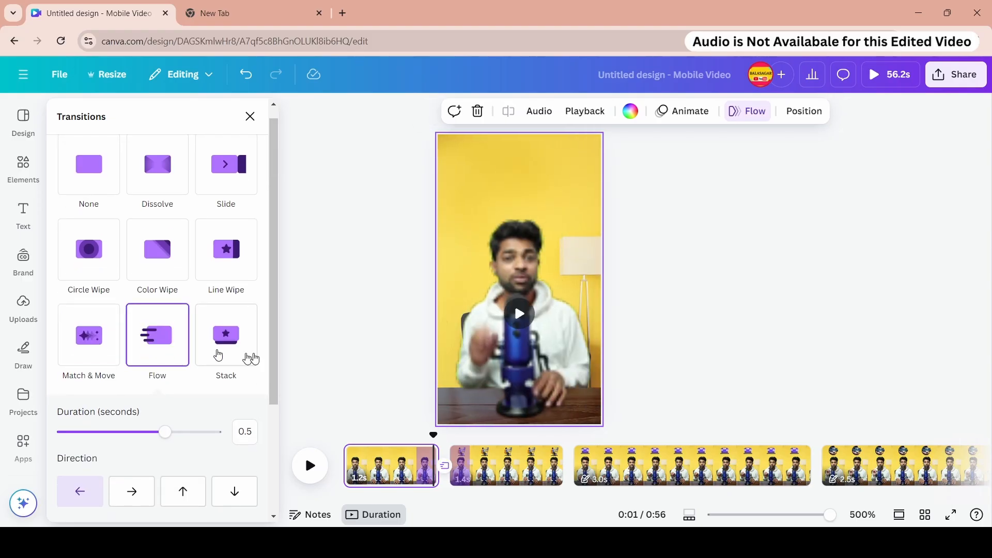
left_click(241, 351)
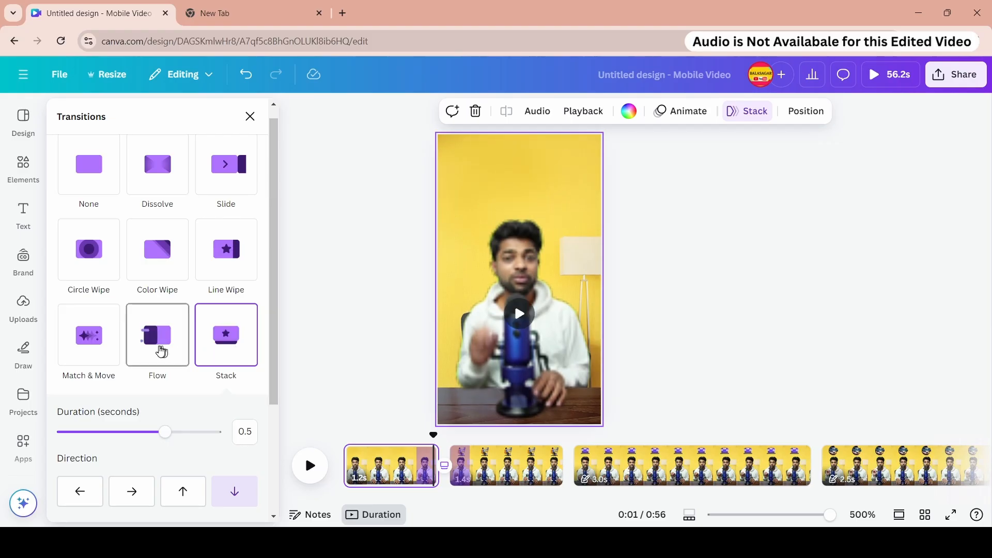
left_click(161, 352)
left_click(226, 343)
- Try the Chop transition with counter-clockwise direction and each of the four origin corners
scroll(165, 331, "down", 3)
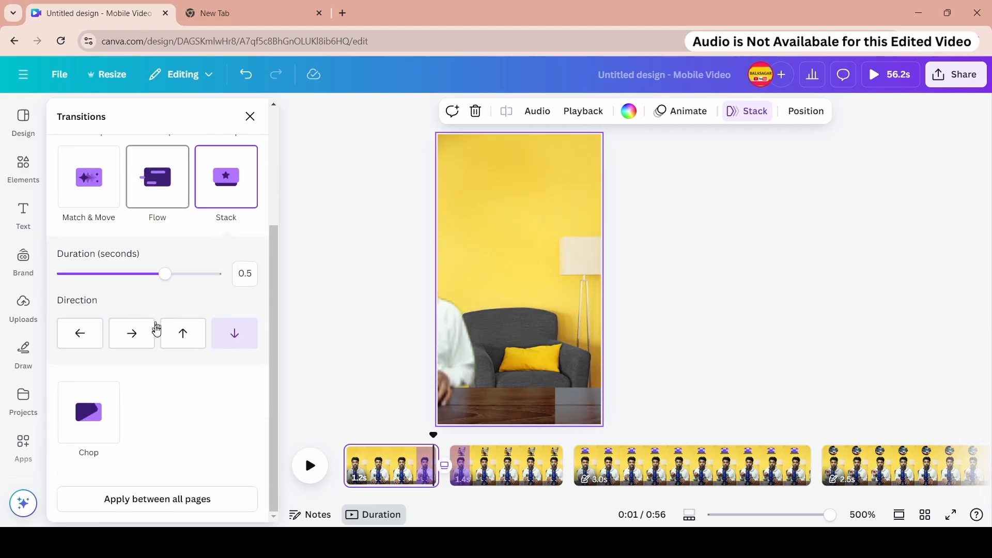
left_click(132, 338)
left_click(98, 411)
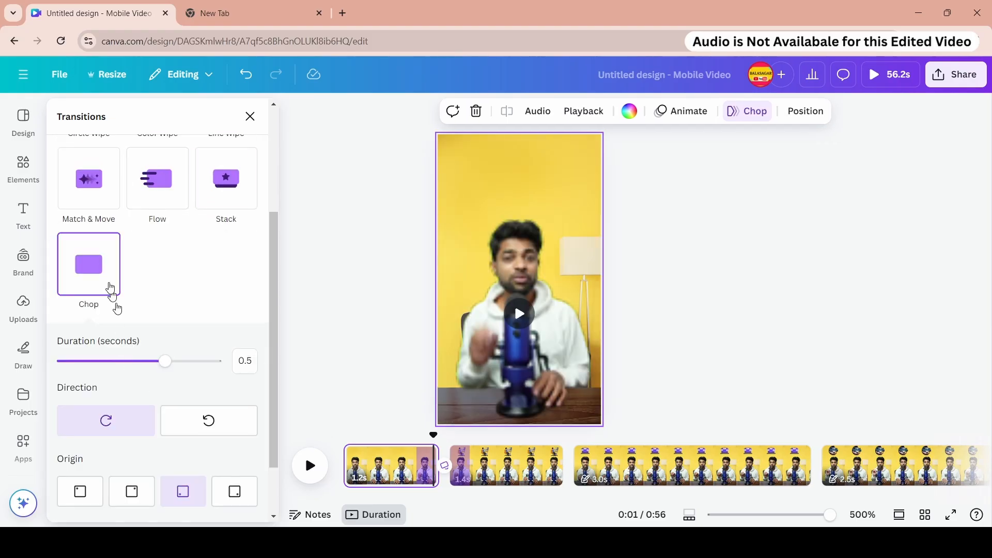
scroll(181, 350, "down", 2)
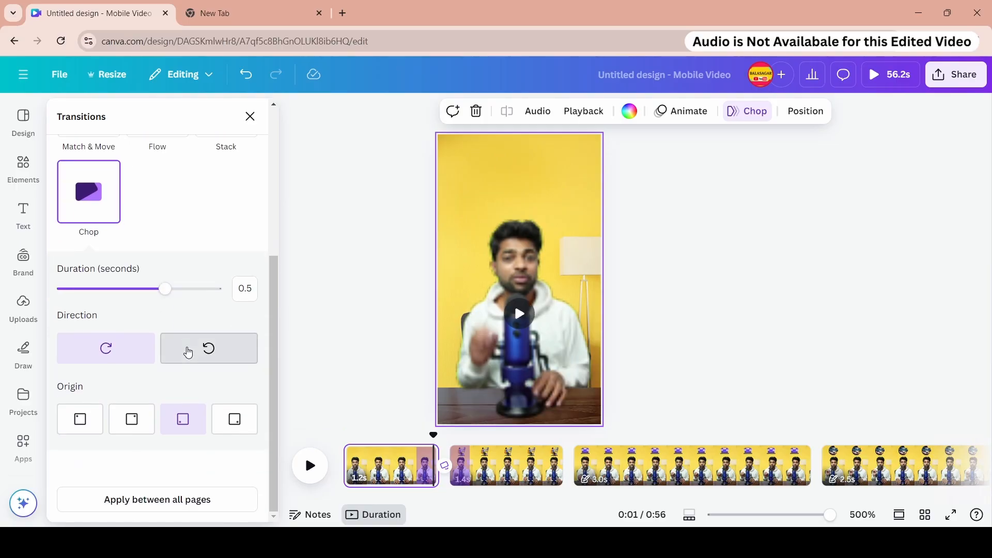
left_click(188, 349)
left_click(133, 419)
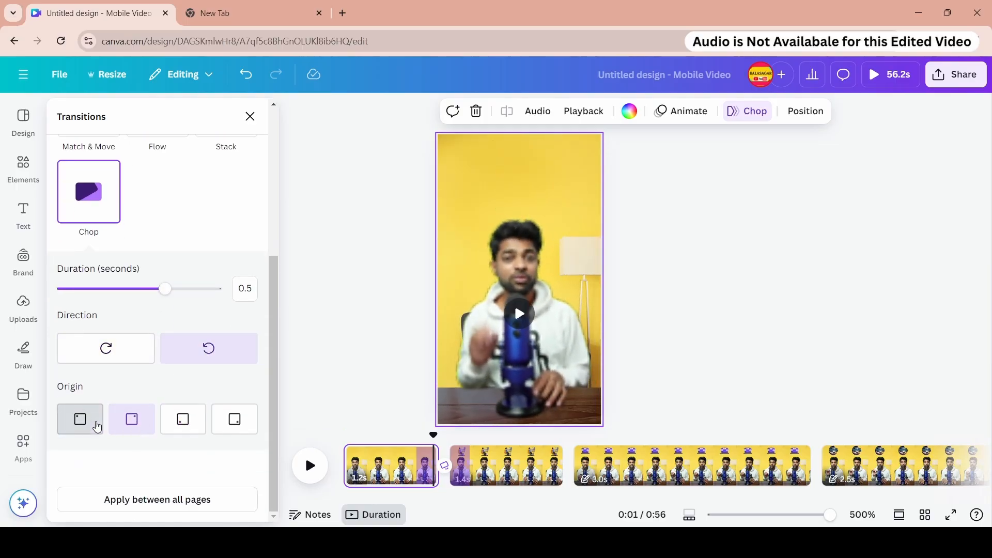
left_click(81, 418)
left_click(176, 421)
left_click(234, 418)
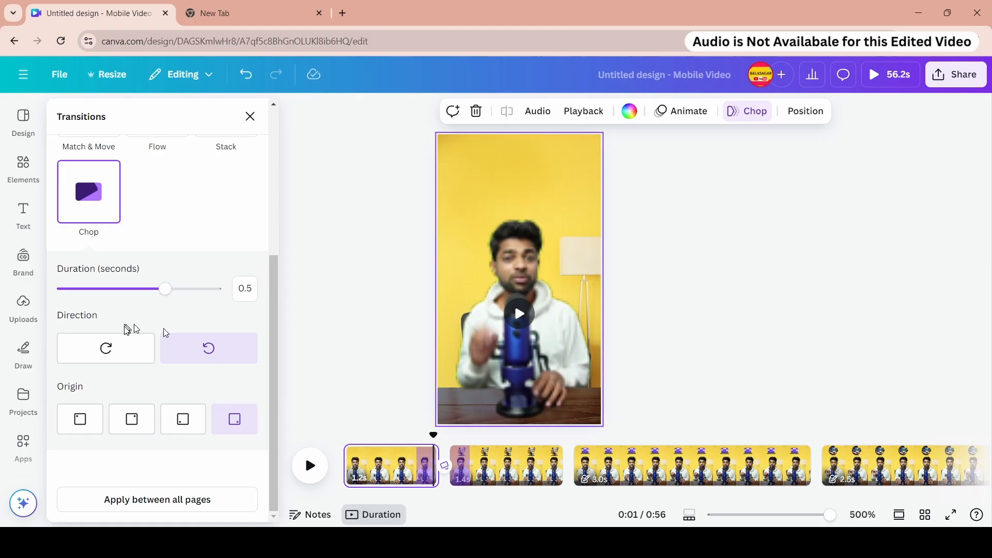
- Switch the first page's transition back to Slide and play the design from the start
scroll(134, 326, "up", 5)
left_click(151, 208)
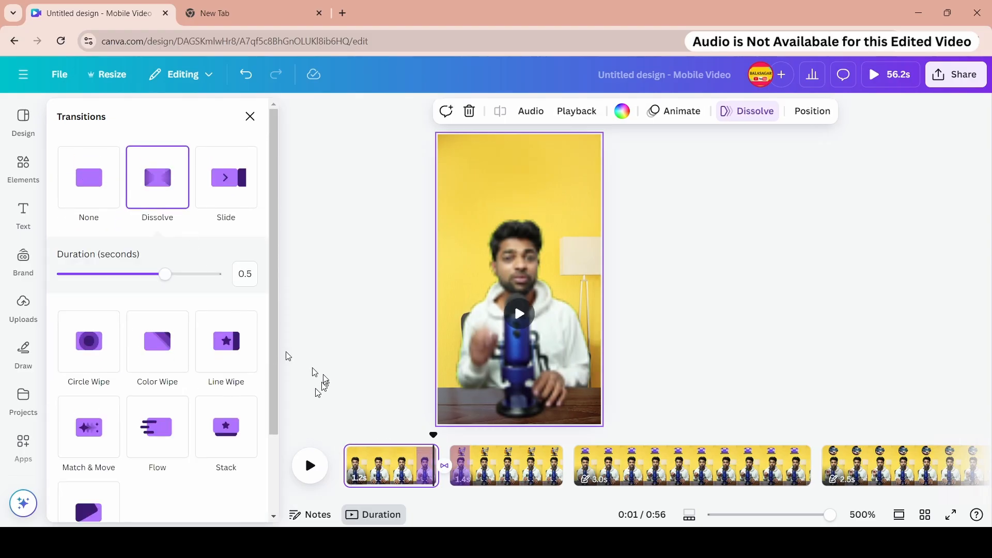
left_click(222, 188)
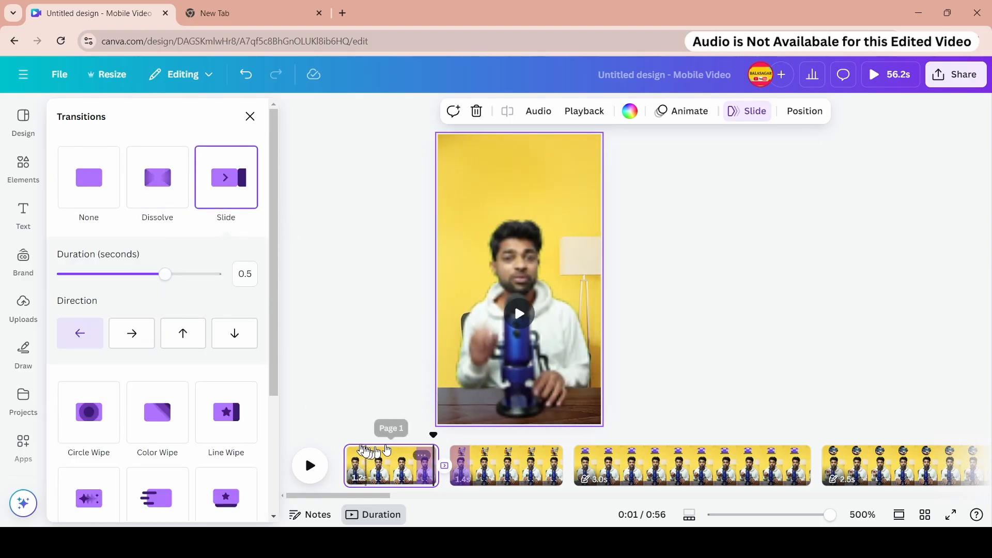
left_click(311, 465)
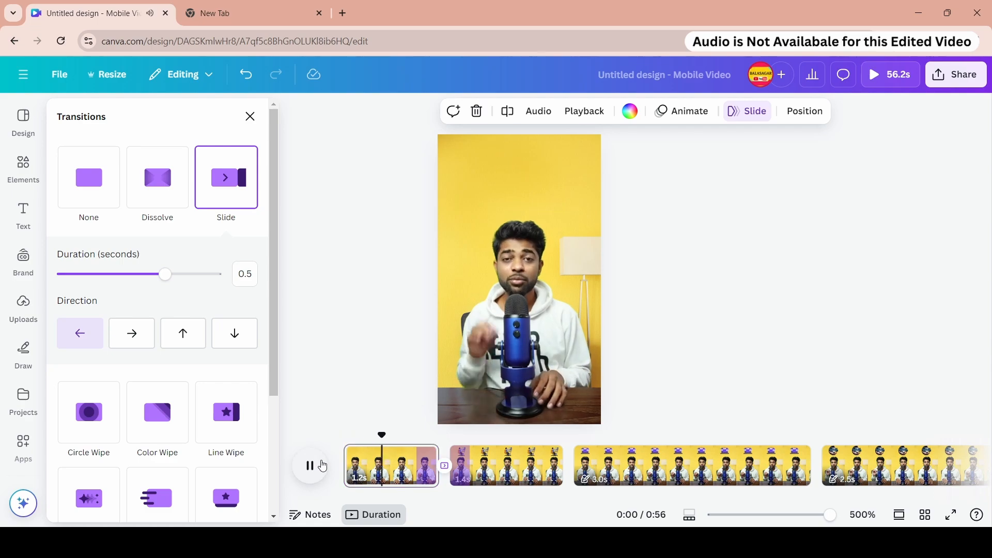
- Add a Color Wipe transition between the second and third pages and preview the design full screen
left_click(323, 465)
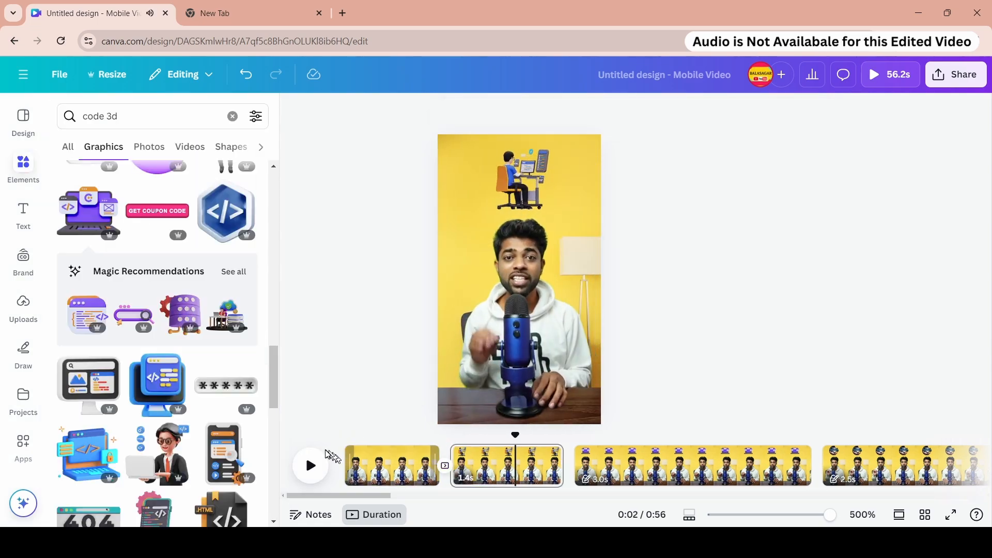
left_click(548, 463)
right_click(534, 465)
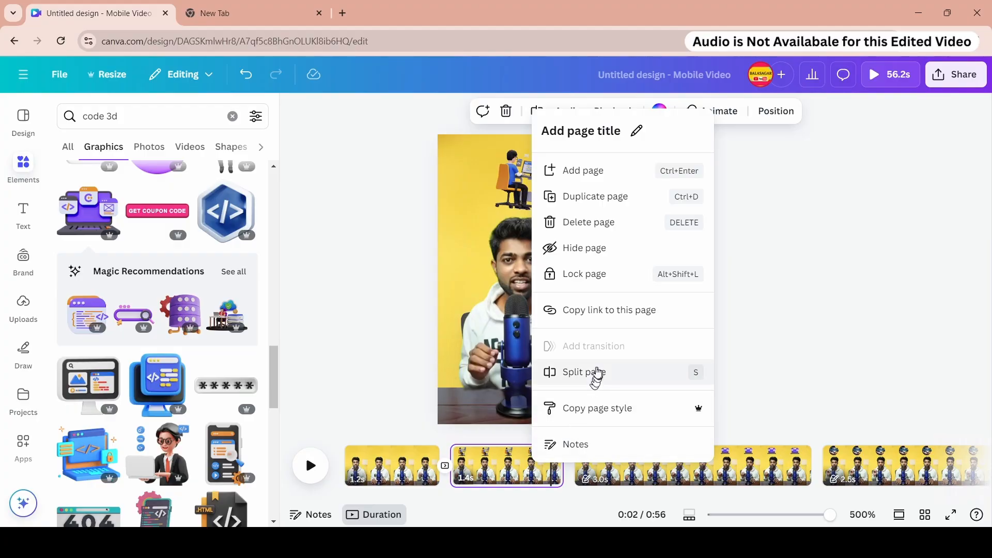
left_click(619, 471)
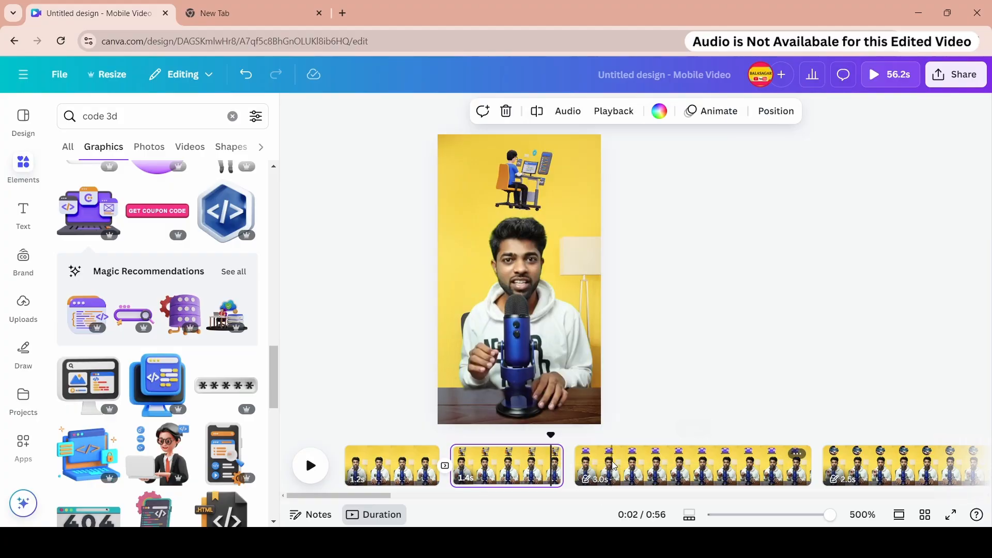
right_click(613, 466)
left_click(675, 301)
left_click(677, 299)
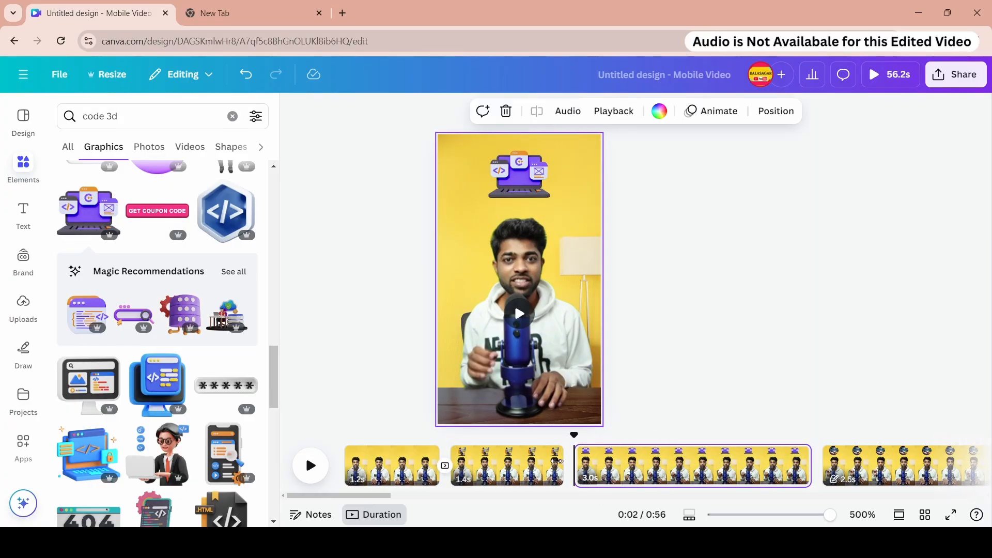
left_click(536, 458)
right_click(525, 463)
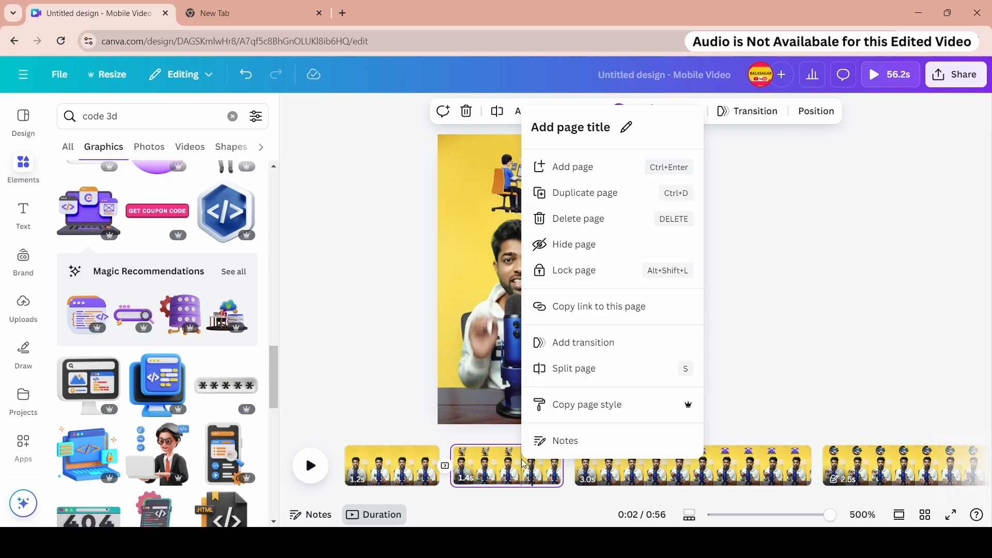
left_click(587, 342)
left_click(98, 256)
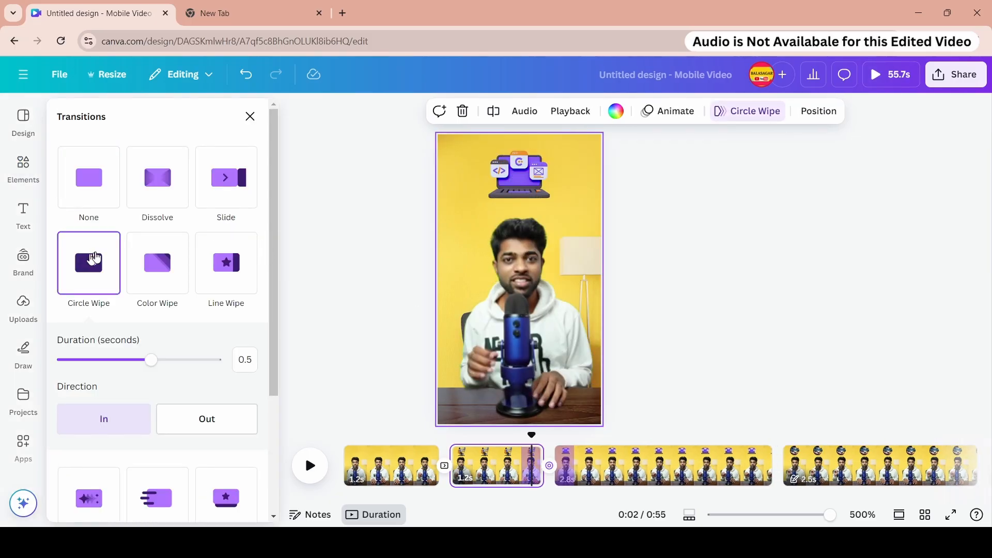
left_click(165, 279)
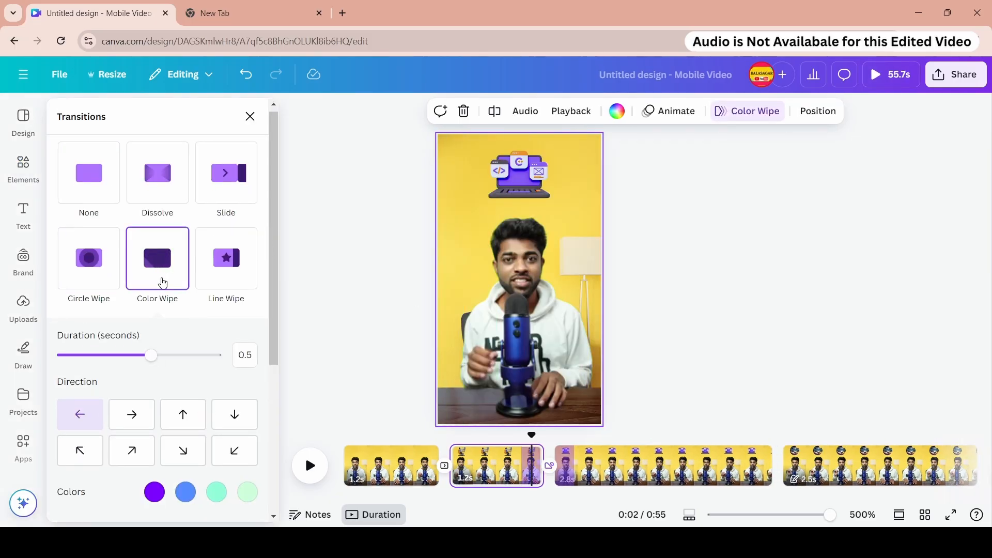
left_click(876, 75)
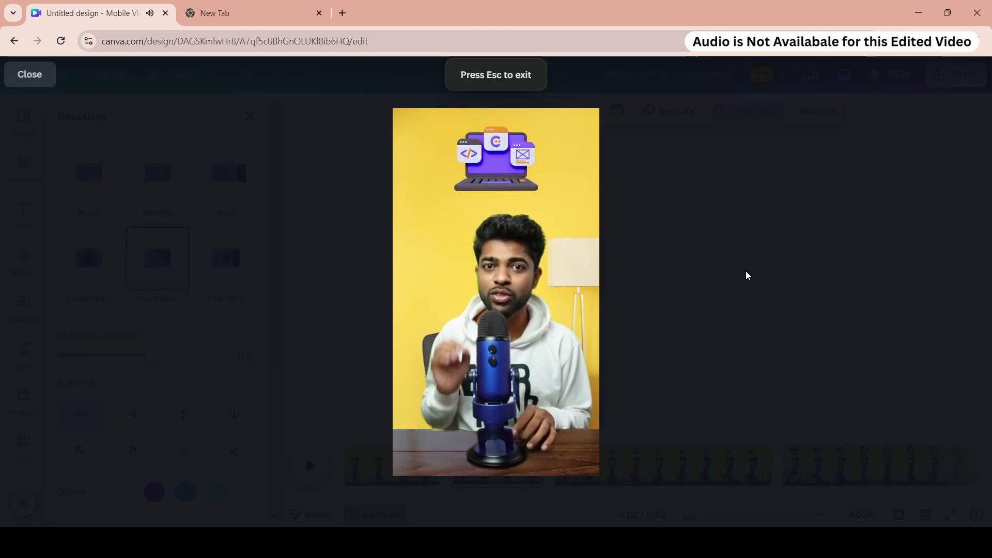
key("Escape")
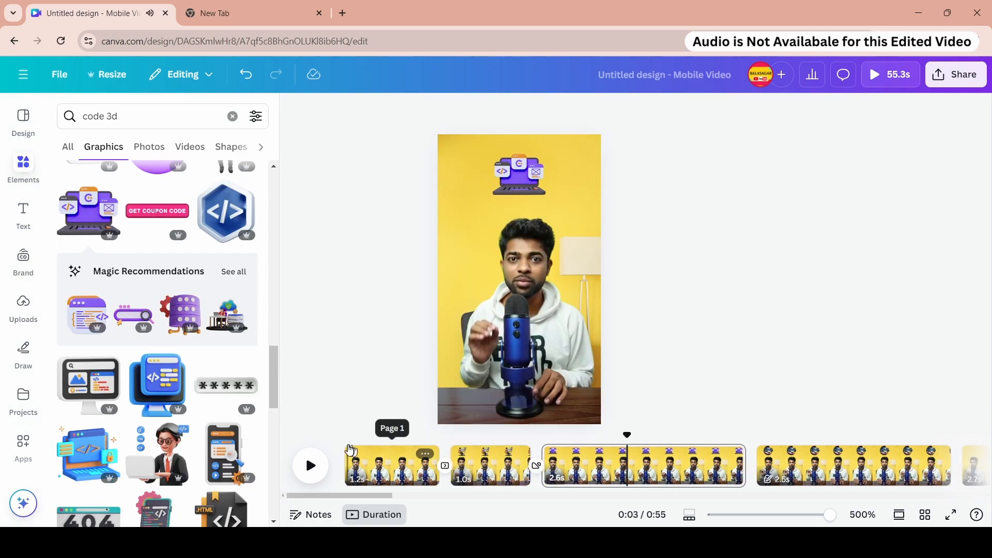
- Shorten the first page's Slide transition to about 0.16 seconds and play it back
left_click(350, 450)
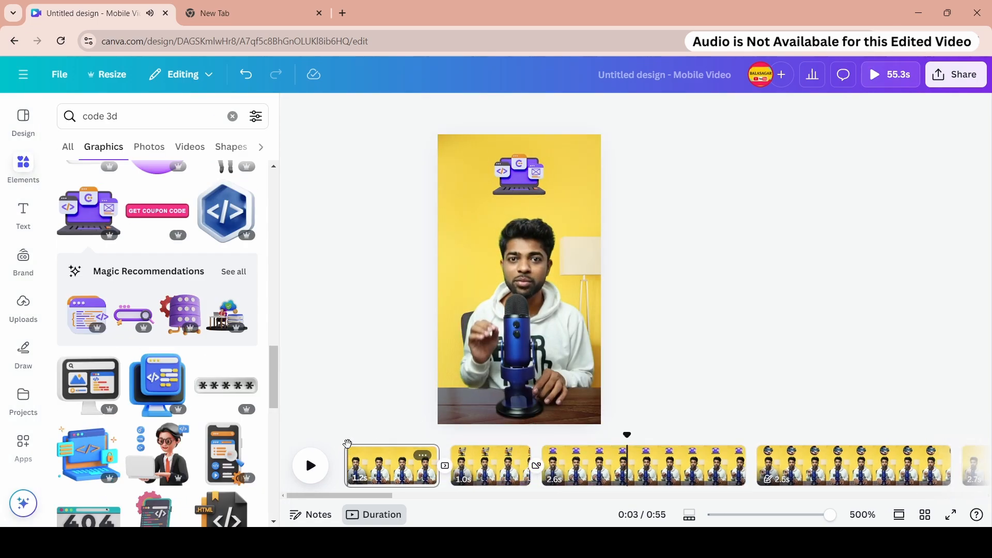
left_click(446, 469)
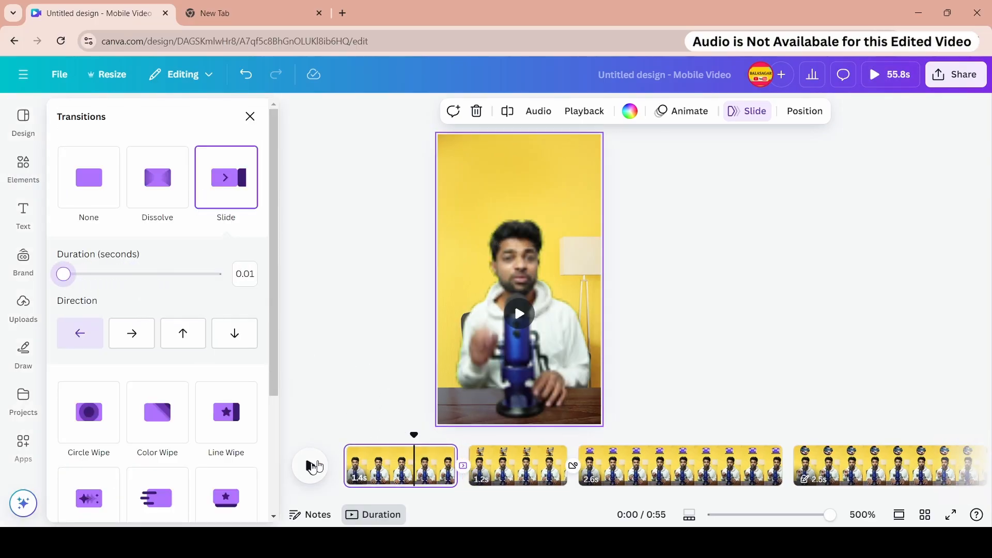
left_click(312, 465)
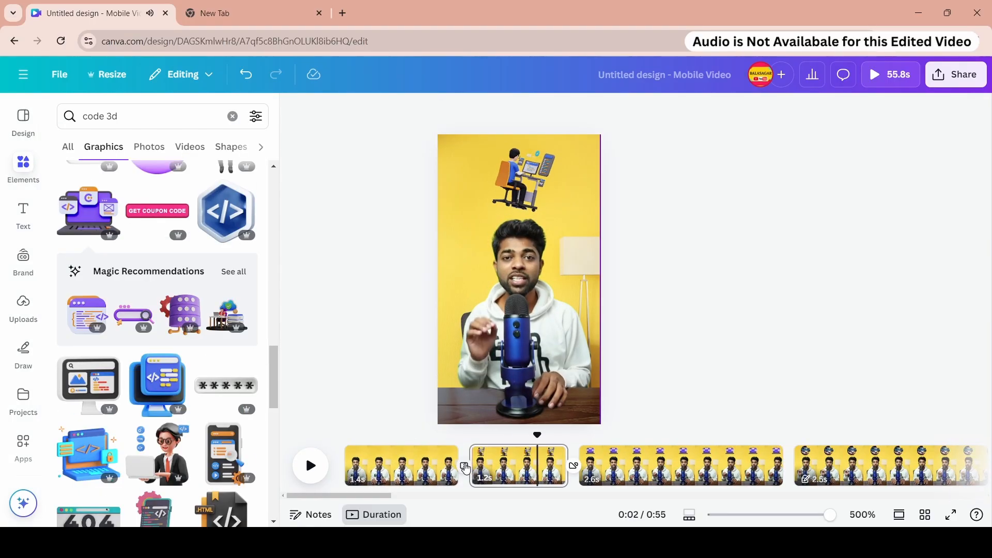
left_click(463, 464)
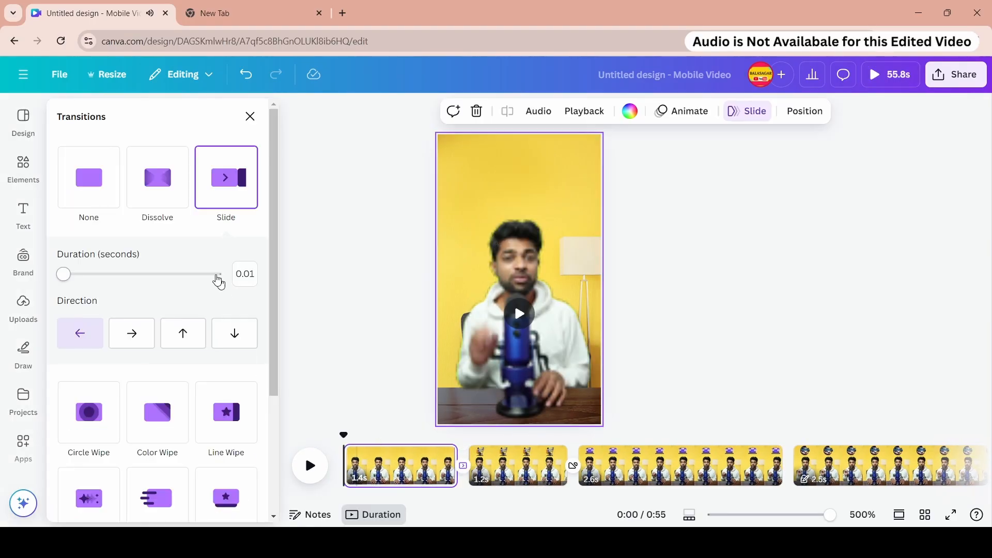
left_click(119, 275)
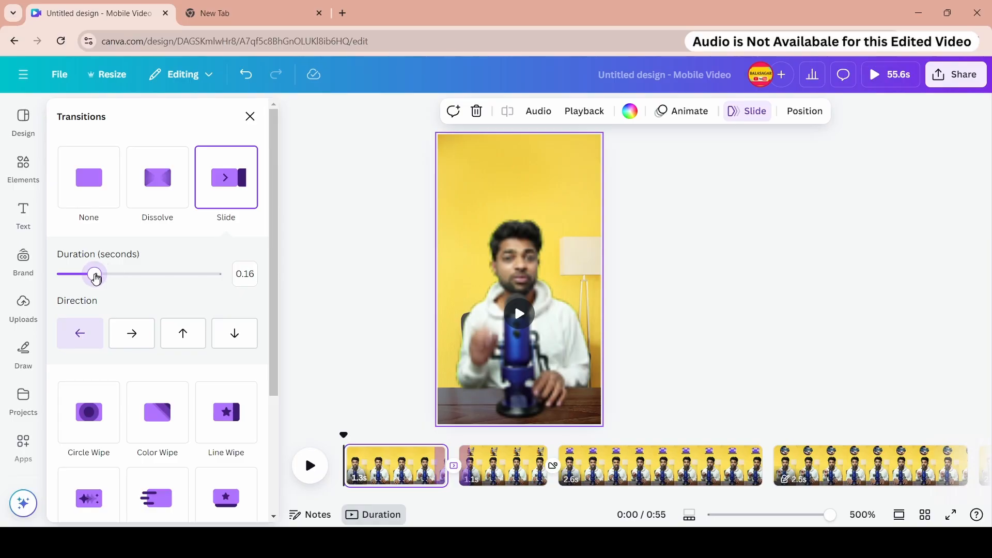
left_click_drag(97, 278, 102, 275)
left_click(319, 465)
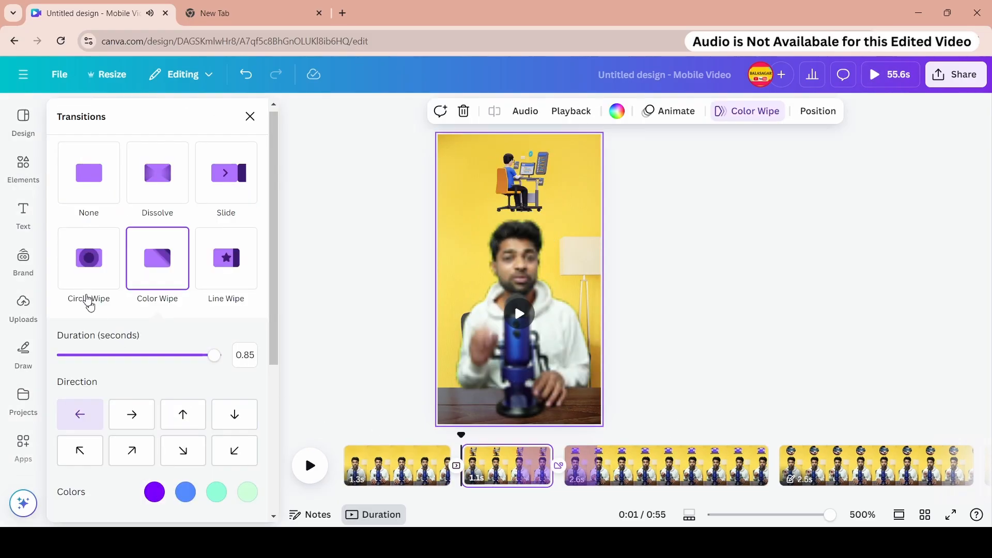
- Set the Color Wipe transition's duration to 0.2 seconds and preview the design full screen
left_click_drag(102, 355, 90, 356)
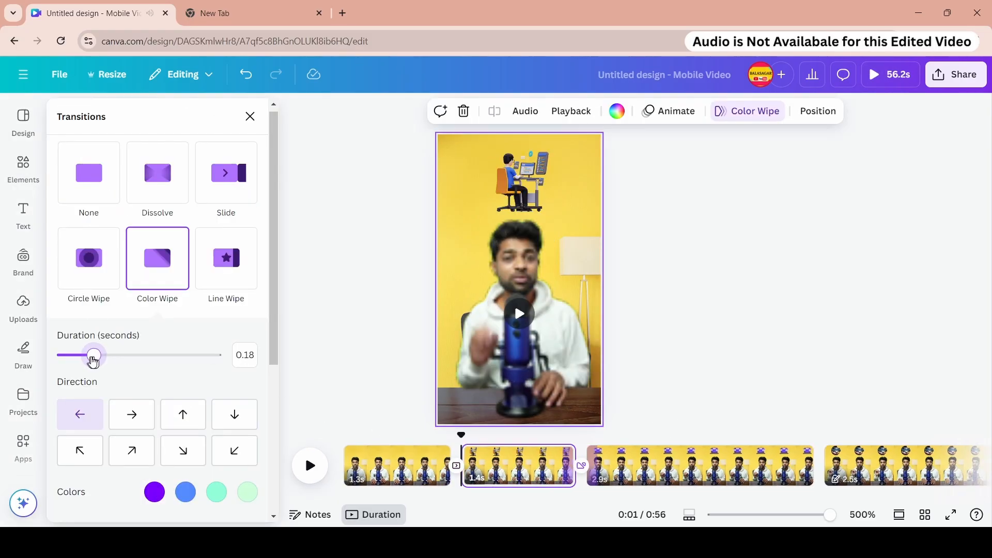
left_click(888, 75)
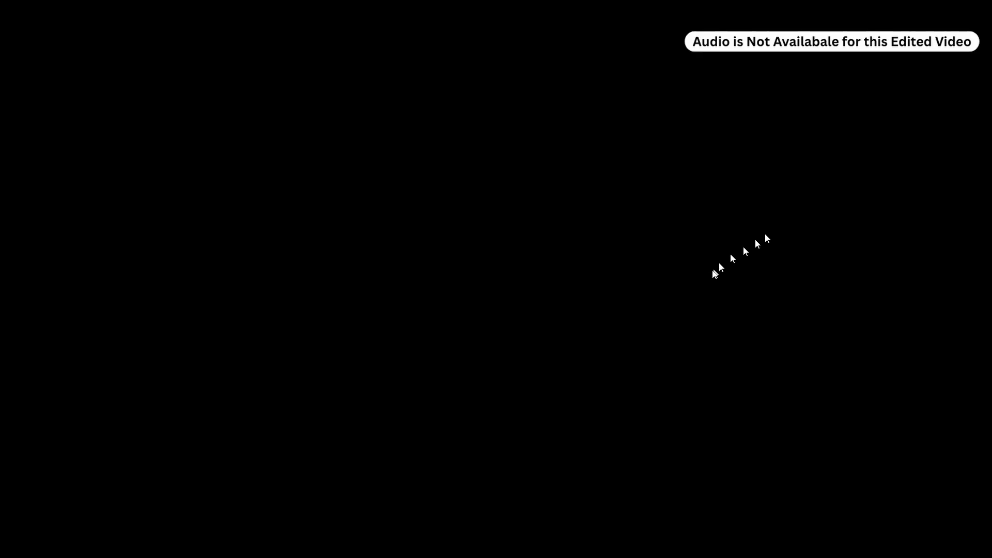
key("Escape")
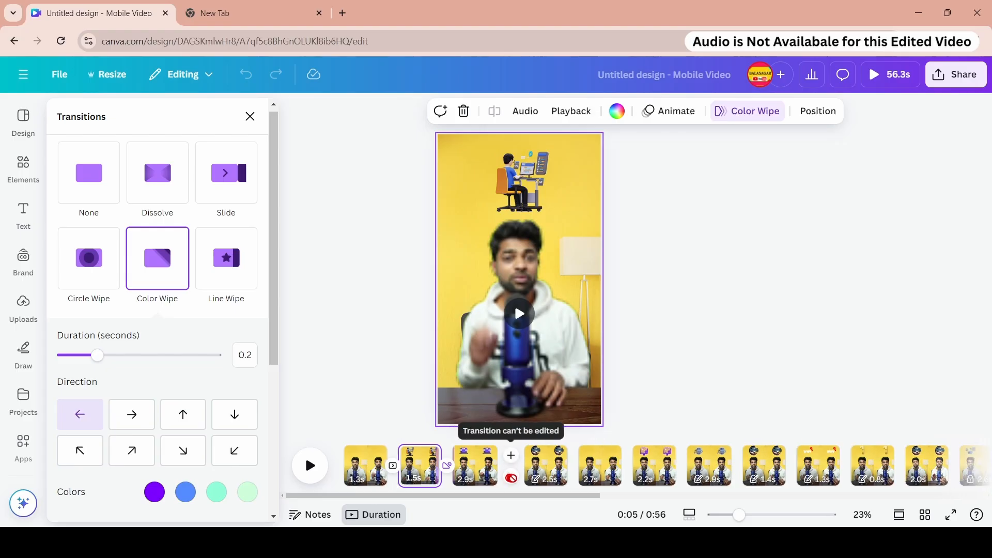
- Add a Flow transition between the third and fourth pages with a 0.2-second duration
left_click(542, 468)
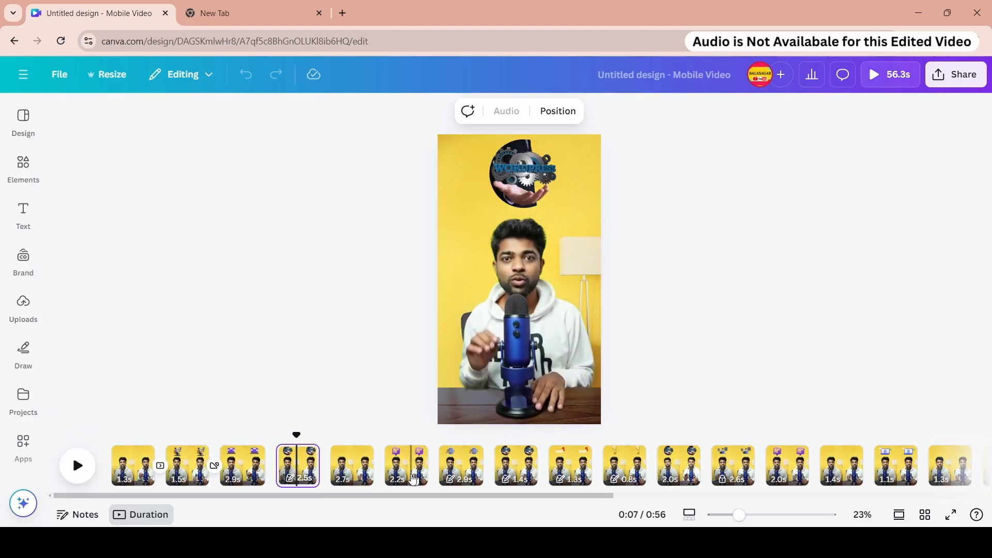
right_click(297, 470)
left_click(356, 306)
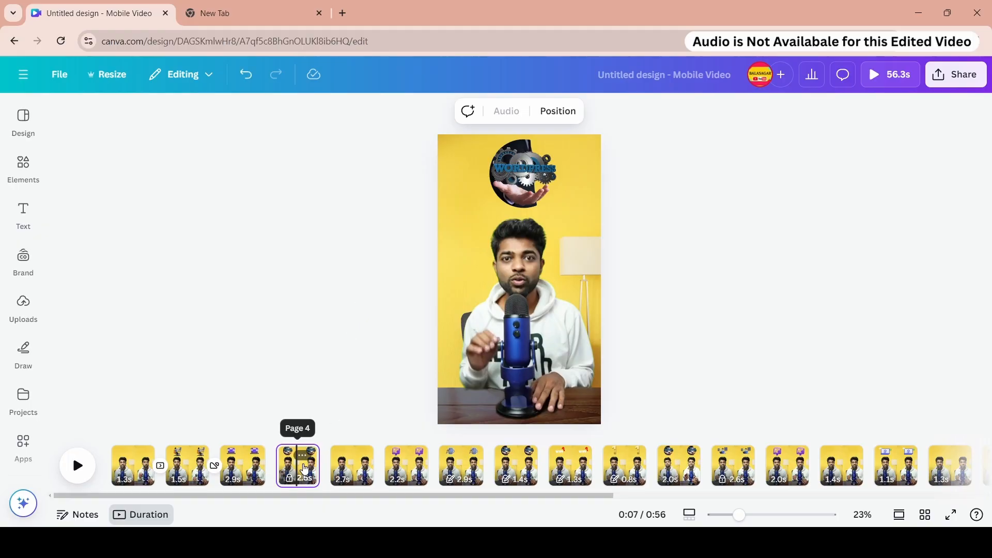
left_click(298, 464)
left_click(250, 470)
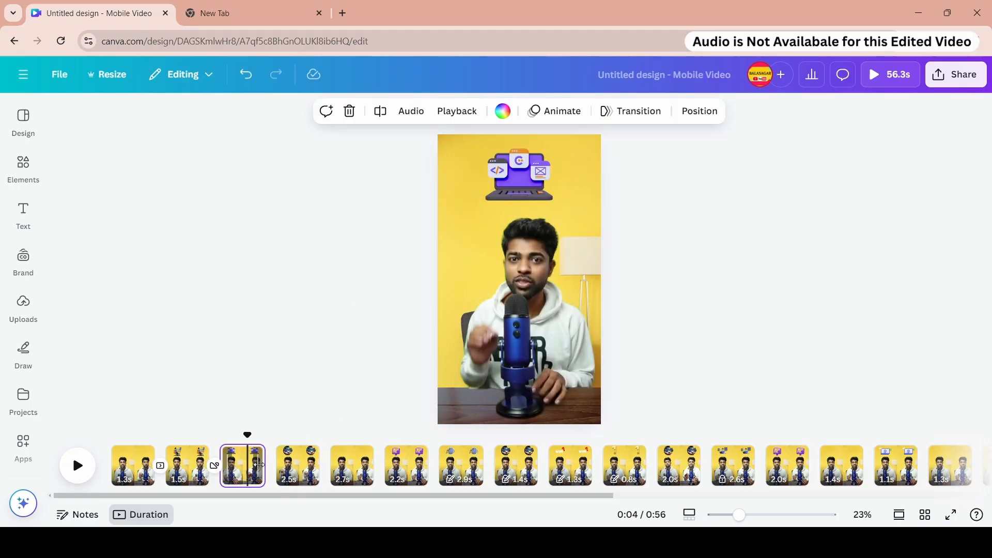
right_click(245, 479)
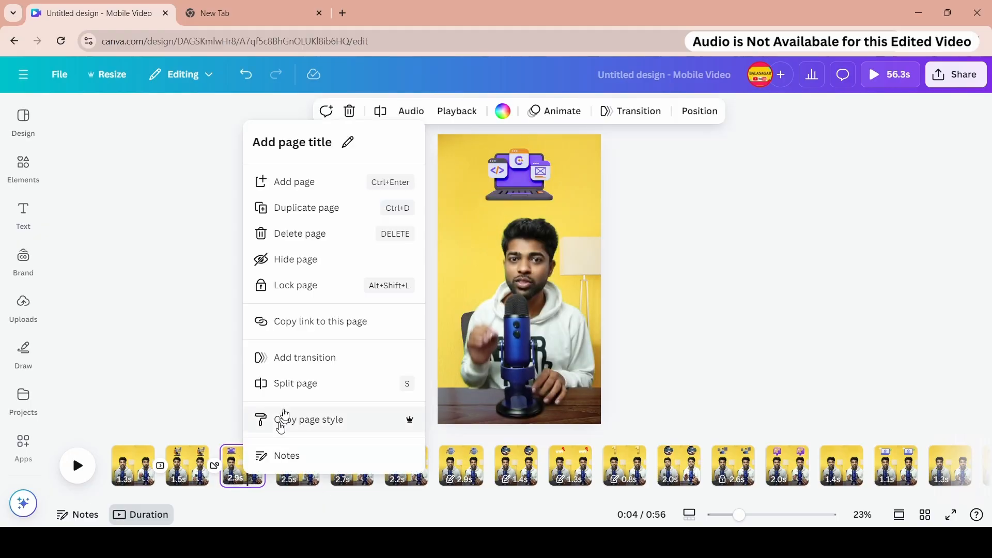
left_click(301, 356)
left_click(183, 360)
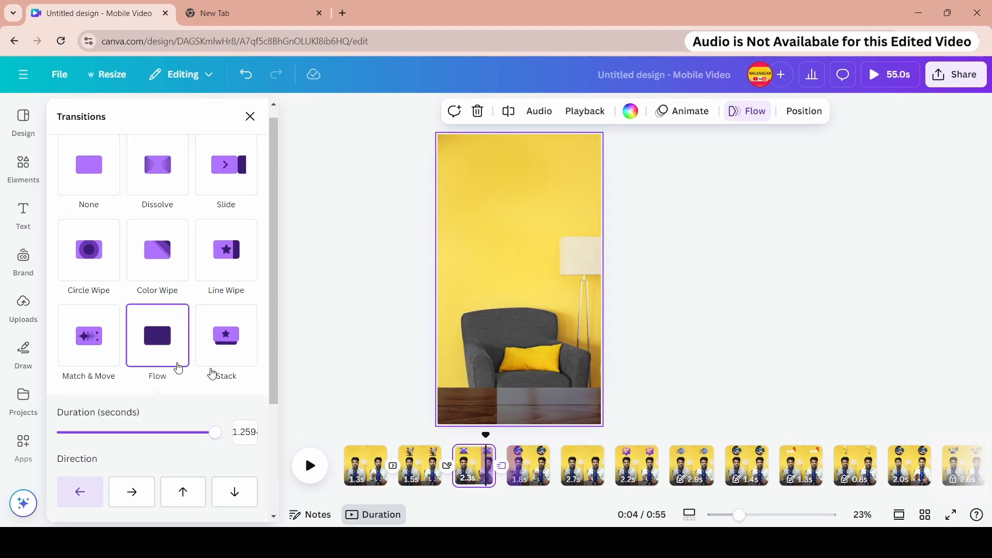
left_click_drag(107, 432, 76, 432)
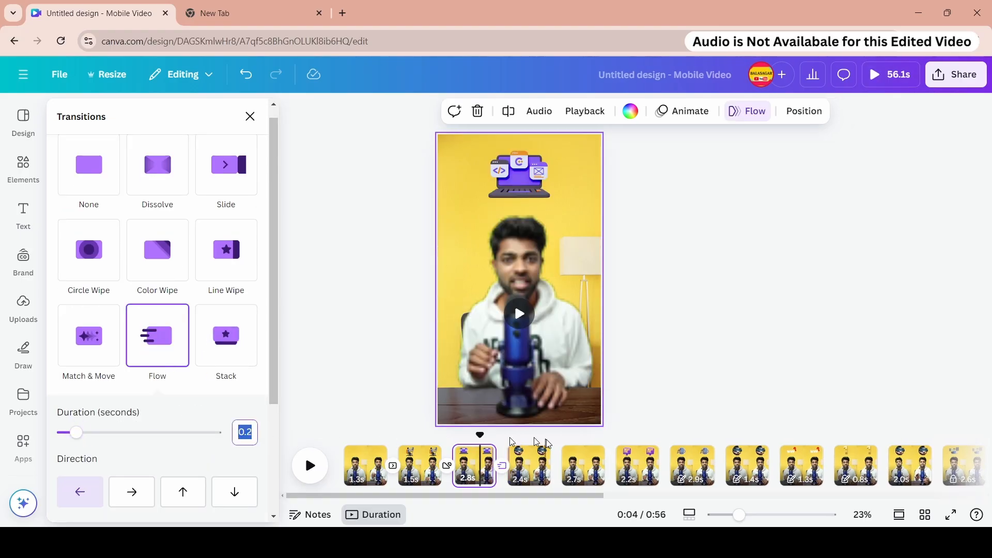
- Add a Stack transition between the fourth and fifth pages
left_click(575, 468)
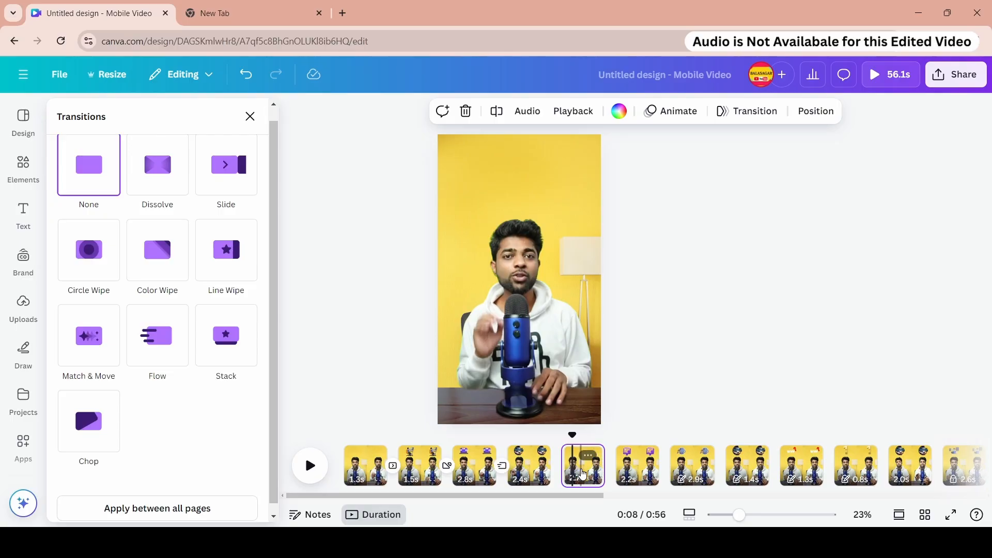
right_click(582, 474)
left_click(645, 346)
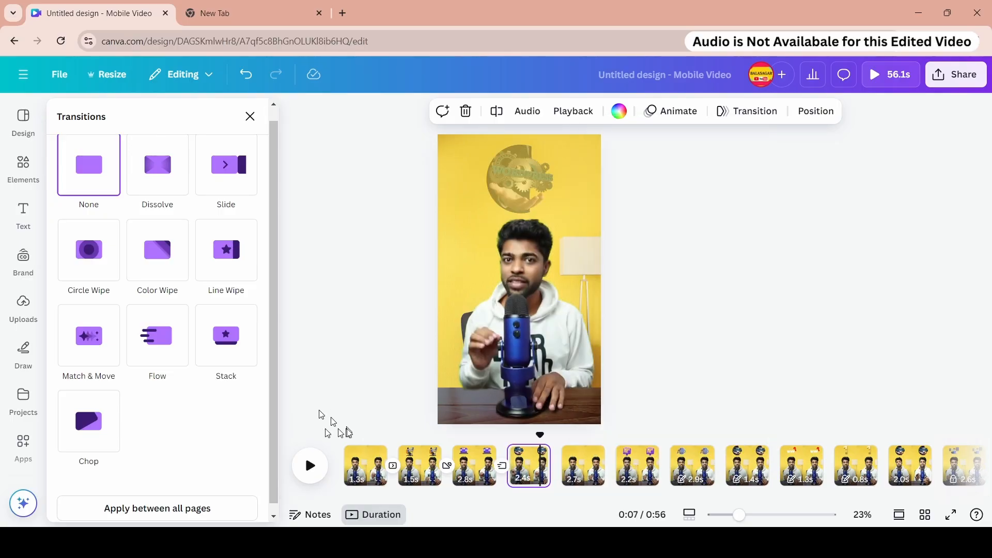
left_click(222, 340)
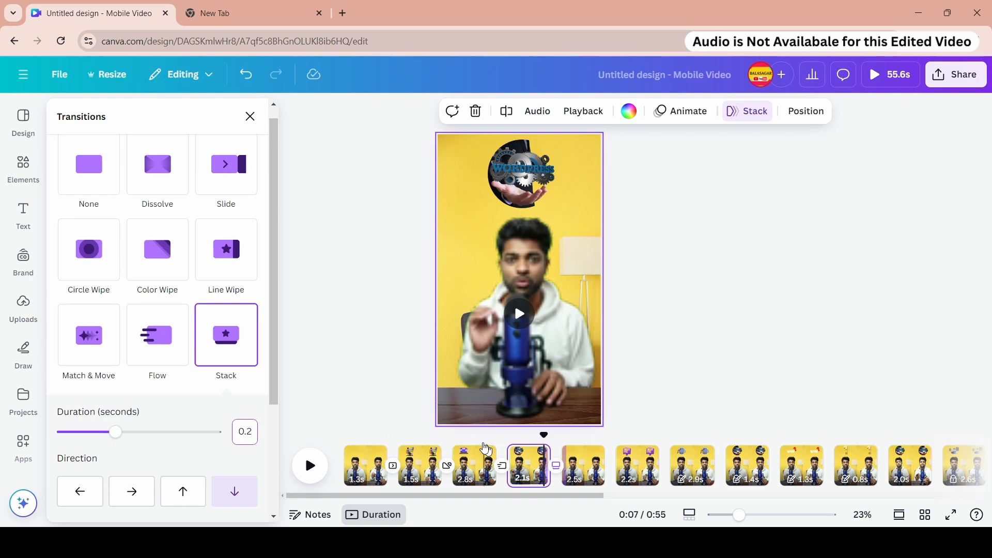
left_click(637, 468)
right_click(637, 467)
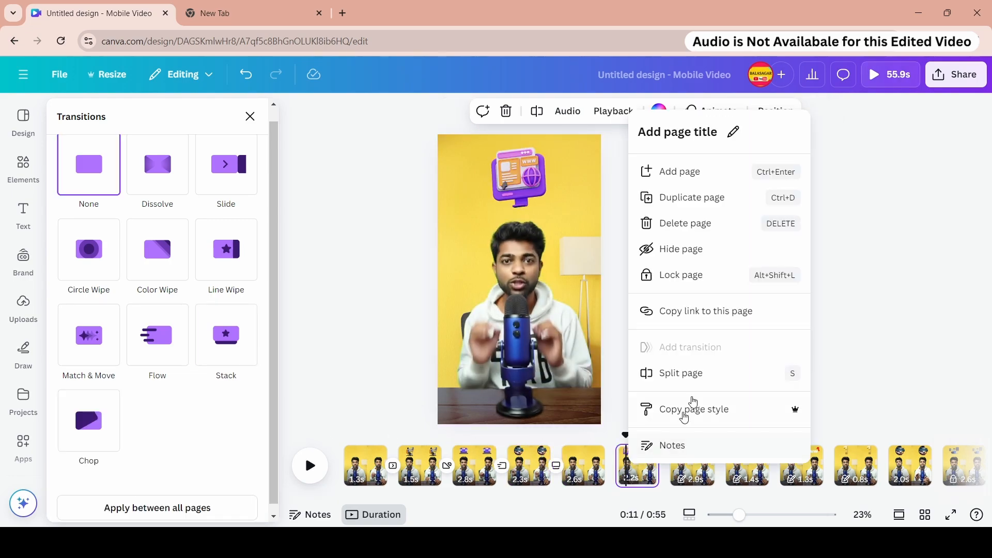
left_click(698, 281)
right_click(402, 470)
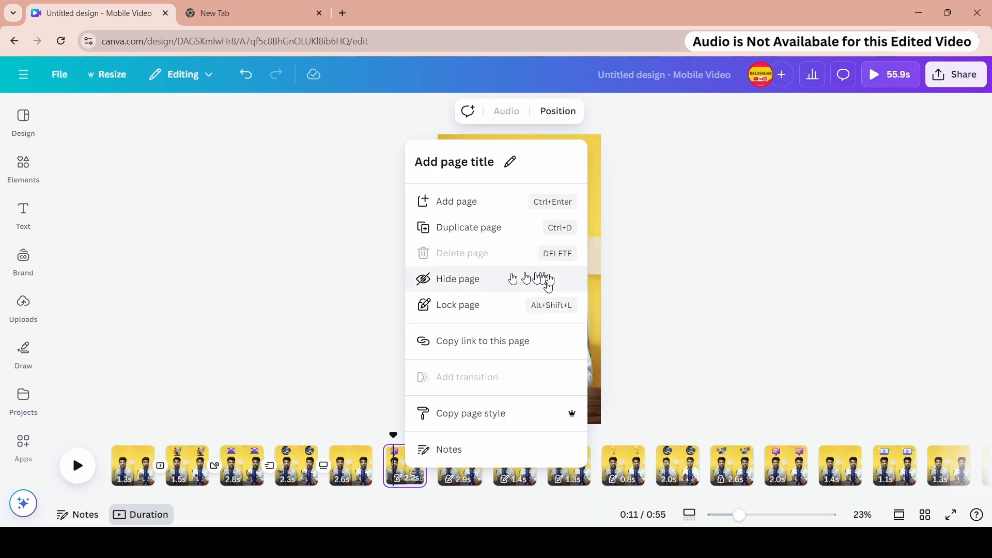
left_click(496, 304)
right_click(404, 471)
left_click(482, 308)
- Add a 0.2-second Line Wipe transition pointing right after the fifth page and preview the design full screen
left_click(359, 472)
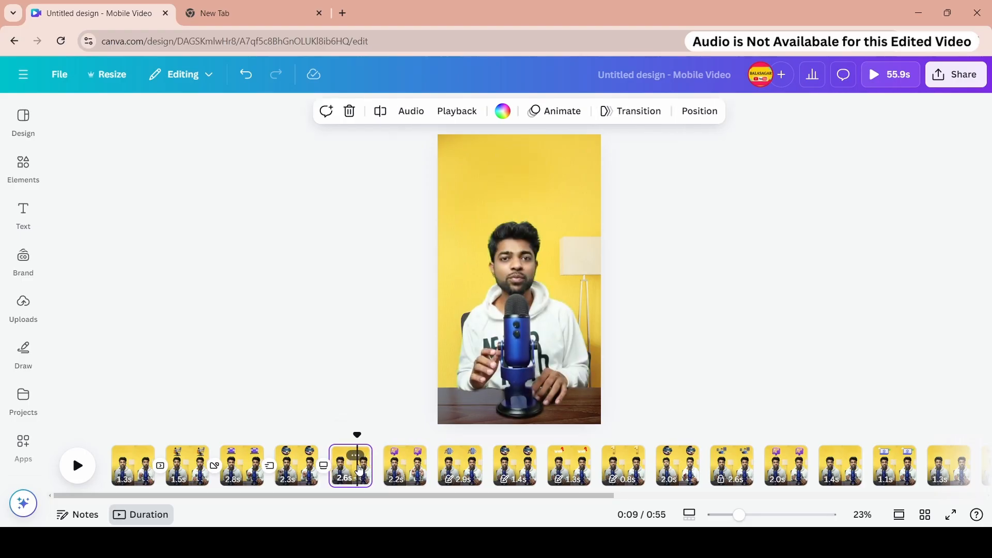
mouse_move(383, 473)
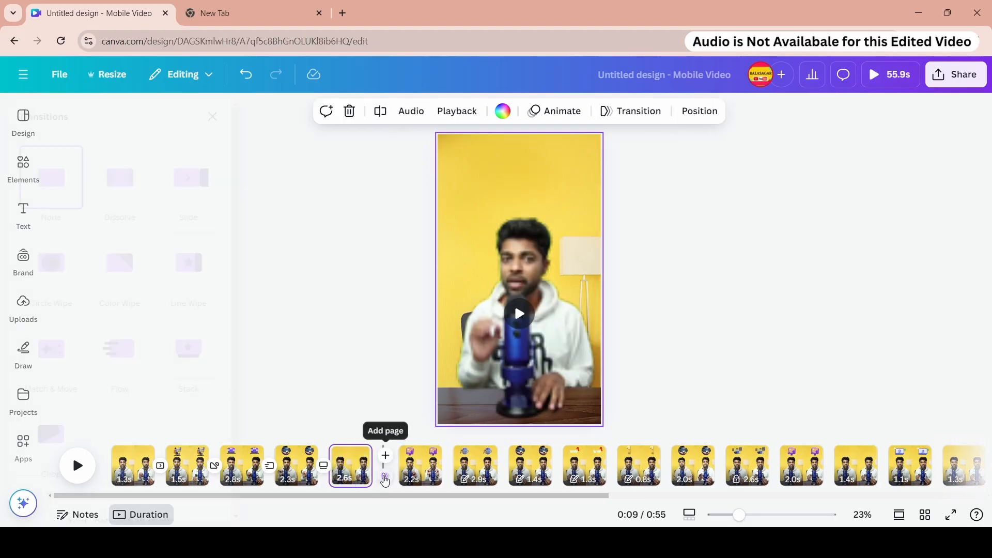
left_click(384, 477)
left_click(247, 273)
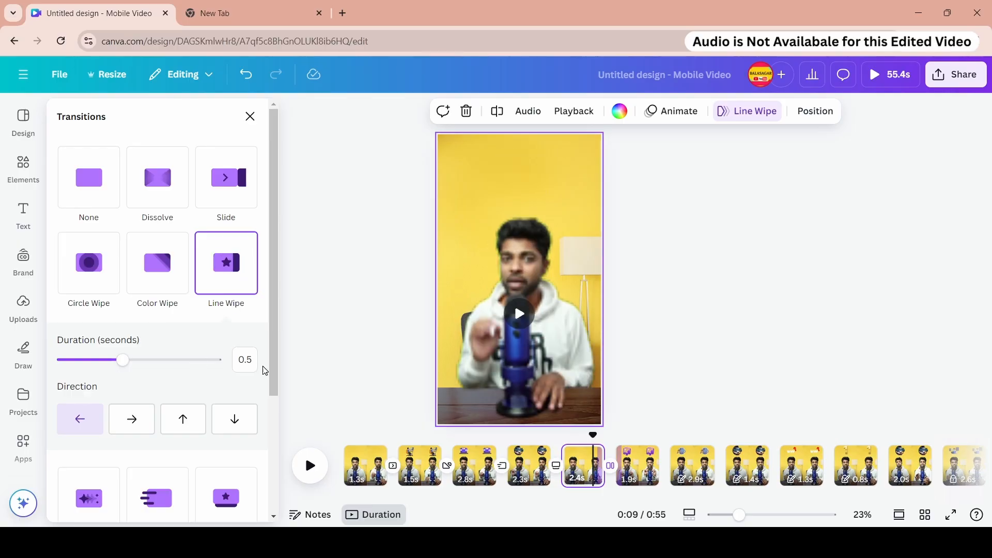
left_click(181, 418)
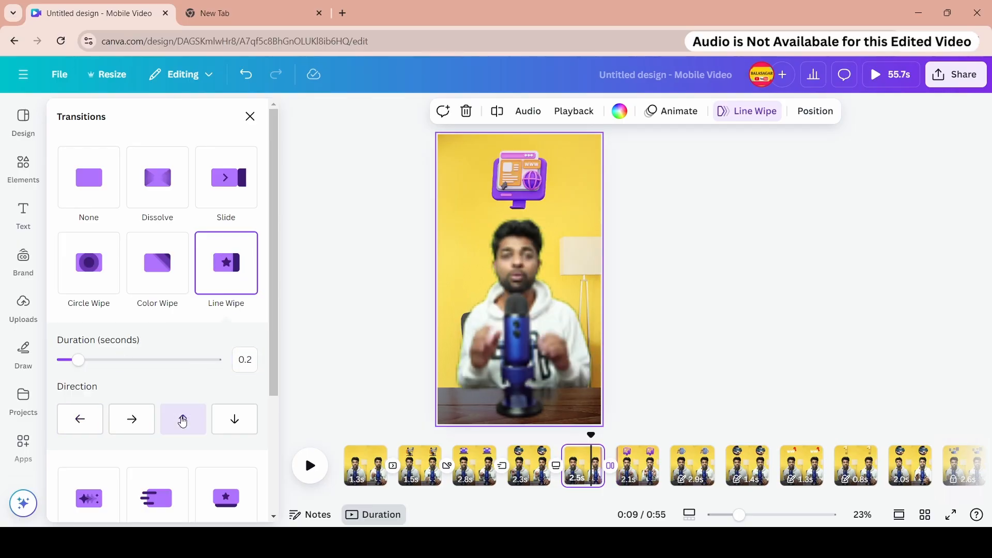
left_click(231, 418)
left_click(141, 423)
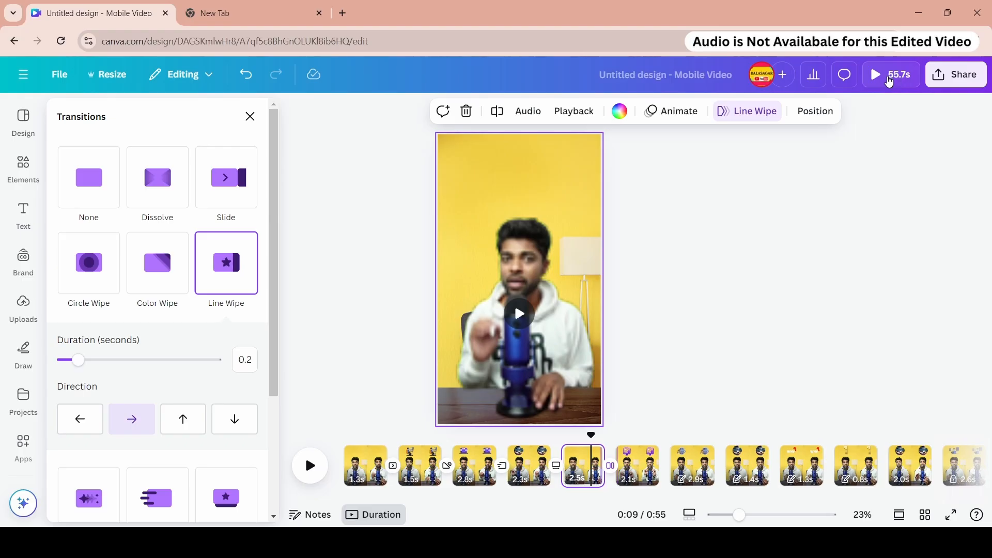
left_click(888, 81)
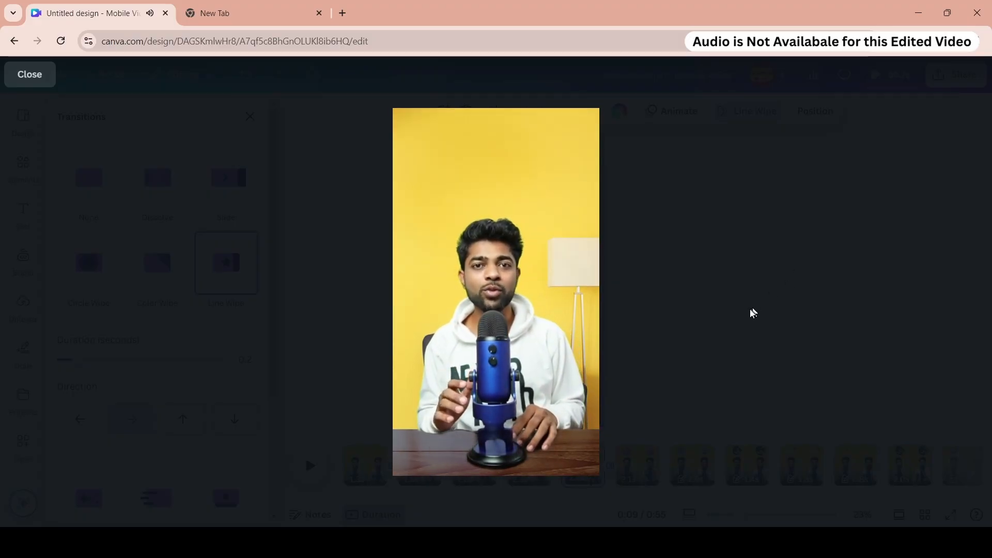
- Lock the seventh page of the design
key("Escape")
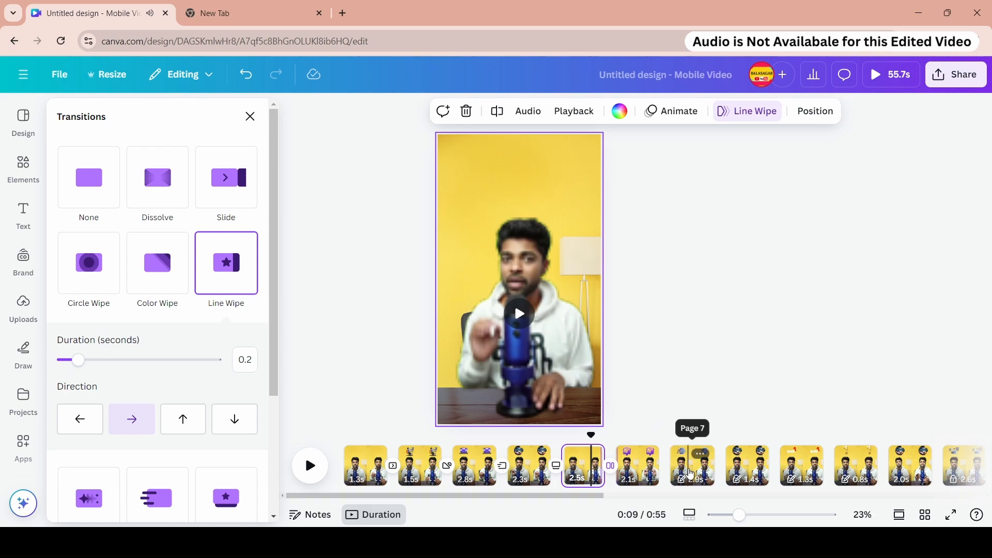
left_click(691, 473)
right_click(453, 472)
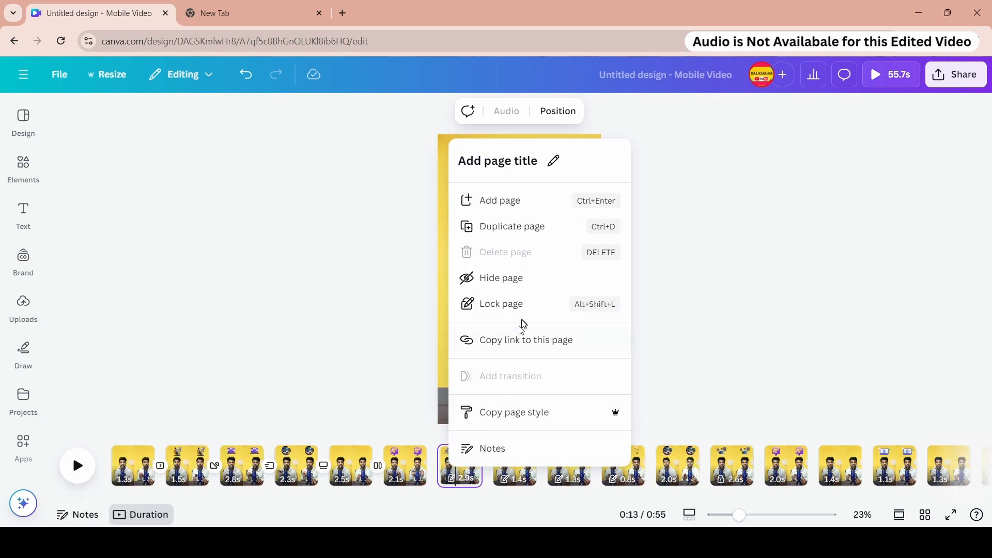
left_click(504, 309)
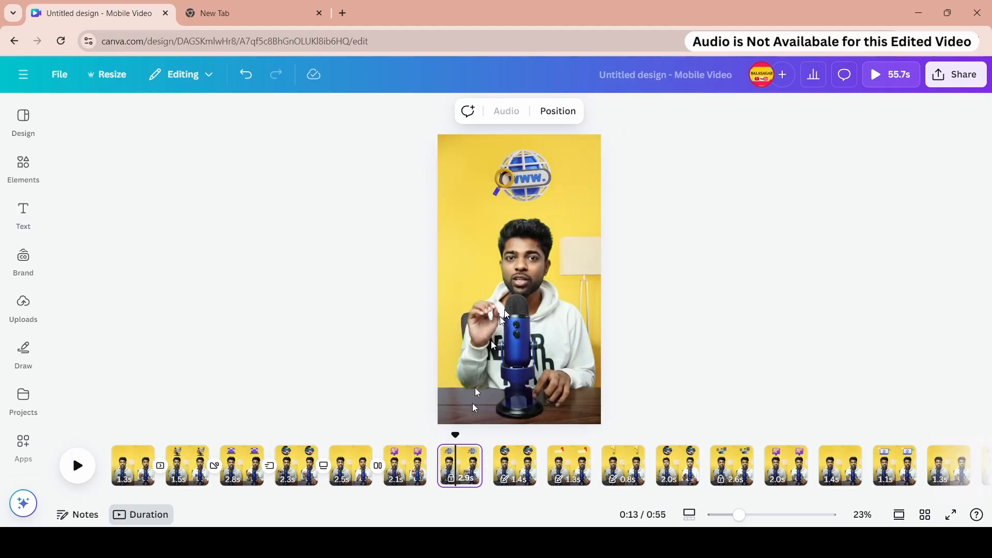
right_click(460, 474)
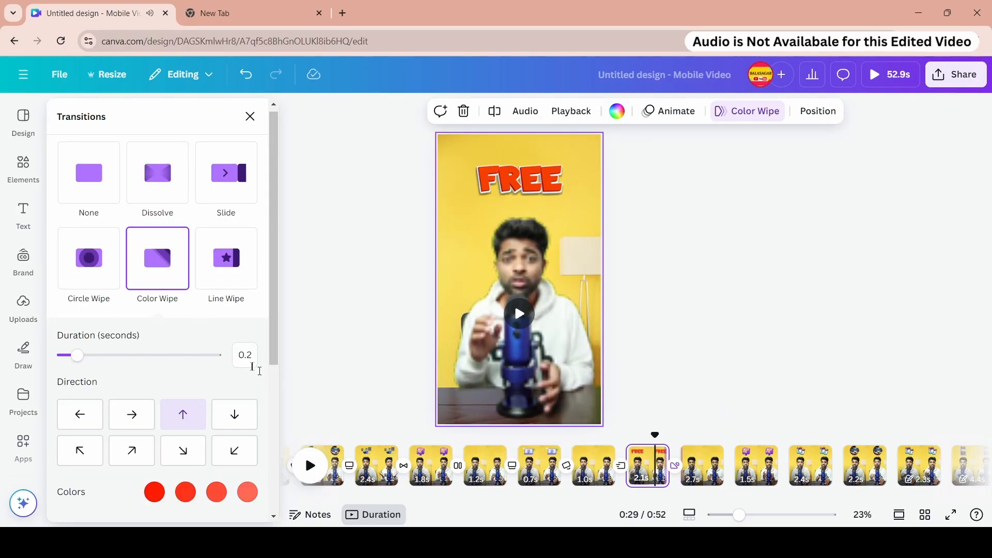
- Review the page timeline and the Color Wipe transition settings
scroll(213, 347, "down", 3)
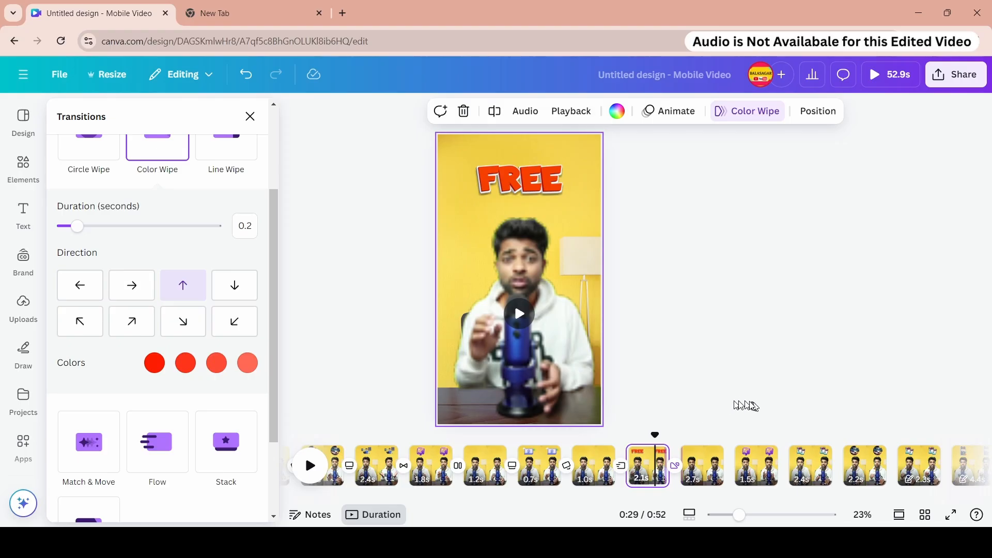
left_click_drag(672, 497, 728, 498)
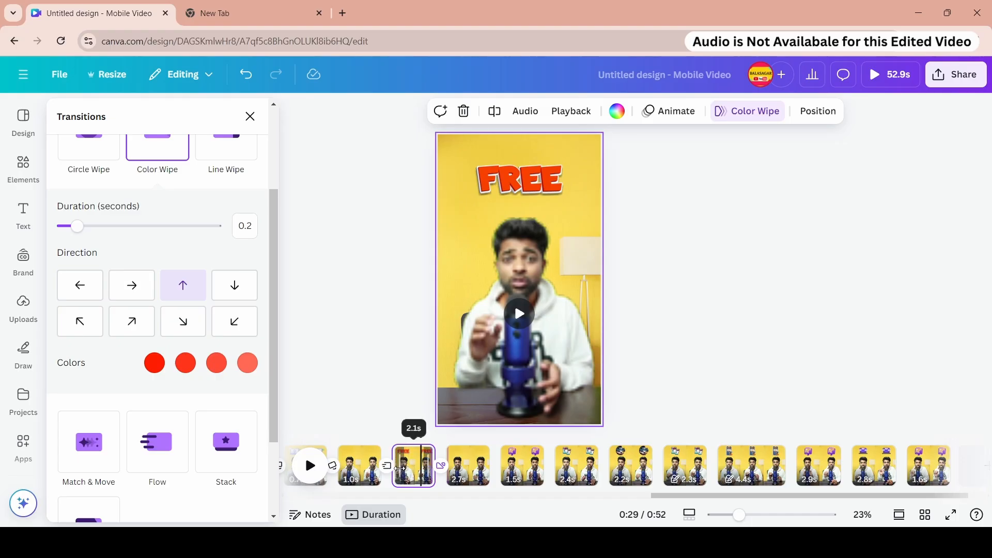
left_click_drag(715, 498, 355, 497)
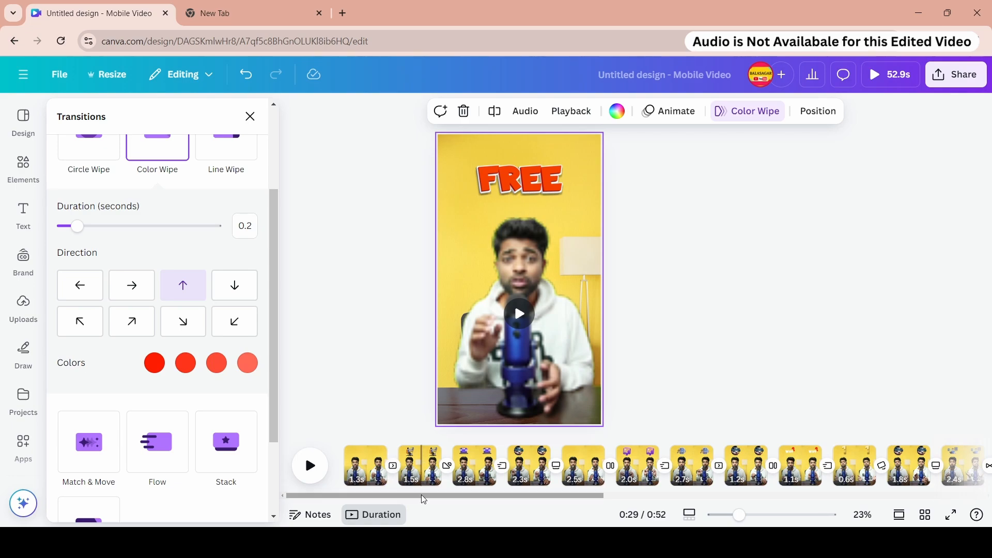
left_click_drag(424, 499, 781, 500)
left_click(729, 341)
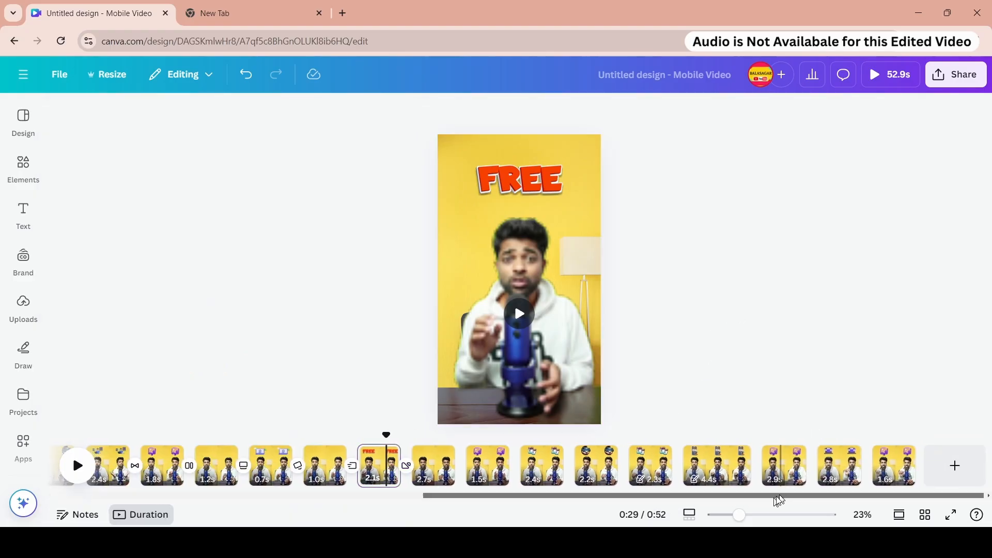
left_click(26, 230)
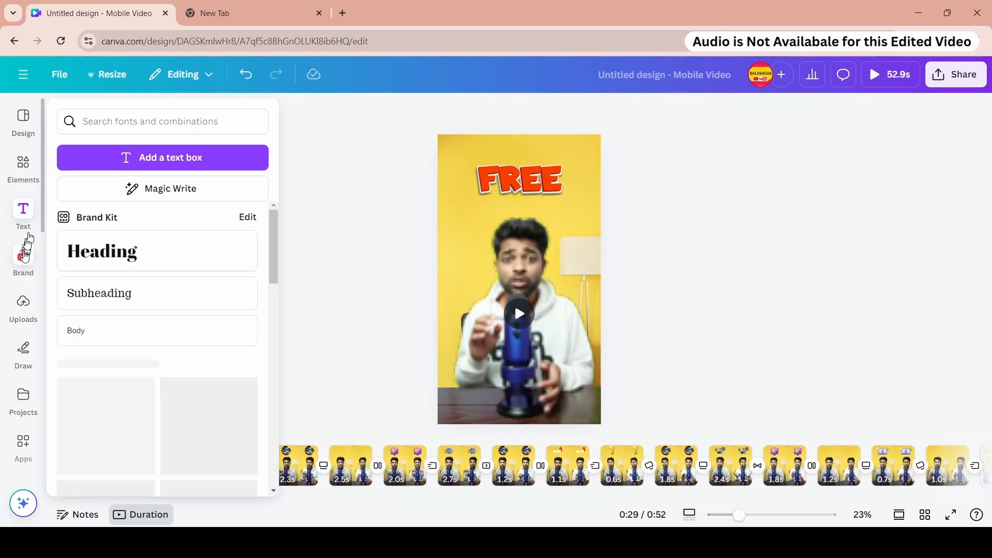
left_click(23, 168)
scroll(21, 310, "down", 3)
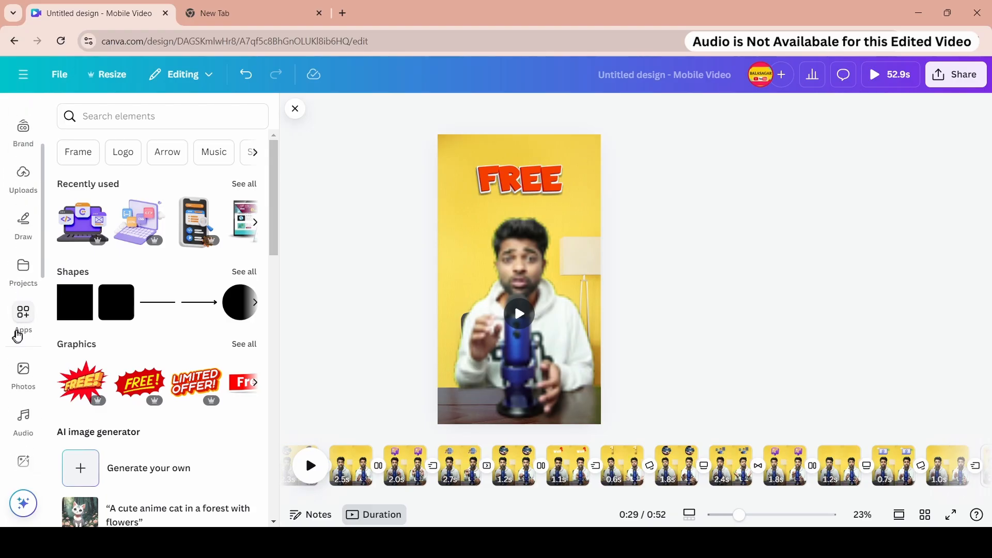
scroll(20, 336, "down", 2)
left_click(26, 342)
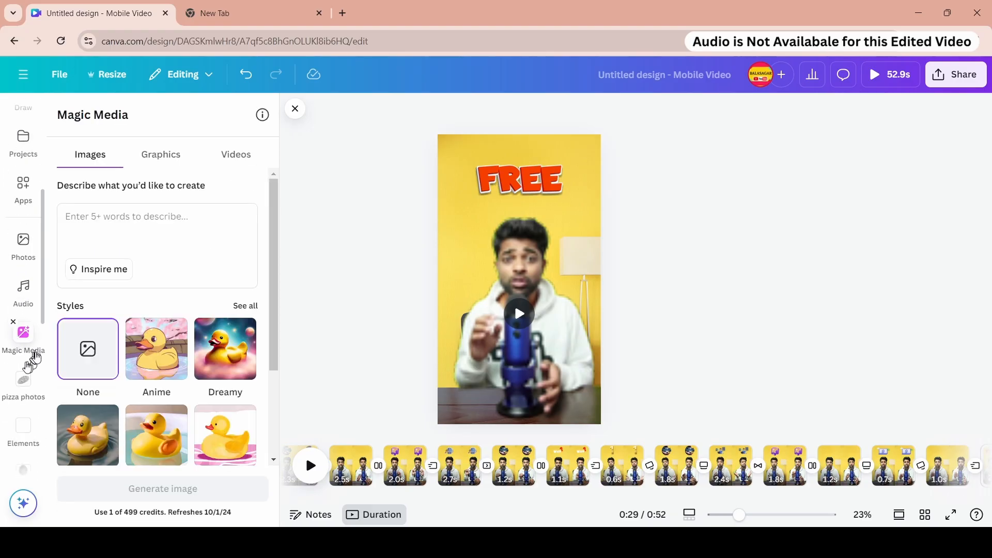
scroll(31, 335, "up", 4)
left_click(17, 394)
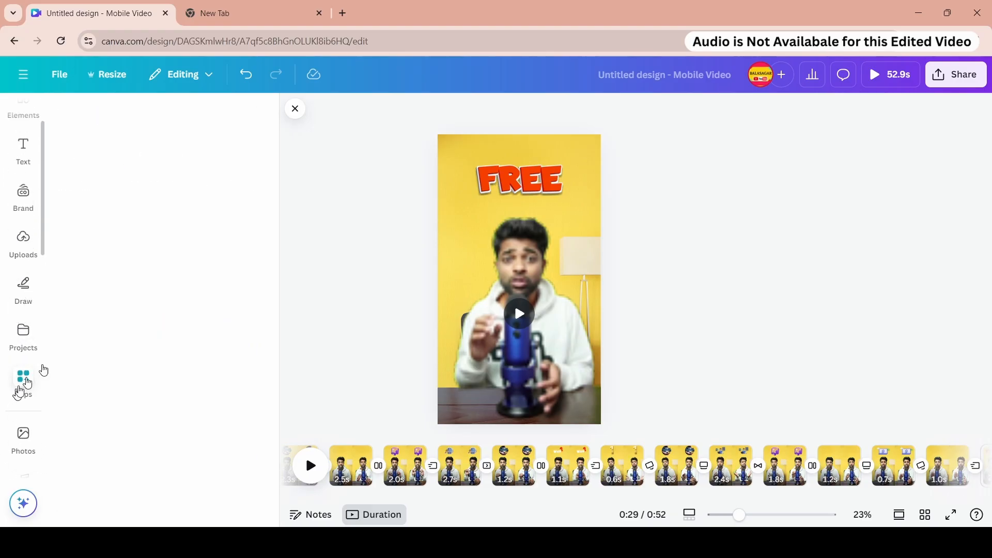
left_click(140, 156)
scroll(151, 310, "down", 10)
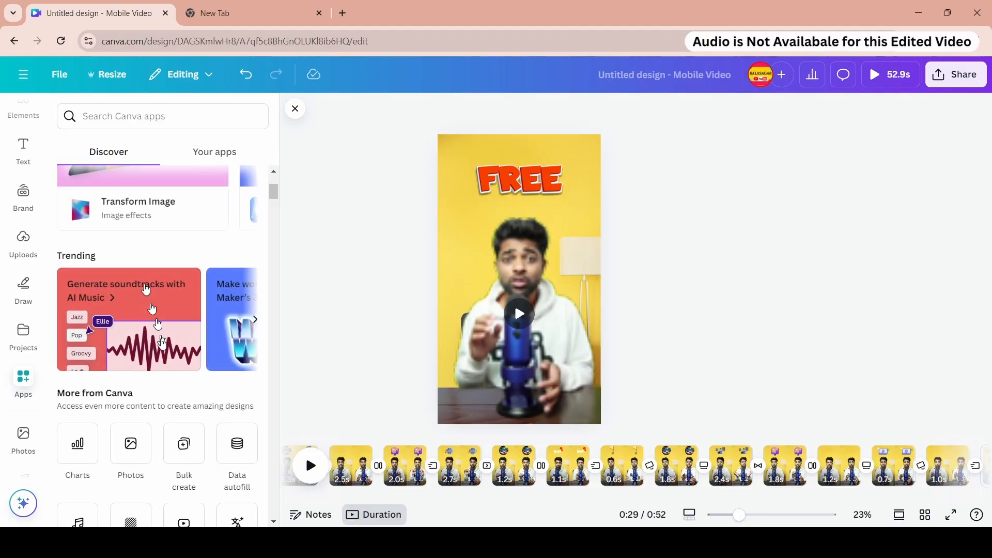
left_click(81, 333)
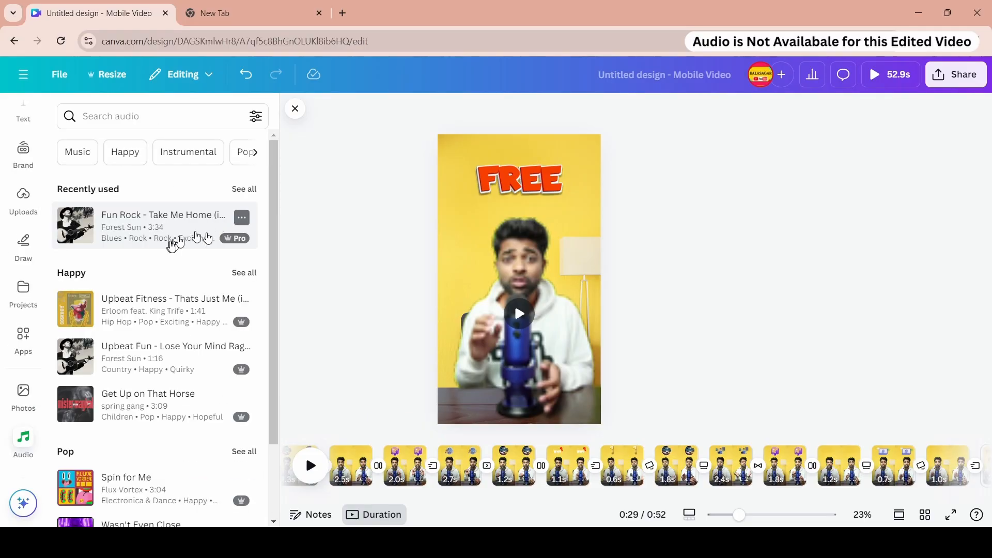
scroll(23, 155, "up", 2)
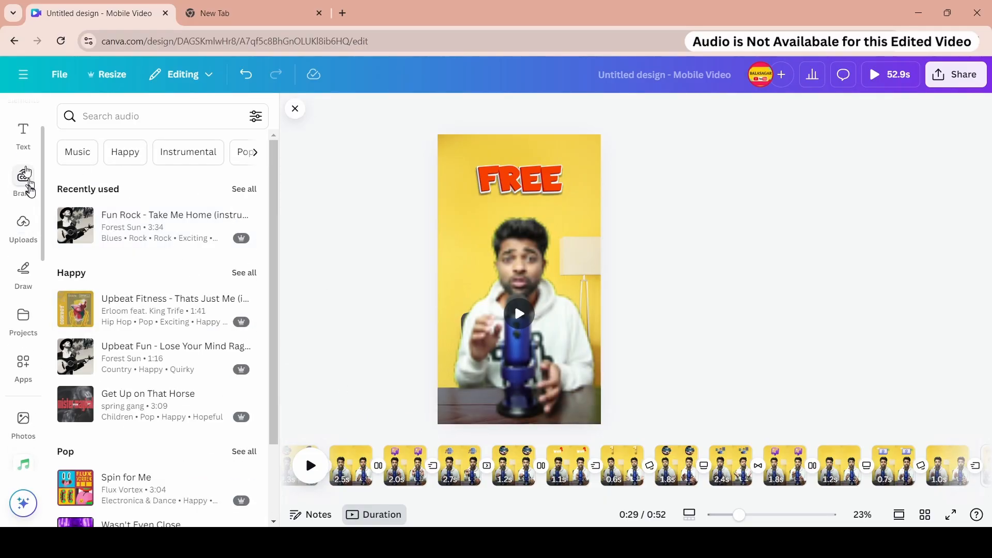
left_click(23, 164)
- Inspect the graphics and animations on pages 5 to 7
left_click(352, 447)
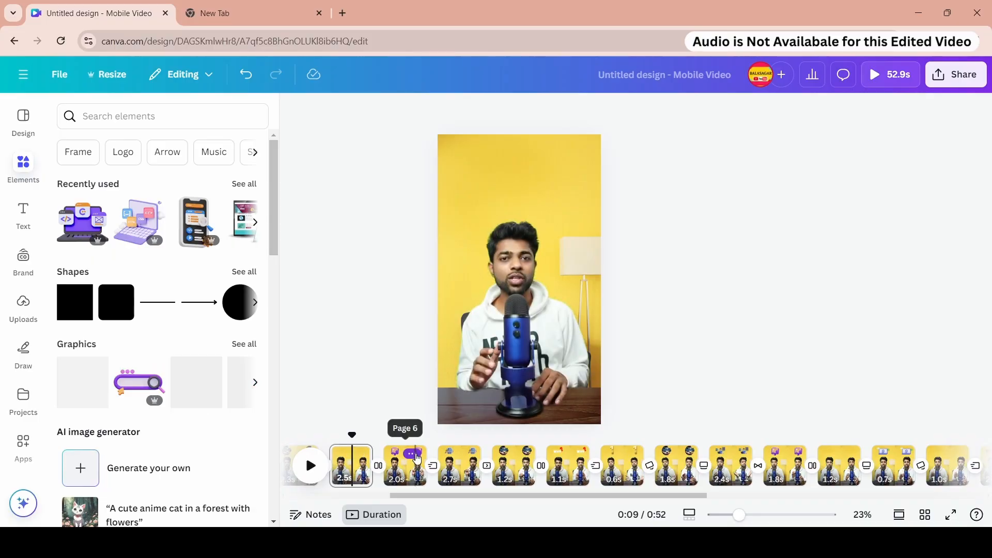
left_click(405, 465)
left_click(523, 180)
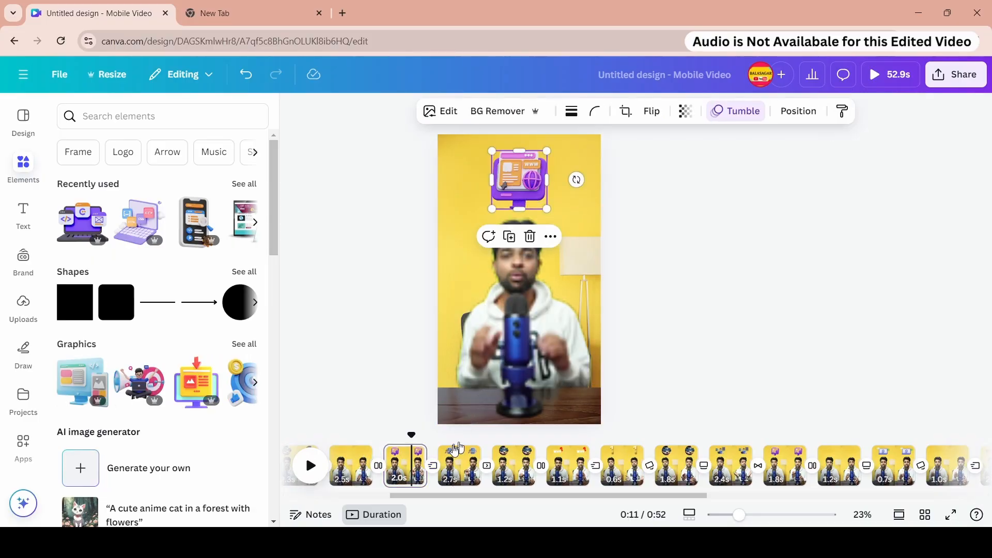
left_click(454, 464)
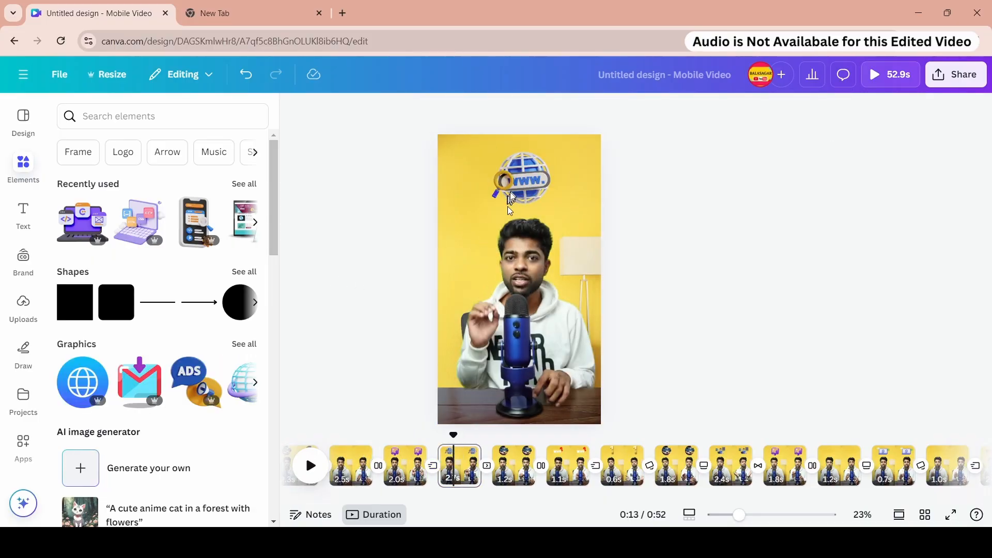
left_click_drag(444, 494, 341, 495)
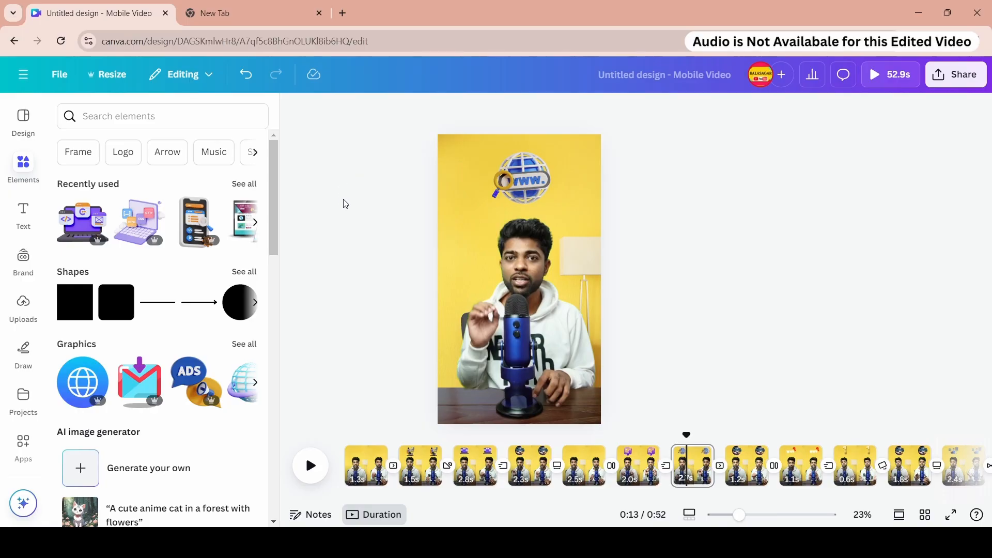
- Check the uploaded audio files and play the whole design full screen from the first page
left_click(23, 306)
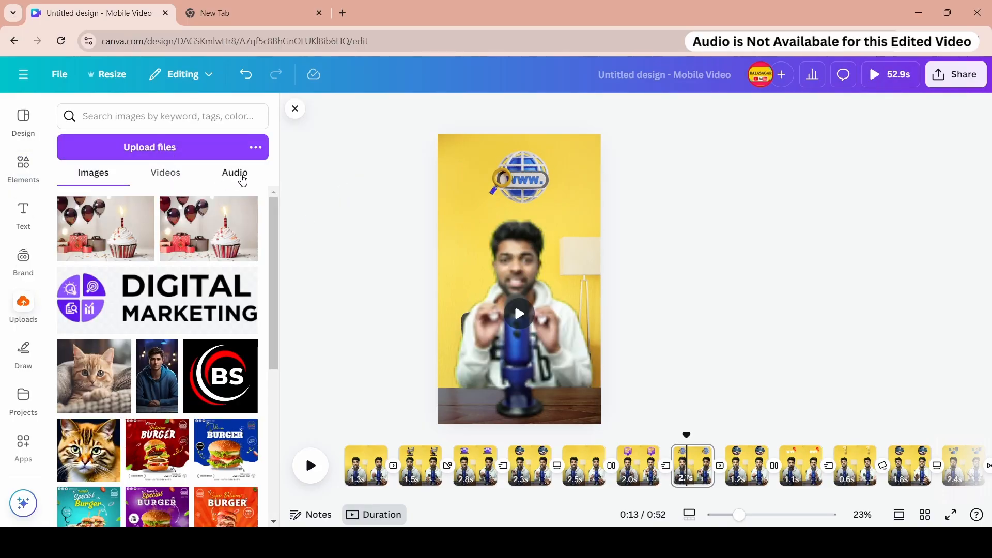
left_click(241, 178)
scroll(469, 494, "right", 1)
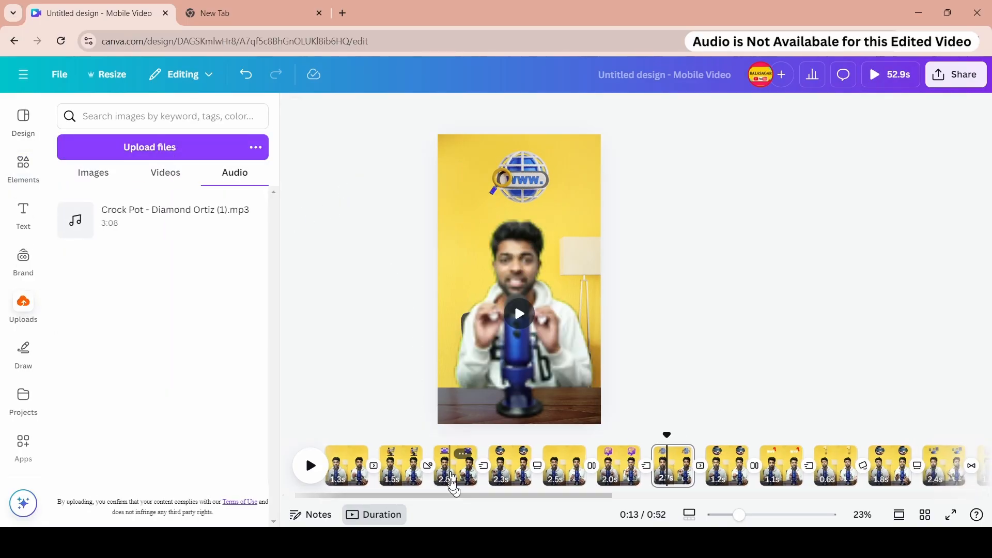
left_click(440, 448)
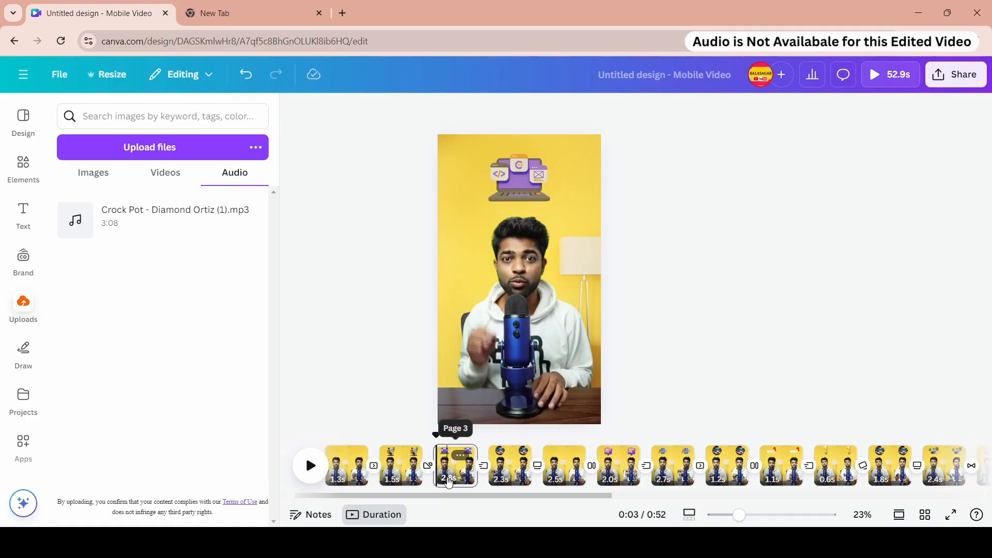
left_click_drag(439, 435, 338, 435)
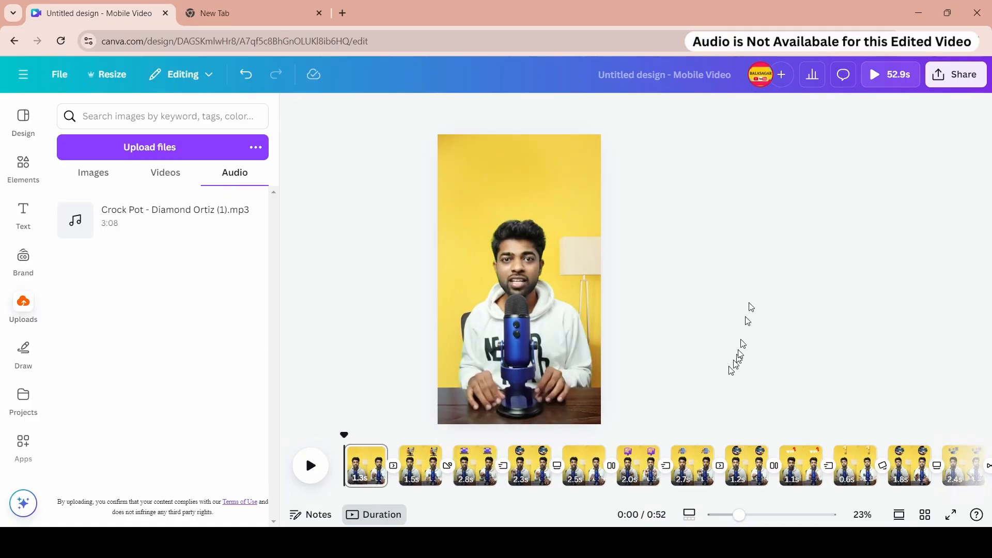
left_click(881, 75)
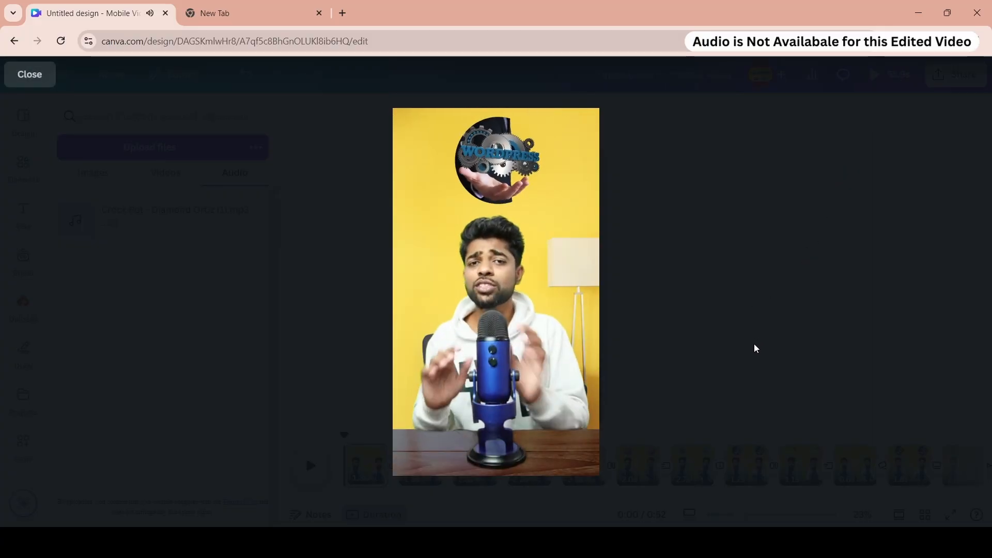
key("Escape")
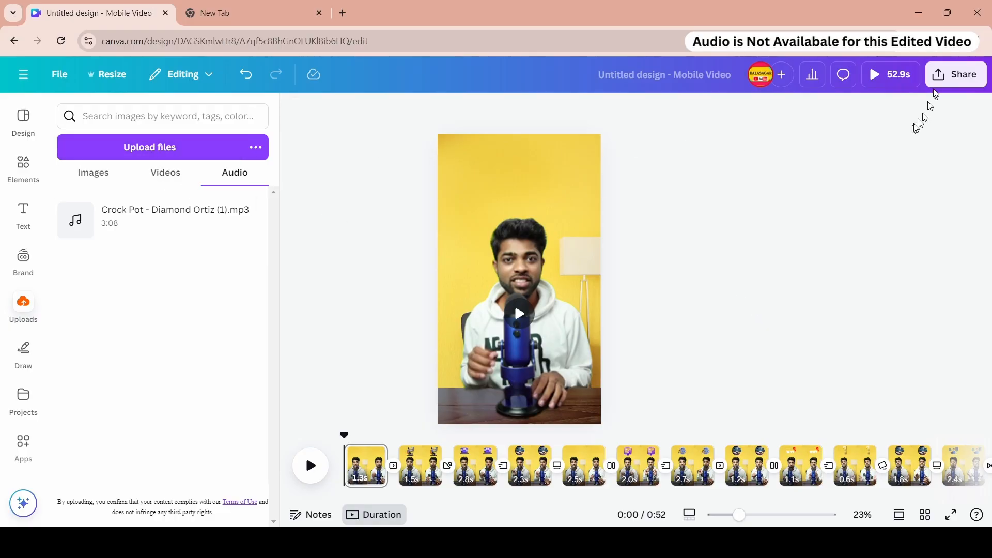
- Explore the MP4 download options, trying different quality levels and the page selection
left_click(945, 78)
left_click(759, 334)
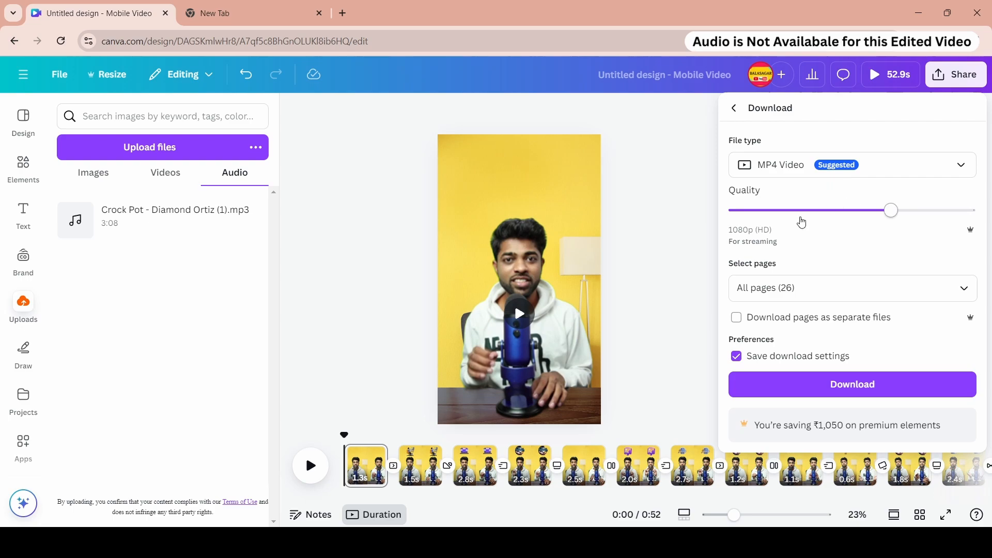
left_click(858, 214)
left_click(960, 214)
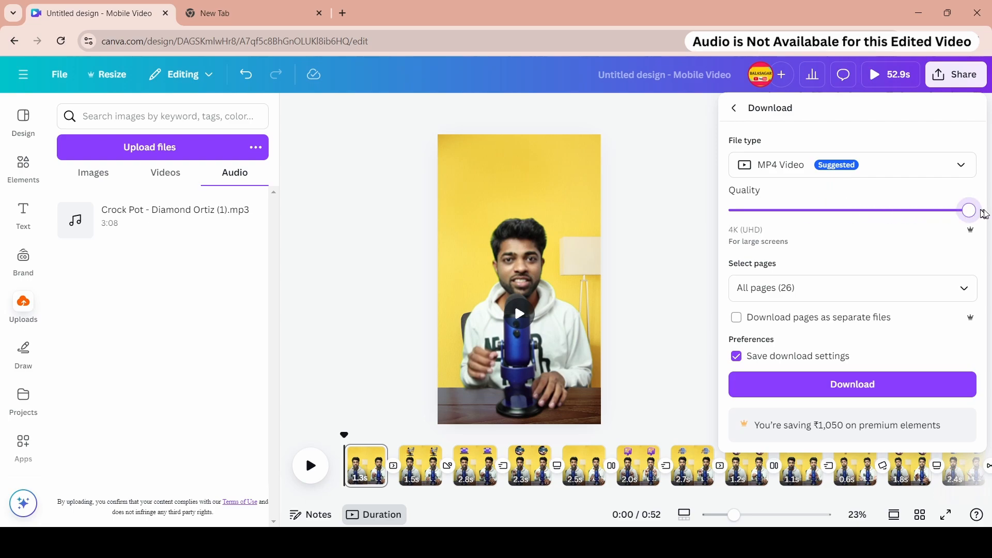
left_click(868, 288)
scroll(849, 388, "down", 7)
scroll(850, 395, "up", 5)
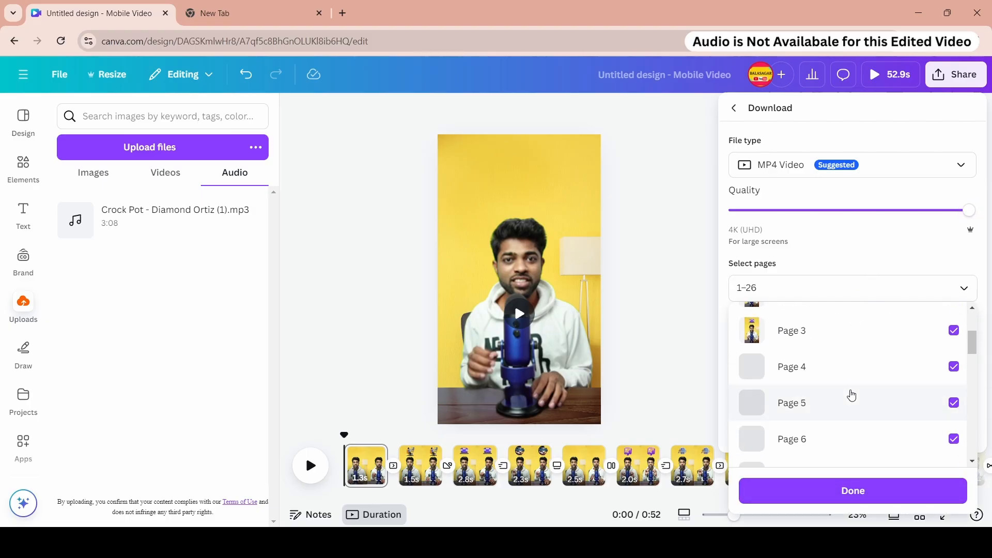
left_click(847, 263)
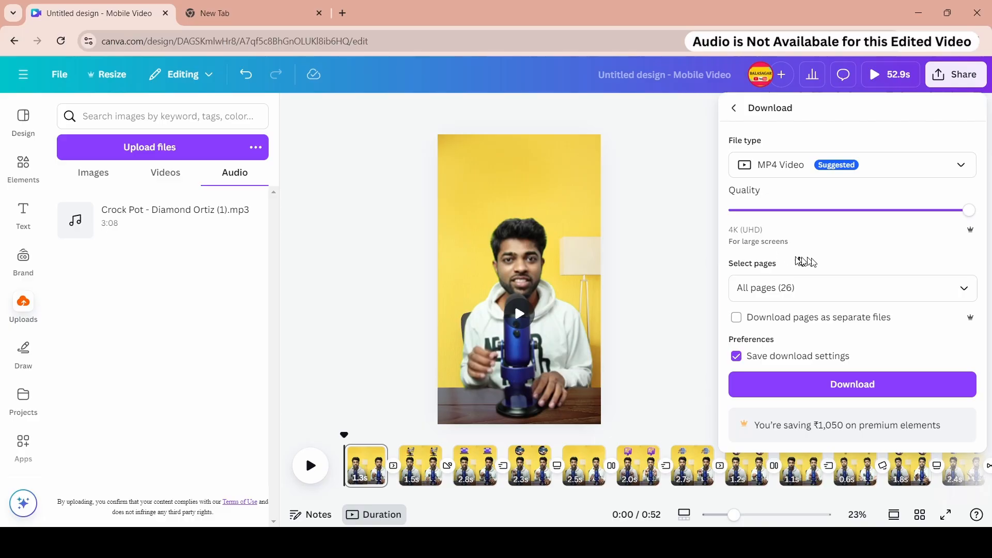
left_click(813, 212)
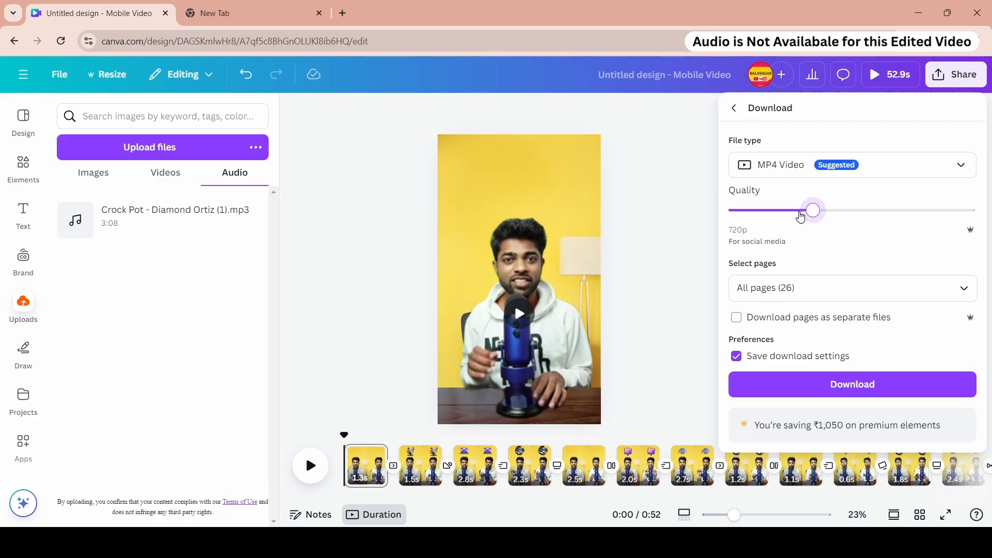
left_click_drag(784, 216, 834, 222)
left_click(657, 354)
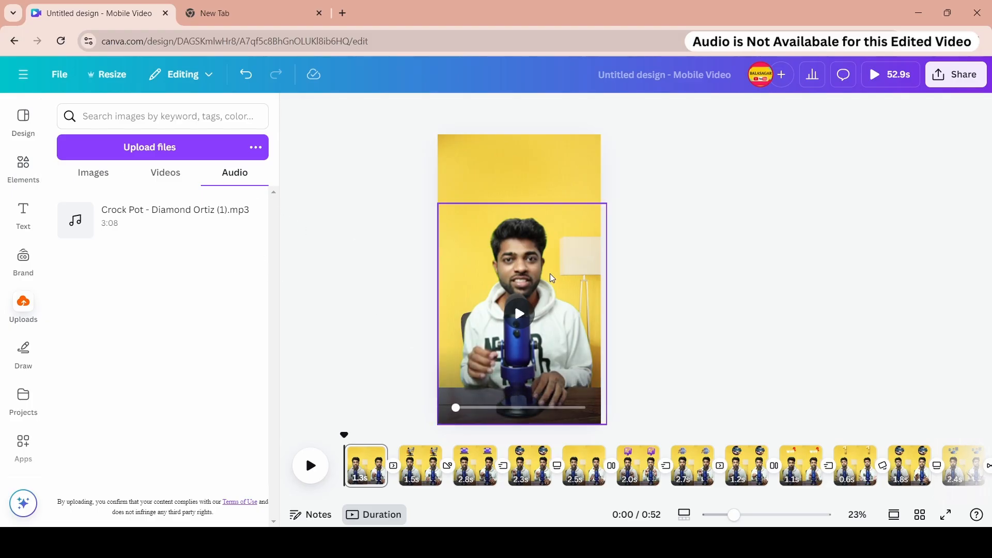
- Add a heading text box on the first page, enlarged to size 84 and placed over the microphone
left_click(23, 212)
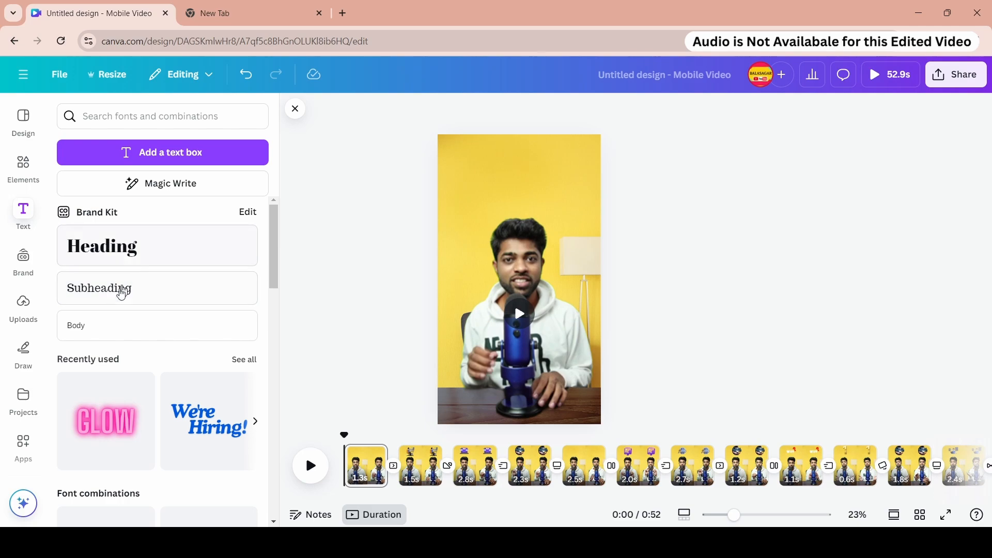
left_click(122, 254)
left_click_drag(532, 313, 546, 393)
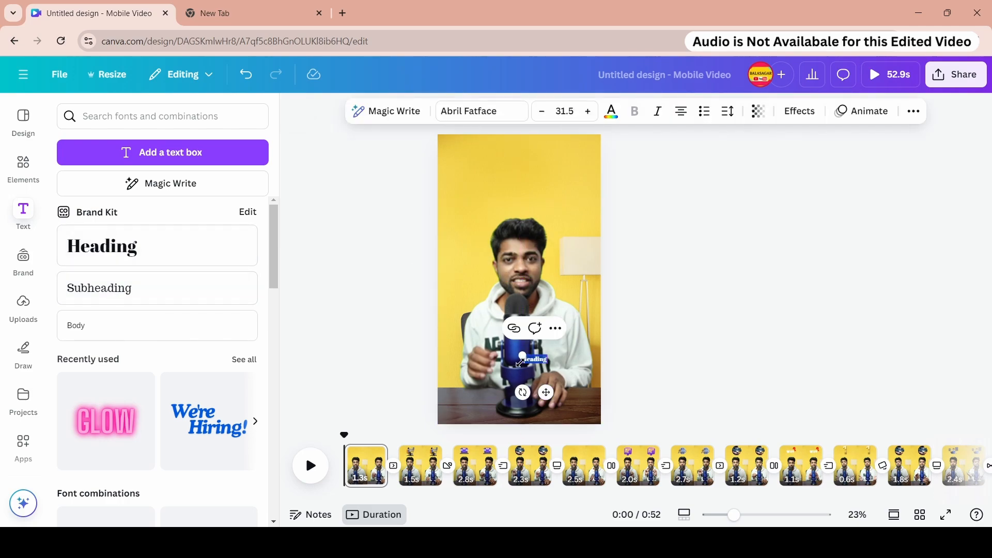
mouse_move(523, 357)
left_mouse_down()
mouse_move(454, 332)
mouse_move(522, 356)
left_mouse_up()
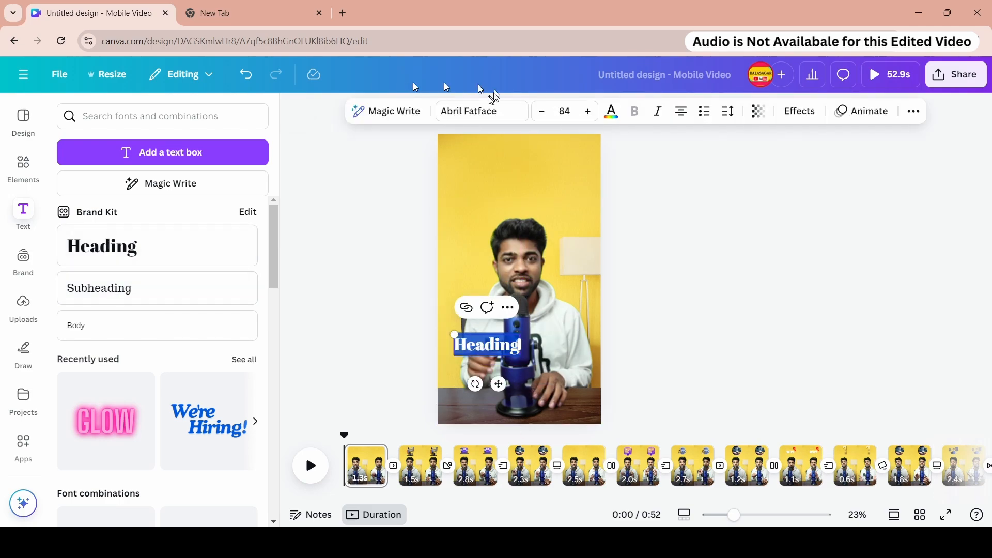
- Set the heading's font to Montserrat
left_click(472, 113)
scroll(155, 289, "down", 1)
left_click(118, 429)
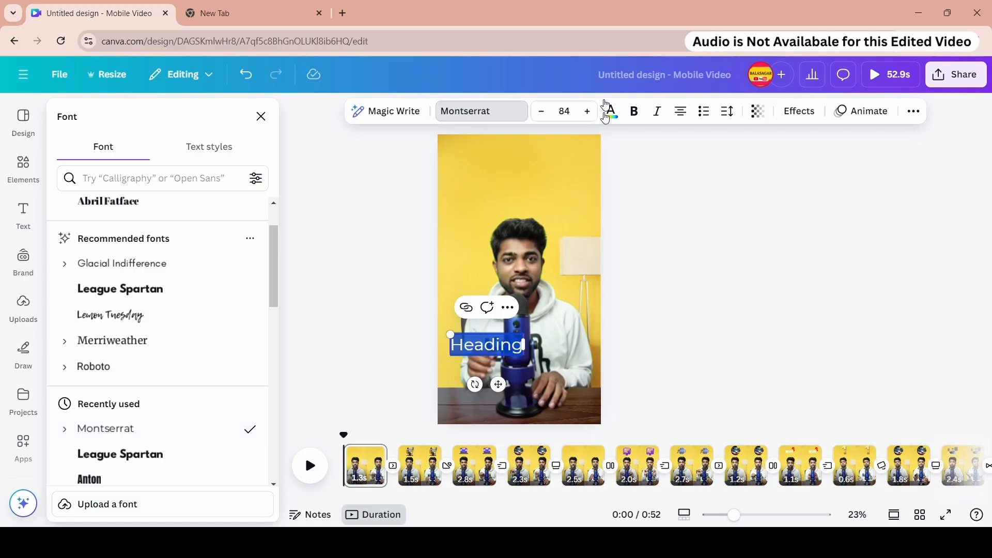
- Reduce the heading's font size to 73
left_click(541, 112)
left_click(541, 111)
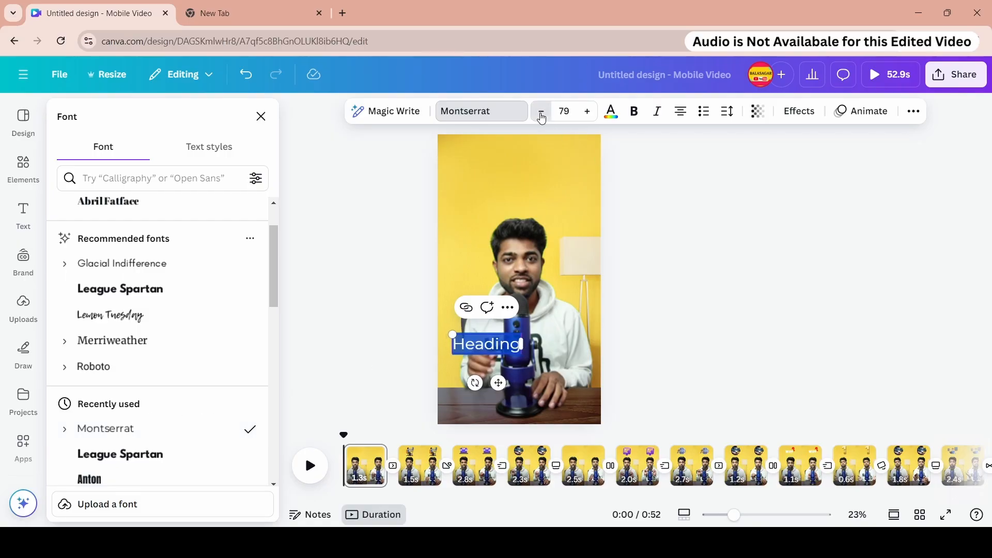
left_click(542, 111)
- Apply the Background text effect to the heading and set its colour to purple
left_click(783, 113)
scroll(206, 310, "down", 2)
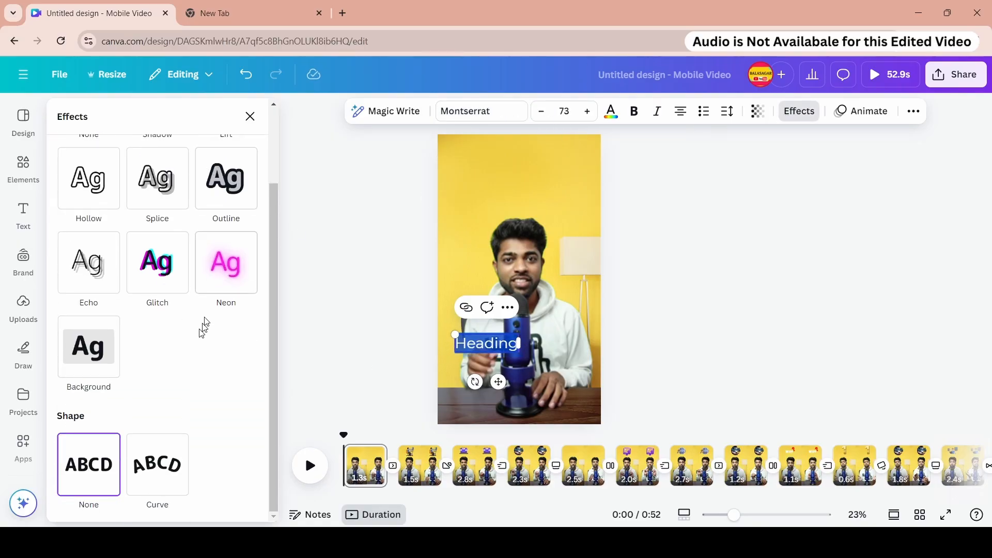
left_click(111, 360)
scroll(250, 343, "down", 3)
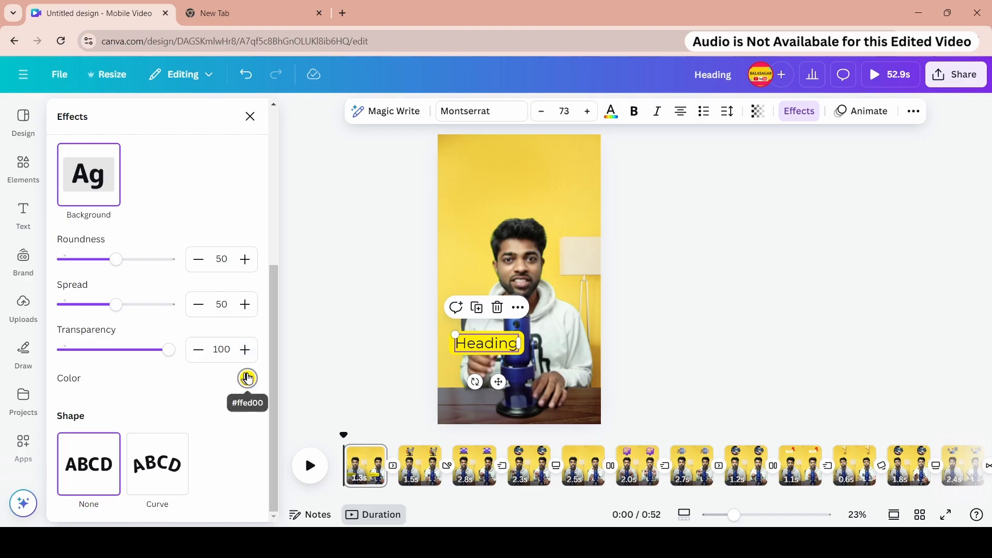
left_click(247, 378)
scroll(155, 282, "down", 2)
left_click(198, 279)
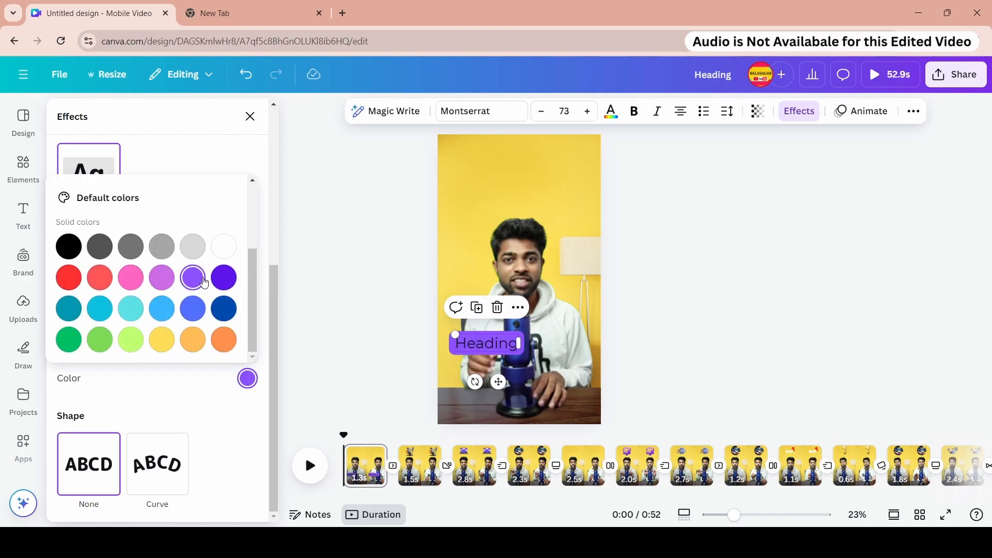
- Set the heading's text colour to white
left_click(193, 396)
left_click(611, 112)
left_click(175, 213)
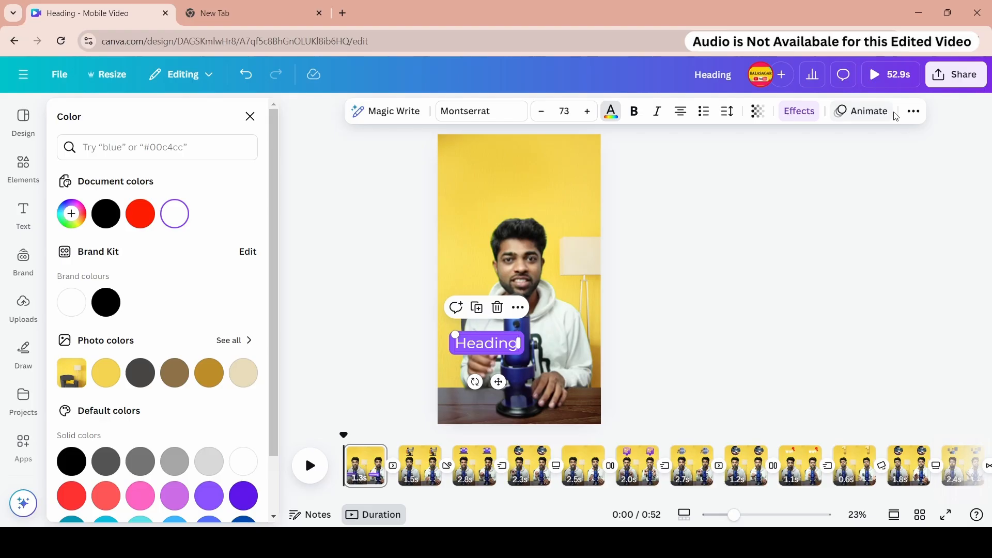
- Make the heading text uppercase and bold
left_click(912, 111)
left_click(831, 141)
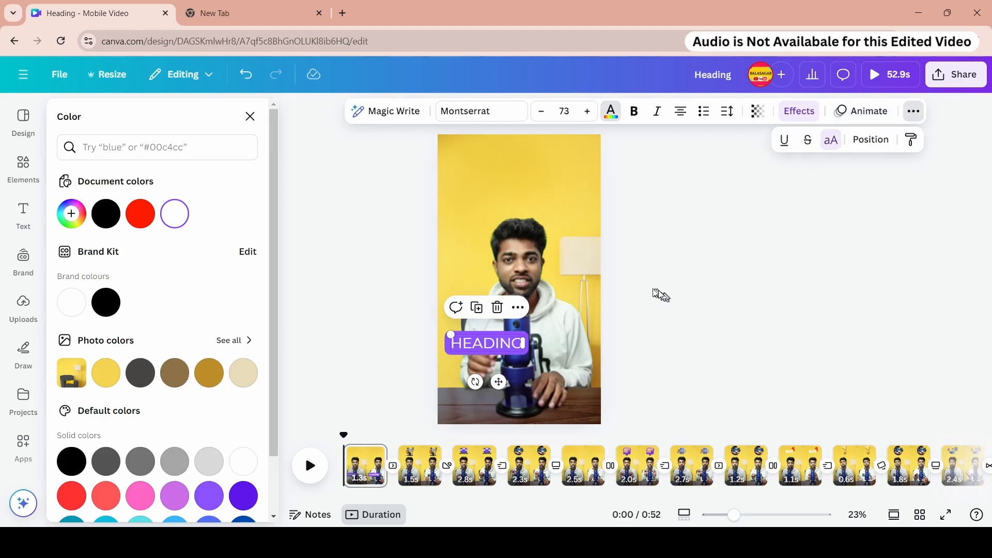
left_click(634, 112)
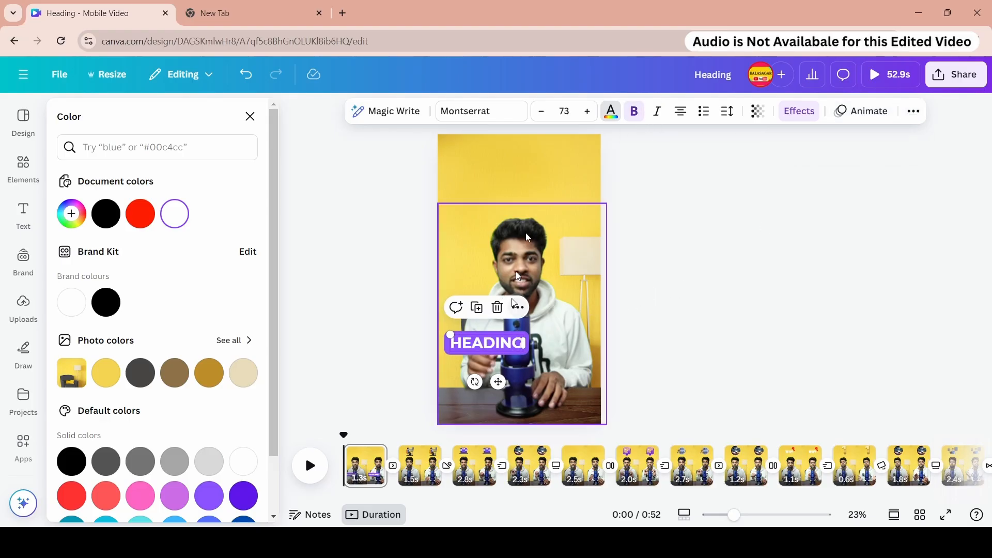
- Reduce the heading's font size to 44
left_click(541, 112)
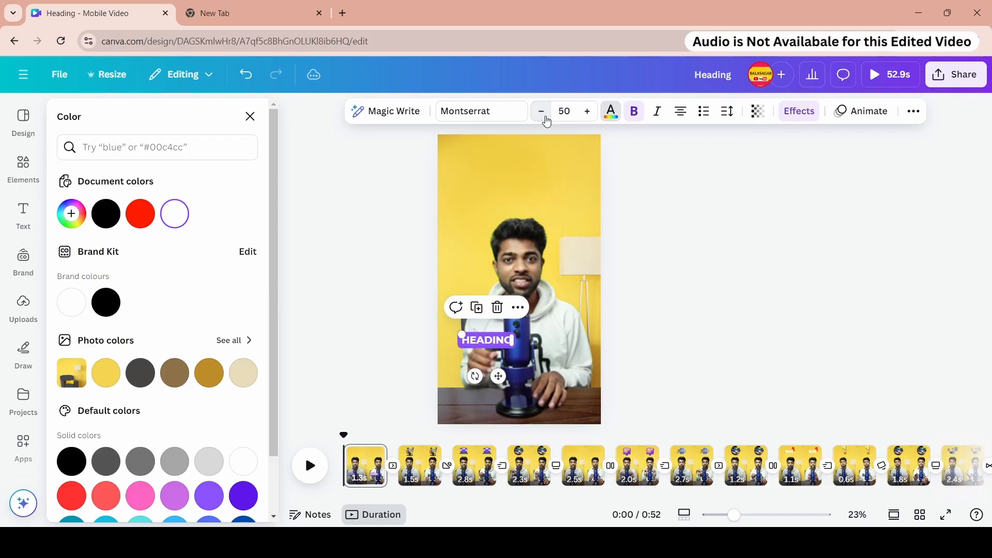
left_click(541, 111)
left_click(541, 112)
left_click(541, 112)
left_click(542, 111)
left_click(541, 111)
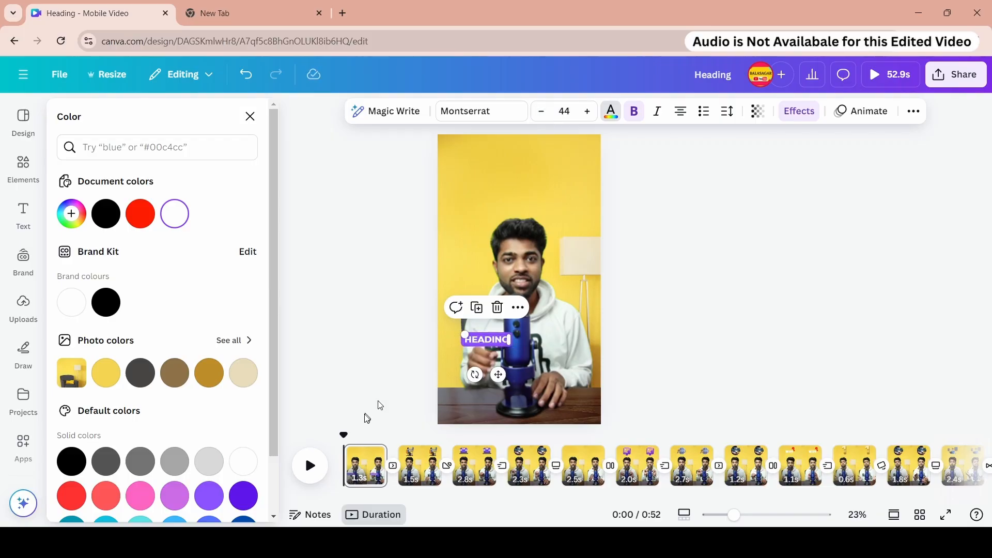
- Replace the heading's text with the pasted line "CHALA MANDIKI TELIYANI VISHAYAM ENTI ANTE"
left_click(682, 517)
left_click_drag(730, 515, 830, 516)
left_click(311, 466)
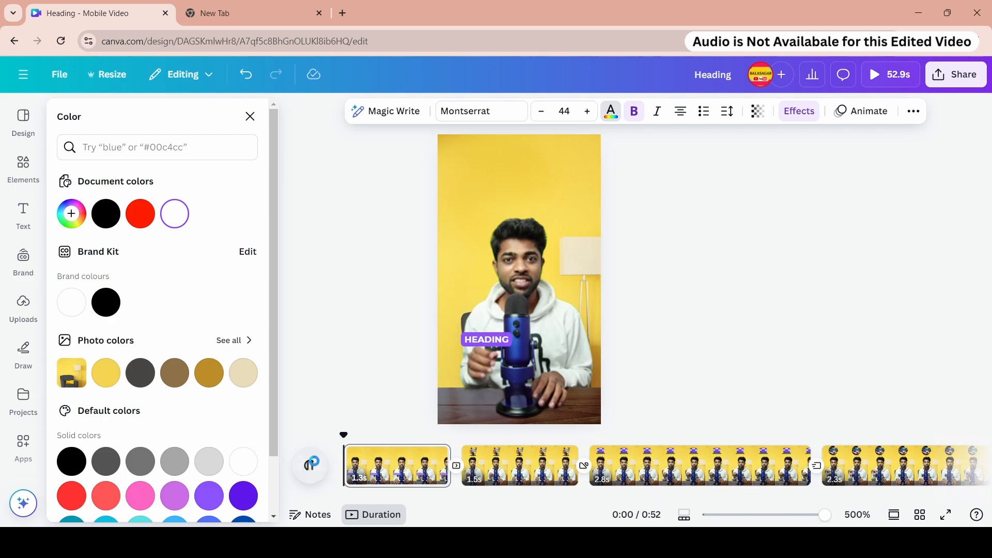
left_click(311, 465)
left_click(348, 450)
left_click(493, 340)
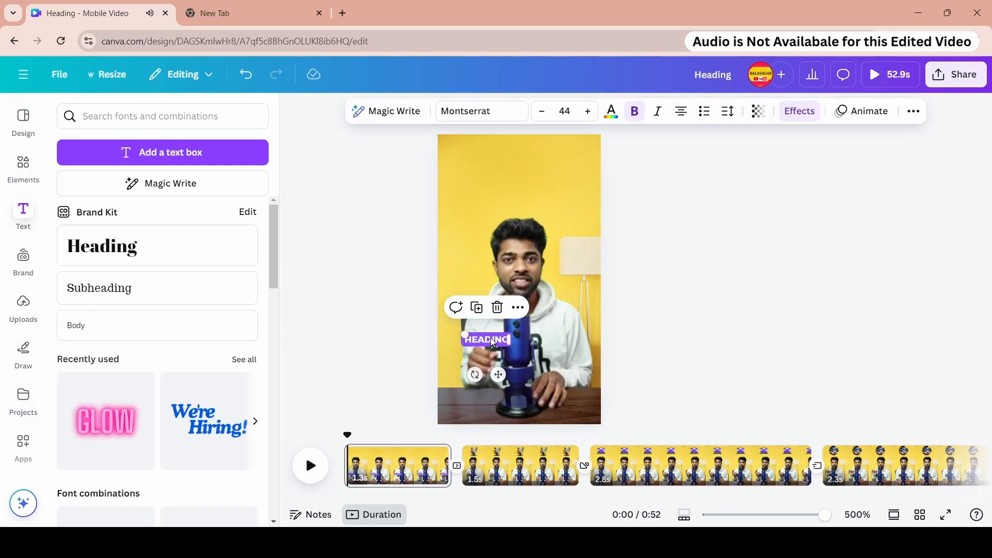
left_click(493, 339)
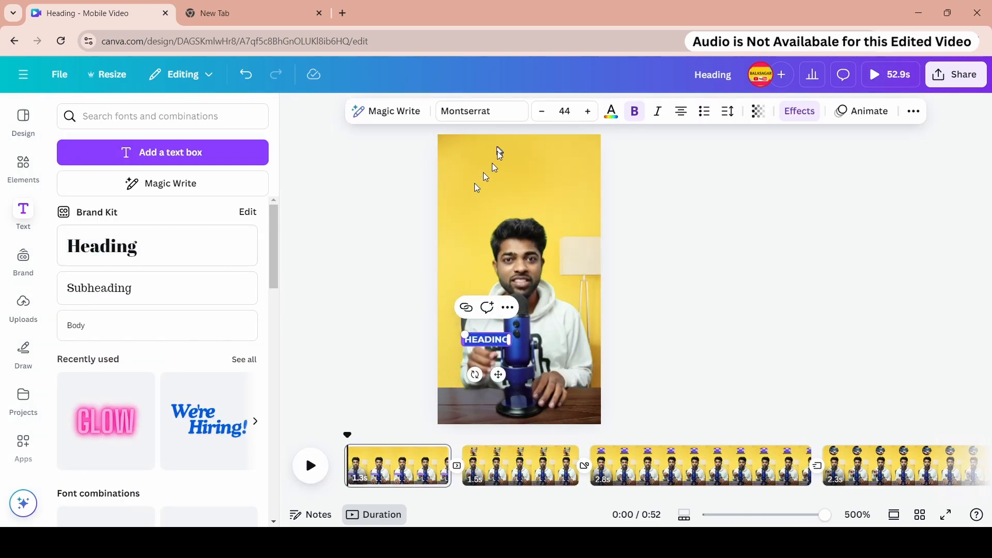
type("CHALA MANDIKI TELIYANI VISHAYAM ENTI ANTE")
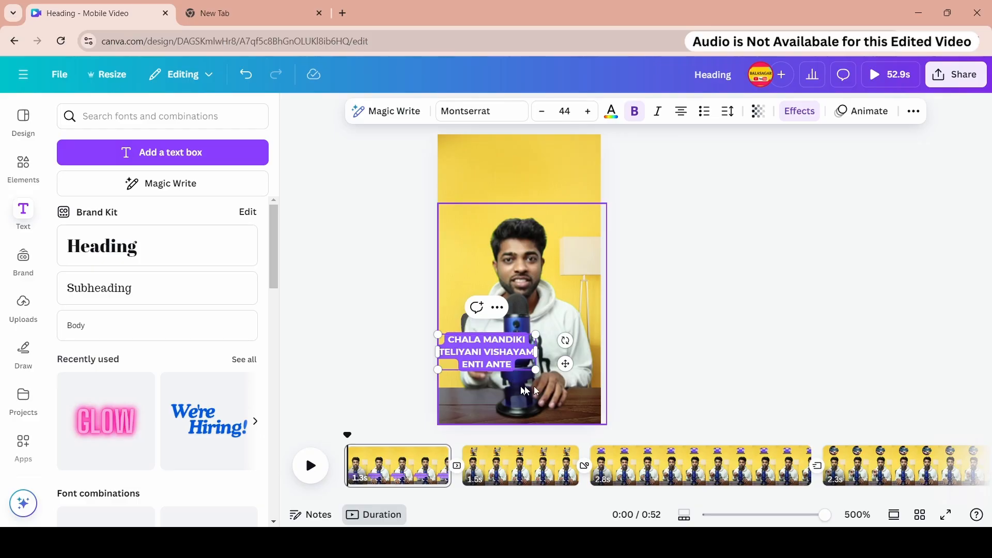
- Resize the heading box to about 32.8 font size and move it lower over the microphone base
left_click_drag(483, 362, 571, 363)
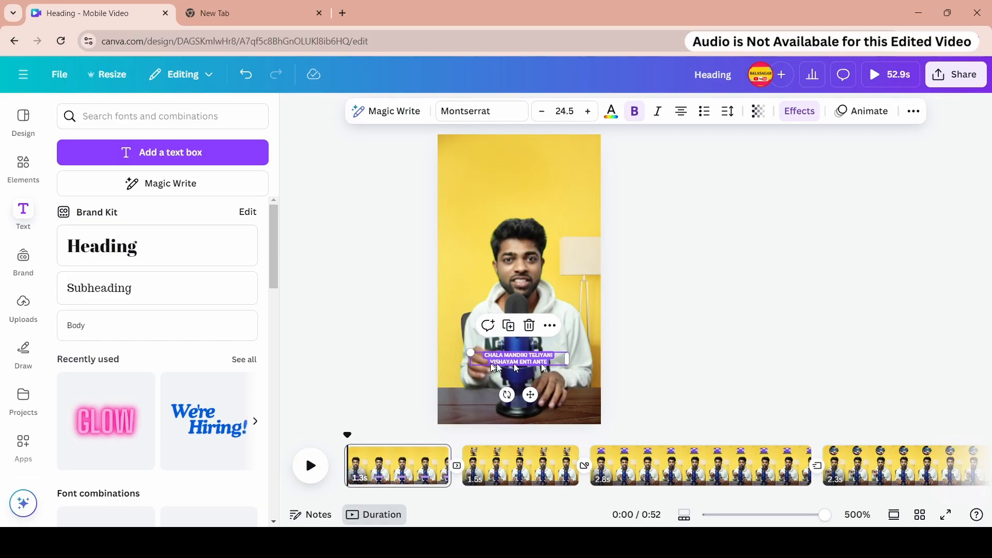
left_click_drag(471, 353, 439, 343)
left_click_drag(504, 360, 504, 379)
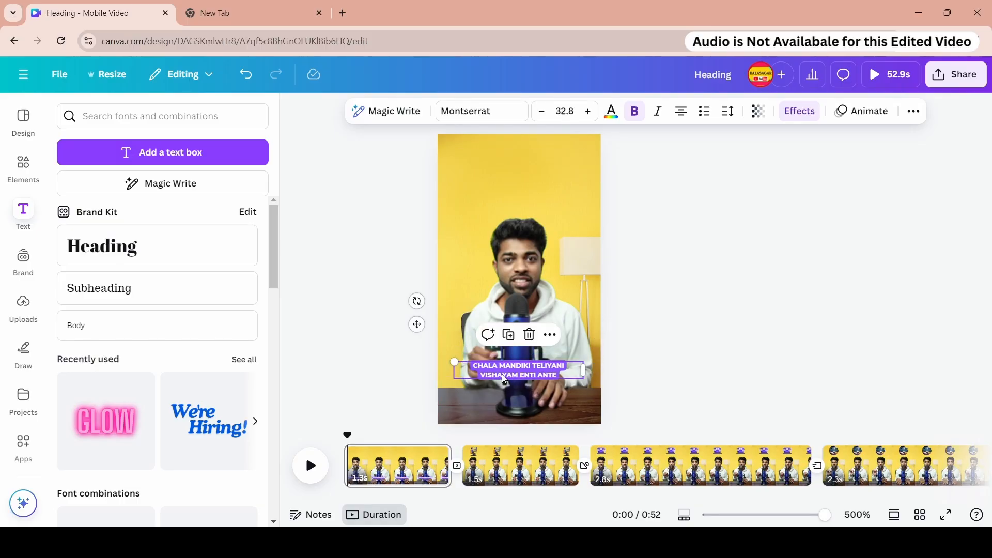
- Apply the Typewriter animation to the heading and lower its speed
left_click(859, 113)
scroll(160, 257, "down", 2)
scroll(159, 257, "down", 4)
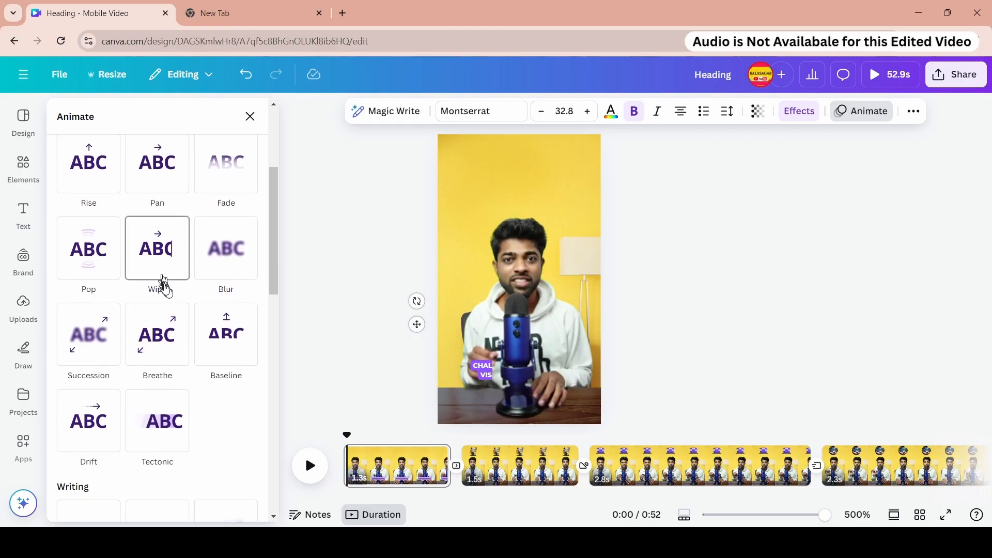
scroll(196, 310, "down", 1)
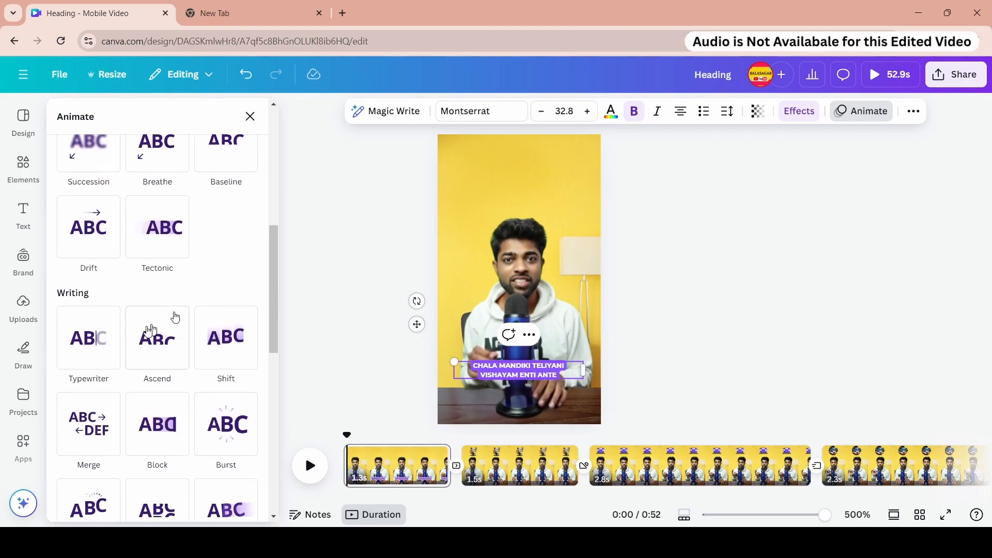
left_click(93, 347)
scroll(124, 320, "down", 5)
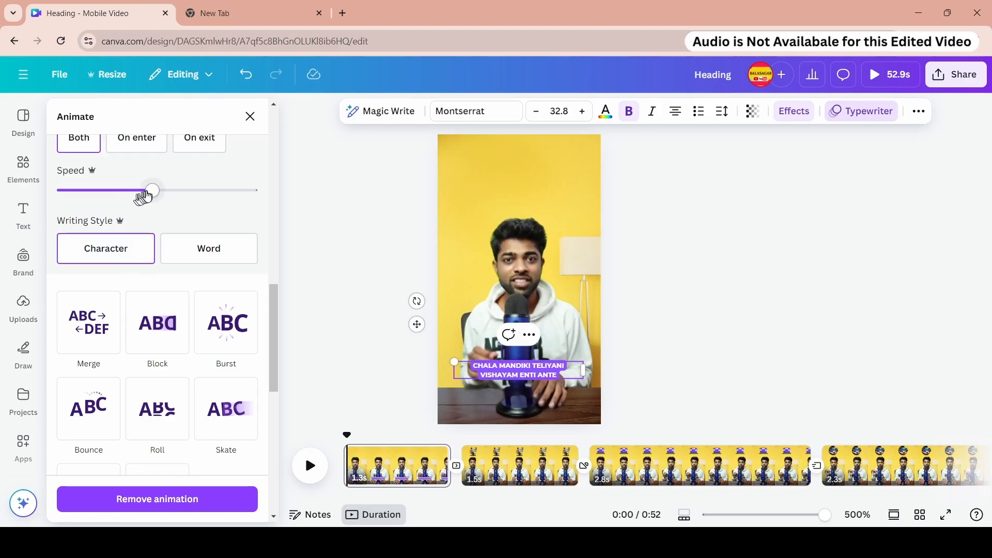
left_click_drag(145, 196, 88, 193)
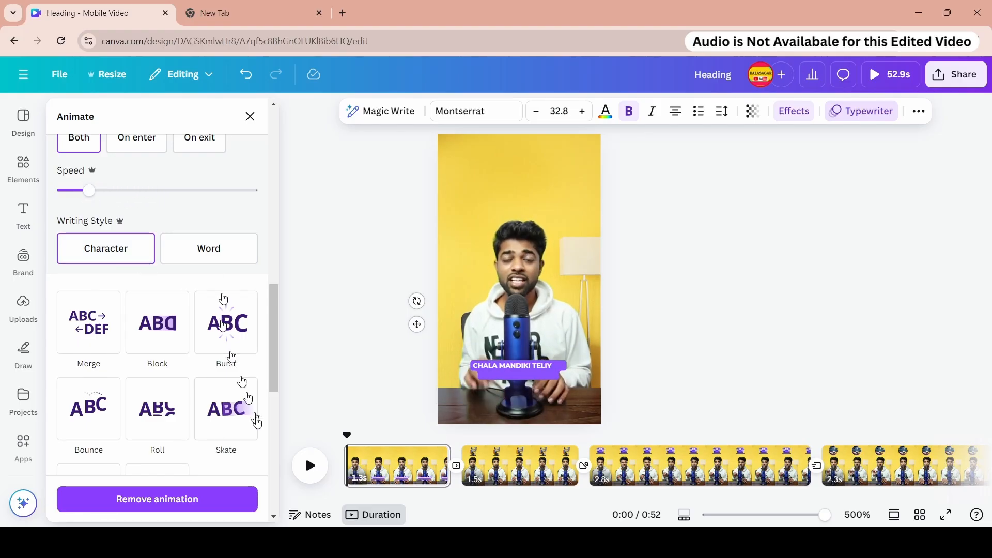
- Preview the first page to check the heading's typewriter animation
left_click(310, 465)
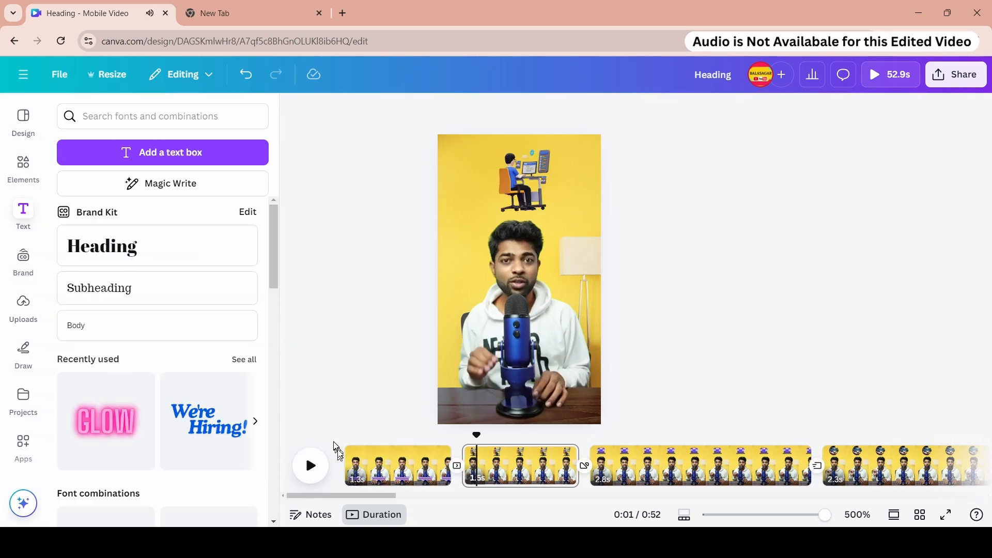
left_click(343, 453)
left_click(877, 78)
left_click(410, 458)
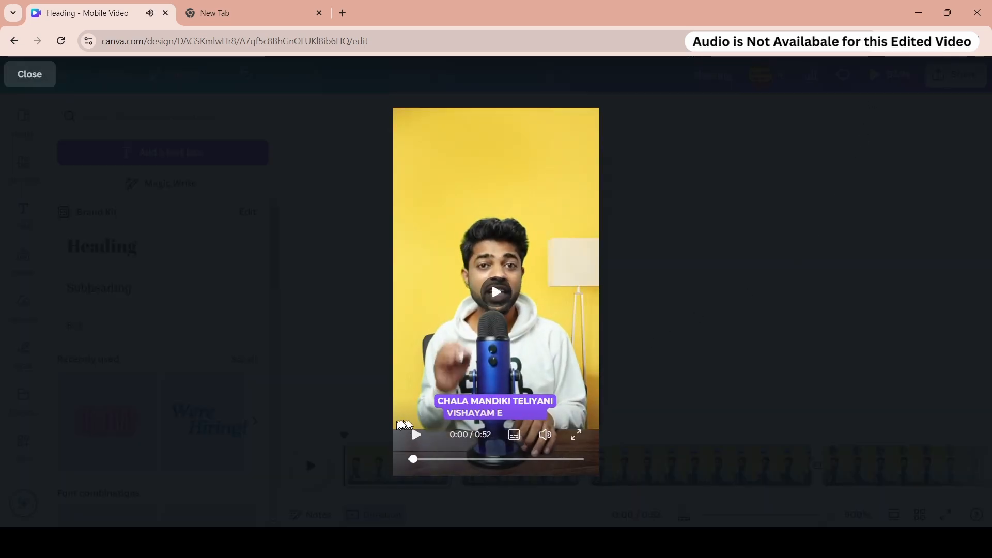
left_click(413, 439)
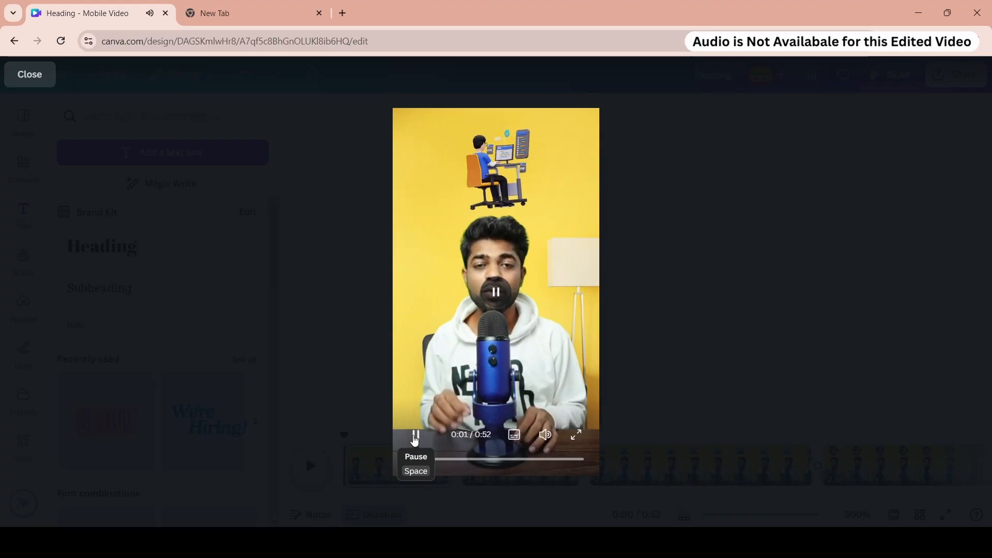
left_click(413, 438)
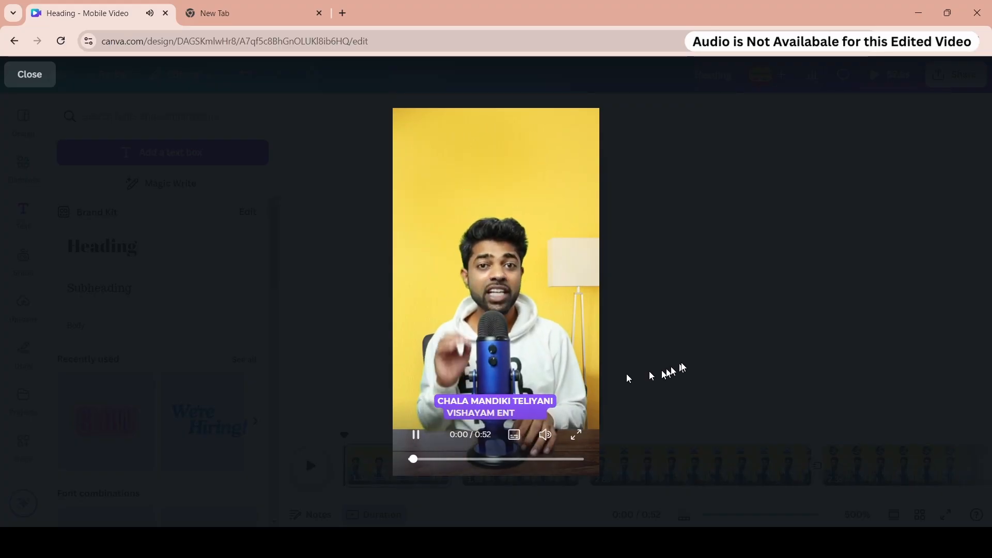
left_click(733, 348)
- Paste a copy of the heading onto the second page
left_click(529, 372)
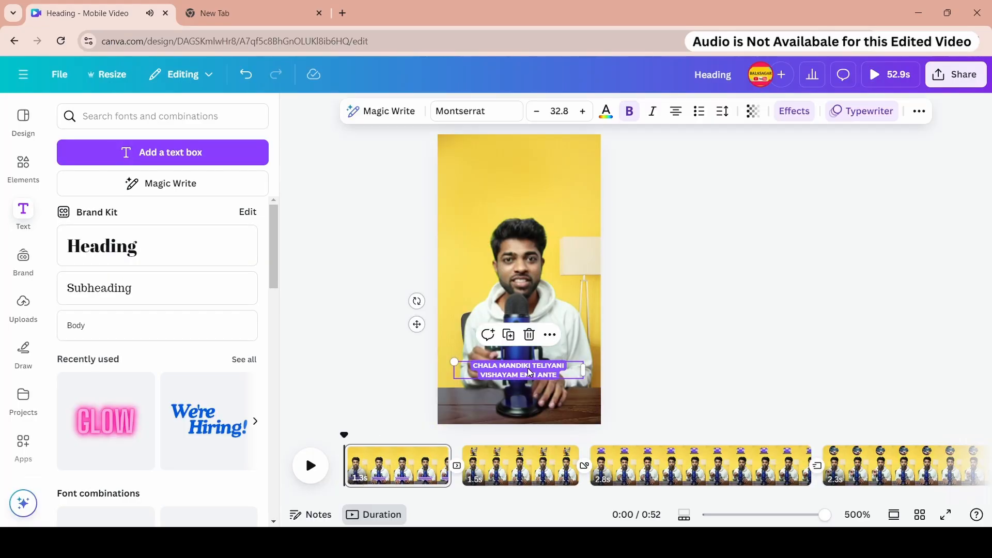
left_click(457, 438)
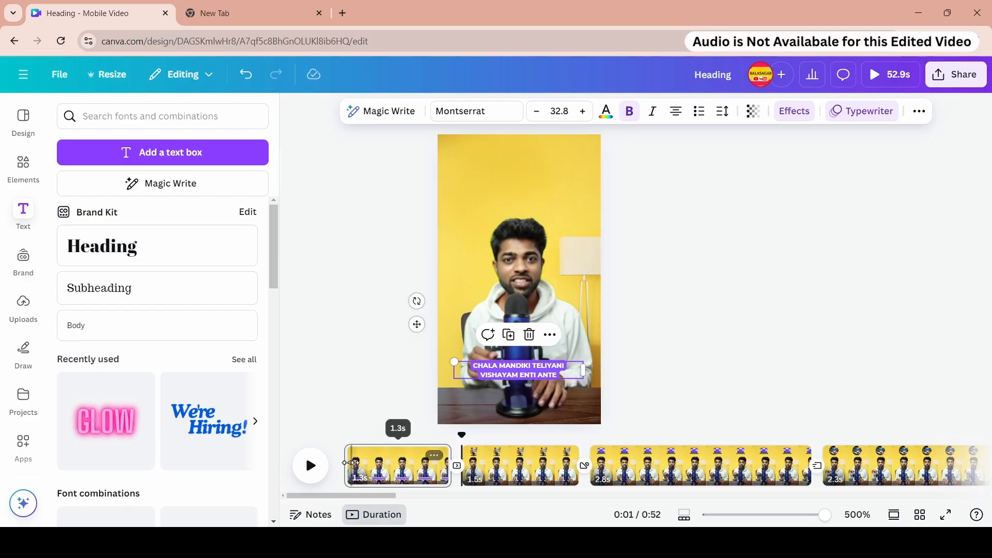
left_click(321, 465)
left_click(523, 339)
left_click(523, 340)
key("ctrl+v")
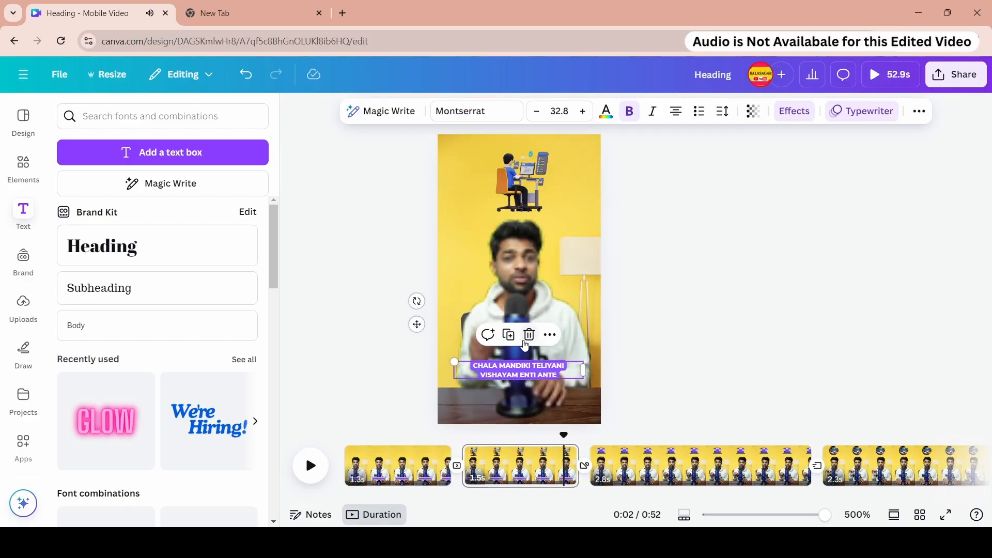
- Replace the second page's heading with "OKA WEBSITE NI DESIGN CHAYALI ANTE" and narrow its box
double_click(522, 368)
type("OKA WEBSITE NI DESIGN CHAYALI ANTE")
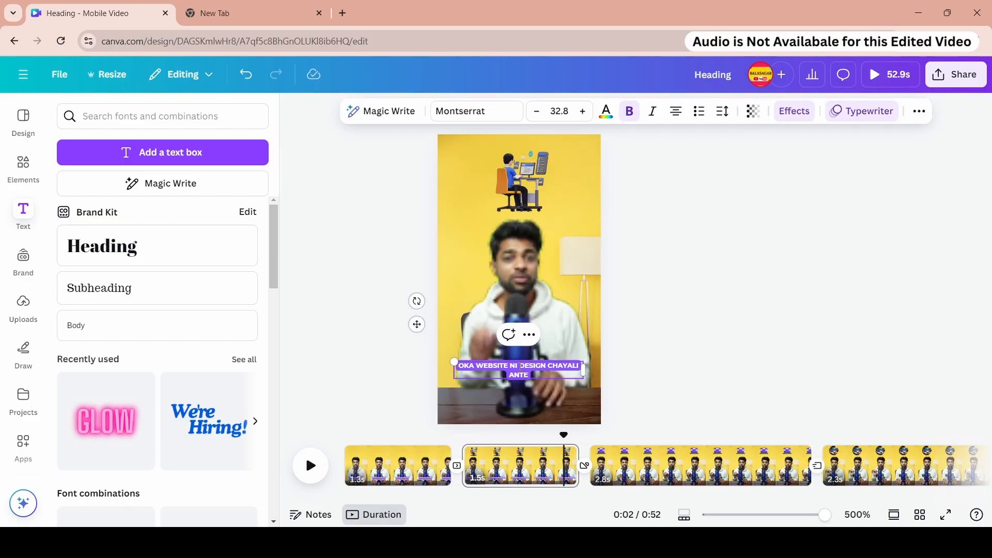
left_click_drag(586, 373, 519, 373)
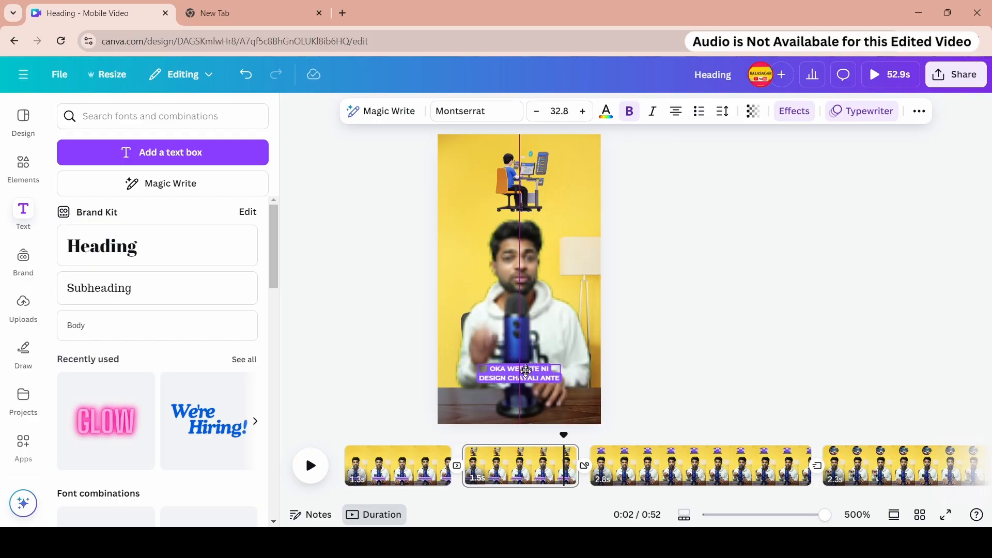
- Preview the design full screen and inspect the third page
left_click(875, 78)
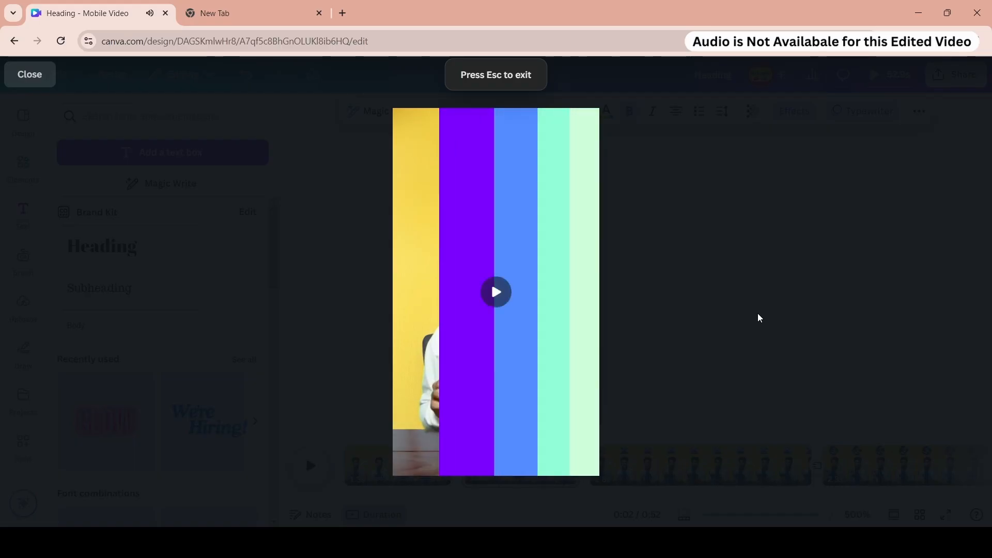
key("Escape")
left_click(637, 463)
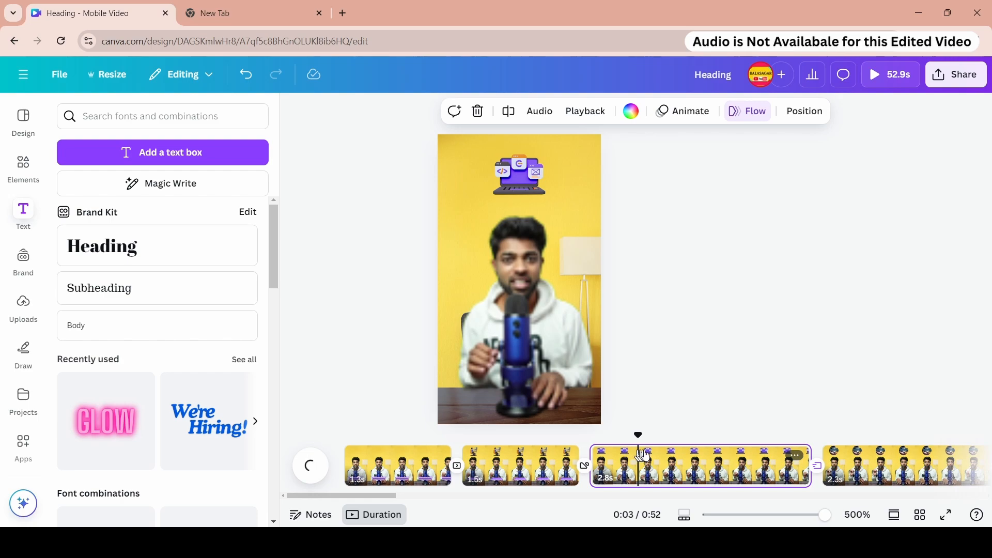
left_click(652, 462)
right_click(652, 462)
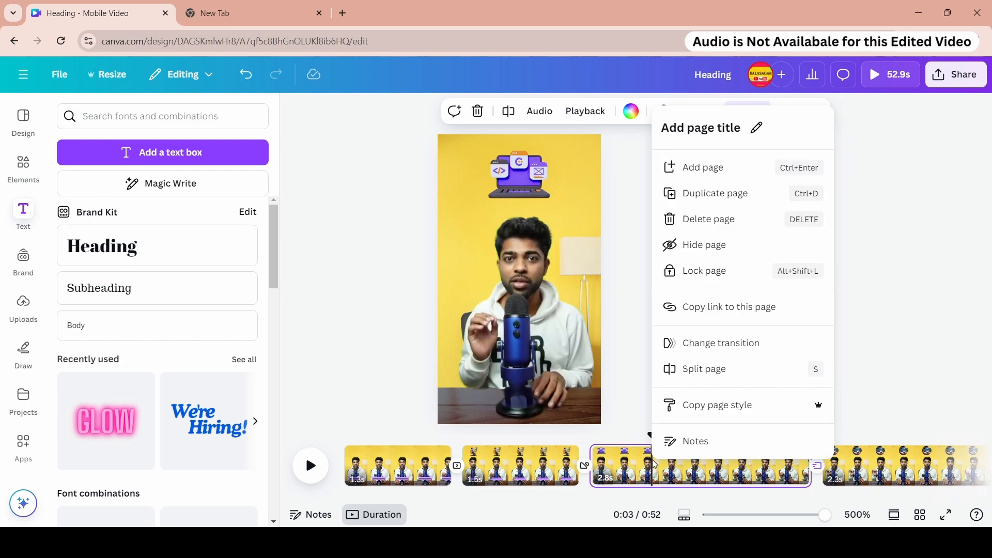
left_click(845, 319)
left_click(558, 358)
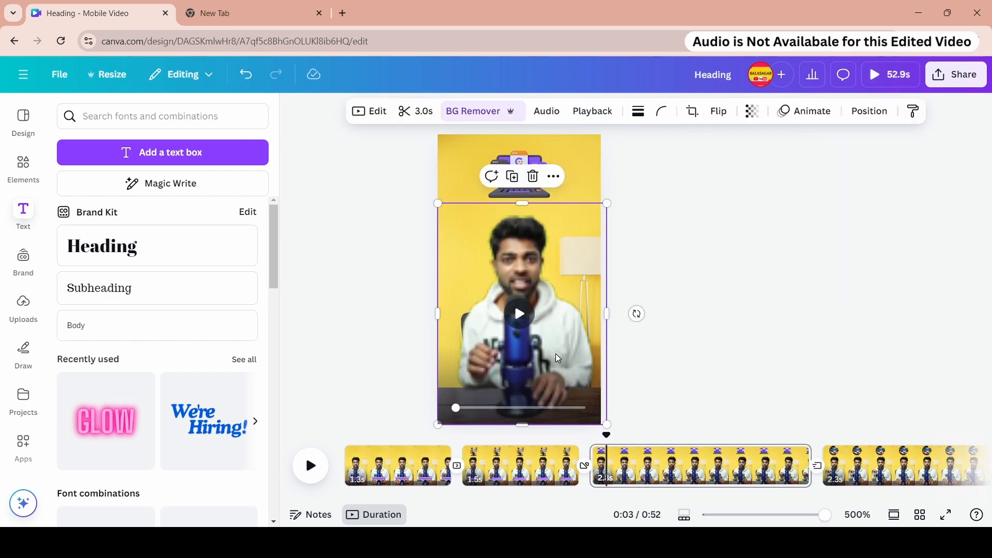
left_click(655, 217)
- Copy the second page's heading and paste it onto the third page
left_click(518, 464)
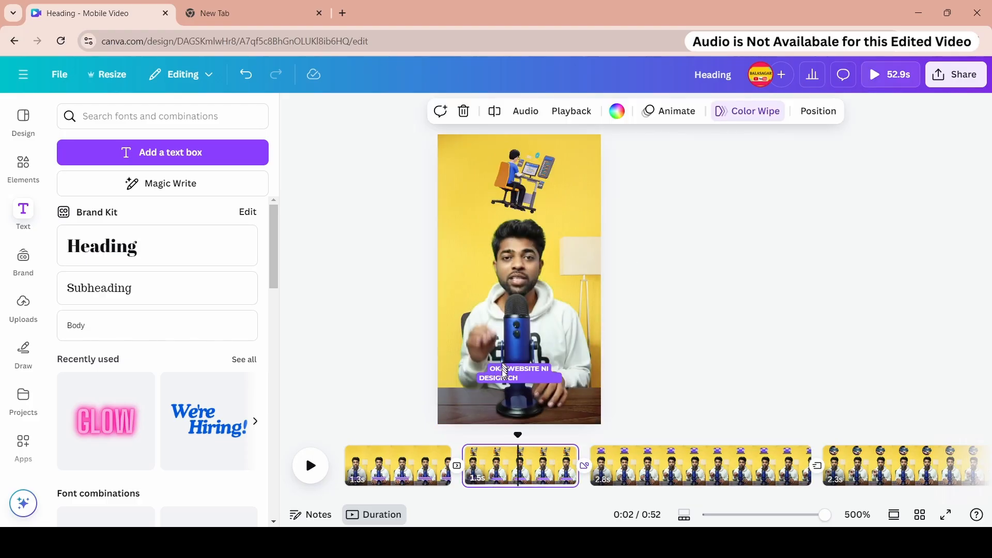
left_click(505, 377)
right_click(506, 376)
left_click(566, 164)
left_click(648, 456)
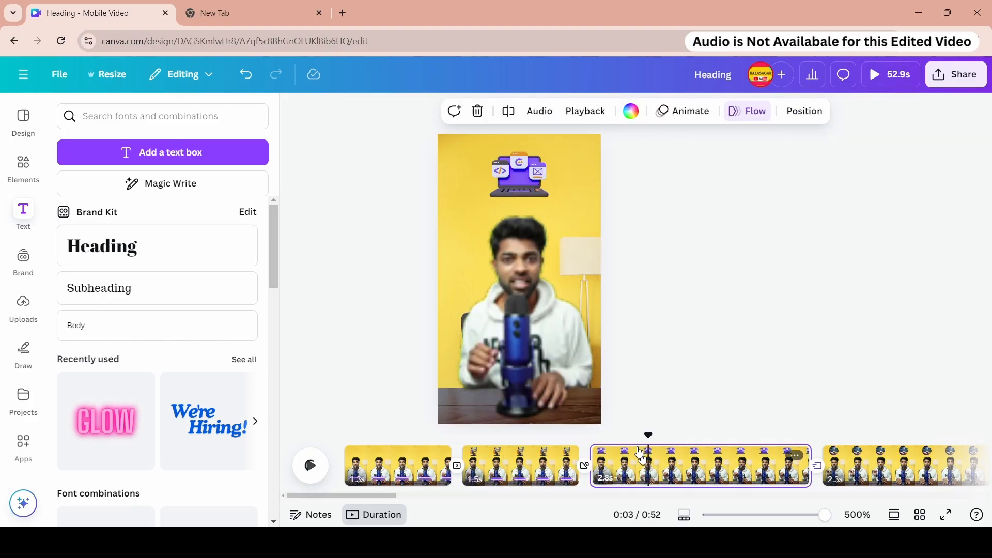
left_click(528, 352)
key("ctrl+v")
scroll(544, 465, "right", 5)
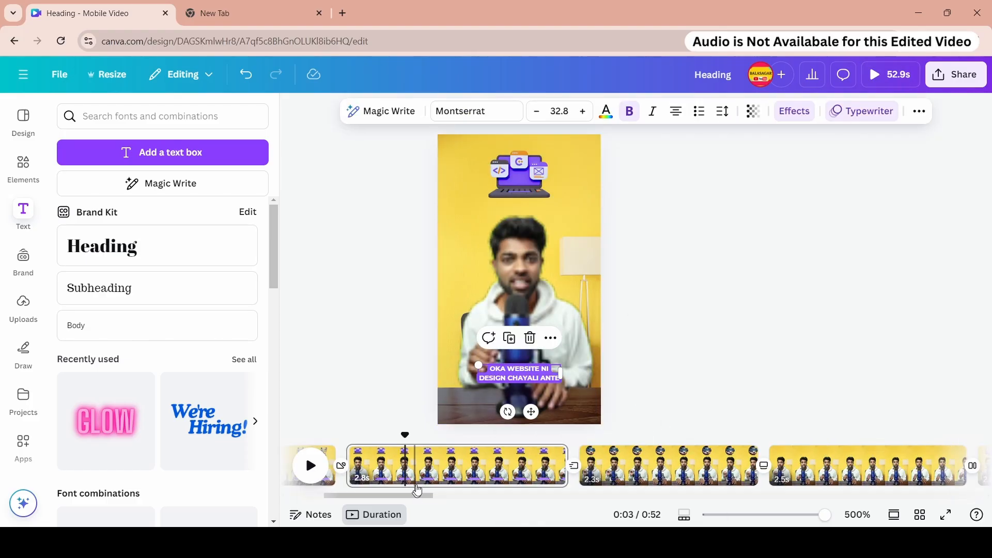
- Split the third page into two at the playhead position
left_click_drag(353, 443, 540, 443)
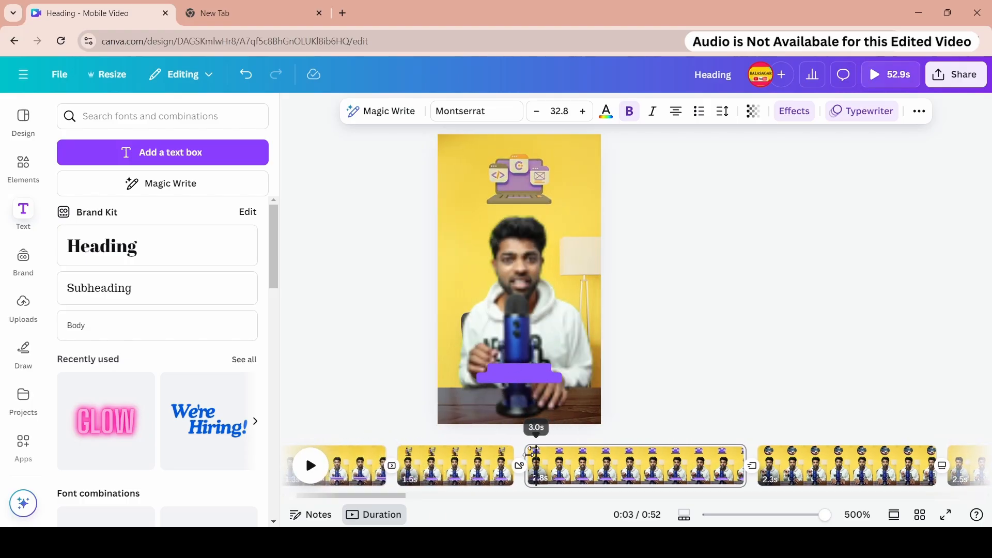
left_click_drag(379, 497, 398, 496)
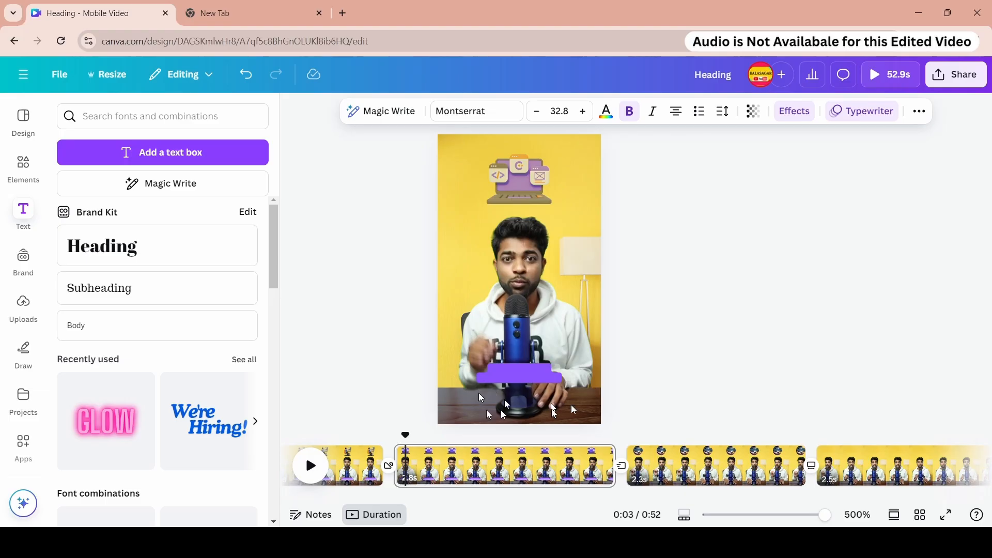
mouse_move(405, 435)
left_mouse_down()
mouse_move(492, 436)
mouse_move(400, 438)
mouse_move(399, 451)
left_mouse_up()
left_click(514, 467)
right_click(509, 468)
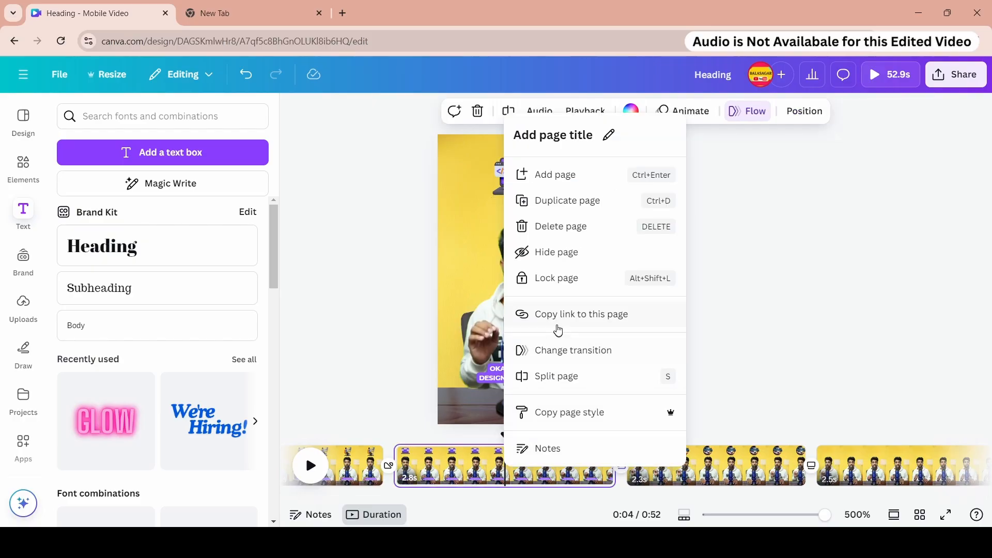
left_click(556, 377)
- Replace the new page's heading with "PROGRAMMING & CODING MATRAME"
left_click(397, 450)
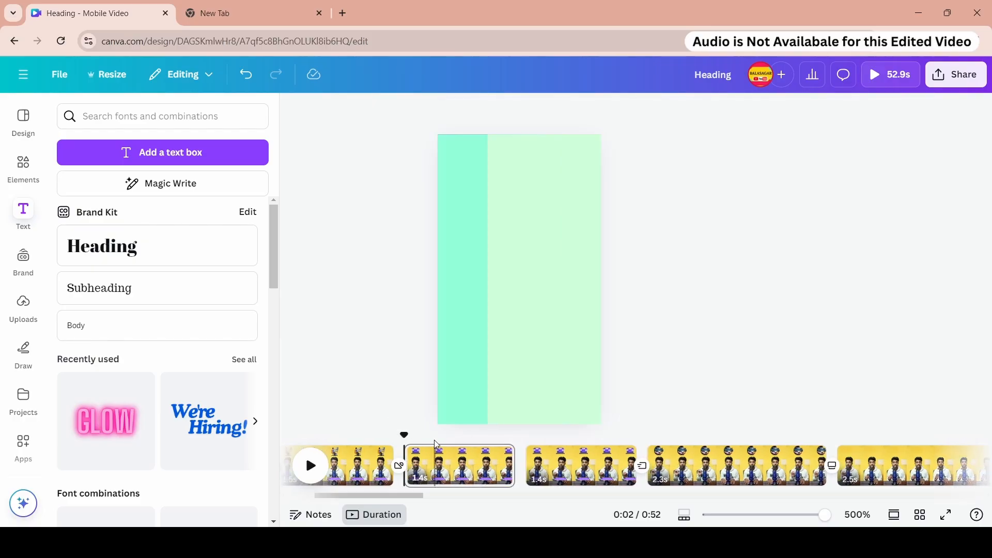
key("space")
left_click(522, 373)
double_click(511, 369)
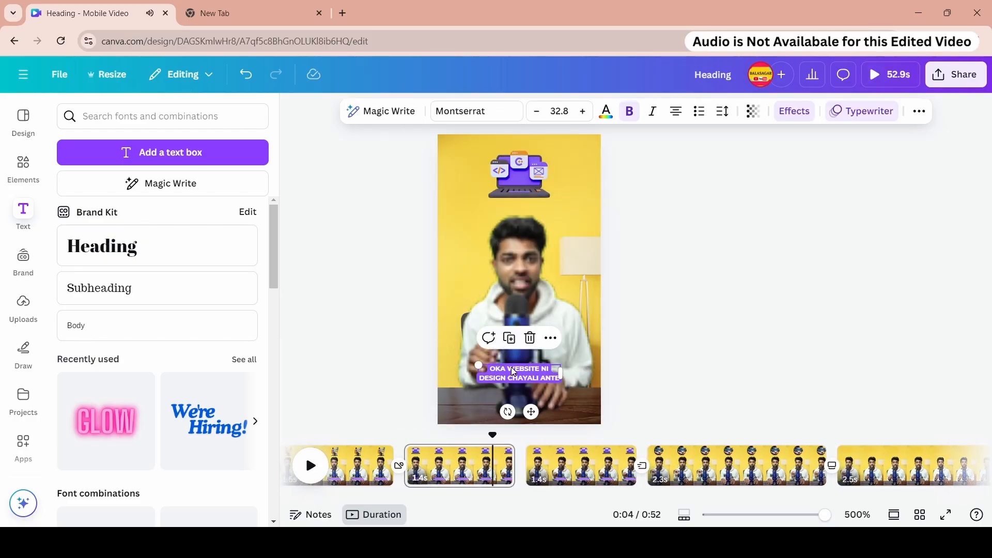
key("ctrl+v")
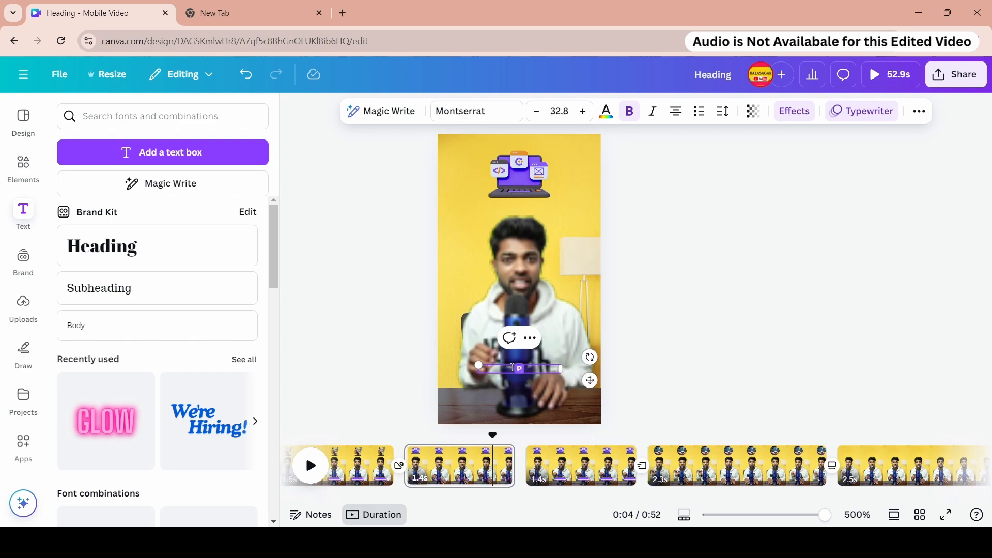
type("& C")
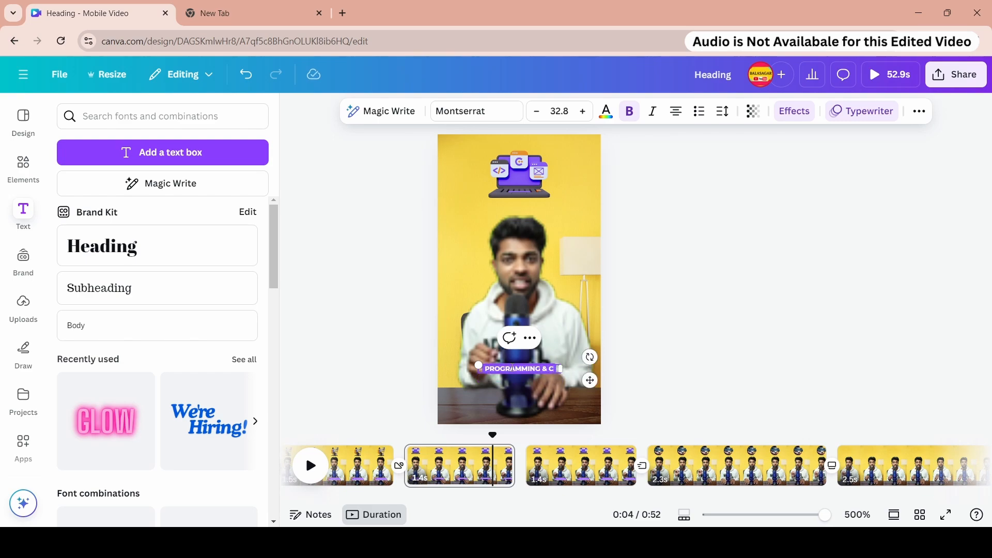
type("ODING MATRAME")
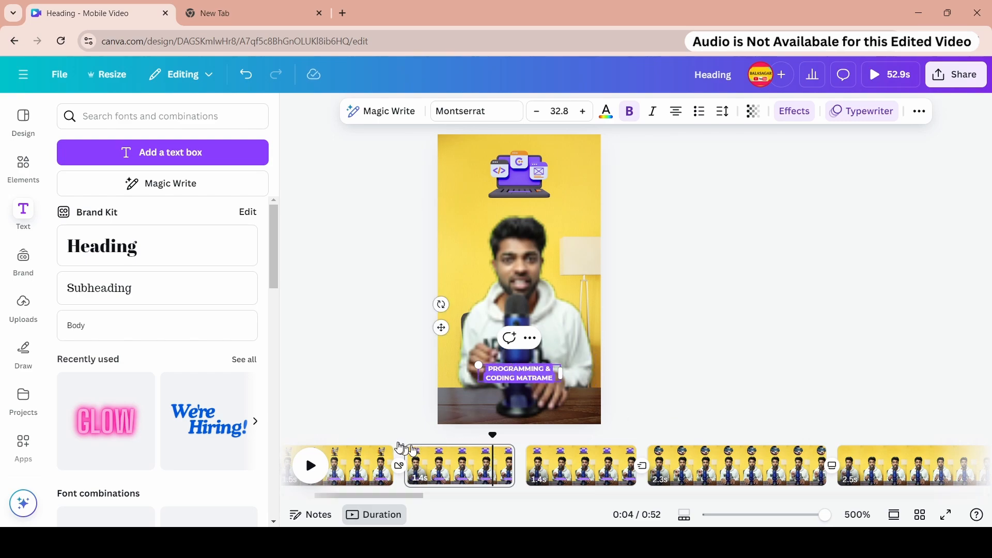
- Play back the split pages and widen the following page's heading box so it wraps onto two lines
left_click(310, 465)
left_click(309, 467)
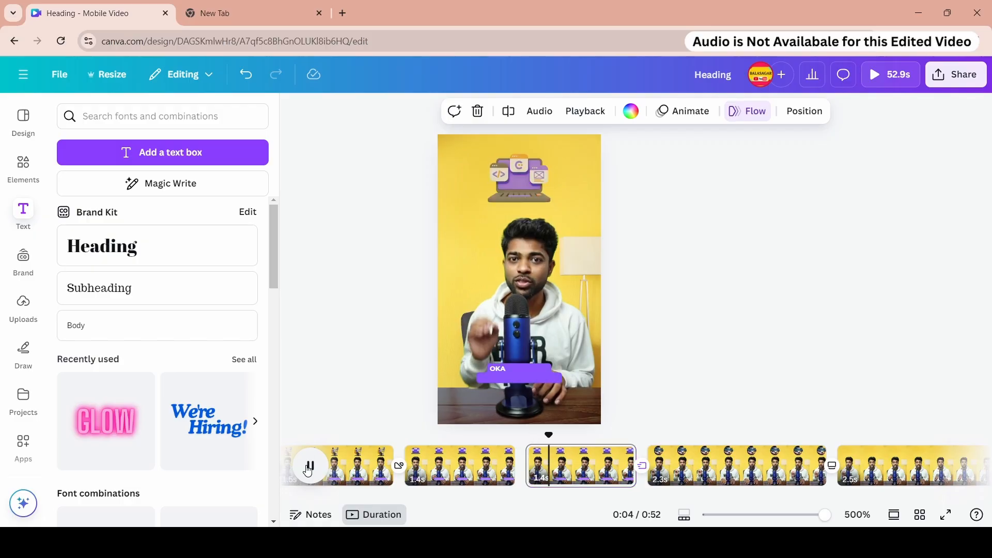
left_click(522, 380)
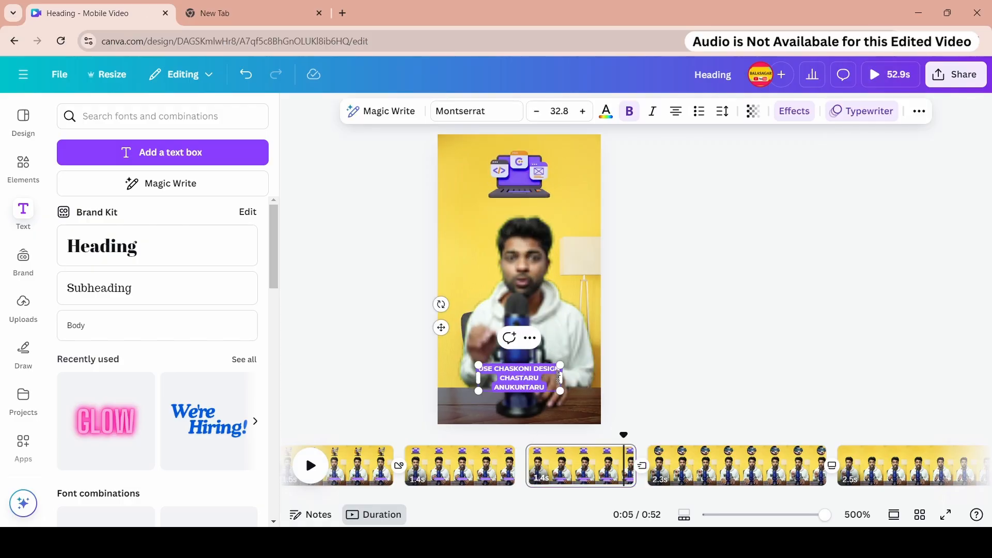
left_click_drag(564, 378, 526, 374)
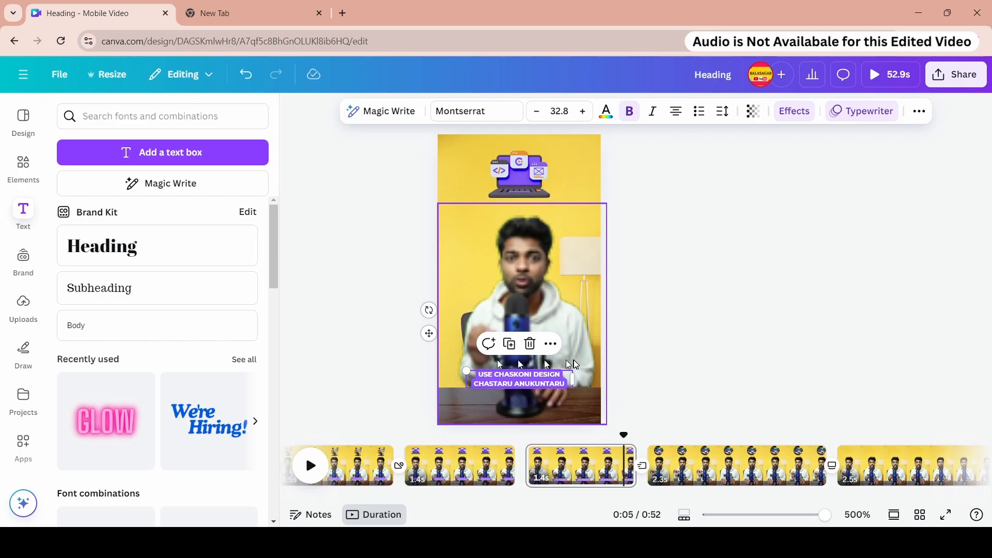
- Turn on rulers and guides and add a horizontal guide at about 1350 px height
left_click(64, 75)
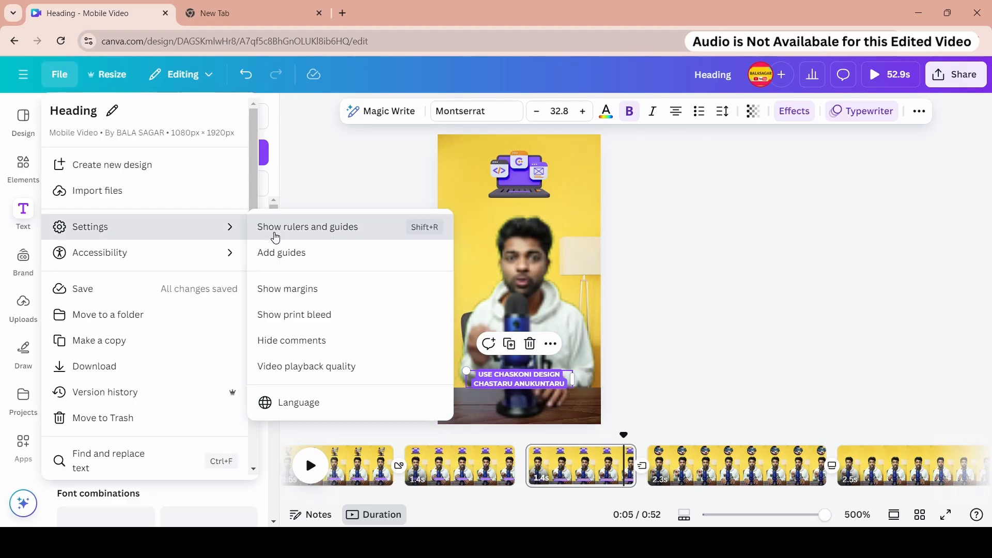
left_click(264, 230)
left_click(392, 184)
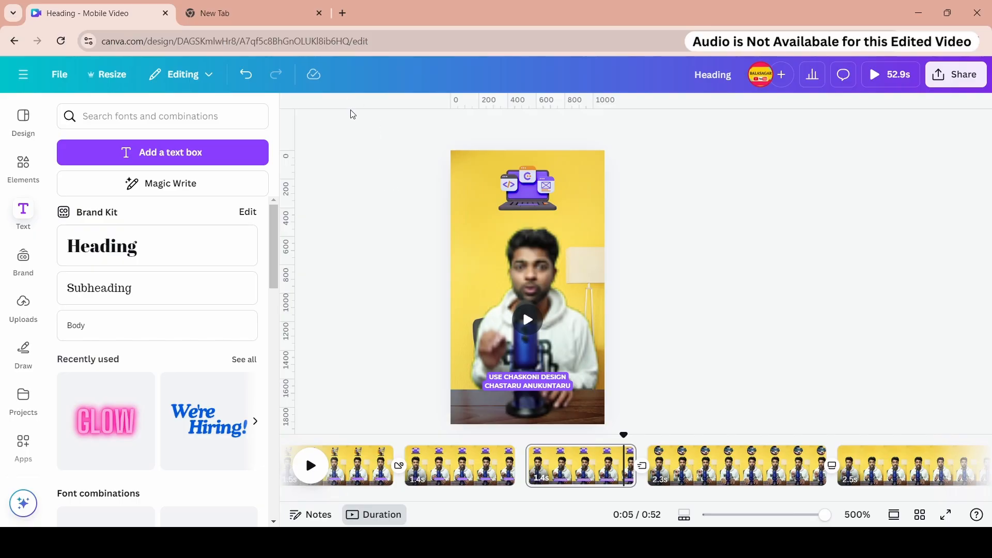
left_click_drag(360, 150, 356, 352)
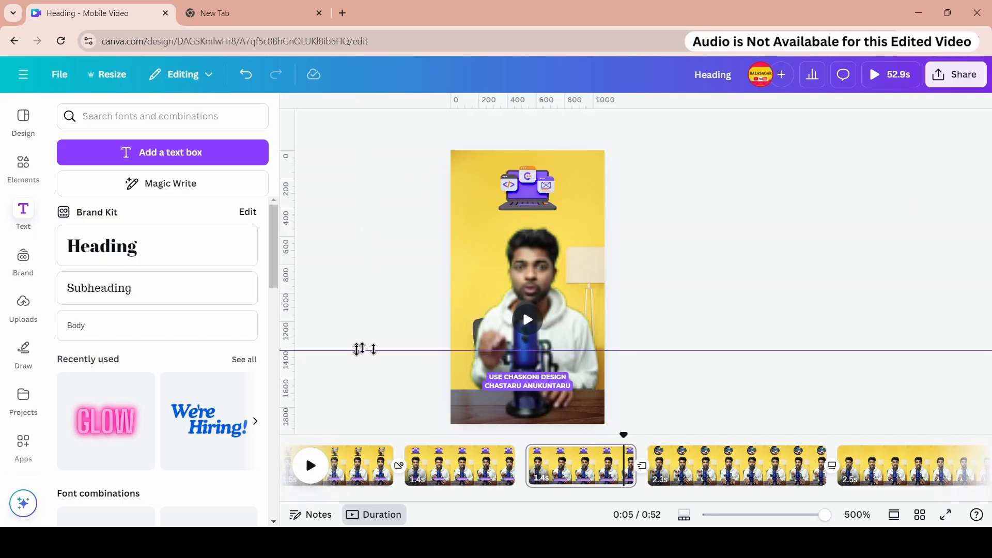
- Move the first page's heading up to sit on the guide
left_click(376, 467)
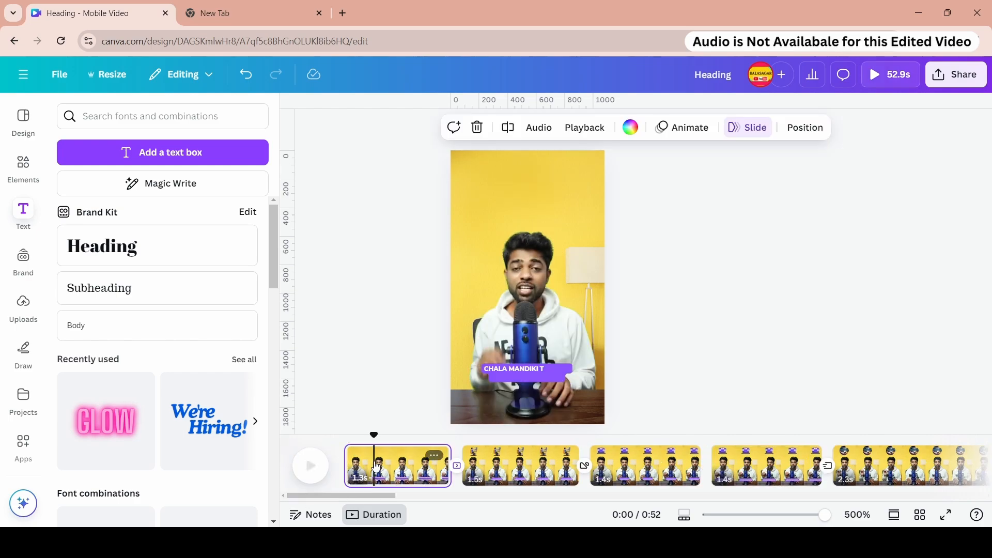
left_click(531, 377)
left_click_drag(531, 376, 530, 356)
- Align the "PROGRAMMING & CODING MATRAME" heading with the guide
left_click(491, 465)
left_click(614, 465)
left_click(527, 381)
scroll(443, 455, "right", 5)
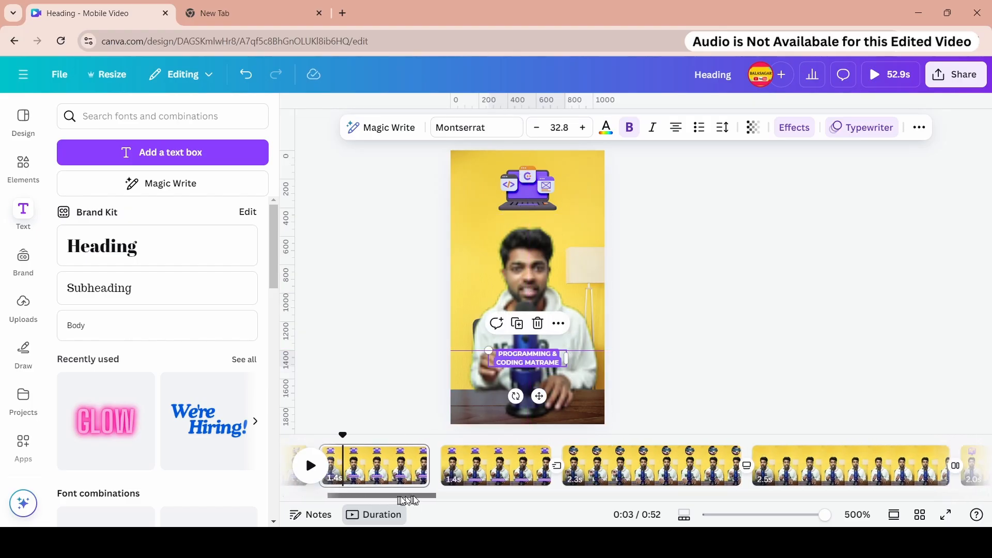
- Move the "USE CHASKONI DESIGN CHASTARU ANUKUNTARU" heading up onto the guide
left_click(443, 442)
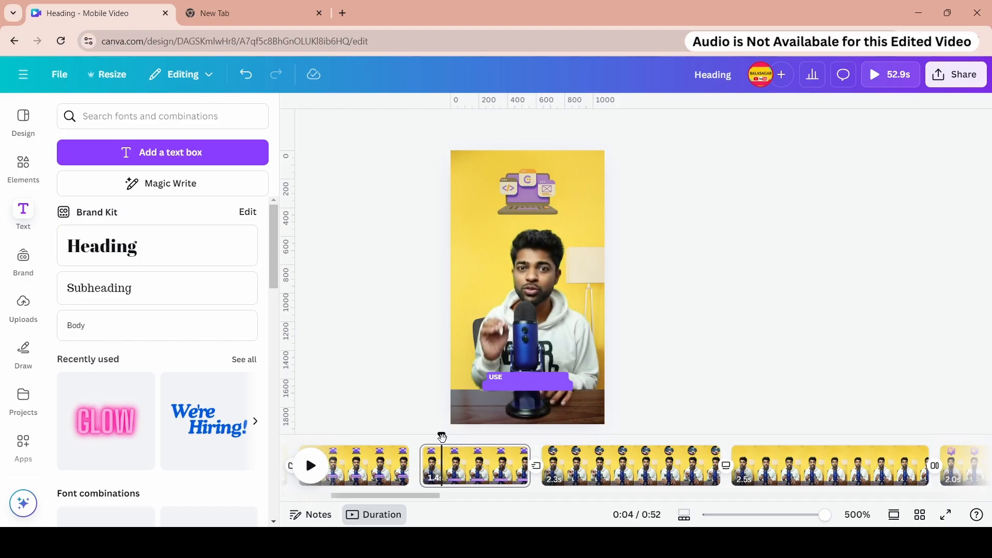
left_click_drag(442, 438, 450, 442)
left_click(525, 383)
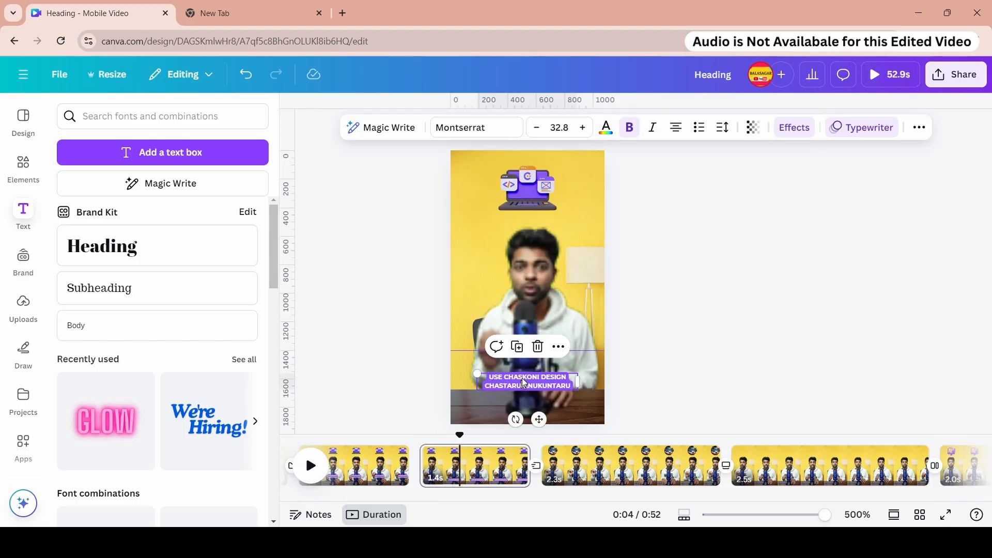
left_click_drag(525, 382, 528, 360)
- Check the headings on the neighbouring pages against the guide
left_click(367, 435)
left_click(536, 365)
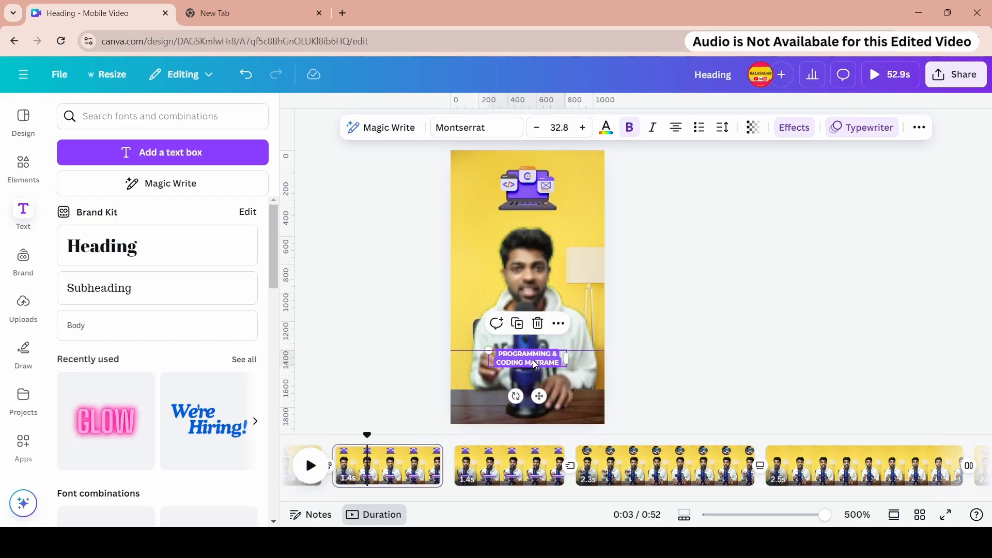
left_click(607, 439)
left_click(498, 448)
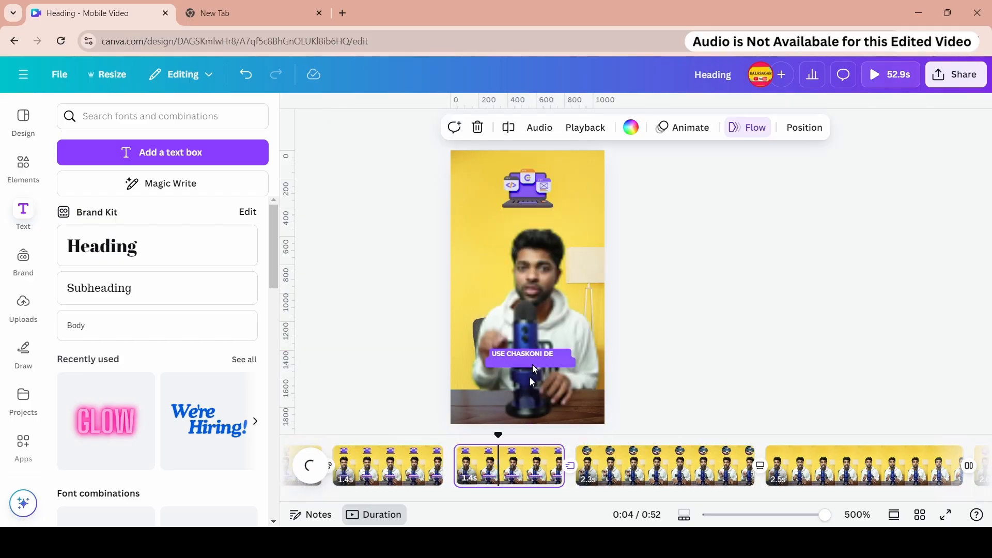
left_click(533, 366)
right_click(533, 366)
left_click(593, 171)
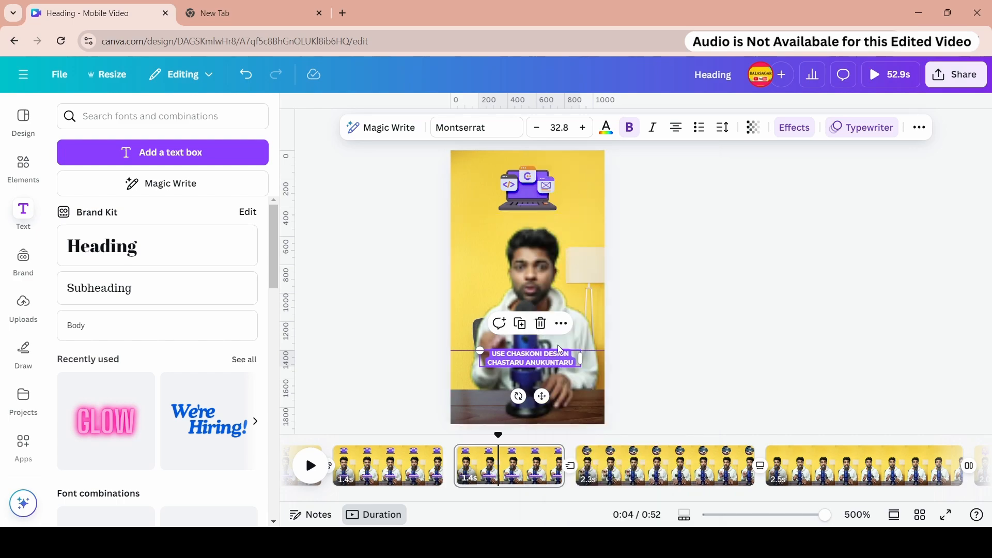
- Preview the design full screen and inspect the fourth page's heading
left_click(873, 77)
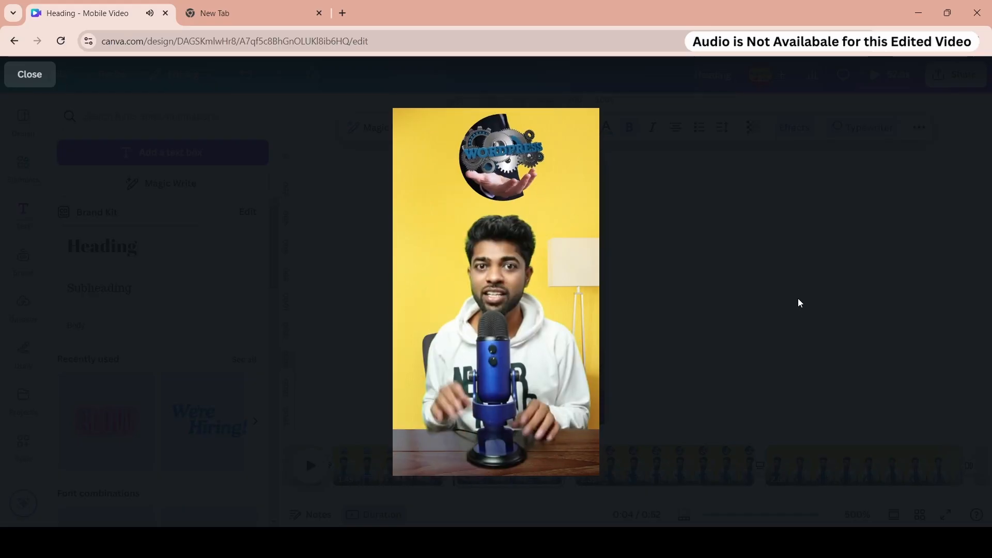
key("Escape")
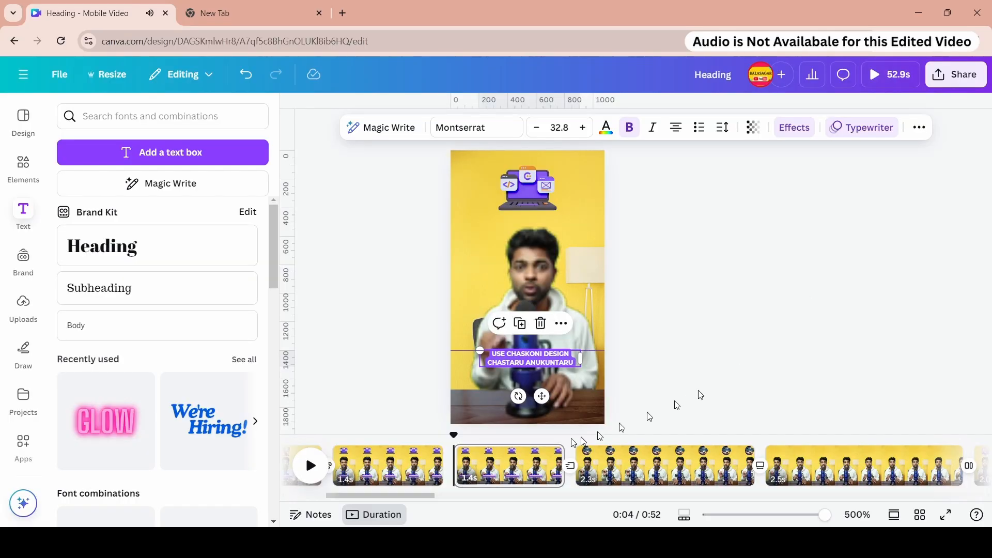
left_click(528, 353)
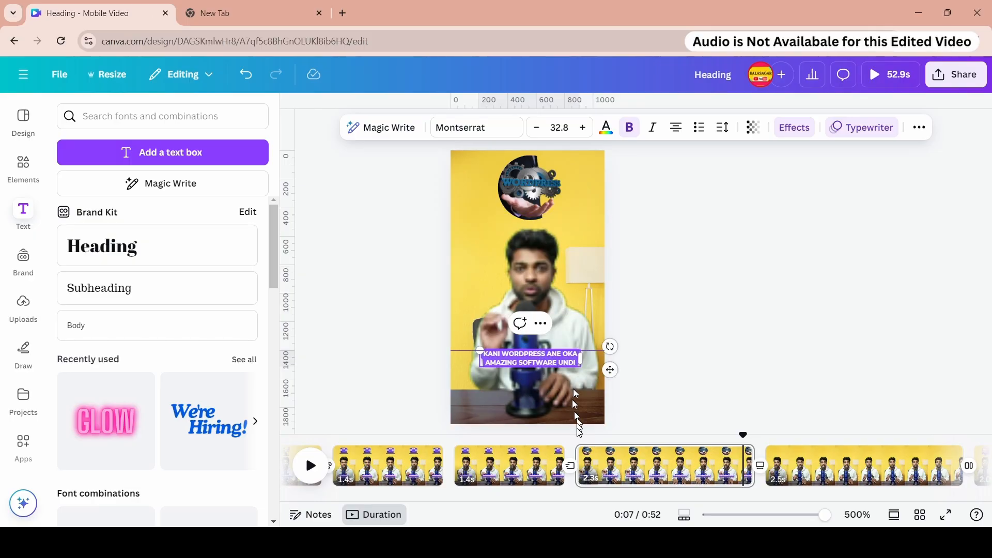
left_click(880, 82)
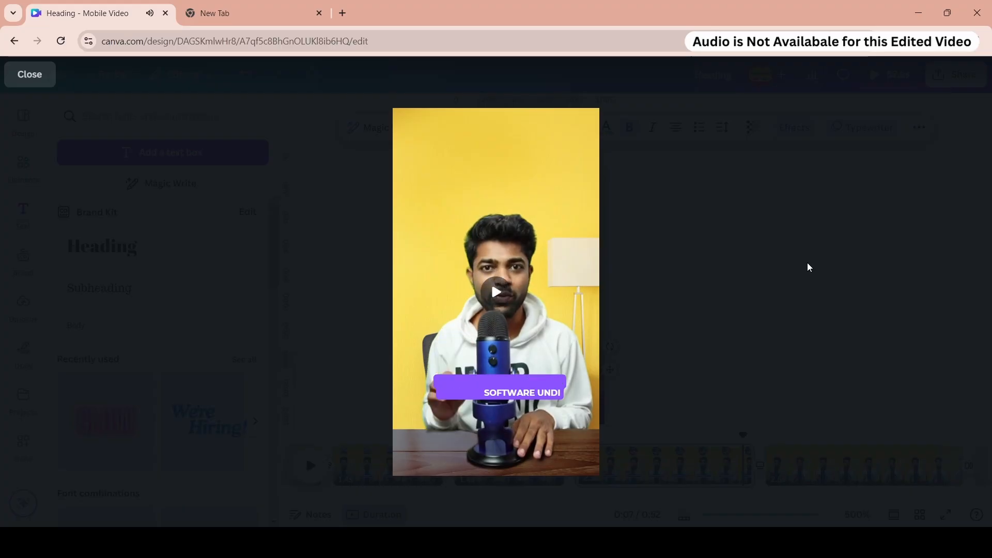
key("Escape")
left_click(770, 316)
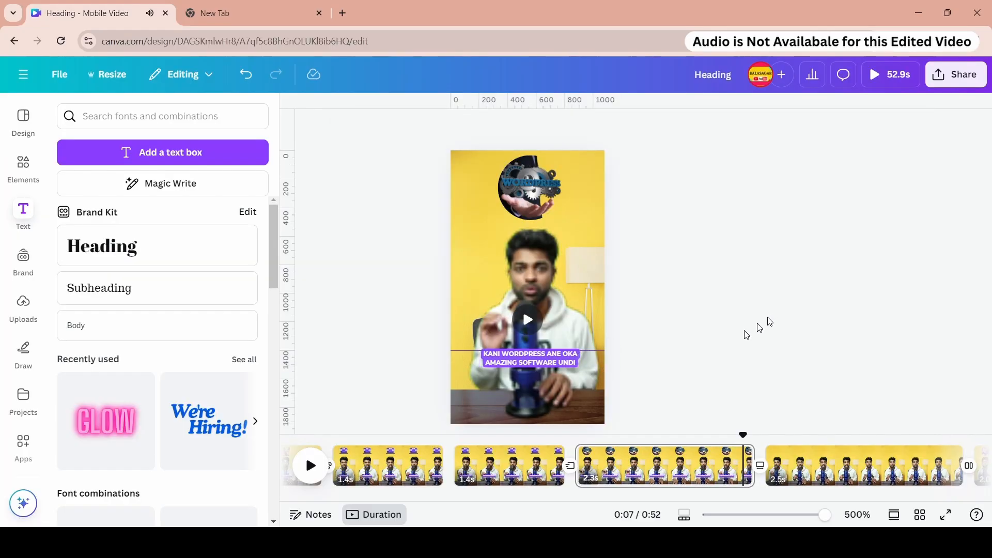
- Open the fourth page heading's Typewriter animation settings and preview the design full screen
left_click(538, 366)
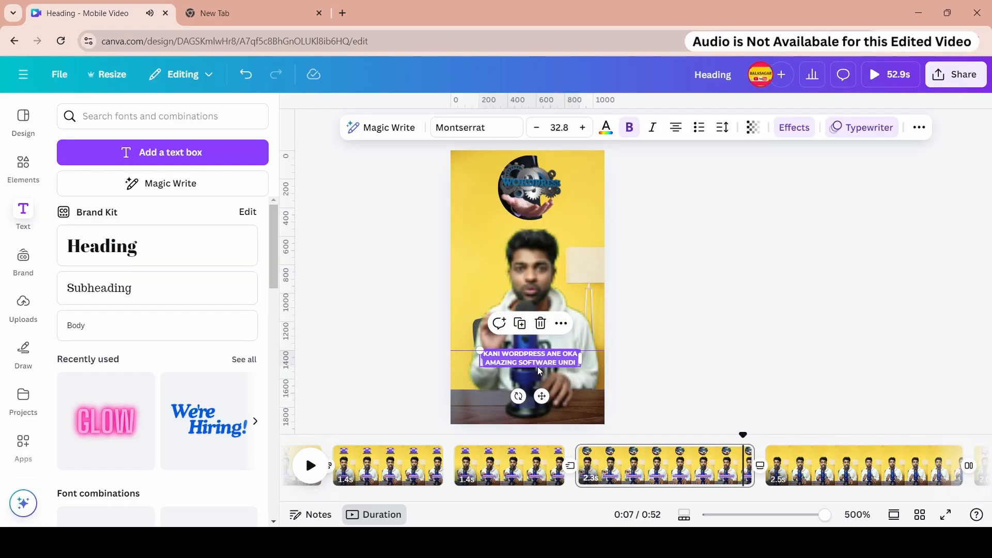
left_click(840, 131)
scroll(177, 274, "down", 10)
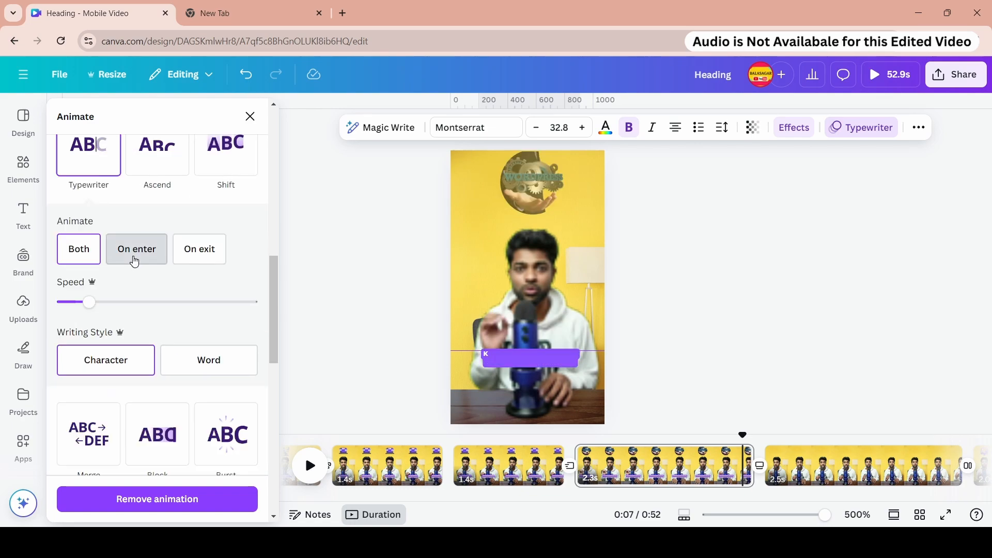
scroll(113, 308, "up", 2)
left_click(883, 74)
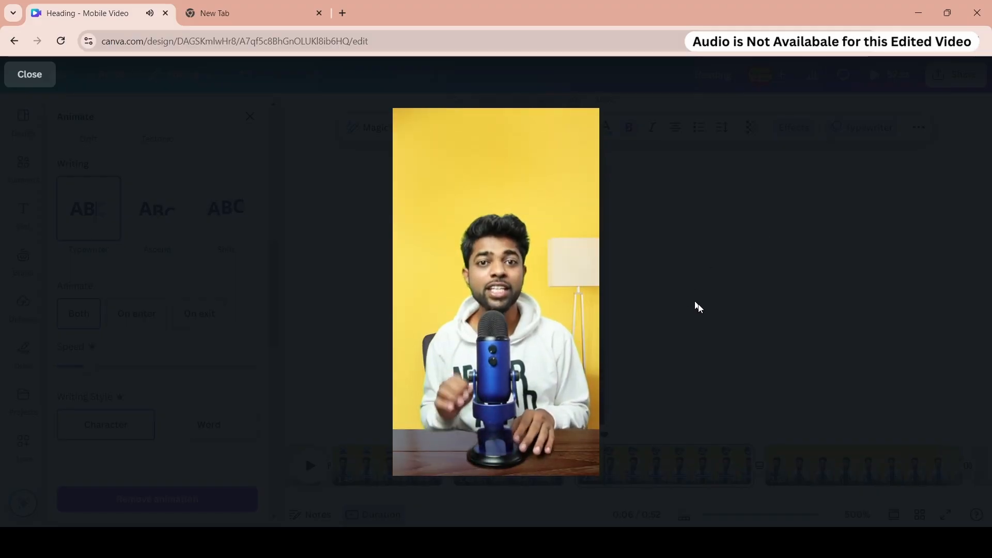
key("Escape")
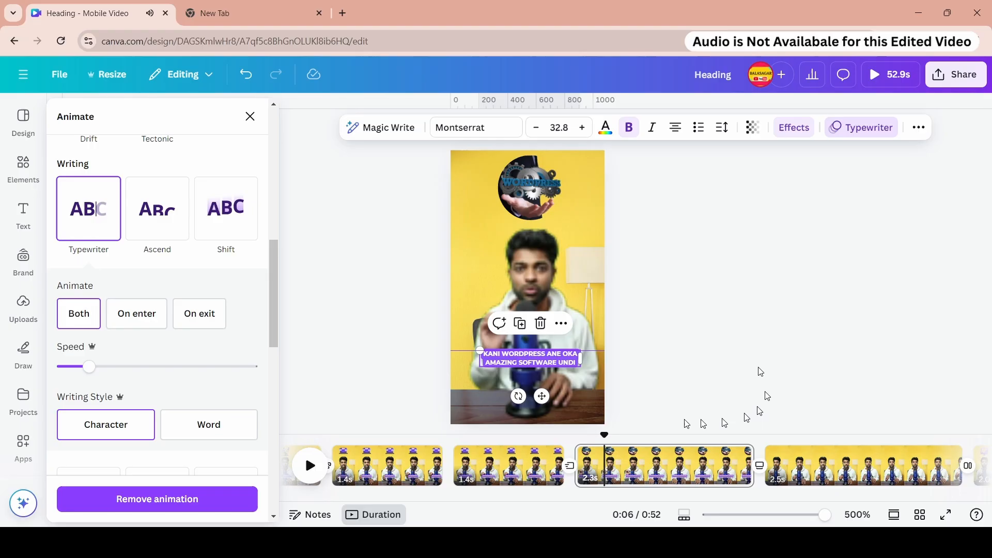
- Switch the heading's typewriter writing style to Word and back to Character
left_click(579, 447)
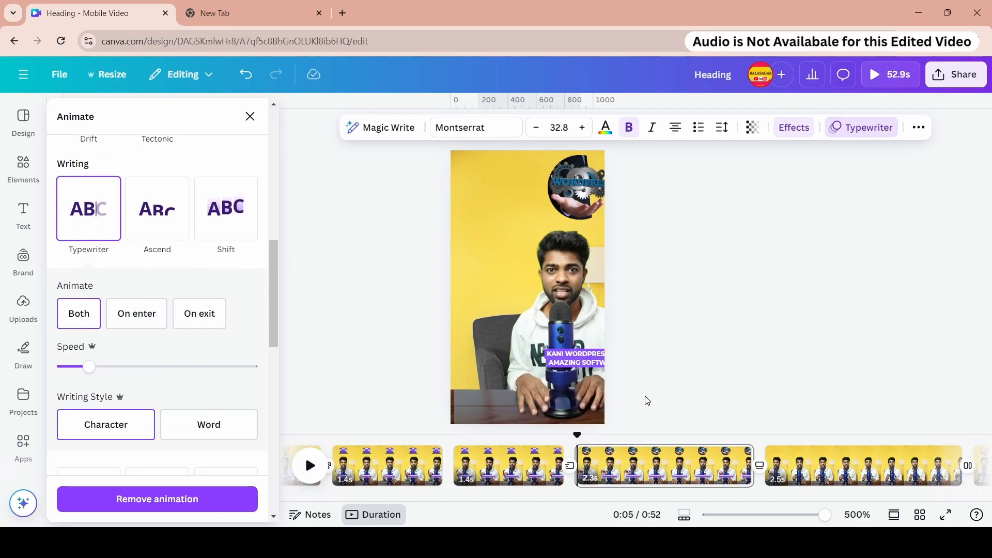
scroll(217, 343, "down", 2)
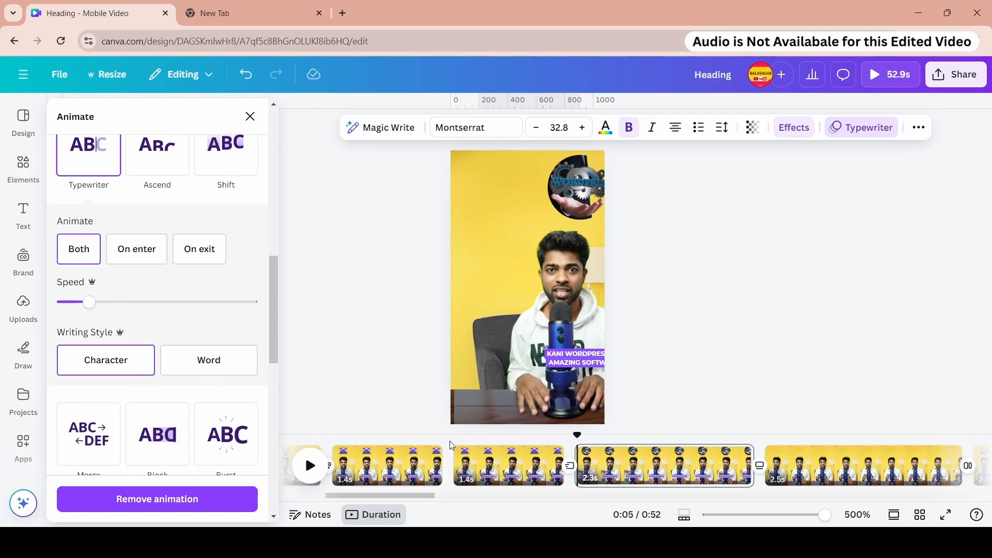
left_click(464, 467)
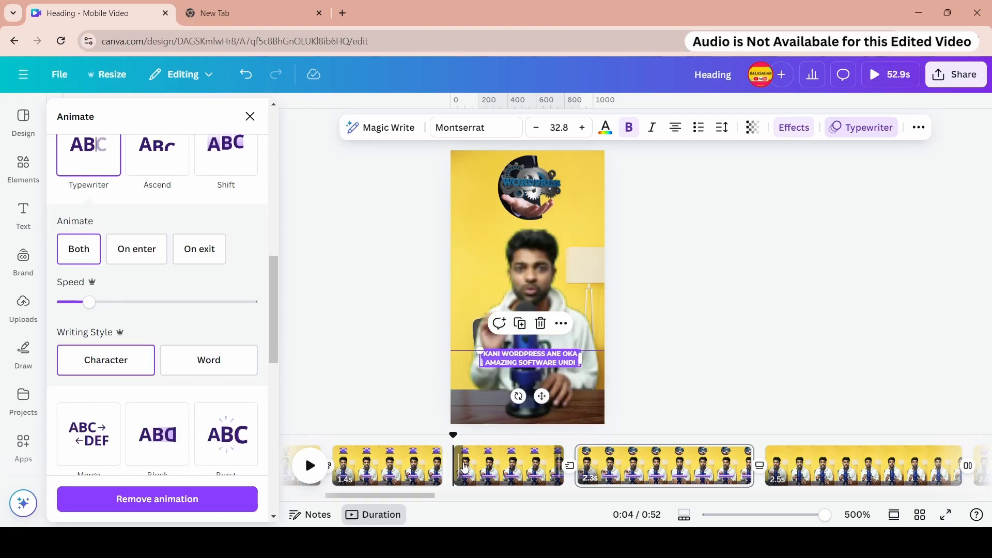
left_click(203, 367)
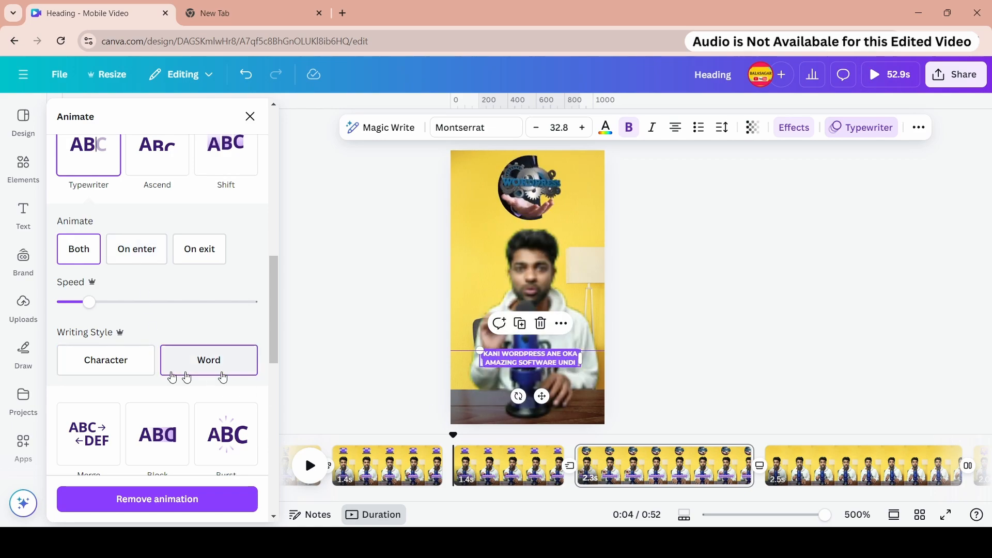
left_click(115, 371)
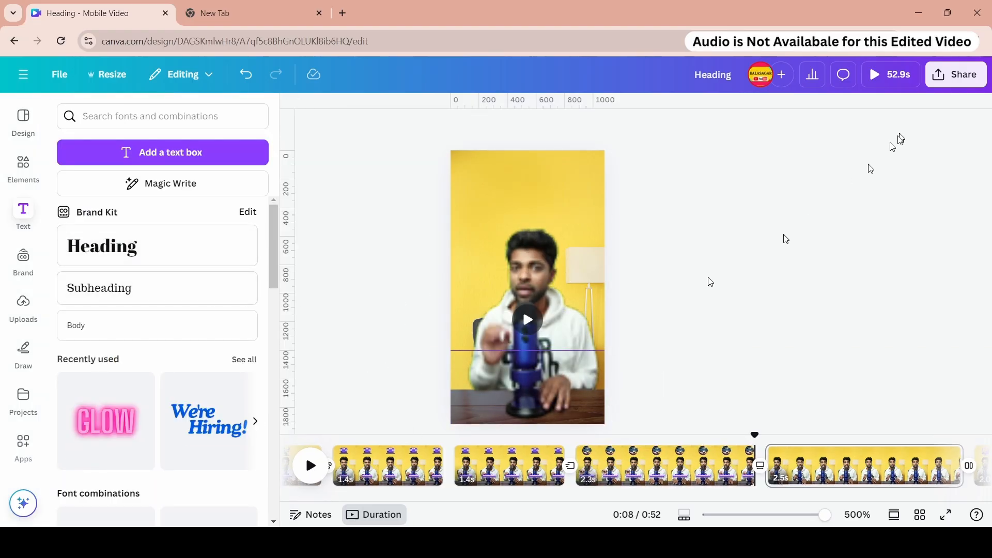
- Preview the whole design full screen from the first page
left_click(622, 478)
left_click(553, 362)
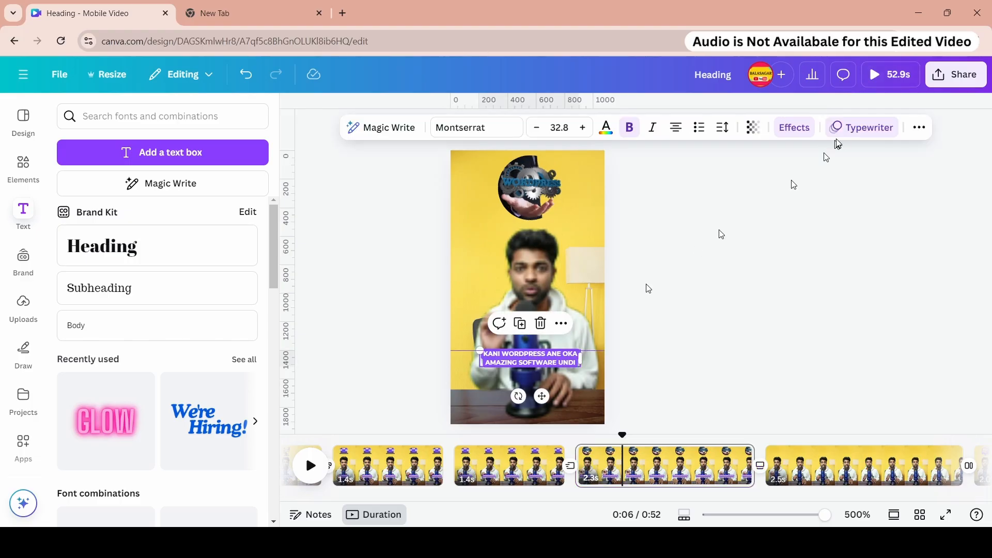
left_click(842, 132)
scroll(134, 248, "down", 5)
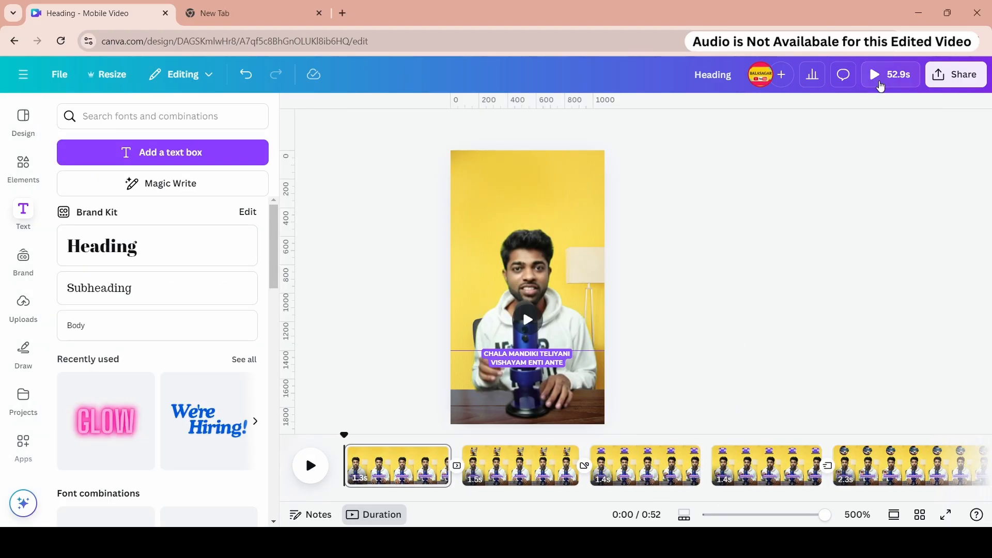
left_click(881, 82)
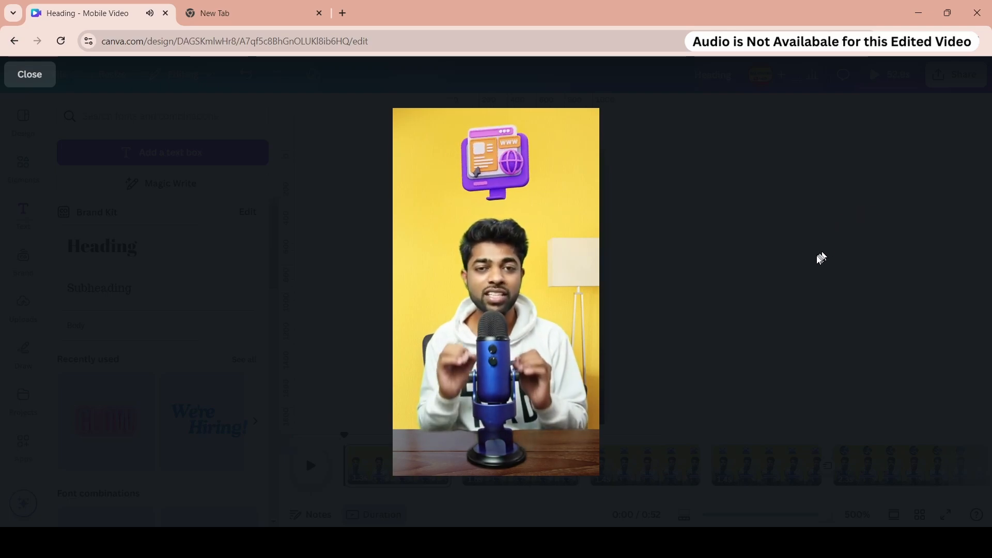
key("Escape")
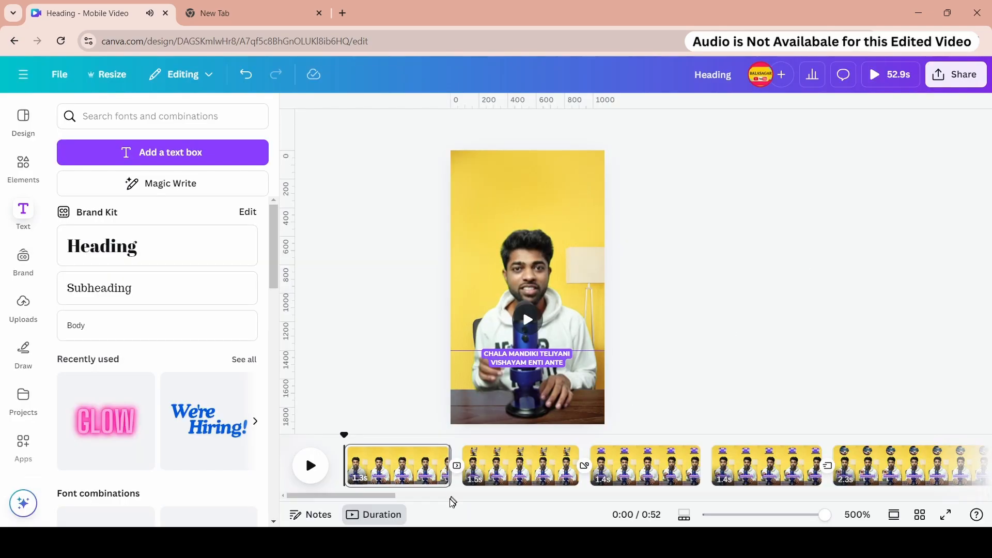
- Set the transitions between the first pages to None
left_click(457, 467)
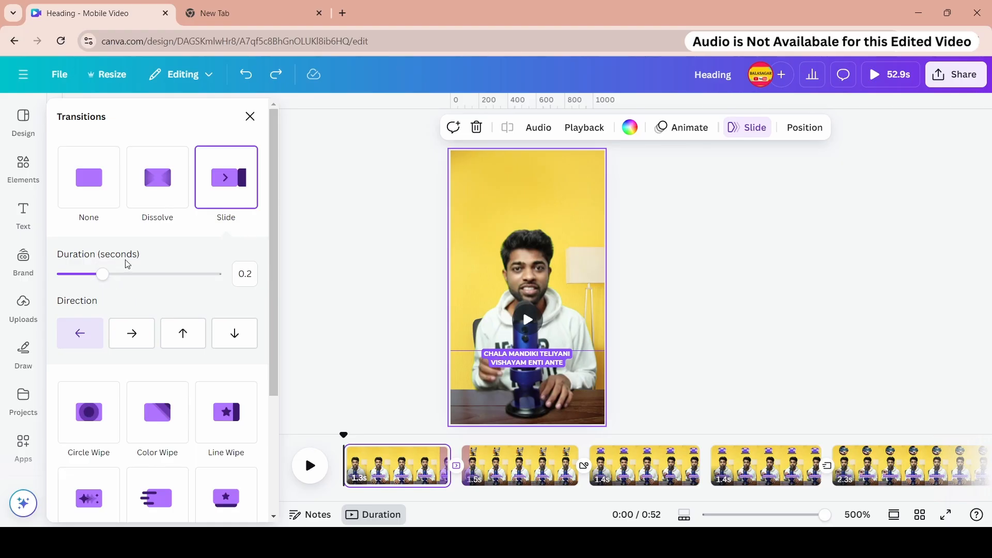
left_click(91, 191)
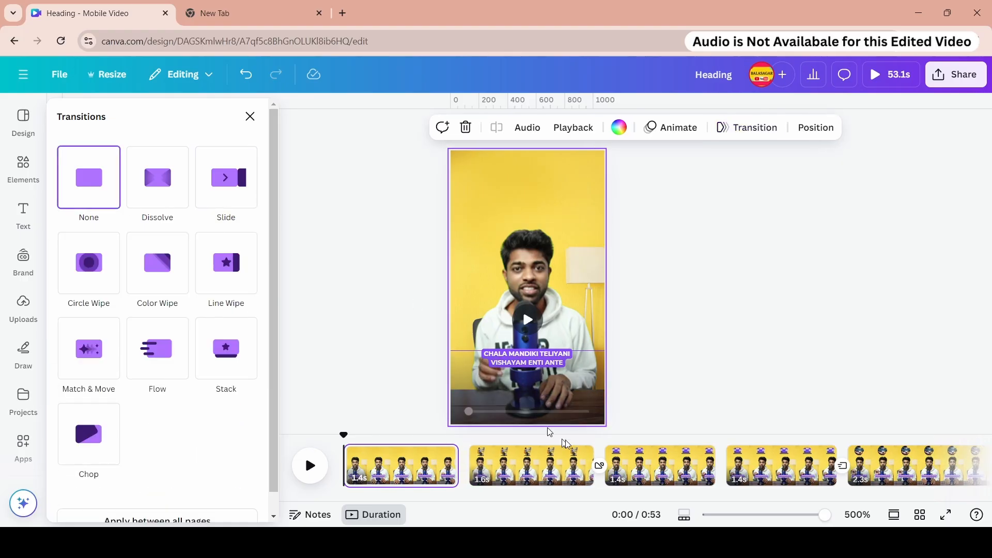
left_click(600, 468)
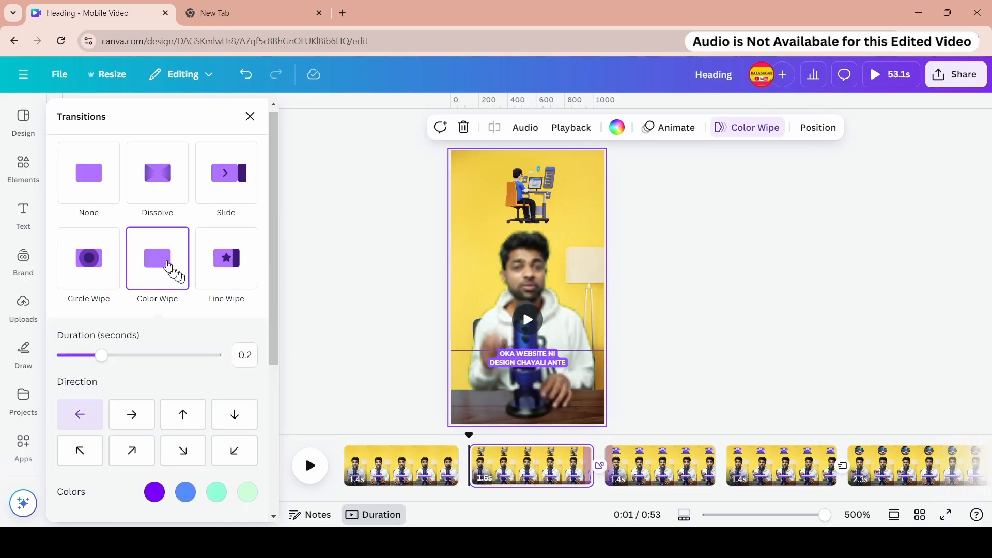
left_click(98, 172)
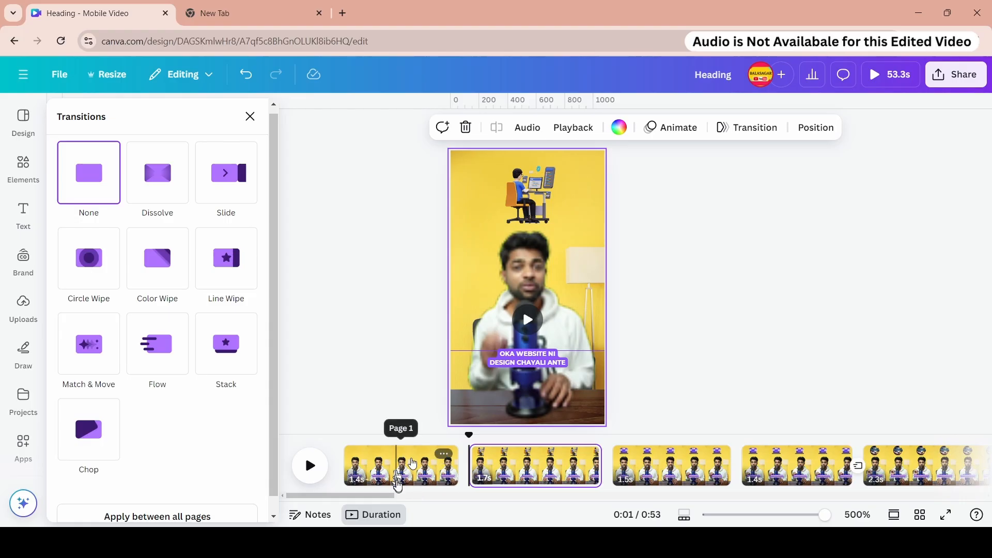
left_click_drag(382, 497, 422, 501)
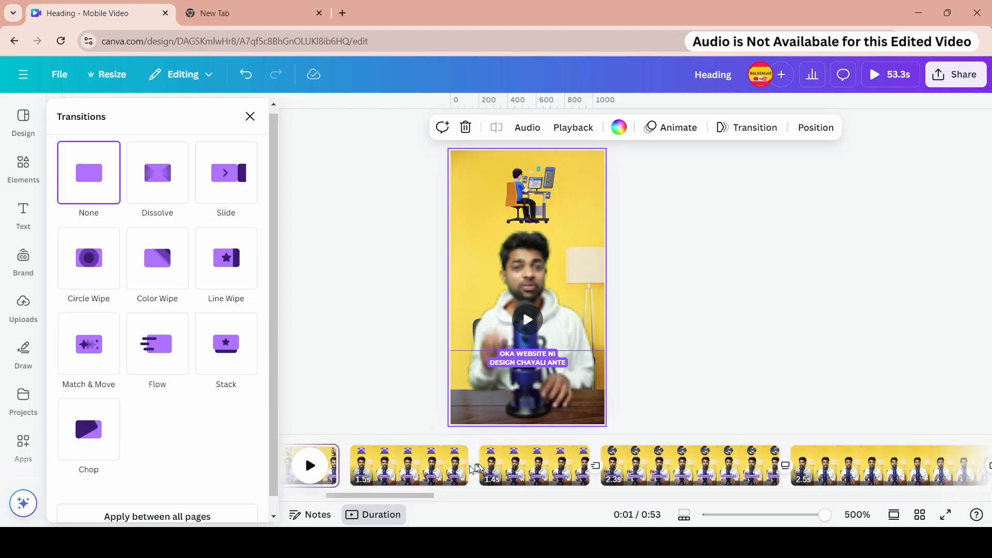
left_click(573, 462)
left_click(110, 181)
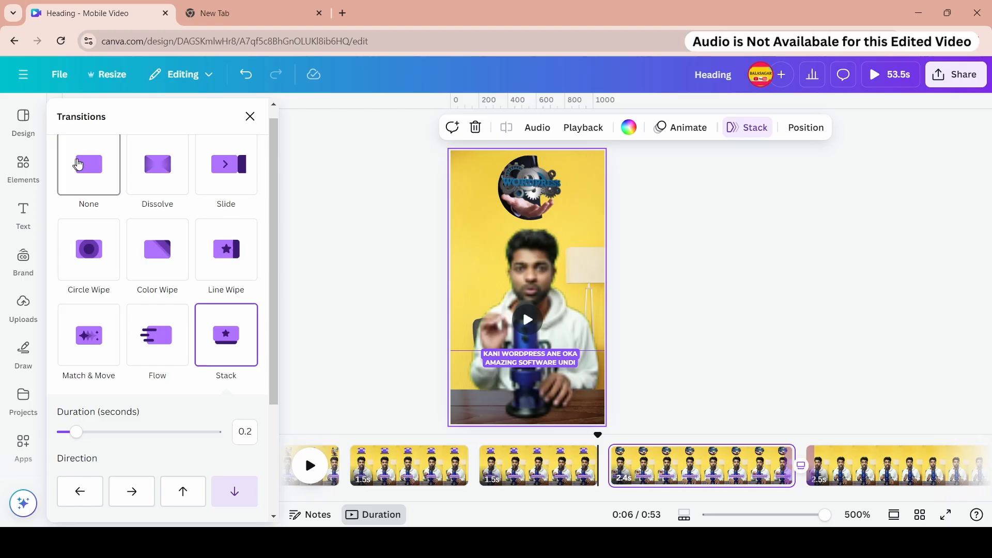
- Set the Line Wipe, Flow and Slide transitions on the following pages to None
left_click(78, 165)
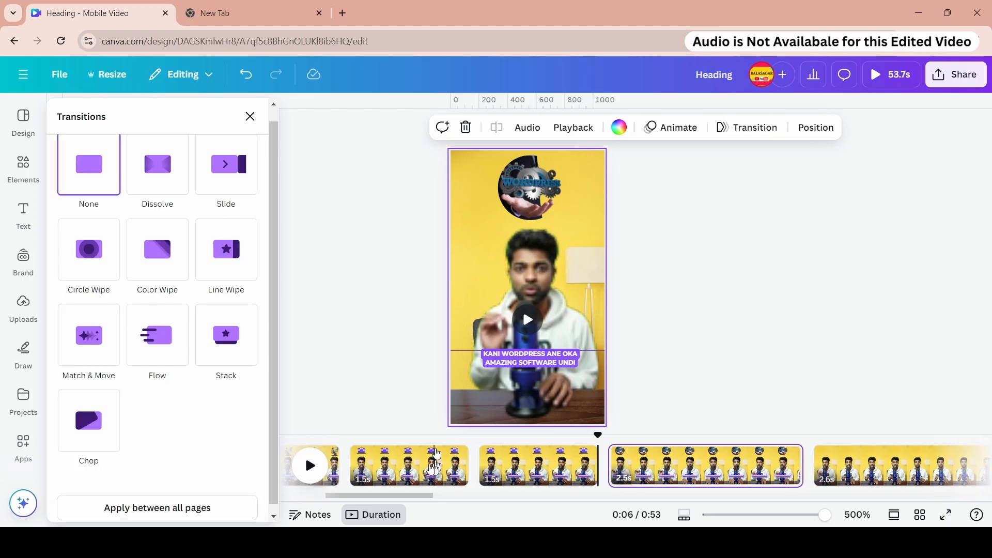
scroll(476, 486, "right", 3)
left_click(537, 467)
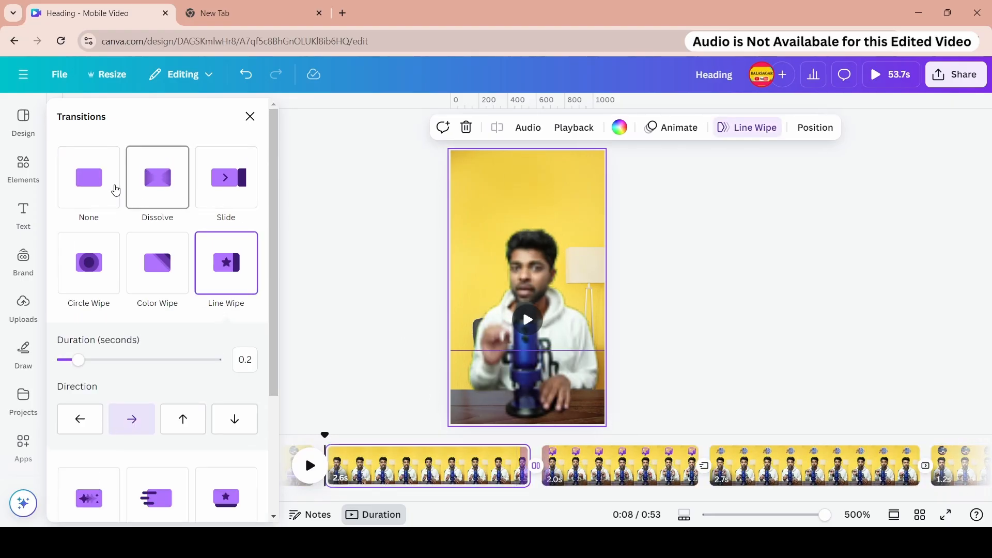
left_click(111, 183)
left_click(721, 466)
left_click(101, 170)
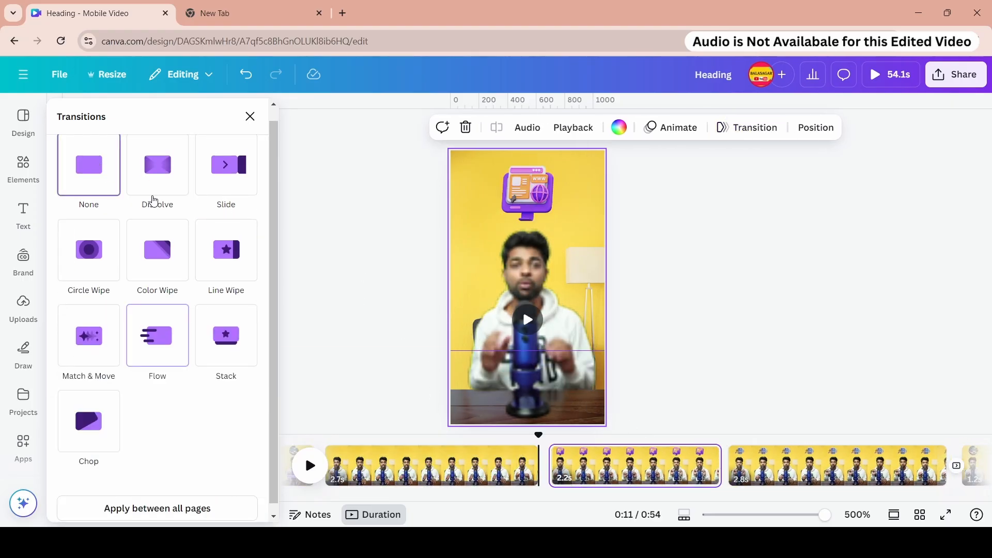
left_click_drag(444, 496, 500, 496)
left_click(584, 466)
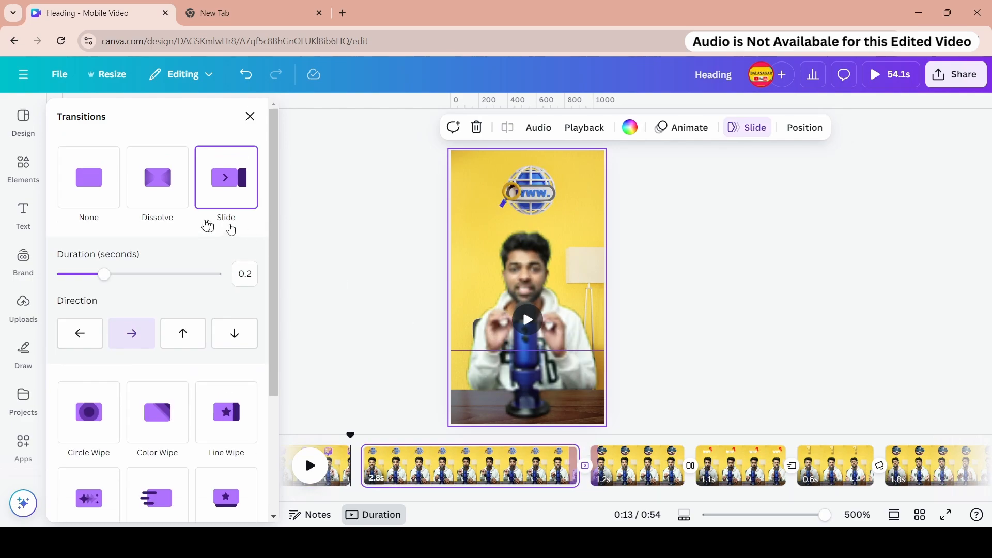
left_click(101, 190)
left_click(710, 467)
left_click(93, 178)
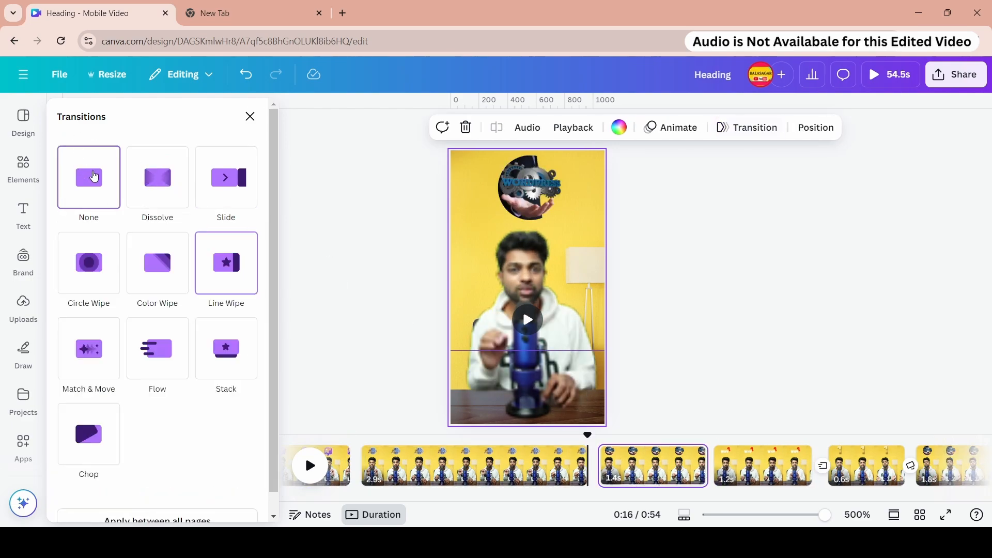
- Set the Chop, Stack and Dissolve transitions further along the timeline to None
left_click(823, 467)
left_click(101, 178)
left_click(910, 466)
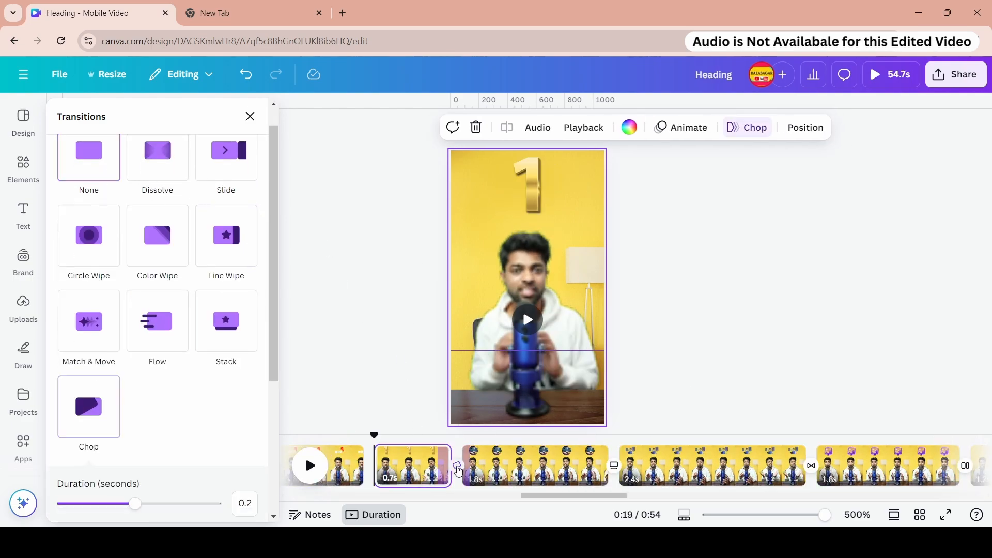
scroll(126, 209, "down", 3)
scroll(126, 209, "up", 3)
left_click(88, 195)
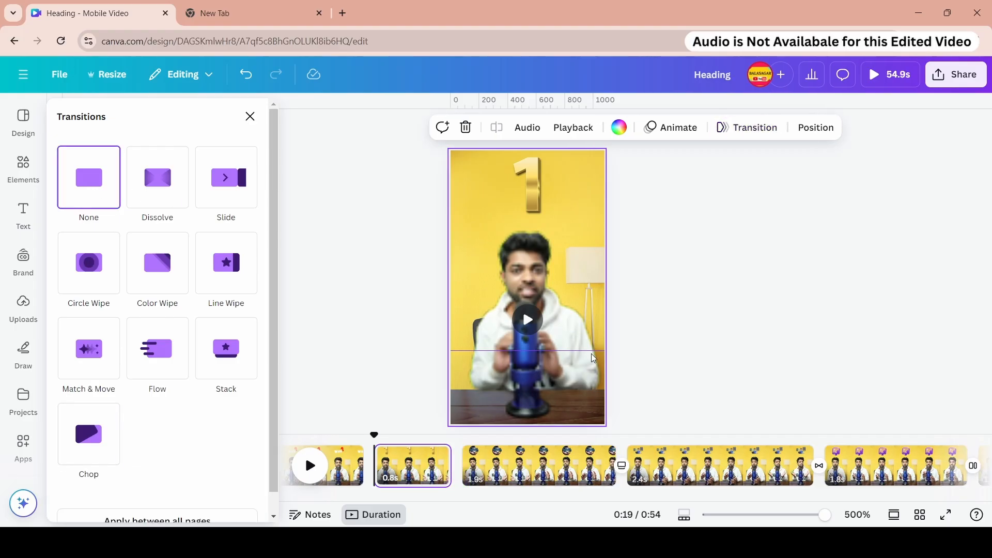
left_click(622, 465)
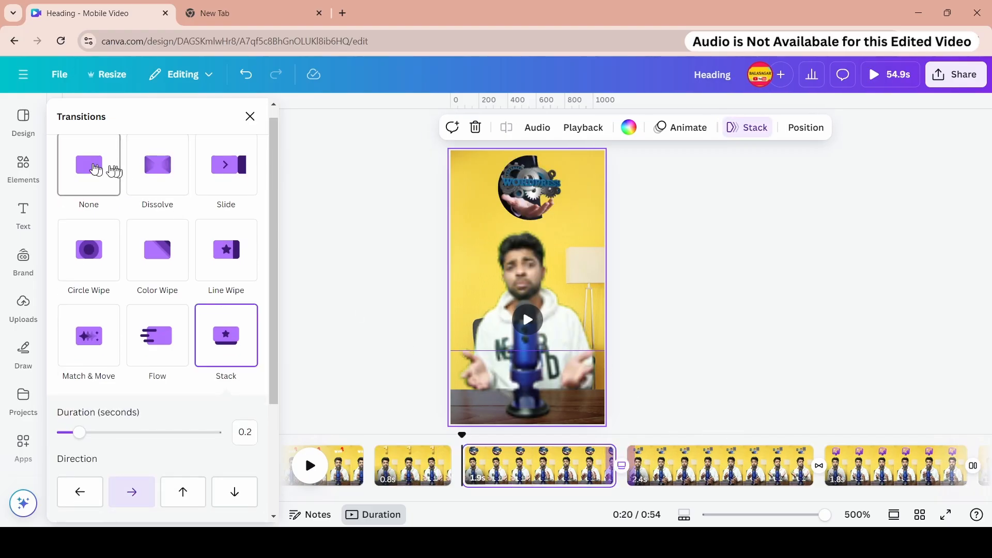
left_click(96, 170)
left_click(557, 465)
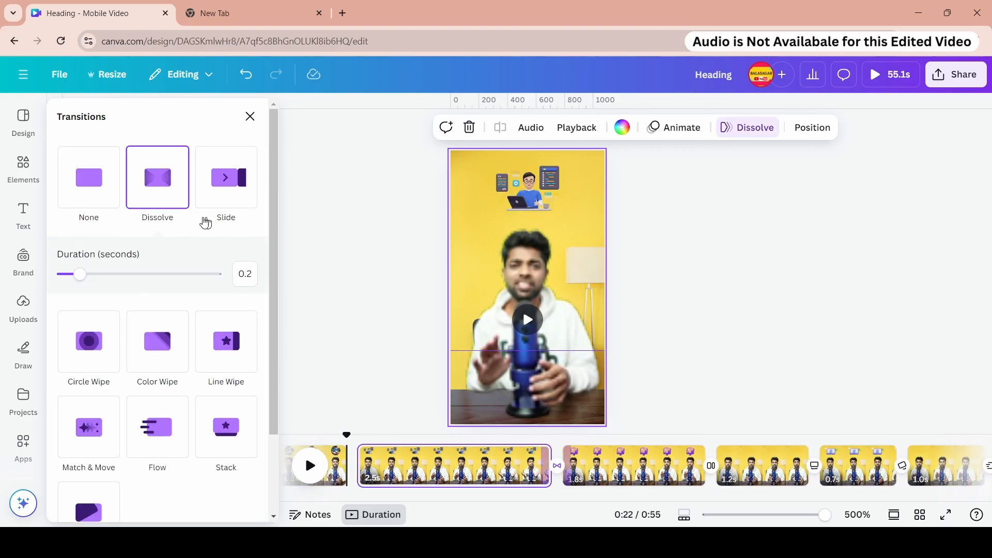
left_click(100, 170)
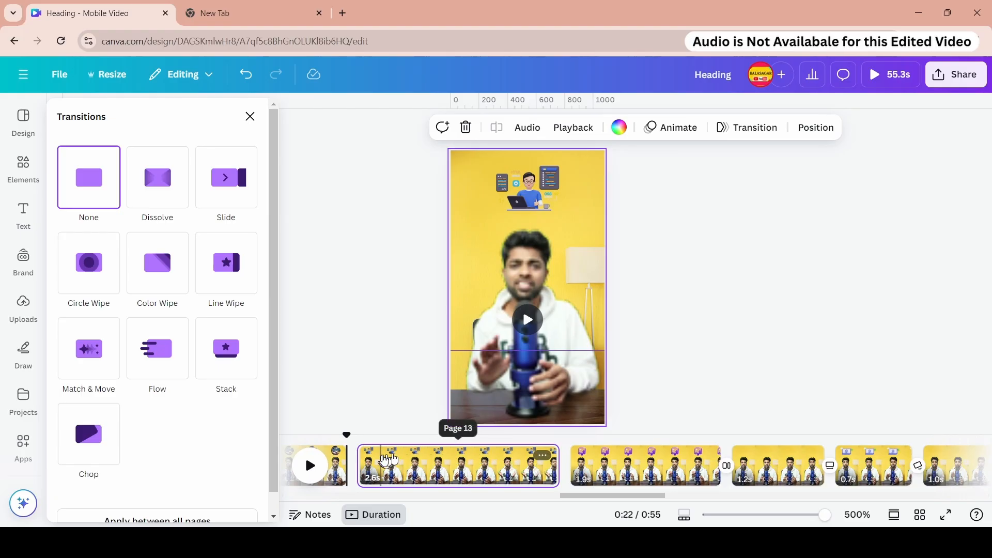
- Replace the remaining Line Wipe, Chop and Color Wipe page transitions with None
left_click(730, 466)
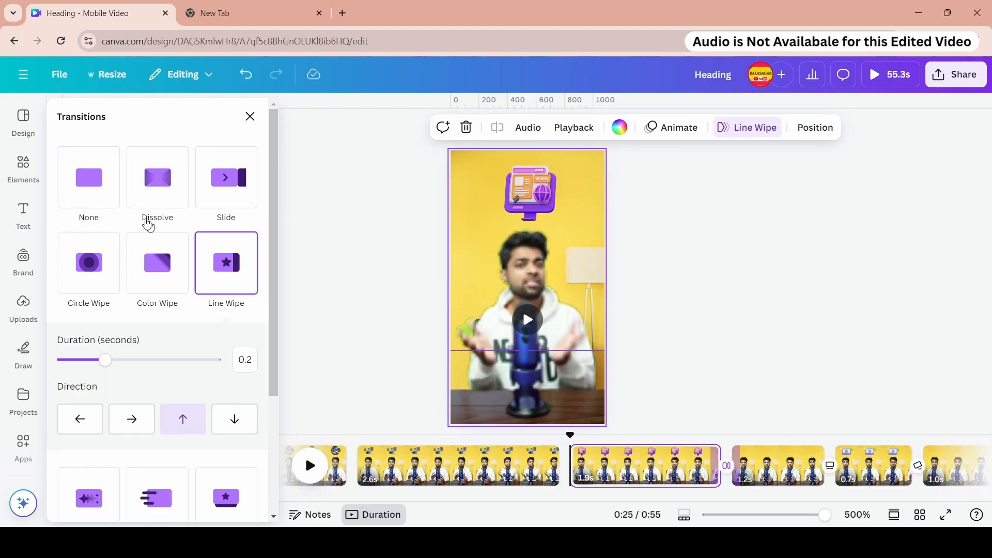
left_click(99, 181)
left_click(846, 467)
left_click(98, 166)
scroll(528, 493, "right", 8)
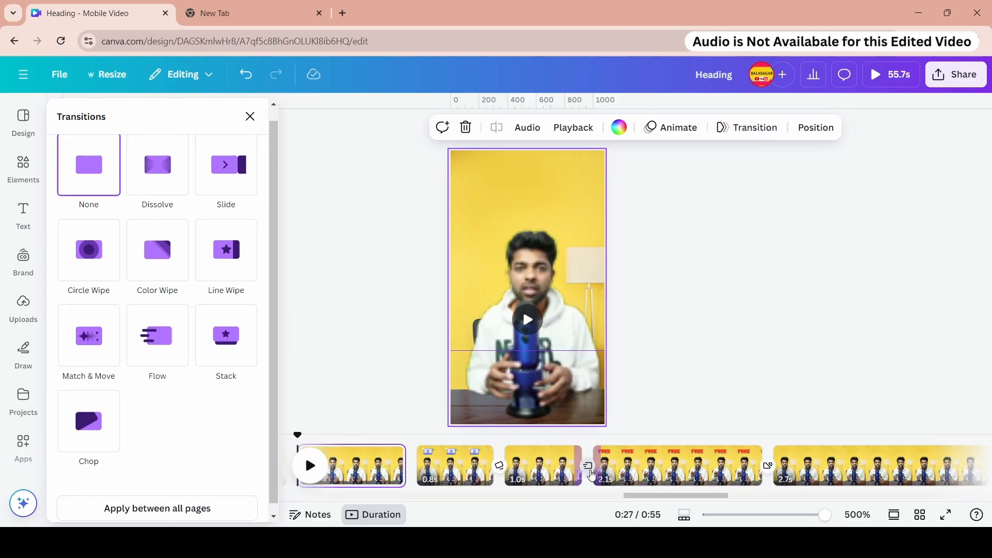
left_click(590, 468)
left_click(88, 165)
left_click(499, 466)
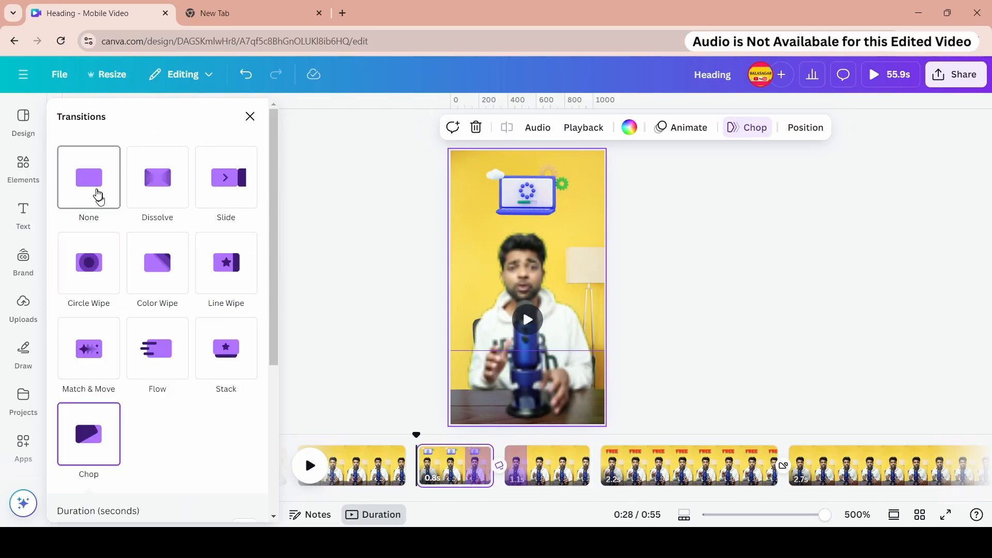
left_click(98, 196)
left_click(819, 465)
left_click(89, 175)
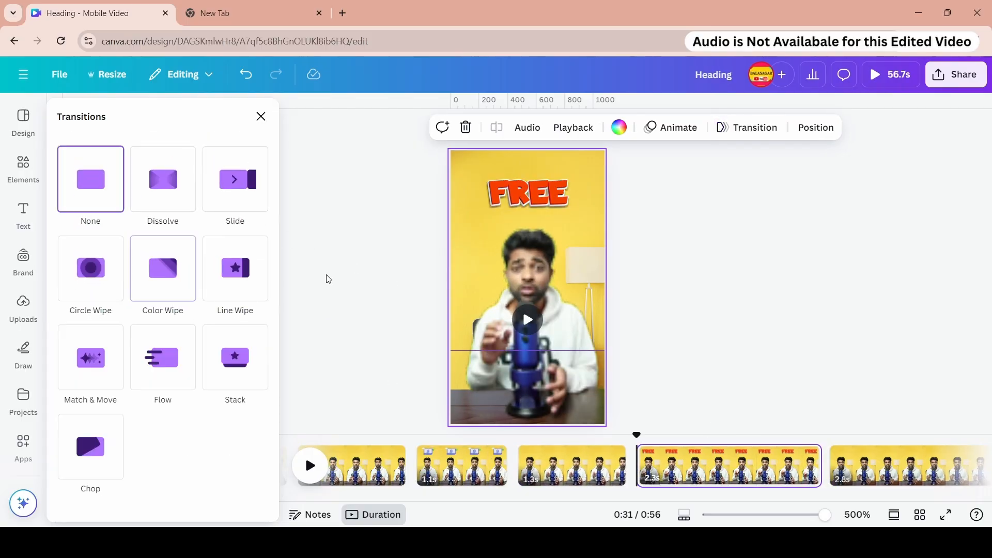
scroll(716, 508, "right", 4)
left_click_drag(675, 508, 674, 508)
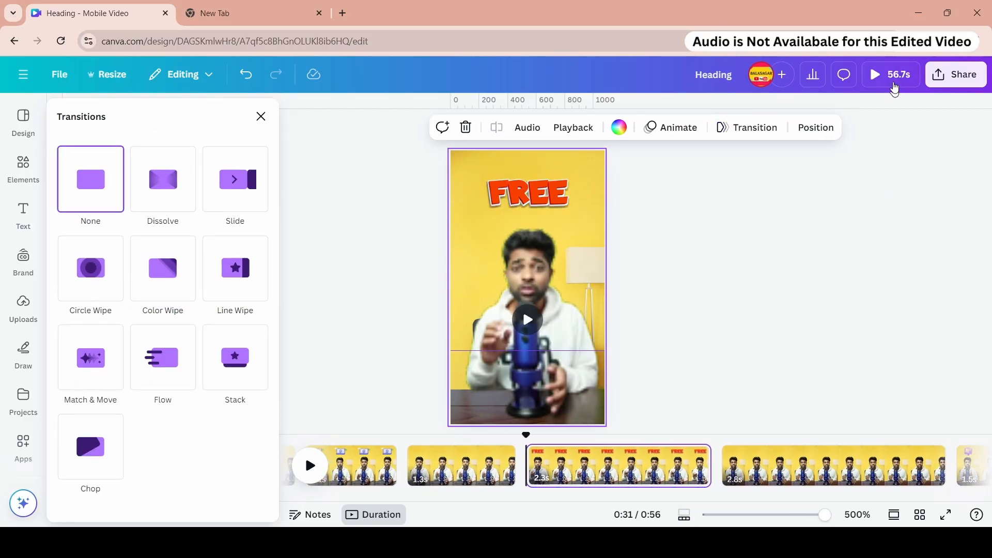
- Preview the design full screen and close the transitions panel
left_click(894, 83)
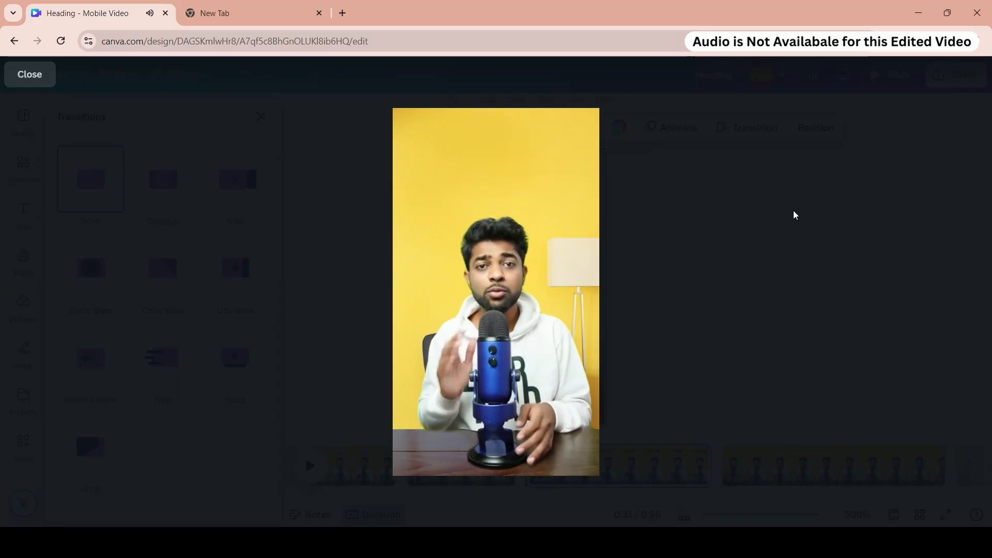
key("Escape")
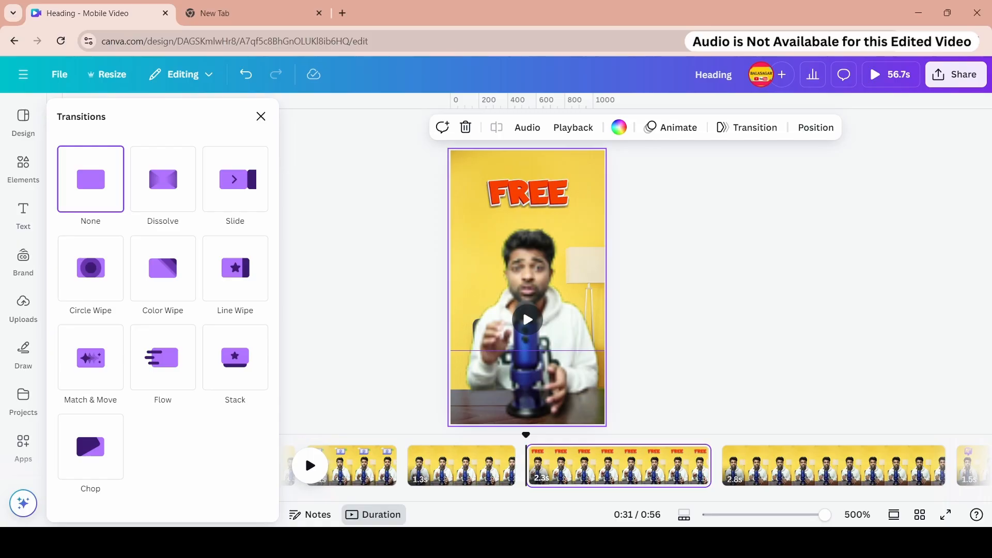
left_click_drag(716, 497, 352, 504)
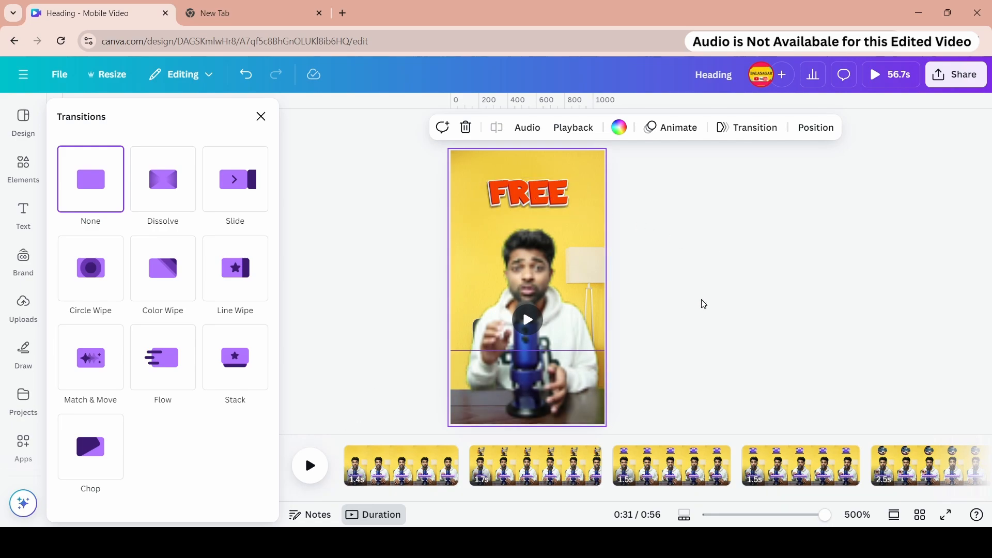
left_click(261, 117)
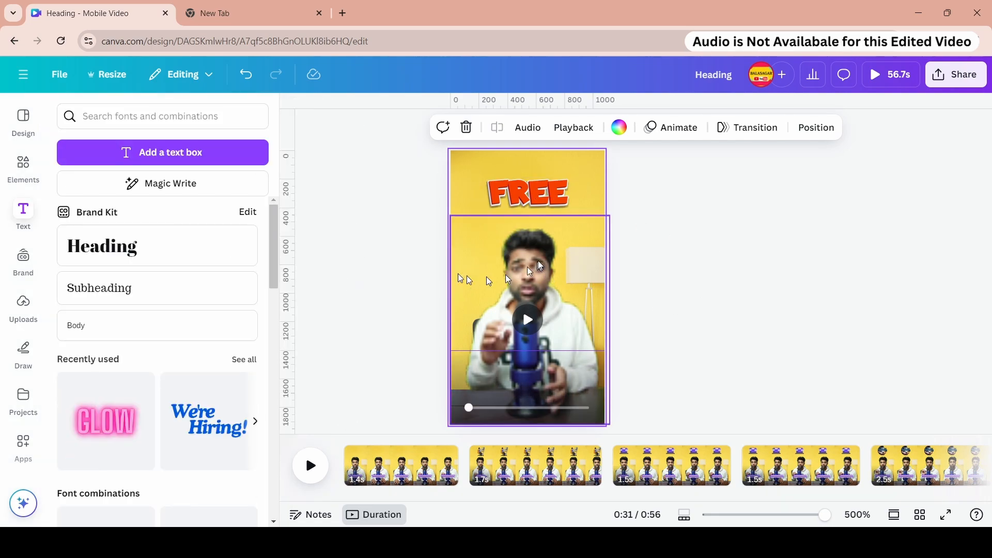
left_click(34, 310)
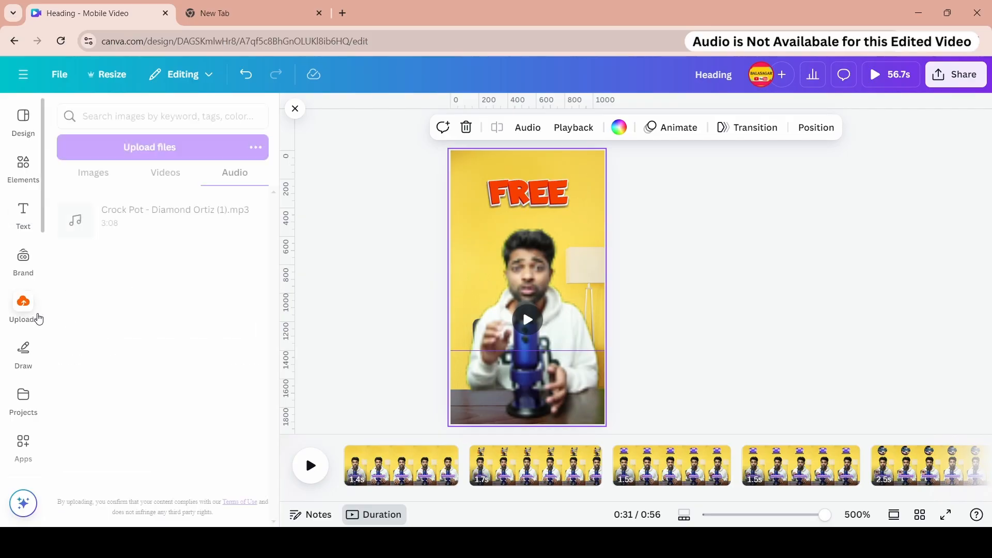
left_click(95, 175)
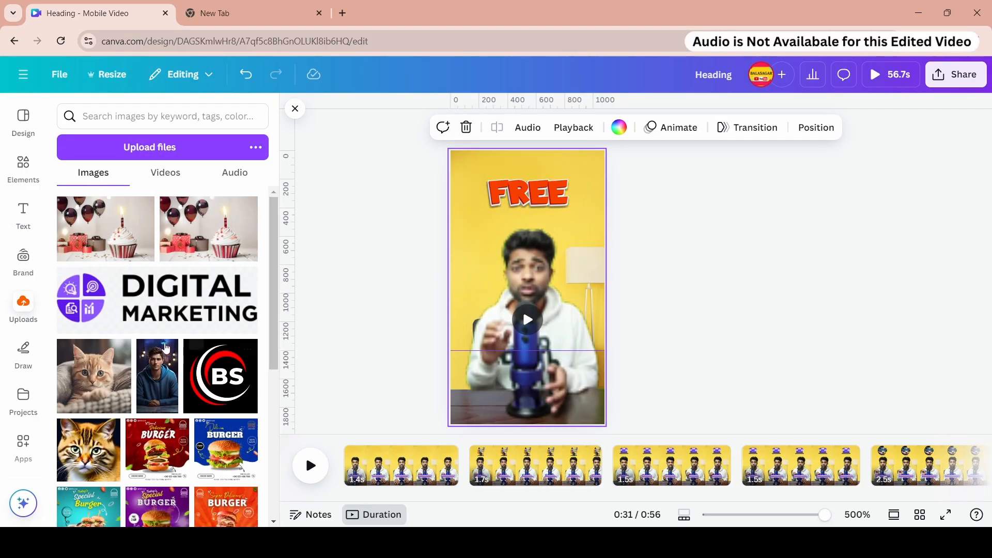
left_click(376, 332)
mouse_move(202, 375)
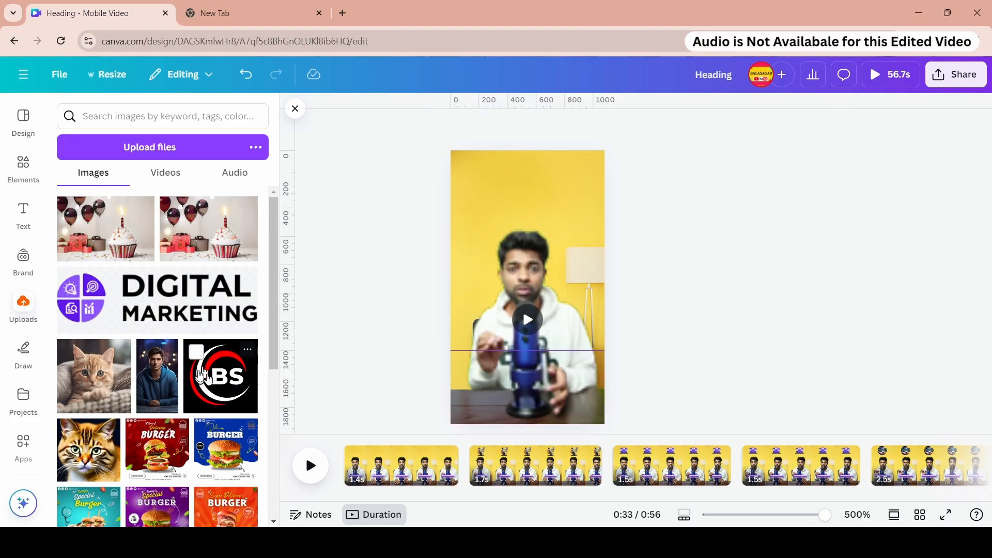
left_click(350, 440)
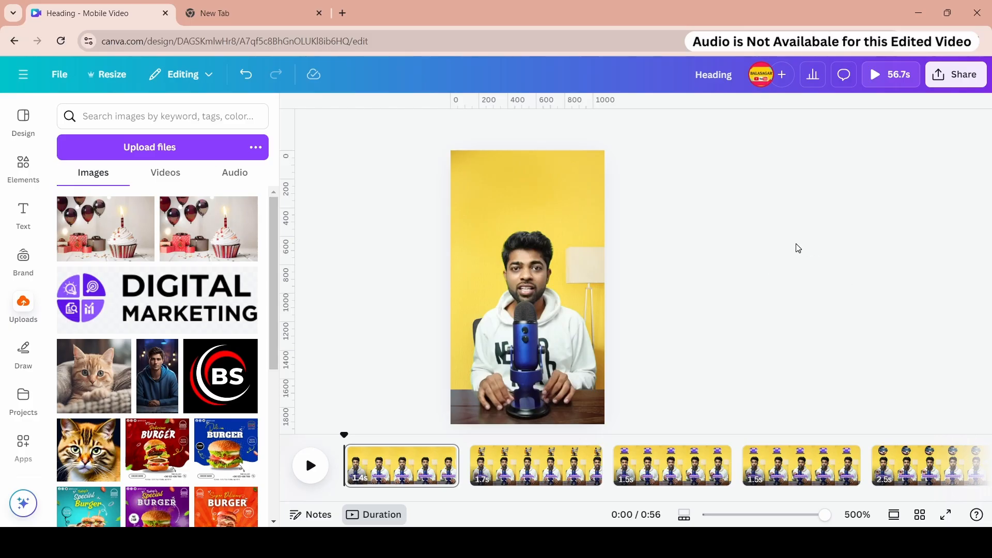
- Open the MP4 video download settings and set the quality to 4K (UHD)
left_click(957, 77)
left_click(760, 335)
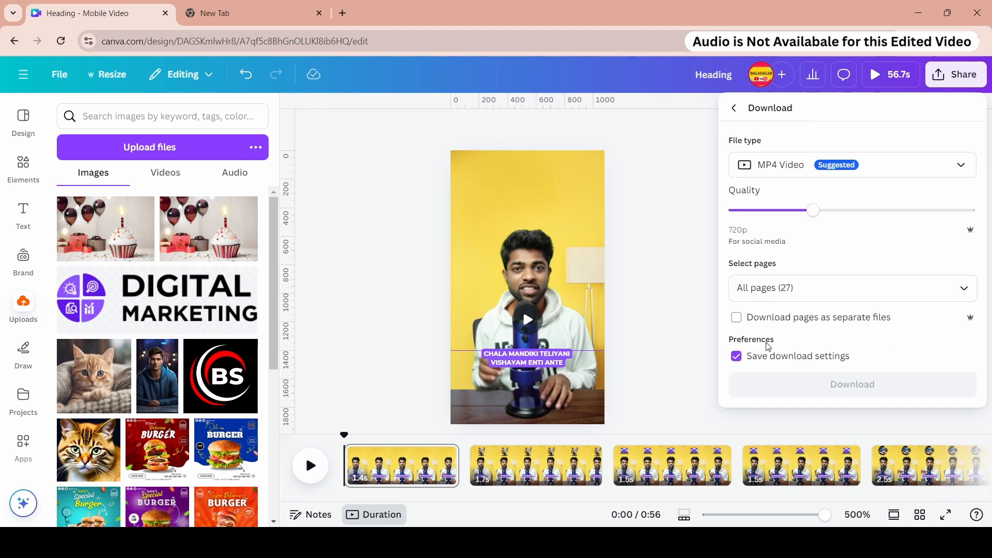
left_click_drag(822, 211, 943, 212)
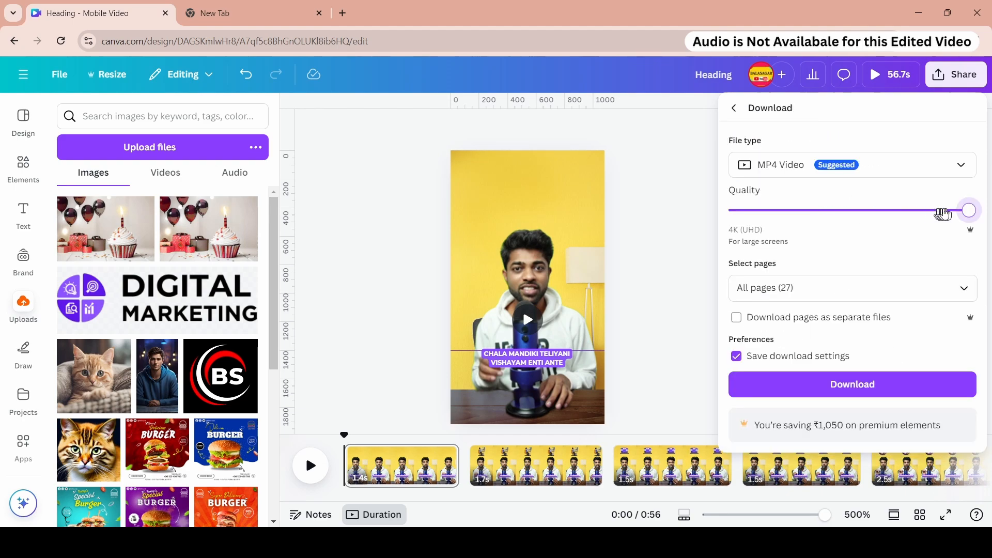